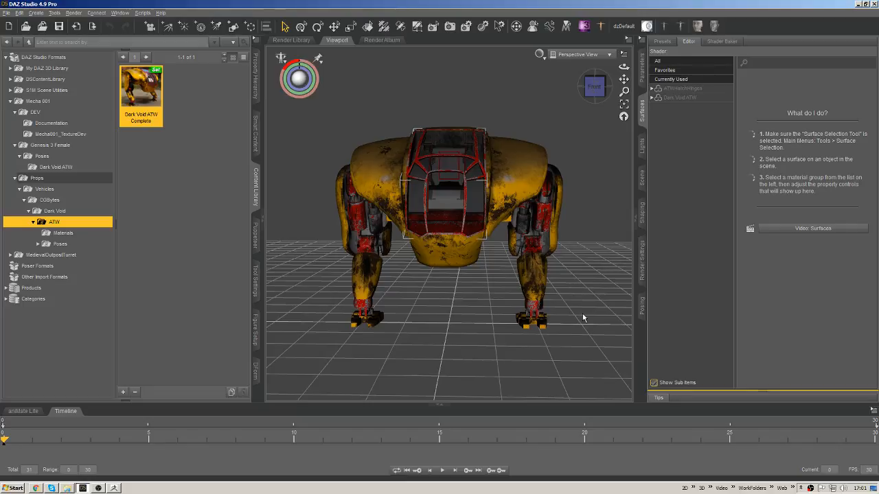
middle_drag(419, 218, 422, 199)
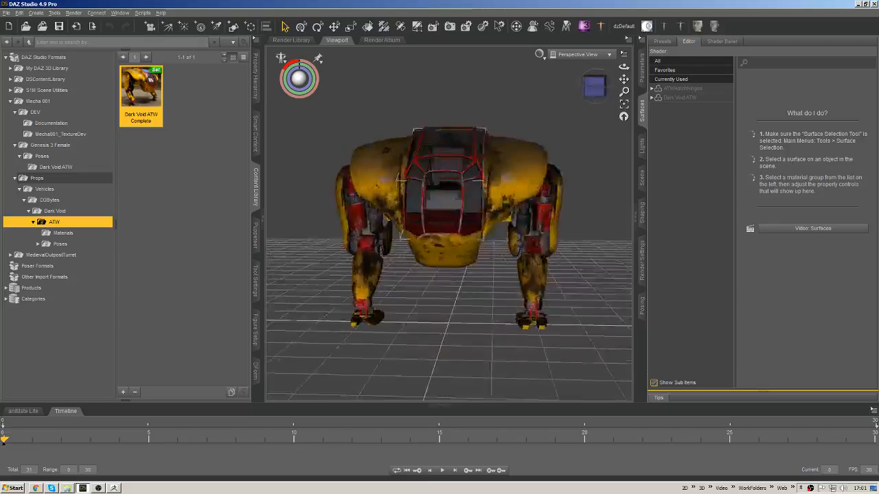
mouse_move(274, 230)
middle_down()
mouse_move(511, 238)
mouse_move(288, 234)
middle_up()
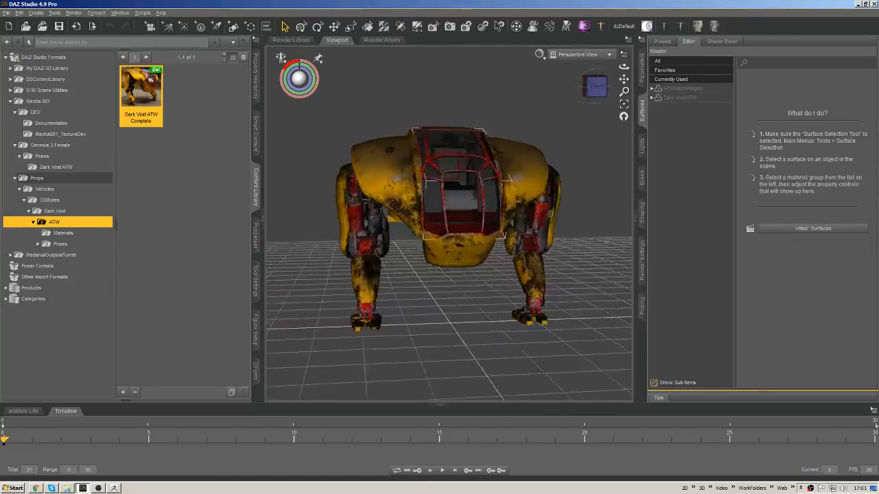
middle_drag(412, 247, 434, 248)
scroll(446, 274, up, 3)
middle_drag(458, 312, 481, 333)
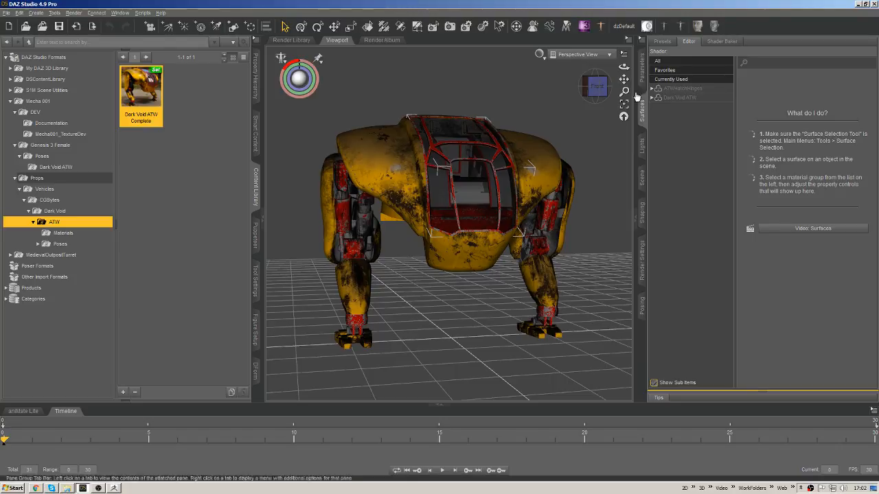
- Open the poses scene from the Mecha 001 DEV folder without saving changes to the current scene
click(69, 201)
click(67, 222)
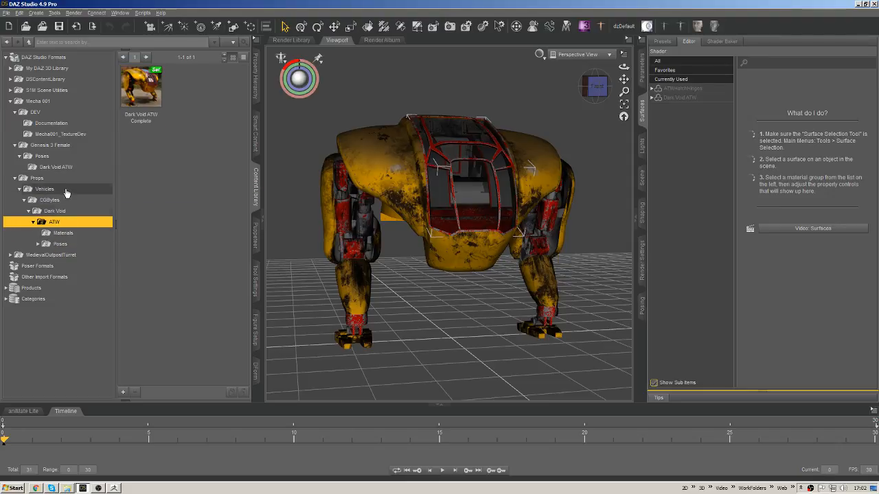
click(60, 169)
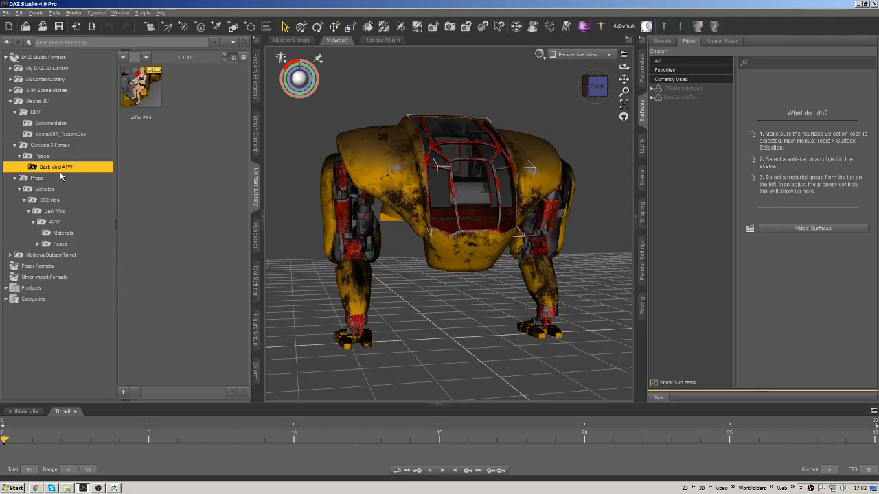
click(58, 134)
click(55, 124)
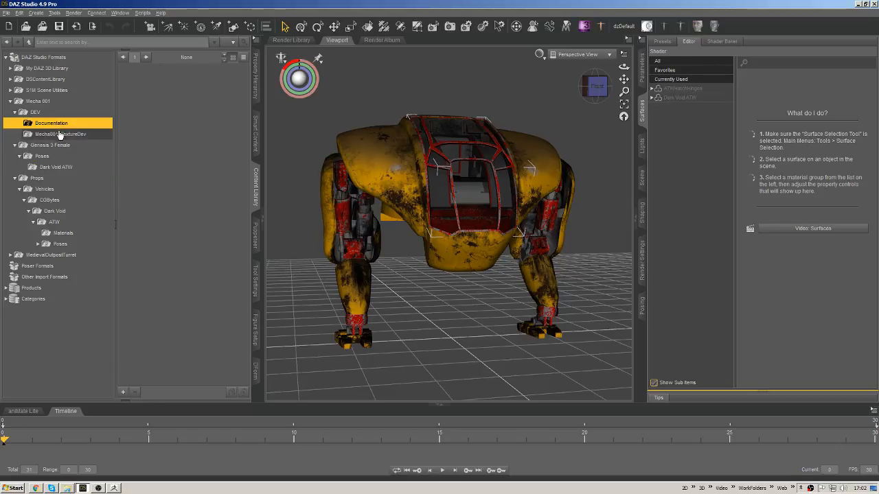
click(59, 133)
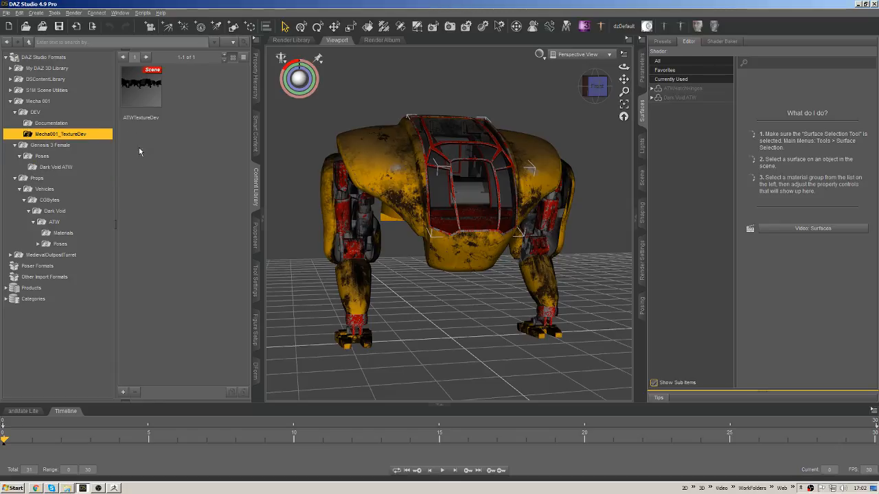
click(34, 112)
double_click(192, 97)
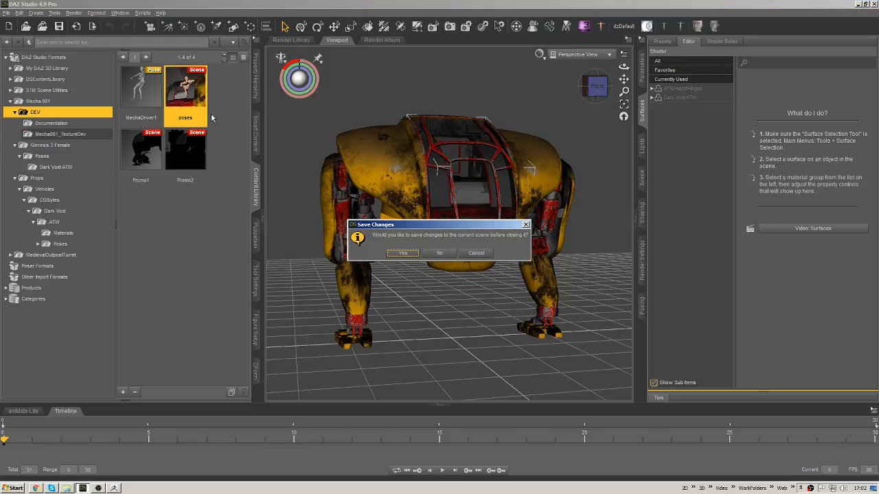
click(438, 252)
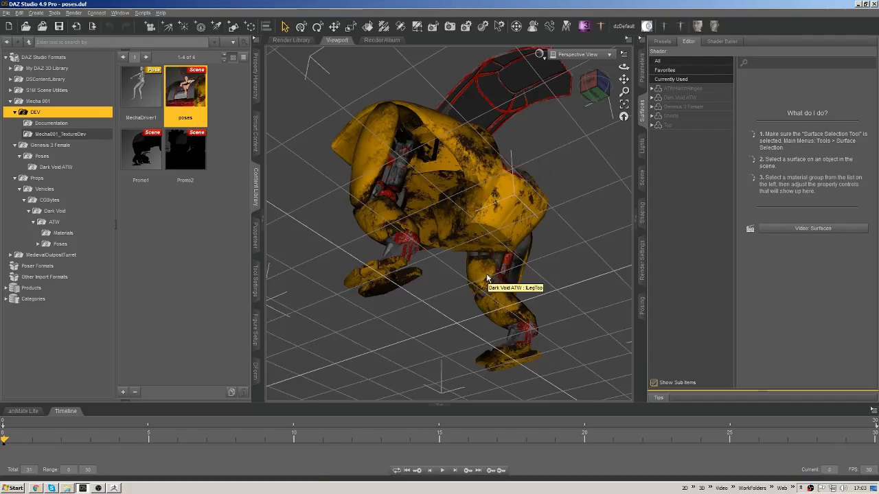
- Frame the woman sitting in the open cockpit from the front and examine her pose
click(601, 83)
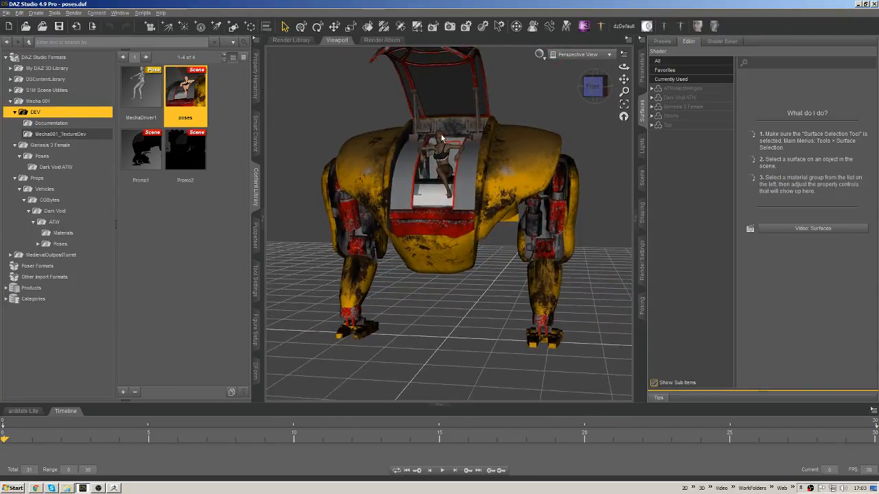
click(440, 134)
key(ctrl+f)
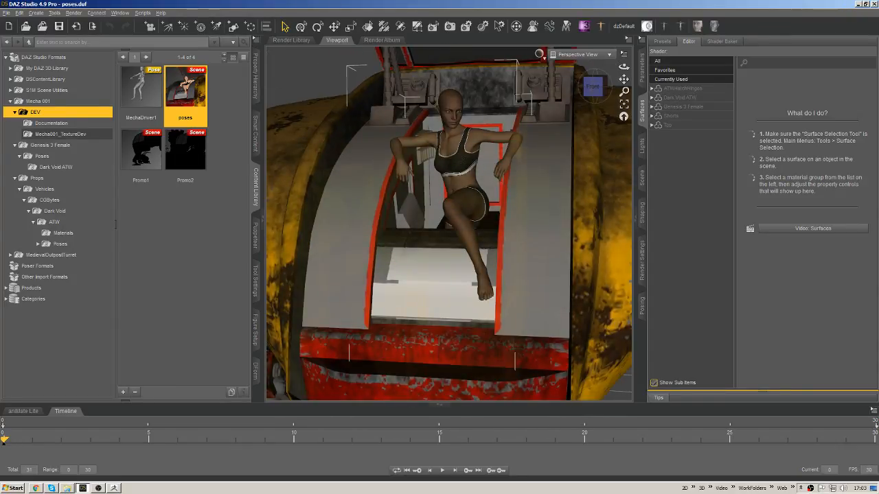
middle_drag(449, 281, 497, 343)
middle_drag(418, 245, 486, 262)
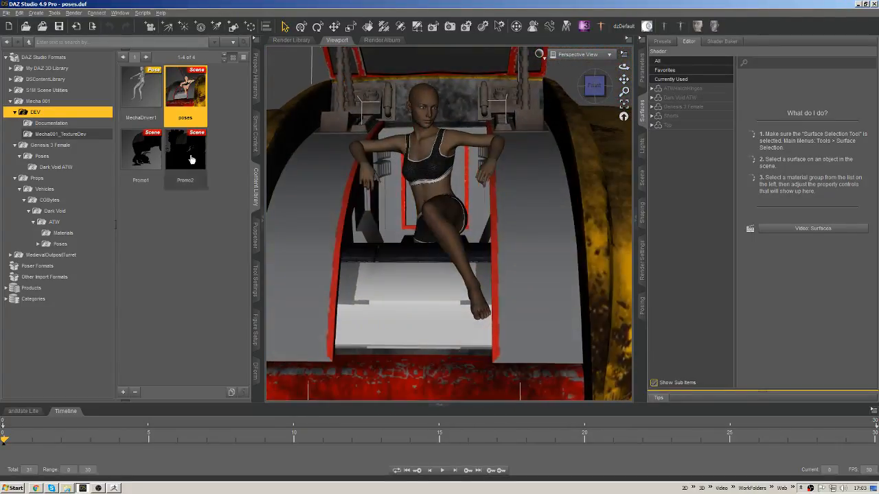
scroll(363, 171, down, 2)
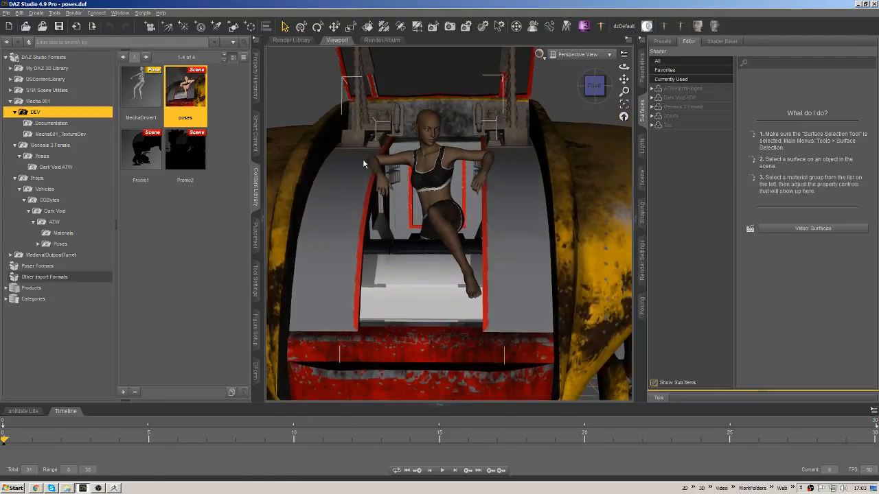
- Inspect the scene hierarchy under Dark Void ATW, selecting the Genesis 3 Female figure and its parent cockpit node
click(642, 178)
click(675, 75)
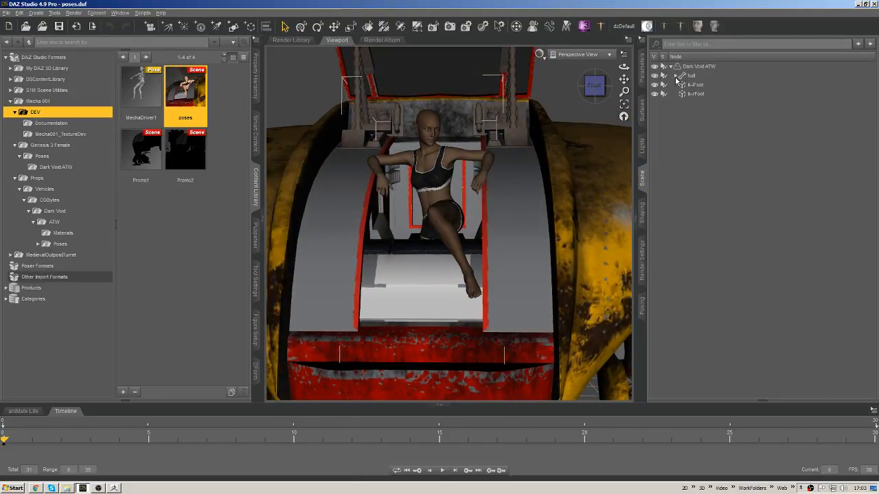
click(460, 161)
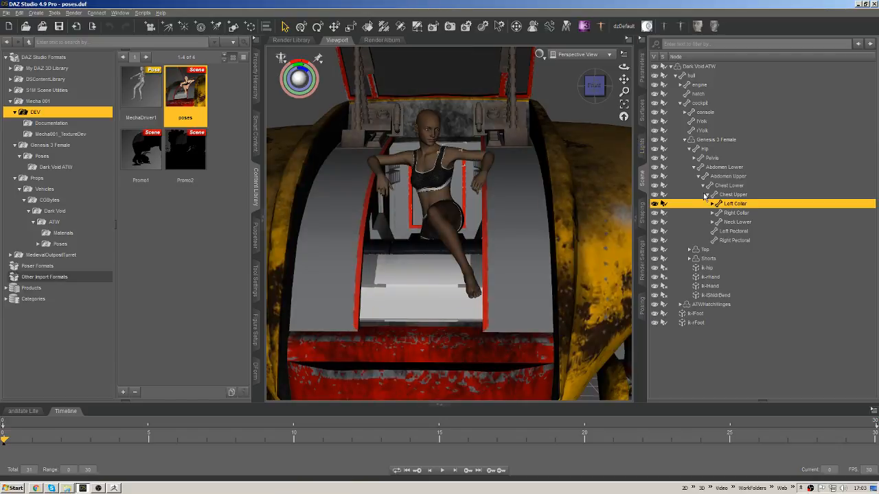
click(722, 140)
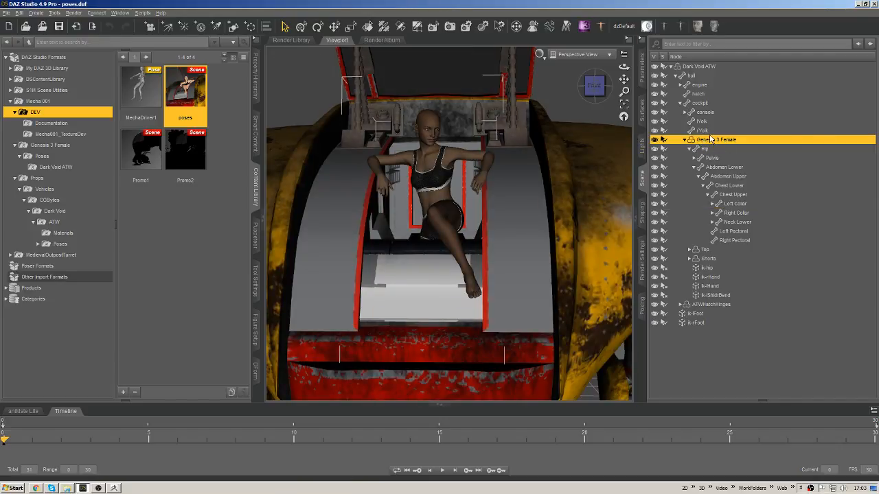
click(700, 103)
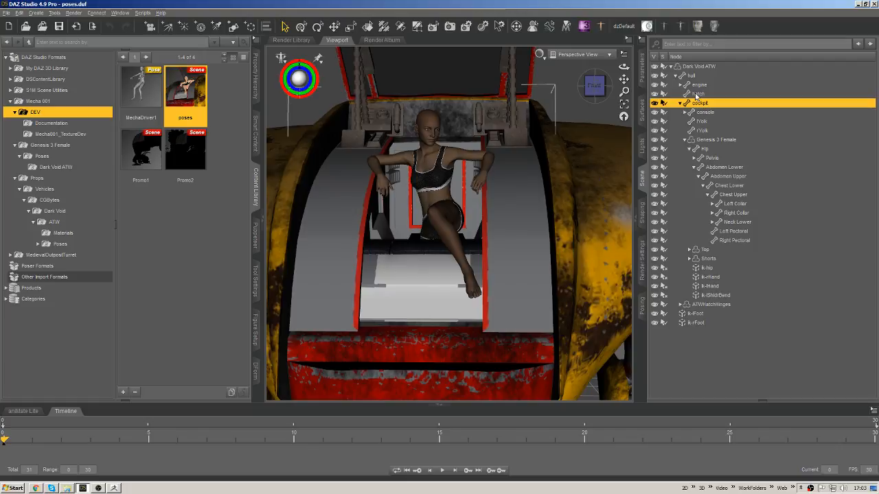
- Apply the Driver In Seat hierarchical pose from the ATW + G3Female poses folder to the walker and its pilot
drag(603, 85, 628, 97)
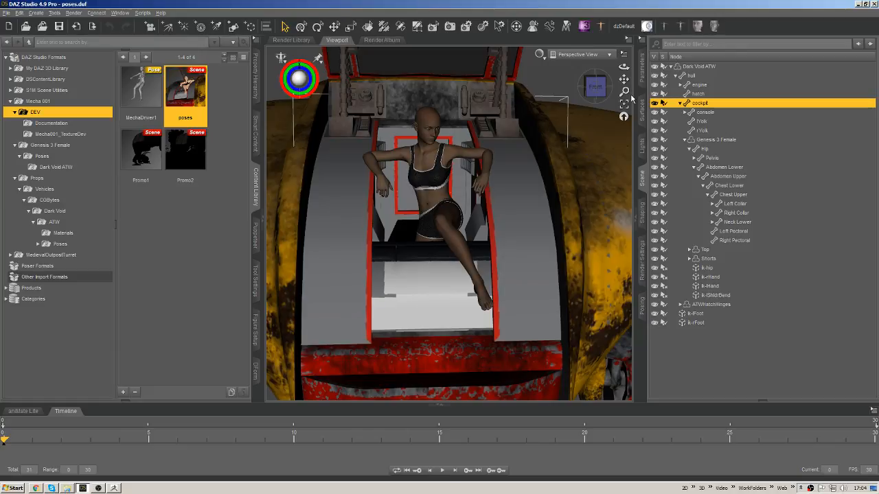
middle_drag(414, 258, 446, 226)
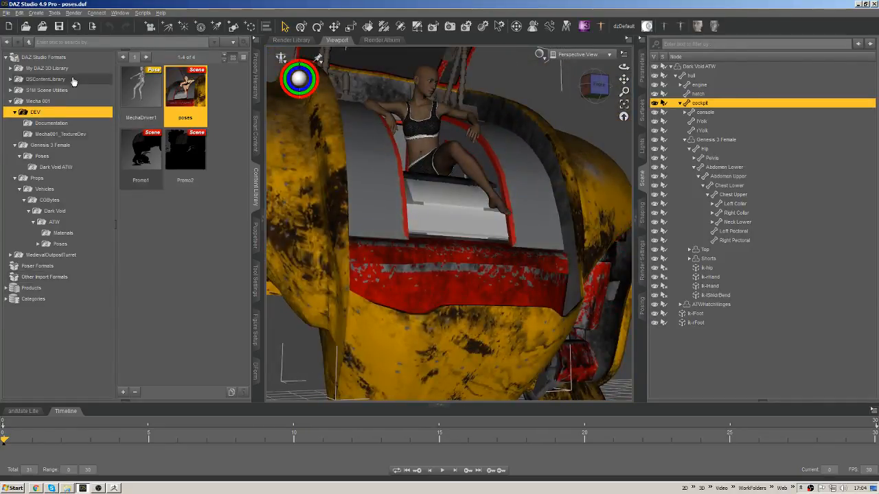
click(61, 244)
click(79, 254)
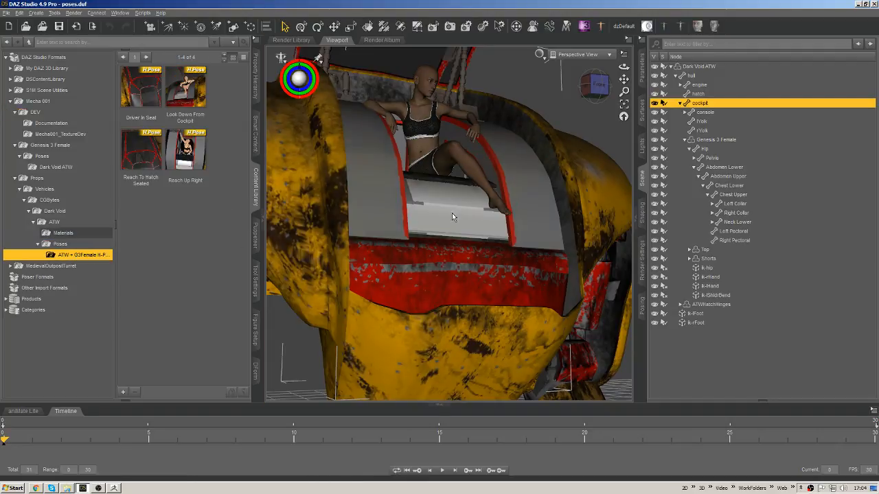
middle_drag(528, 218, 379, 251)
click(574, 176)
middle_drag(573, 176, 407, 265)
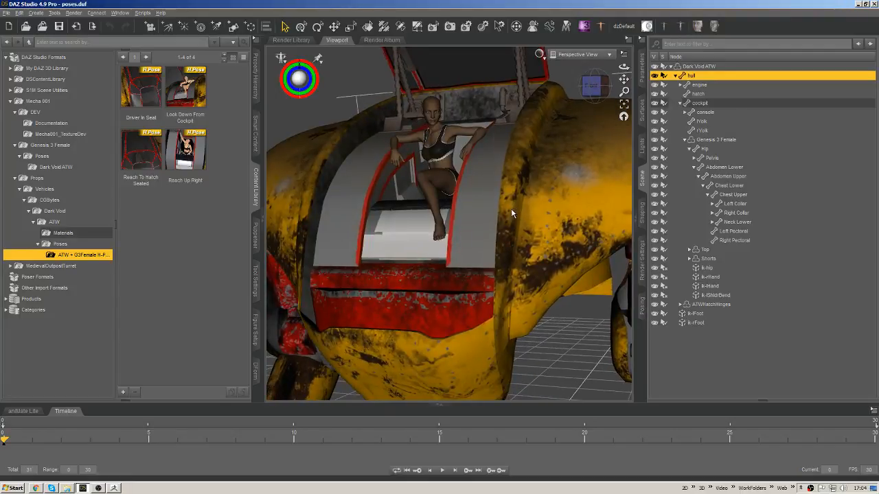
middle_drag(512, 210, 459, 218)
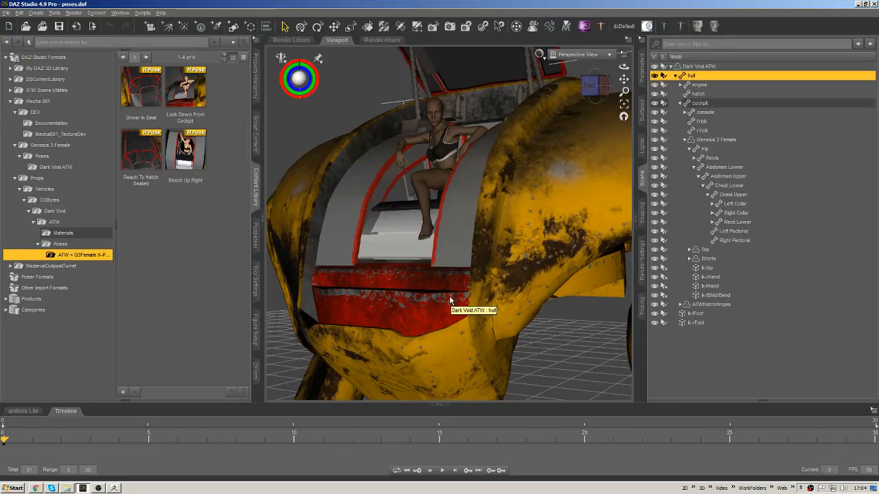
middle_drag(449, 295, 489, 309)
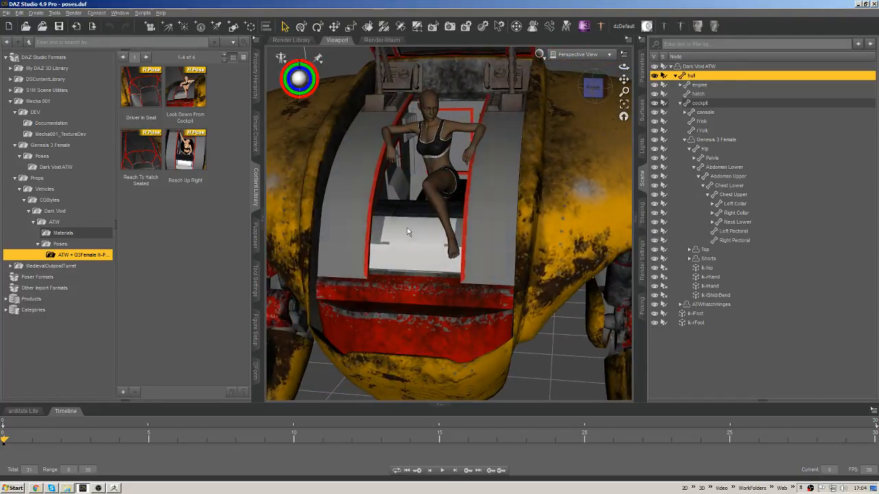
double_click(144, 89)
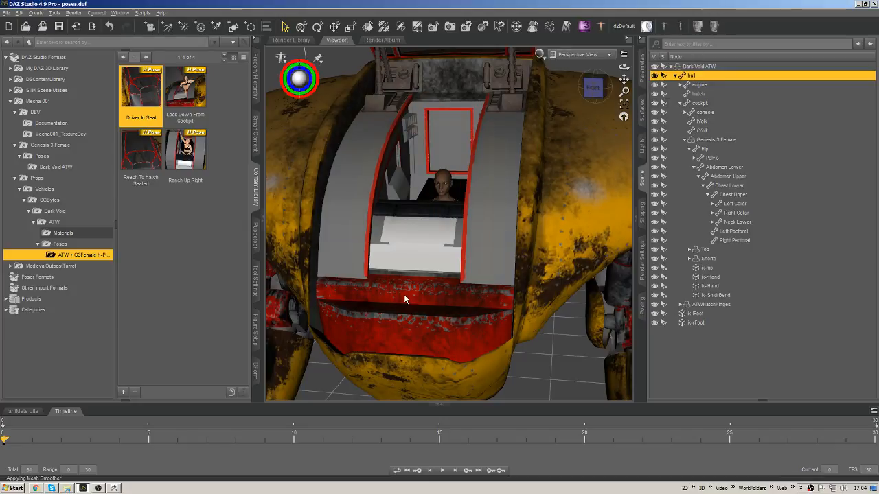
- Examine the seated pilot inside the cockpit from several angles, close up and from a distance
middle_drag(466, 224, 515, 343)
middle_drag(515, 275, 442, 296)
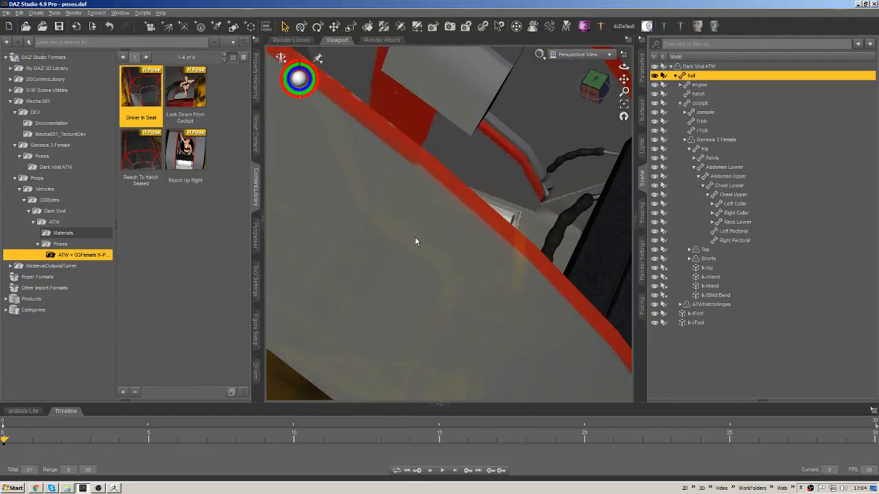
middle_drag(415, 236, 434, 182)
scroll(481, 249, down, 2)
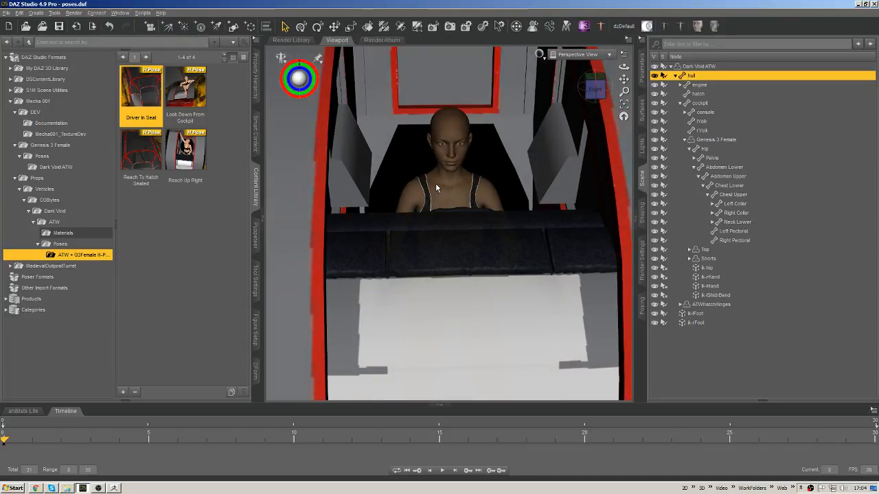
middle_drag(495, 188, 472, 237)
scroll(428, 365, down, 8)
scroll(458, 185, down, 2)
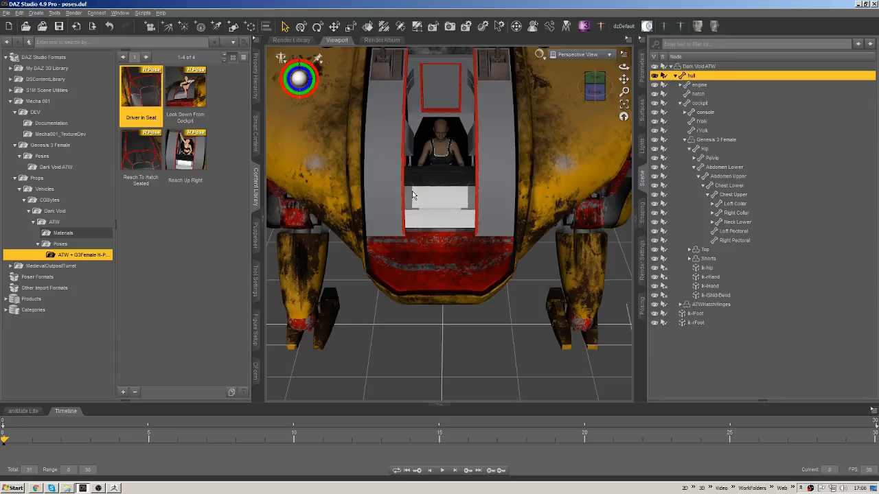
- Restore the Genesis 3 Female figure to its default standing pose and position, and view it beneath the hull
click(442, 130)
key(ctrl+z)
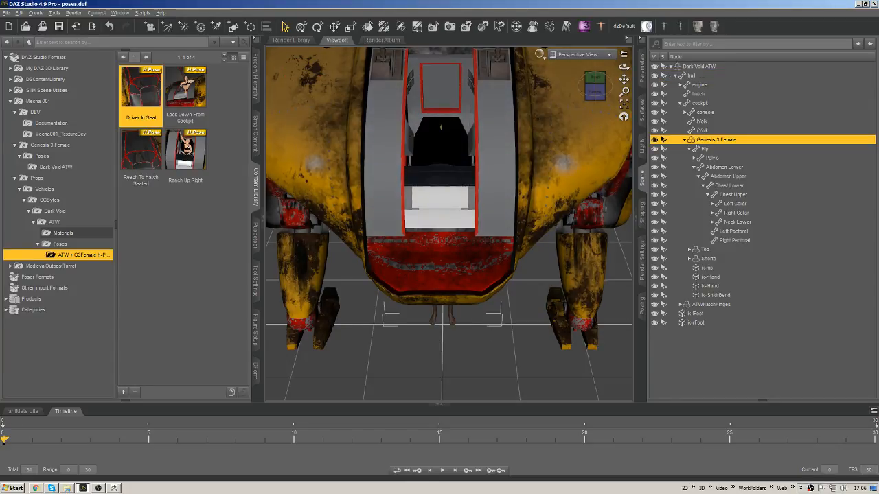
middle_drag(473, 303, 512, 231)
scroll(446, 195, down, 2)
middle_drag(446, 195, 482, 271)
- Try moving the whole Dark Void ATW with the Translate tool and undo the move
click(438, 260)
click(508, 217)
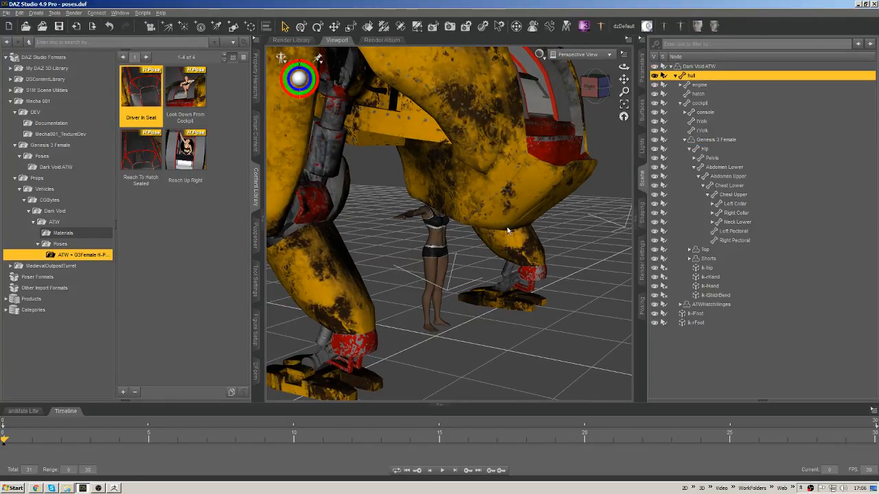
right_click(511, 202)
click(699, 67)
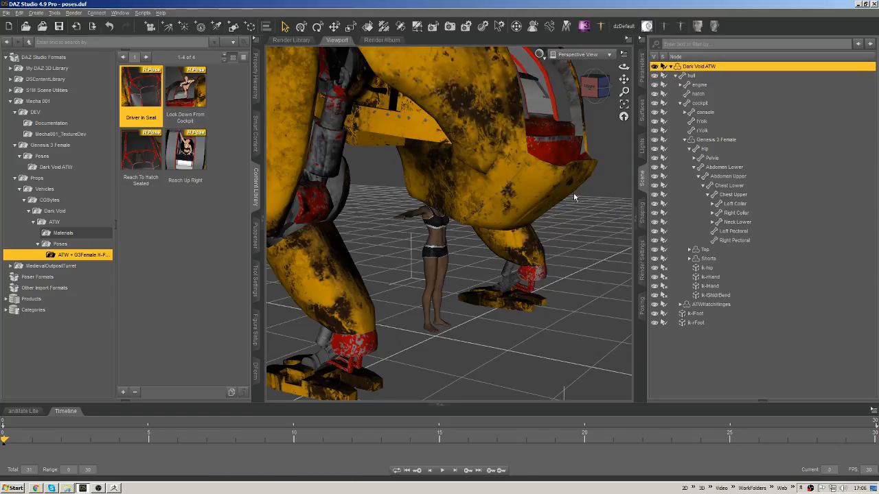
key(alt+shift+t)
mouse_move(452, 340)
mouse_down()
mouse_move(416, 334)
mouse_move(440, 329)
mouse_up()
key(ctrl+z)
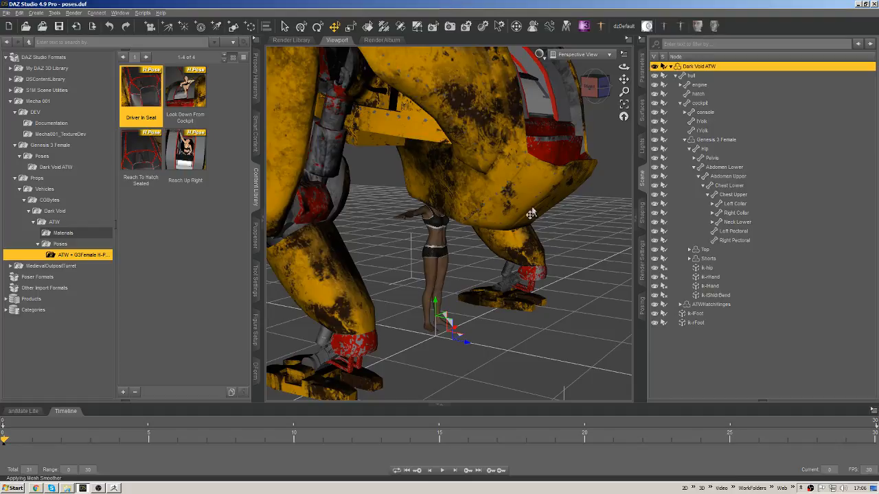
- Unparent the Genesis 3 Female figure from the cockpit to the scene's root level and select the Dark Void ATW
middle_drag(559, 221, 474, 254)
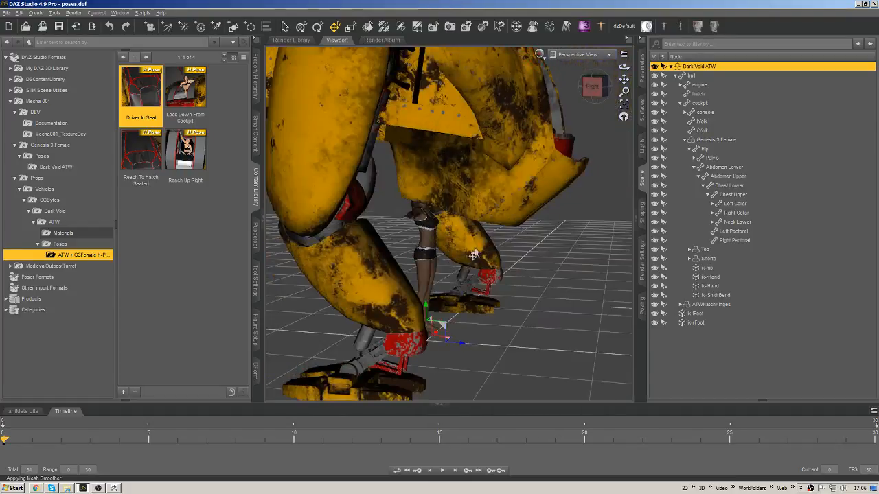
click(429, 286)
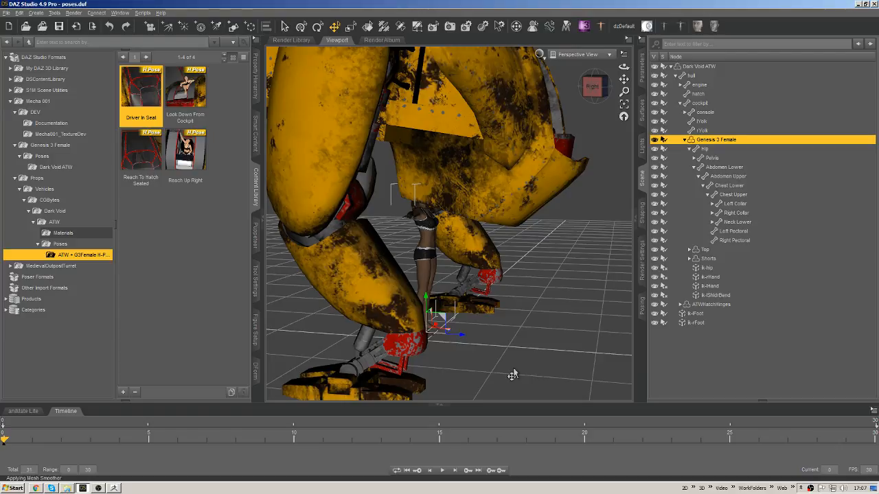
click(429, 252)
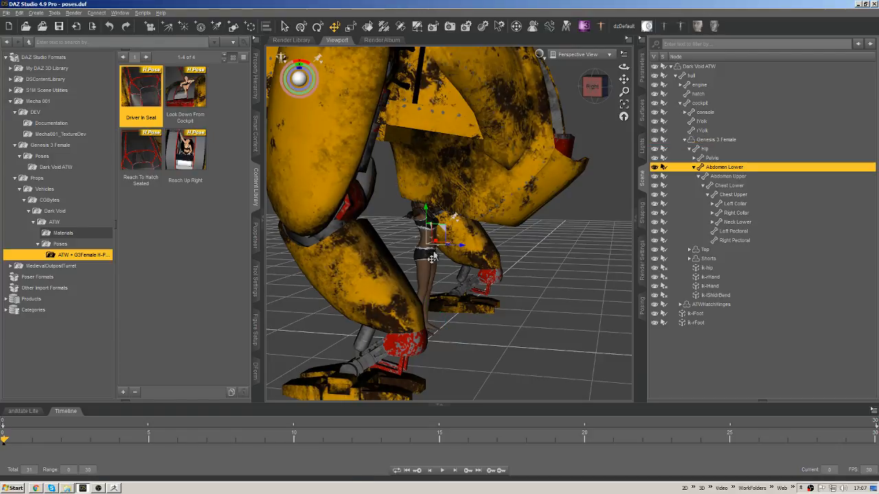
drag(713, 140, 686, 375)
click(703, 66)
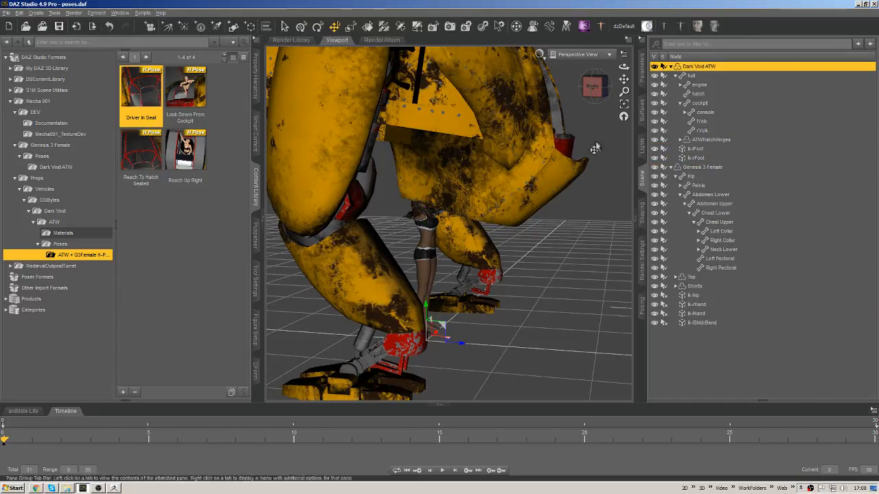
- Try moving the Dark Void ATW back from the standing figure and opening its hatch, and undo both changes
drag(466, 344, 313, 331)
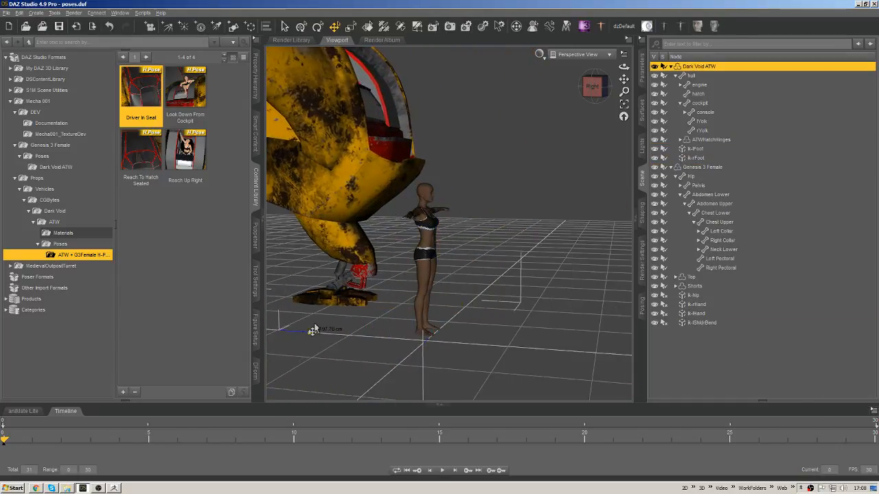
middle_drag(318, 318, 375, 320)
middle_drag(547, 256, 487, 307)
middle_drag(624, 300, 638, 269)
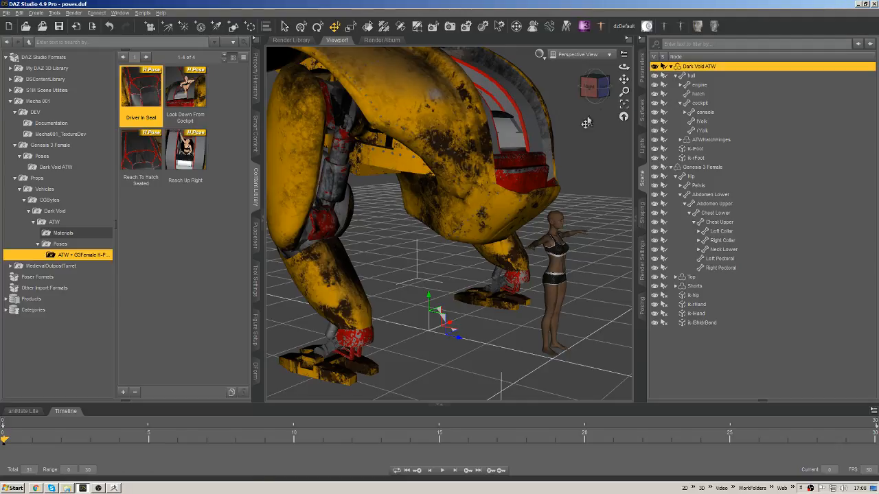
middle_drag(587, 122, 495, 184)
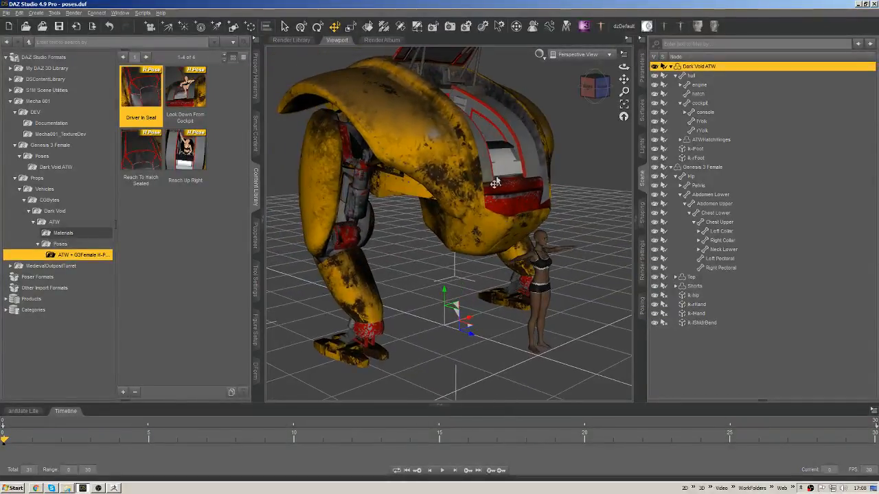
key(ctrl+z)
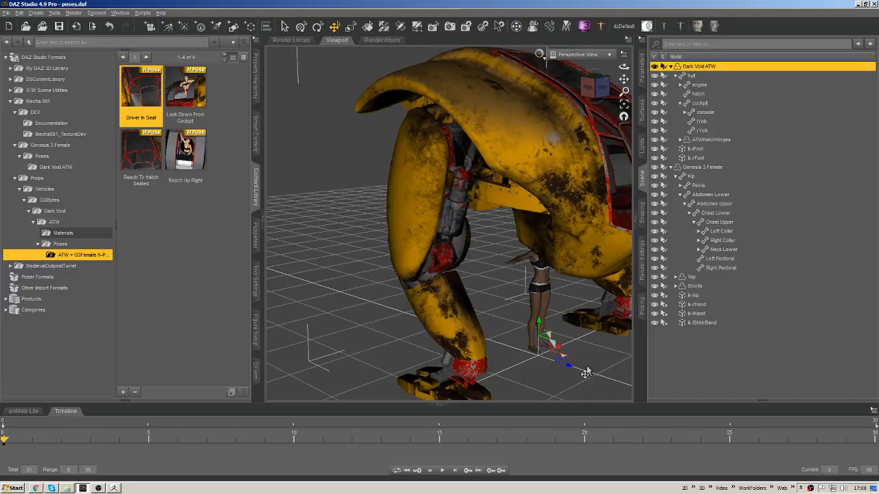
- Move the Dark Void ATW backward along its Z axis so the Genesis 3 Female stands clear in front of it
drag(569, 367, 468, 316)
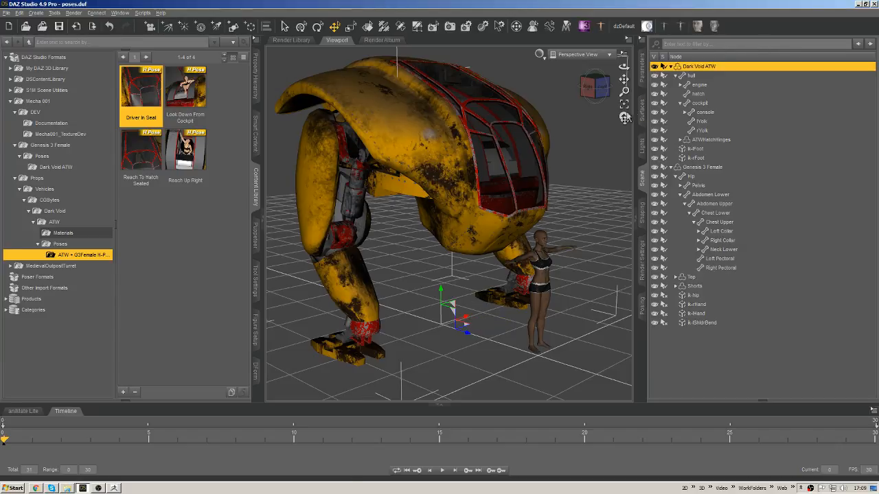
drag(596, 87, 563, 132)
middle_drag(549, 220, 548, 284)
middle_drag(501, 266, 518, 273)
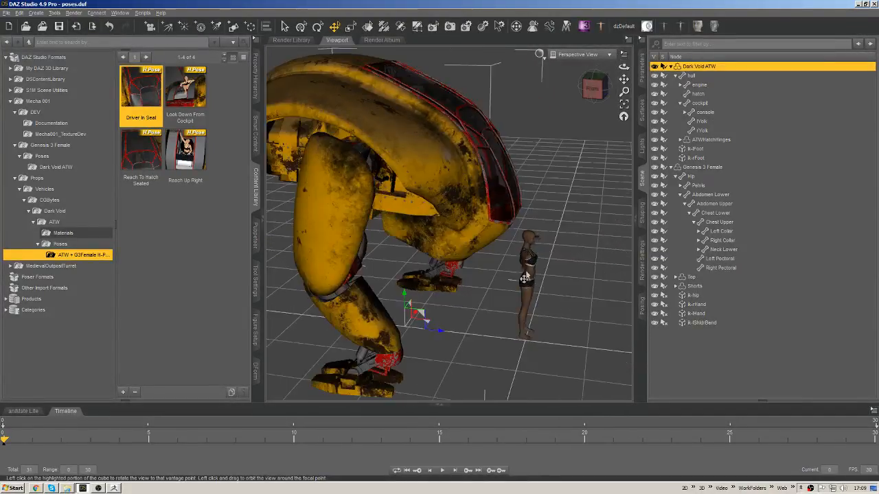
middle_drag(511, 327, 486, 321)
mouse_move(456, 334)
mouse_down()
mouse_move(495, 344)
mouse_move(463, 340)
mouse_up()
middle_drag(538, 265, 500, 163)
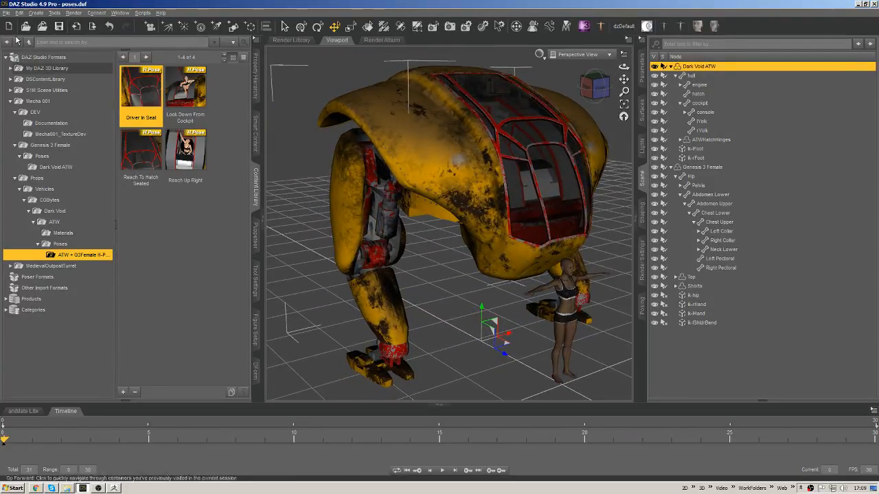
- Memorize the Dark Void ATW figure in its new position with Memorize Figure
click(21, 13)
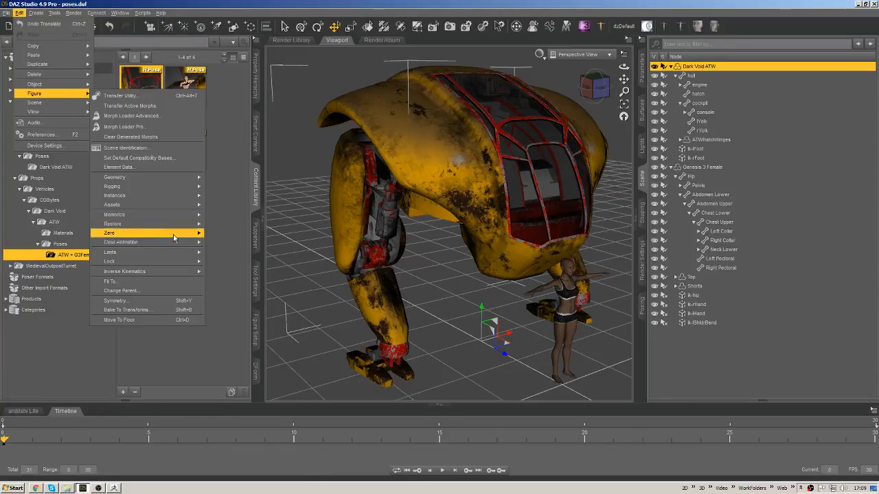
mouse_move(175, 218)
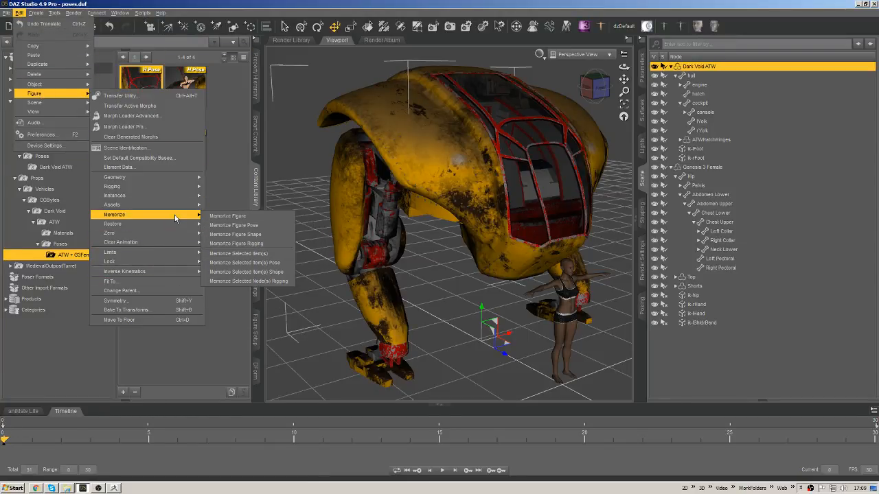
click(239, 218)
middle_drag(405, 292, 395, 240)
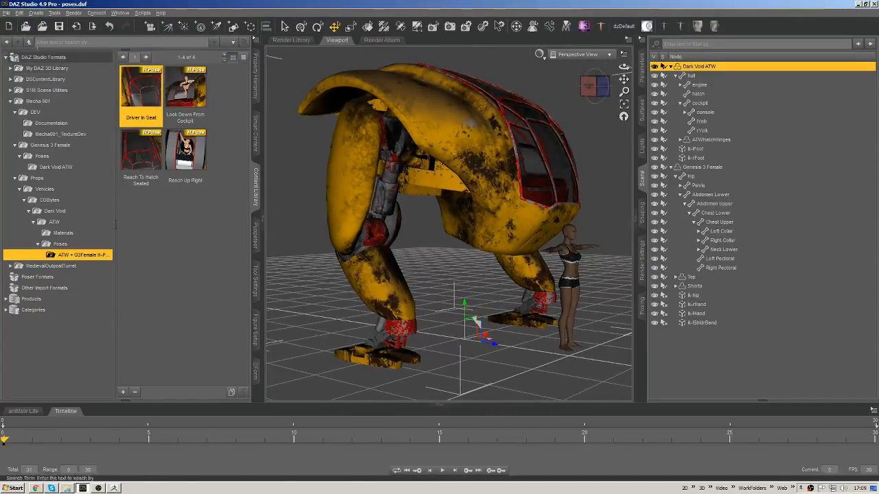
- Try Zero Figure on the Dark Void ATW, view it from behind, and return the walker to its memorized position
click(20, 12)
mouse_move(56, 114)
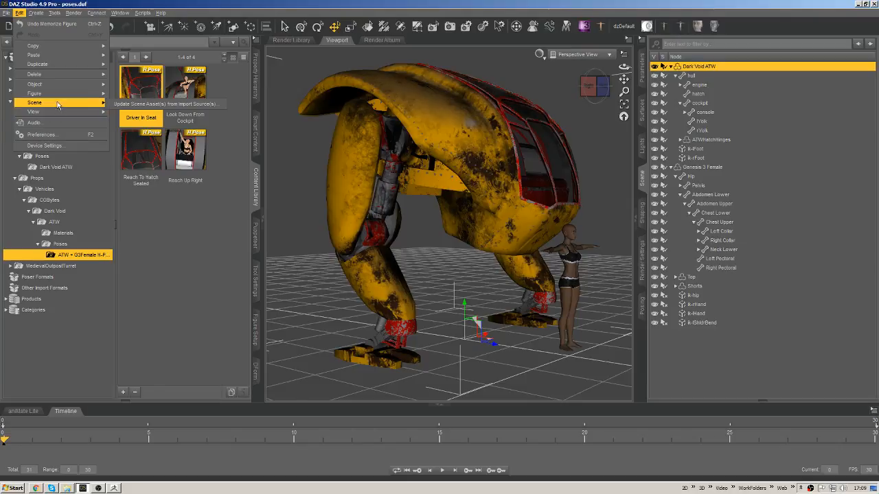
mouse_move(65, 95)
mouse_move(182, 267)
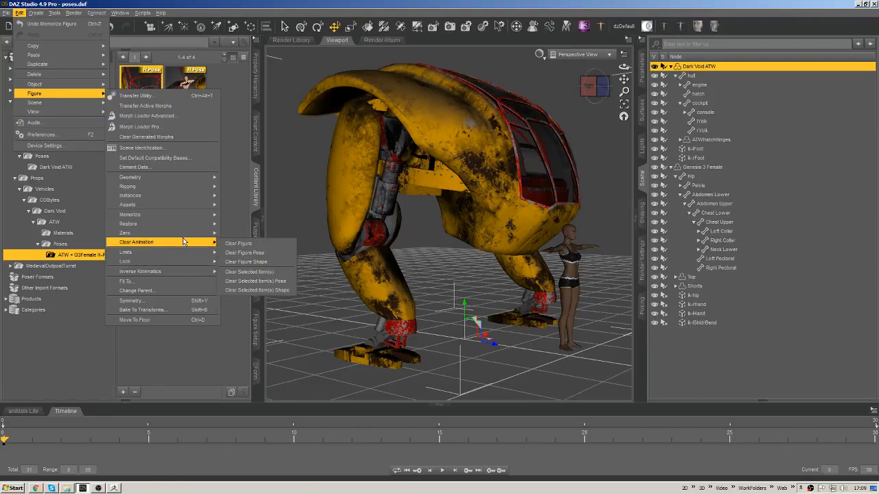
mouse_move(187, 236)
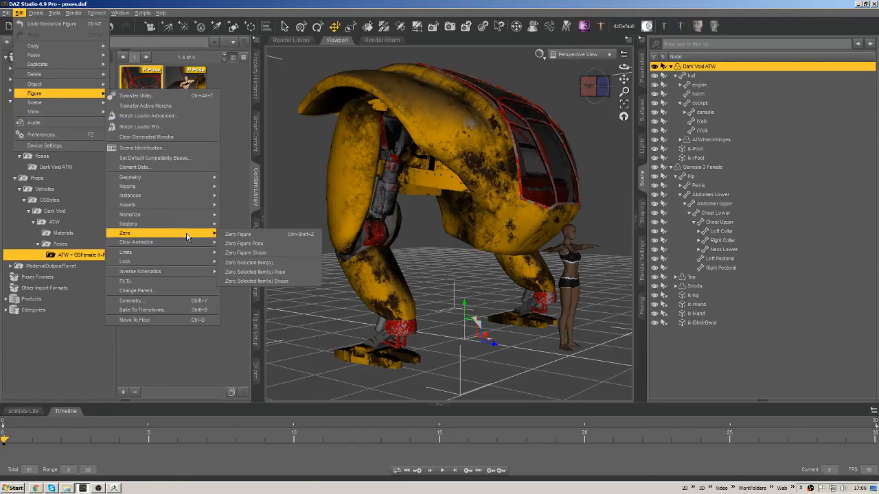
click(259, 234)
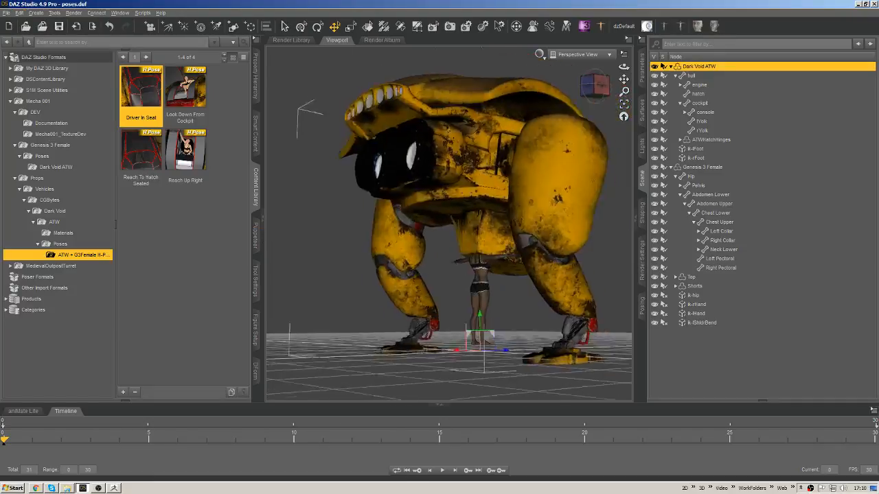
middle_drag(549, 240, 424, 234)
middle_drag(527, 245, 561, 251)
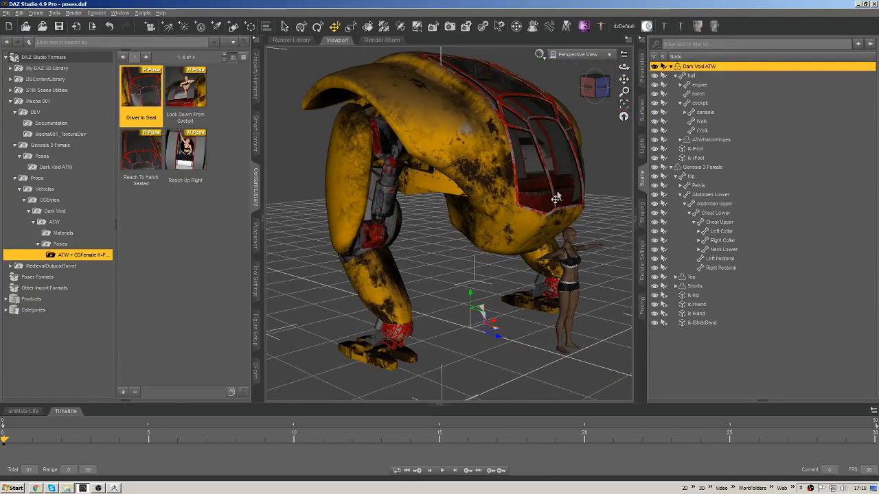
middle_drag(546, 188, 435, 237)
middle_drag(445, 155, 496, 259)
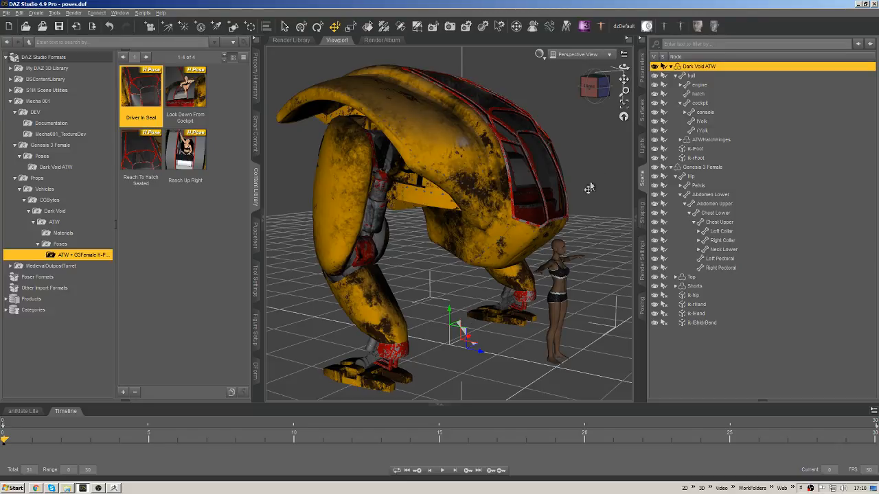
middle_drag(588, 188, 504, 217)
middle_drag(551, 195, 498, 252)
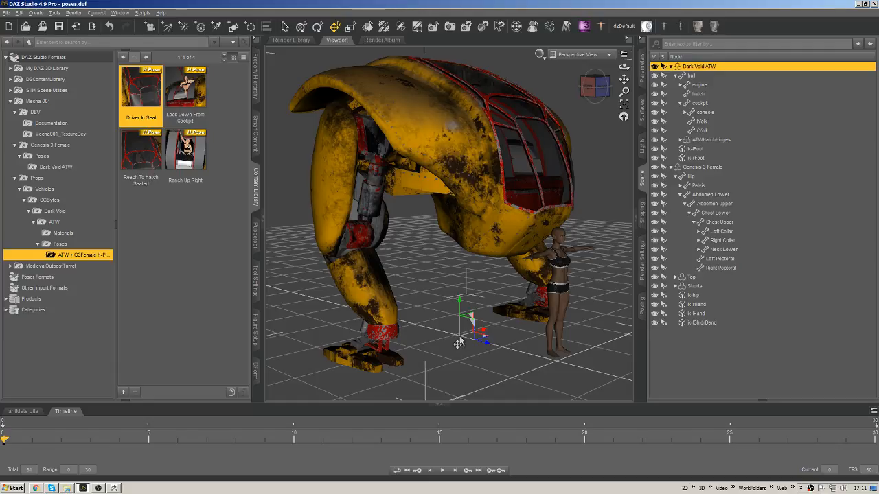
middle_drag(600, 215, 416, 230)
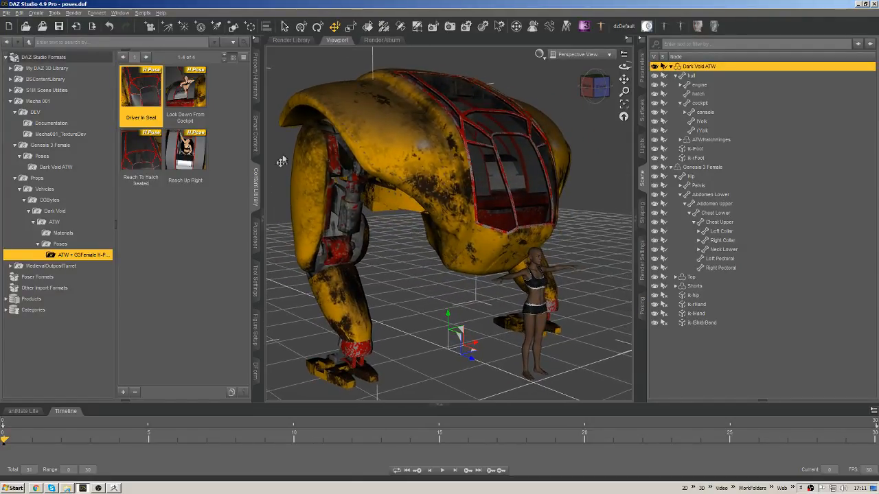
- Parent the Genesis 3 Female figure to the cockpit node of the Dark Void ATW
click(478, 142)
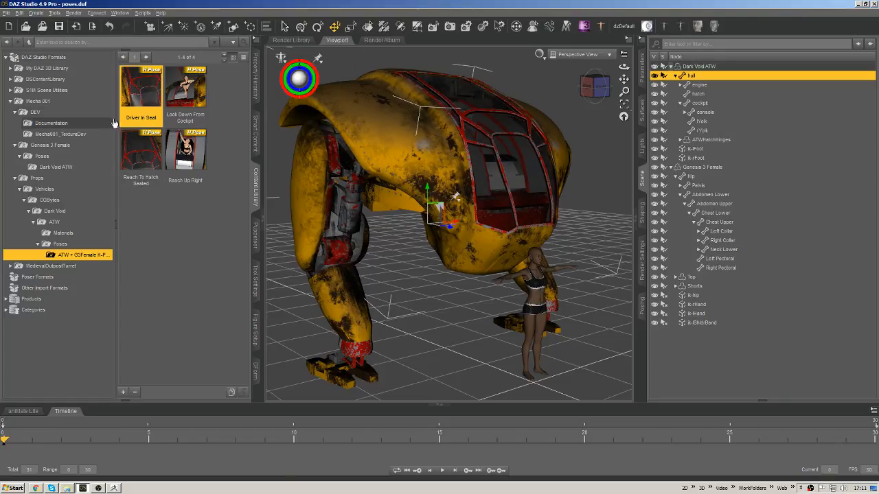
double_click(145, 94)
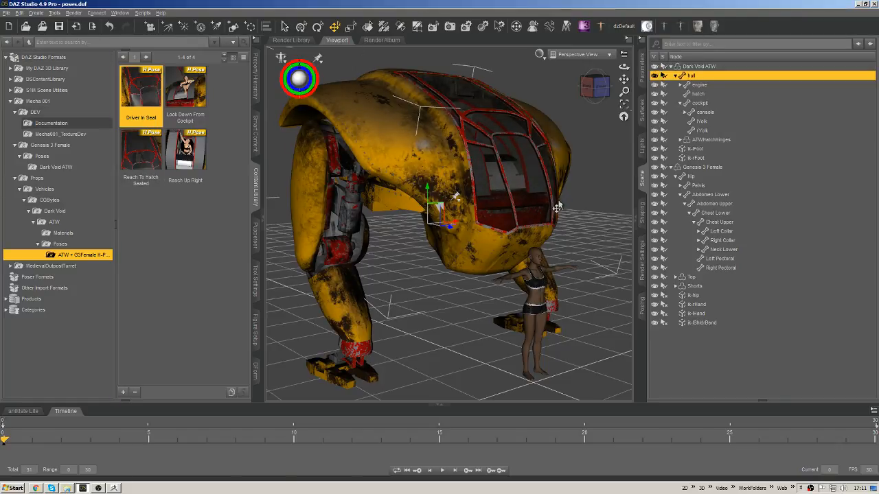
click(539, 312)
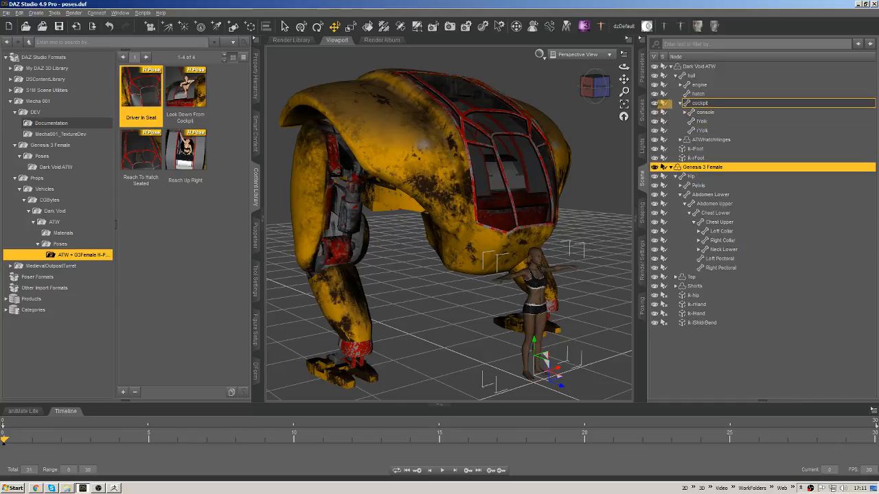
drag(717, 104, 718, 107)
- Select the Dark Void ATW and apply the Driver In Seat hierarchical pose
click(412, 148)
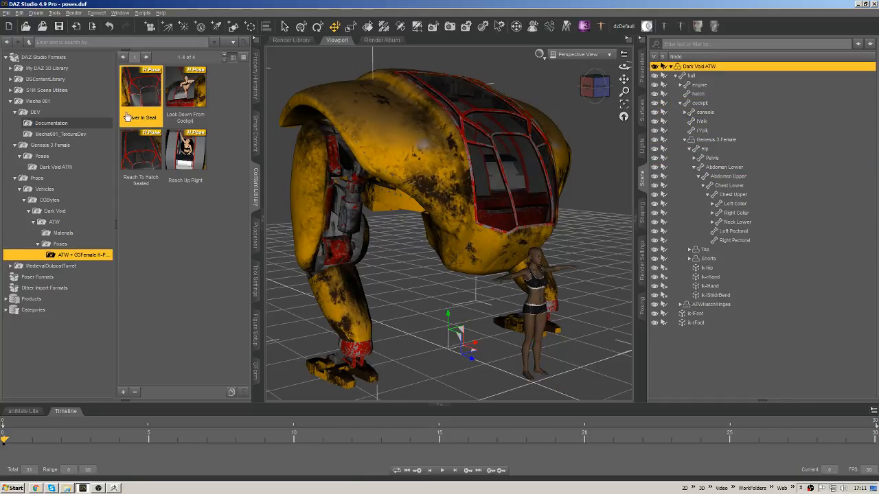
double_click(158, 122)
mouse_move(605, 84)
mouse_down()
mouse_move(585, 135)
mouse_move(612, 89)
mouse_move(605, 84)
mouse_up()
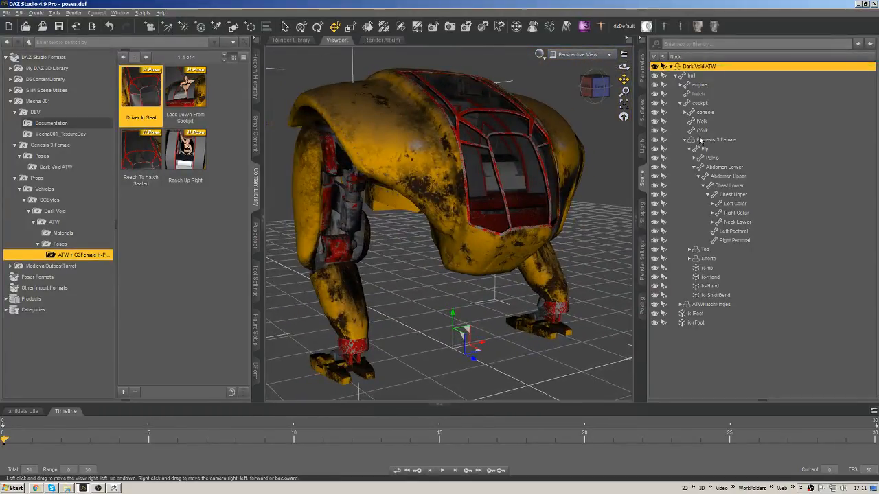
- Unparent the Genesis 3 Female from the cockpit to the scene's root level and restore her default standing pose
click(711, 142)
drag(659, 159, 679, 374)
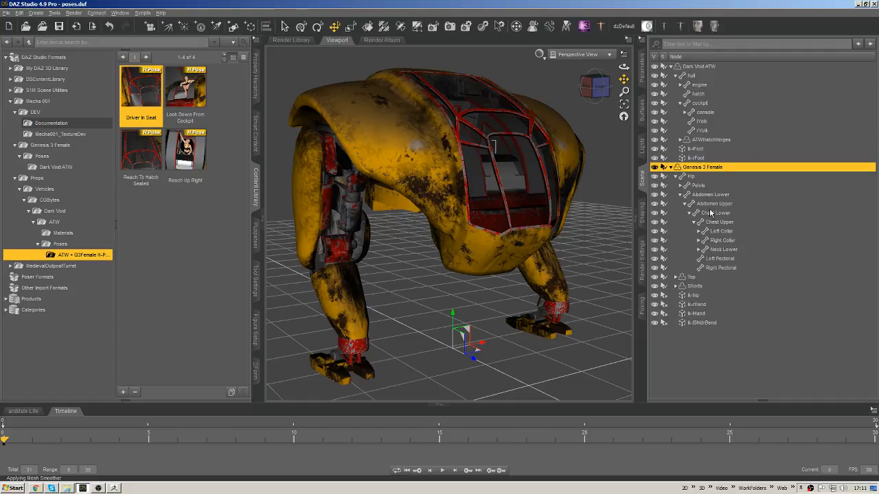
middle_drag(491, 254, 451, 177)
- Select the Dark Void ATW with the Node Selection tool and show the ATW folder of the content library
click(285, 27)
click(452, 177)
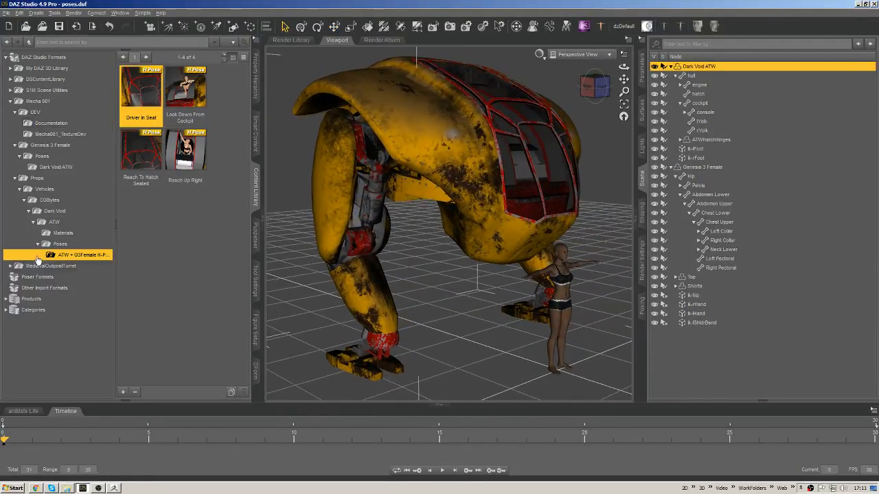
click(108, 221)
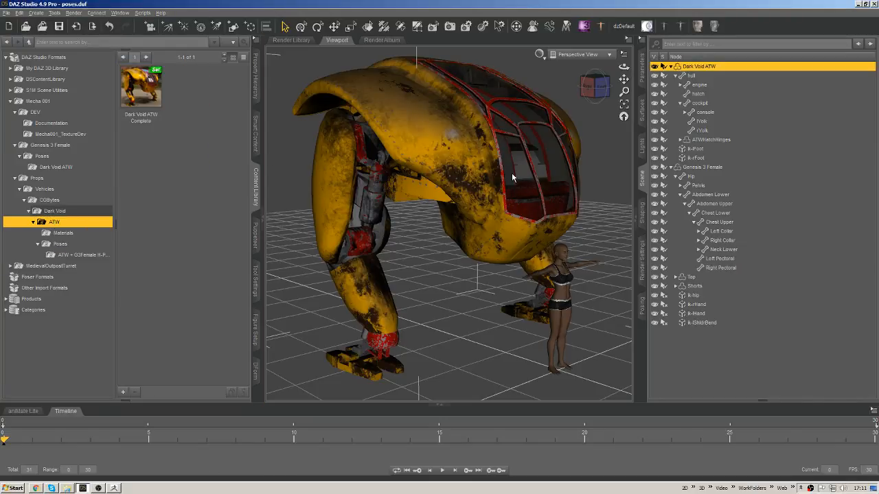
- Rotate the walker's hatch about its X axis to open it, and inspect the hatch hinges from several angles
mouse_move(512, 178)
middle_down()
mouse_move(481, 177)
mouse_move(501, 177)
middle_up()
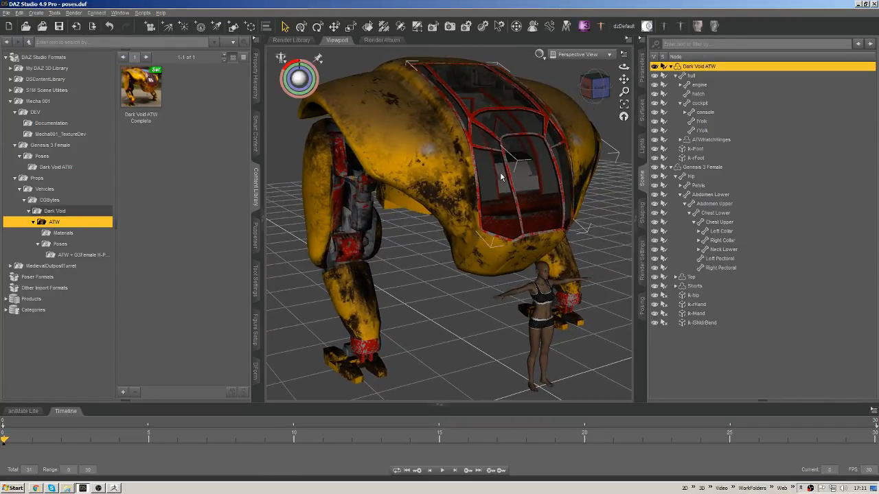
click(501, 177)
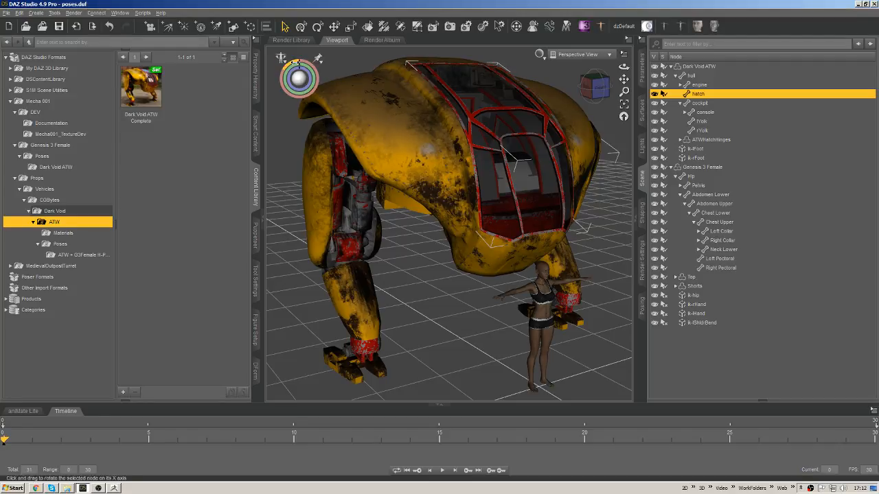
drag(294, 64, 331, 65)
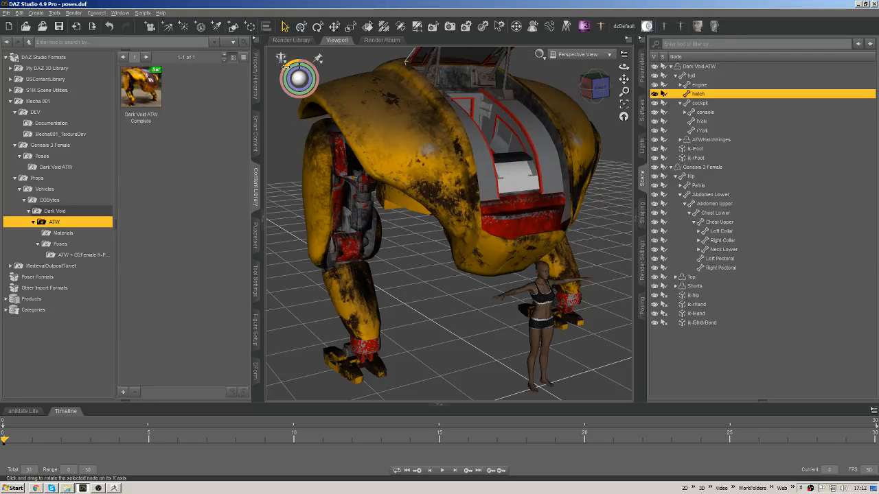
click(502, 96)
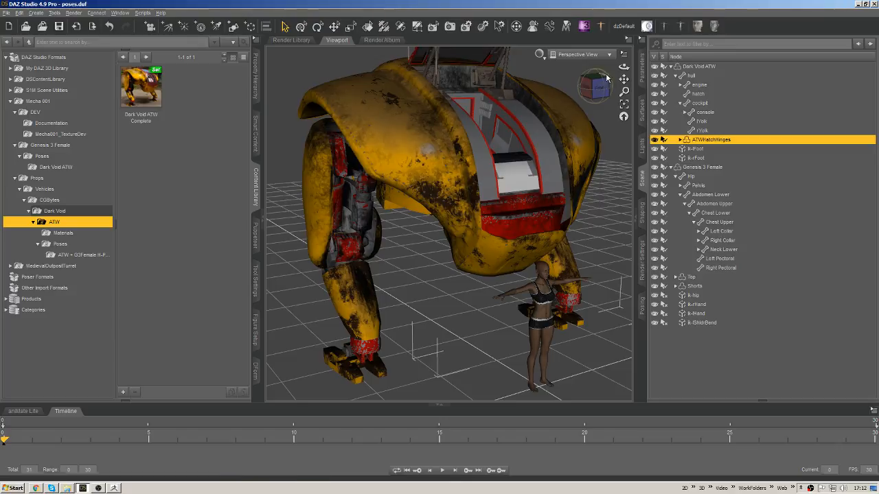
drag(624, 79, 561, 192)
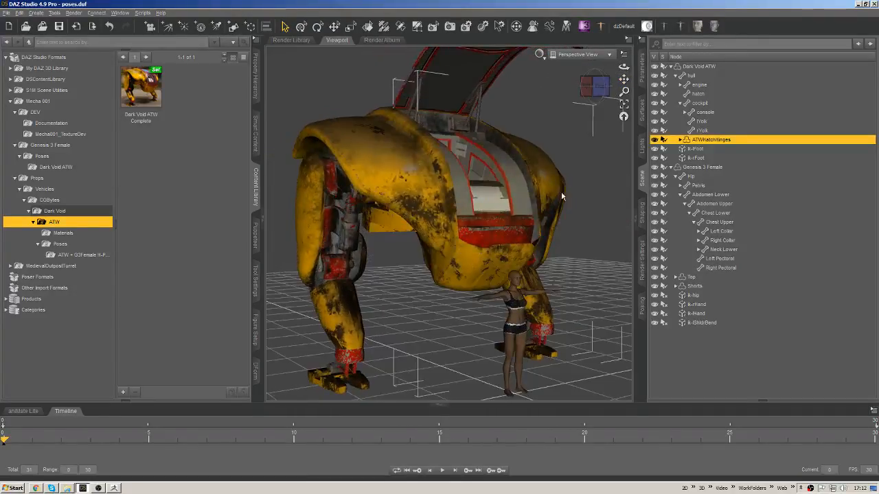
drag(479, 132, 522, 131)
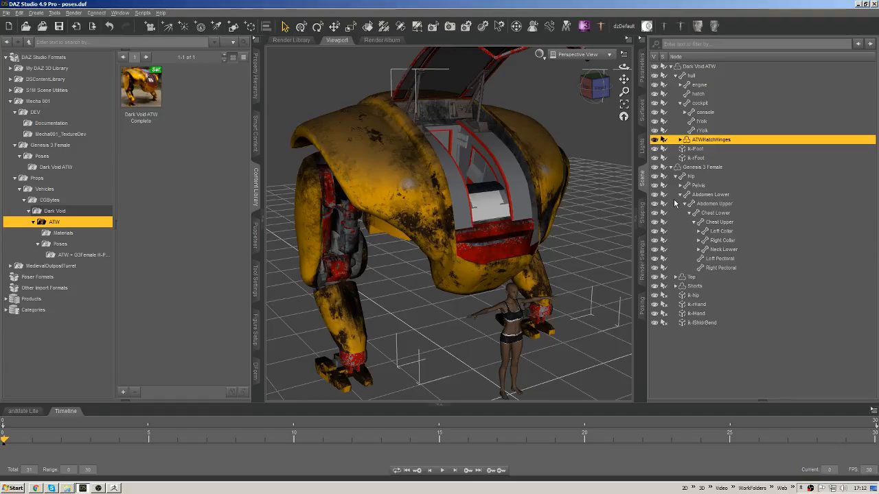
middle_drag(492, 233, 539, 228)
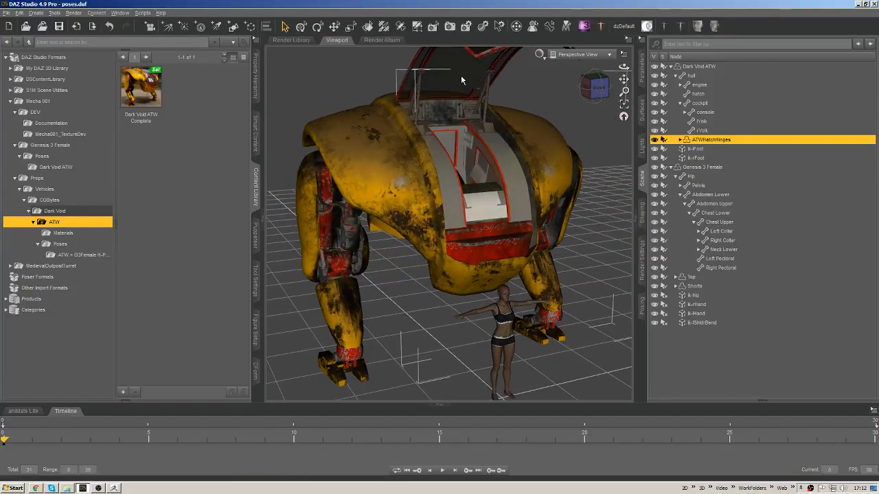
- Restore the walker's hatch to its closed position and select the Dark Void ATW root node
click(472, 89)
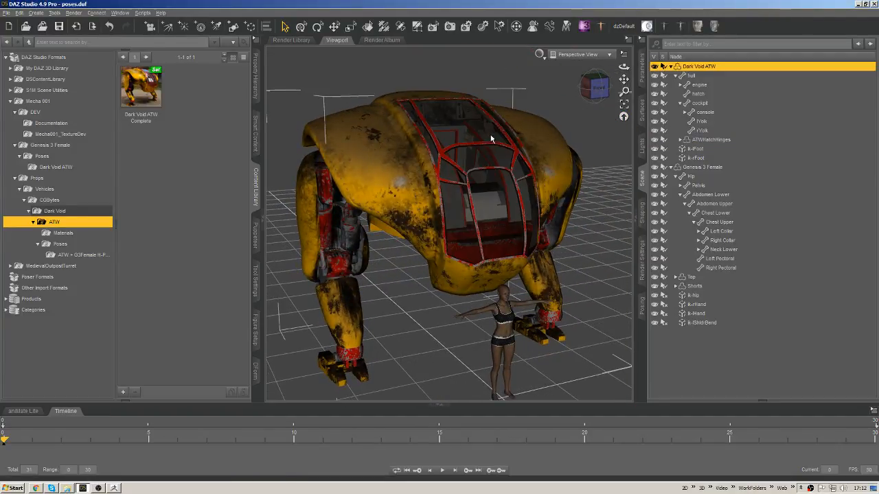
mouse_move(495, 134)
middle_down()
mouse_move(508, 164)
mouse_move(400, 246)
middle_up()
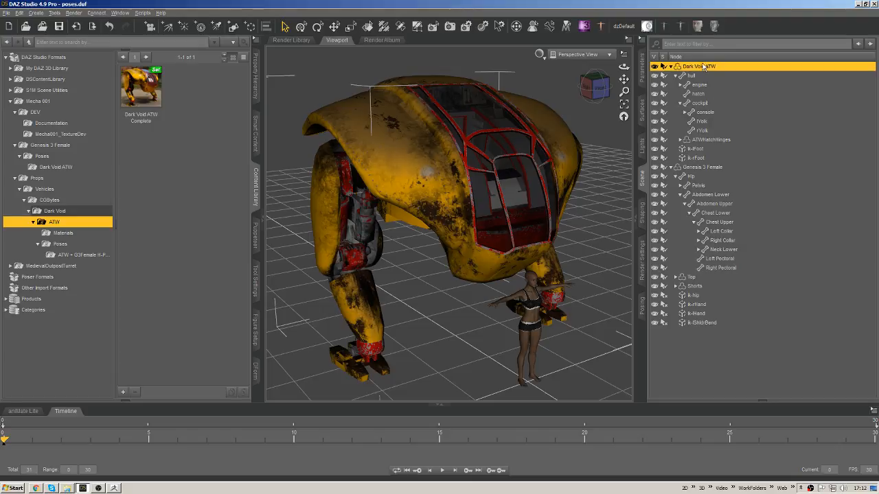
- Select the ATWHatchHinges node, then return the selection to the Dark Void ATW walker
click(704, 139)
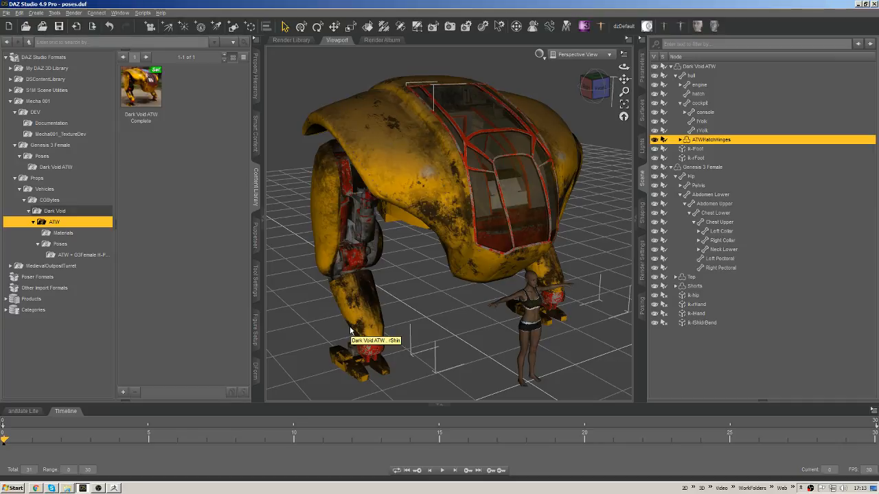
click(388, 169)
mouse_move(599, 88)
mouse_down()
mouse_move(542, 89)
mouse_move(599, 94)
mouse_up()
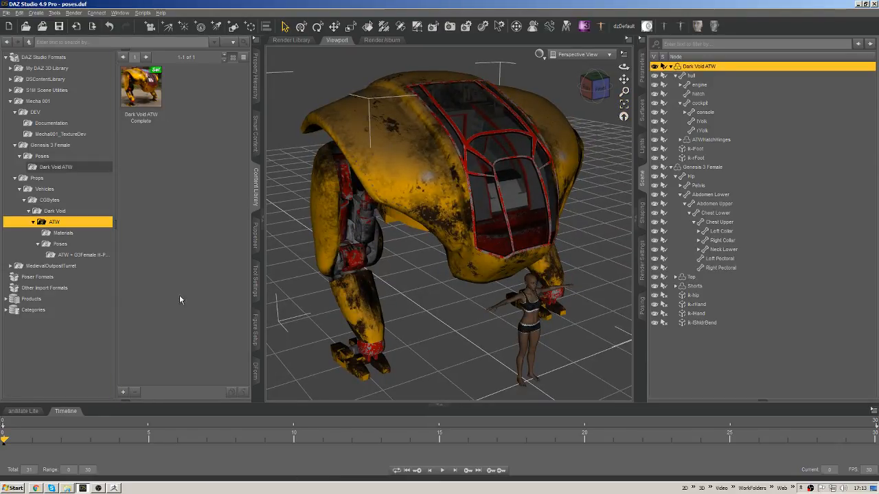
click(123, 392)
click(520, 5)
click(122, 392)
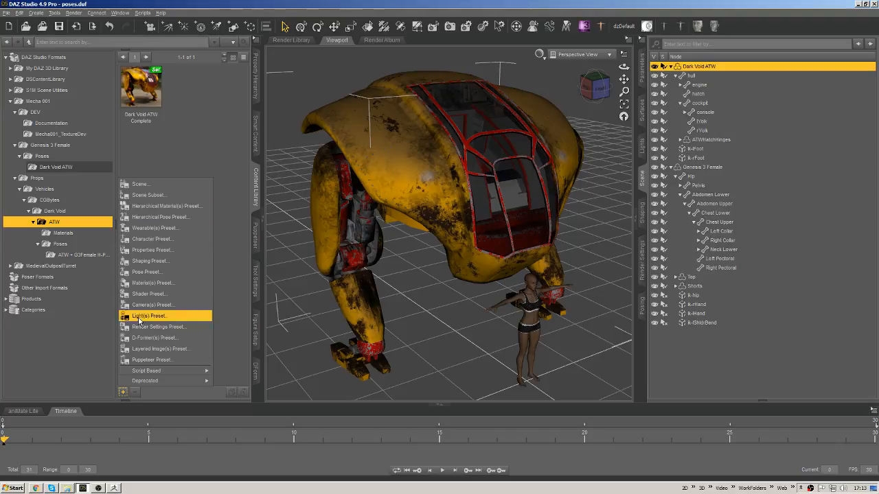
click(148, 195)
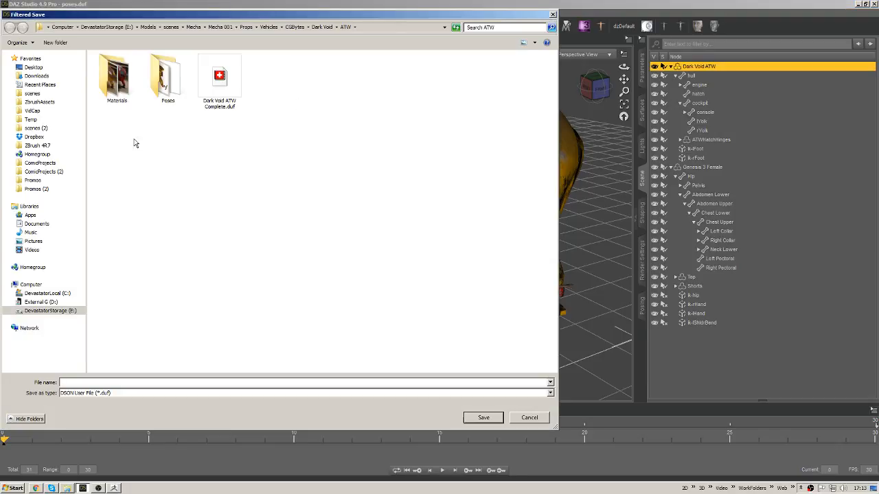
double_click(223, 87)
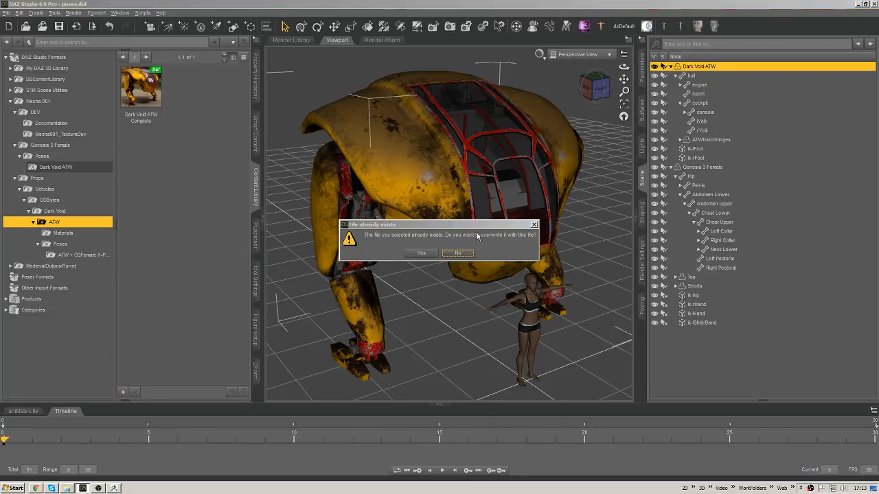
click(457, 252)
click(552, 14)
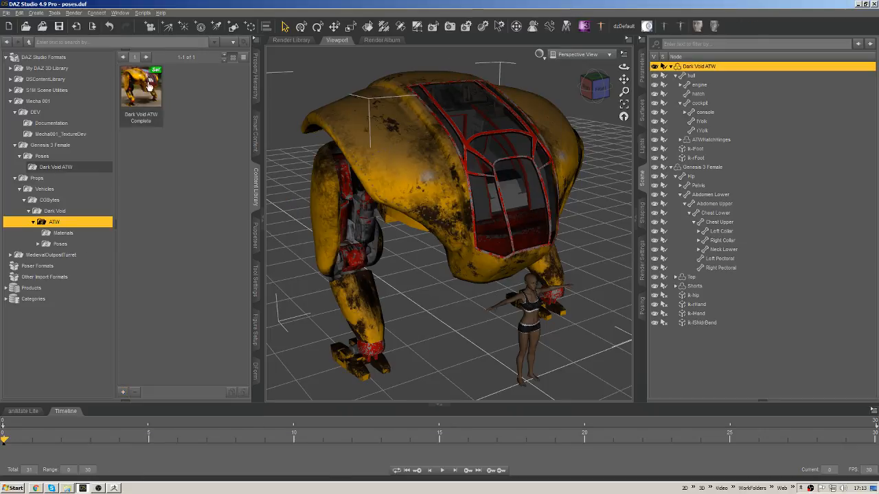
- Open the ATW content folder's location on disk in Windows Explorer, then return to DAZ Studio
right_click(180, 141)
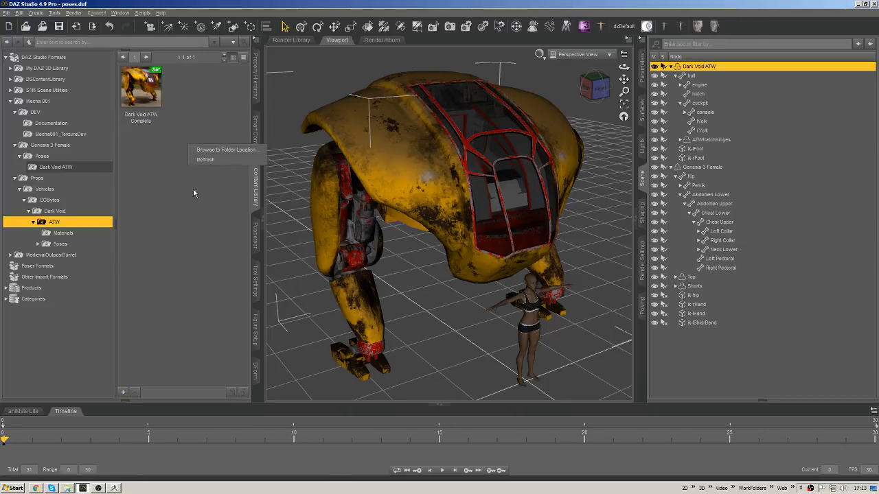
click(225, 149)
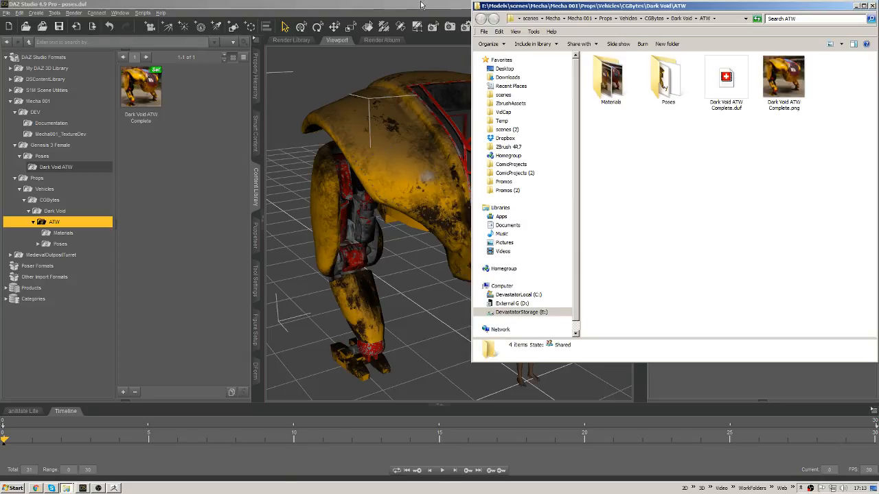
click(421, 5)
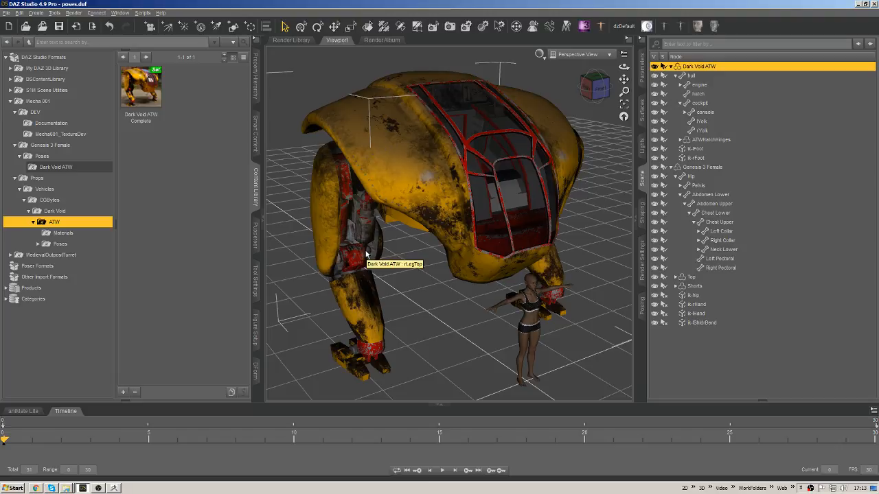
- Save a scene subset over Dark Void ATW Complete.duf, including the walker with its hatch hinges and foot IK nodes but excluding Genesis 3 Female
click(123, 392)
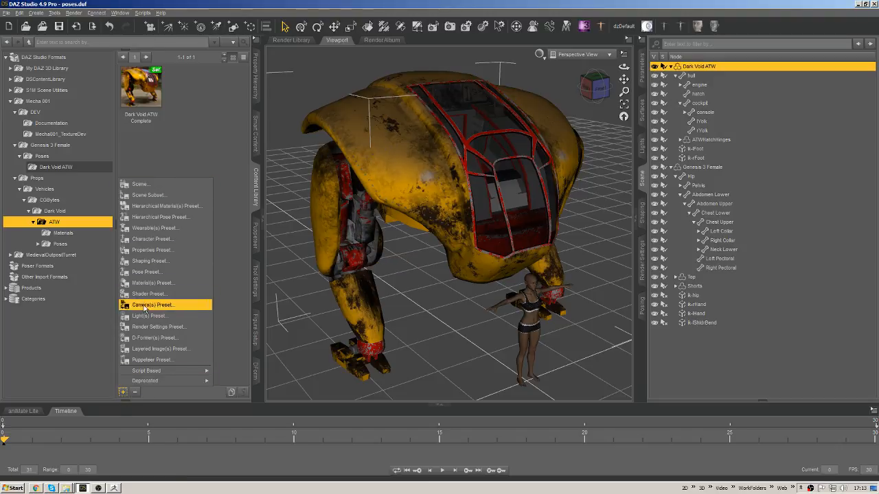
click(161, 197)
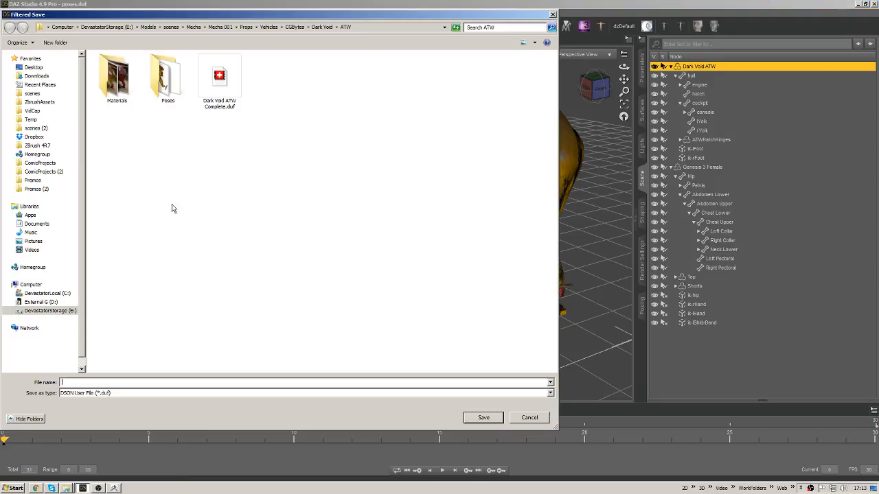
double_click(218, 90)
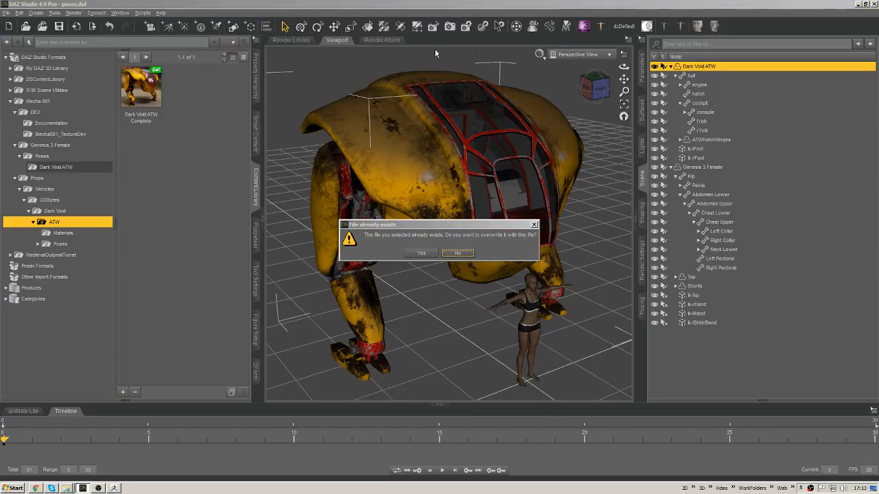
click(419, 255)
click(395, 208)
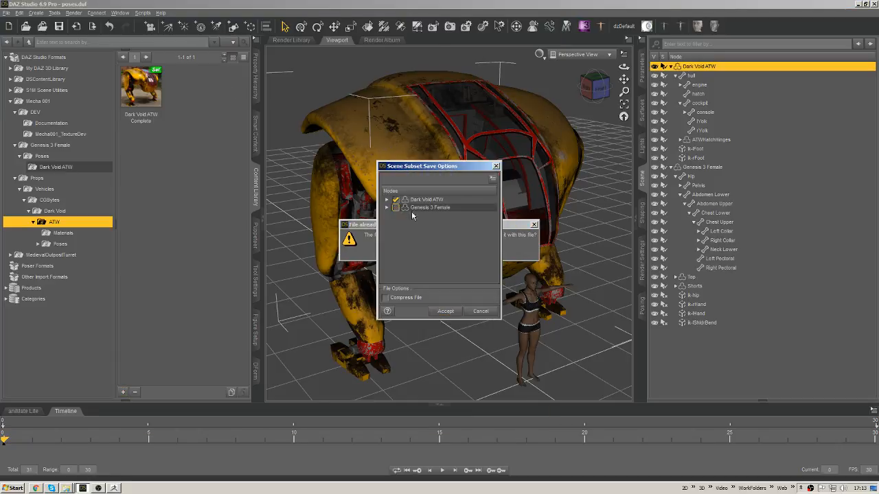
click(387, 199)
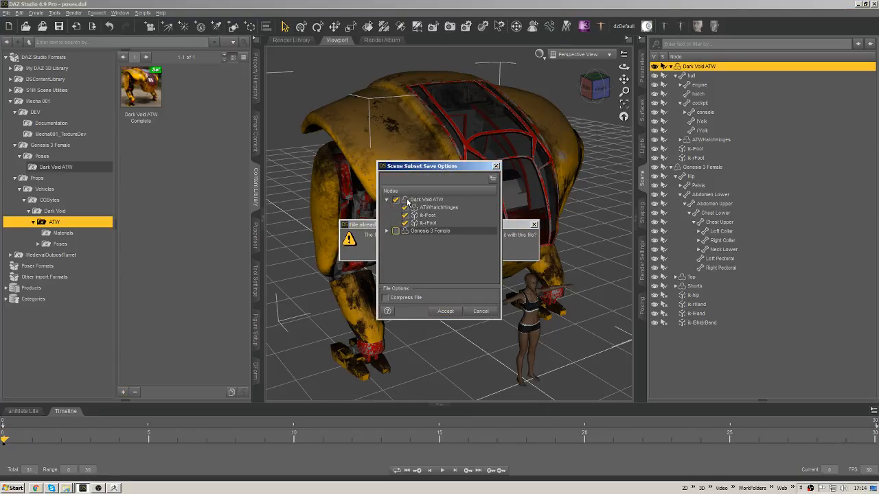
click(404, 208)
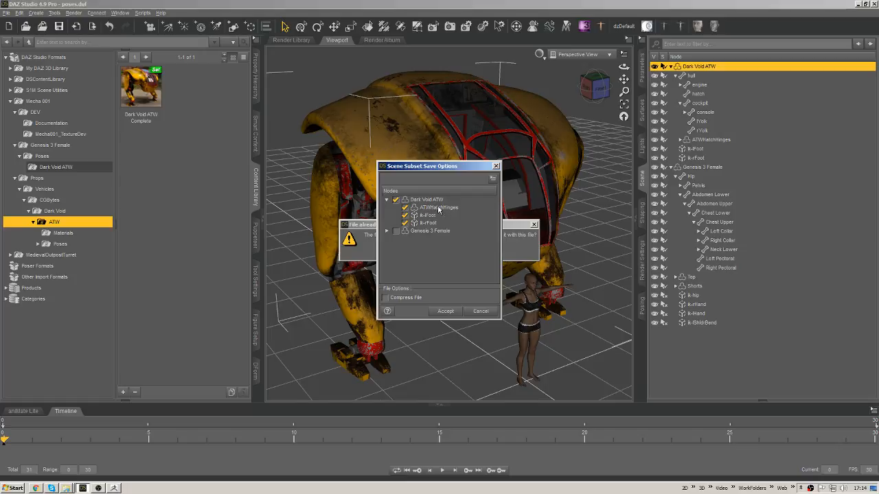
click(404, 208)
click(442, 312)
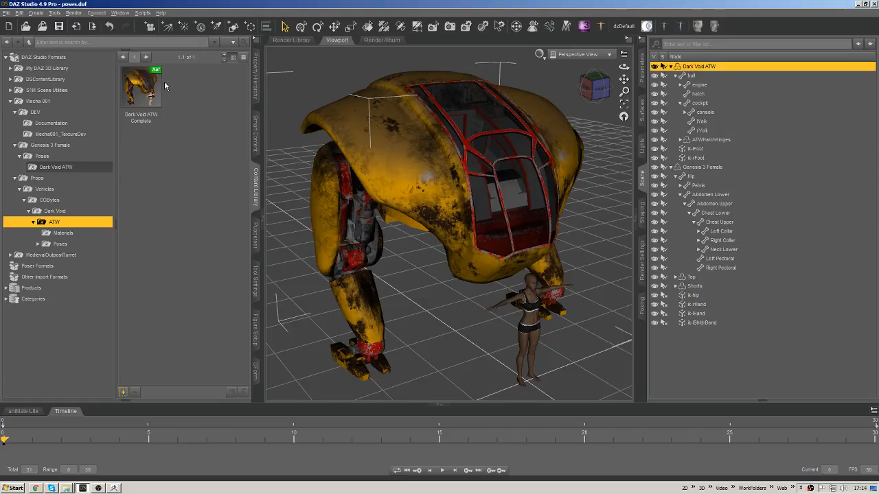
- Switch to Windows Explorer and delete the generated thumbnail Dark Void ATW Complete.duf.png from the ATW folder, keeping Dark Void ATW Complete.png
key(alt+Tab)
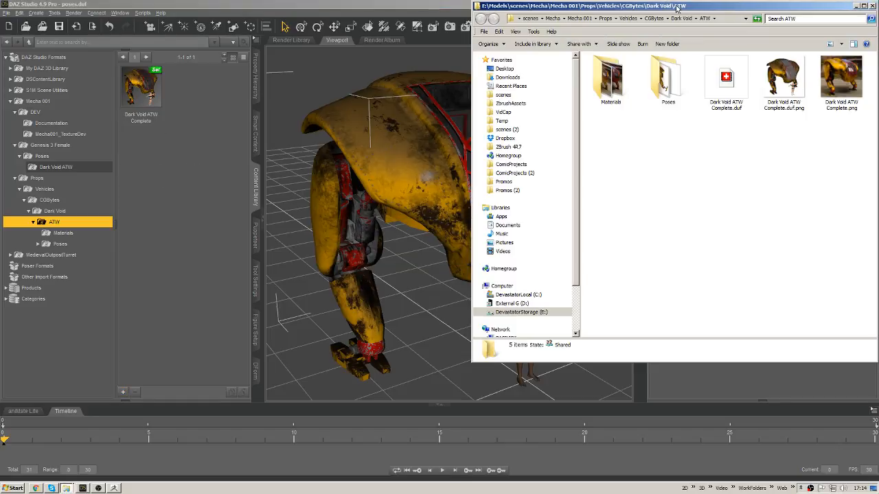
drag(687, 7, 507, 77)
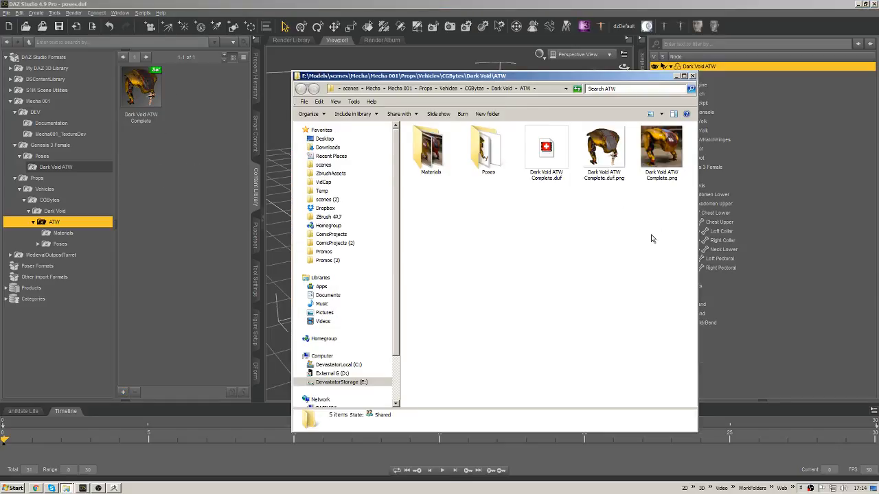
click(661, 151)
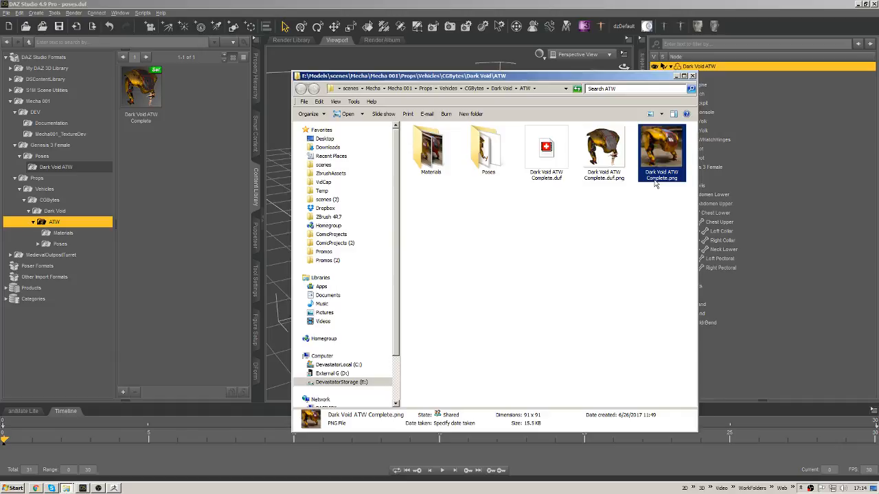
click(601, 147)
key(Delete)
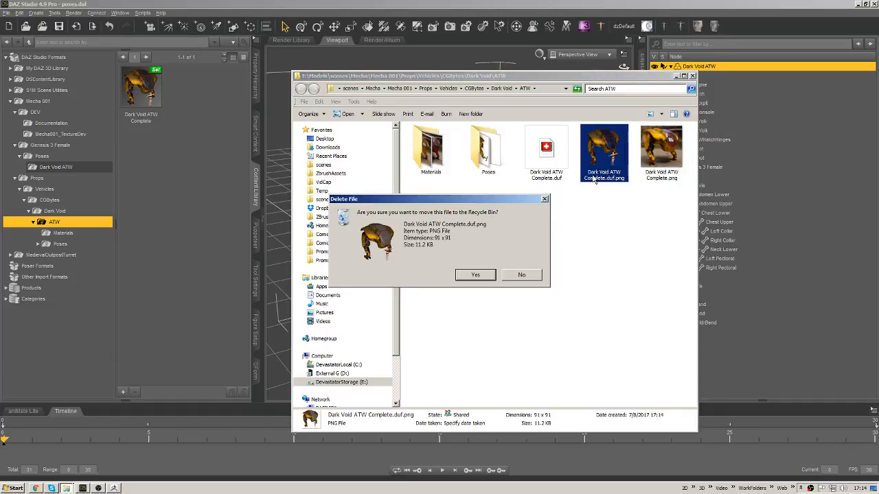
key(Return)
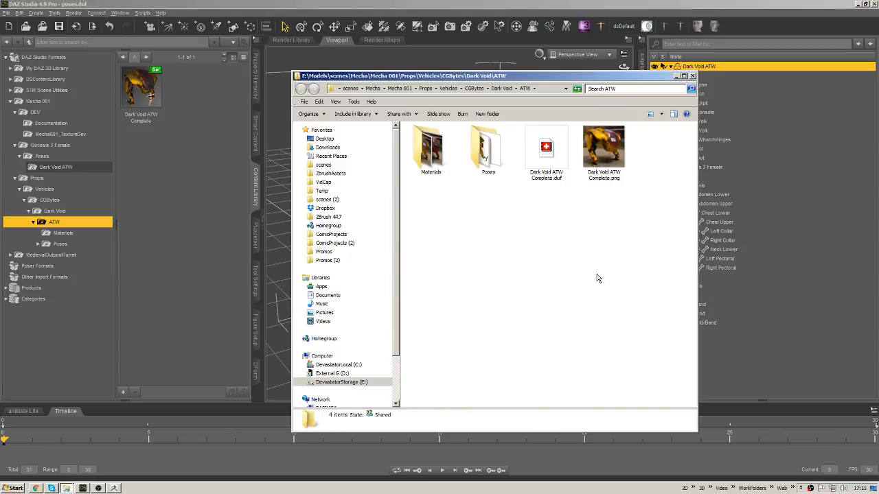
- Return to DAZ Studio and refresh the ATW folder in the content library
click(186, 177)
right_click(189, 190)
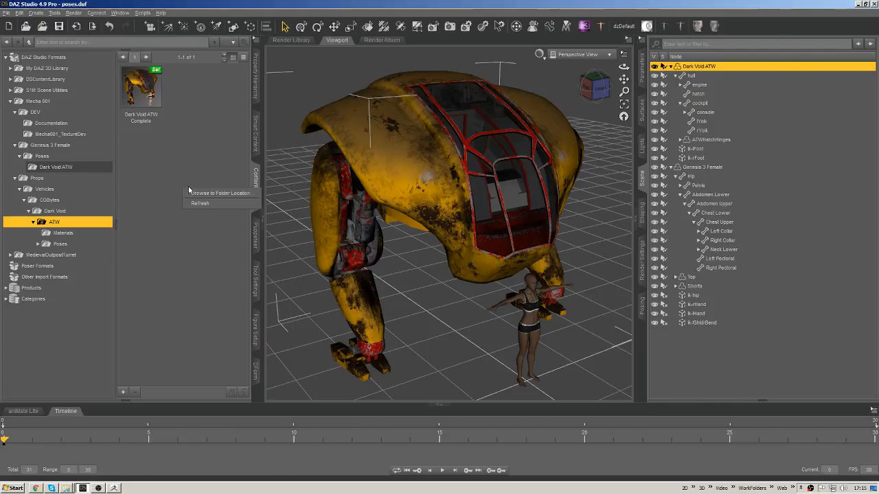
click(200, 203)
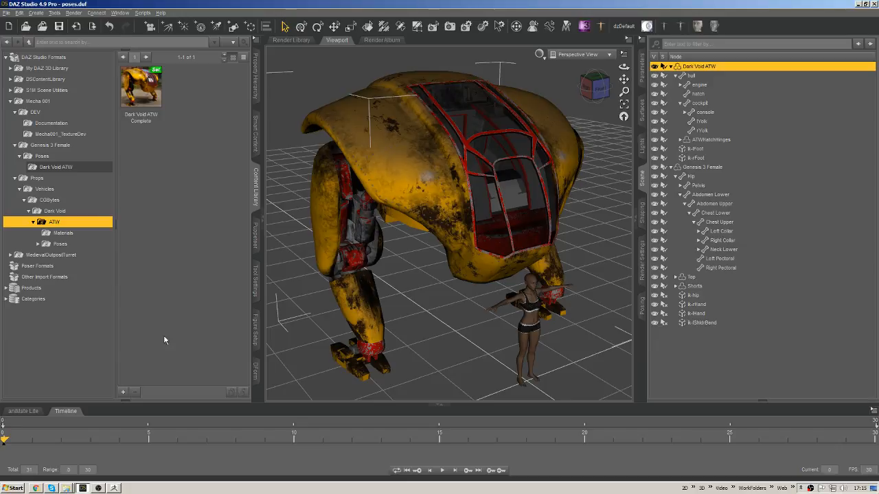
- Show the ATW + G3Female hierarchical poses subfolder inside the walker's Poses folder in the content library
mouse_move(596, 90)
mouse_down()
mouse_move(542, 92)
mouse_move(623, 77)
mouse_move(556, 99)
mouse_move(549, 63)
mouse_move(583, 96)
mouse_up()
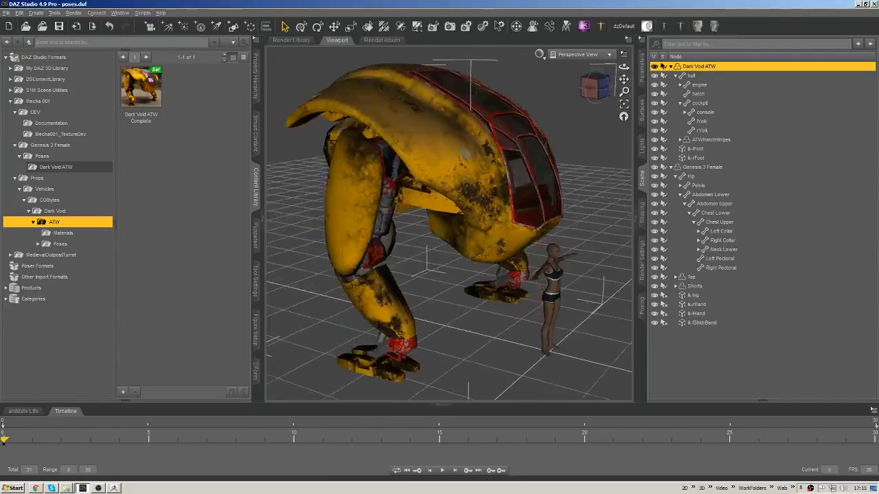
drag(521, 294, 462, 298)
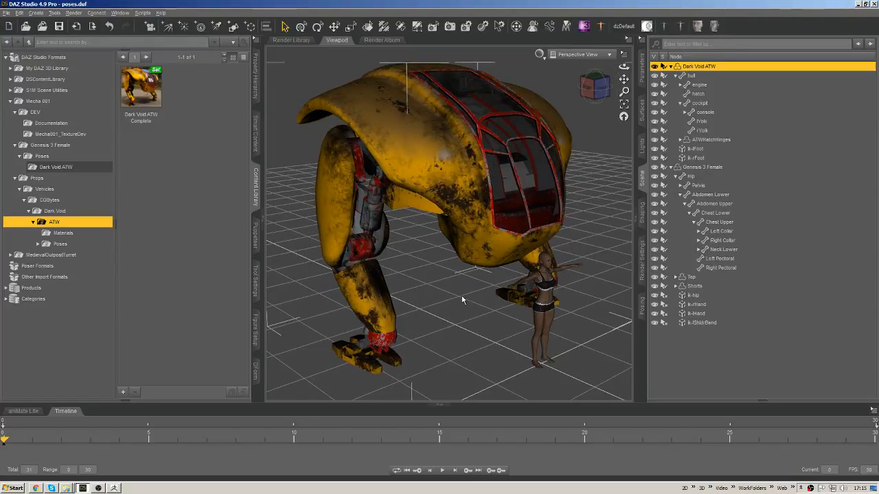
drag(594, 90, 575, 83)
middle_drag(542, 286, 459, 240)
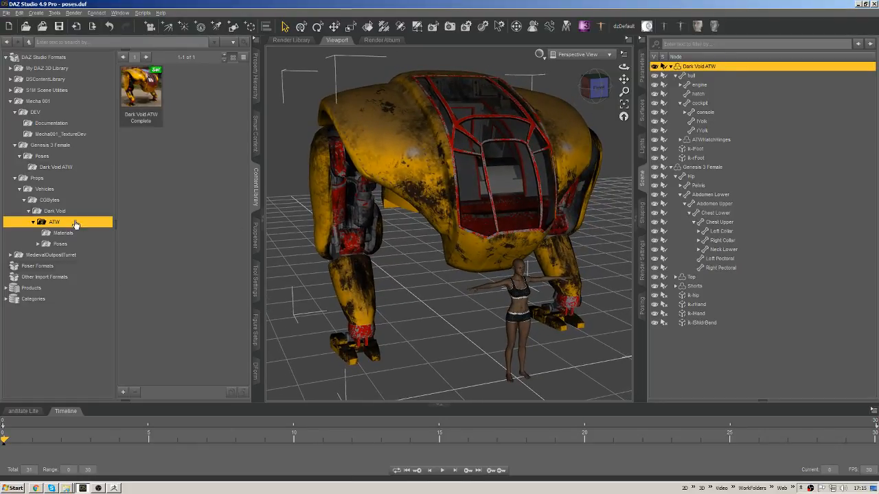
click(47, 244)
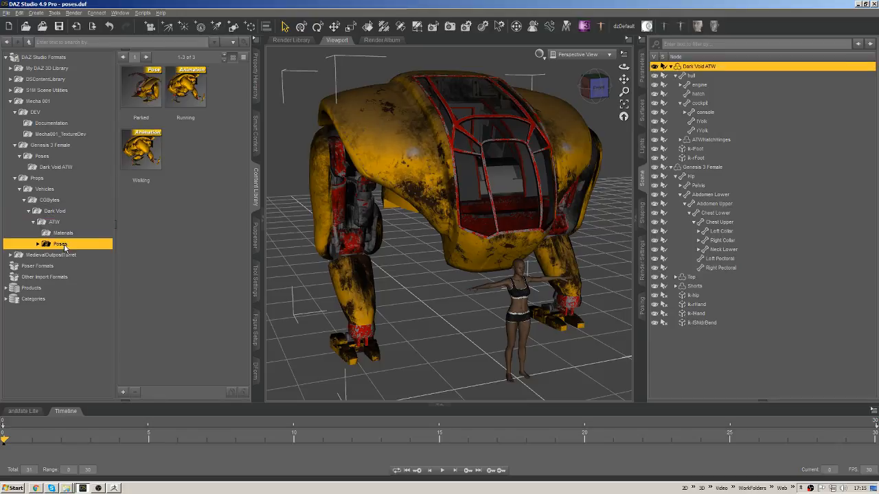
click(38, 244)
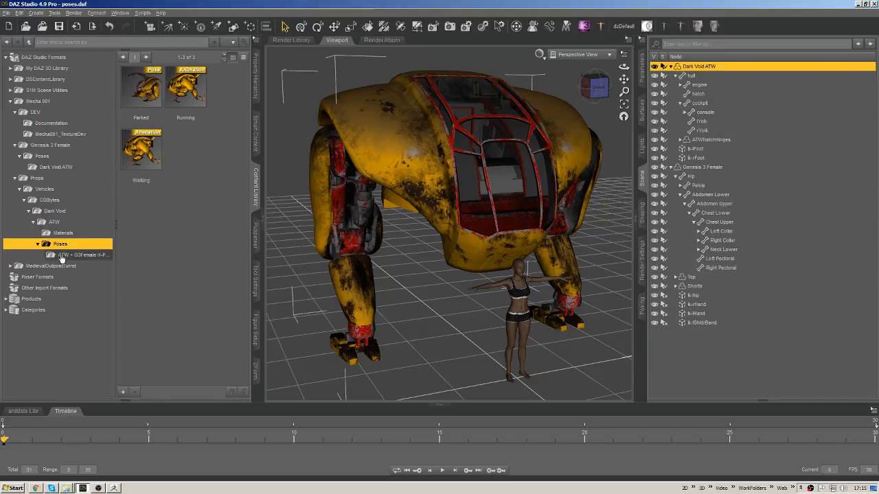
click(69, 255)
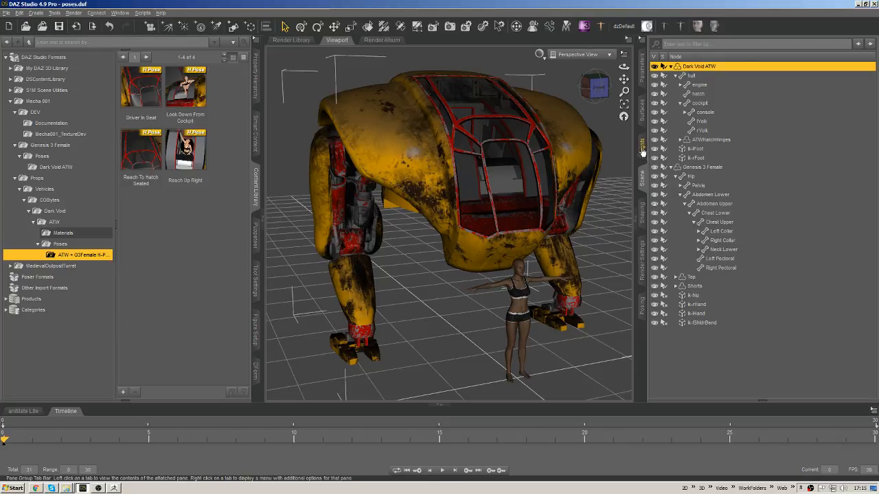
- Switch to Windows Explorer, move the ATW folder window aside and open the local scenes folder in a second window
key(alt+Tab)
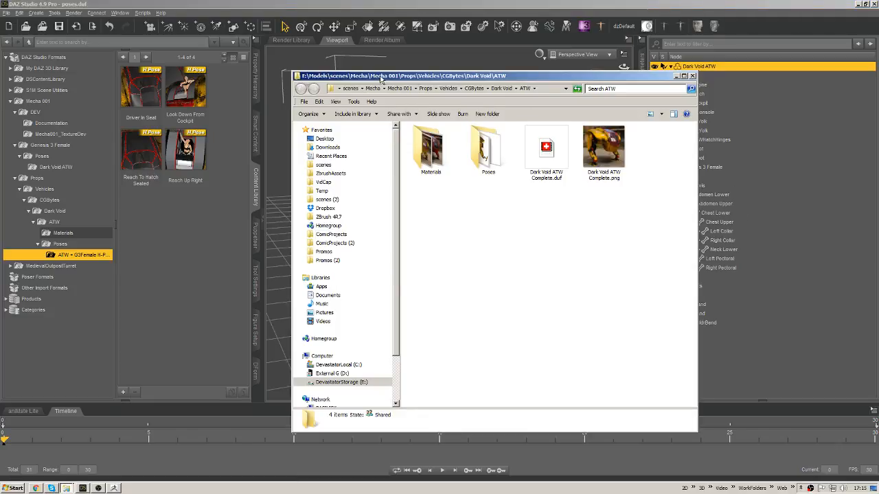
drag(381, 79, 132, 69)
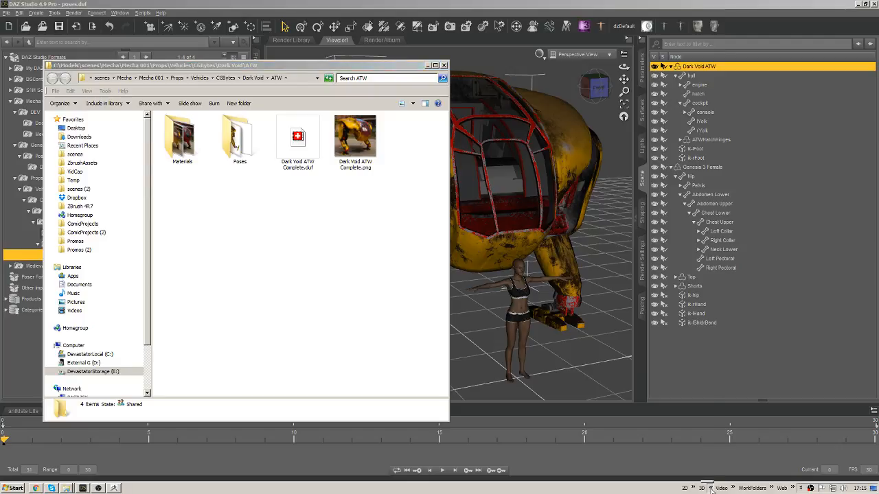
click(711, 488)
click(772, 489)
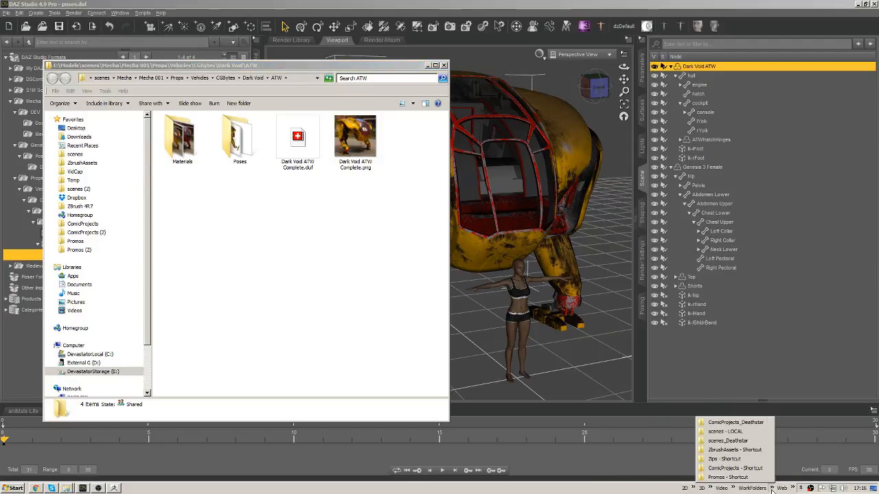
click(733, 432)
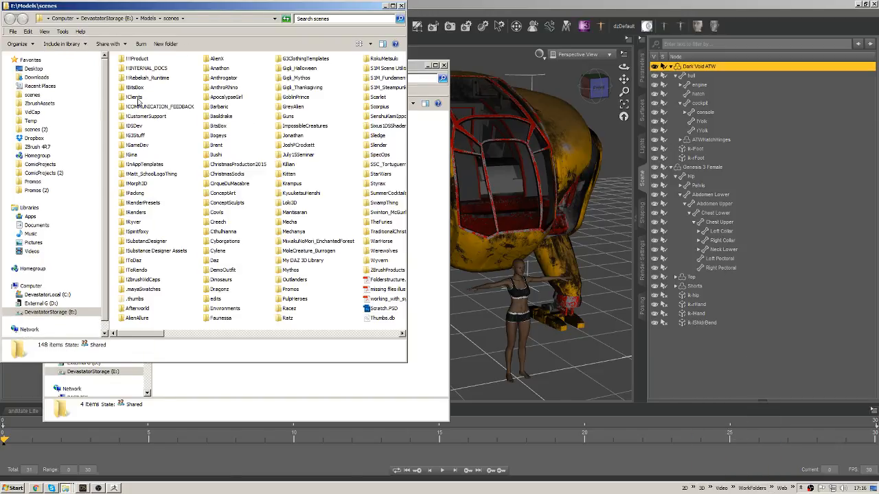
- Look through the files in the !!INTERNAL_DOCS folder for the template document, with its window placed beside the ATW window
double_click(153, 70)
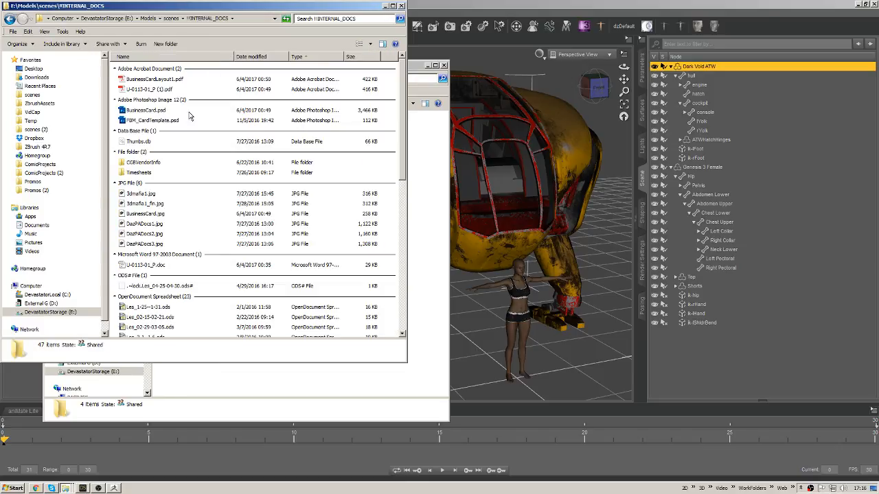
click(153, 120)
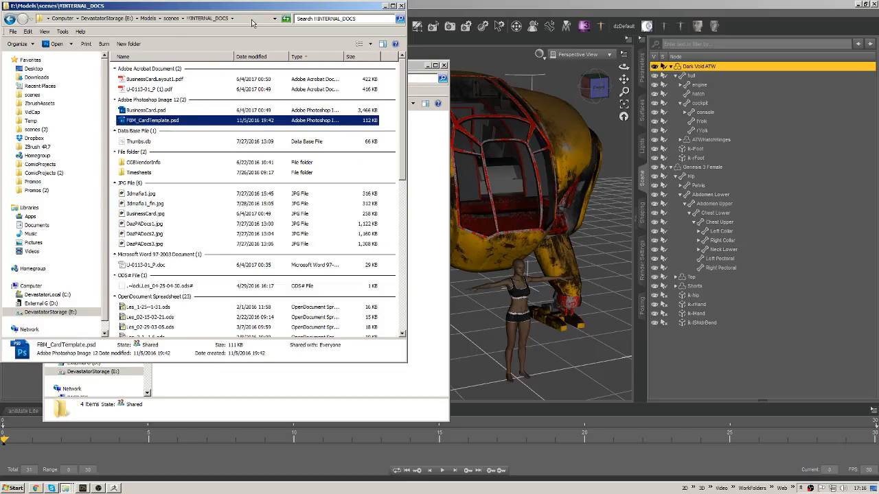
drag(285, 10, 639, 48)
scroll(753, 153, down, 3)
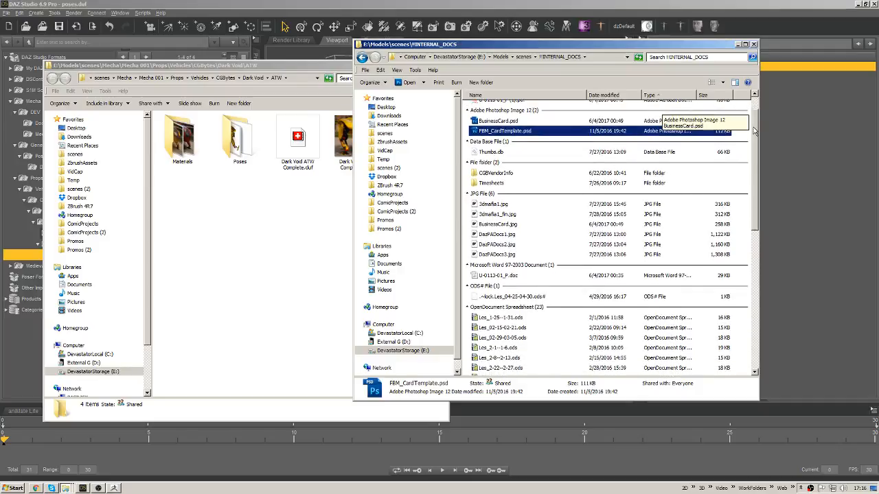
scroll(751, 152, down, 8)
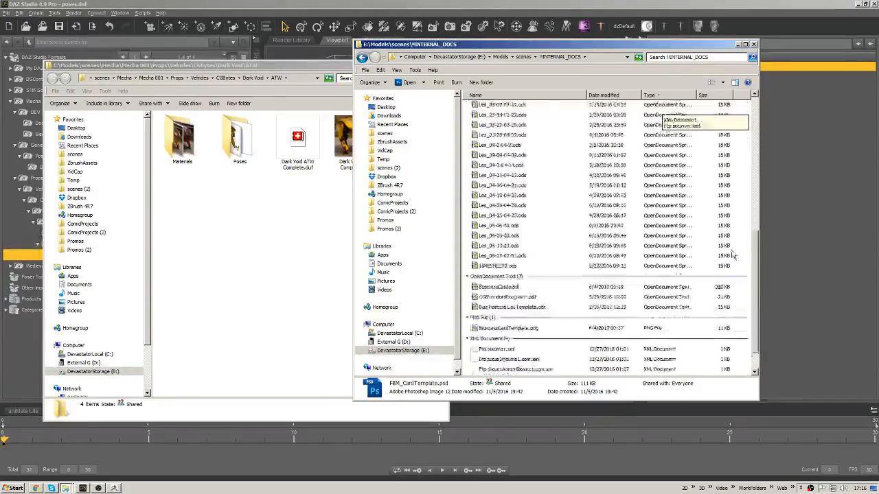
scroll(725, 287, up, 10)
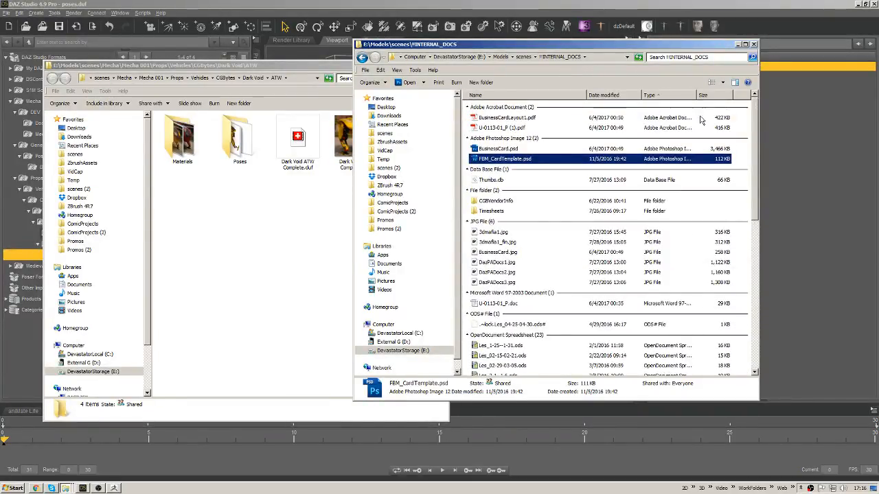
click(513, 150)
- Return to the scenes folder and open the G3FCreechEvolution folder inside Creech, CreechEvolution
click(523, 56)
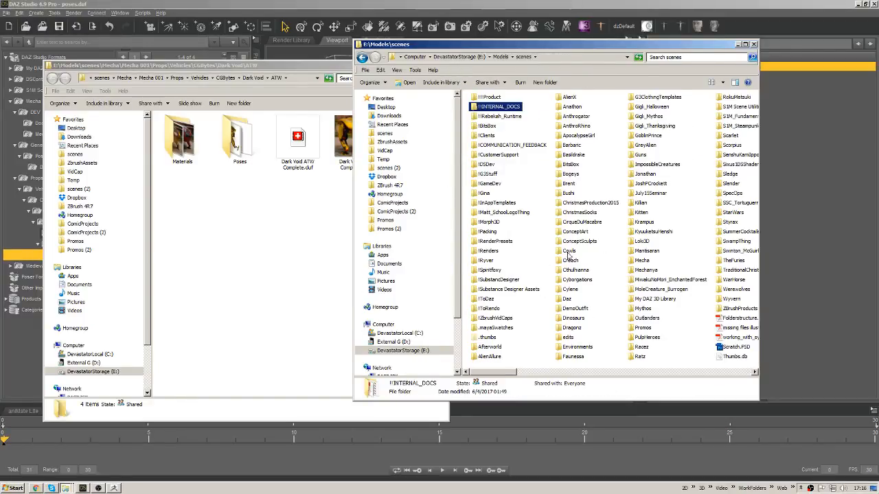
double_click(575, 261)
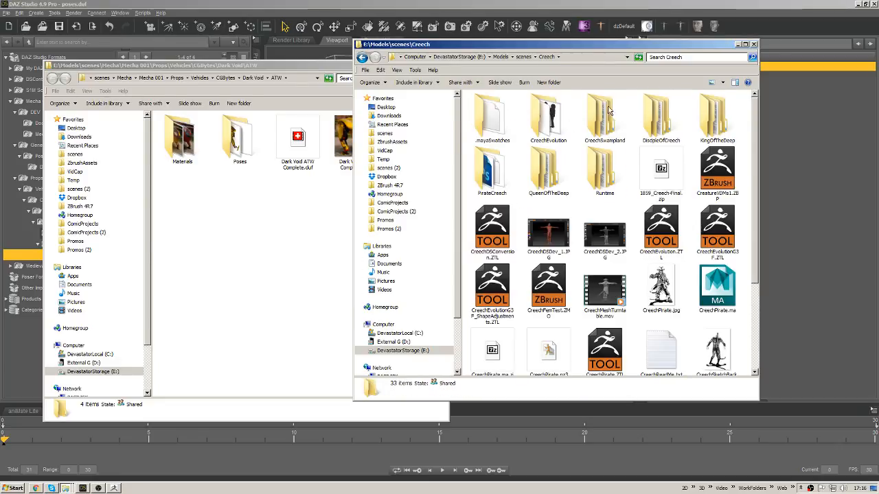
double_click(545, 122)
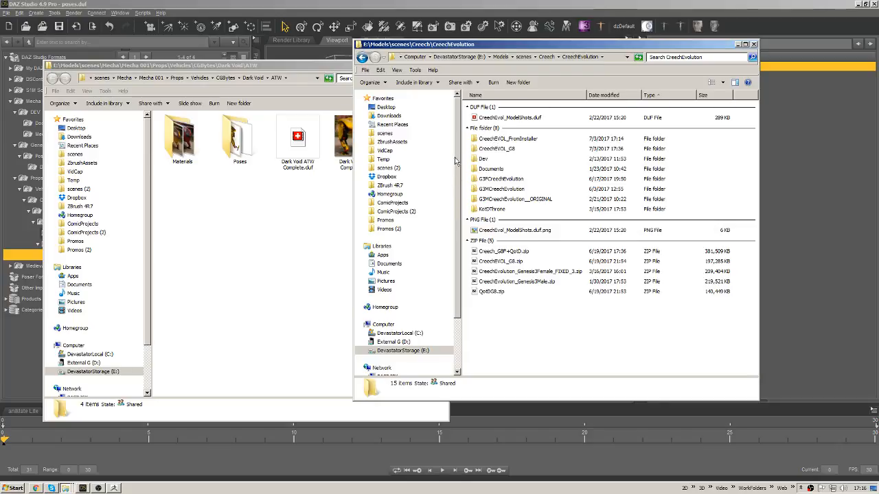
double_click(486, 179)
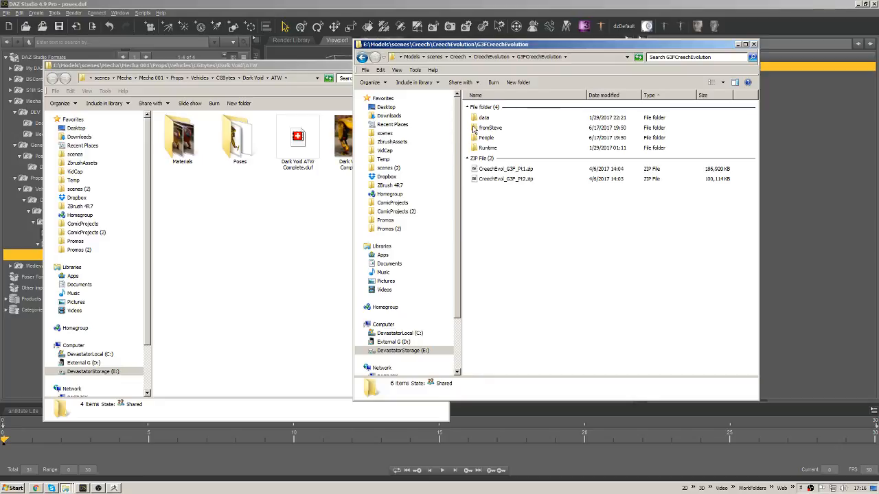
- Show the Barbaric pose files under scenes, Barbaric, Barbaric_FROM_INSTALLER, People, Genesis 3 Male, Poses, Sixus1
click(435, 57)
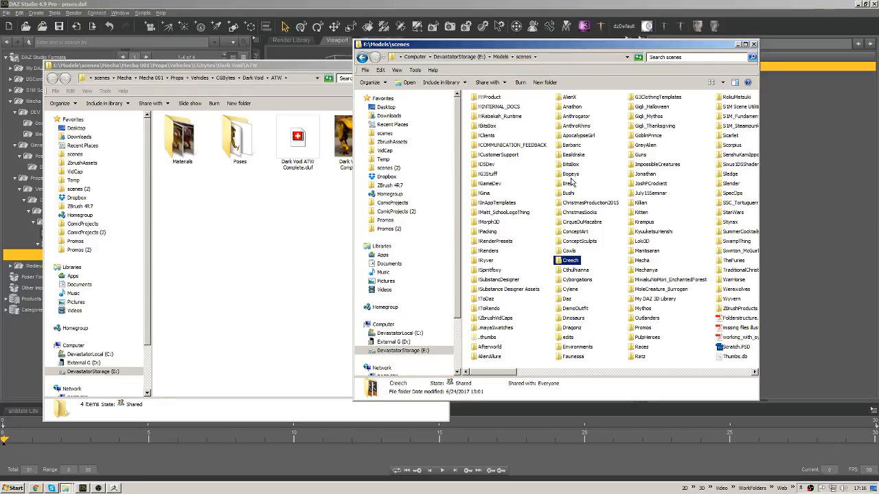
double_click(571, 146)
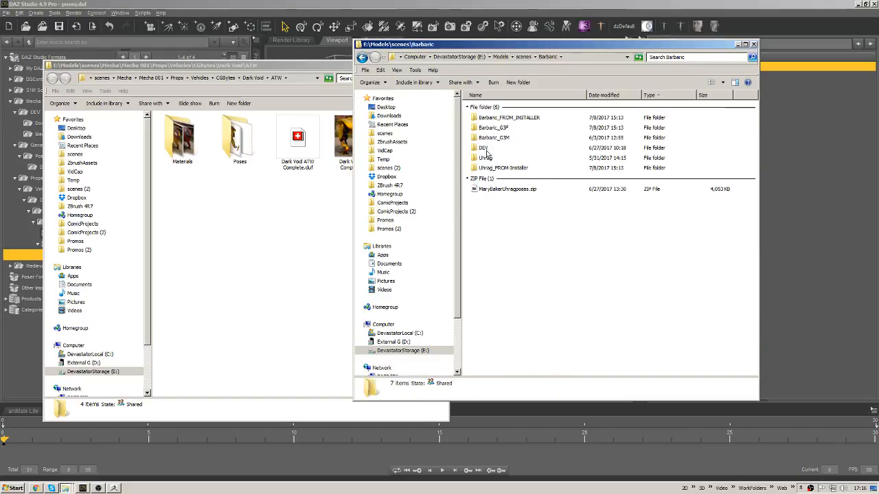
double_click(504, 119)
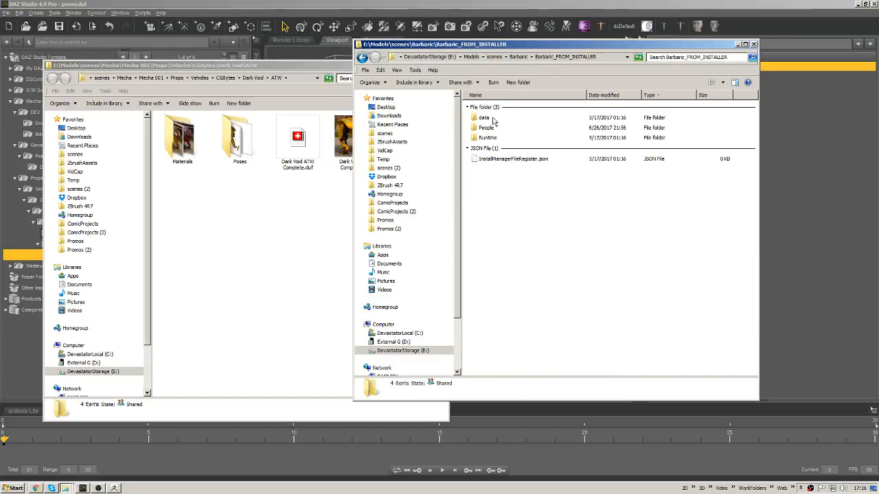
double_click(486, 130)
double_click(490, 118)
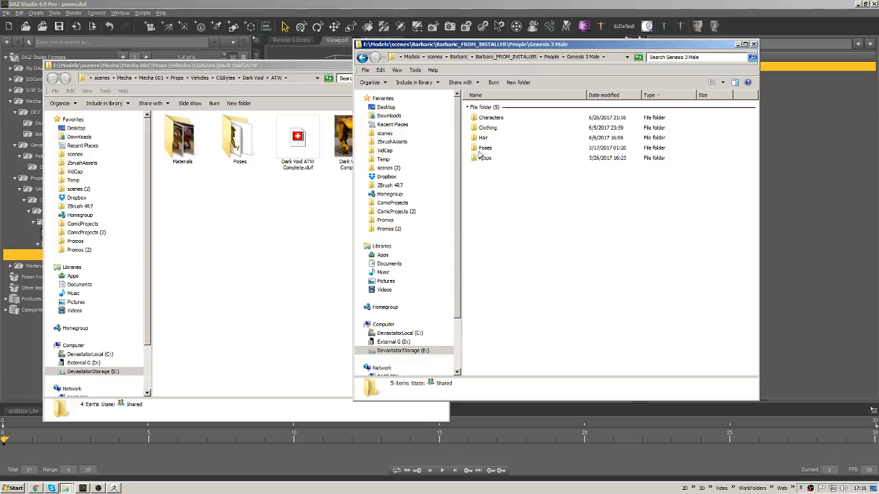
double_click(489, 148)
double_click(487, 118)
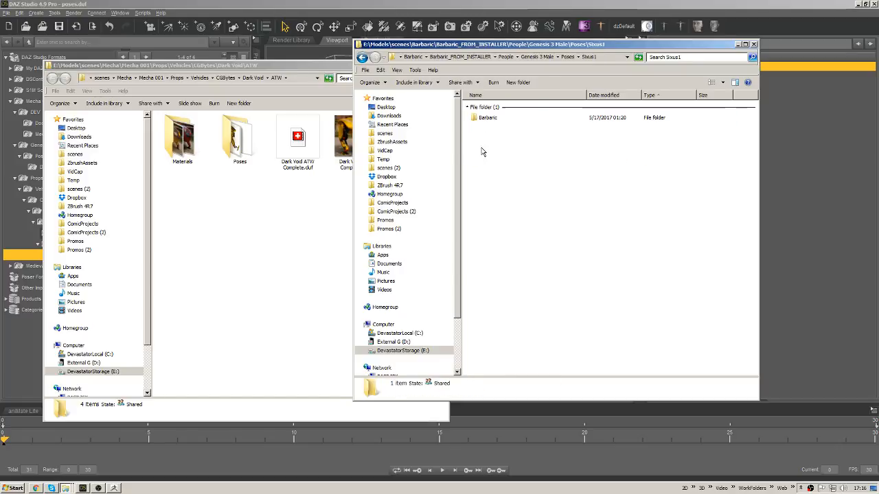
click(487, 119)
double_click(487, 119)
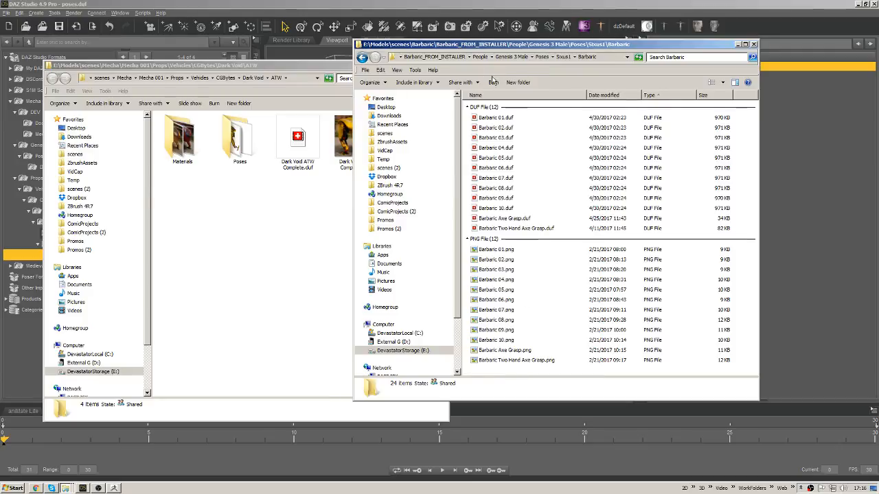
- Go back up to the Genesis 3 Male folder and open its Clothing folder
click(562, 57)
click(567, 57)
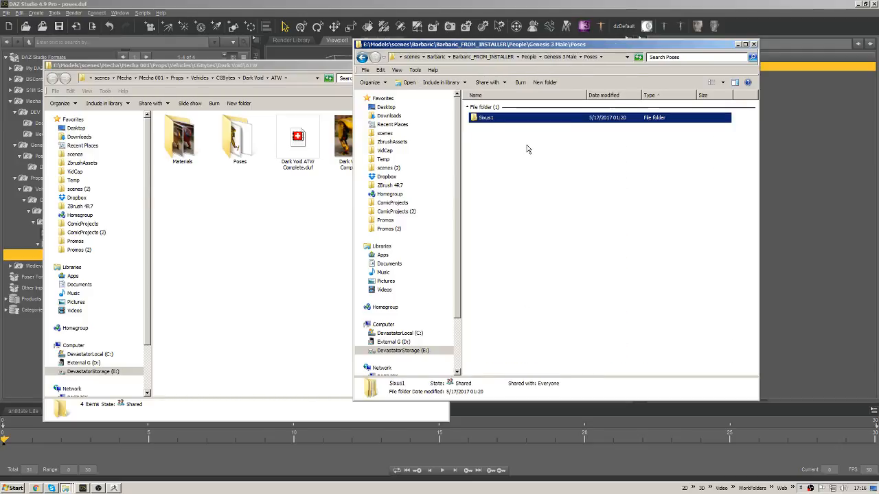
click(558, 57)
click(482, 138)
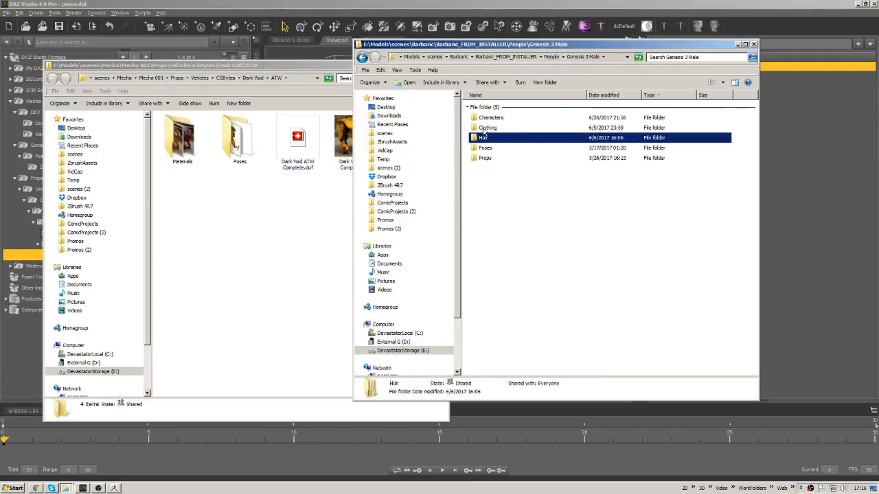
double_click(487, 128)
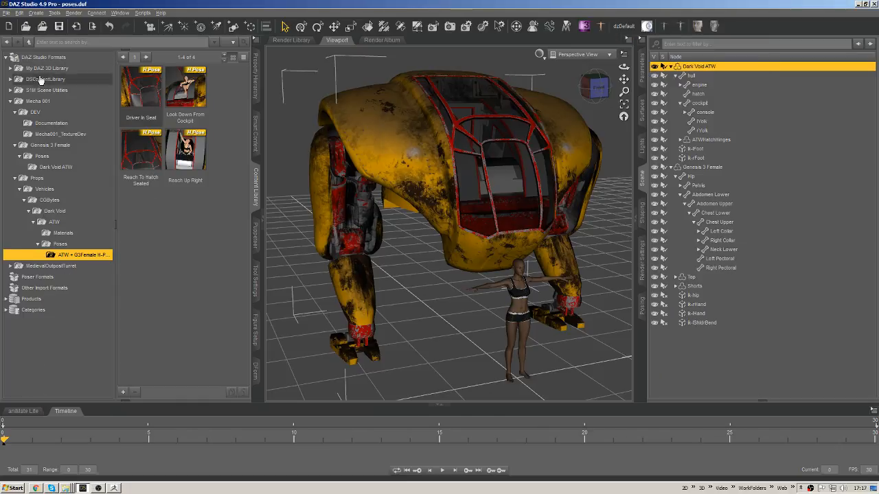
- Switch to DAZ Studio and add the data folder inside Barbaric_FROM_INSTALLER as a DAZ Studio Formats content directory
right_click(259, 43)
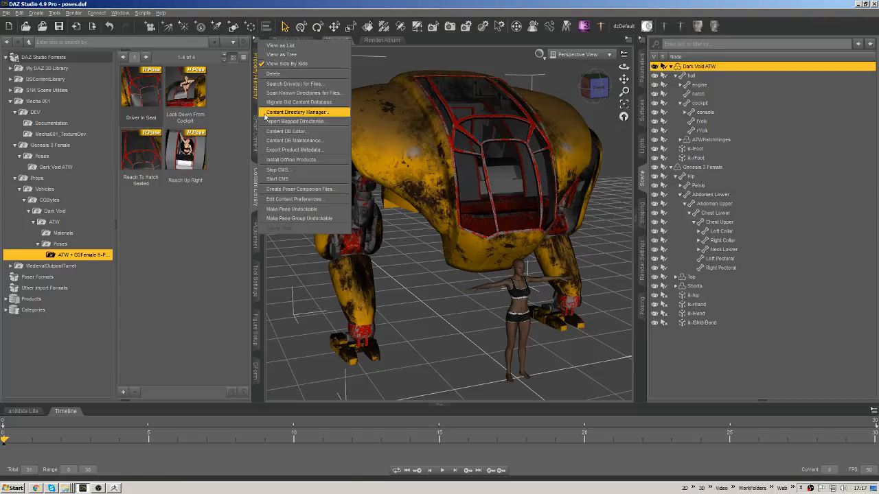
right_click(79, 58)
click(108, 62)
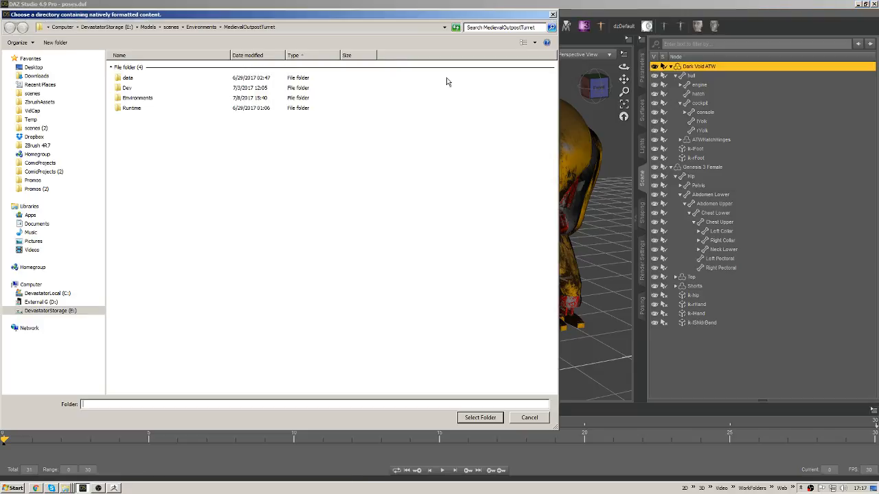
click(171, 27)
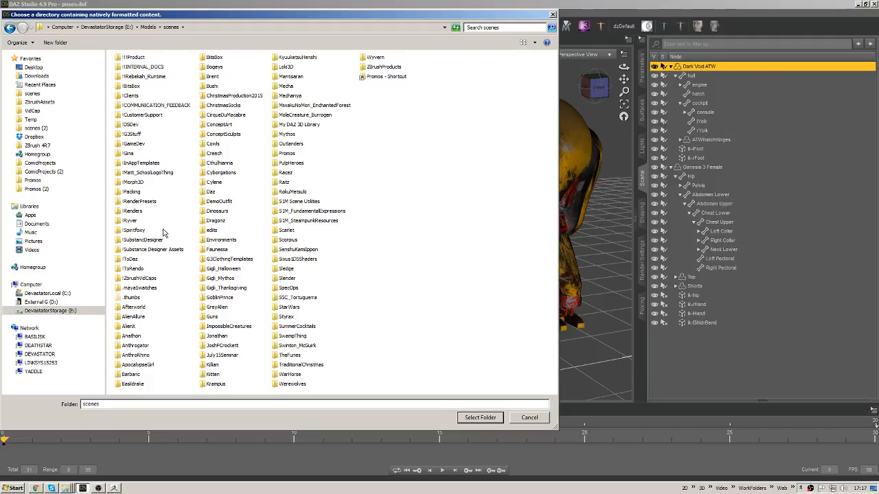
double_click(132, 377)
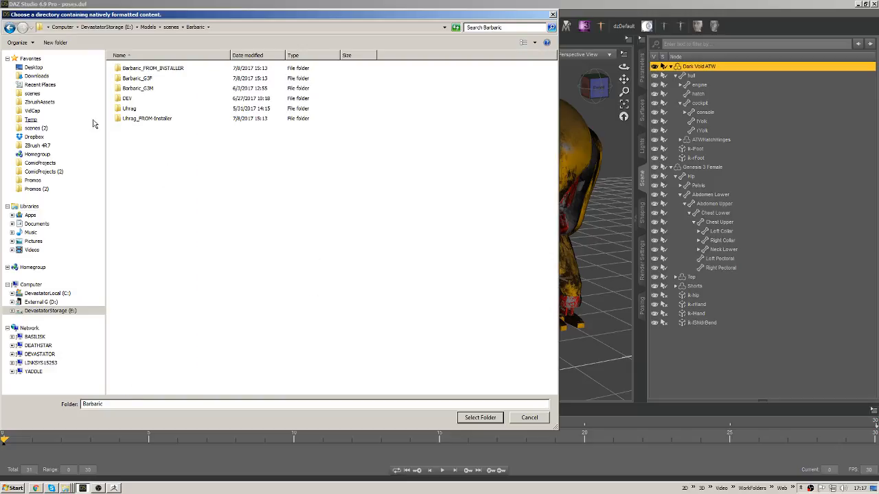
double_click(169, 70)
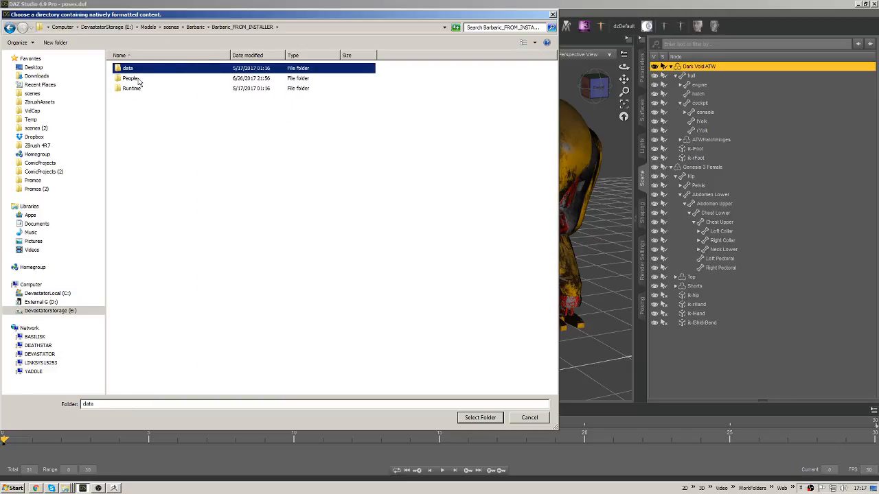
click(479, 418)
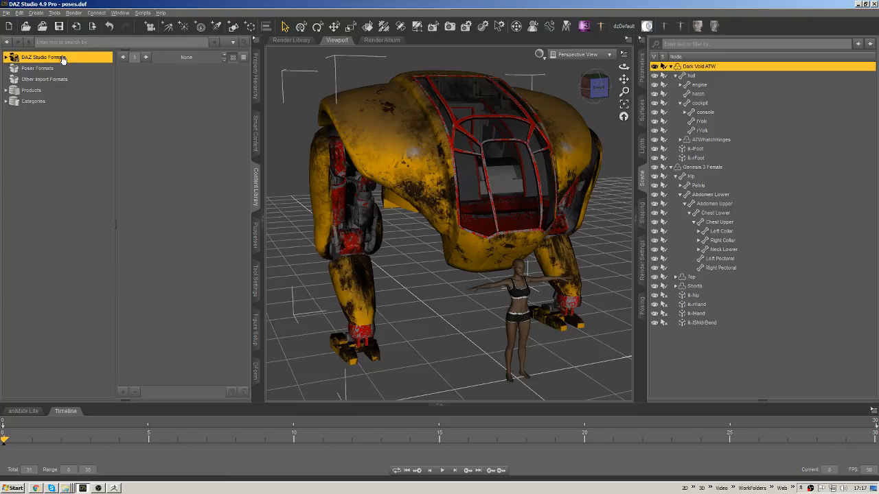
- Expand the data directory in the content library down through DAZ 3D, Genesis 3, Male and Morphs to the Sixus1 subfolder
click(11, 124)
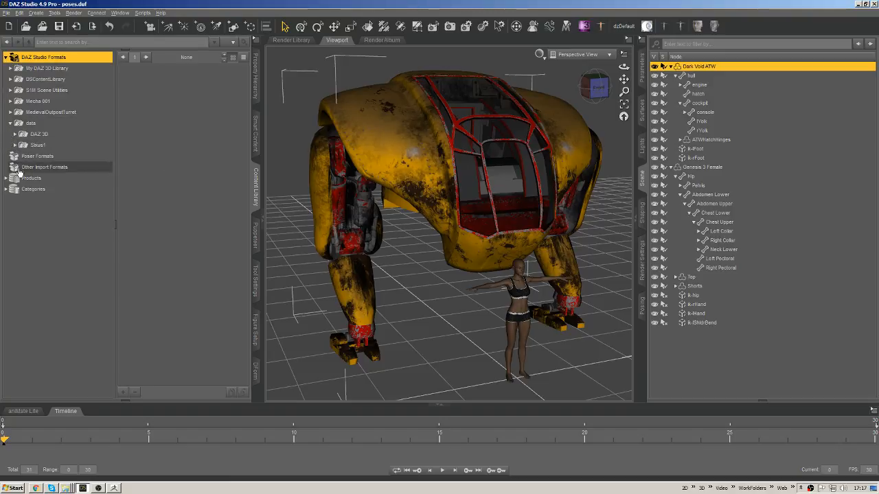
click(10, 124)
click(10, 123)
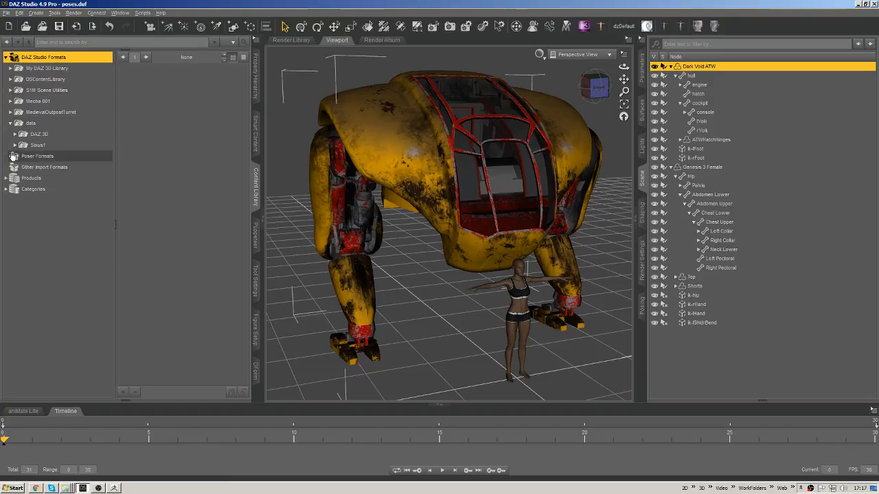
click(15, 134)
click(20, 145)
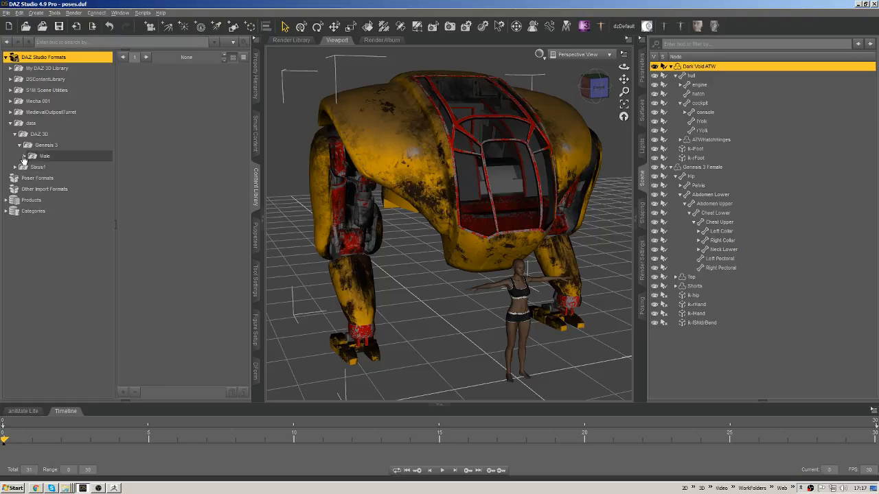
click(24, 156)
click(28, 167)
click(33, 177)
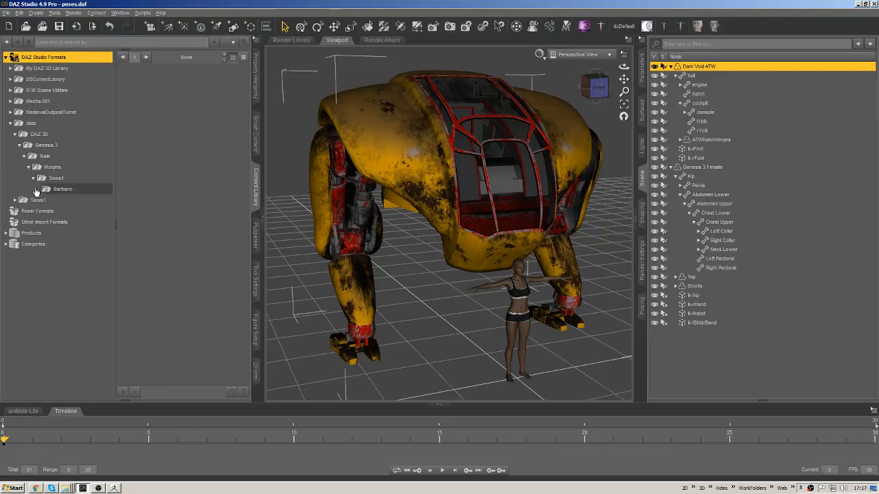
- Remove the data directory from DAZ Studio Formats in the content library
click(32, 123)
right_click(34, 125)
click(50, 130)
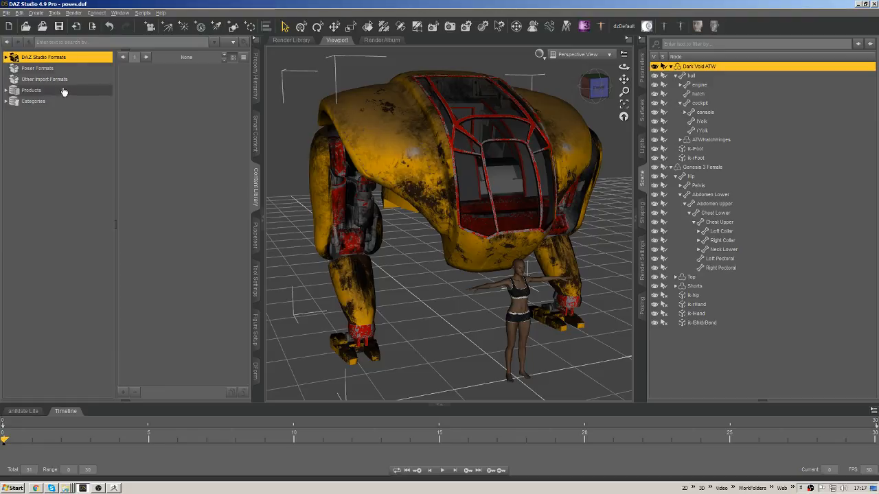
- Add the Barbaric_FROM_INSTALLER folder as a DAZ Studio Formats content directory
right_click(65, 57)
click(72, 62)
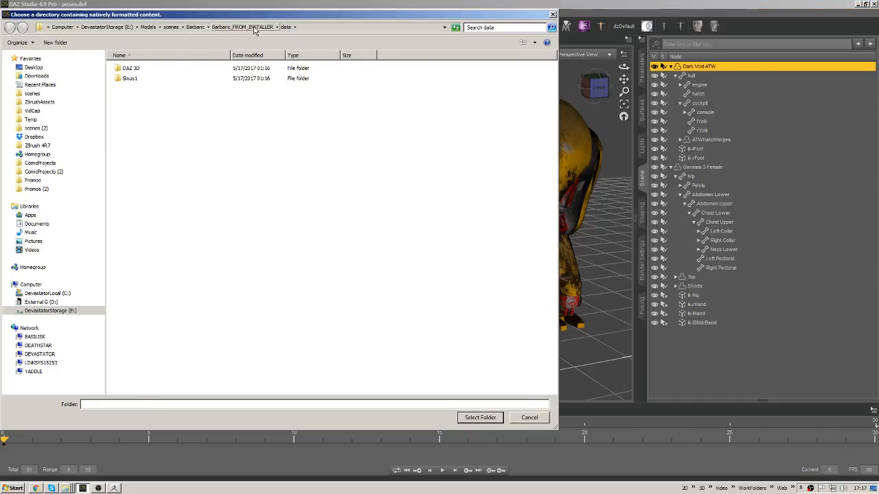
click(254, 27)
click(478, 418)
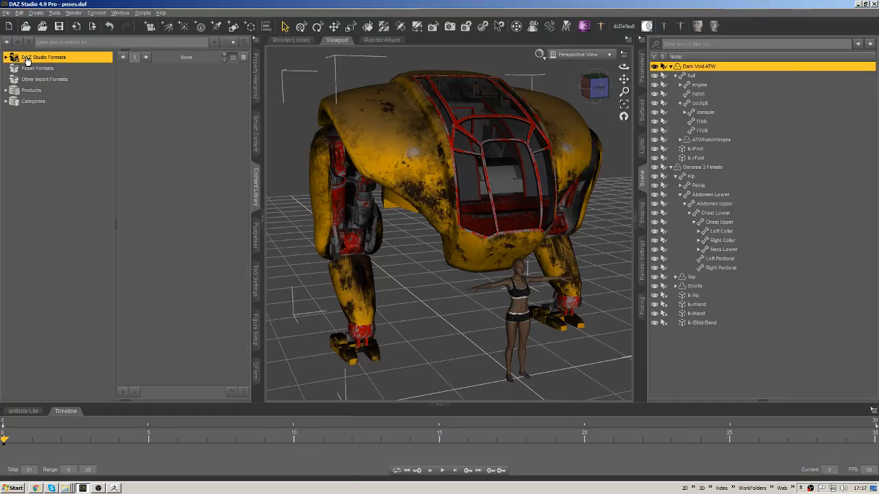
- Expand Barbaric_FROM_INSTALLER in the content library through People and Genesis 3 Male to the Babaric folder under Characters
click(43, 126)
double_click(43, 124)
double_click(38, 134)
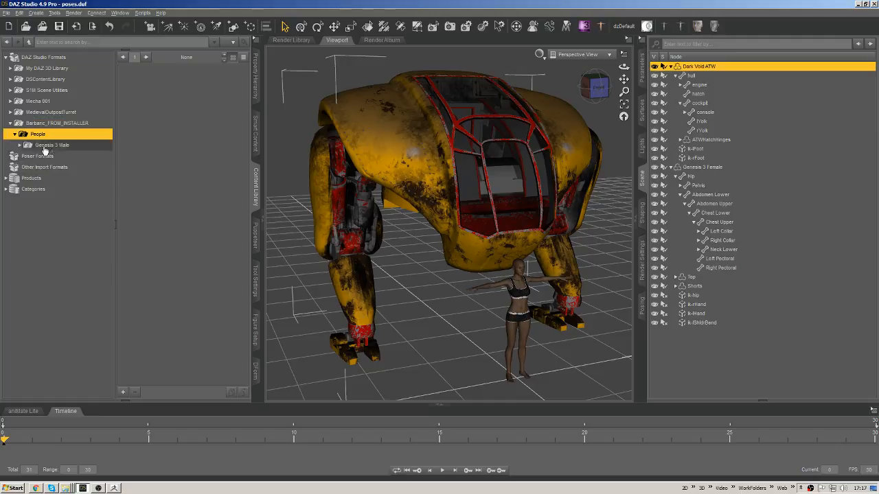
double_click(52, 145)
click(50, 168)
double_click(58, 157)
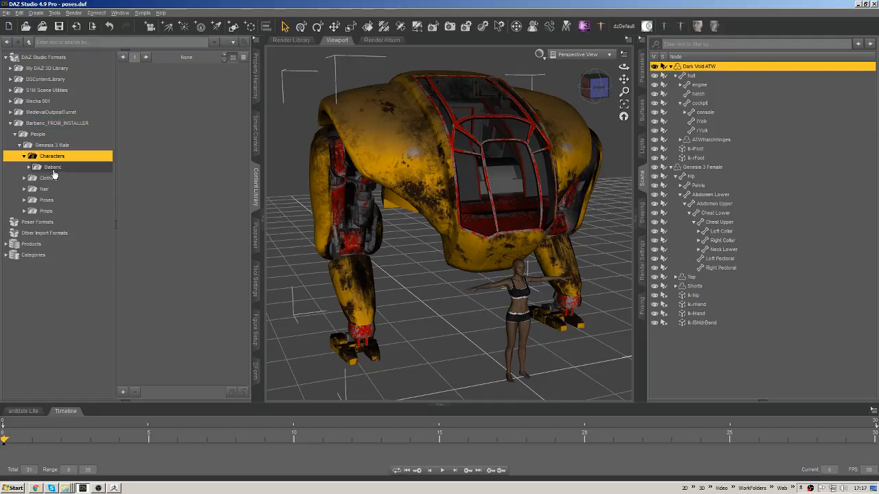
double_click(55, 169)
- View the Characters Materials folder and show the clothing items in Clothing > Sixus1 > Barbaric
click(58, 179)
double_click(47, 190)
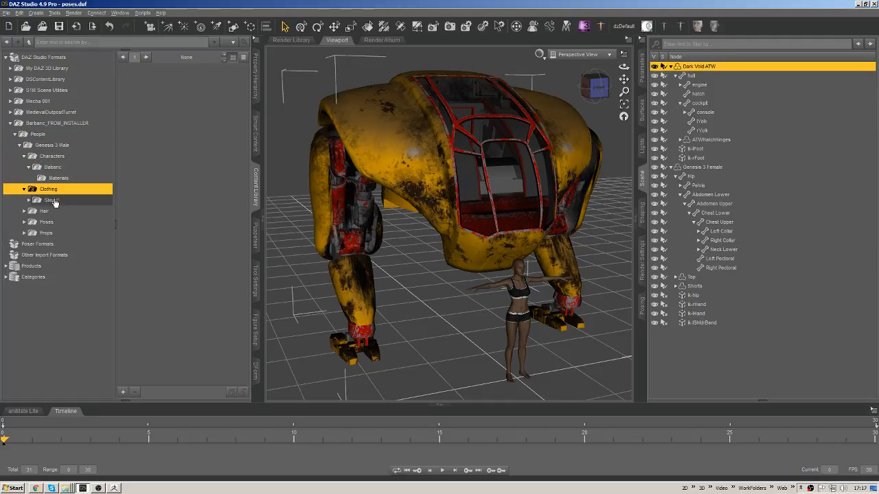
double_click(53, 200)
click(59, 212)
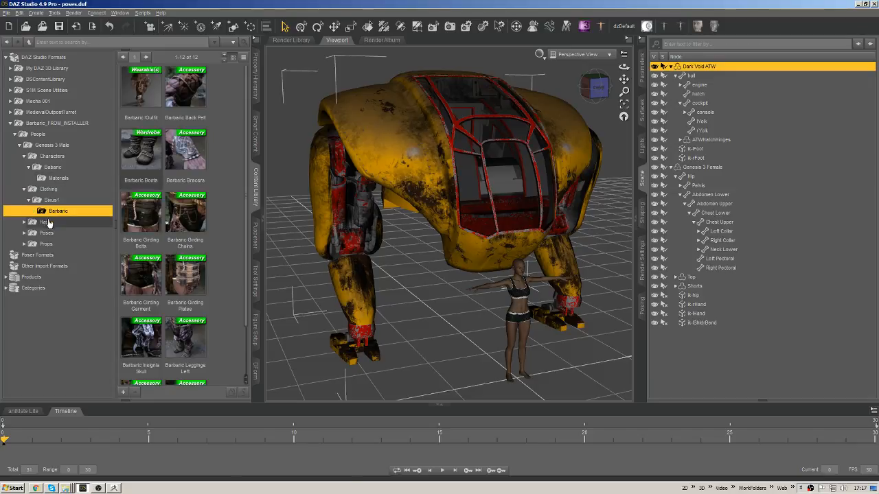
- Expand the Genesis 3 Male Hair, Poses and Props folders and show the Barbaric contents under Poses and Props
double_click(44, 222)
double_click(48, 245)
double_click(52, 255)
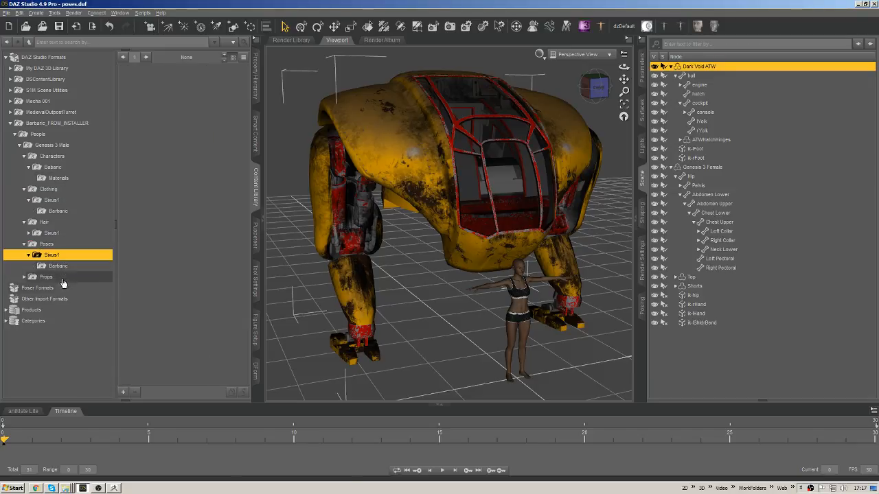
click(58, 265)
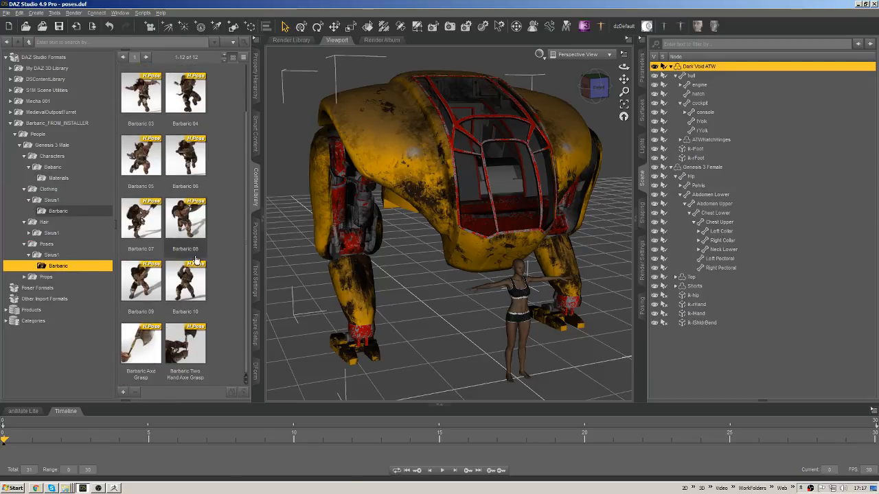
double_click(46, 277)
double_click(51, 287)
click(59, 299)
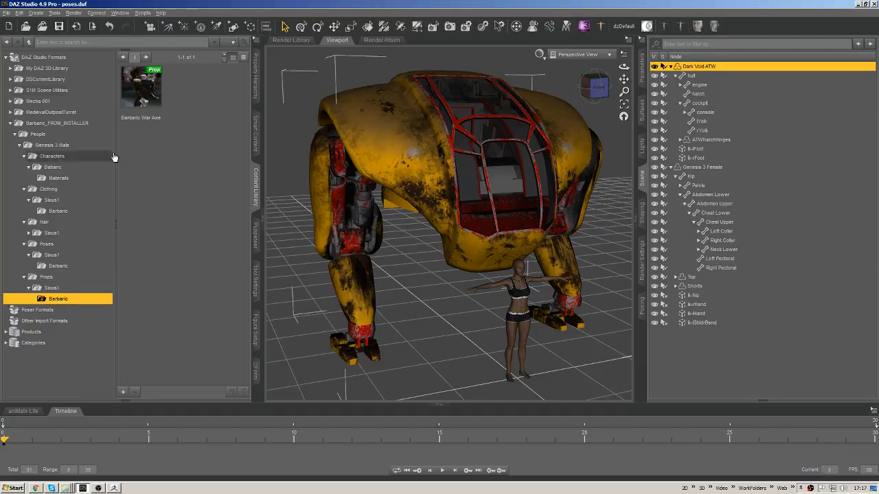
- Replace the Barbaric_FROM_INSTALLER base directory with the Uhrag_FROM-Installer folder under DAZ Studio Formats
right_click(52, 123)
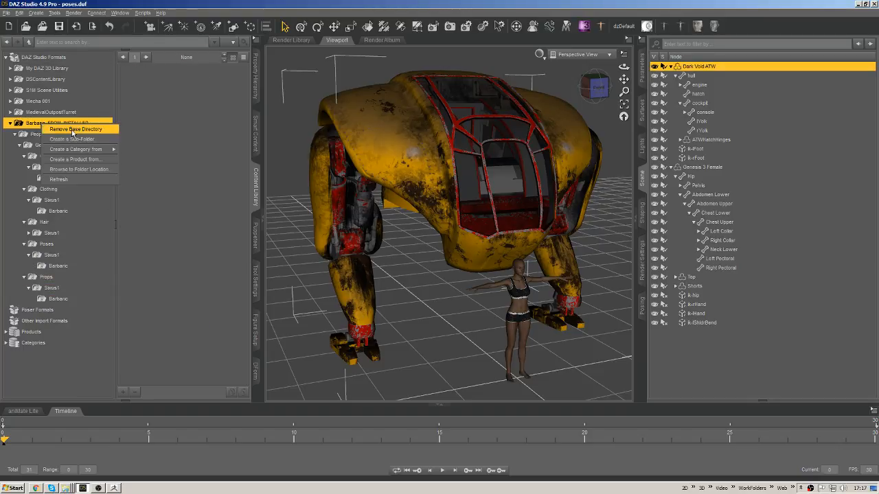
click(72, 129)
right_click(58, 56)
click(75, 61)
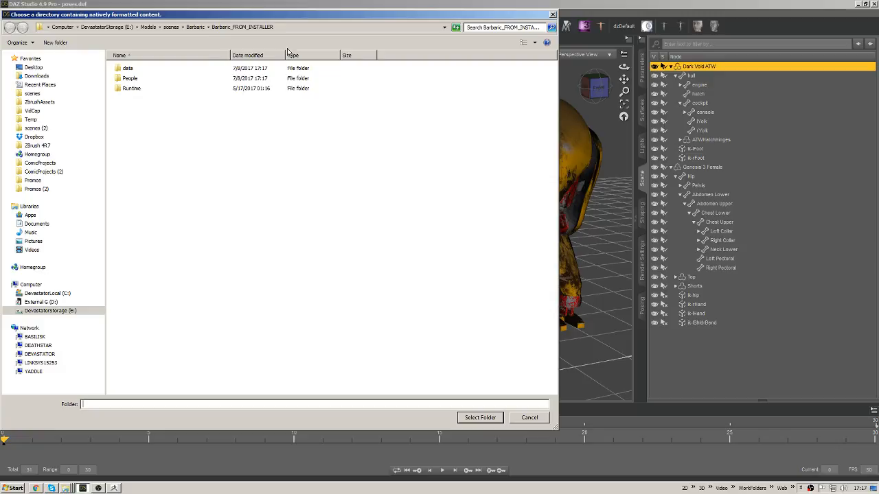
click(201, 27)
double_click(137, 119)
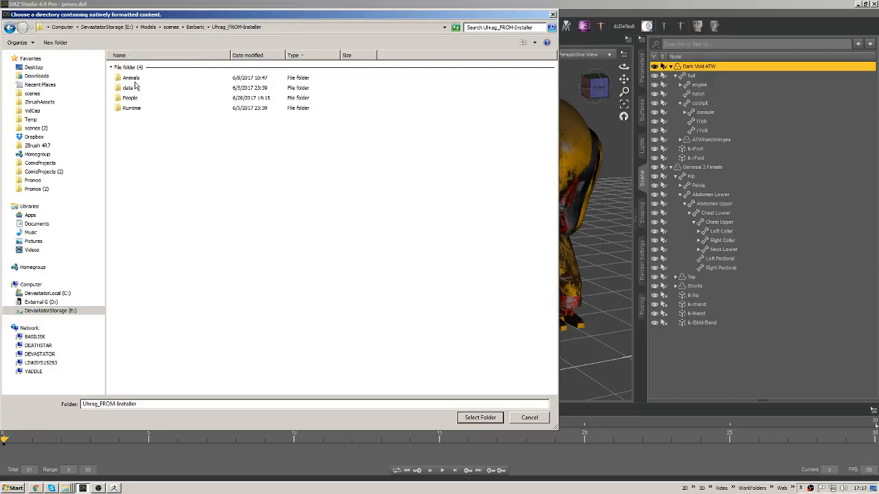
click(481, 417)
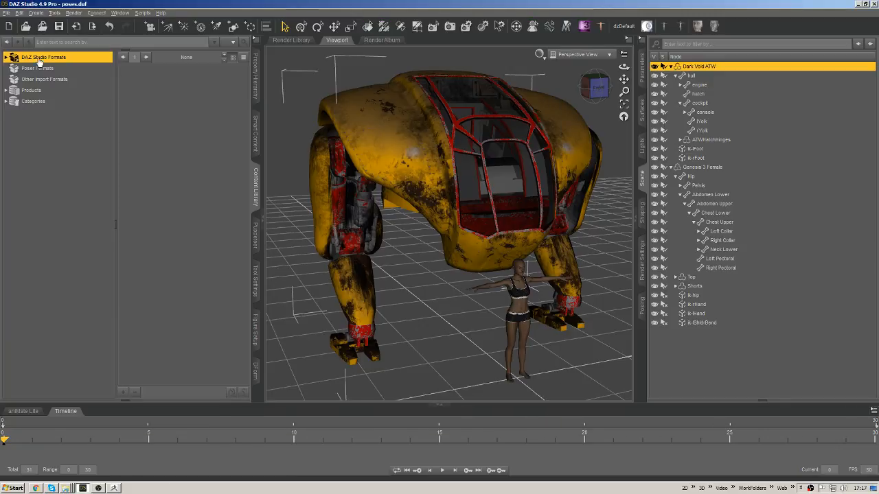
- Show the Uhrag War Beast Rider poses in Uhrag_FROM-Installer under People > Genesis 3 Male > Poses
double_click(41, 124)
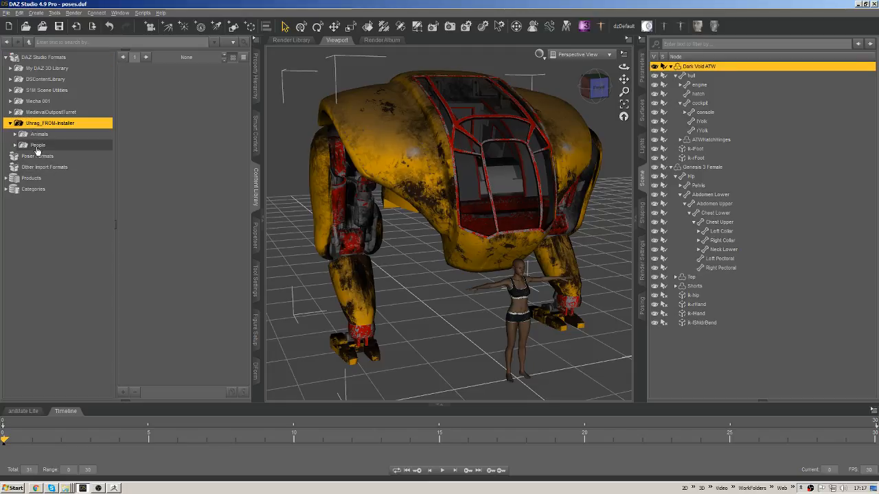
double_click(69, 145)
double_click(52, 166)
double_click(46, 178)
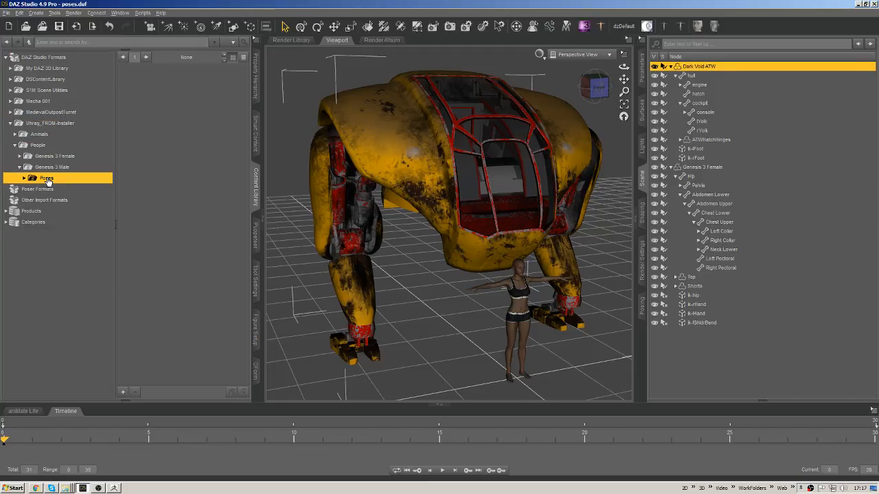
click(62, 188)
- Browse to the Uhrag War Beast Rider folder on disk and copy Uhrag !IMPORTANT.dsa and Uhrag !IMPORTANT.png
right_click(225, 106)
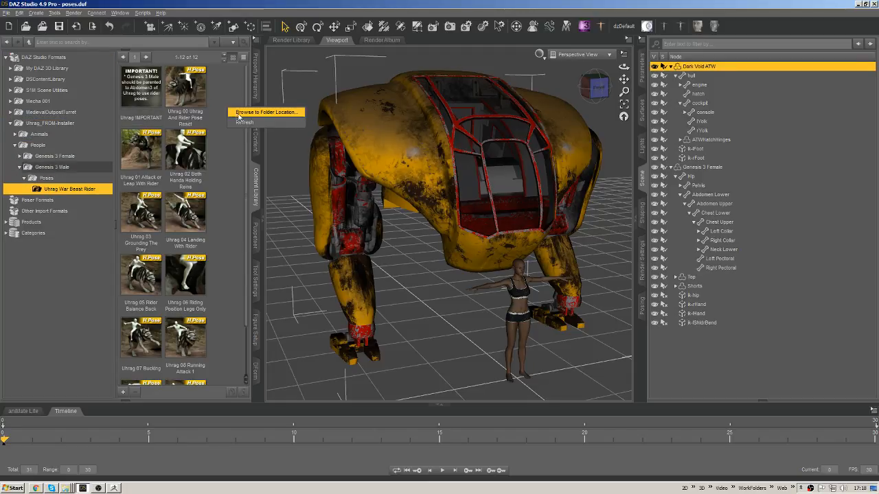
click(271, 112)
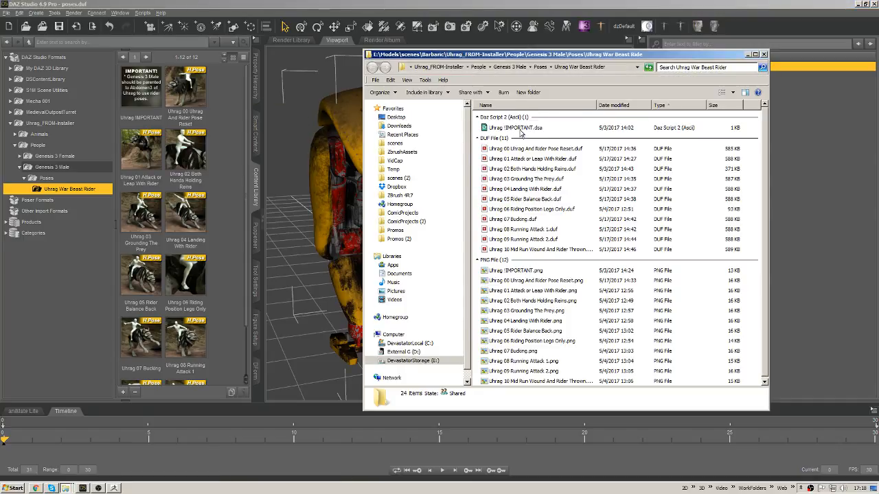
click(688, 128)
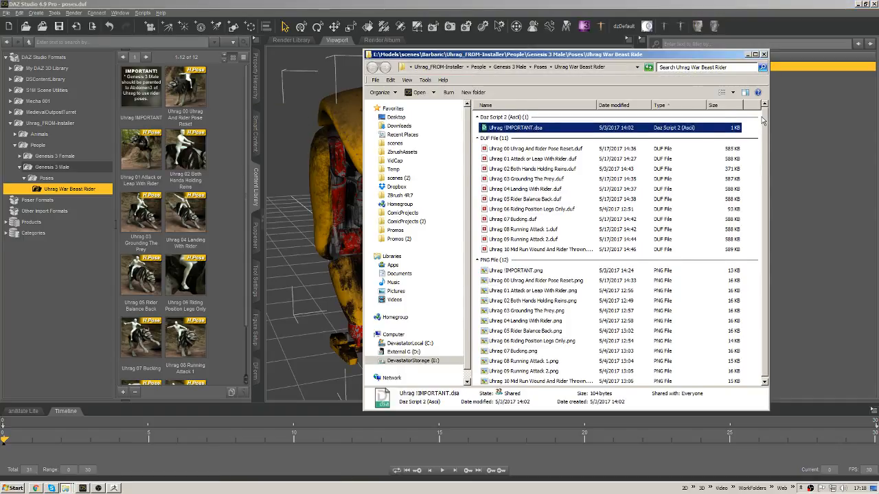
ctrl+click(523, 269)
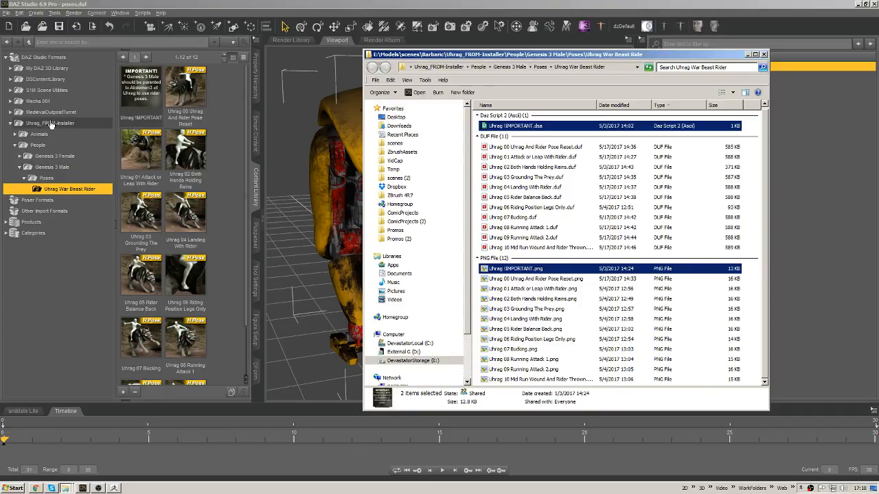
- Remove the Uhrag_FROM-Installer base directory from the DAZ Studio Formats in the content library
click(50, 124)
right_click(63, 127)
click(87, 133)
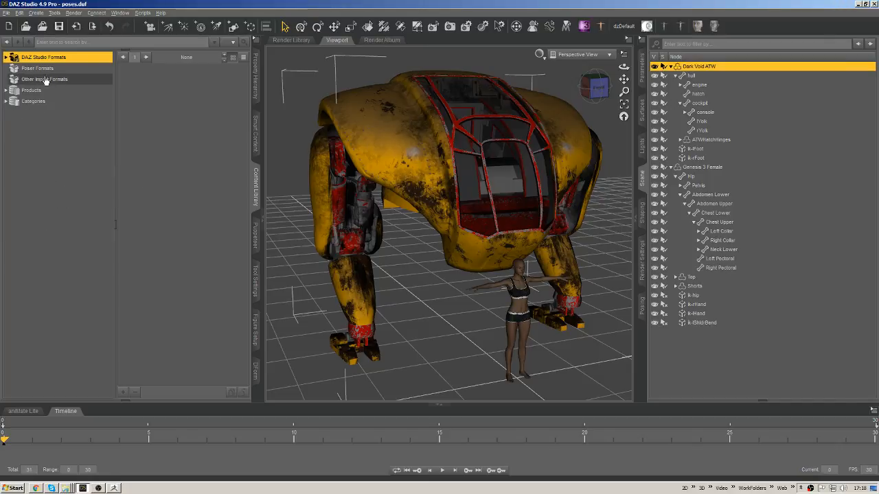
- Browse to the Mecha 001 folder on disk and inspect Dark Void ATW inside Genesis 3 Female > Poses
double_click(50, 58)
click(48, 102)
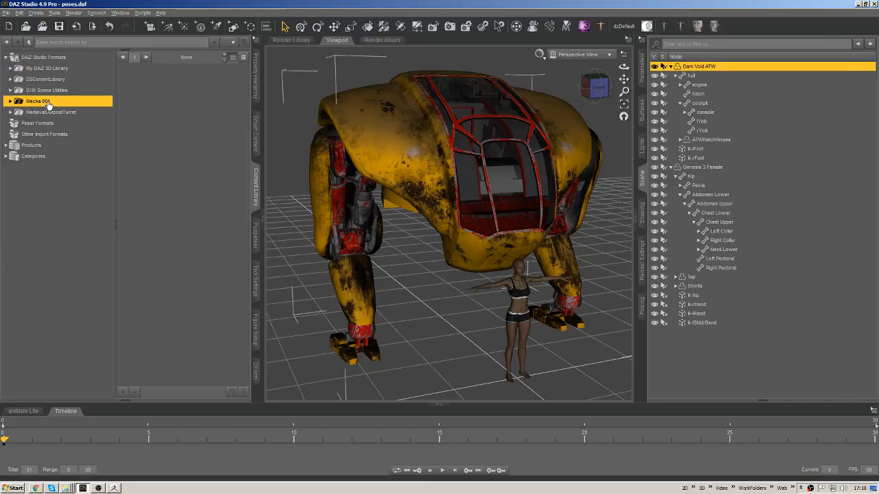
right_click(48, 104)
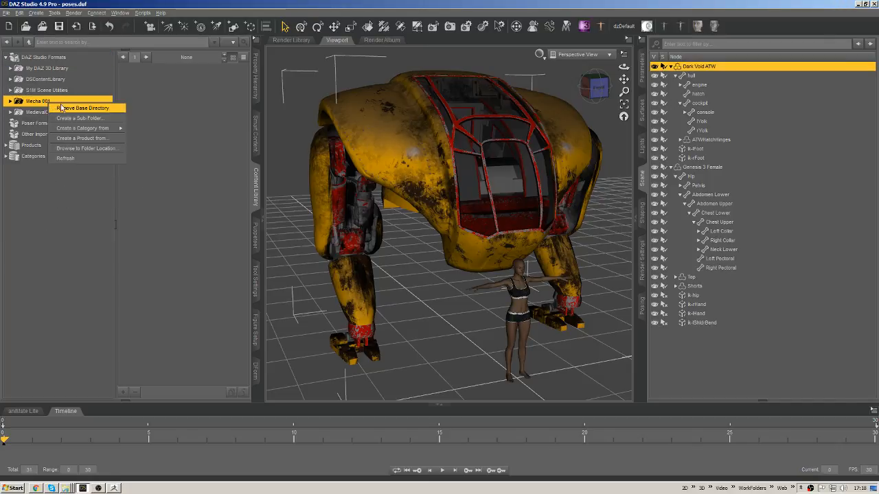
click(92, 148)
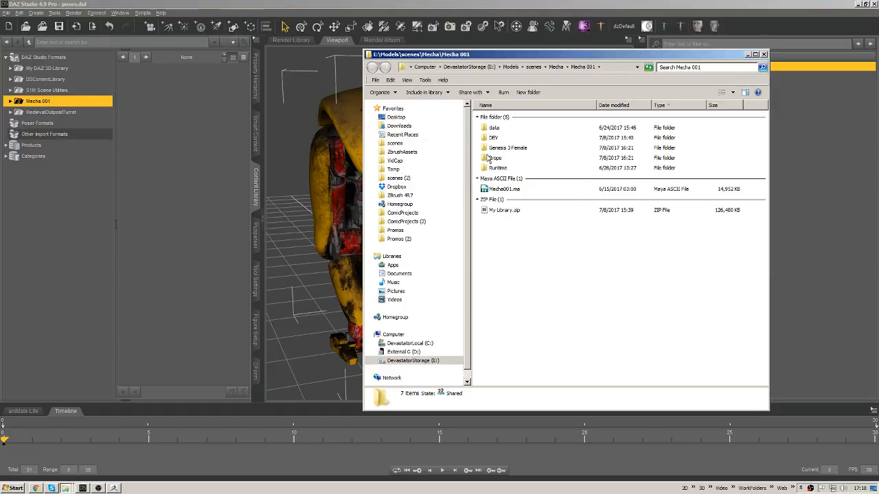
double_click(503, 149)
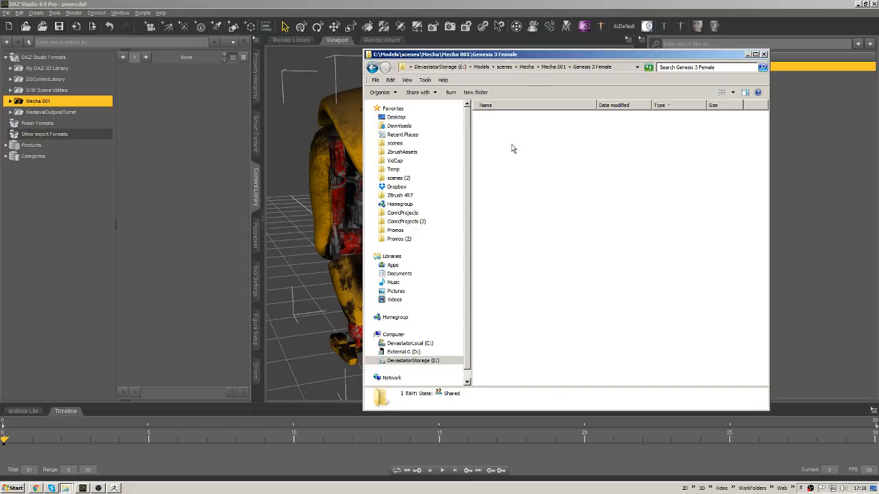
double_click(498, 128)
double_click(523, 131)
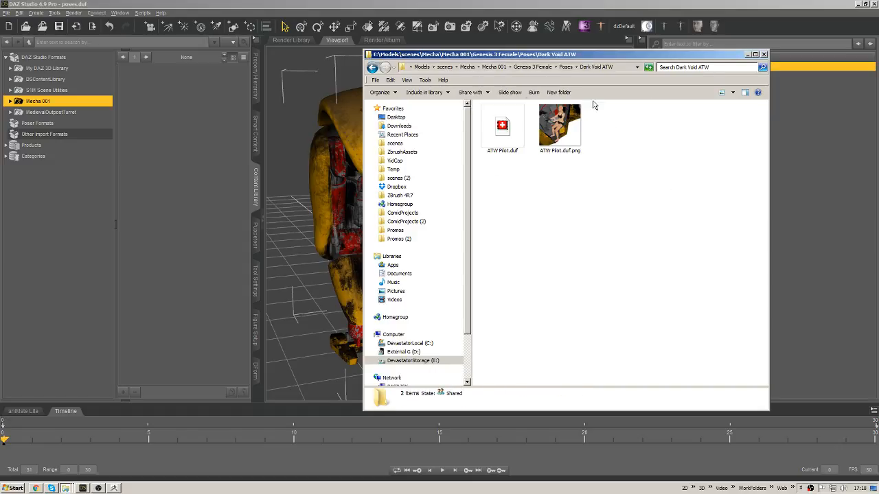
click(565, 67)
- Show the Dark Void ATW pose folder under Mecha 001 > Genesis 3 Female > Poses in the content library
click(52, 102)
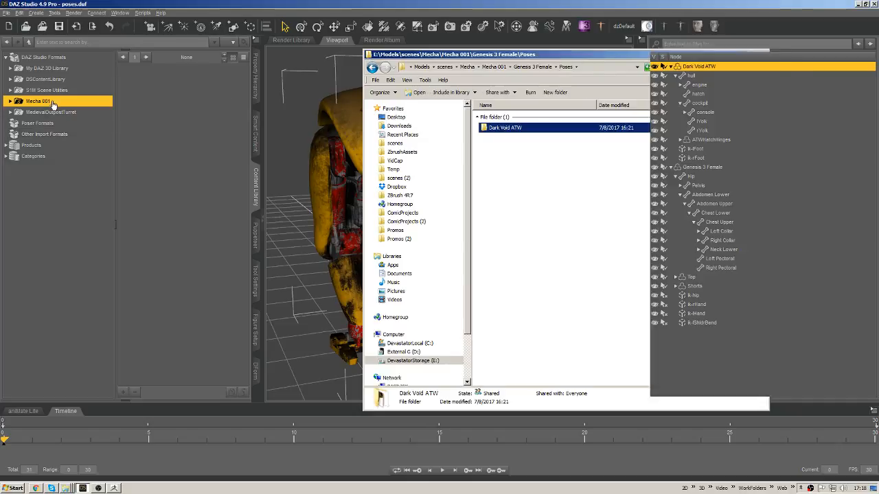
double_click(52, 102)
double_click(52, 124)
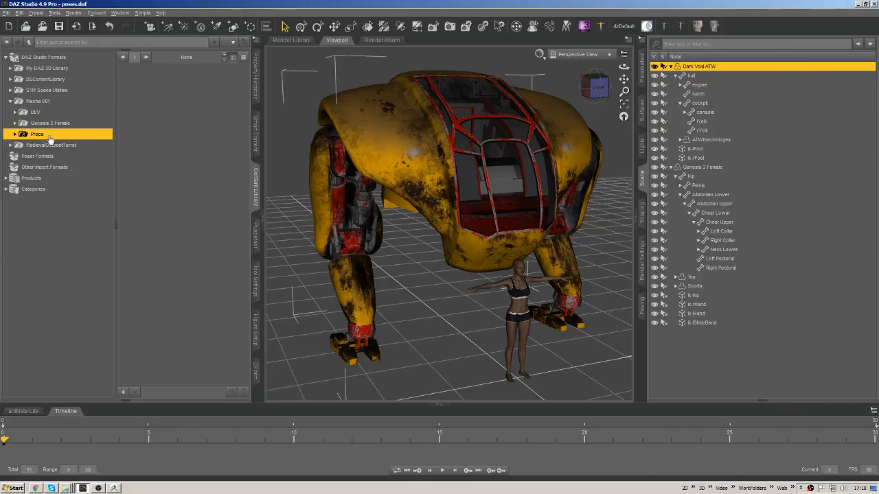
double_click(48, 134)
click(53, 145)
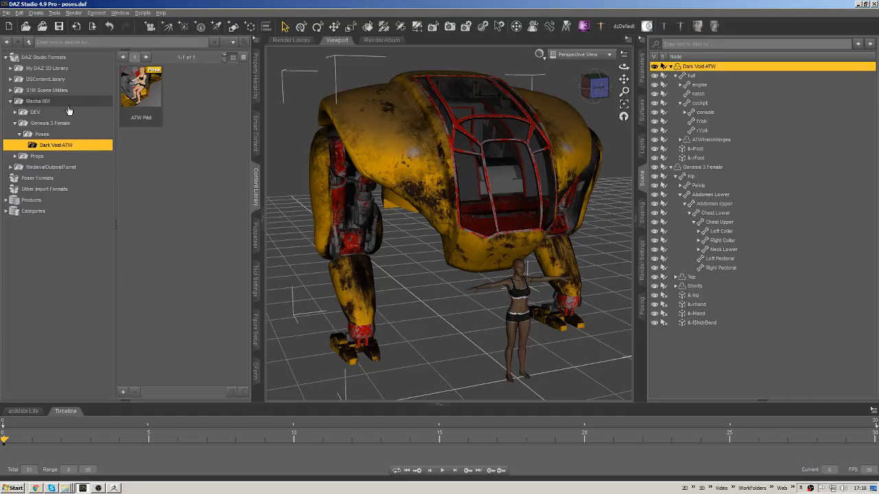
- Expand DEV and Props under Mecha 001, then show ATW + G3Female H-Poses in Vehicles > CGBytes > Dark Void > ATW > Poses
click(16, 112)
drag(42, 131, 24, 206)
click(24, 200)
click(43, 211)
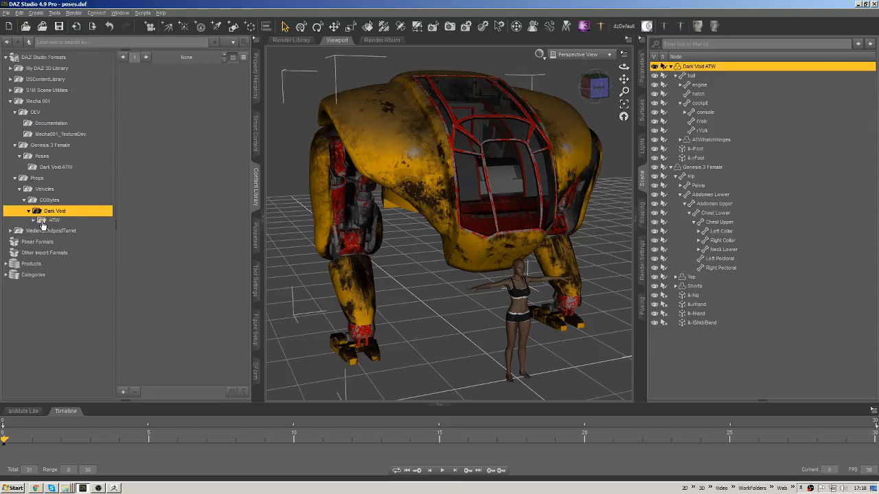
click(44, 222)
click(60, 243)
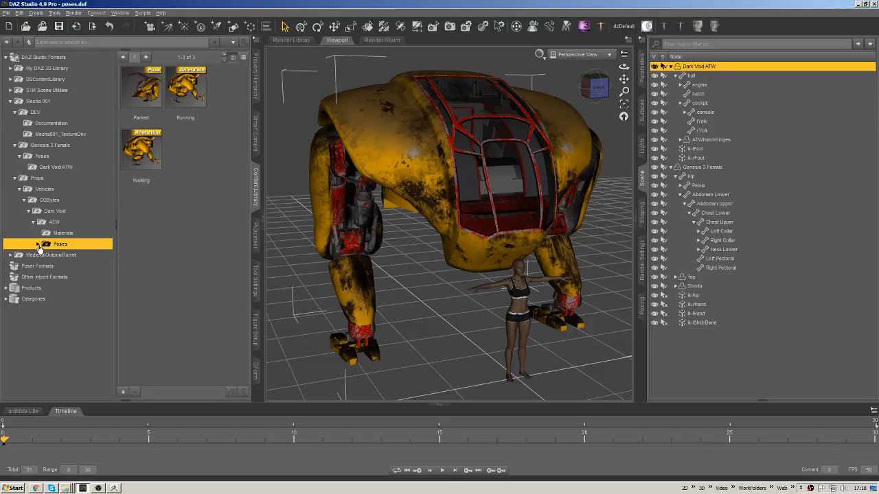
click(81, 254)
- Browse to the ATW + G3Female H-Poses folder on disk and paste the two copied Uhrag !IMPORTANT files into it
right_click(137, 227)
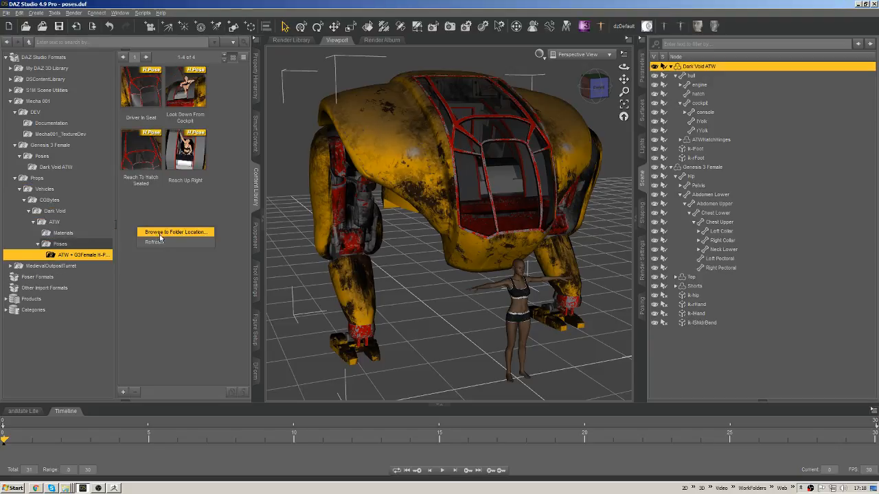
click(165, 232)
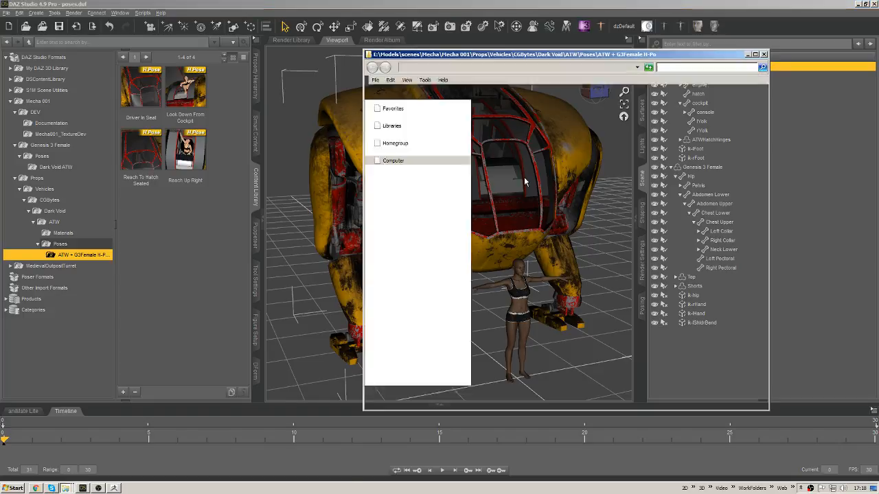
key(ctrl+v)
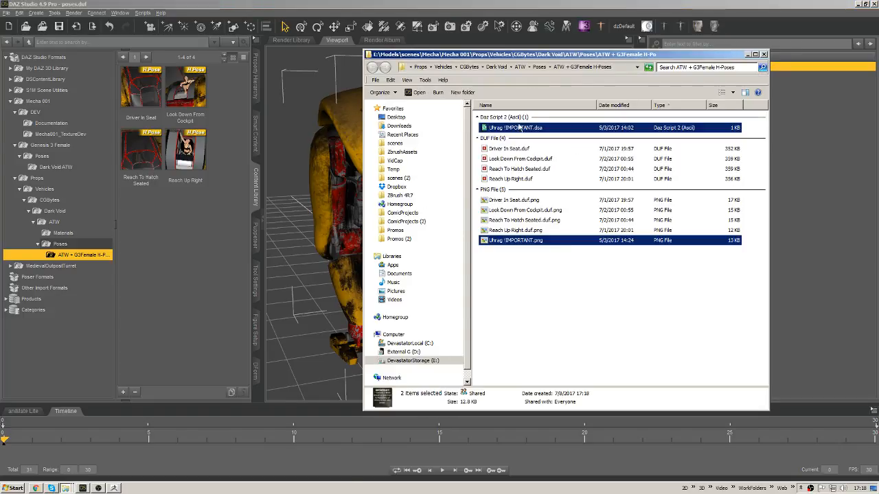
- Rename the pasted Uhrag script file as !IMPORTANT.dsa
click(501, 129)
click(504, 129)
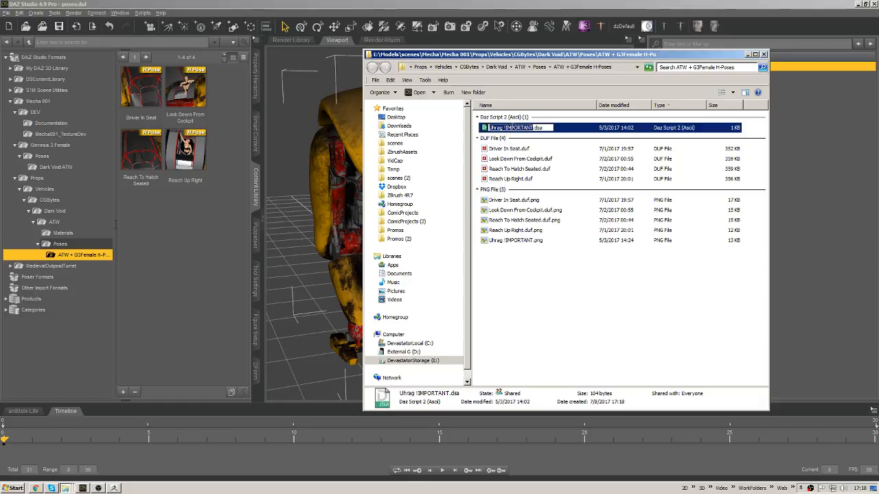
double_click(499, 129)
key(BackSpace)
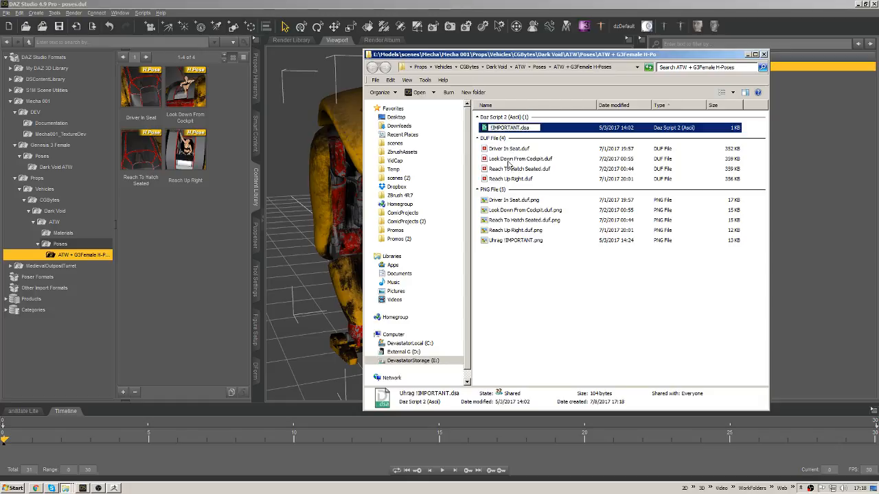
- Rename the matching Uhrag thumbnail image as !IMPORTANT.png
click(541, 242)
click(526, 241)
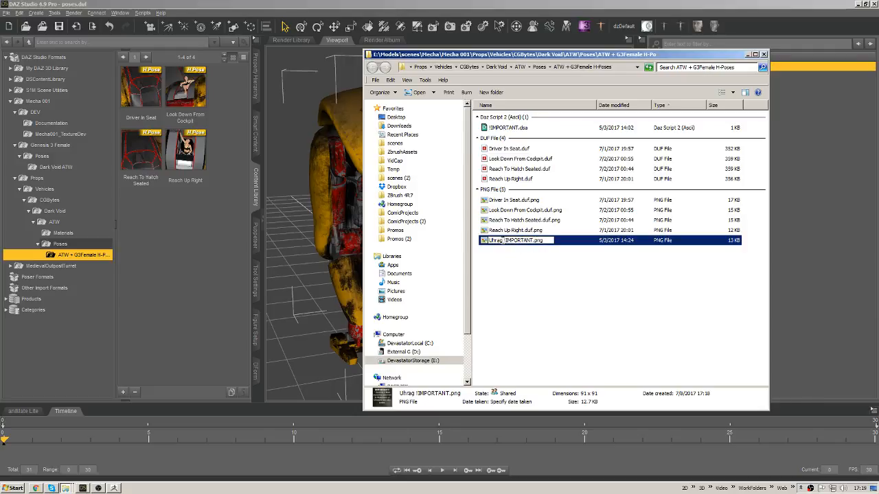
key(BackSpace)
click(517, 271)
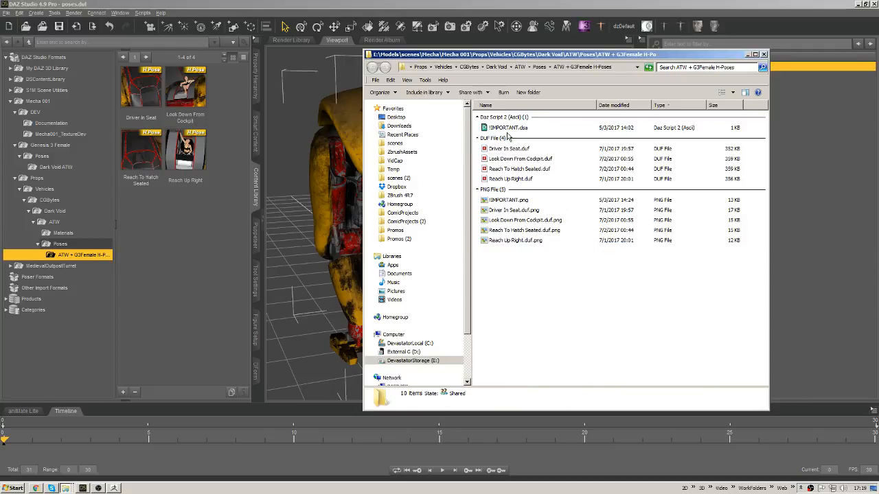
- Run the !IMPORTANT.dsa script to check which web page it opens, and return to the poses folder
click(508, 128)
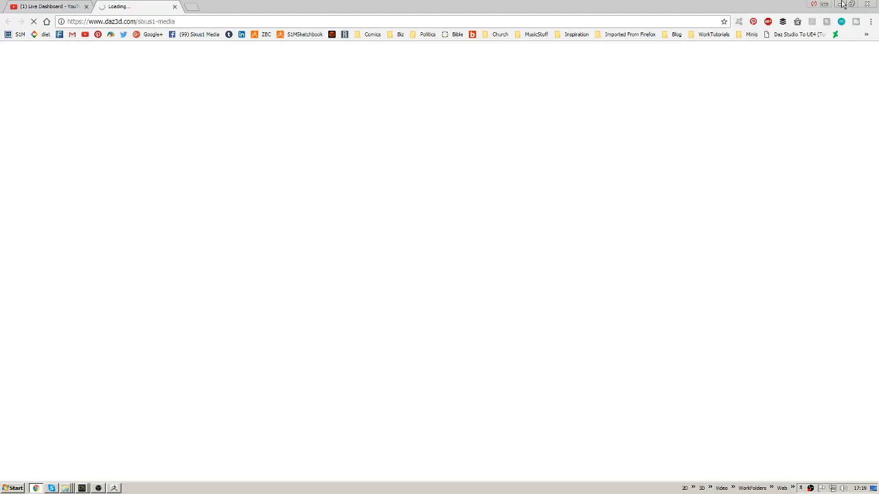
click(842, 4)
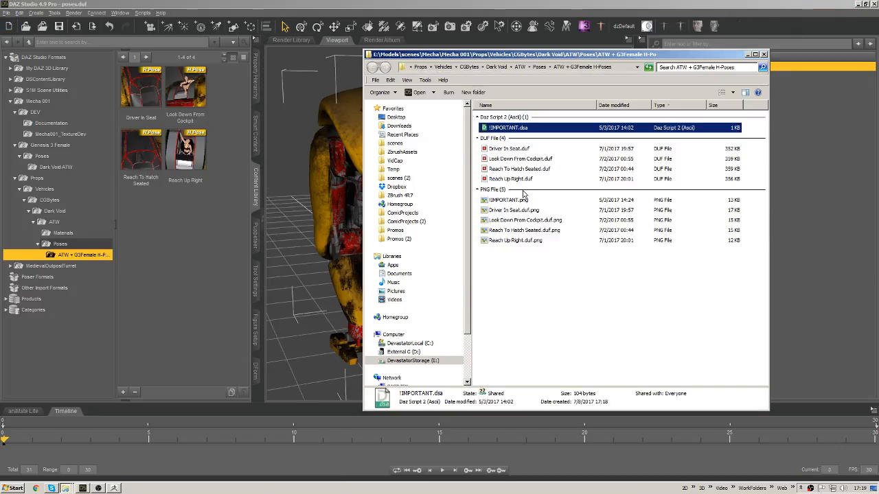
click(510, 259)
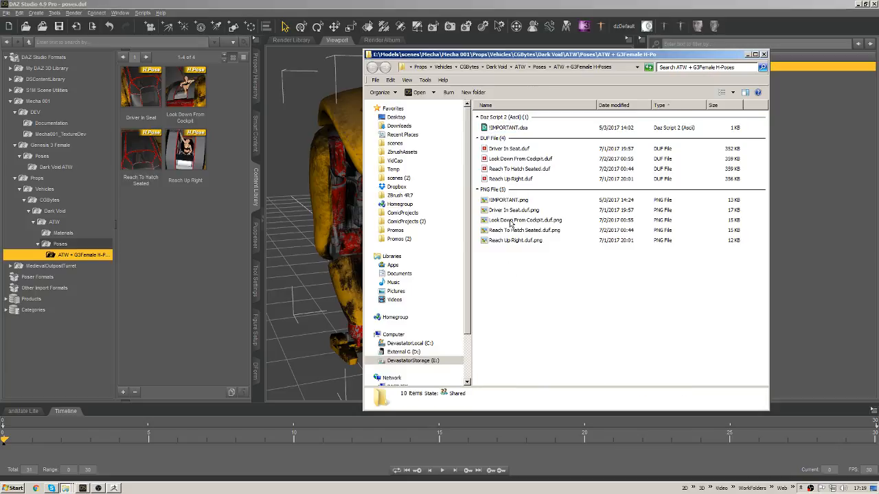
- Open !IMPORTANT.dsa in NoteTab Pro, leaving that program as the default for this file type
right_click(513, 129)
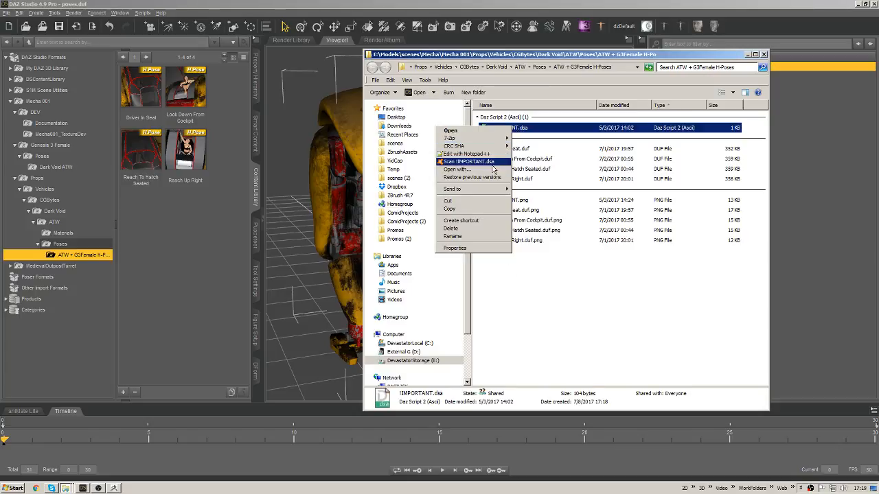
click(478, 175)
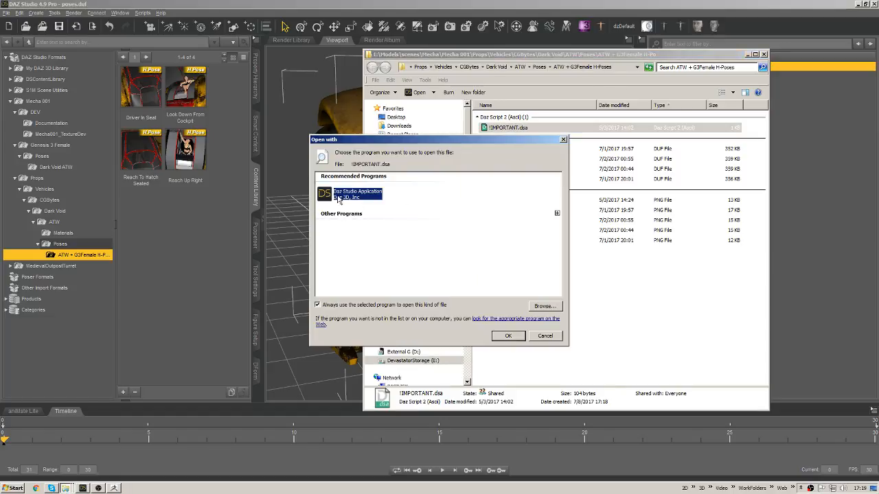
click(555, 213)
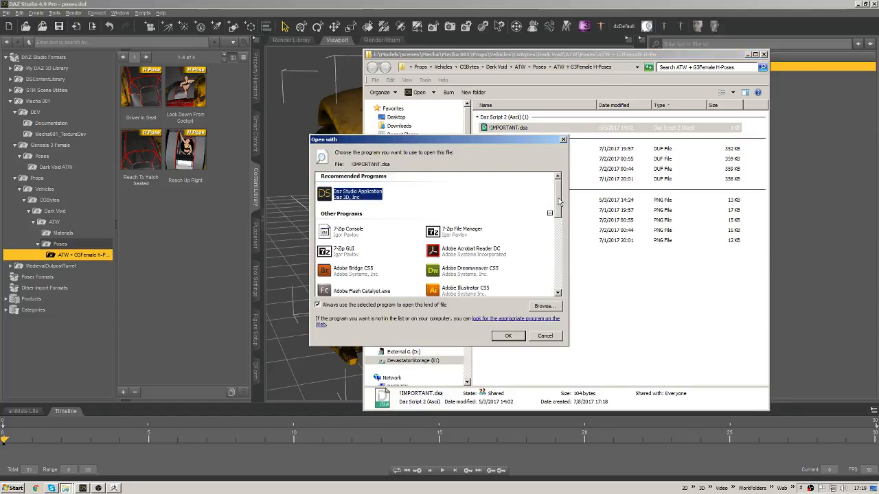
drag(559, 201, 548, 263)
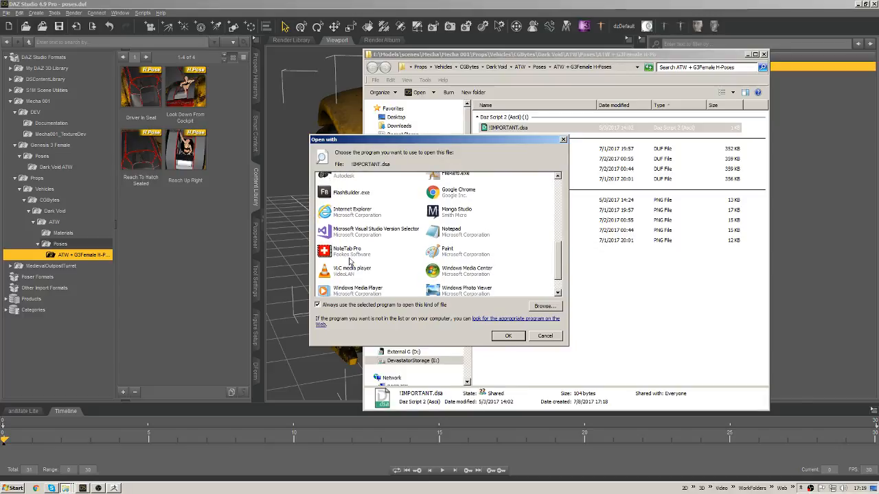
click(349, 254)
click(508, 336)
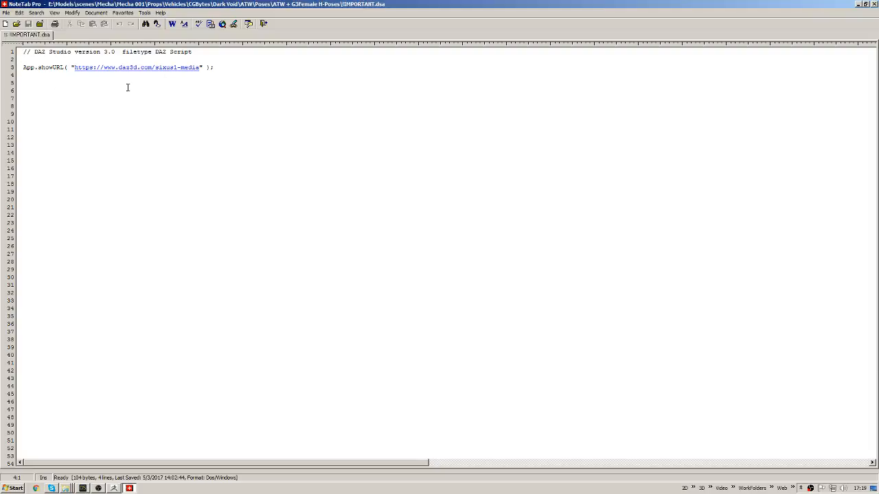
double_click(197, 68)
drag(199, 69, 132, 70)
click(167, 89)
drag(200, 67, 123, 74)
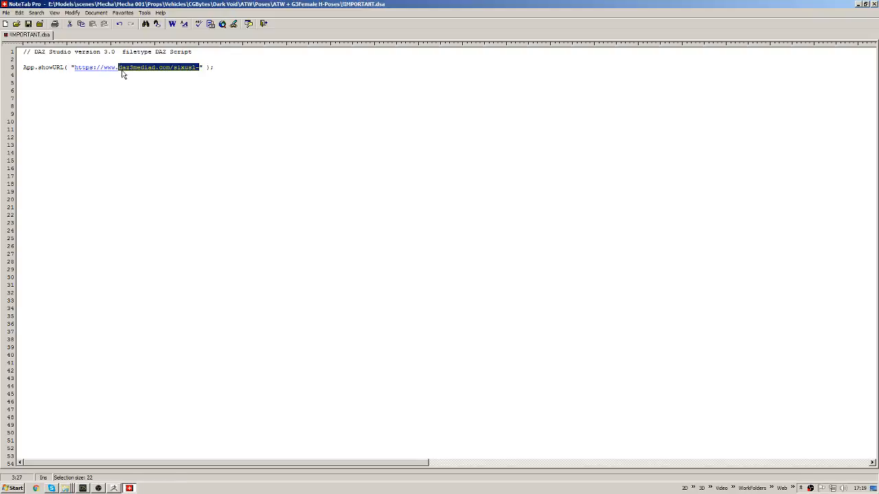
text(cgbytes)
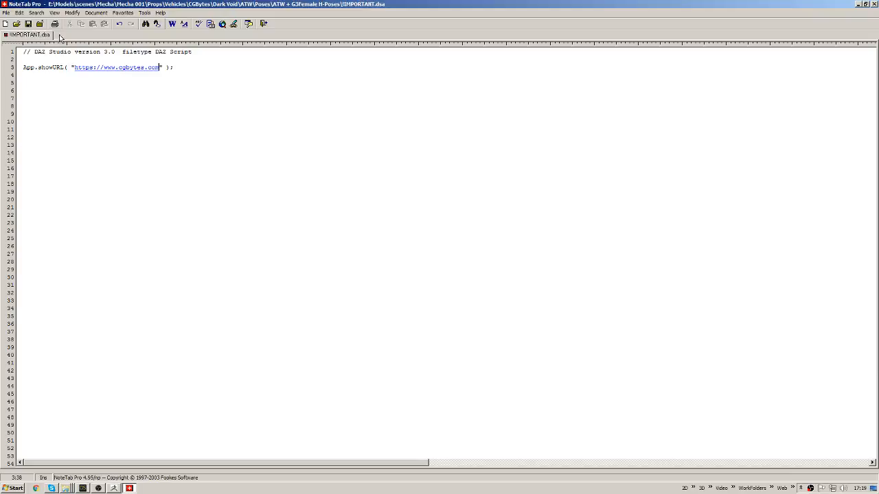
click(172, 106)
key(ctrl+s)
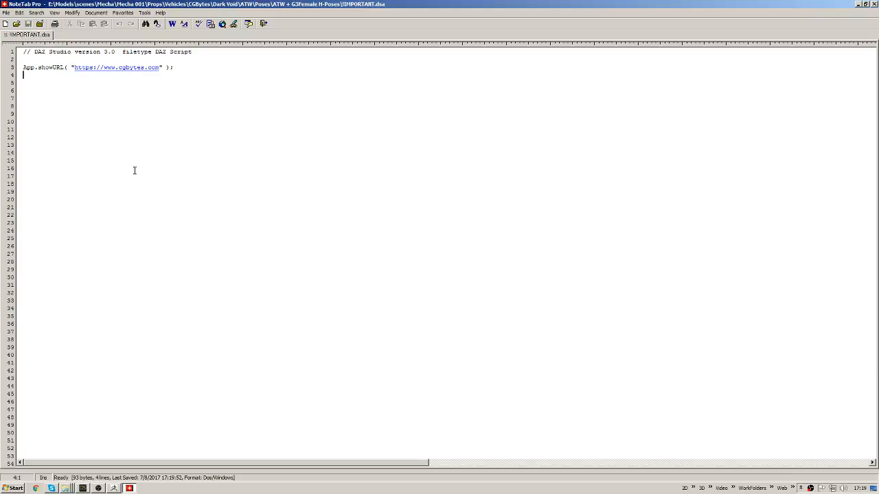
key(ctrl+w)
key(alt+F4)
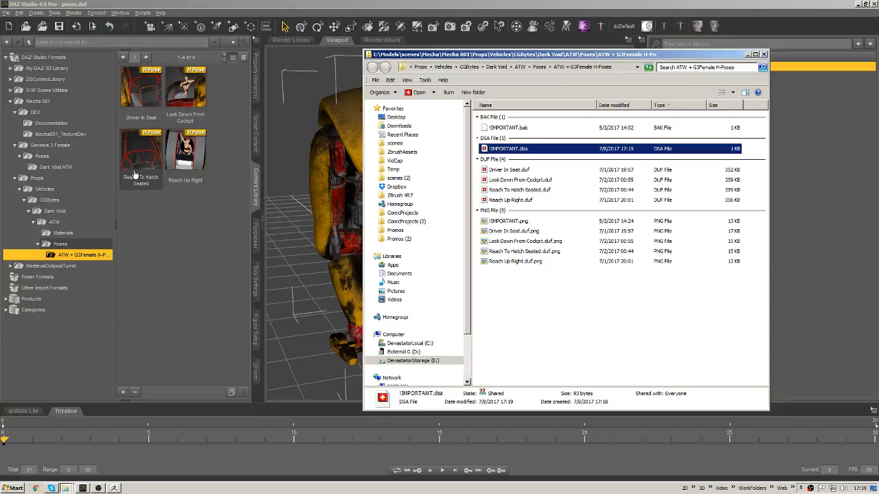
- Delete the leftover !IMPORTANT.bak backup file from the ATW + G3Female H-Poses folder
click(520, 267)
click(532, 130)
key(Delete)
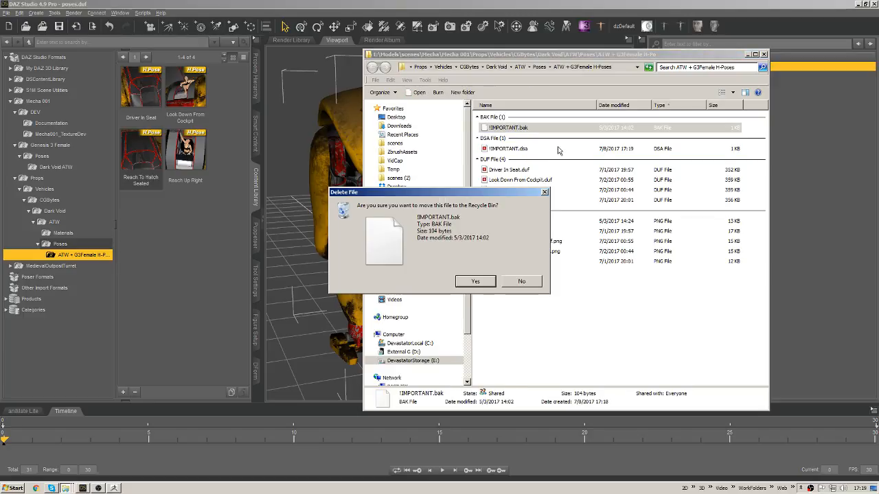
key(Return)
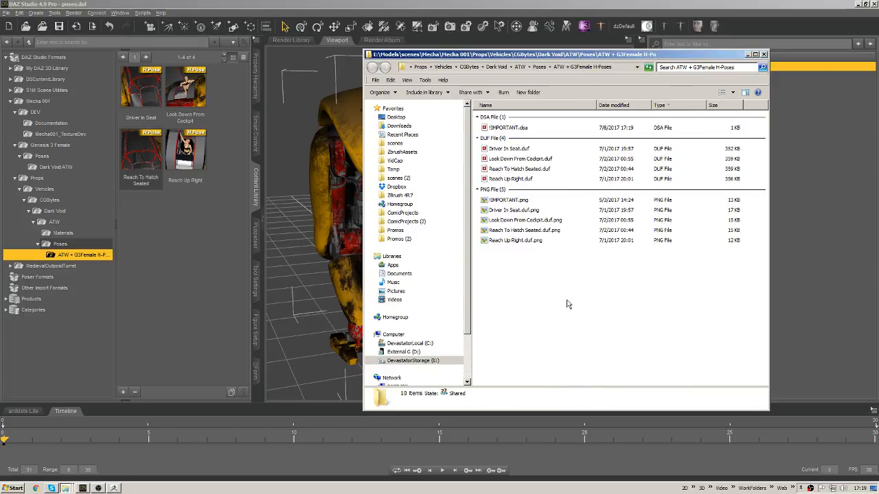
- Open the !IMPORTANT.png thumbnail in Adobe Photoshop CS5
right_click(514, 200)
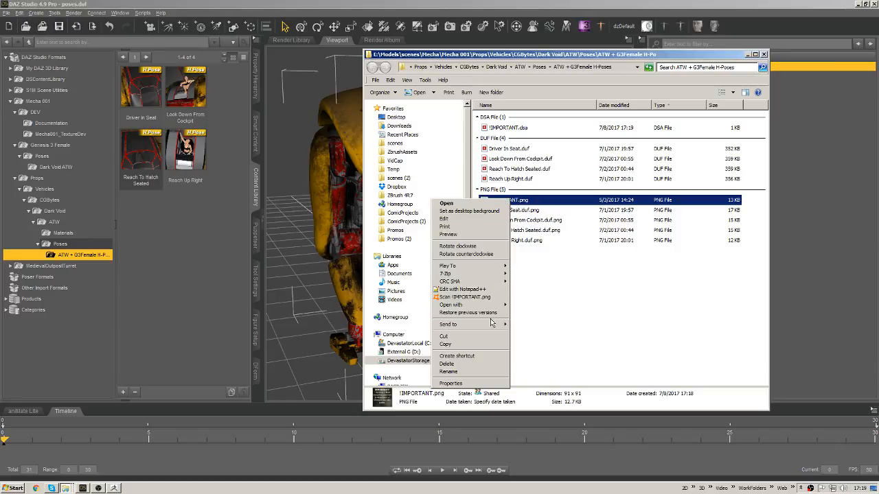
mouse_move(484, 305)
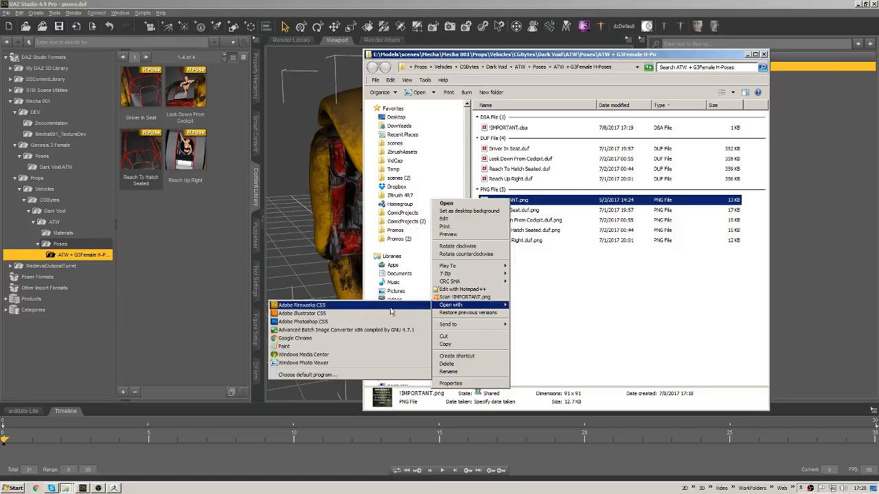
click(353, 323)
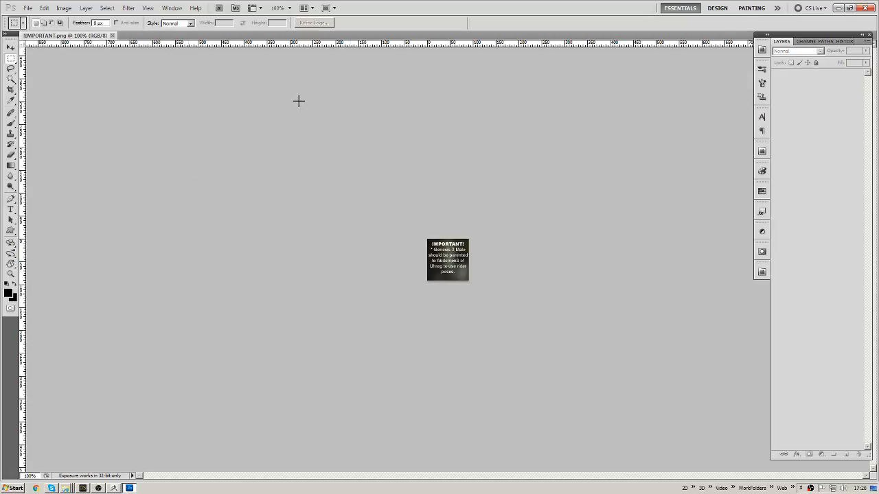
- Cover the old Uhrag note on the thumbnail by filling the whole background with black
key(ctrl+a)
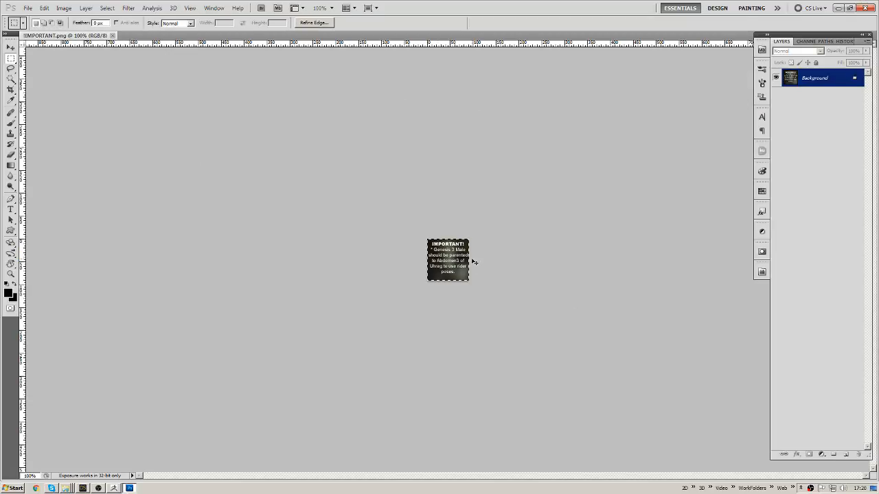
key(alt+BackSpace)
key(ctrl+d)
ctrl+drag(452, 256, 500, 244)
- Add a Gradient Map adjustment layer above the black background
click(821, 454)
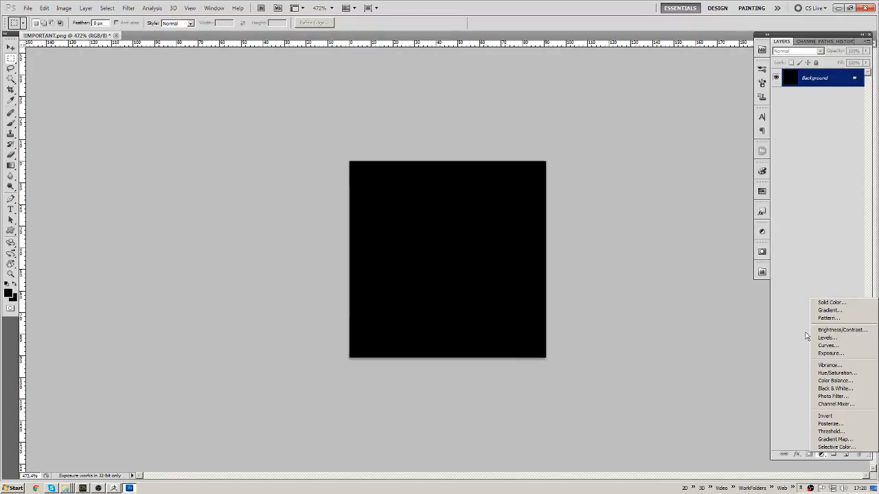
click(829, 440)
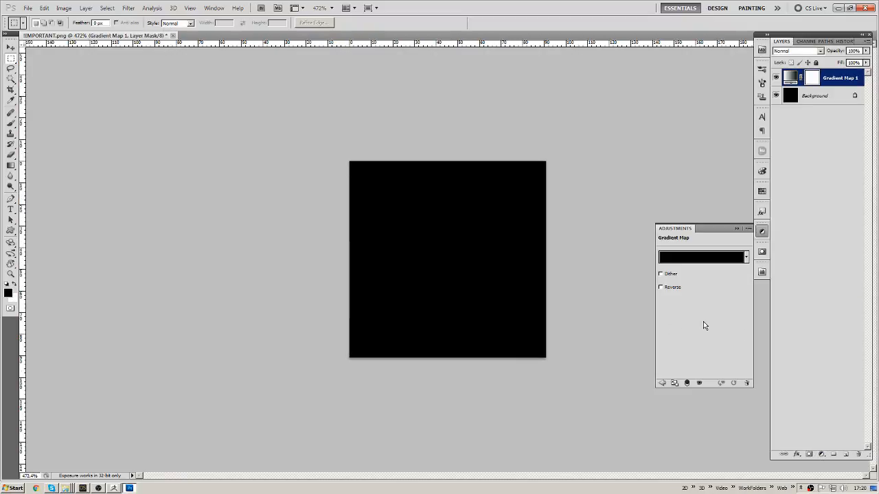
click(749, 229)
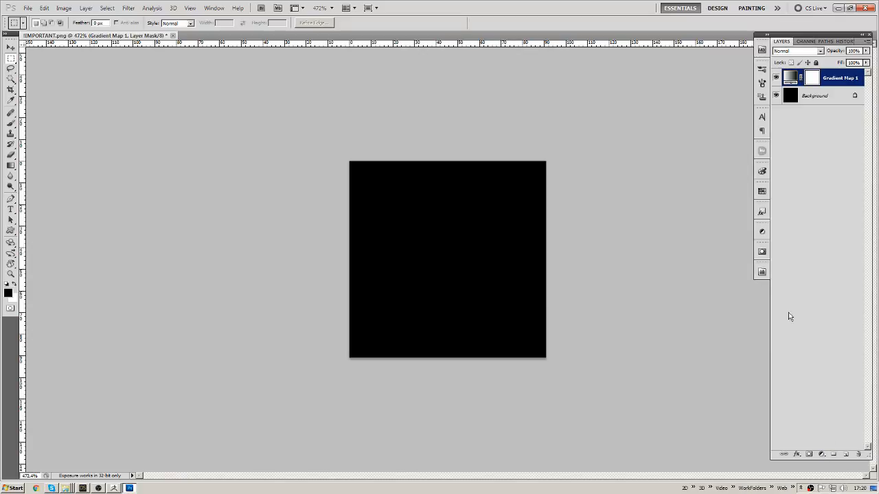
- Add a black-to-white Gradient Fill layer with Radial style, reversed and scaled up so the centre is bright and the corners dark
click(821, 453)
click(832, 311)
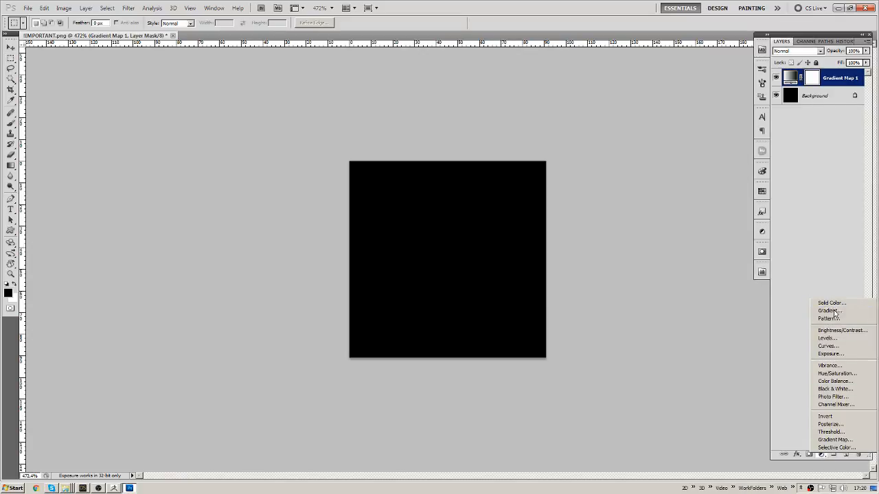
click(605, 130)
click(567, 150)
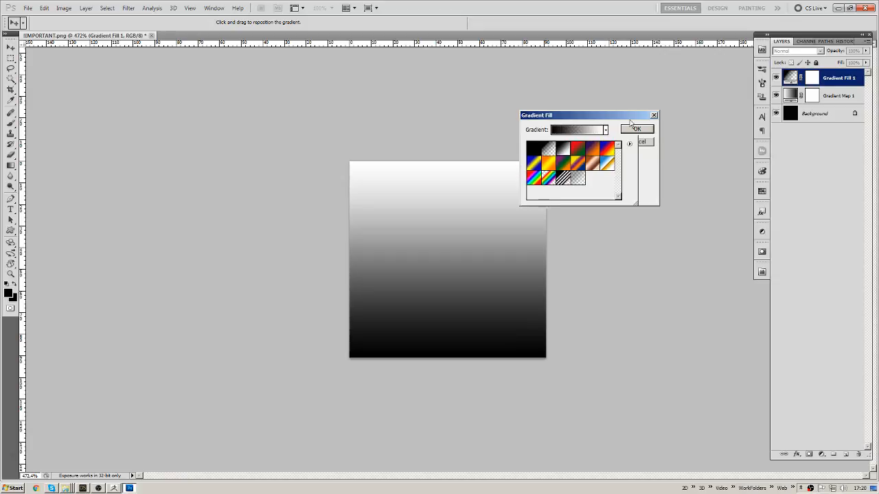
click(631, 121)
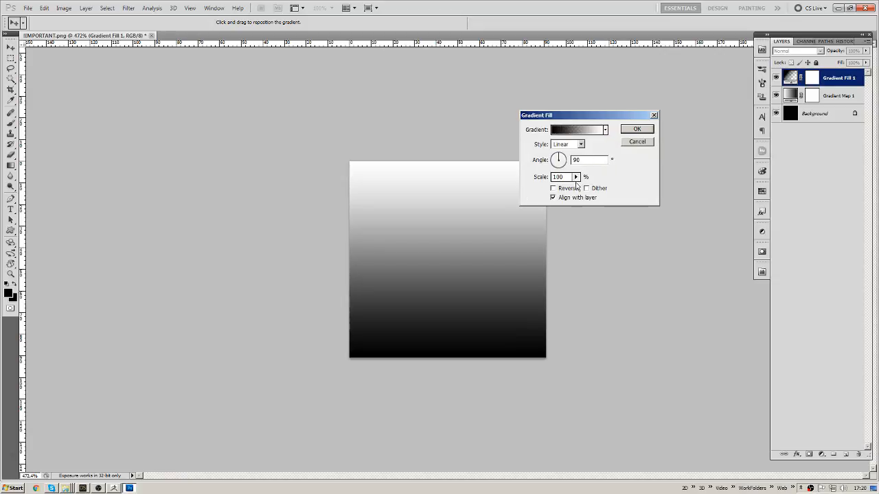
click(580, 144)
click(565, 160)
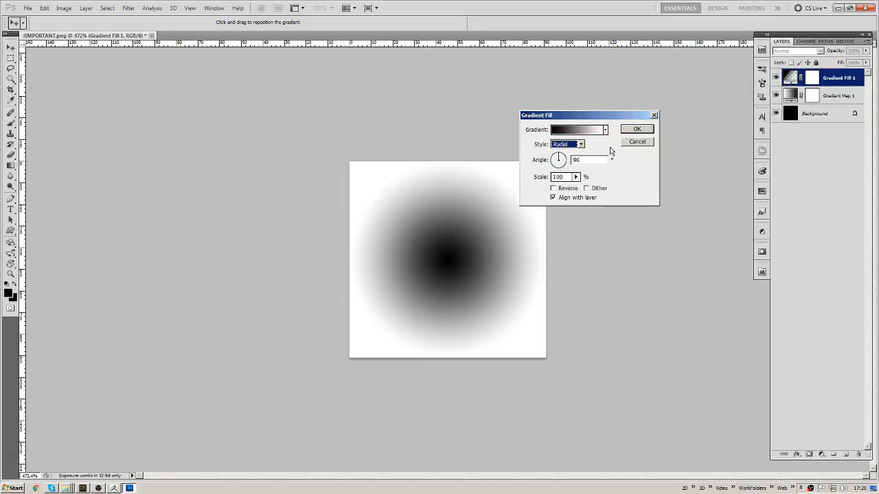
click(569, 189)
drag(575, 177, 601, 185)
click(636, 130)
- Delete the Gradient Map adjustment layer from between the gradient fill and the background
click(840, 97)
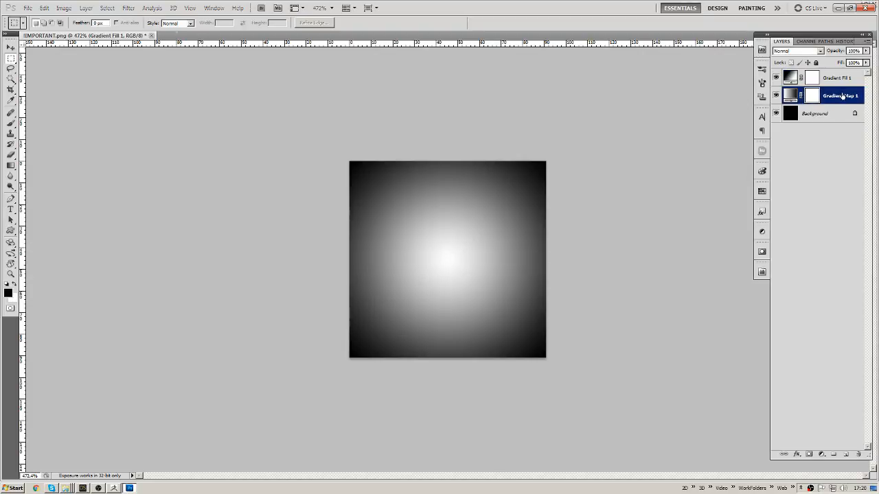
right_click(842, 98)
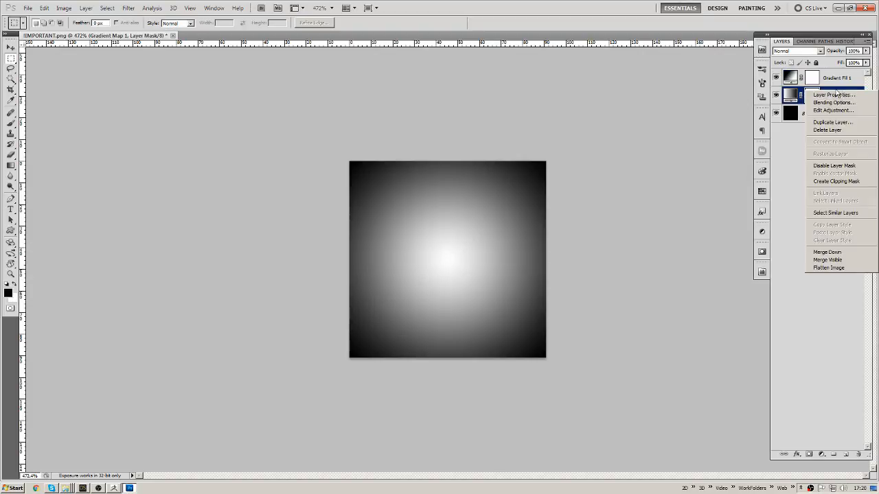
click(828, 131)
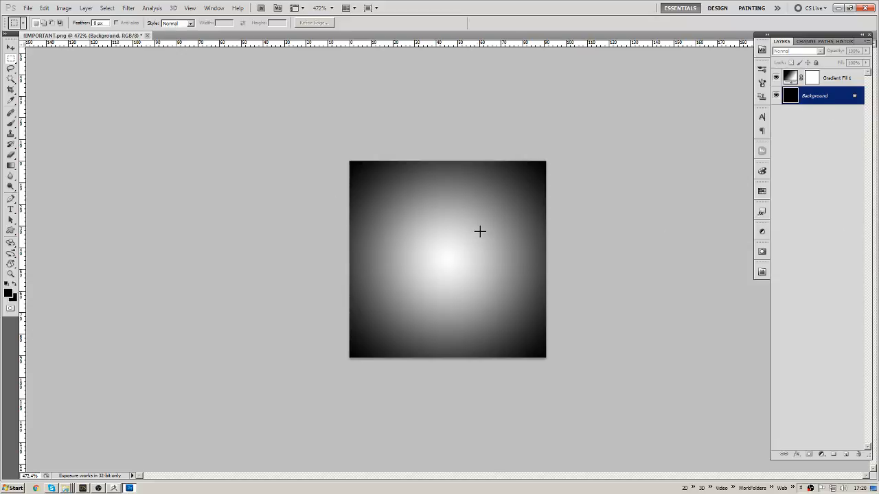
- Set the foreground colour to white and draw a text box over most of the thumbnail containing the word test
key(d)
key(x)
key(t)
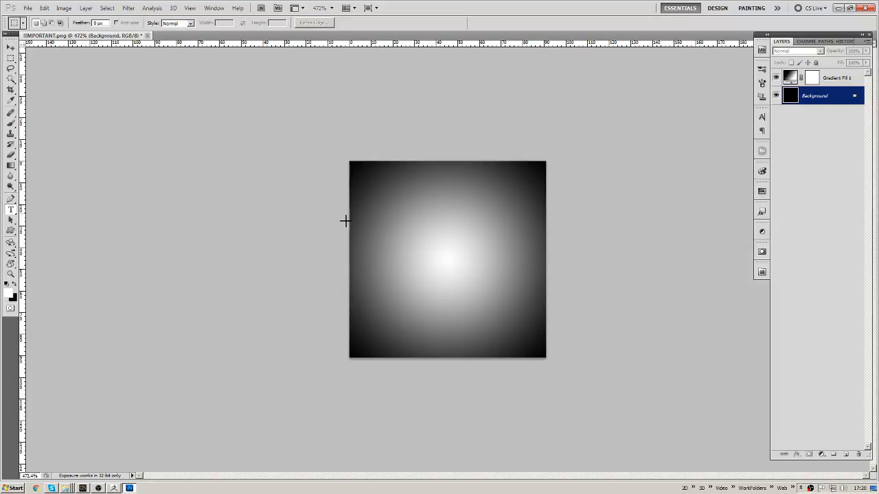
drag(359, 175, 531, 343)
key(alt+Tab)
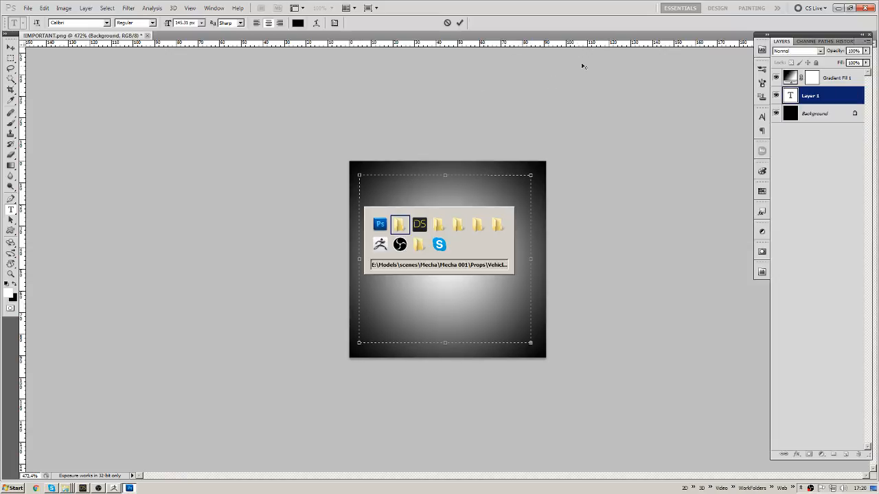
key(alt+shift+Tab)
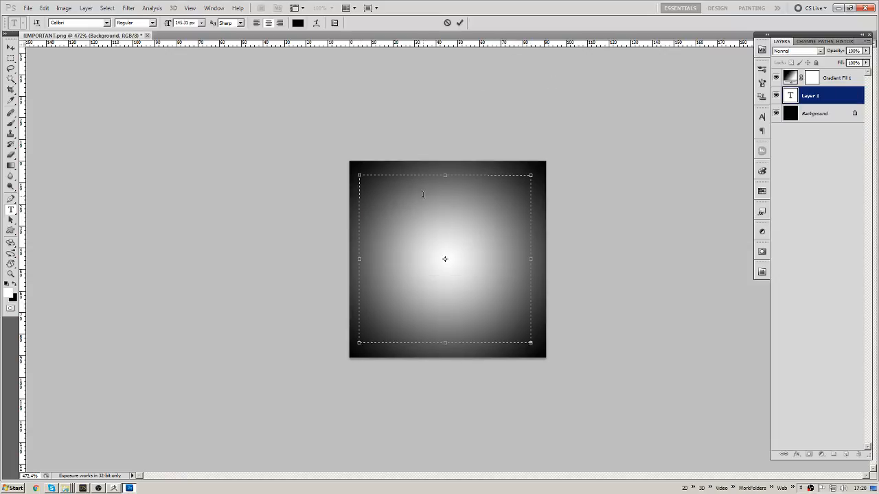
click(789, 96)
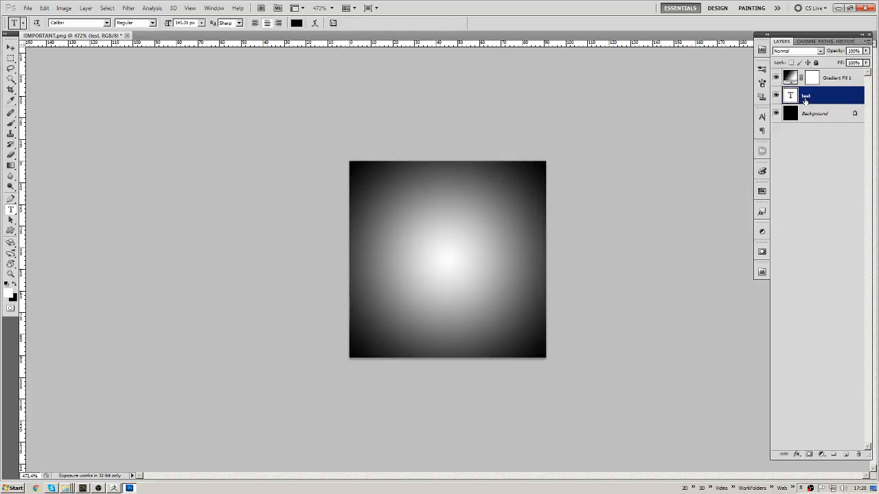
- Reopen the test text layer for editing and set its font size to 6 px
double_click(790, 95)
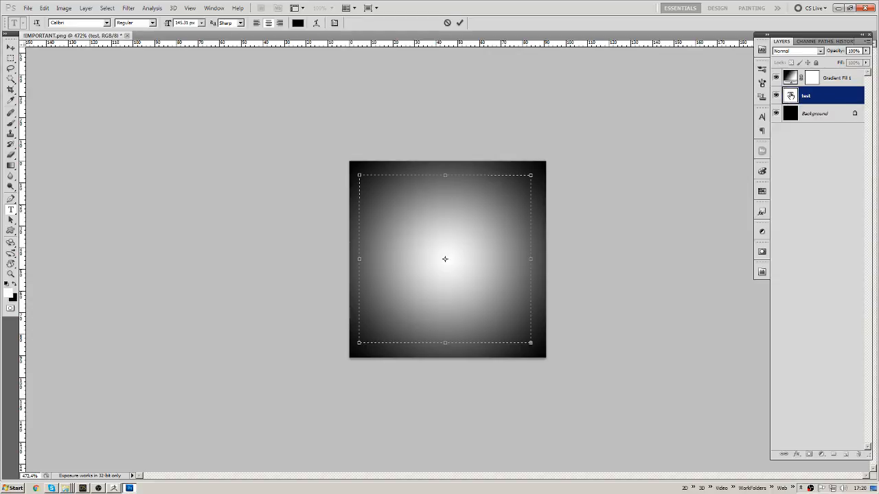
click(202, 23)
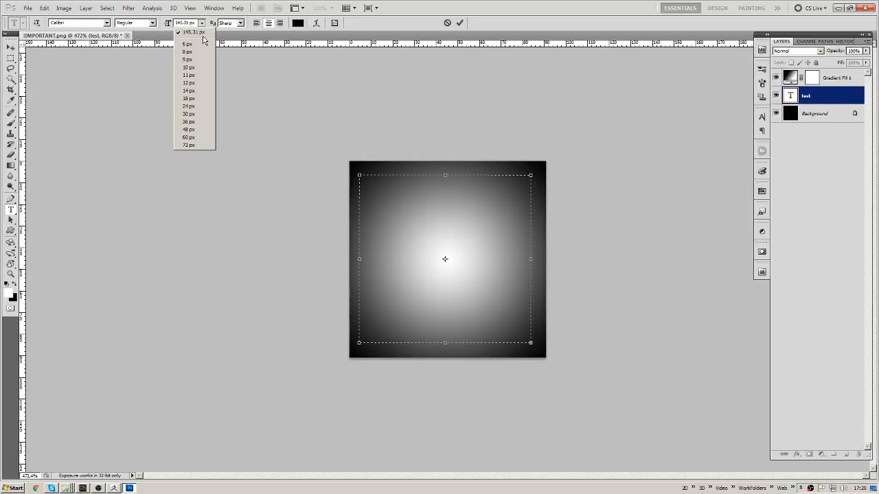
click(200, 44)
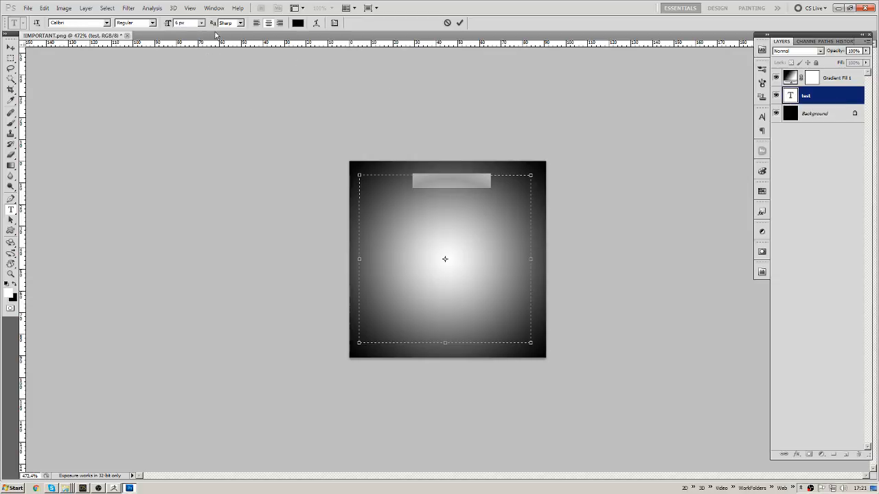
- Change the test text's colour to white and raise its font size to 13 px
click(297, 23)
drag(477, 108, 422, 80)
click(651, 88)
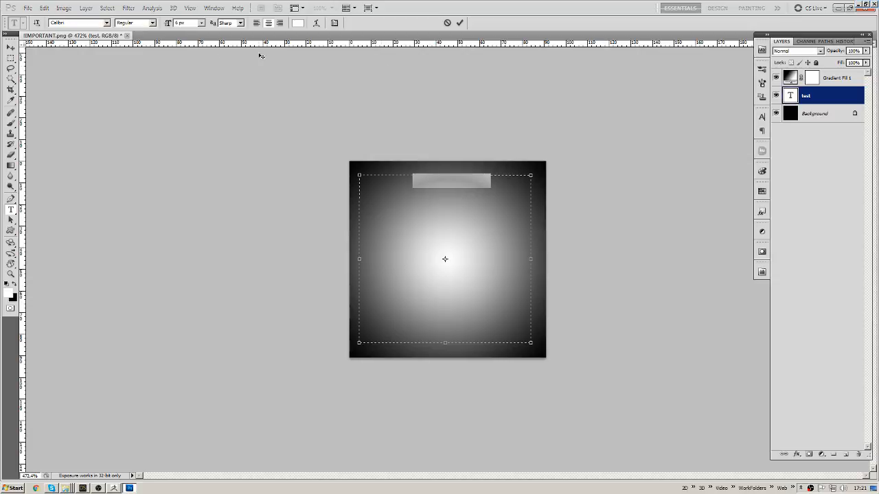
scroll(207, 31, up, 7)
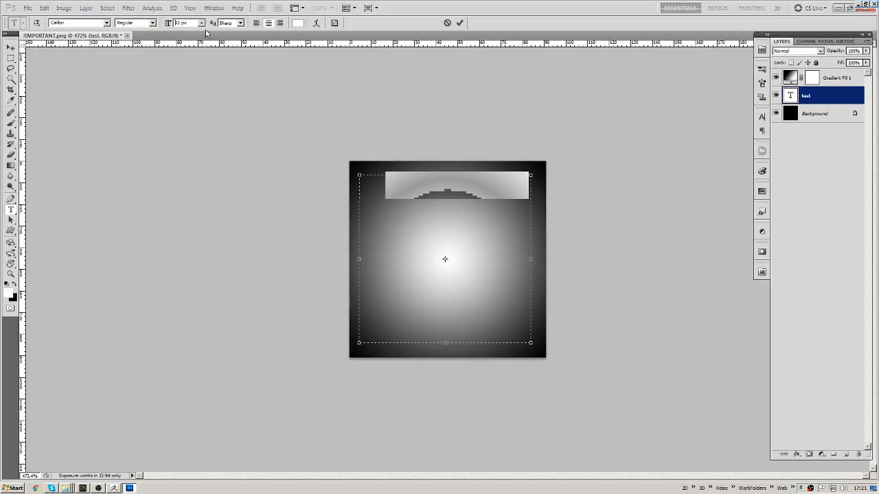
click(787, 99)
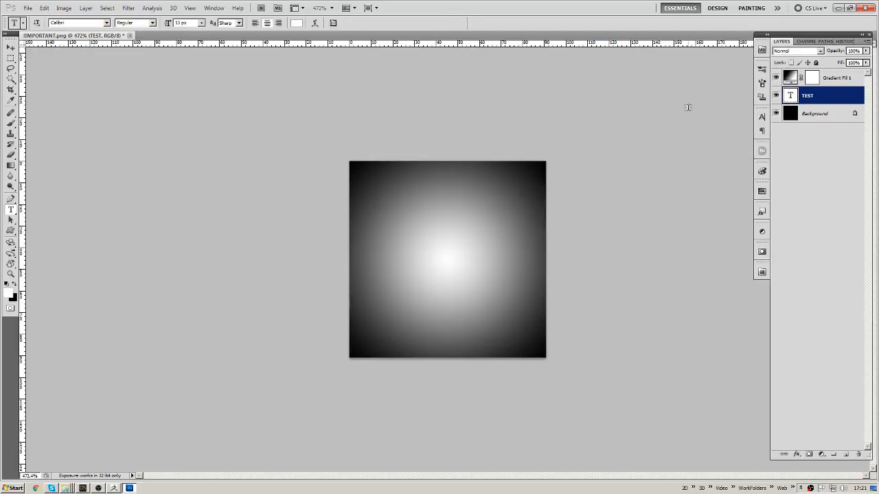
- Left-align the TEST text and move its layer above the Gradient Fill layer
double_click(789, 100)
key(BackSpace)
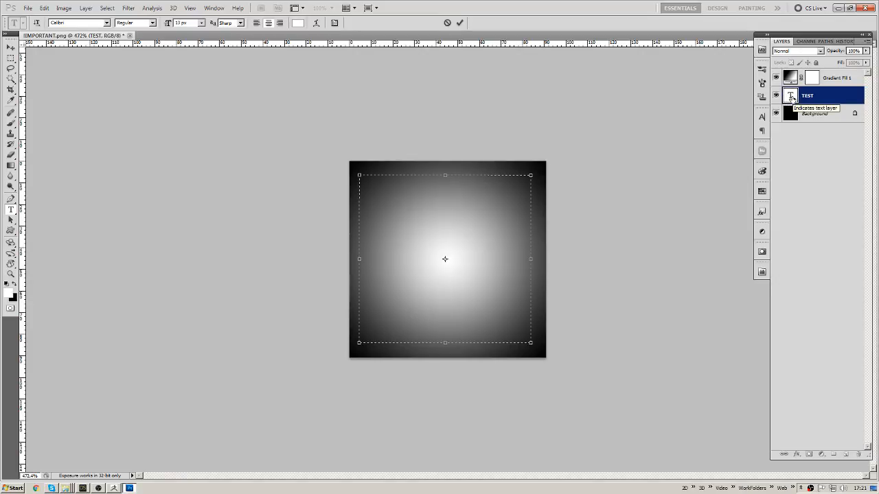
key(ctrl+a)
click(258, 25)
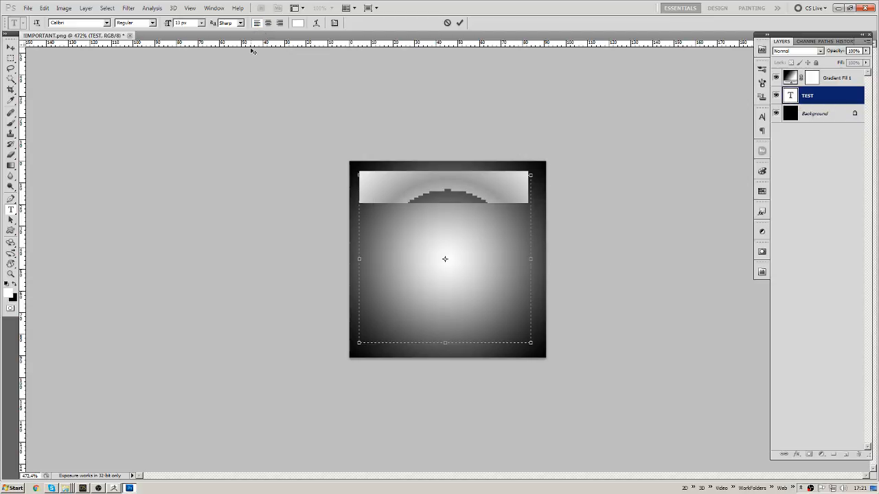
key(BackSpace)
drag(822, 94, 821, 76)
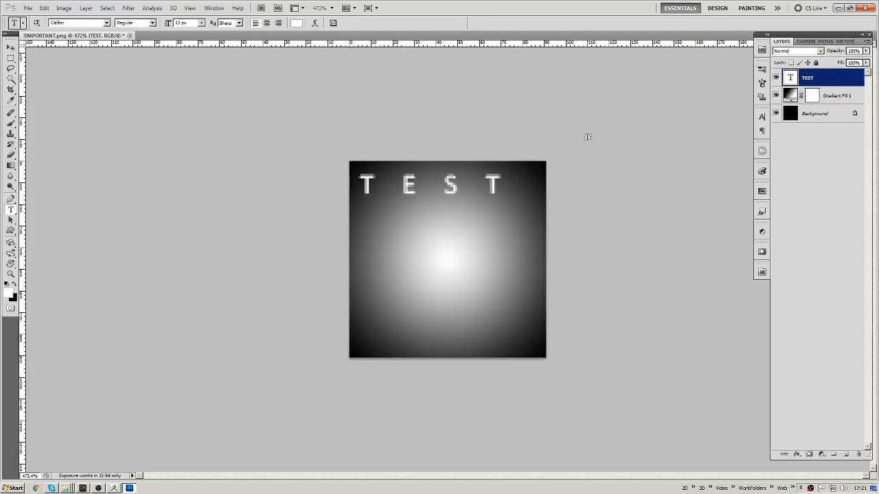
- Reset all character formatting of the TEST text to the defaults
double_click(790, 78)
click(761, 117)
click(748, 114)
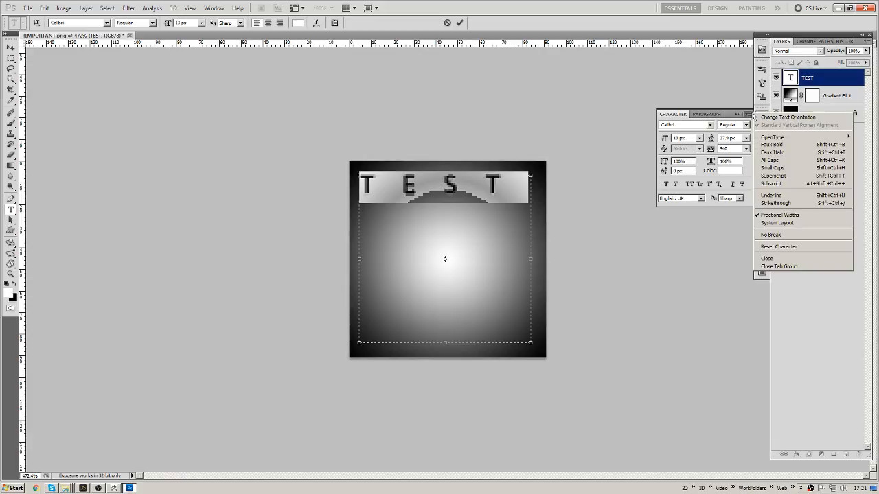
click(779, 247)
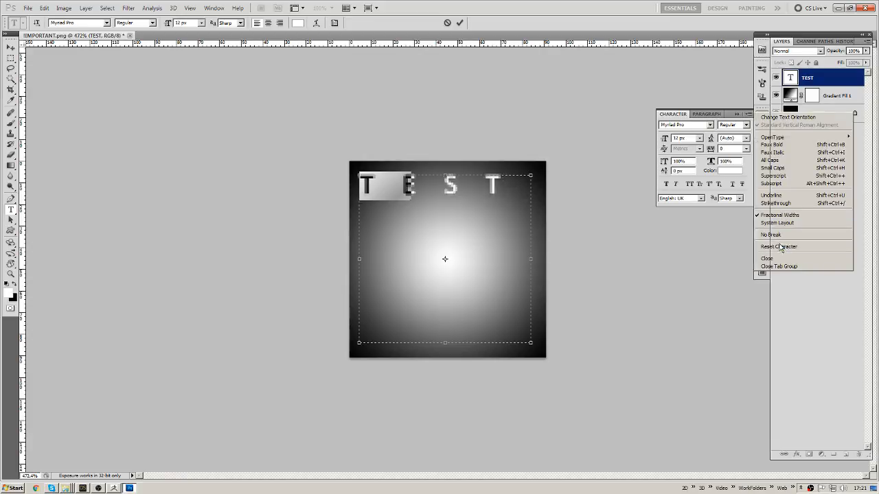
click(694, 123)
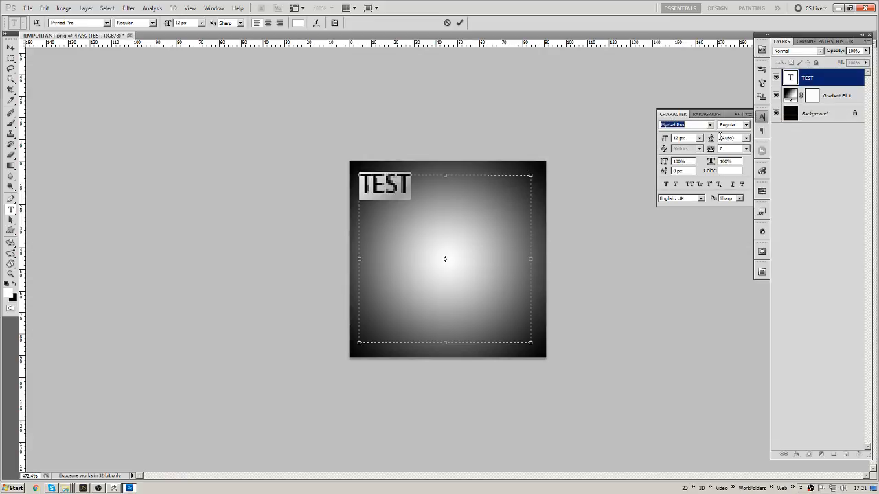
click(790, 78)
- Switch to DAZ Studio and examine the Dark Void ATW walker and the Genesis 3 Female figure from other angles
key(alt+Tab)
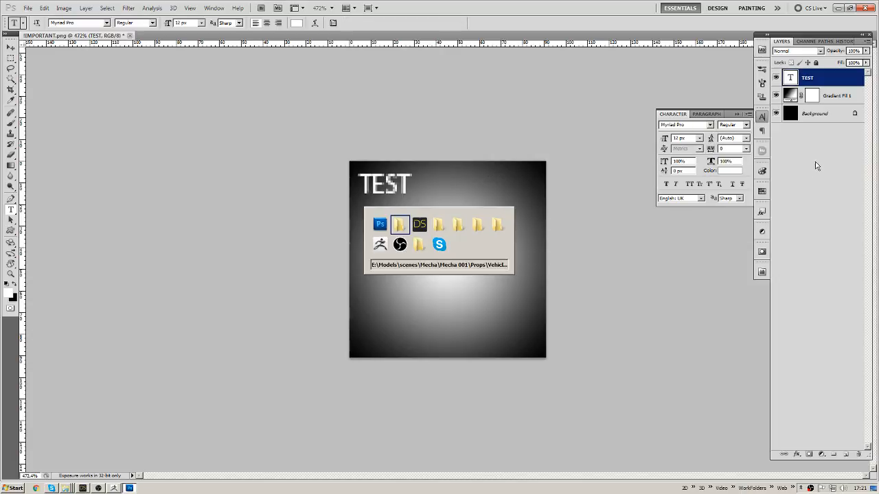
key(alt+Tab)
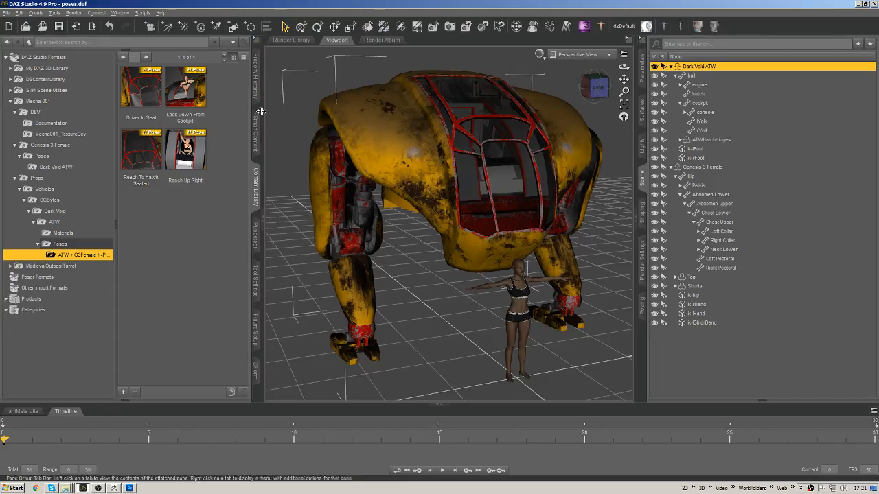
middle_drag(384, 247, 479, 309)
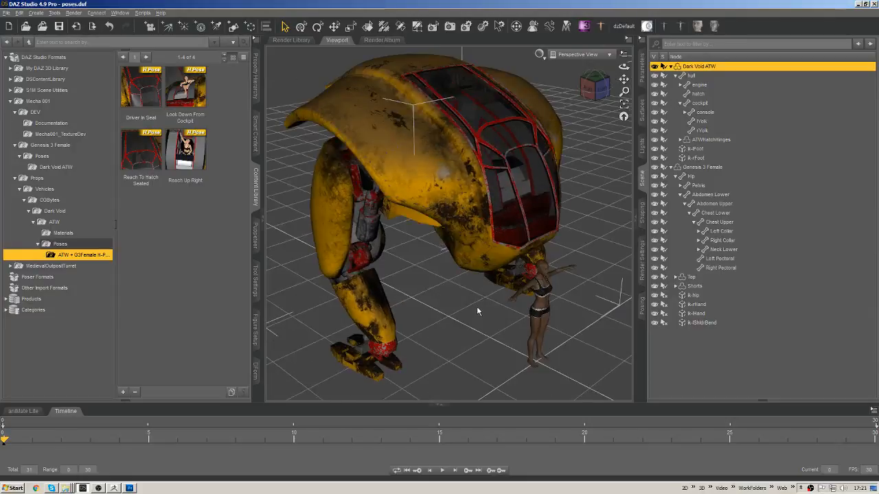
middle_drag(595, 339, 494, 118)
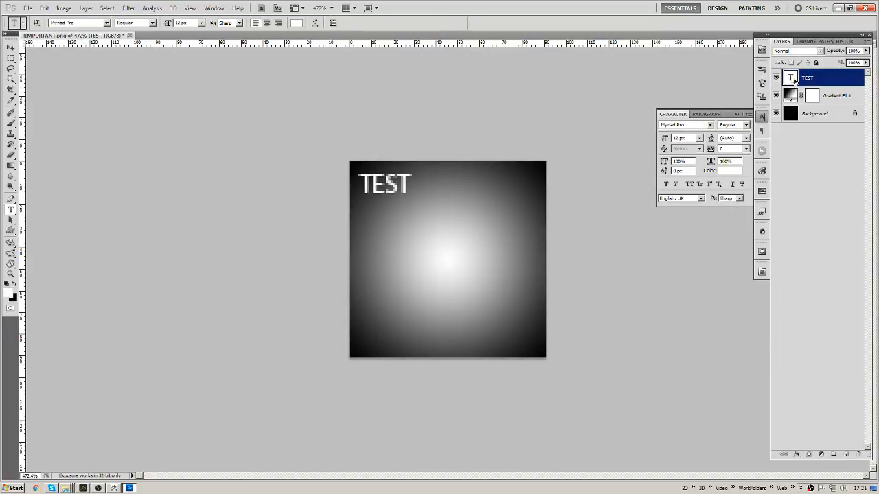
- Back in Photoshop, replace the TEST text with "Before applying poses, be sure to parent Genesis figure to ATW Cockpit!"
double_click(790, 78)
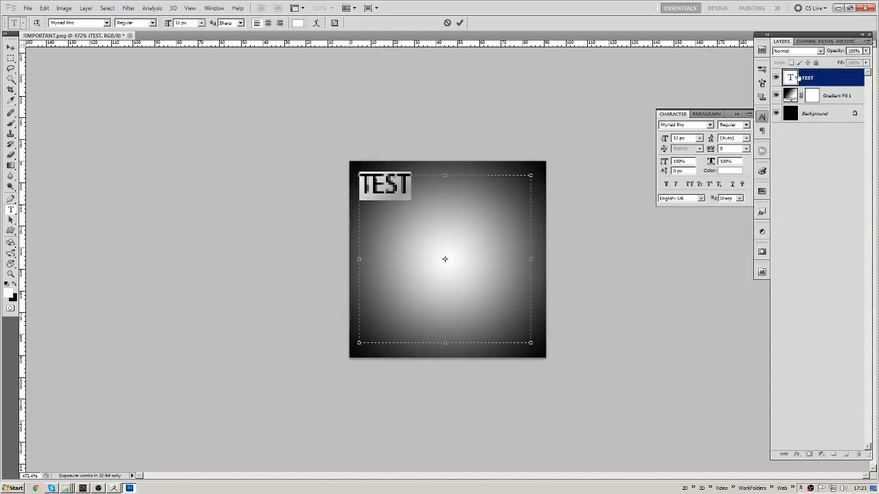
text(Befor)
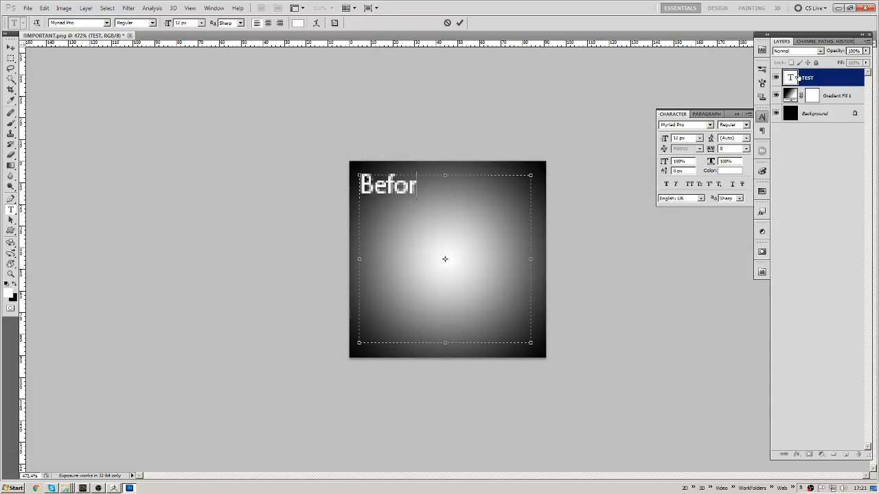
text(e ap)
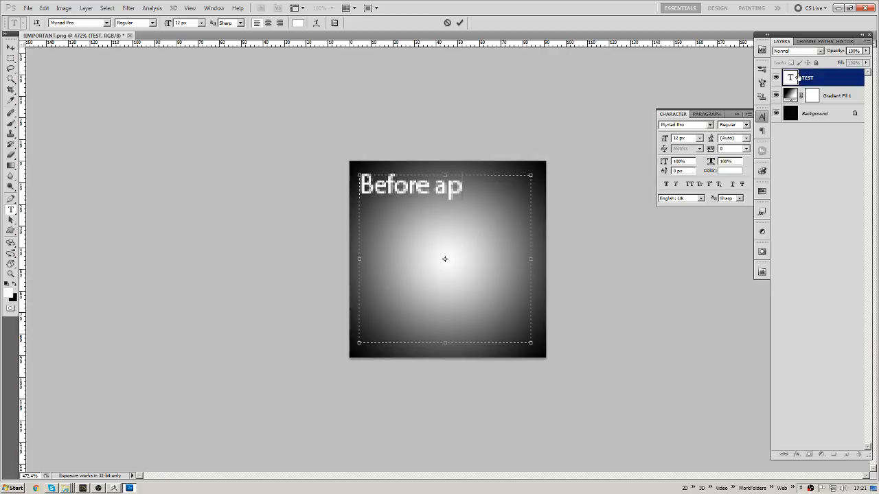
text(plying poses, be sure to)
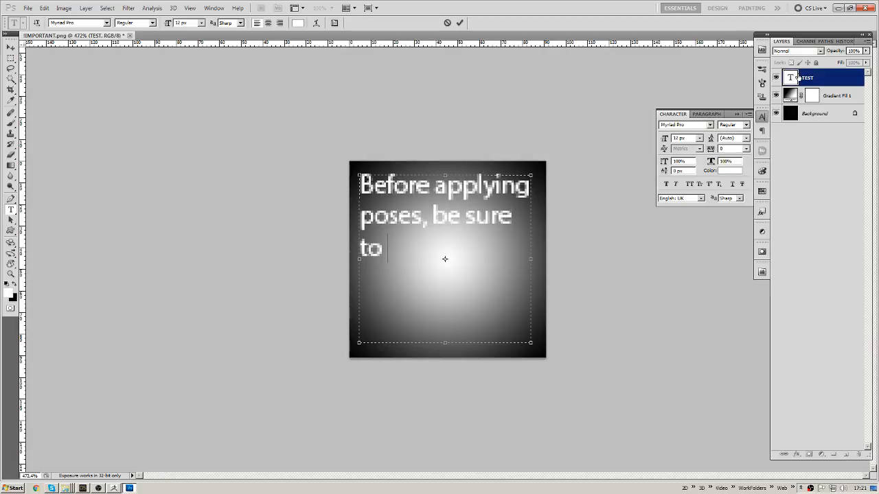
text( parent G)
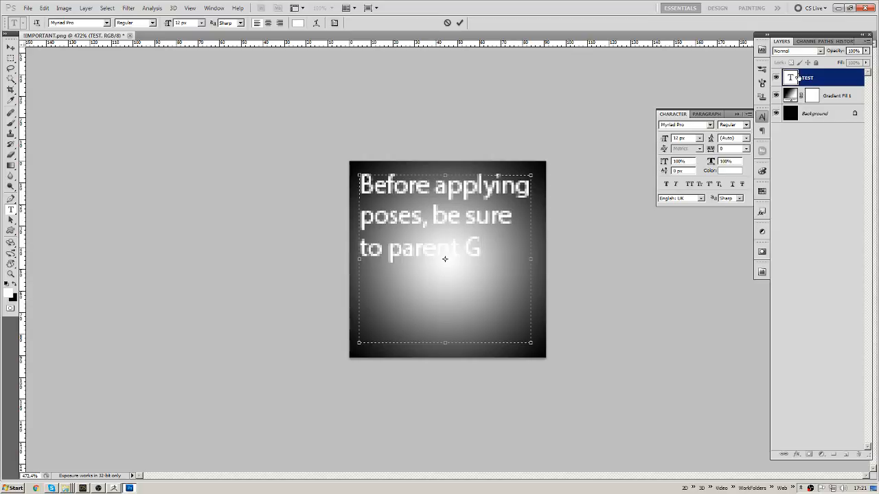
text(enesis figure to)
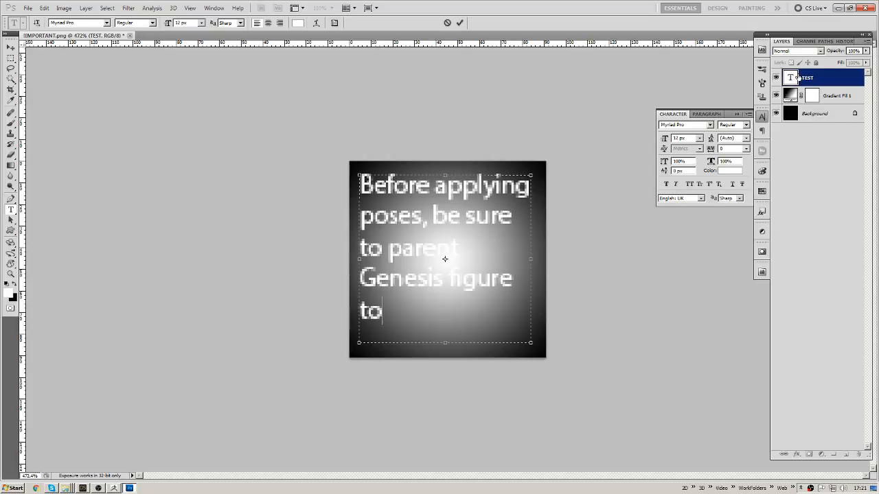
text( ATW)
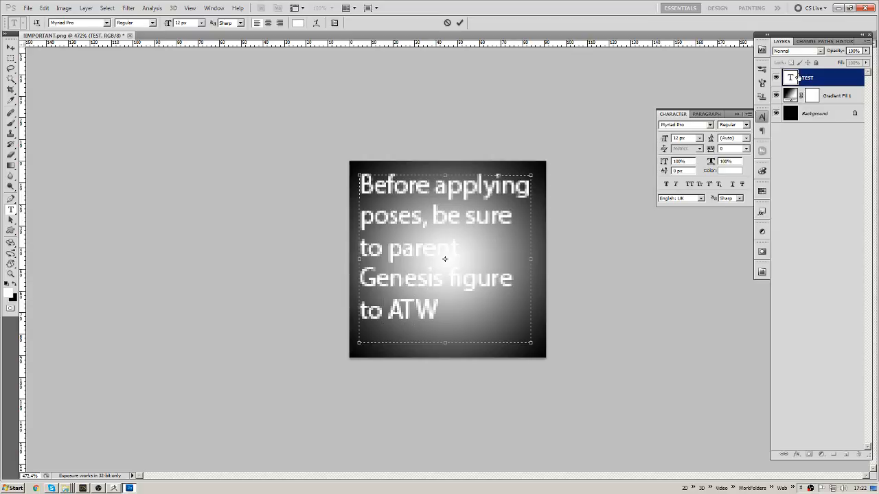
text( Co ckpit.)
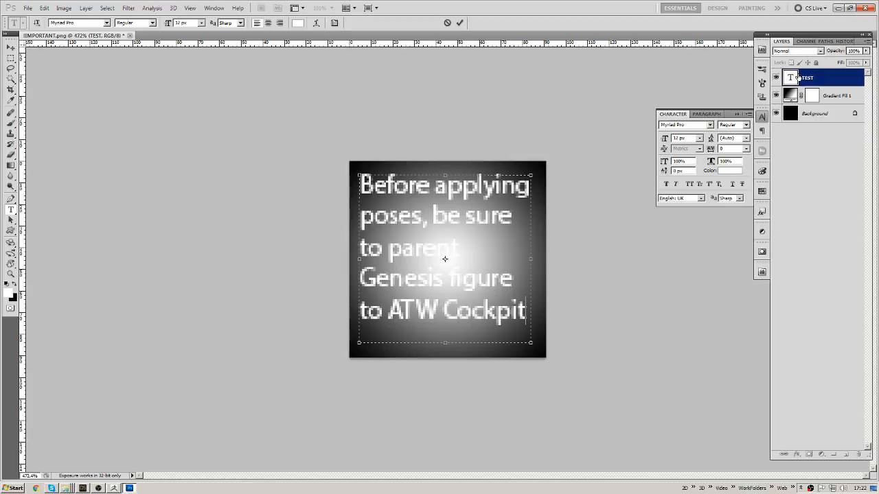
- Set the tracking of the whole thumbnail text to -20 and centre-align it
key(ctrl+a)
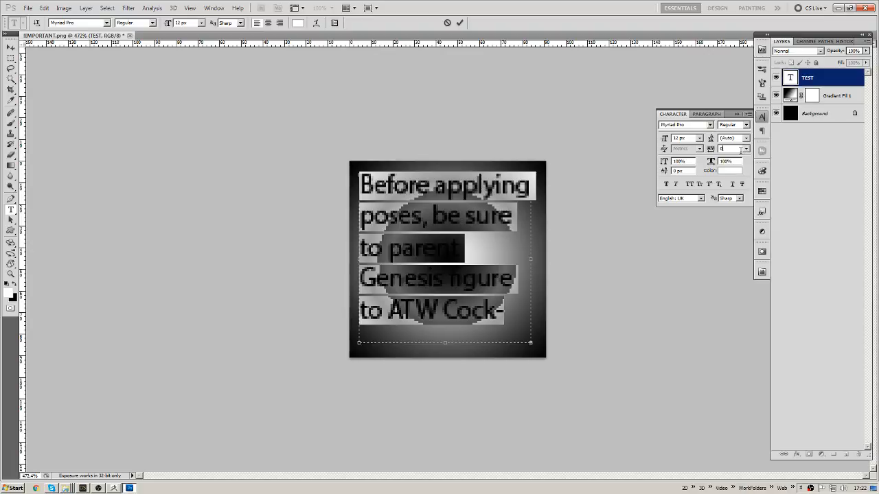
scroll(741, 150, down, 2)
scroll(740, 148, up, 1)
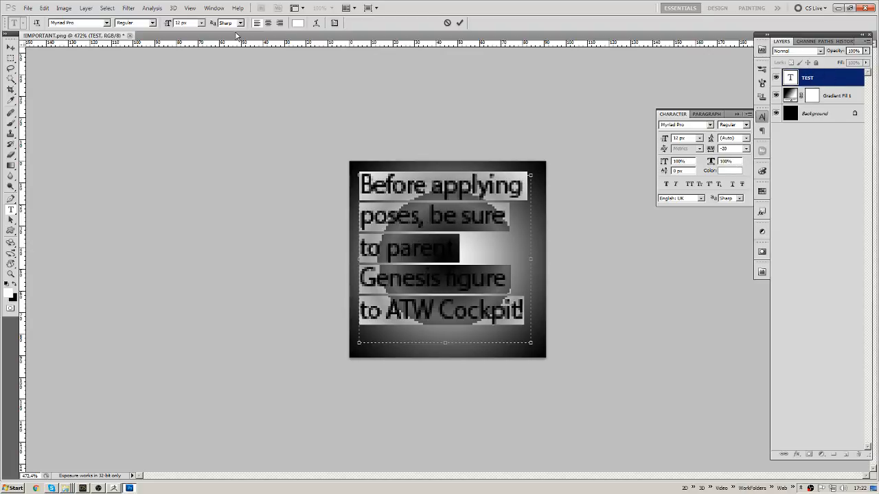
click(267, 23)
- Commit the text and nudge its layer down by two pixels with the Move tool
click(10, 47)
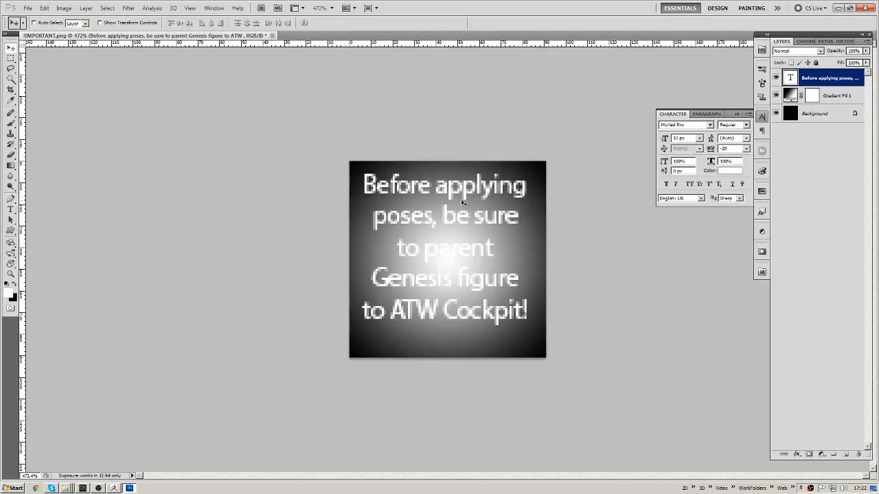
key(Down)
key(Down)
- Add a Color Overlay layer style in green (108145) to the Gradient Fill layer
click(794, 96)
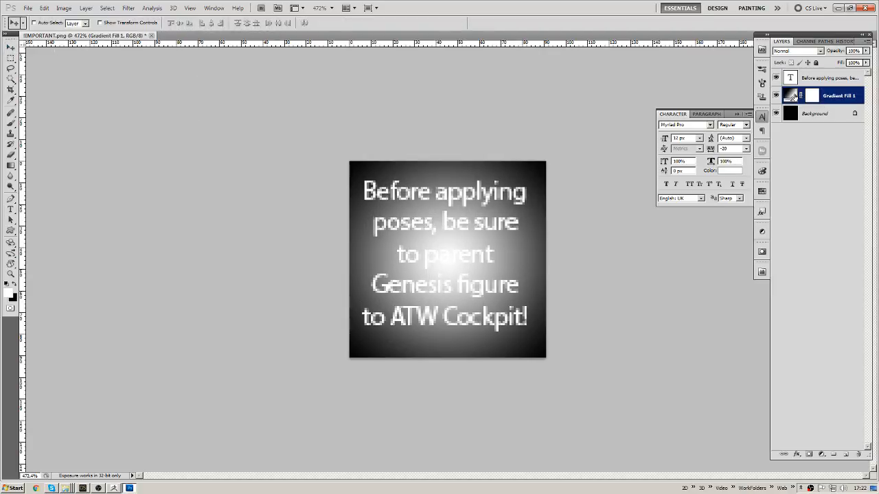
double_click(794, 96)
click(637, 143)
double_click(851, 96)
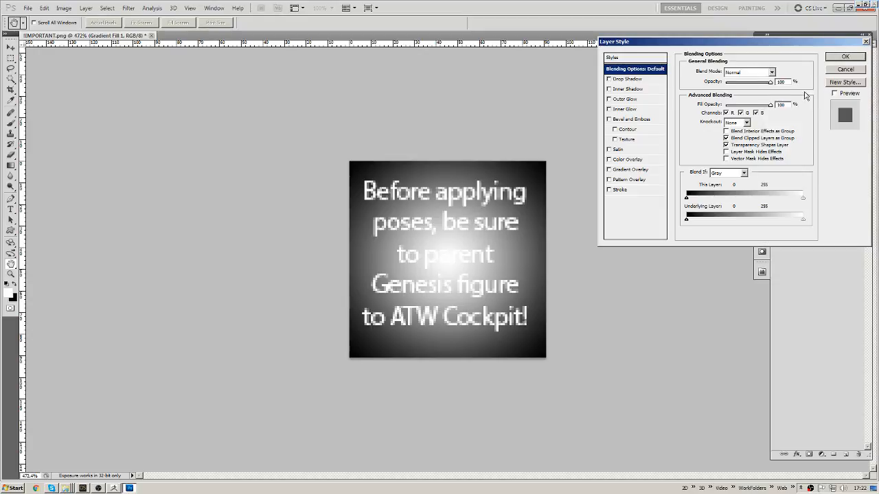
click(626, 159)
click(775, 72)
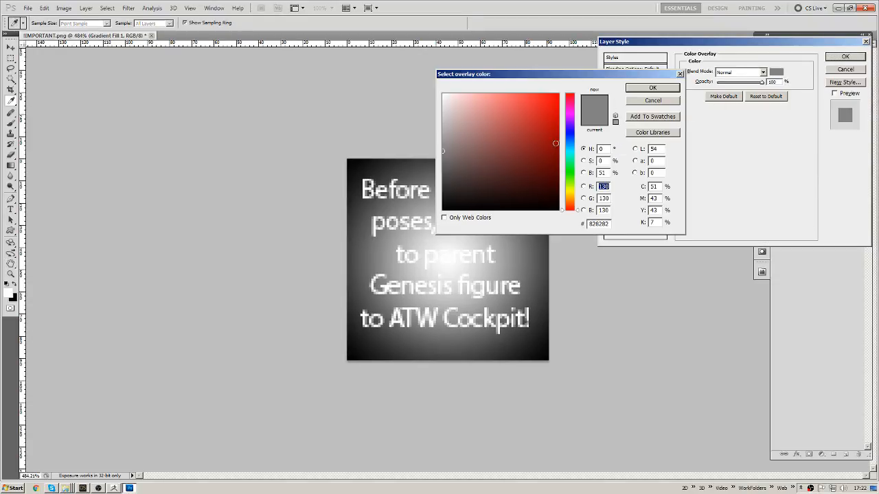
drag(569, 172, 544, 151)
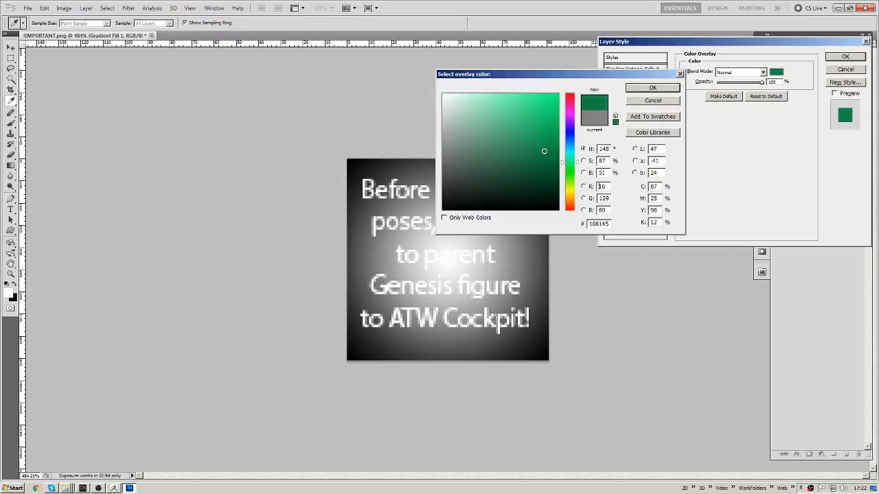
click(652, 87)
click(845, 56)
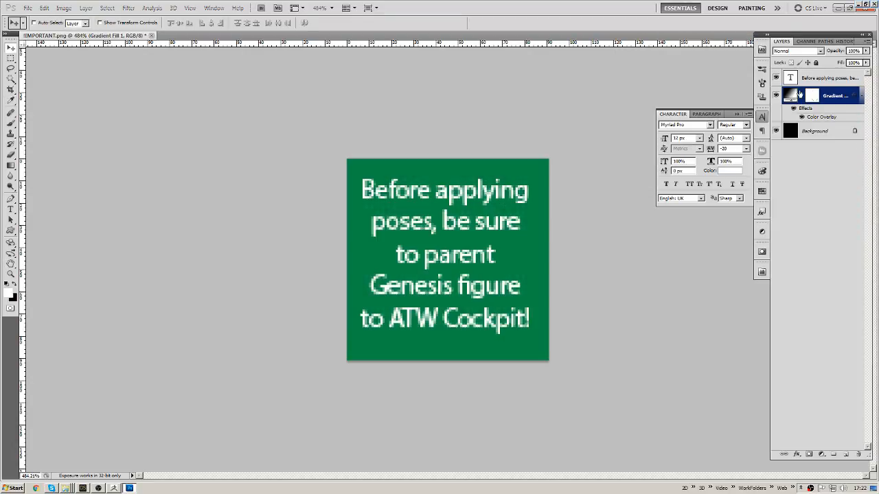
- Set the blend mode of the gradient layer's Color Overlay to Darken
double_click(844, 94)
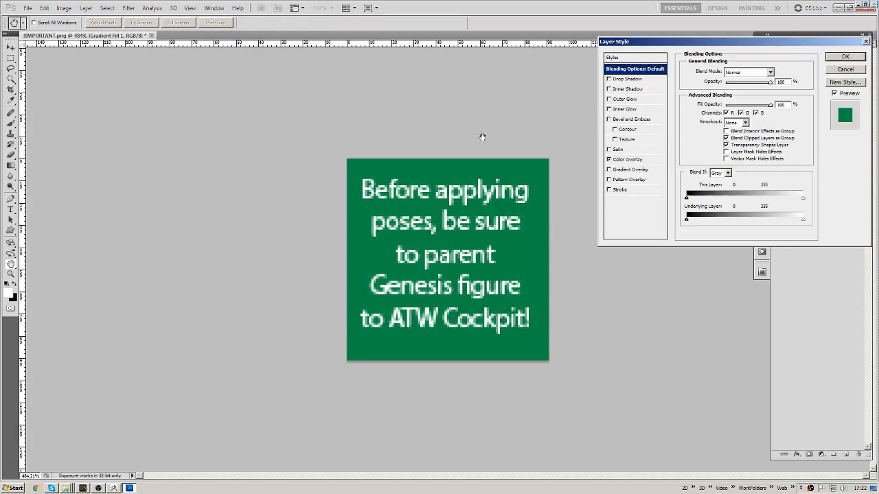
click(628, 159)
click(747, 73)
click(746, 73)
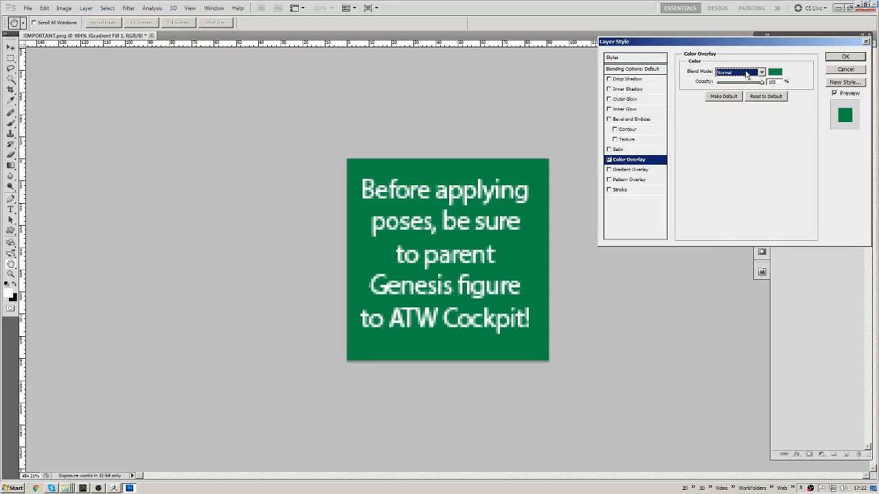
scroll(758, 80, down, 2)
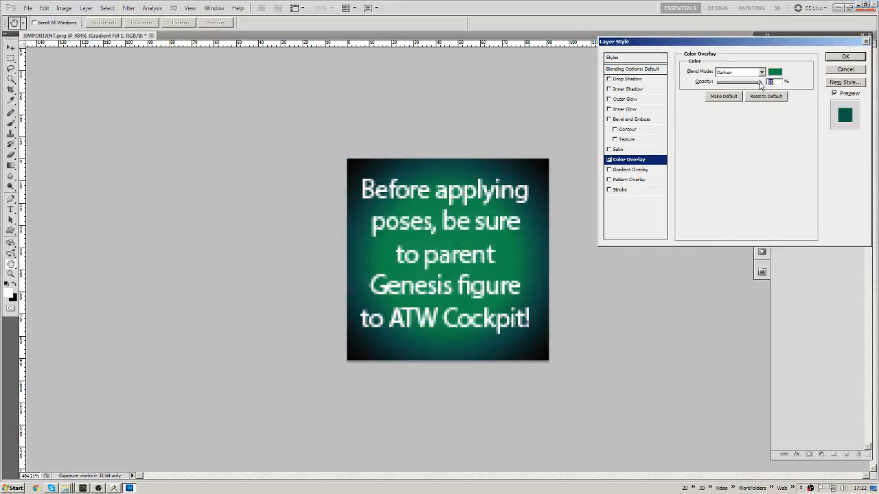
click(845, 56)
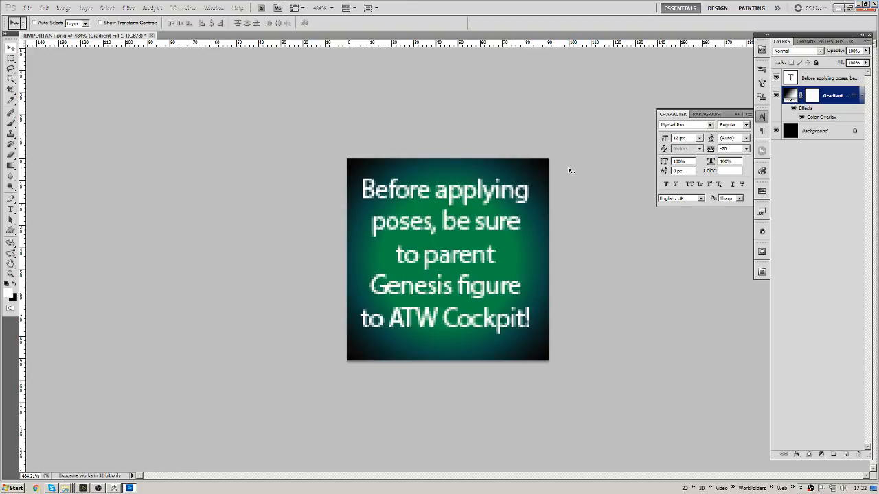
key(ctrl+s)
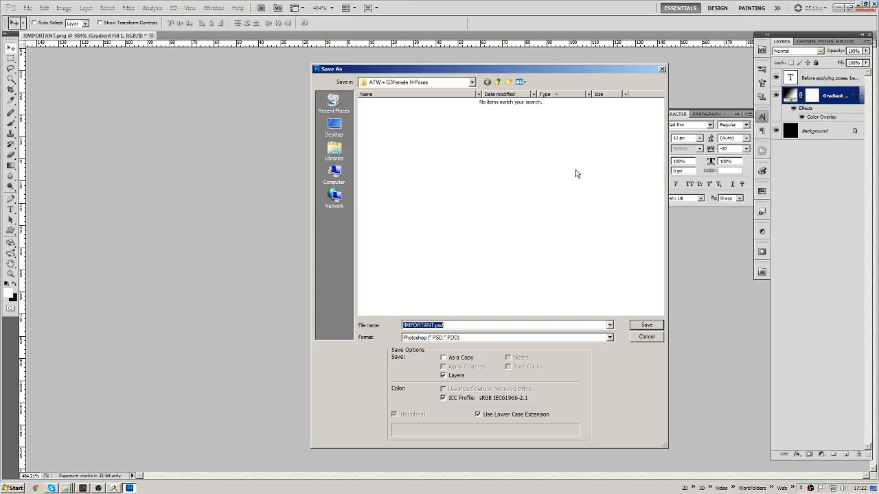
key(Tab)
key(Escape)
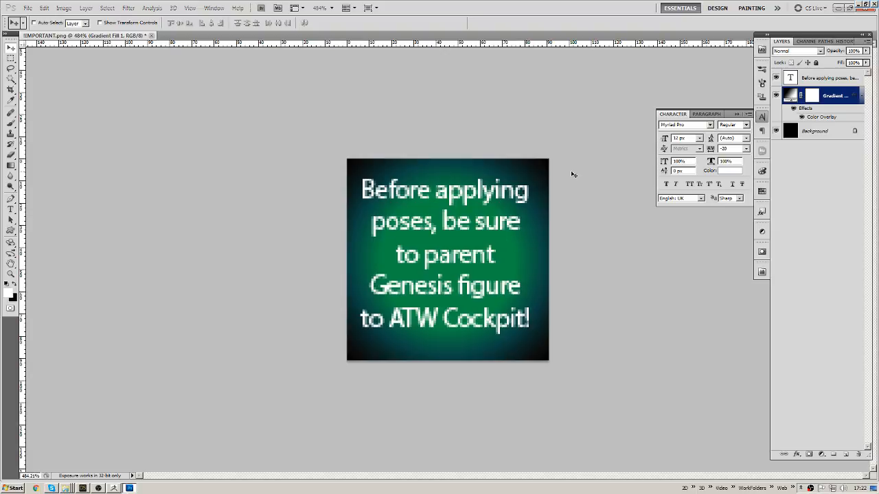
- Merge the thumbnail's visible layers, then switch to DAZ Studio and refresh the ATW + G3Female pose folder
key(ctrl+shift+e)
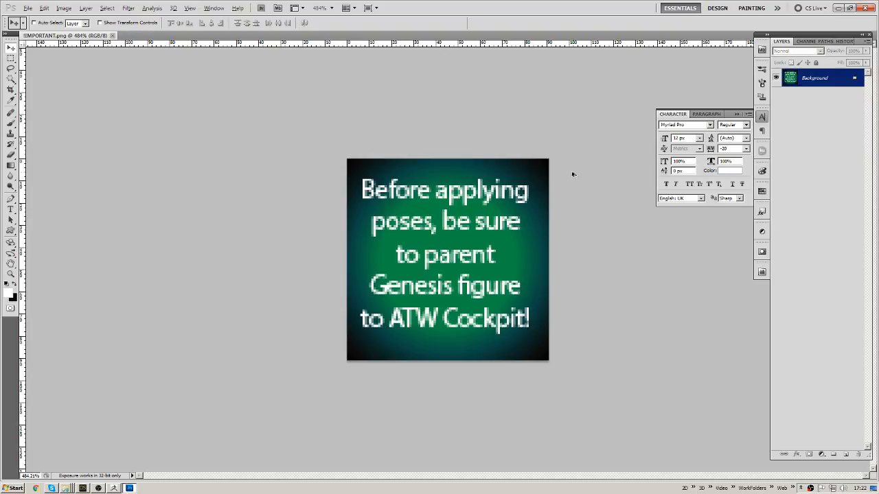
key(alt+Tab)
right_click(210, 252)
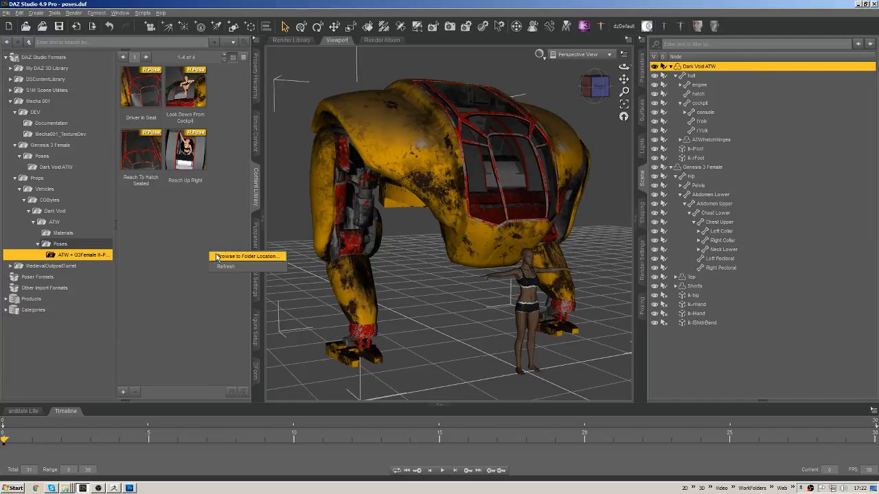
click(237, 266)
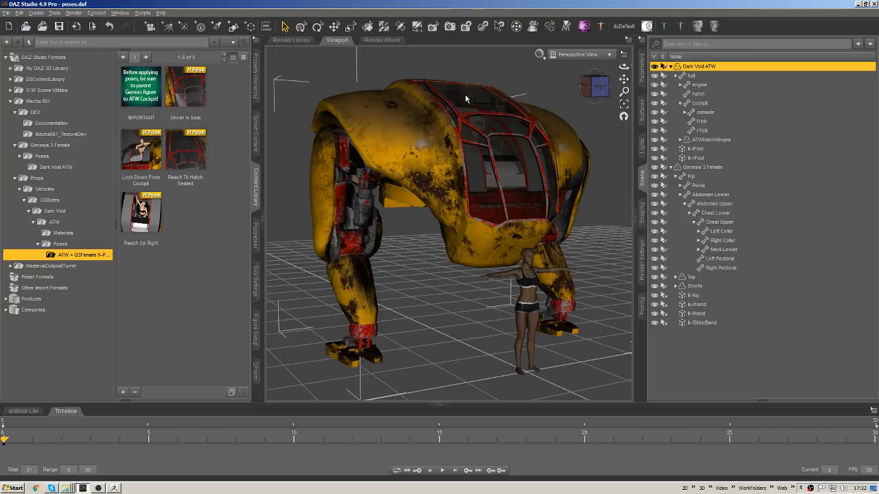
- Parent the Genesis 3 Female figure to the cockpit bone of the Dark Void ATW
click(595, 88)
drag(595, 87, 611, 89)
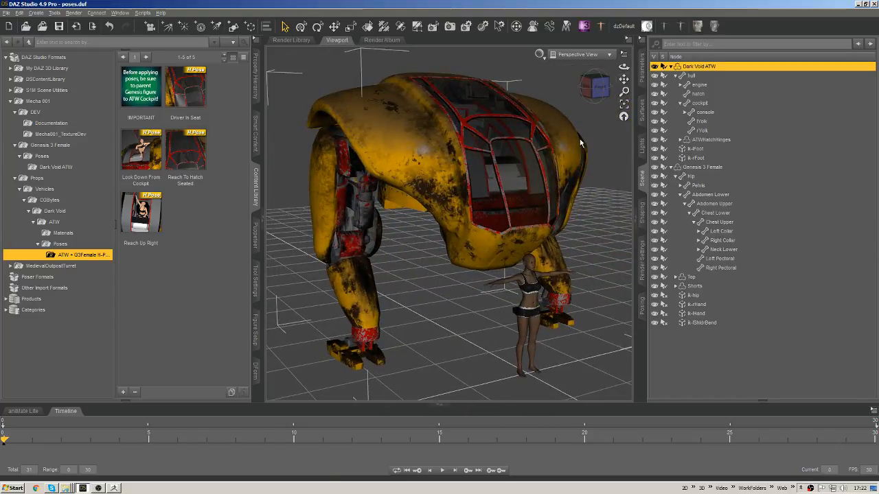
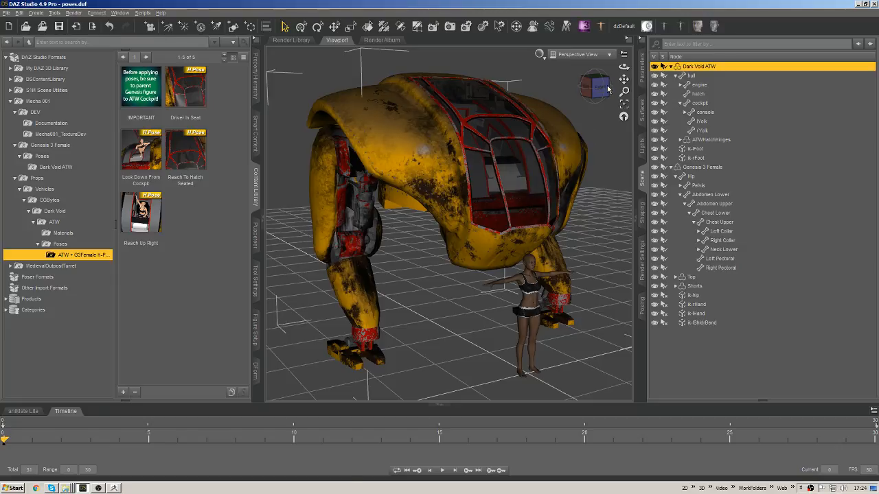
drag(599, 88, 446, 231)
middle_drag(446, 231, 450, 191)
click(718, 168)
middle_drag(529, 215, 532, 220)
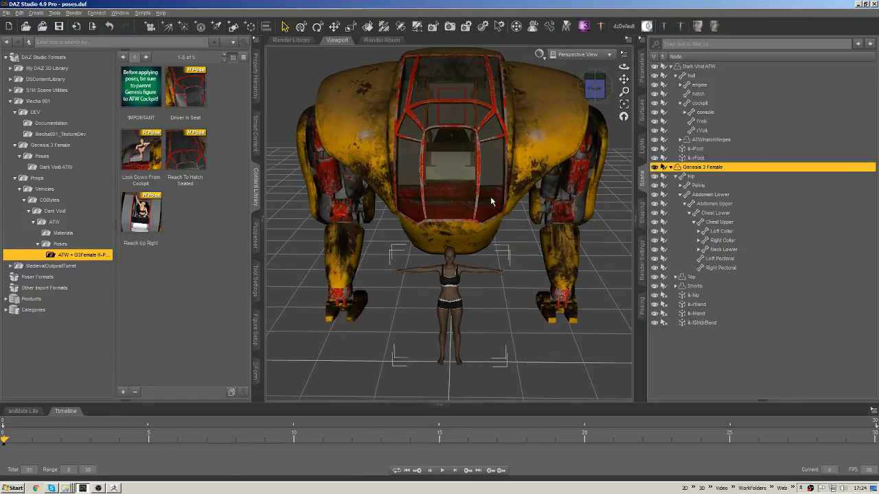
middle_drag(490, 197, 483, 177)
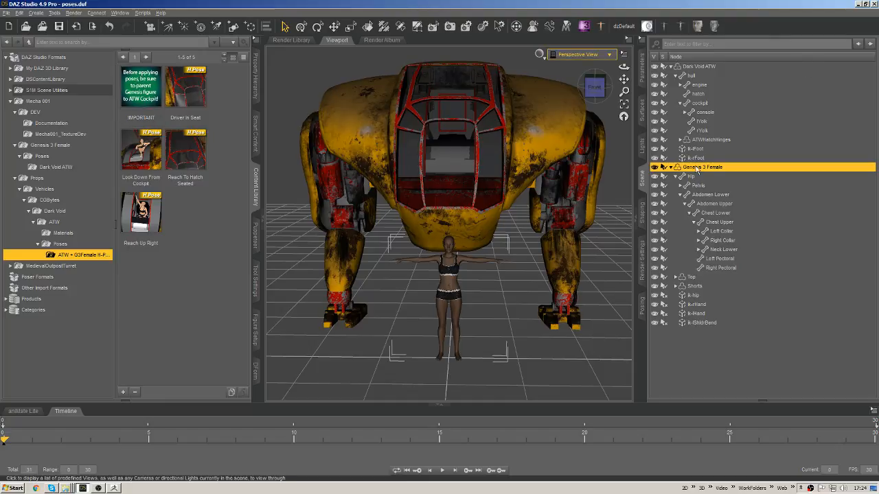
drag(664, 120, 666, 103)
- Select the walker's hatch and rotate it open above the cockpit
middle_drag(552, 180, 581, 225)
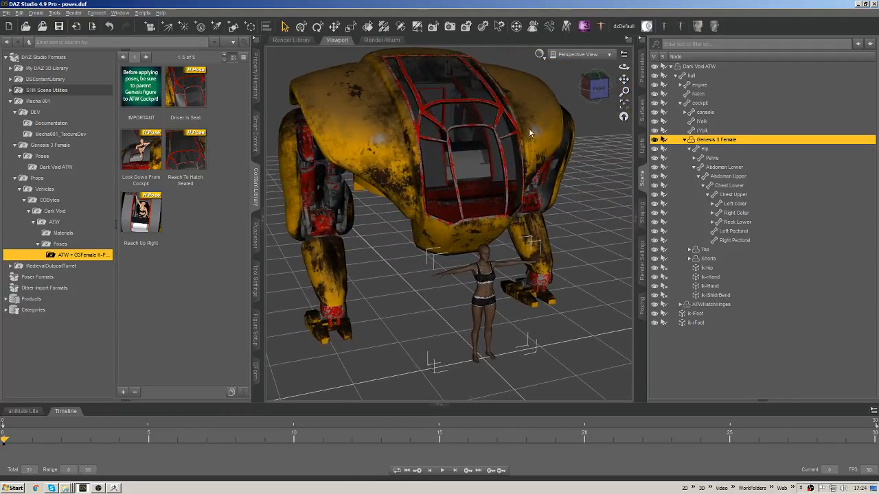
click(497, 129)
click(471, 141)
middle_drag(545, 188, 551, 216)
drag(296, 59, 291, 64)
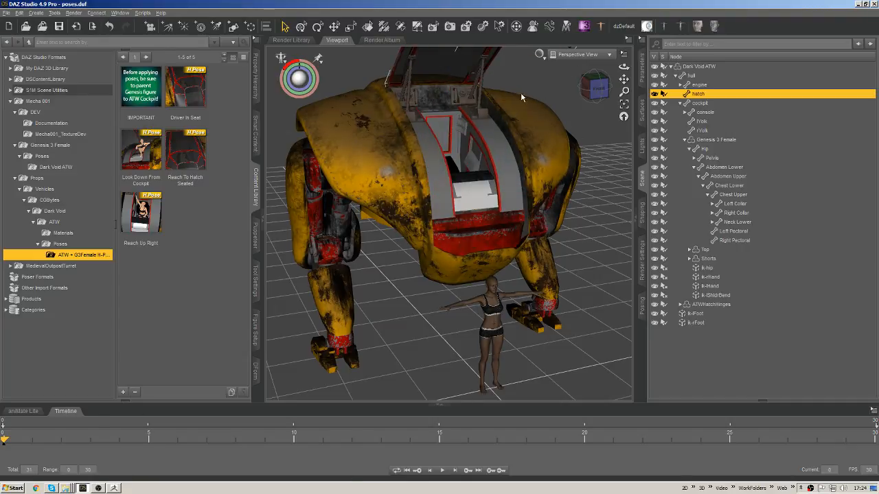
- Select the Genesis 3 Female figure and raise it from the ground into the open cockpit
right_click(491, 321)
click(525, 328)
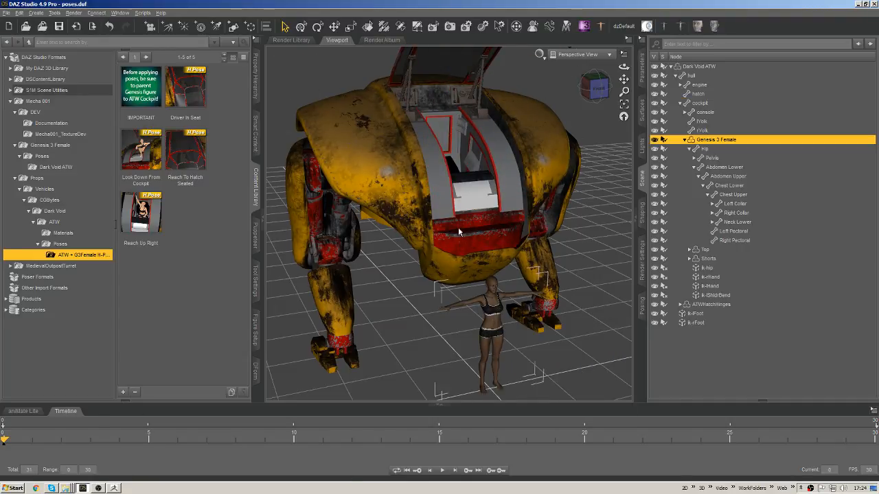
key(ctrl+alt+t)
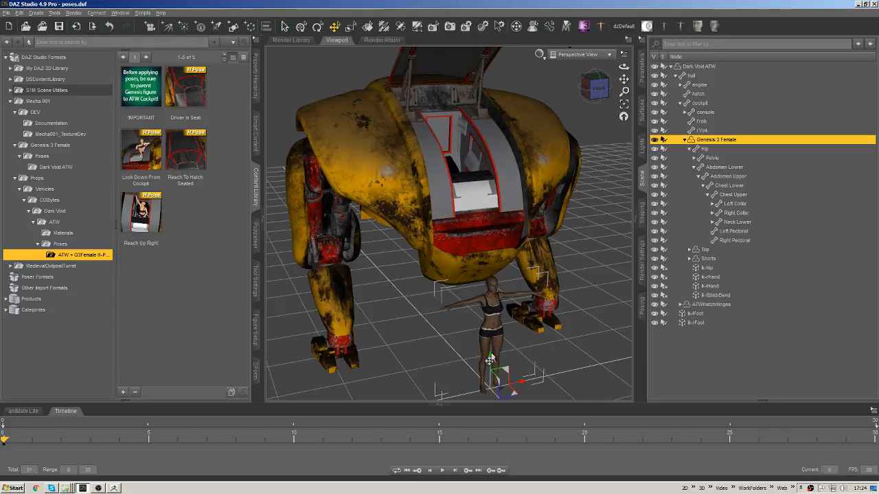
mouse_move(491, 363)
mouse_down()
mouse_move(509, 276)
mouse_move(466, 254)
mouse_up()
key(ctrl+f)
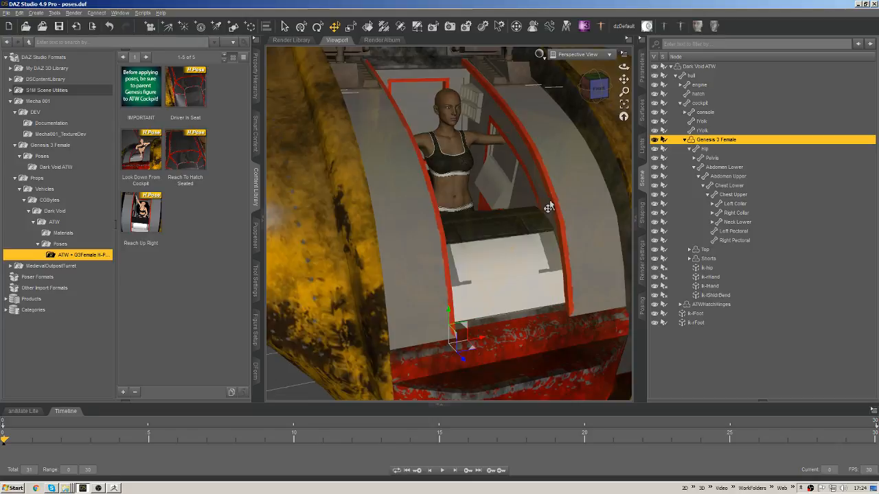
- Collapse the content library pane and examine from several angles how the figure stands in the cockpit
middle_drag(552, 205, 303, 211)
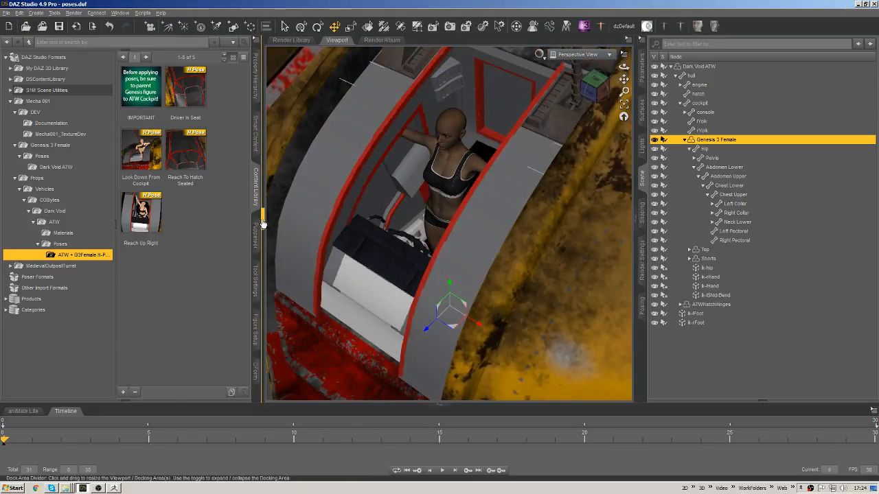
click(264, 222)
middle_drag(396, 215, 412, 206)
scroll(338, 180, up, 6)
middle_drag(418, 357, 422, 368)
drag(343, 321, 361, 336)
middle_drag(405, 282, 310, 262)
scroll(309, 265, down, 5)
middle_drag(427, 267, 516, 46)
scroll(298, 263, down, 3)
middle_drag(298, 263, 394, 269)
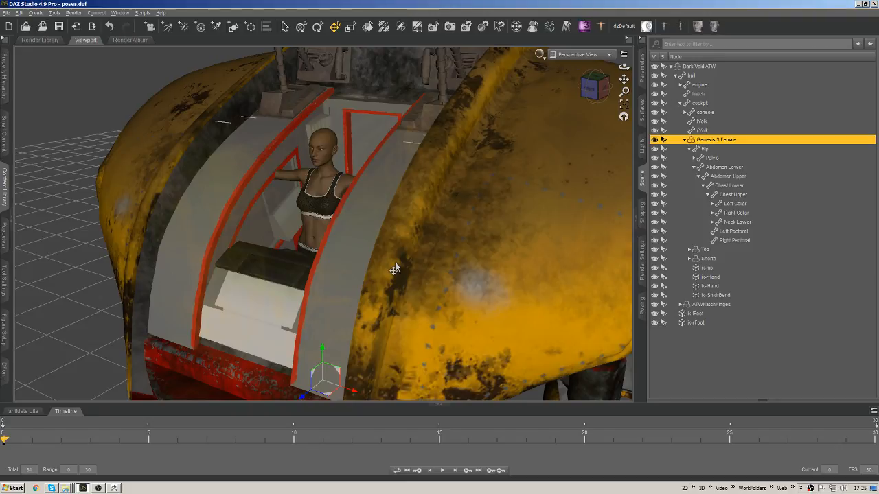
alt+drag(323, 318, 343, 312)
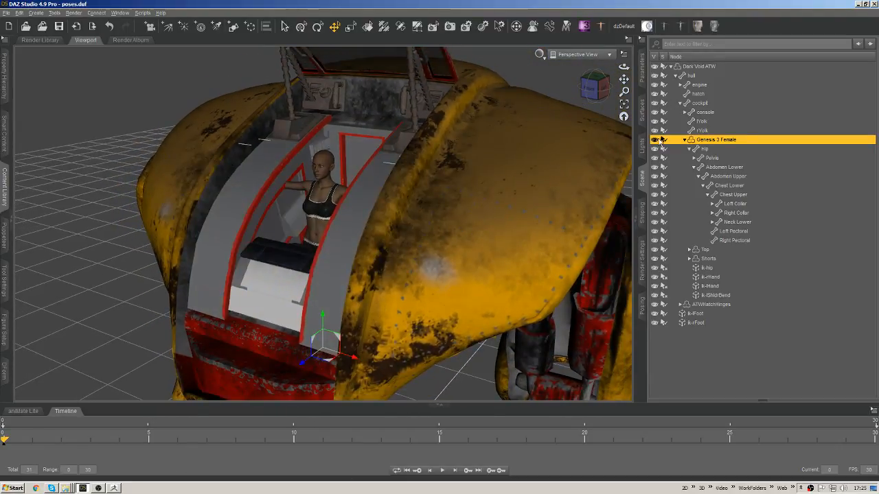
- Hide the walker's hull, hatch and ATWHatchHinges while keeping the cockpit shown around the figure
click(701, 131)
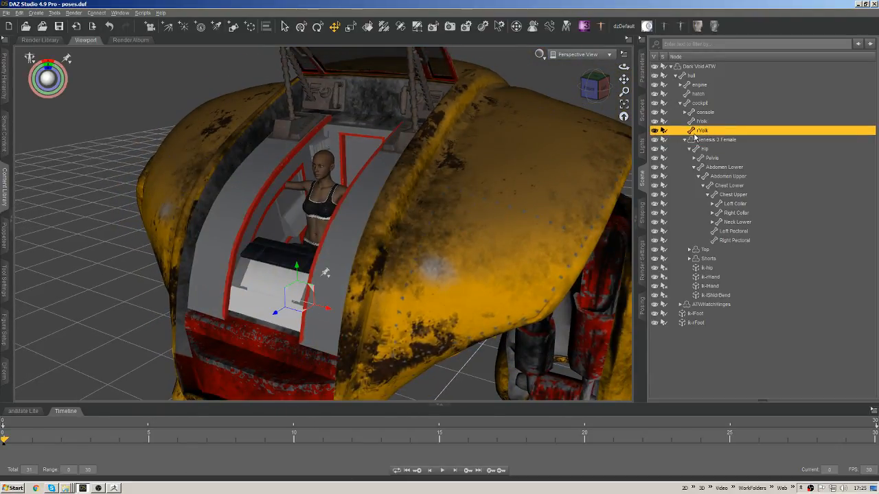
alt+drag(466, 277, 554, 232)
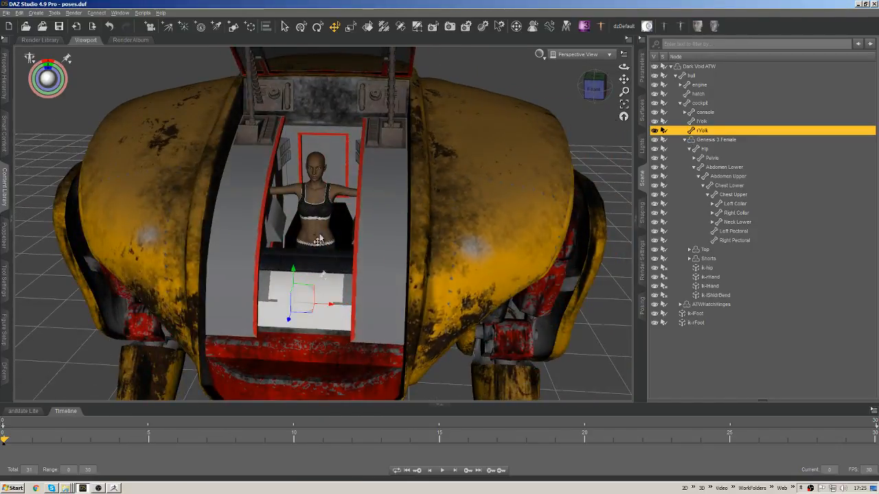
alt+drag(320, 239, 408, 262)
middle_drag(427, 236, 372, 256)
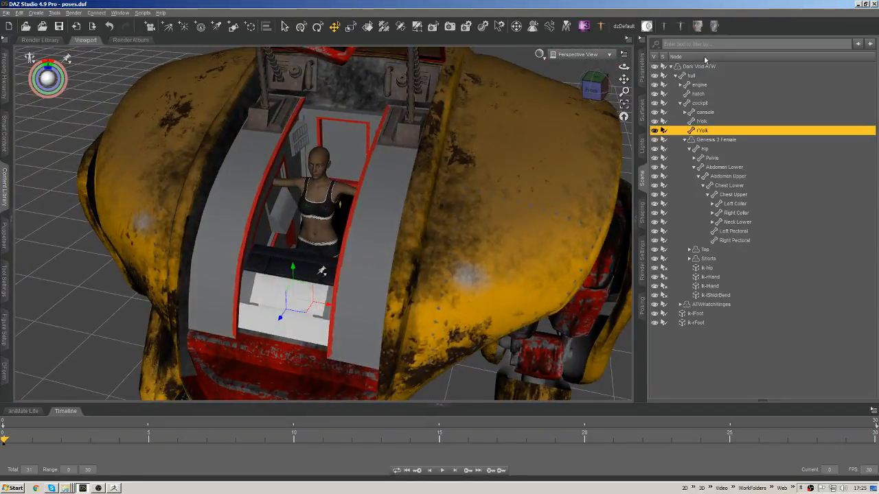
click(654, 103)
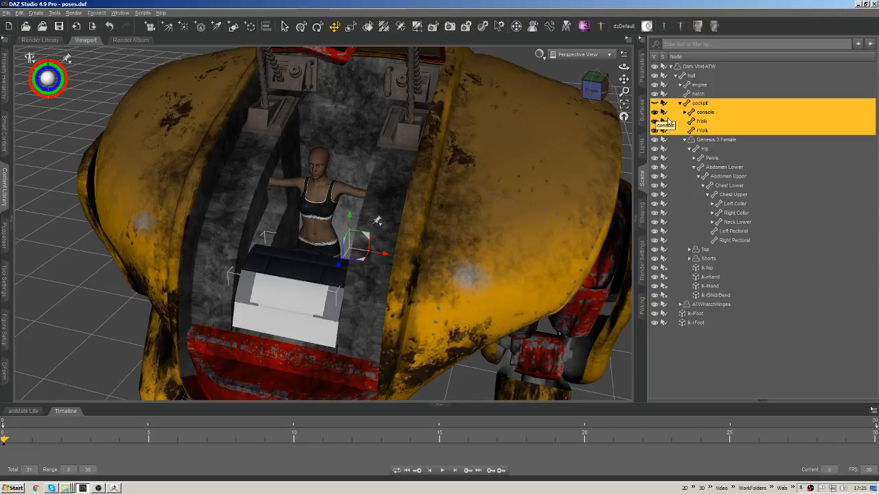
click(655, 94)
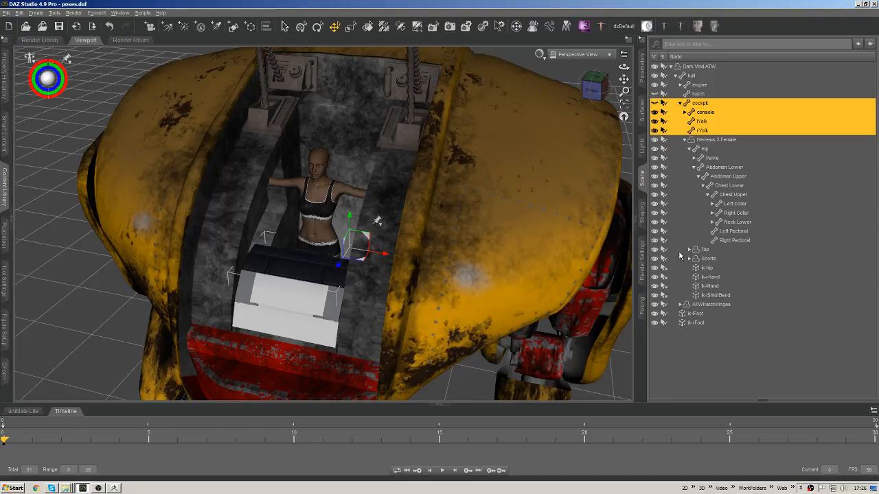
click(655, 304)
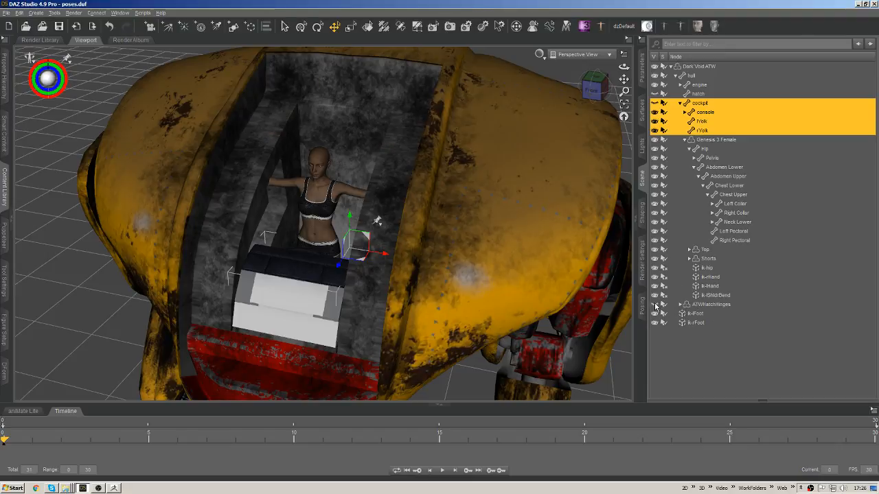
click(655, 75)
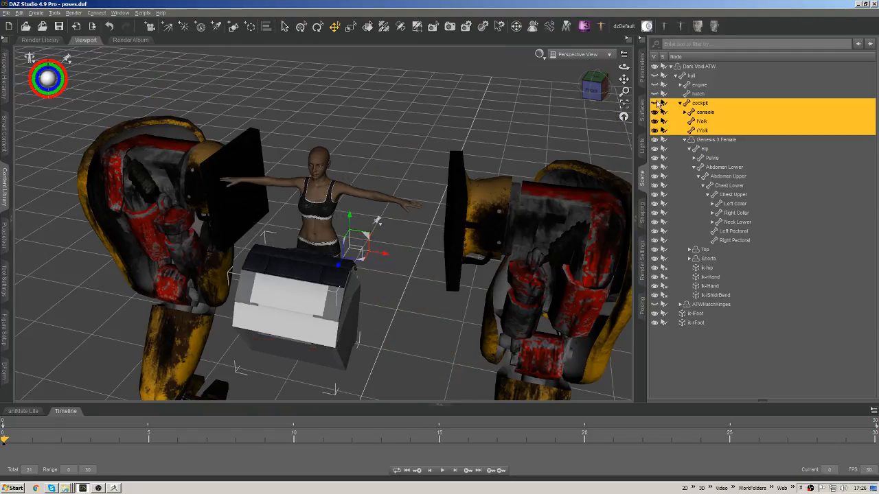
click(654, 103)
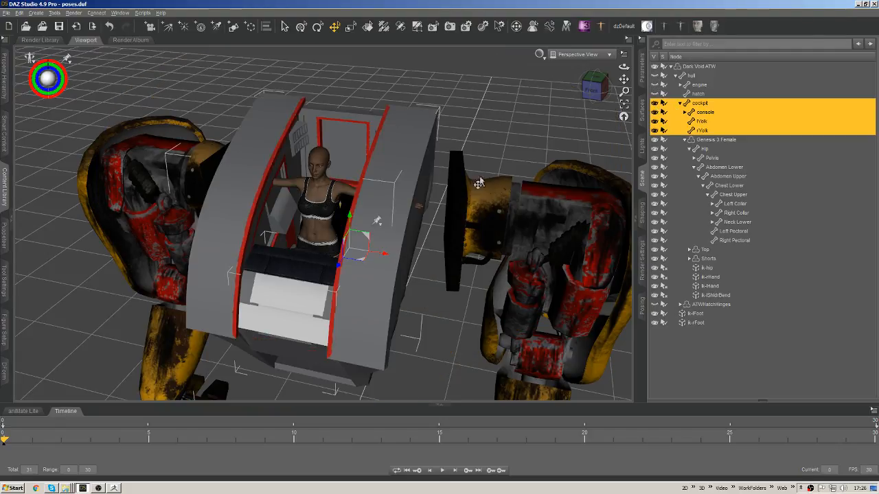
- Select both engine joints of the walker, lEngineJoint and rEngineJoint
alt+drag(479, 182, 411, 227)
alt+drag(280, 214, 426, 192)
alt+drag(339, 244, 347, 230)
mouse_move(332, 264)
alt+mouse_down()
mouse_move(364, 251)
mouse_move(348, 263)
alt+mouse_up()
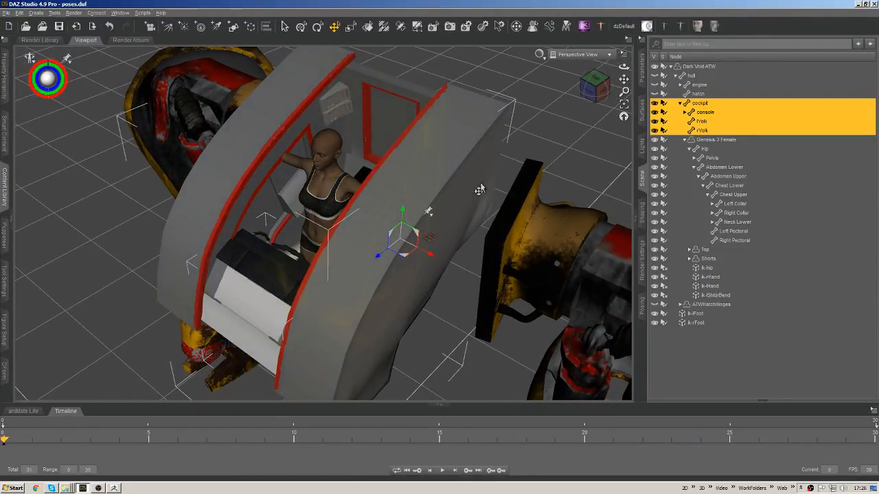
alt+drag(555, 219, 514, 213)
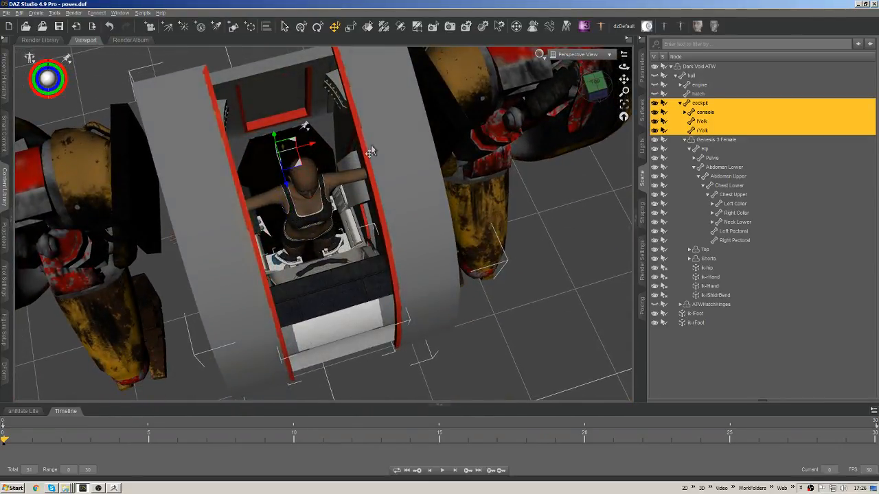
alt+drag(500, 287, 497, 285)
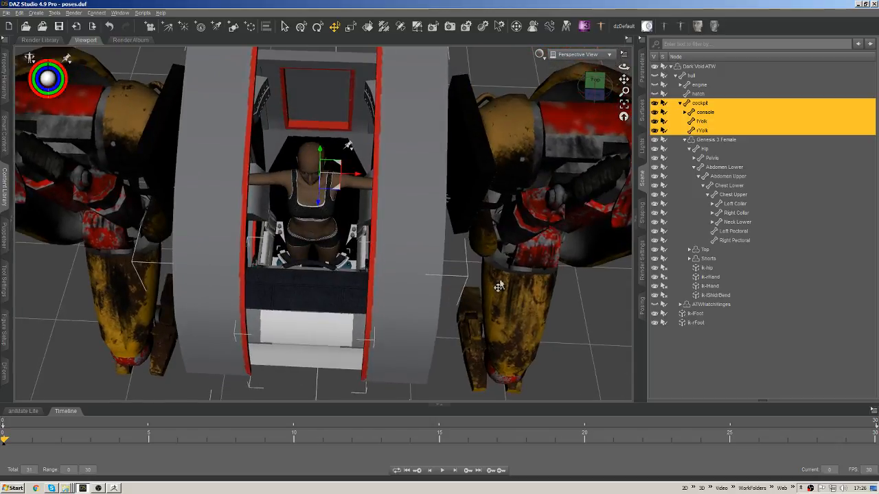
click(502, 148)
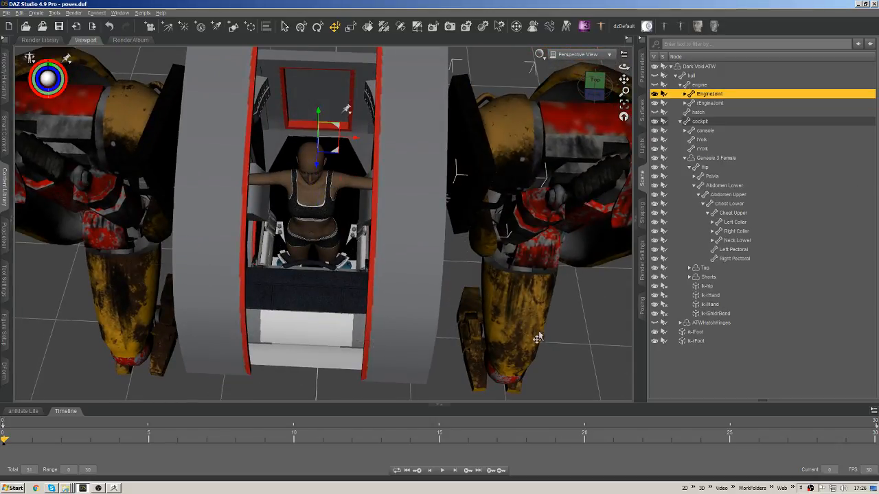
alt+drag(538, 333, 424, 243)
ctrl+alt+drag(524, 274, 435, 235)
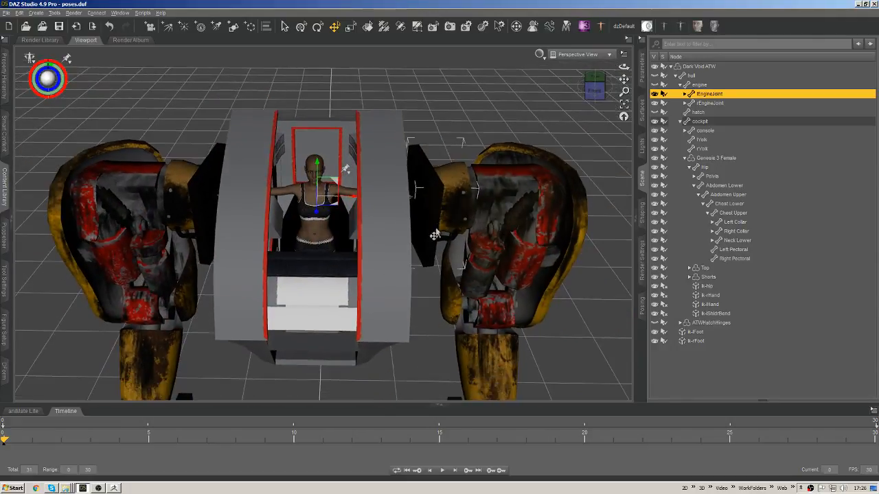
ctrl+alt+right_drag(435, 235, 456, 208)
mouse_move(317, 256)
ctrl+alt+mouse_down()
mouse_move(374, 264)
mouse_move(331, 258)
ctrl+alt+mouse_up()
ctrl+click(228, 197)
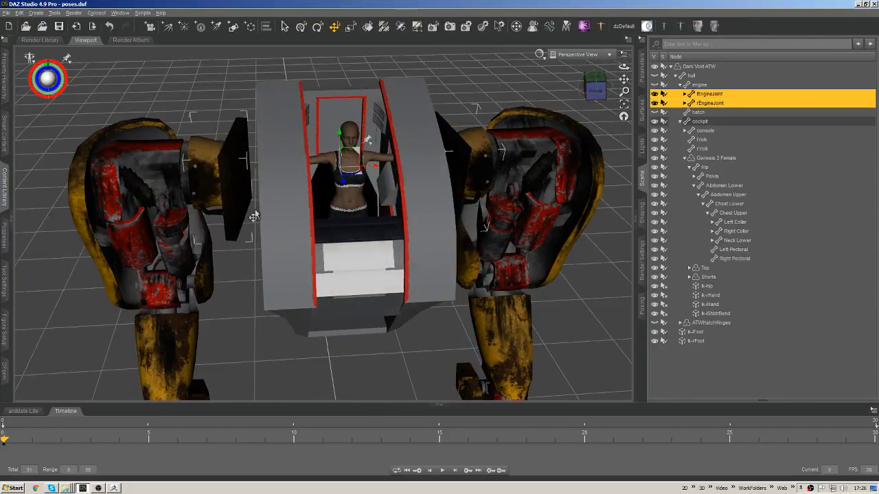
- Extend the selection of both engine joints to all of their child nodes
right_click(346, 335)
click(483, 10)
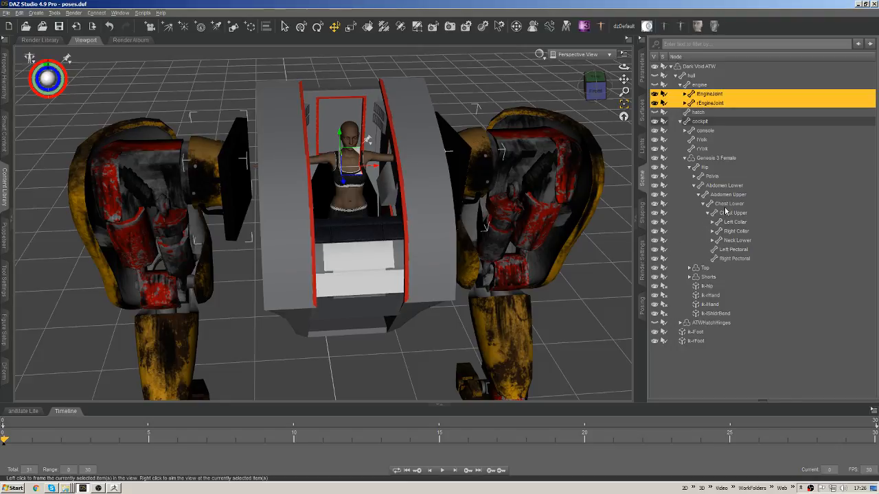
scroll(490, 319, down, 5)
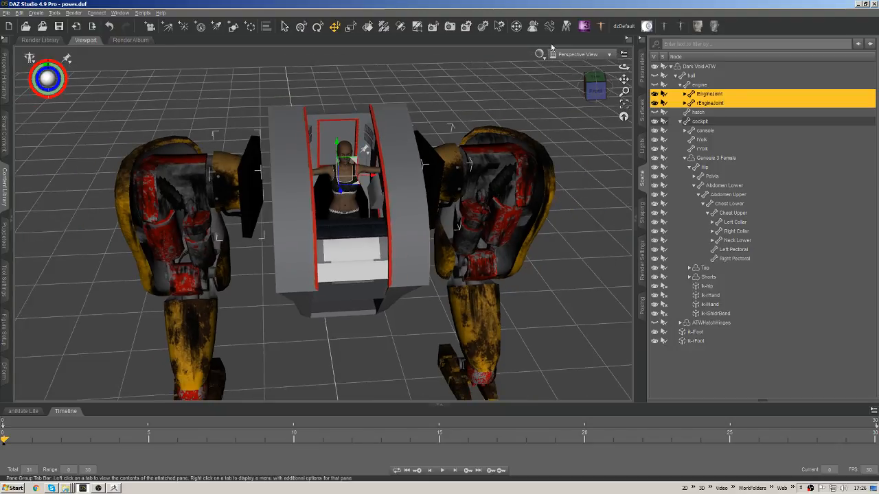
scroll(424, 281, up, 5)
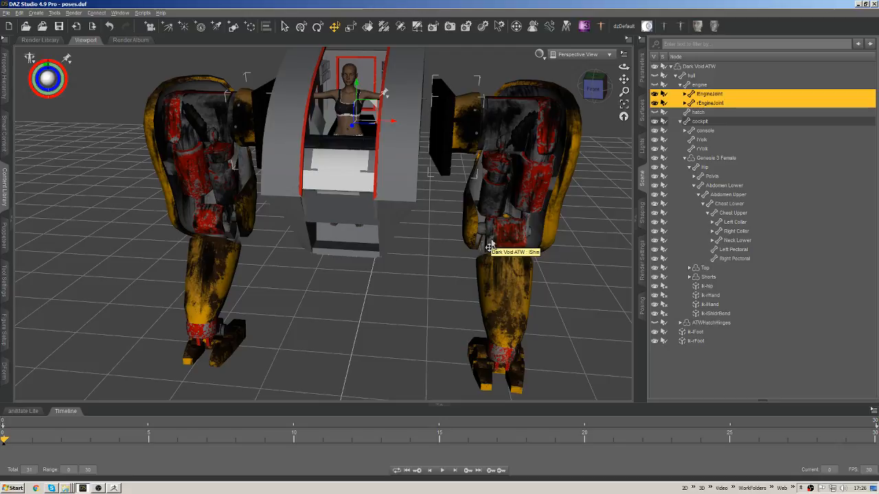
middle_drag(401, 226, 492, 187)
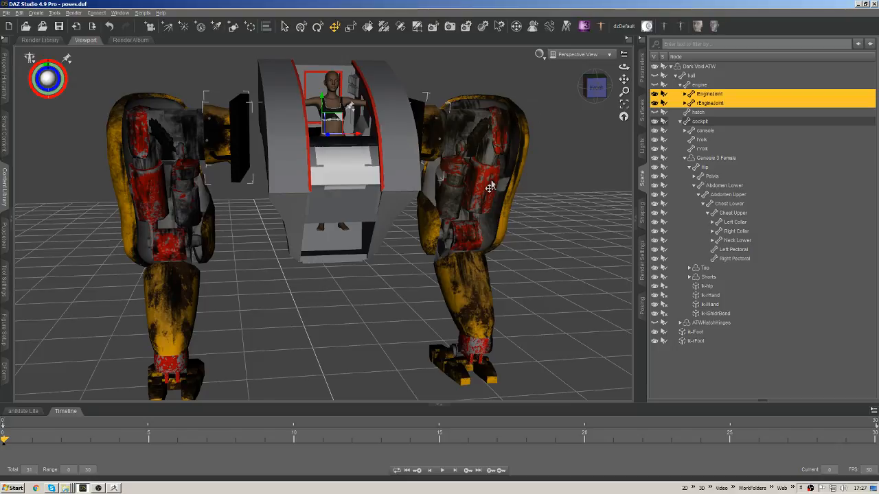
key(ctrl+shift+c)
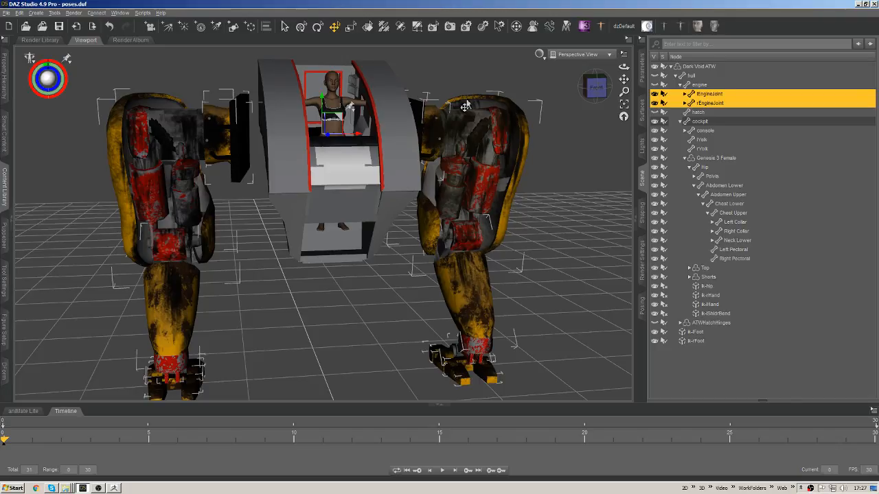
- Expand lEngineJoint in the hierarchy, reselect both engine joints and add all their children to the selection
click(685, 94)
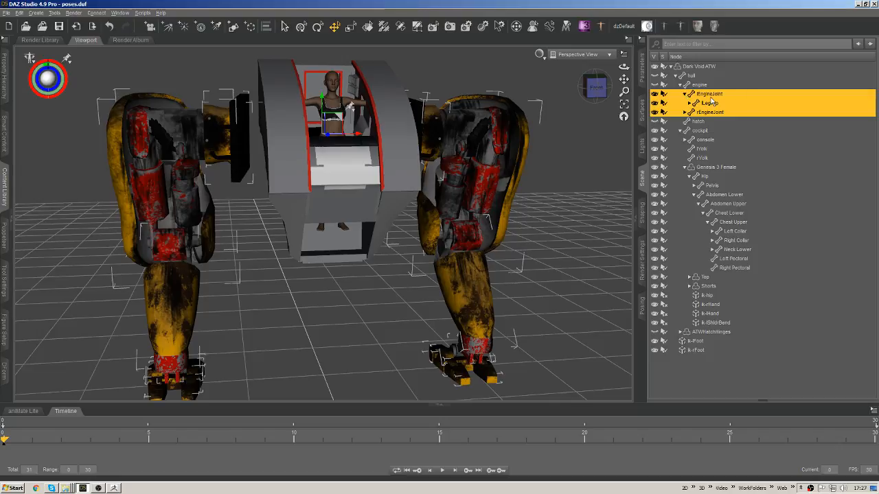
double_click(693, 94)
key(Return)
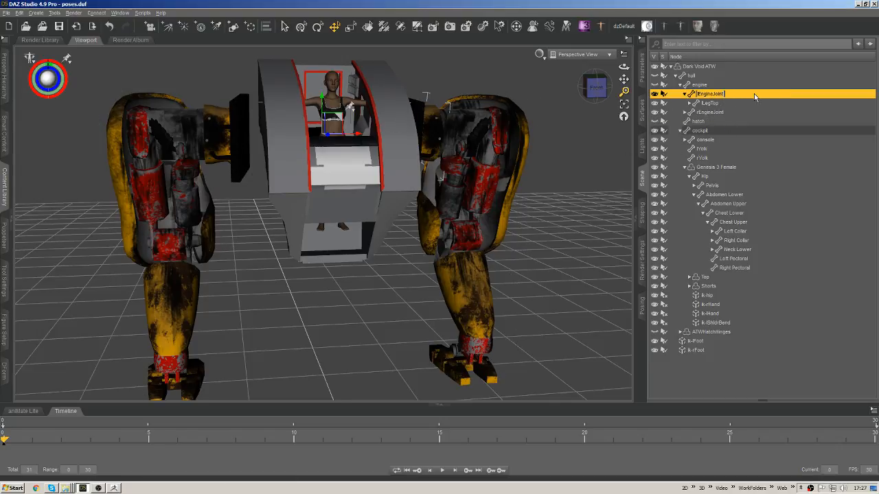
double_click(740, 95)
click(714, 112)
ctrl+click(729, 96)
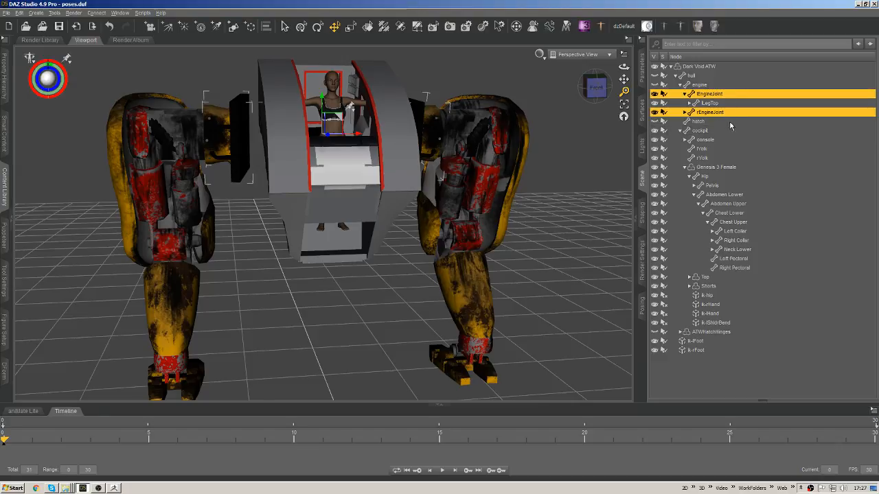
right_click(742, 95)
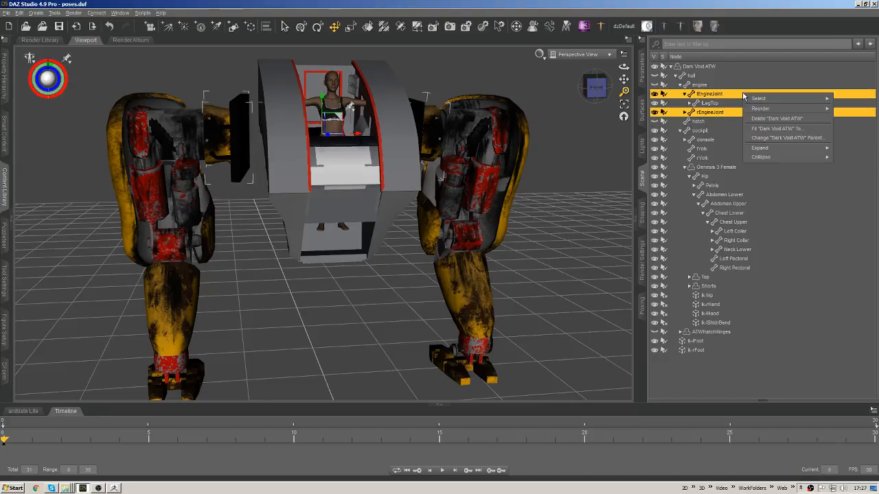
mouse_move(771, 99)
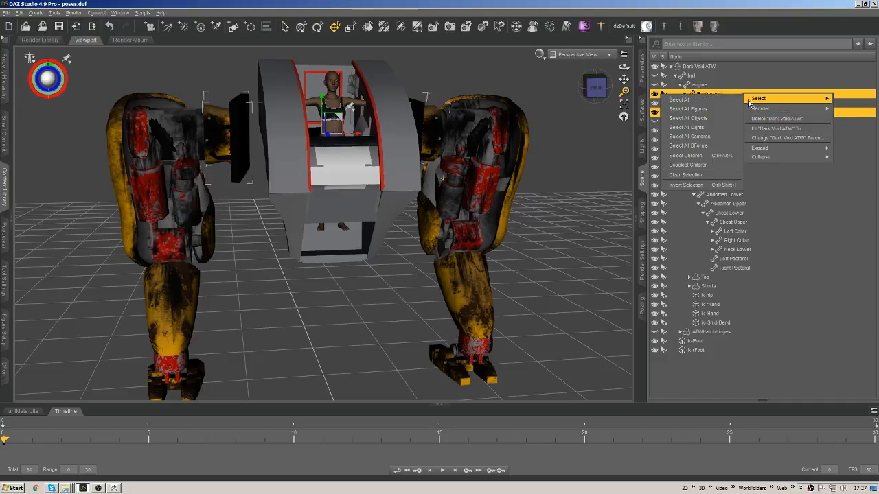
click(723, 156)
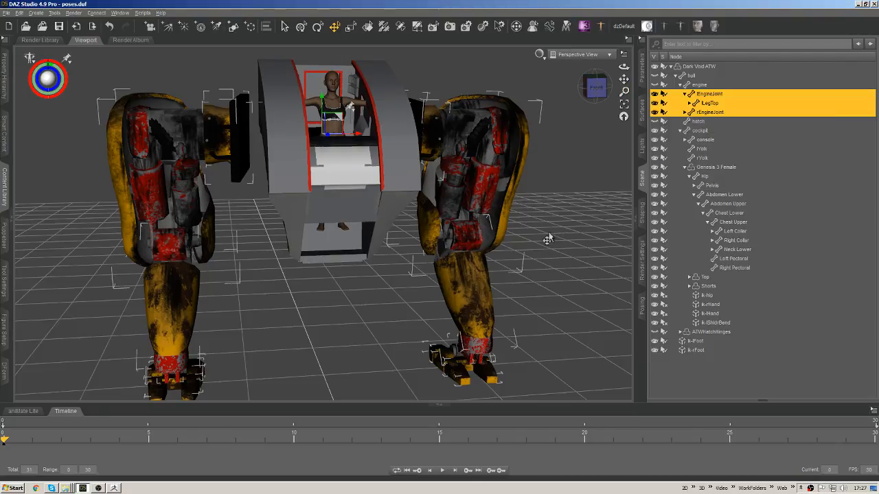
- Select every listed leg node from lEngineJoint to lPistonTop in the parameters and turn Visible off for all of them
click(645, 78)
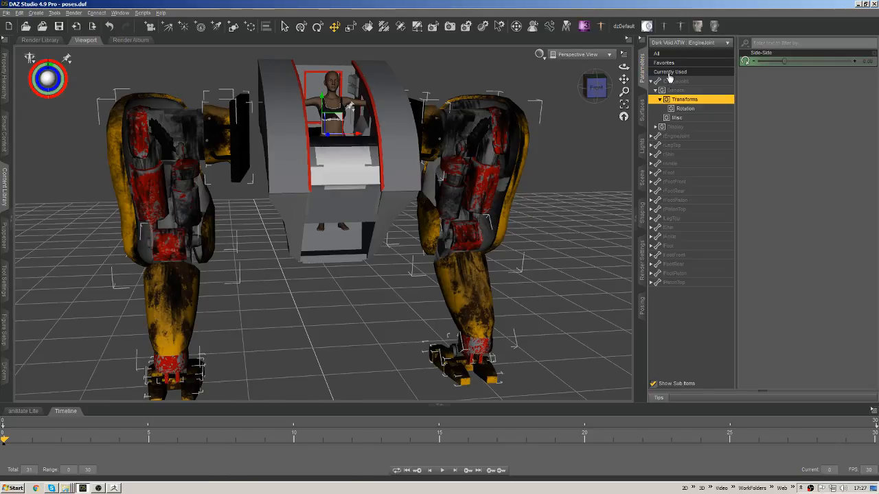
click(666, 81)
click(651, 81)
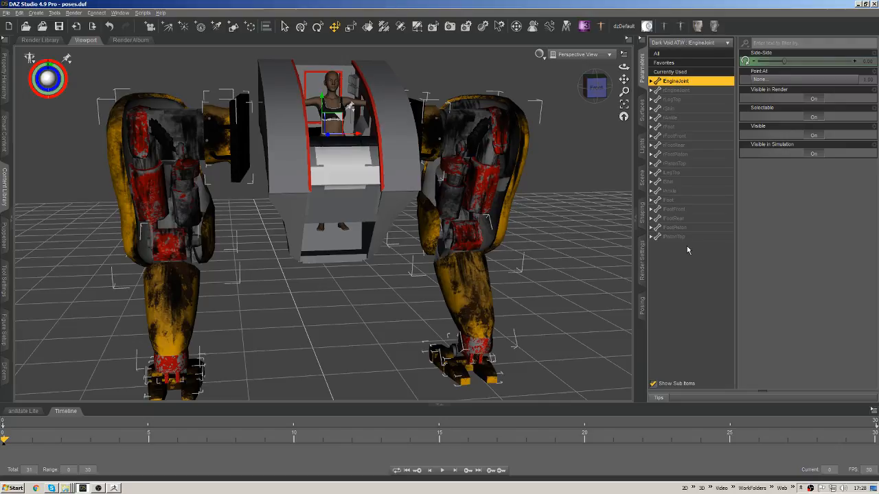
key(shift+Down)
key(shift+Down)
key(shift+Down)
key(shift+Down)
key(shift+Down)
key(shift+Down)
key(shift+Down)
key(shift+Down)
key(shift+Down)
key(shift+Down)
key(shift+Down)
key(shift+Down)
key(shift+Down)
key(shift+Down)
key(shift+Down)
key(shift+Down)
key(shift+Down)
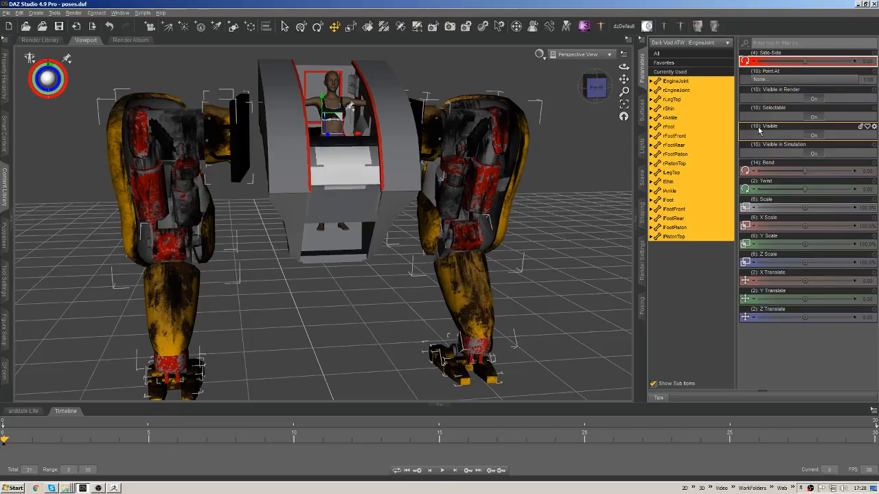
click(812, 136)
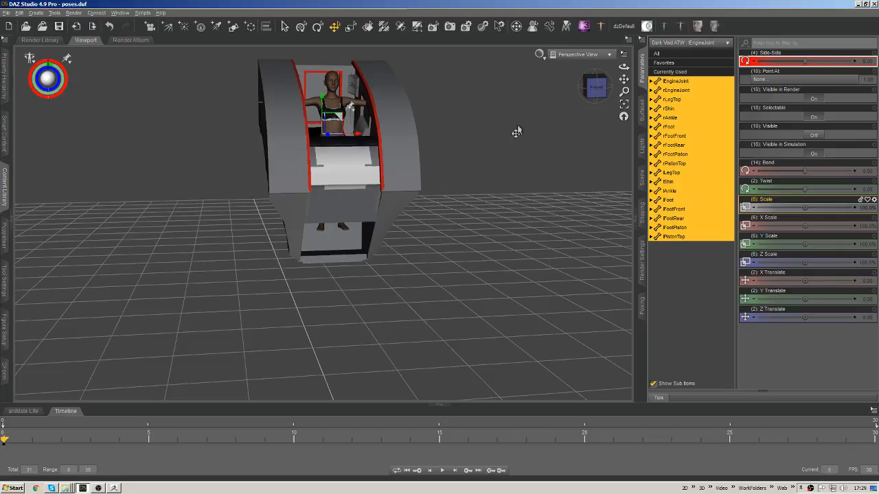
- Select the whole Genesis 3 Female and lower it onto the cockpit floor, at a Y Translate of about 169
alt+drag(524, 169, 509, 70)
alt+drag(343, 226, 472, 232)
alt+drag(455, 130, 412, 146)
middle_drag(295, 158, 388, 234)
click(330, 235)
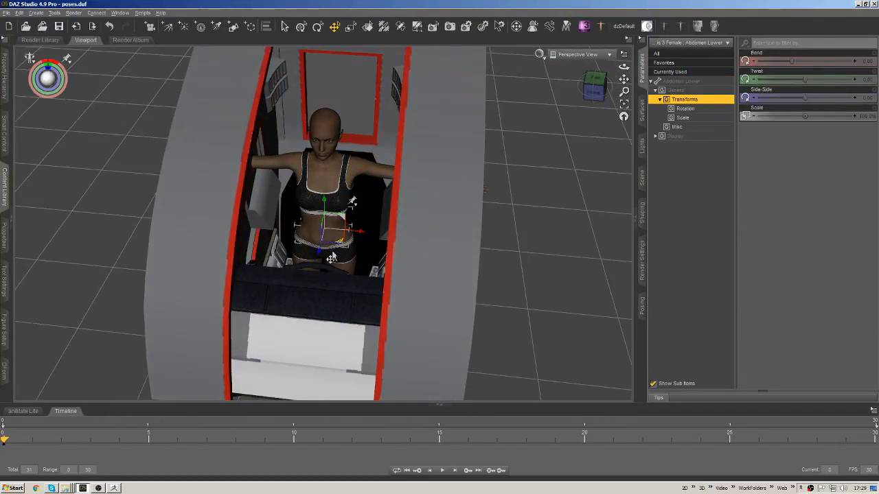
middle_drag(330, 236, 320, 89)
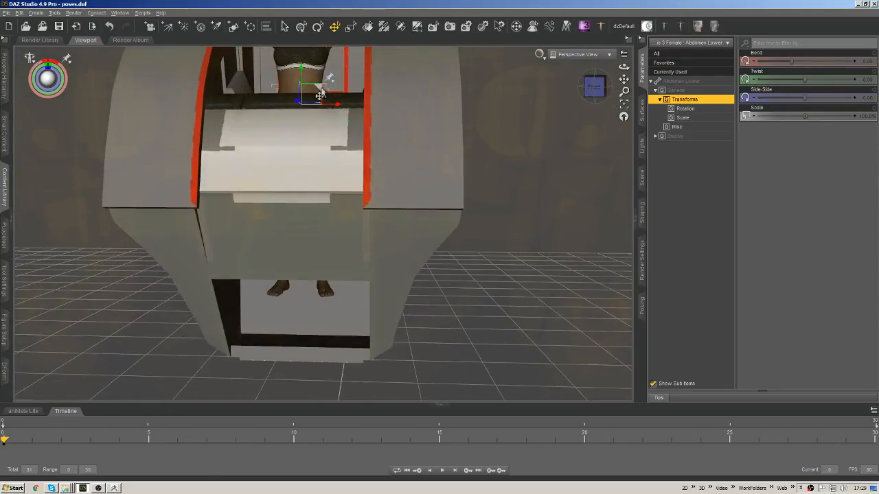
right_click(315, 74)
click(343, 91)
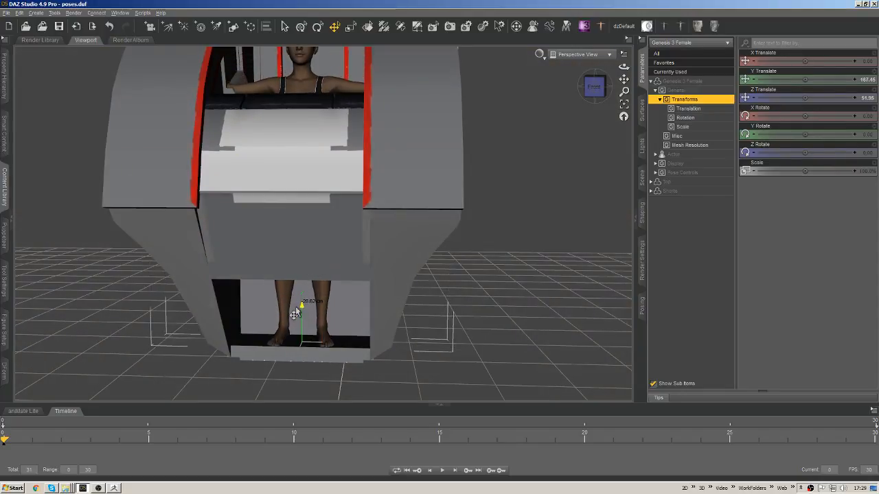
drag(294, 313, 295, 304)
middle_drag(353, 165, 405, 206)
middle_drag(343, 280, 369, 256)
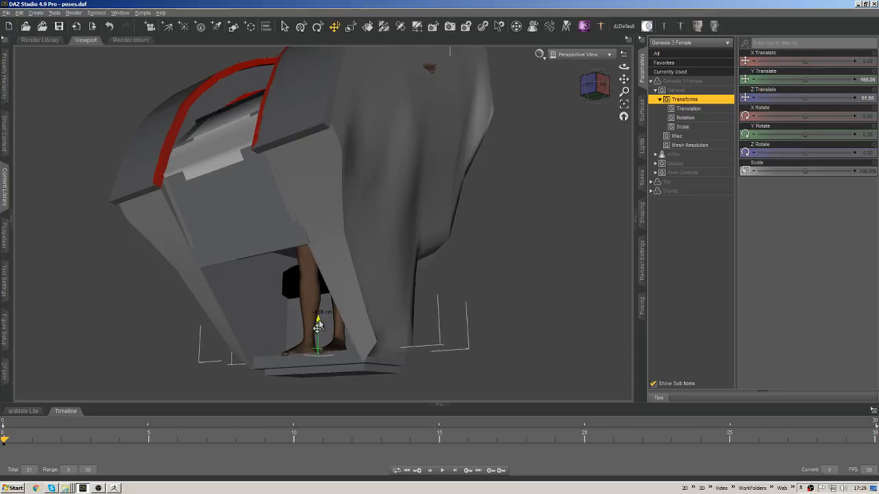
drag(320, 323, 320, 321)
middle_drag(289, 189, 510, 285)
middle_drag(361, 273, 350, 329)
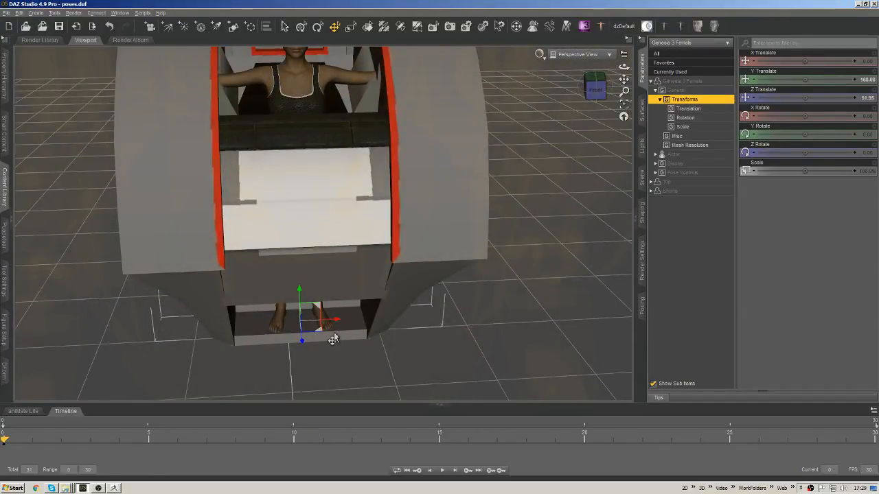
- Select the figure's left and right feet and enable Pin Translation and Pin Rotation on both
middle_drag(234, 177, 336, 270)
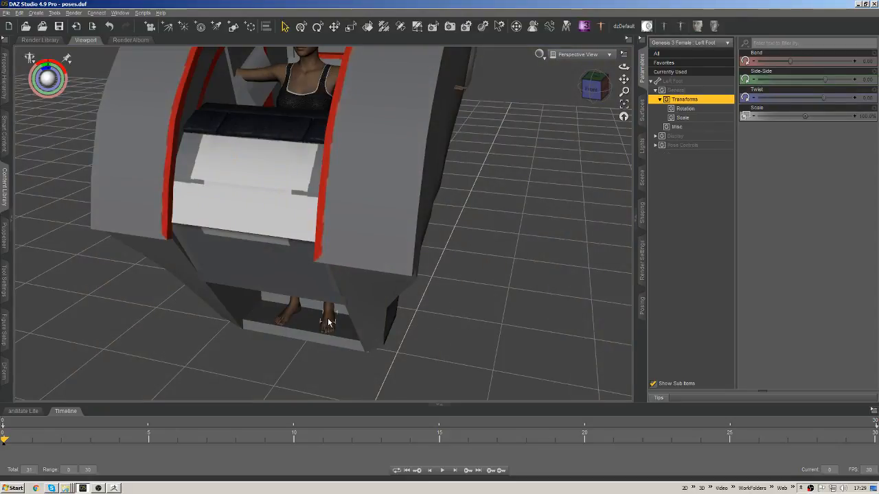
click(290, 308)
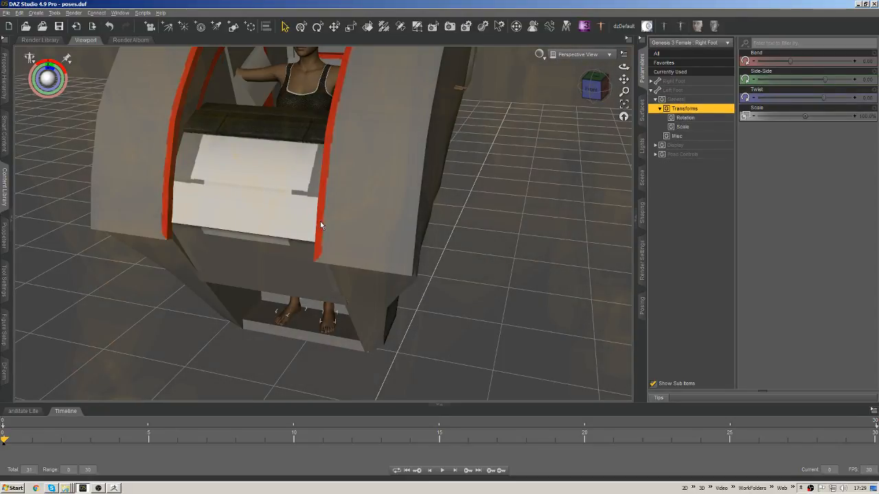
middle_drag(320, 221, 364, 201)
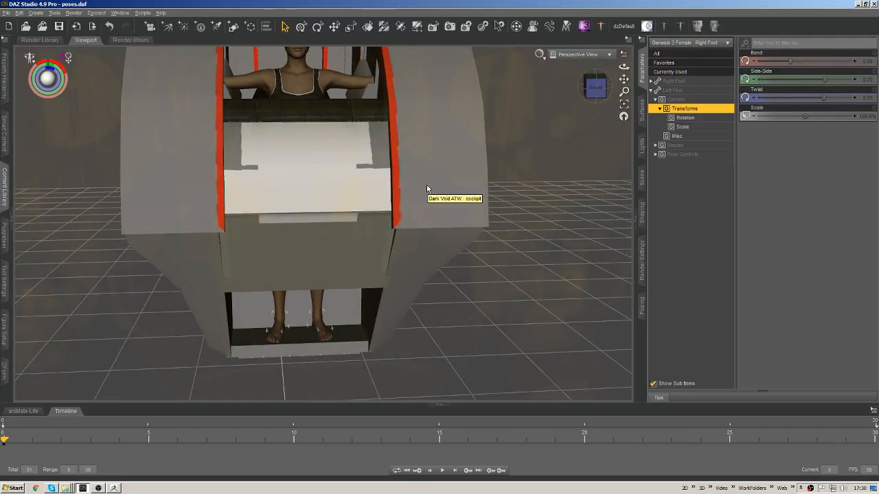
click(67, 58)
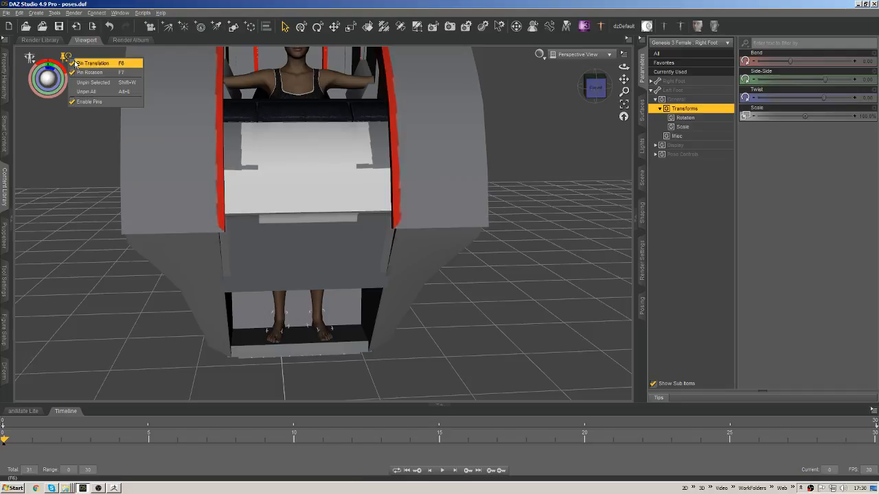
click(64, 58)
click(322, 332)
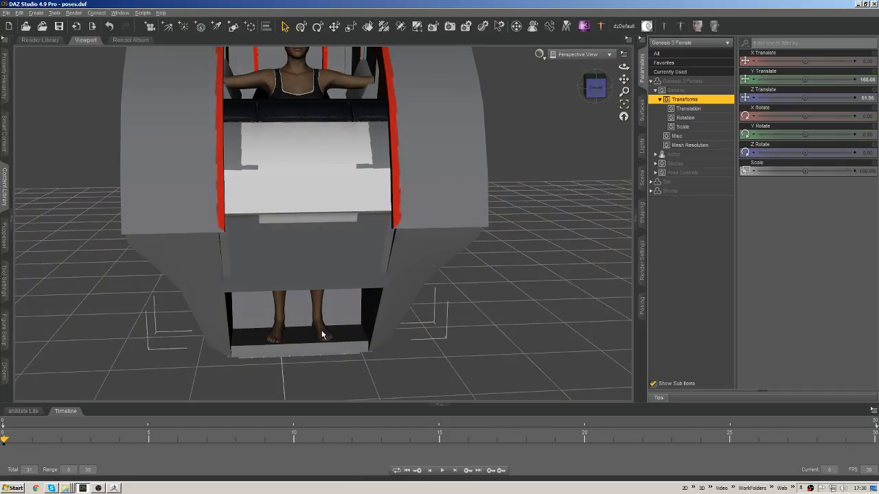
click(321, 333)
ctrl+click(277, 324)
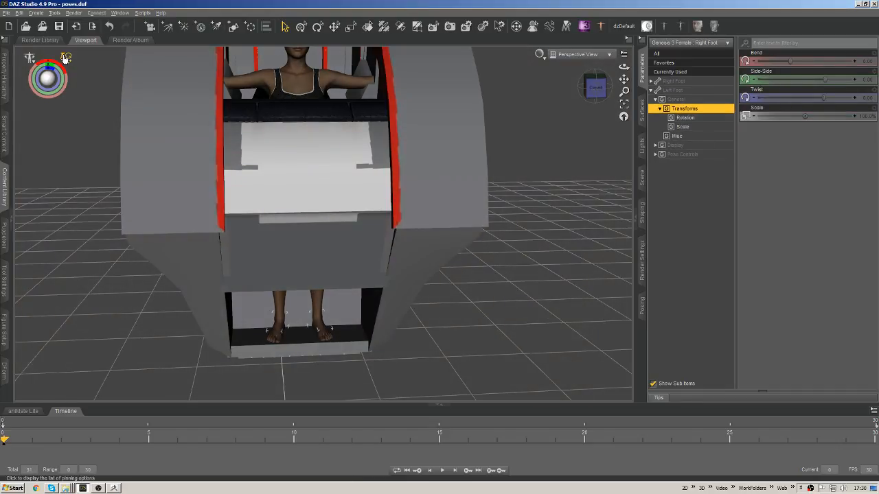
click(65, 59)
click(121, 13)
click(66, 60)
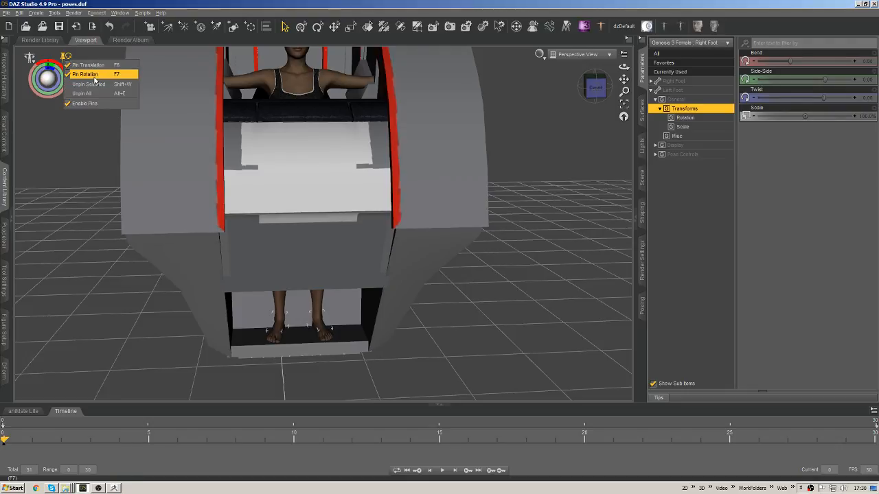
- Select the figure's Hip and move it back and down, to a Z Translate of about -40 and a Y Translate of about -23
middle_drag(348, 303, 465, 281)
click(679, 43)
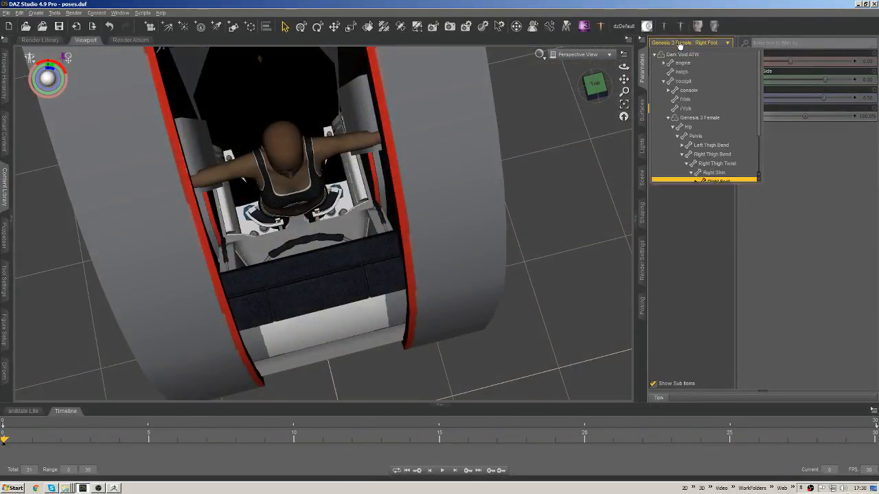
click(696, 147)
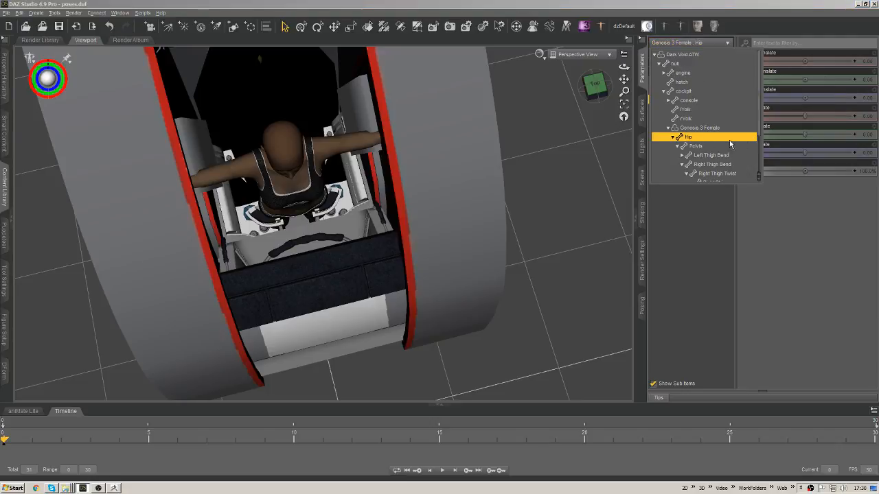
middle_drag(362, 191, 375, 167)
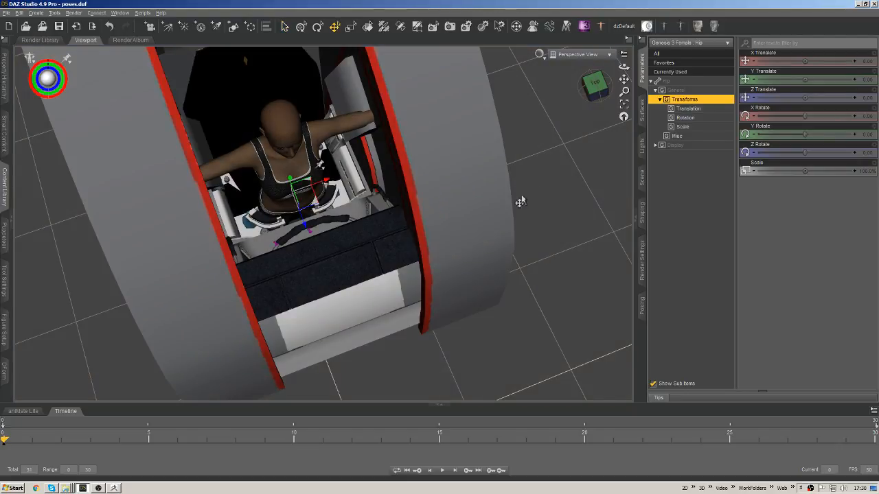
middle_drag(519, 201, 489, 272)
drag(331, 242, 296, 242)
middle_drag(339, 218, 259, 170)
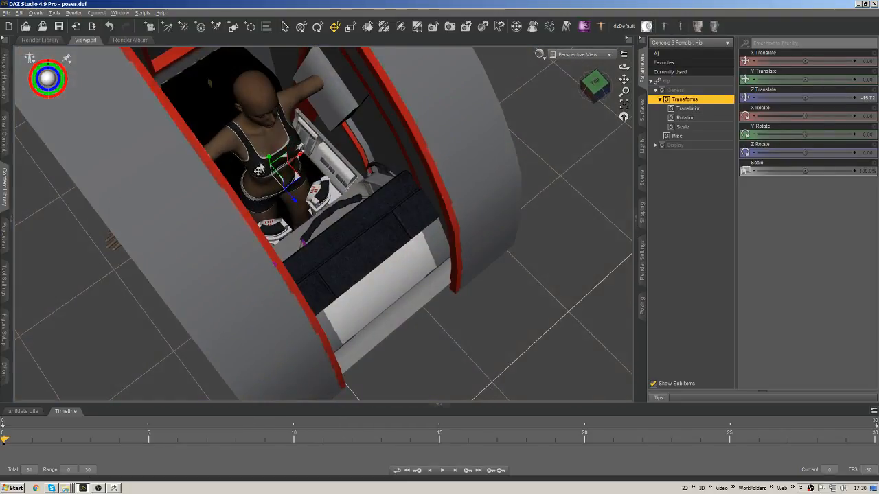
drag(269, 165, 267, 200)
middle_drag(405, 309, 410, 193)
drag(336, 213, 330, 215)
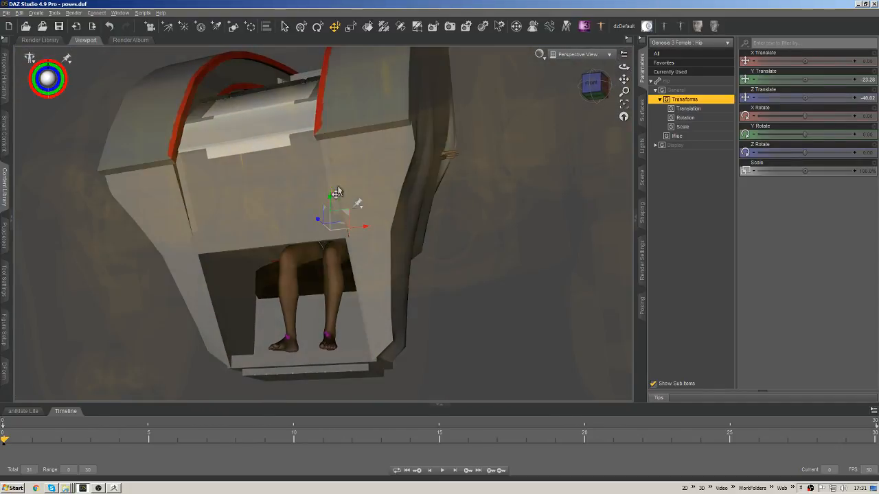
- Deselect the hip and examine the figure's position behind the cockpit's yoke and console from above
mouse_move(335, 193)
middle_down()
mouse_move(385, 217)
mouse_move(371, 194)
mouse_move(399, 280)
middle_up()
scroll(348, 153, up, 6)
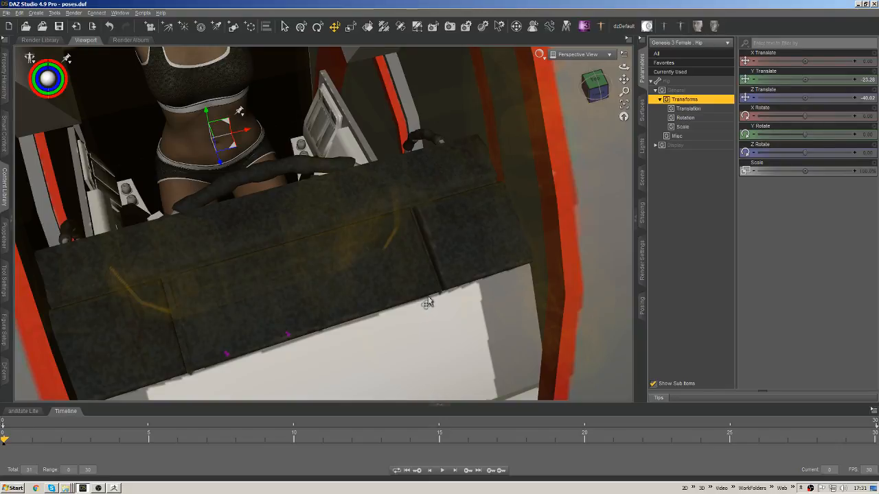
click(388, 224)
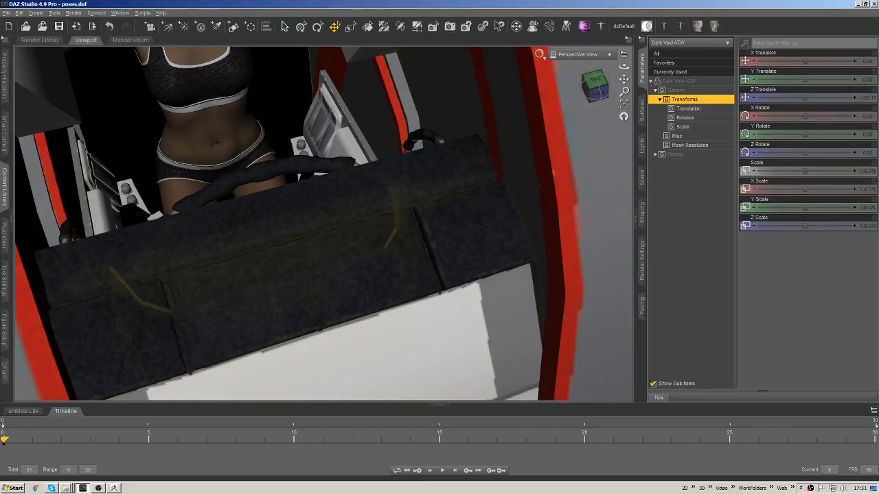
middle_drag(388, 224, 359, 194)
scroll(339, 137, down, 3)
middle_drag(338, 140, 374, 270)
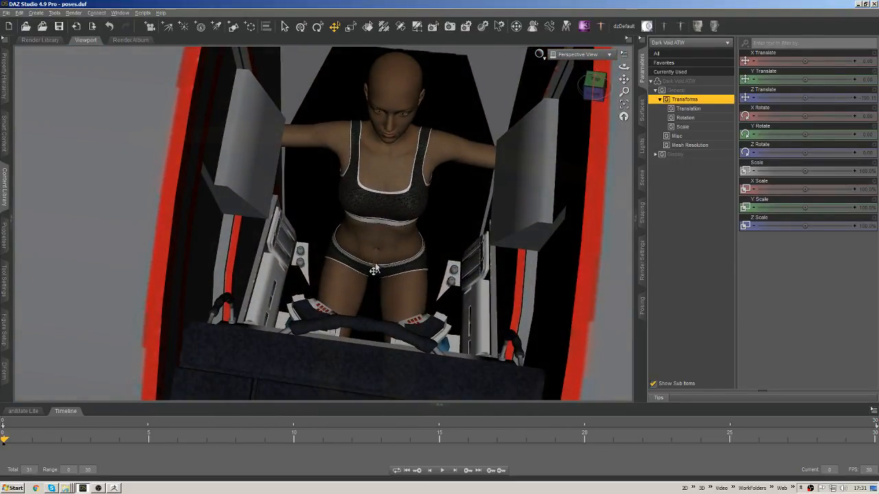
- Examine the figure's pelvis, left collar and arms inside the cockpit from above and from the front
click(374, 272)
click(376, 274)
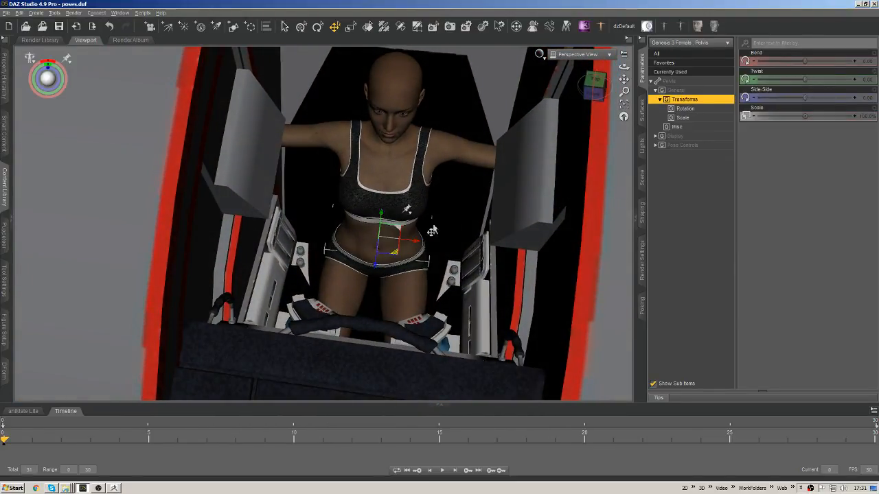
drag(48, 79, 49, 79)
ctrl+alt+drag(329, 215, 433, 151)
key(alt+shift+n)
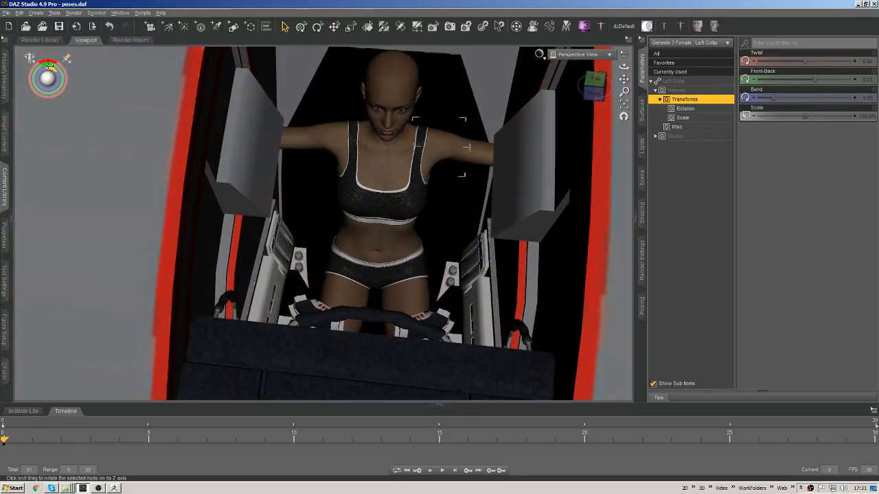
mouse_move(49, 65)
mouse_down()
mouse_move(41, 66)
mouse_move(55, 71)
mouse_up()
ctrl+alt+drag(399, 236, 464, 151)
key(alt+shift+r)
click(394, 136)
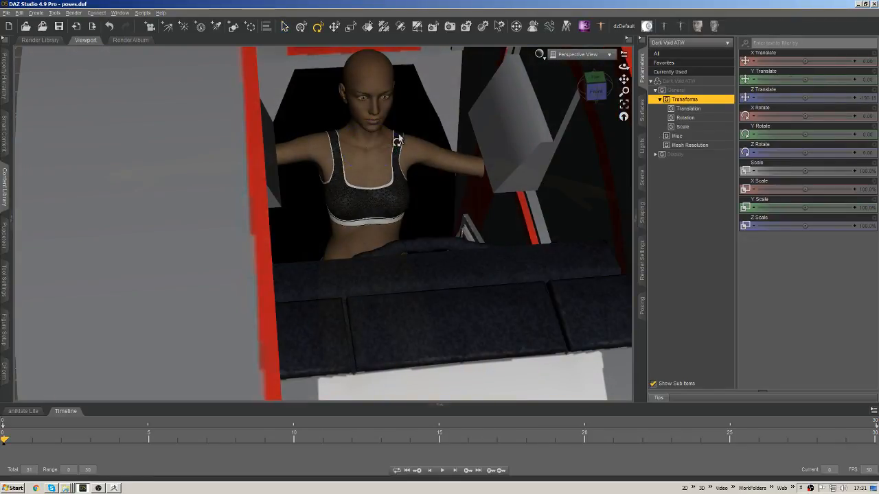
- Lower the left arm with a Shoulder Bend of about -63, and set the forearm's Bend to about -54 and Twist to about 50
click(430, 165)
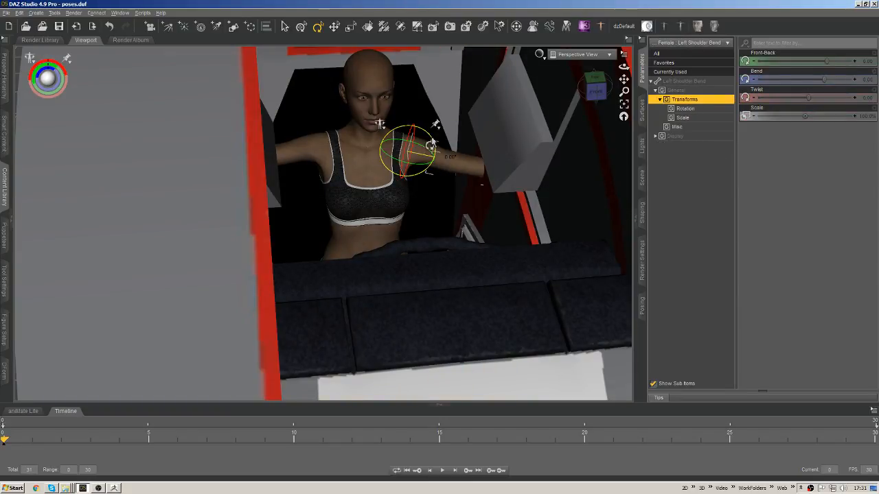
drag(431, 144, 455, 272)
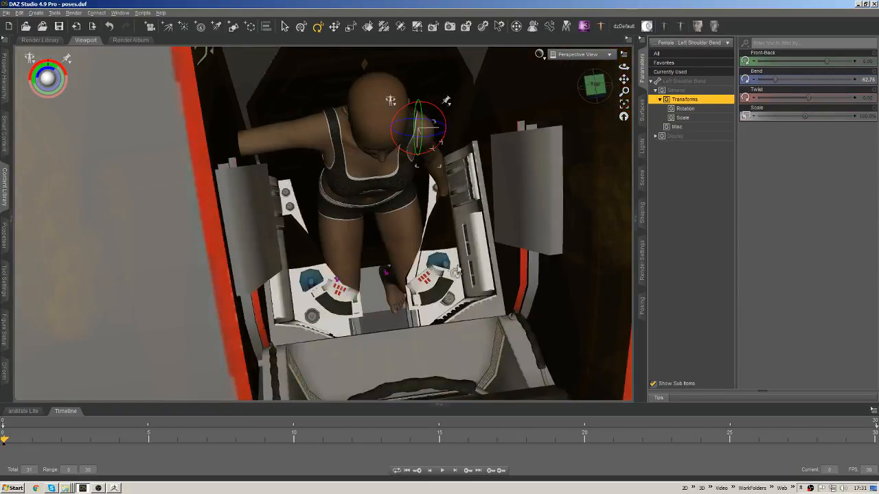
click(440, 190)
drag(434, 165, 460, 156)
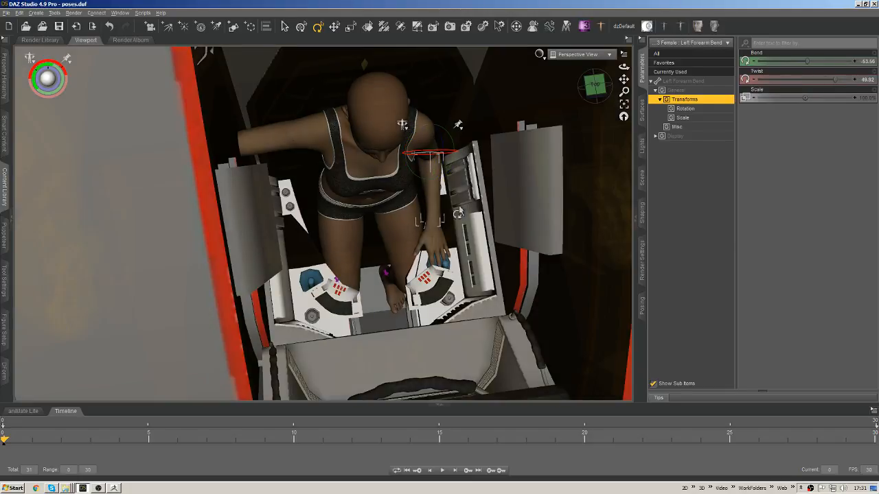
- Frame the left hand and move it over the blue joystick, with a hand Twist of -10 and Side-Side of about 23.5
ctrl+alt+drag(463, 206, 523, 166)
click(419, 192)
key(ctrl+f)
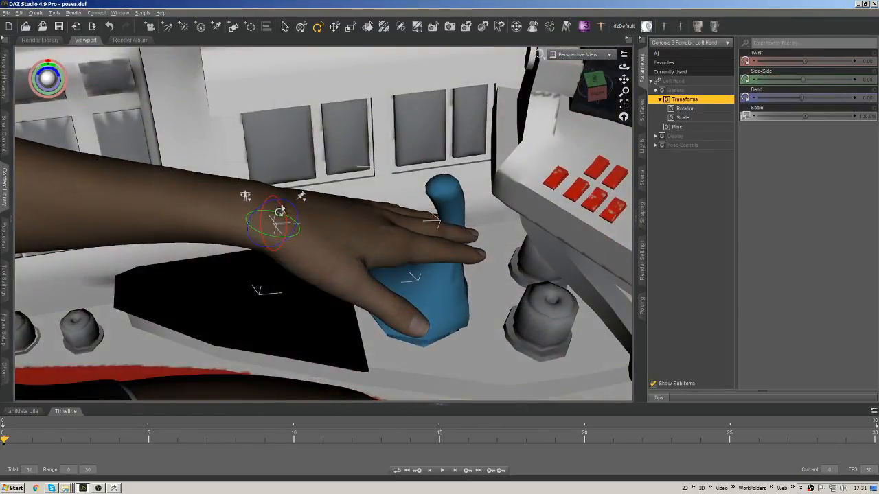
key(alt+shift+t)
drag(352, 217, 341, 199)
key(ctrl+z)
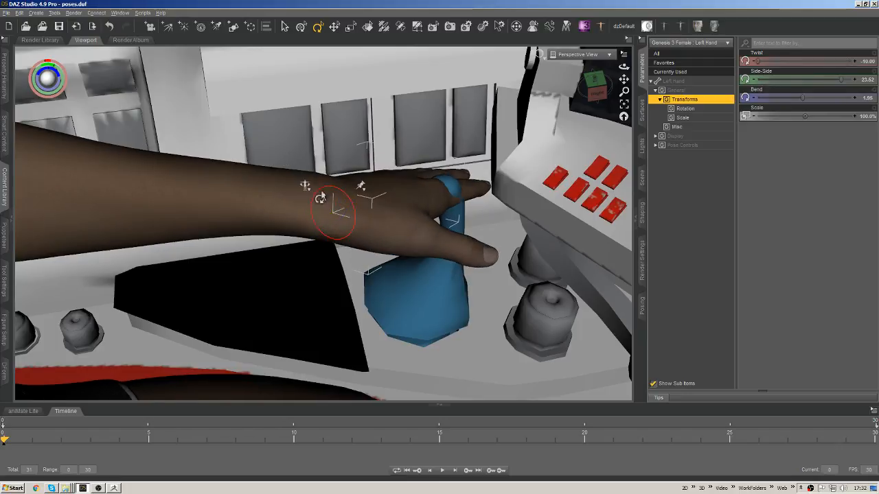
- Twist the left forearm until the palm turns upward beside the blue joystick, and select the left hand
click(260, 204)
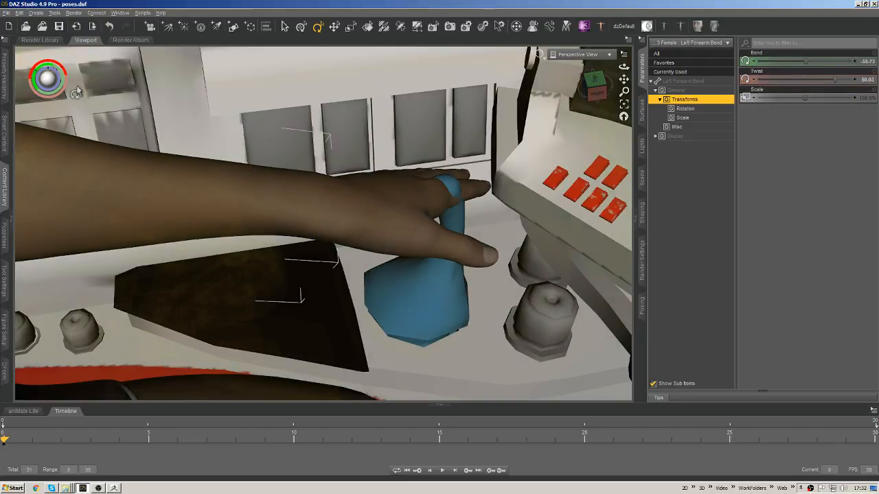
scroll(267, 175, down, 4)
drag(595, 86, 590, 83)
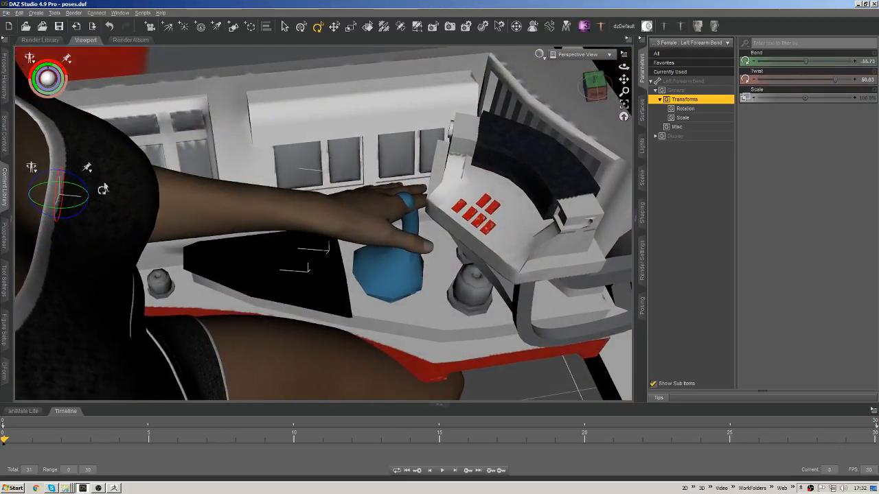
click(491, 149)
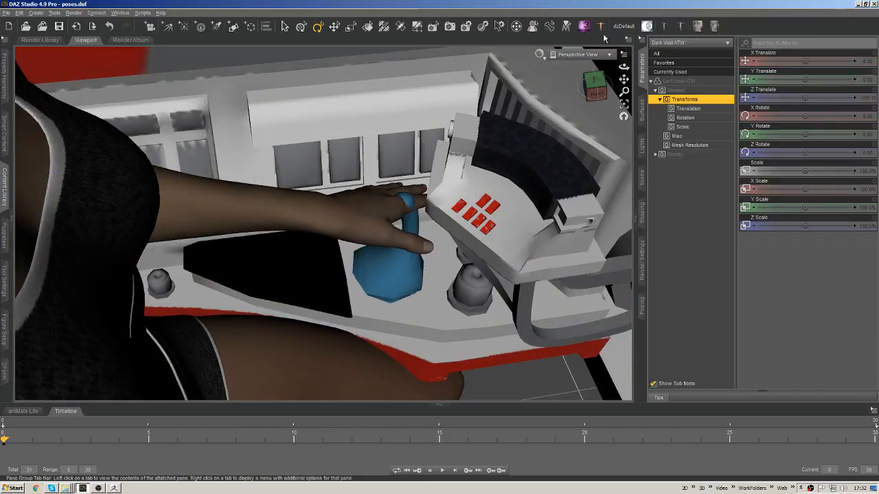
click(236, 212)
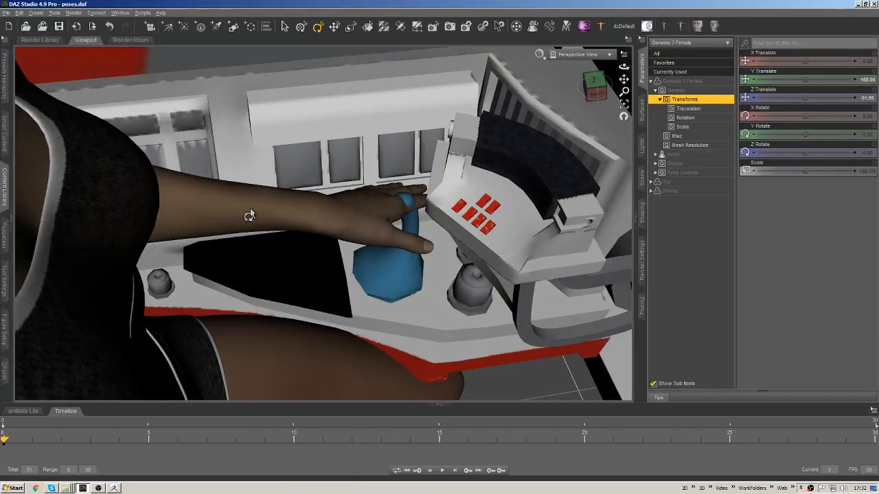
click(249, 216)
drag(831, 82, 785, 81)
click(357, 258)
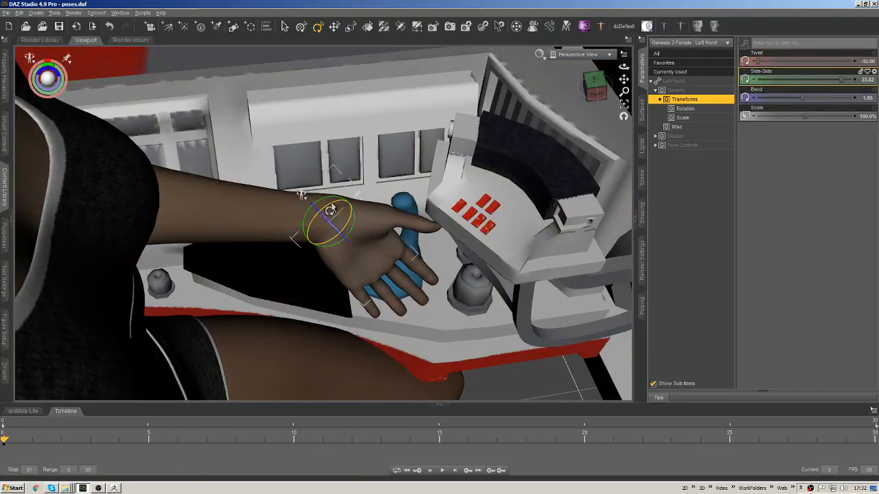
- Rotate the left hand to twist 10 and bend about 39, and shift it onto the blue joystick
drag(330, 213, 357, 233)
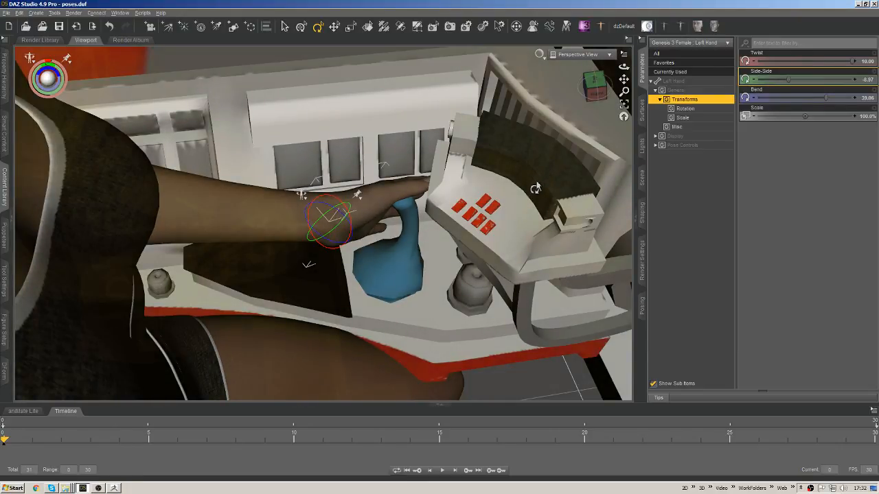
scroll(507, 220, up, 3)
middle_drag(364, 199, 439, 239)
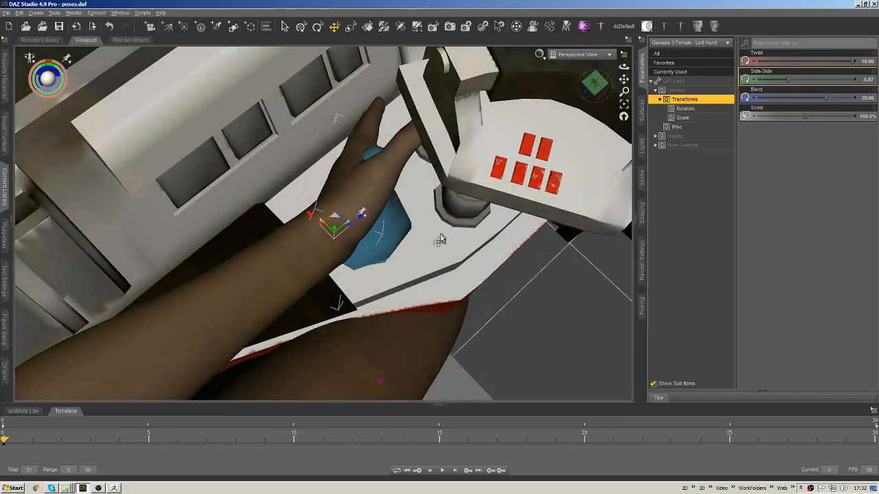
drag(335, 216, 381, 187)
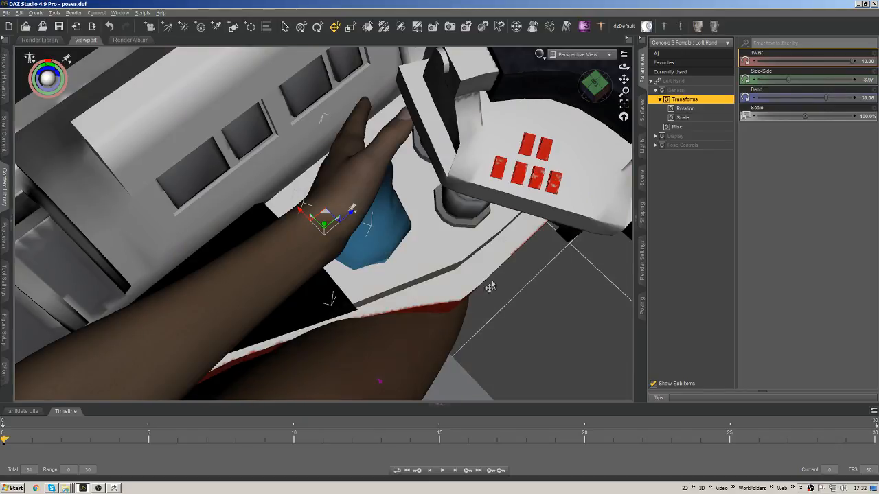
- Rotate the left hand to a bend of about 32 and lower it so the joystick sits between thumb and fingers
middle_drag(288, 190, 496, 178)
middle_drag(290, 233, 353, 357)
middle_drag(264, 271, 613, 184)
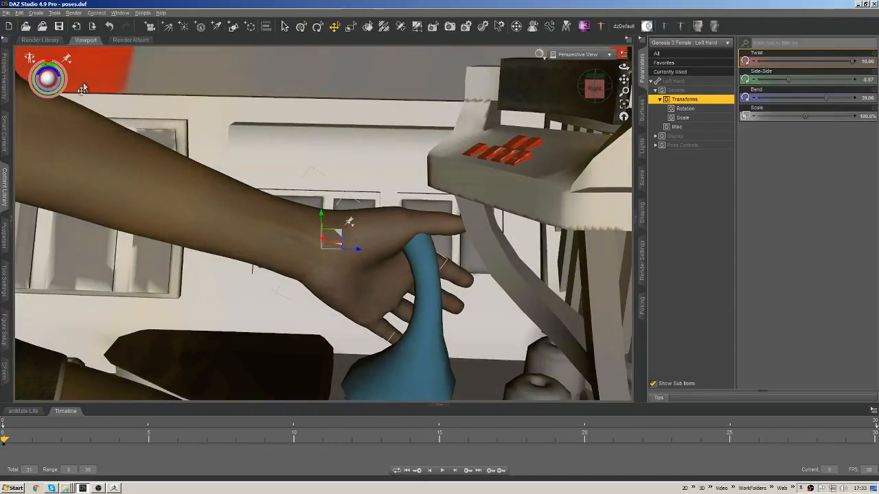
click(317, 26)
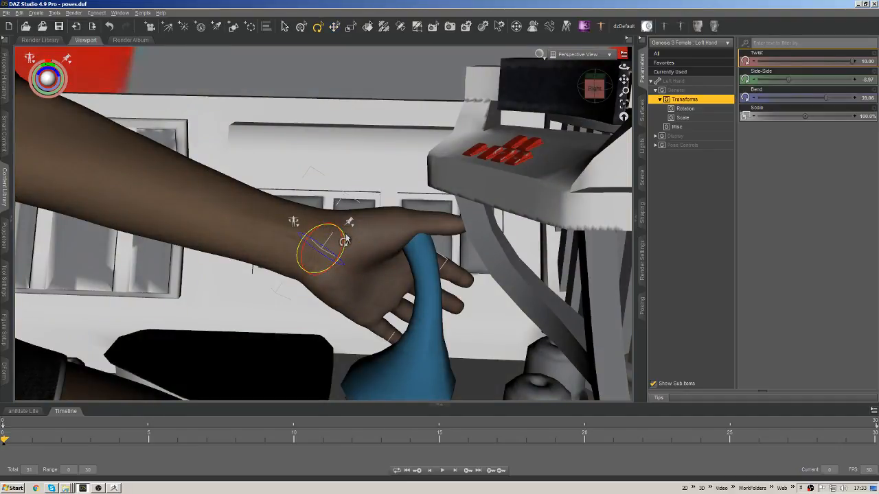
mouse_move(344, 240)
mouse_down()
mouse_move(340, 227)
mouse_move(335, 294)
mouse_move(366, 270)
mouse_up()
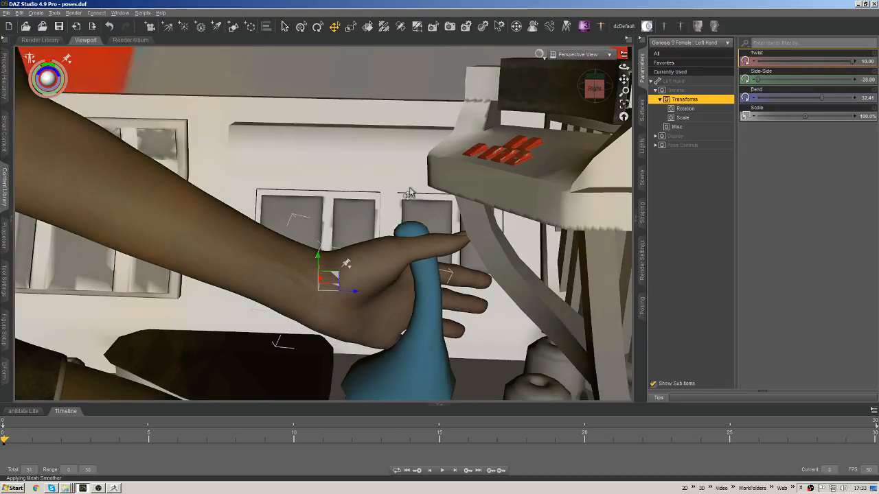
- Rotate the left thumb's first and second joints so the thumb wraps beside the joystick
mouse_move(624, 66)
mouse_down()
mouse_move(622, 148)
mouse_move(687, 153)
mouse_up()
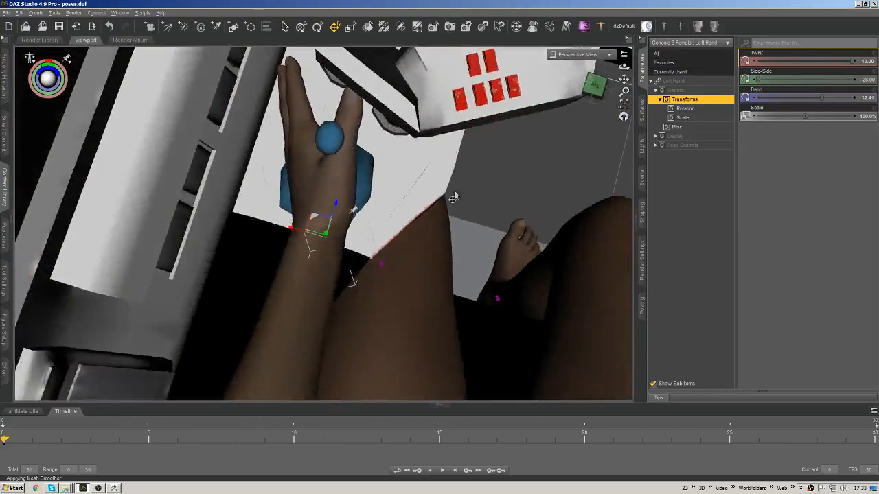
click(340, 182)
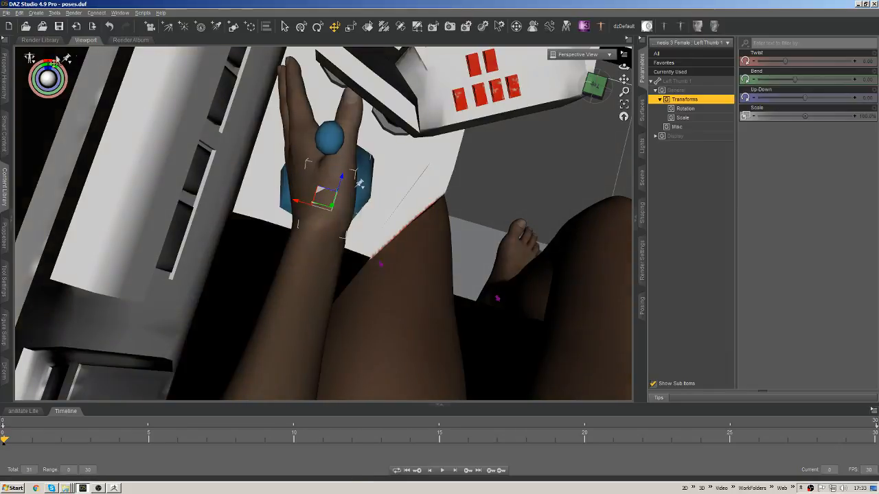
drag(48, 77, 72, 74)
click(357, 115)
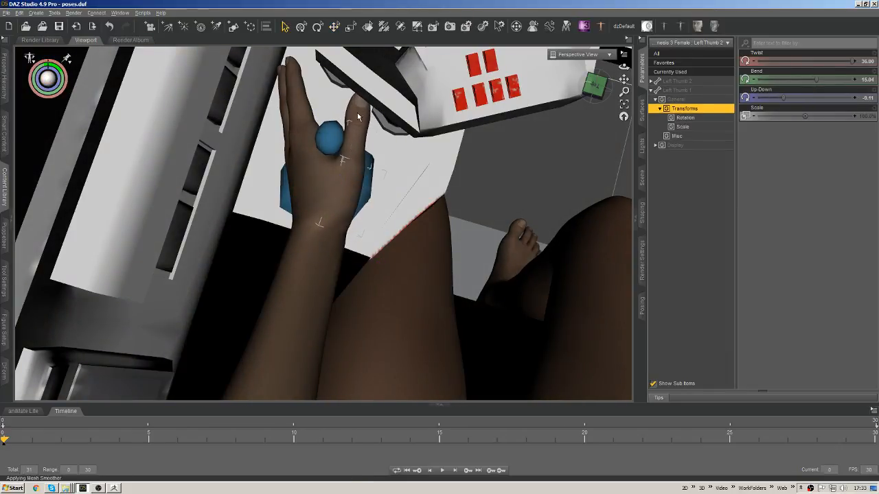
mouse_move(48, 77)
mouse_down()
mouse_move(46, 85)
mouse_move(49, 79)
mouse_up()
- Select all joints of the left index, middle, ring and pinky fingers and curl them together around the joystick
middle_drag(289, 130, 219, 177)
middle_drag(307, 224, 251, 249)
click(248, 283)
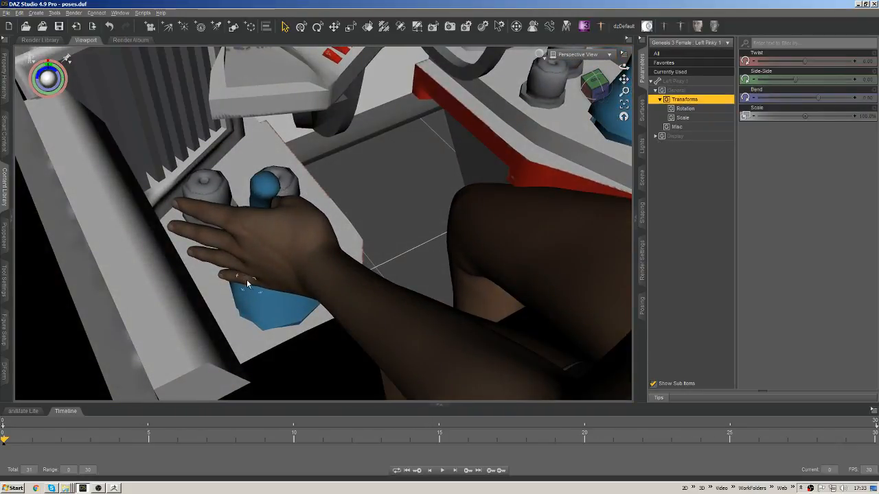
click(227, 239)
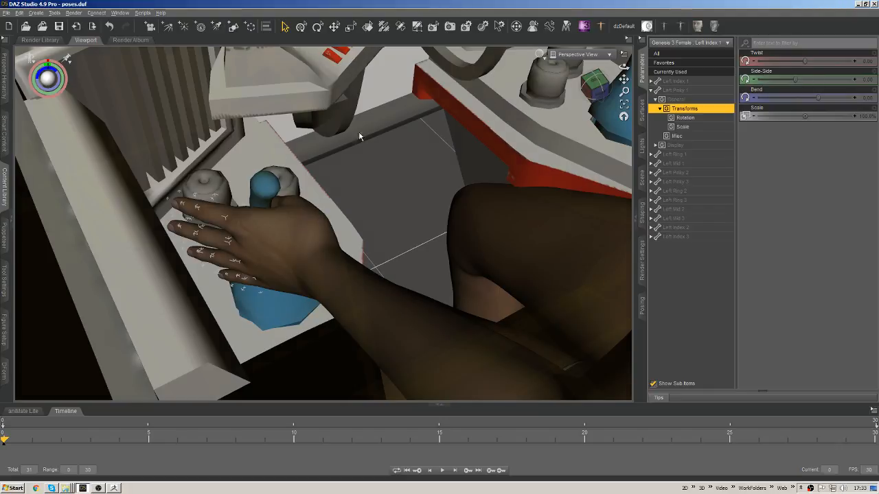
mouse_move(623, 67)
mouse_down()
mouse_move(609, 91)
mouse_move(615, 74)
mouse_move(611, 82)
mouse_move(601, 67)
mouse_move(622, 57)
mouse_up()
mouse_move(47, 78)
mouse_down()
mouse_move(52, 120)
mouse_move(49, 75)
mouse_up()
- Rotate the left pinky's first joint on its own to side-side -12 and bend about 19.5
middle_drag(353, 220, 321, 169)
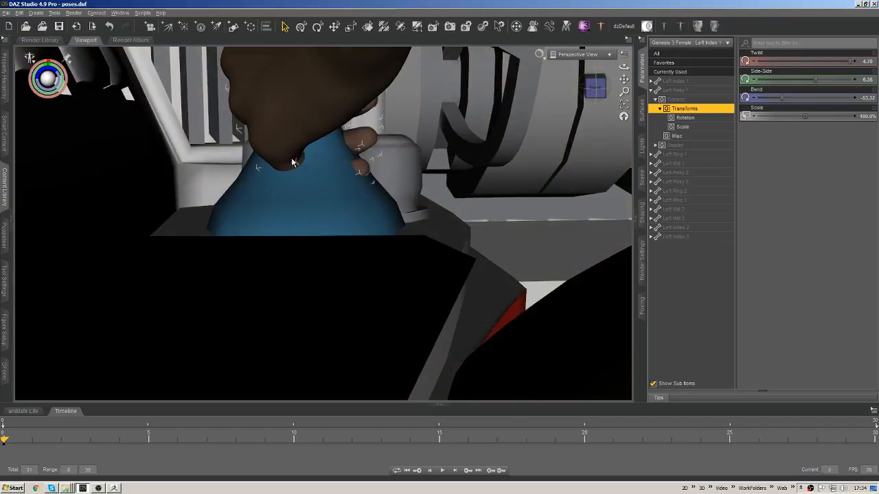
click(293, 164)
drag(296, 162, 244, 158)
middle_drag(438, 161, 260, 170)
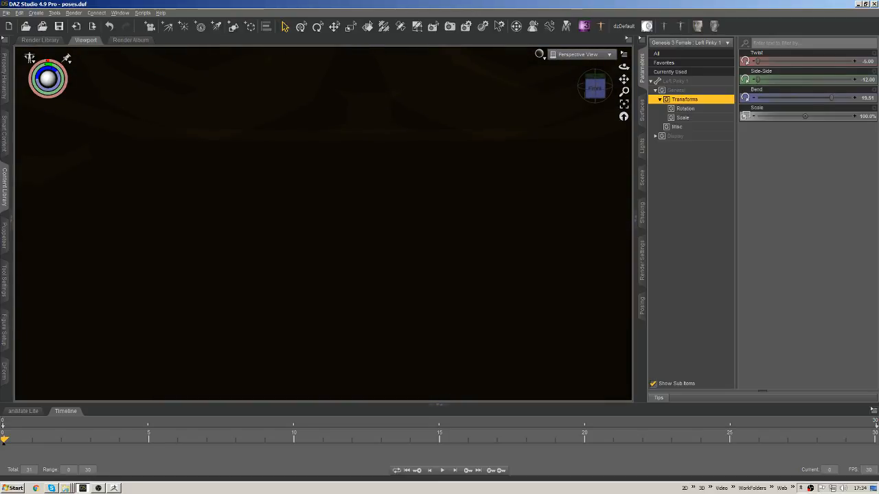
- Try rotating the left pinky's first joint to a bend of about 28 and undo that rotation
scroll(260, 170, down, 8)
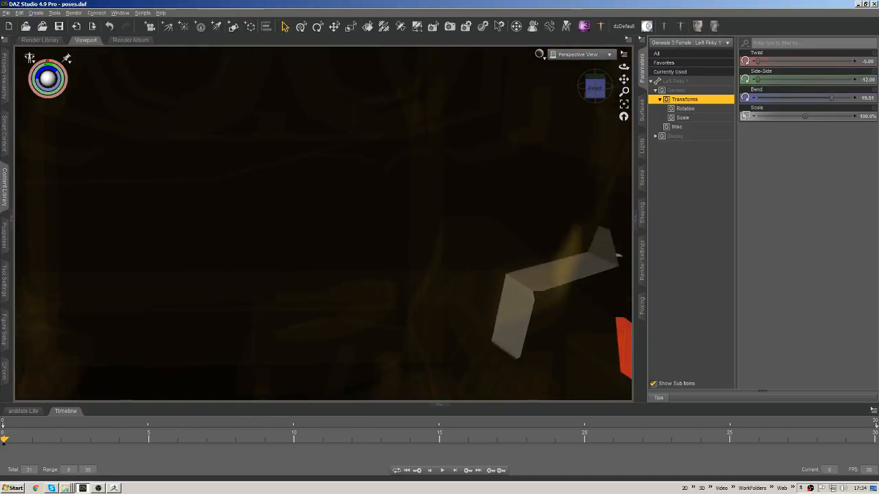
middle_drag(261, 166, 479, 217)
middle_drag(339, 280, 456, 189)
middle_drag(535, 92, 537, 94)
drag(623, 80, 615, 171)
drag(594, 90, 595, 79)
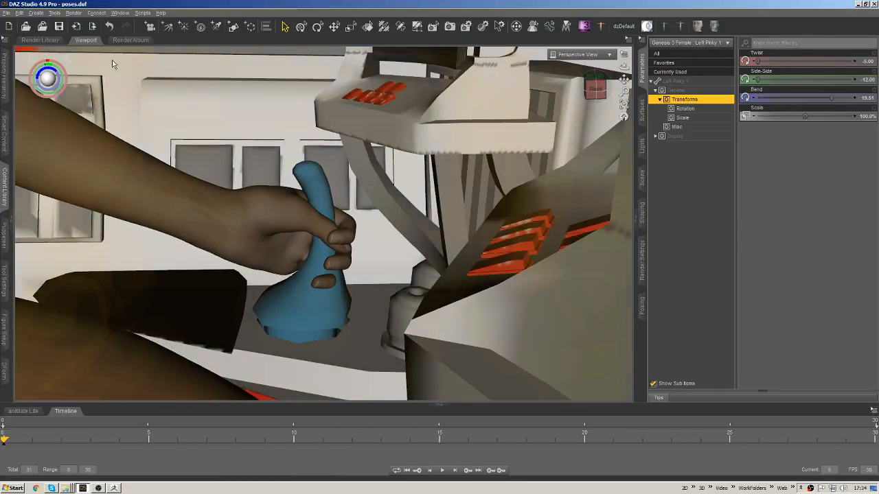
drag(50, 77, 53, 81)
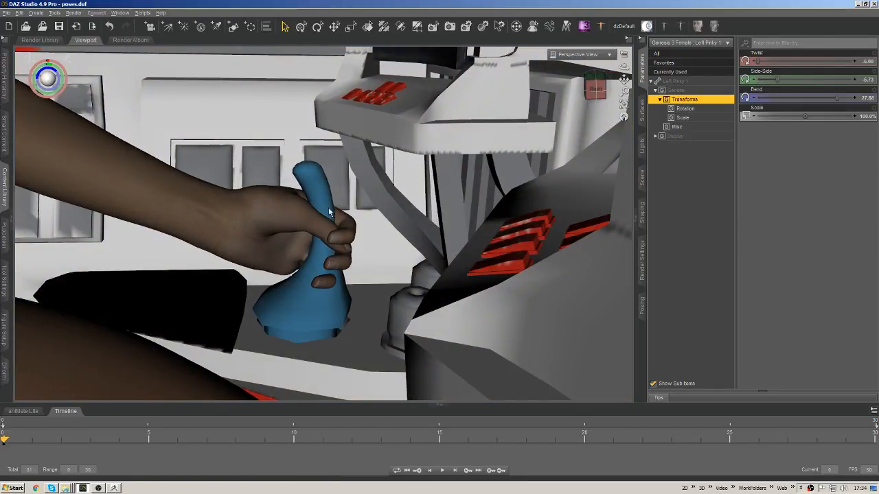
key(ctrl+z)
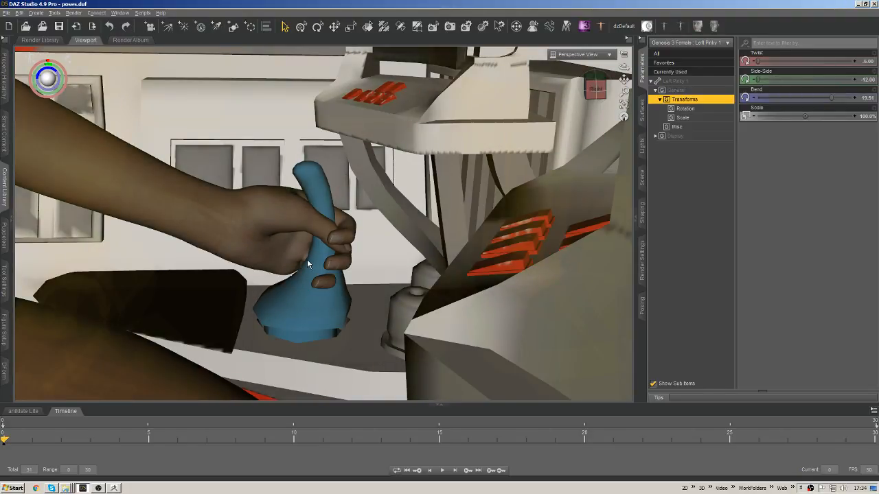
- Open the left ring finger's first joint to bend about -29 and third joint to about -25, and adjust the middle fingertip to about -40
click(306, 259)
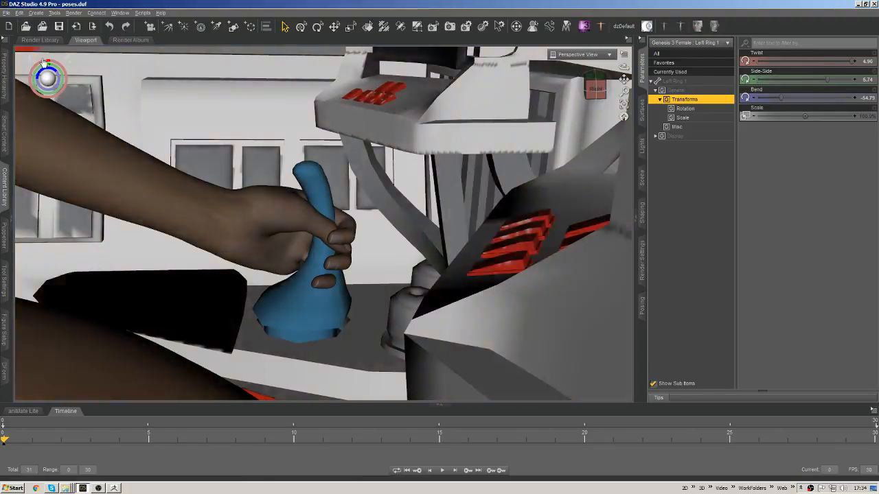
drag(46, 77, 48, 79)
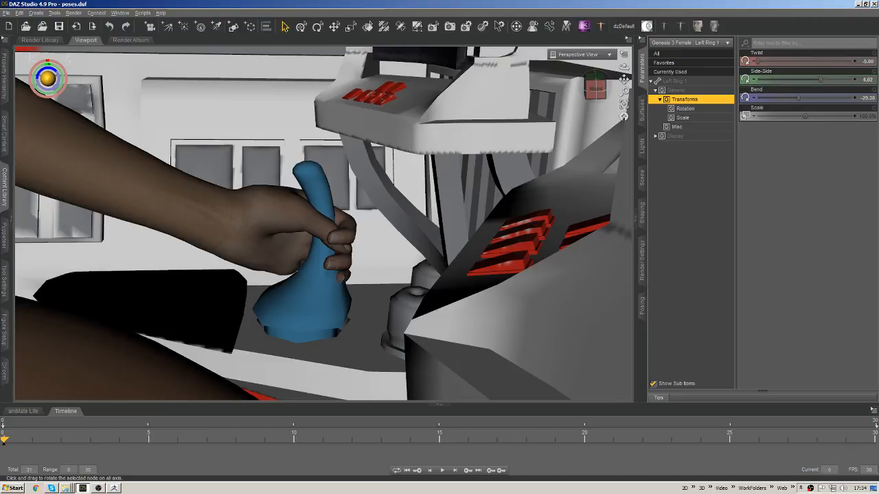
click(319, 234)
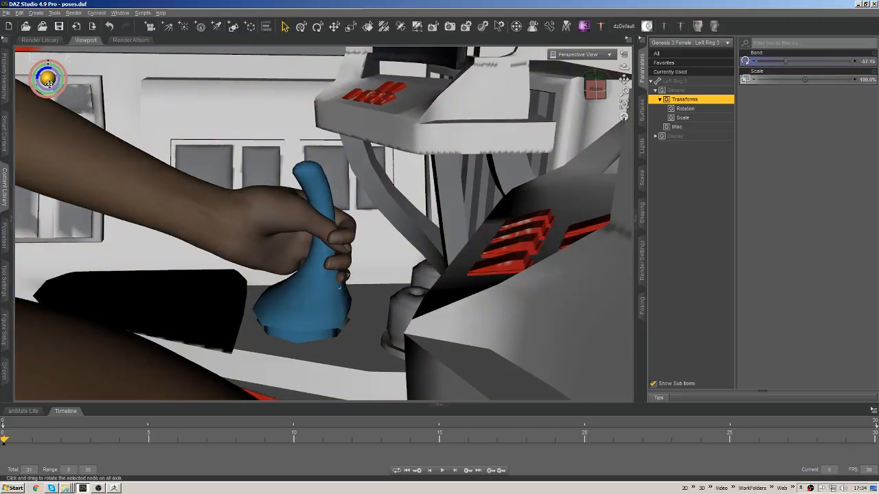
drag(47, 77, 48, 77)
drag(347, 275, 348, 266)
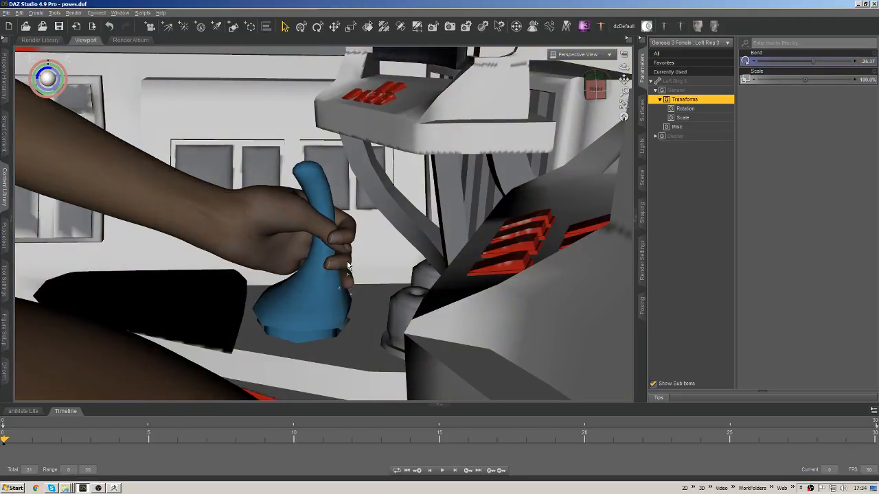
drag(46, 77, 48, 78)
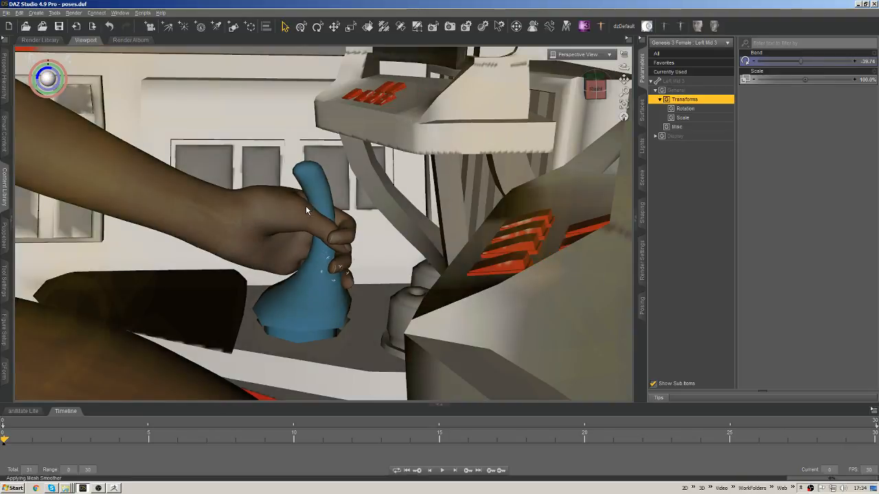
- Rotate the left index finger's first joint to bend about -47 and the first thumb joint to about 31 to close the grip
click(337, 219)
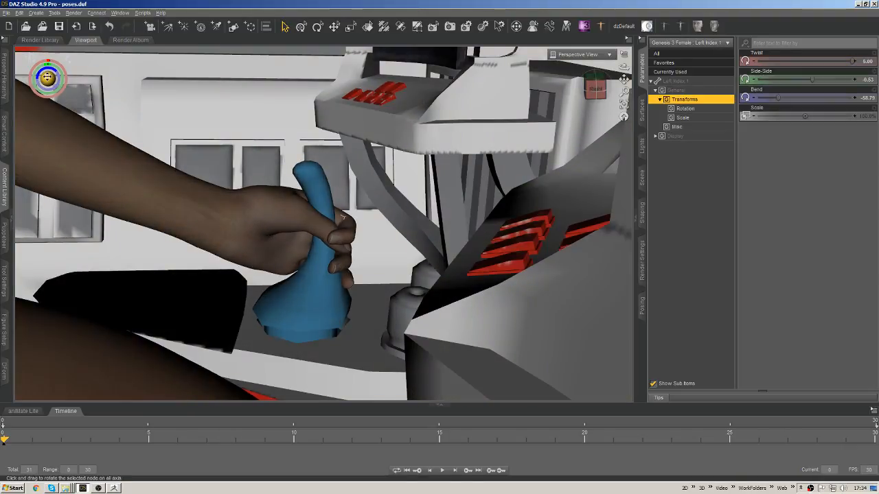
drag(46, 77, 43, 69)
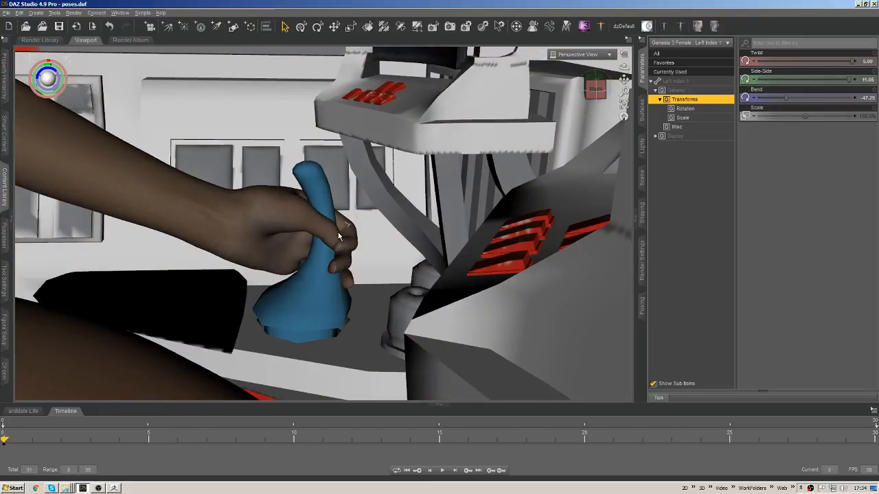
click(278, 205)
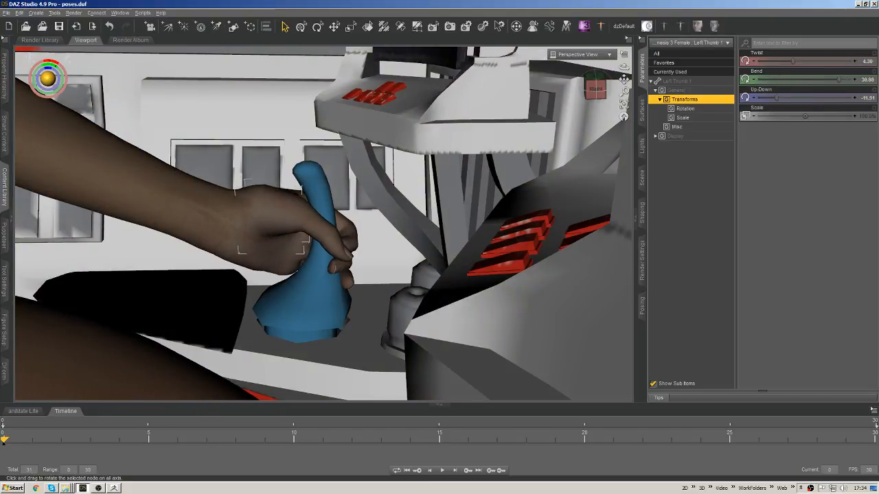
- Mirror the left collar and its whole arm chain onto the right arm with recursive Symmetry in the Left to Right direction
mouse_move(597, 87)
mouse_down()
mouse_move(585, 99)
mouse_move(594, 86)
mouse_move(569, 90)
mouse_up()
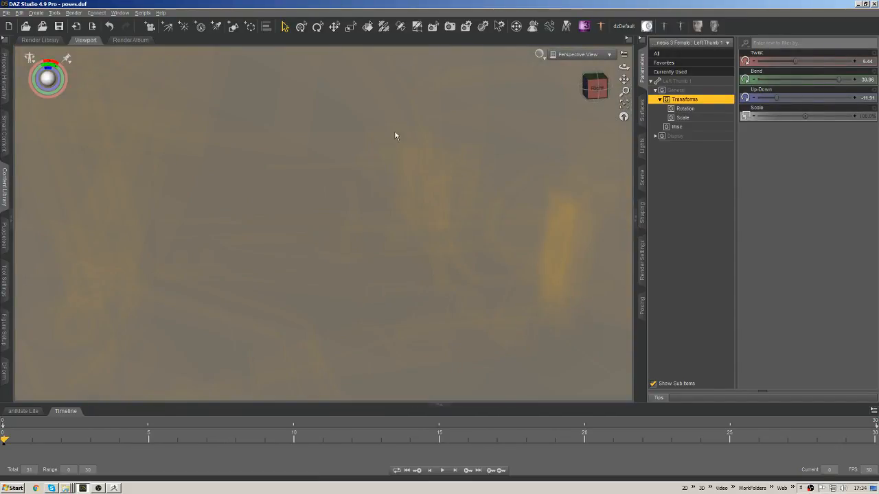
drag(395, 136, 527, 227)
ctrl+alt+drag(275, 123, 406, 267)
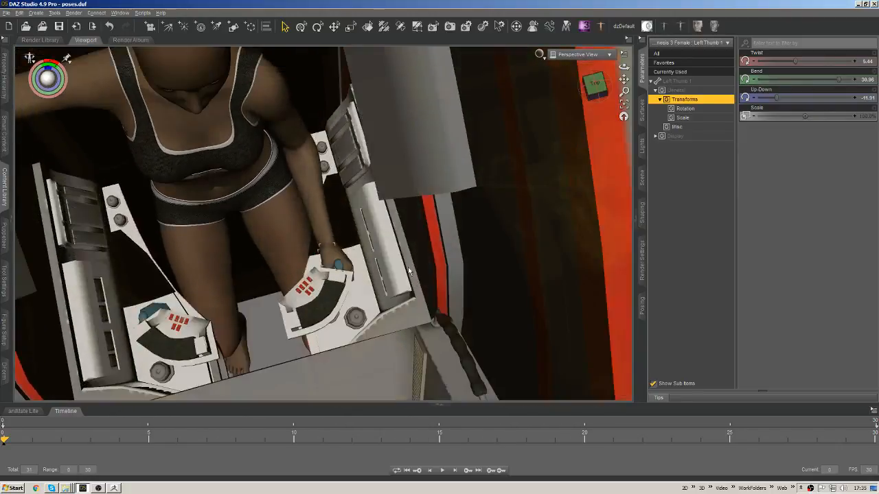
ctrl+alt+drag(323, 165, 373, 113)
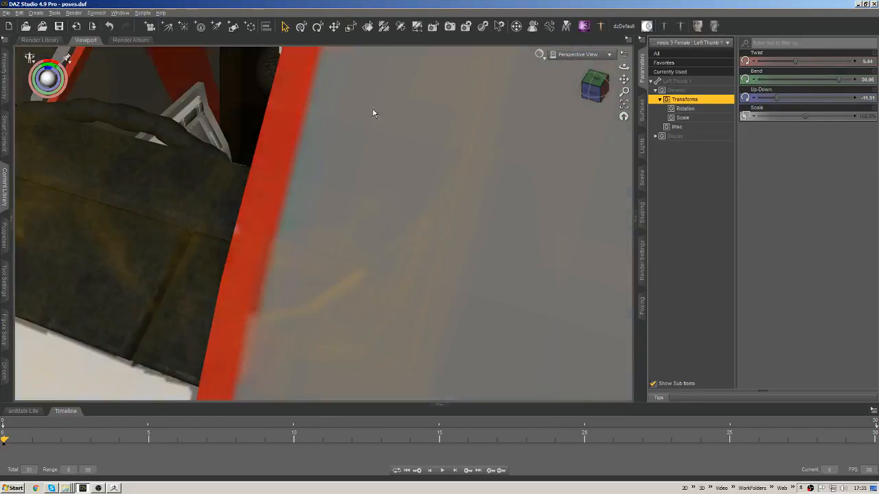
ctrl+alt+drag(283, 156, 299, 220)
click(382, 75)
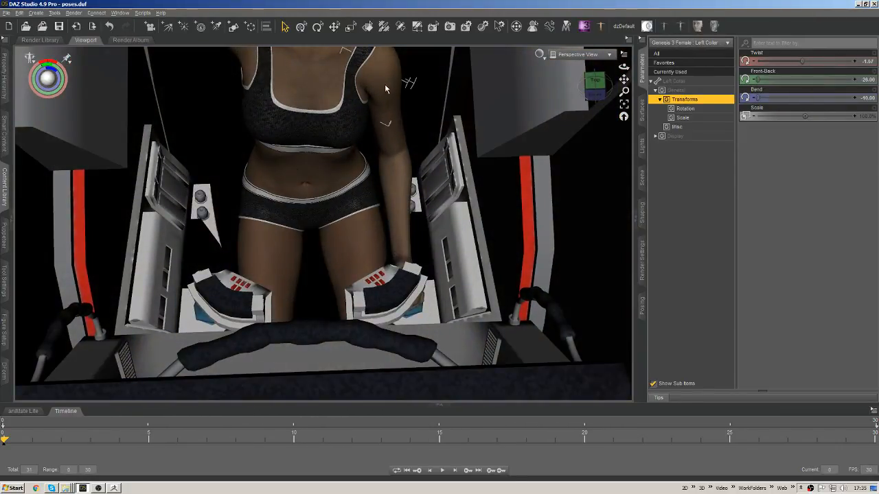
ctrl+alt+drag(385, 83, 365, 159)
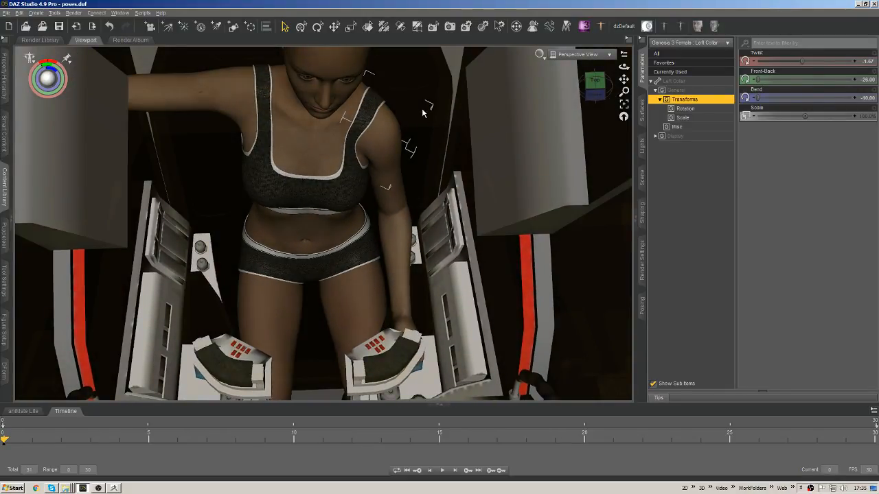
key(ctrl+y)
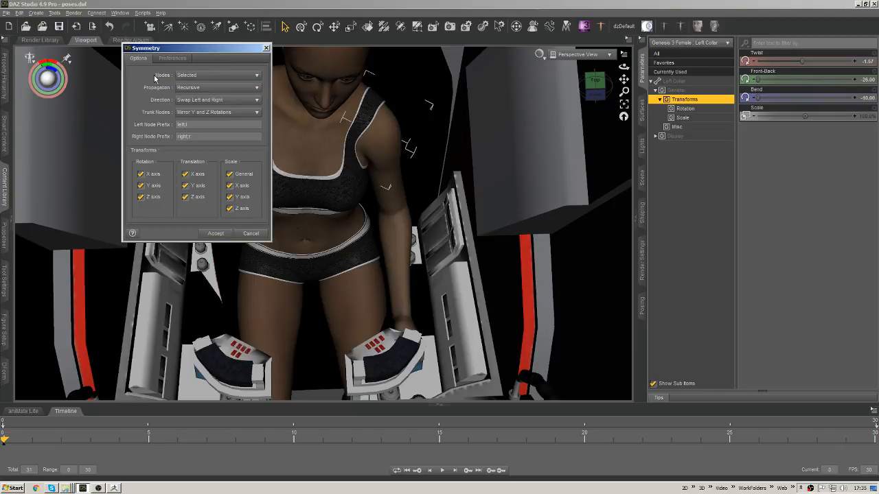
click(206, 99)
click(219, 79)
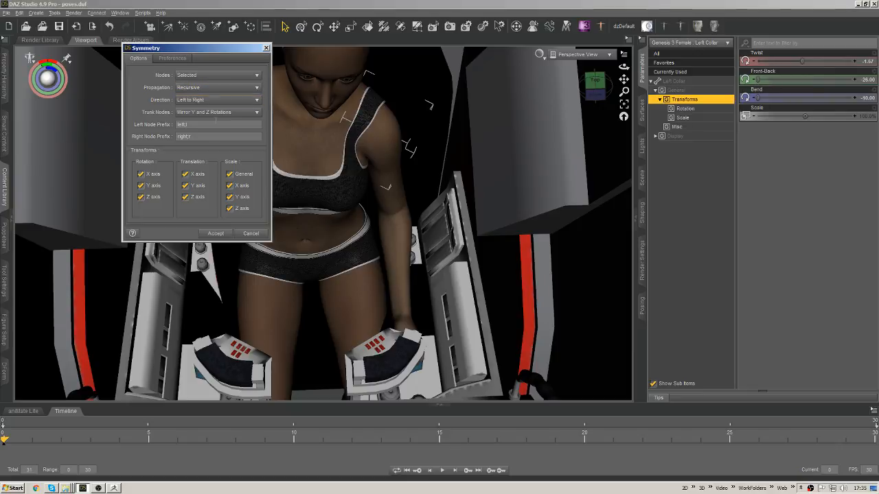
click(215, 234)
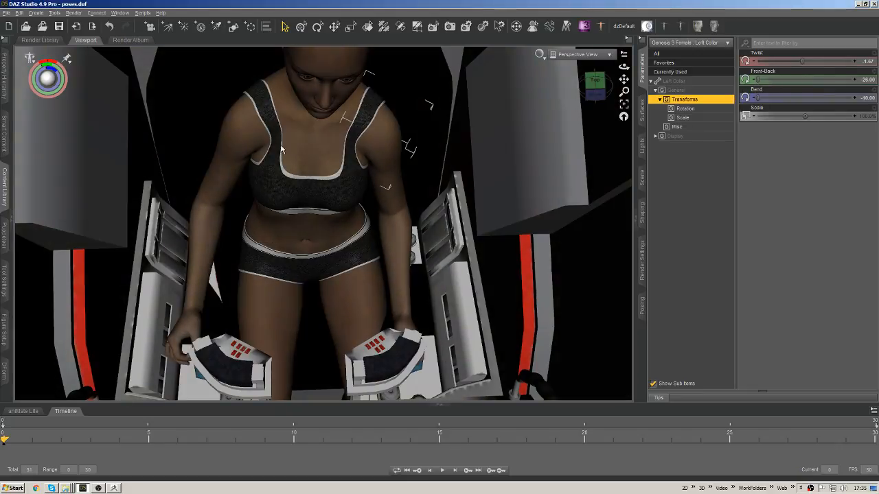
scroll(297, 131, up, 5)
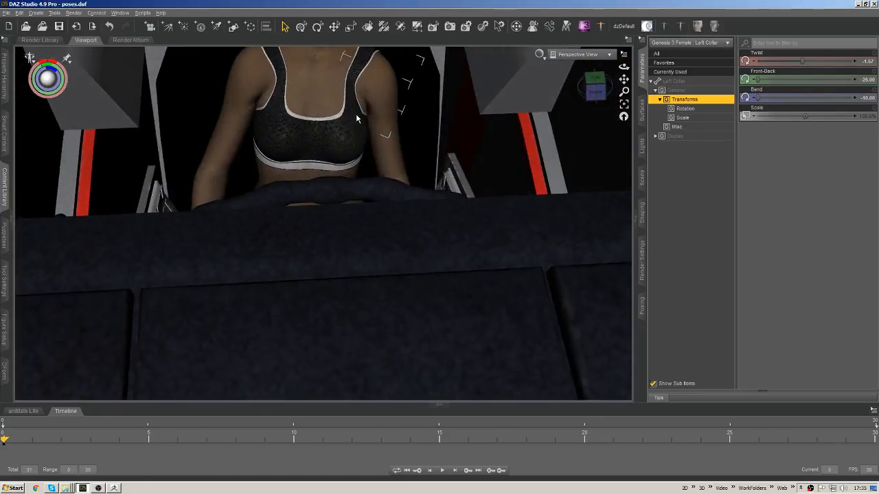
scroll(356, 119, down, 5)
alt+drag(355, 118, 351, 149)
scroll(346, 182, up, 5)
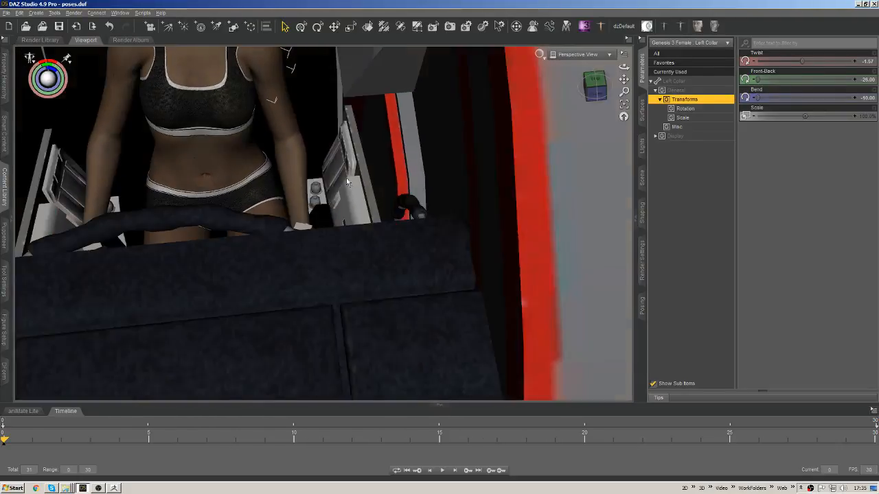
- Select both the left and right hands of the figure and enable Pin Translation and Pin Rotation on them
middle_drag(346, 181, 308, 291)
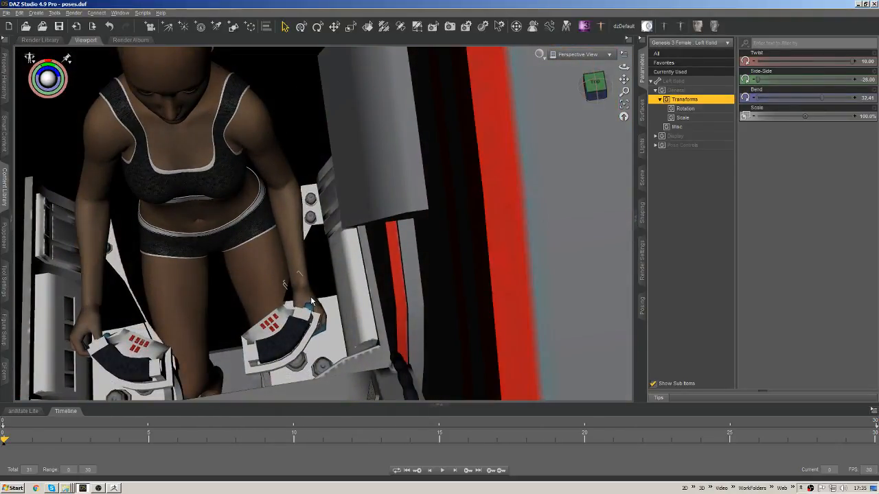
middle_drag(116, 276, 194, 266)
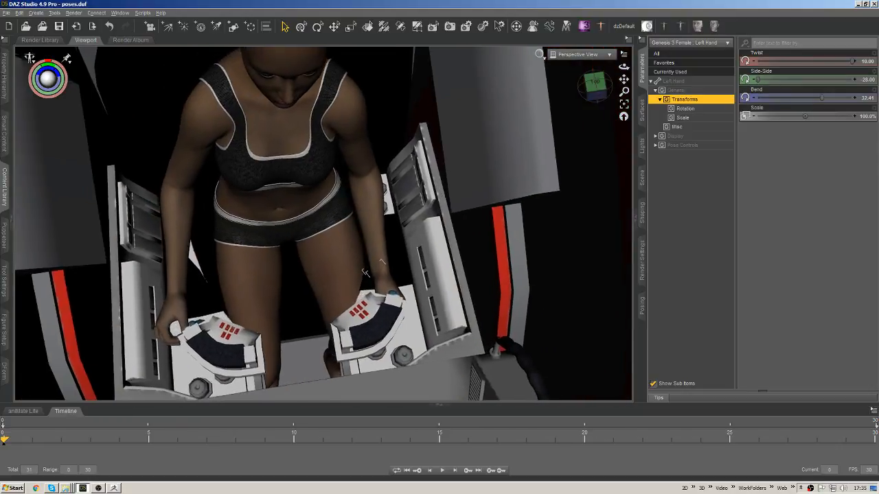
ctrl+click(168, 311)
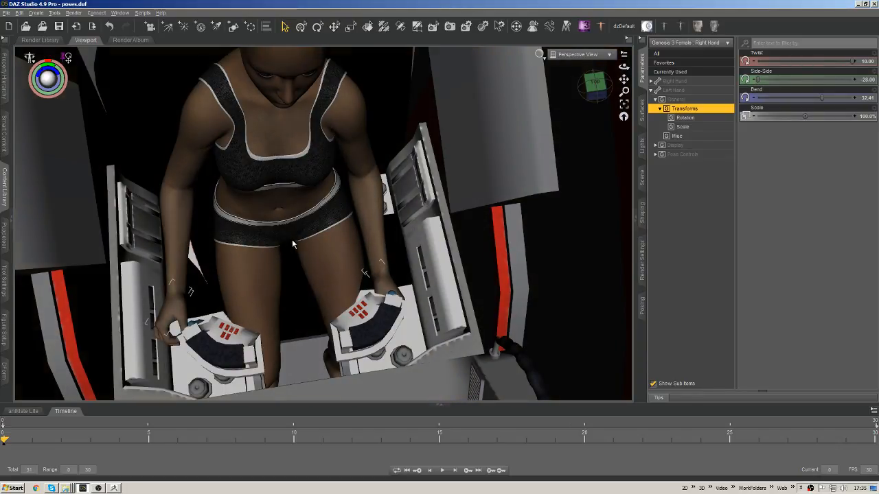
middle_drag(291, 239, 272, 220)
click(64, 57)
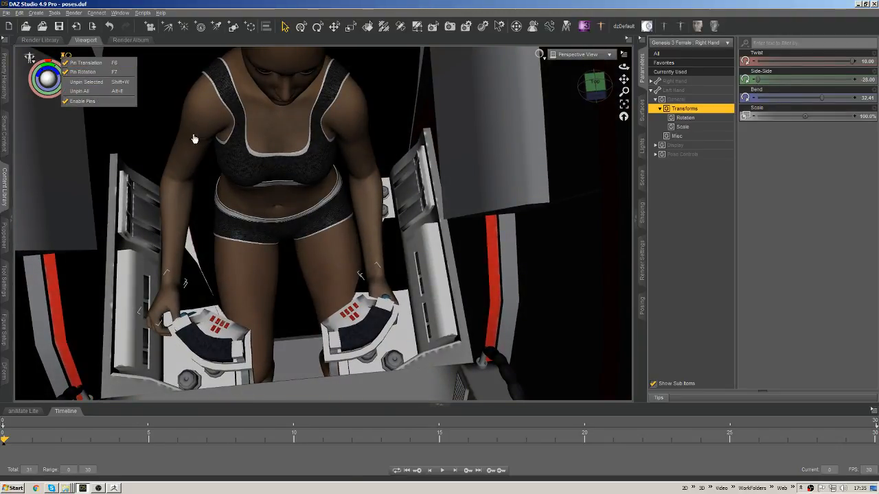
click(418, 6)
- Try bending the figure's upper chest to about 7.19 with a twist of about 0.50 while the hands are pinned
middle_drag(384, 226, 155, 177)
click(165, 182)
scroll(247, 203, up, 5)
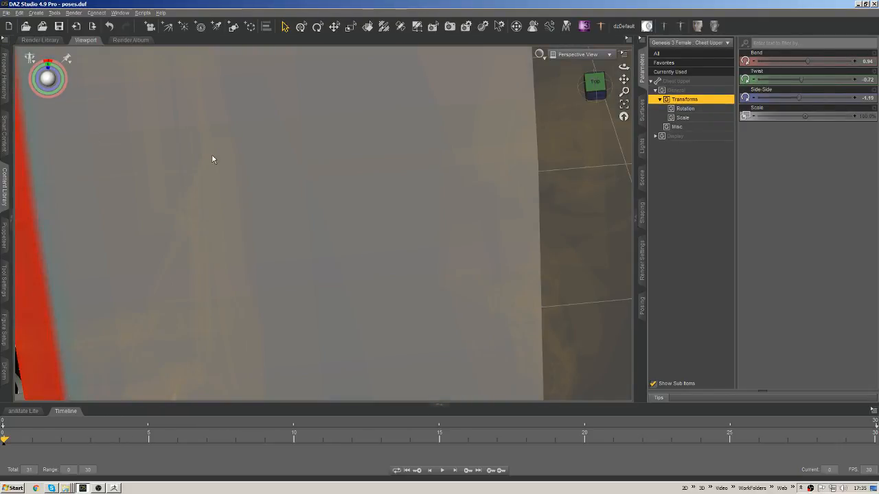
middle_drag(212, 159, 483, 151)
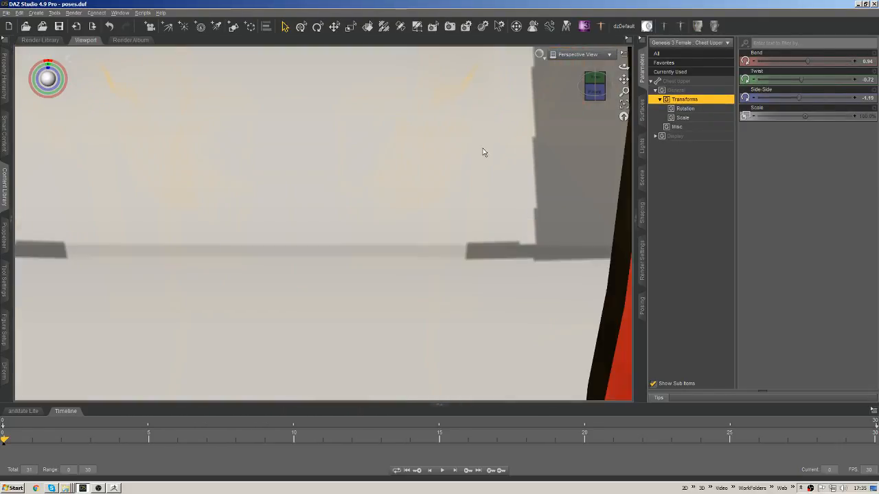
scroll(413, 282, down, 6)
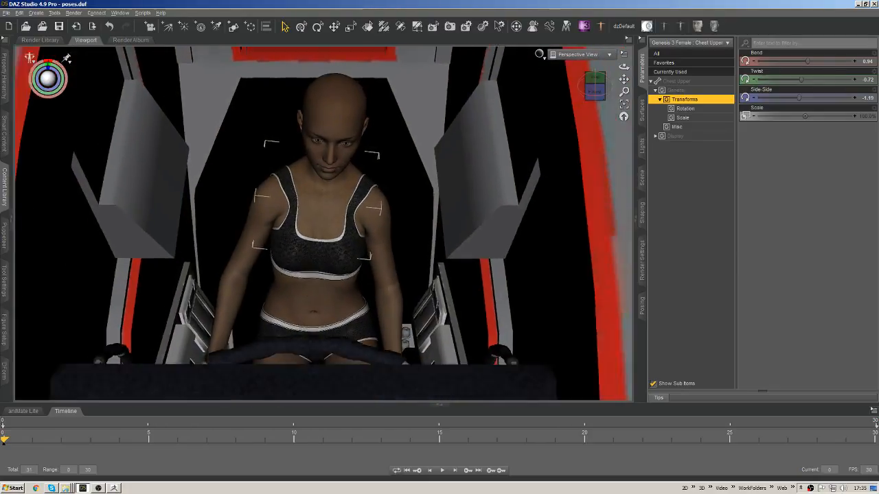
scroll(404, 292, up, 4)
middle_drag(404, 292, 431, 244)
scroll(431, 245, down, 5)
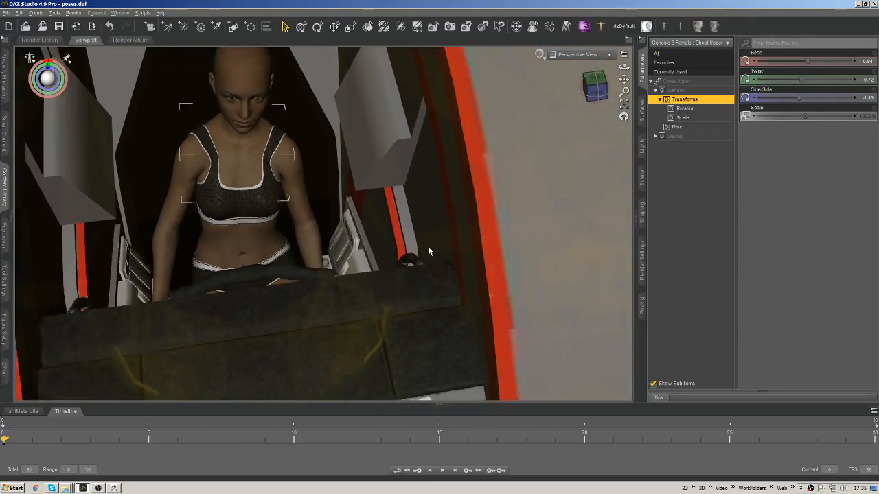
middle_drag(431, 245, 446, 245)
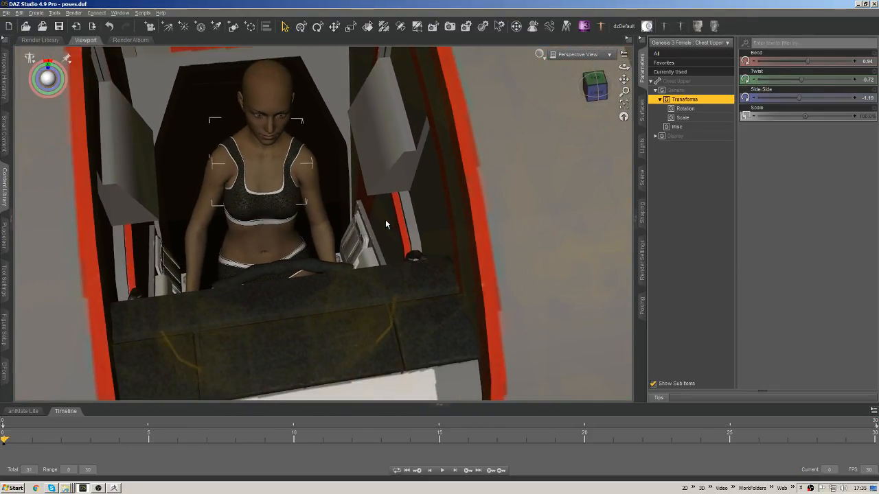
mouse_move(385, 221)
middle_down()
mouse_move(395, 230)
mouse_move(379, 224)
mouse_move(393, 227)
mouse_move(385, 241)
mouse_move(373, 233)
middle_up()
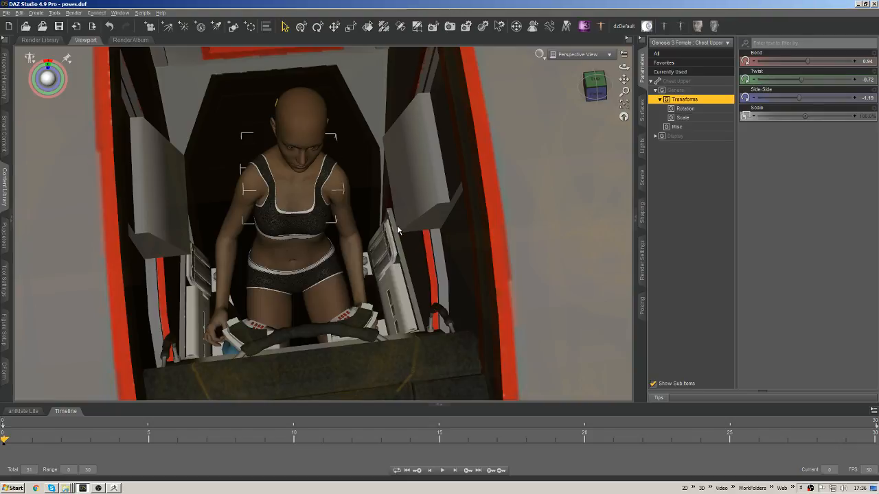
drag(47, 77, 47, 77)
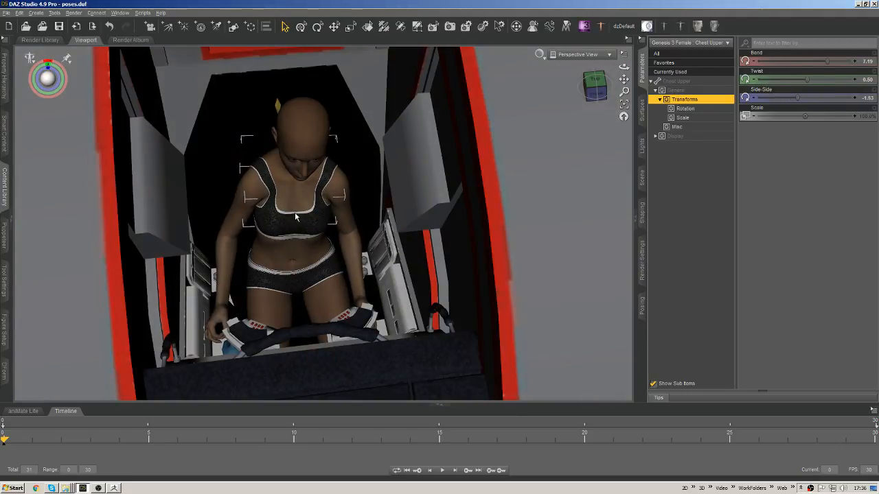
- Move the figure's hip slightly forward with the Translate tool to a Z Translate of about -38.14
click(290, 249)
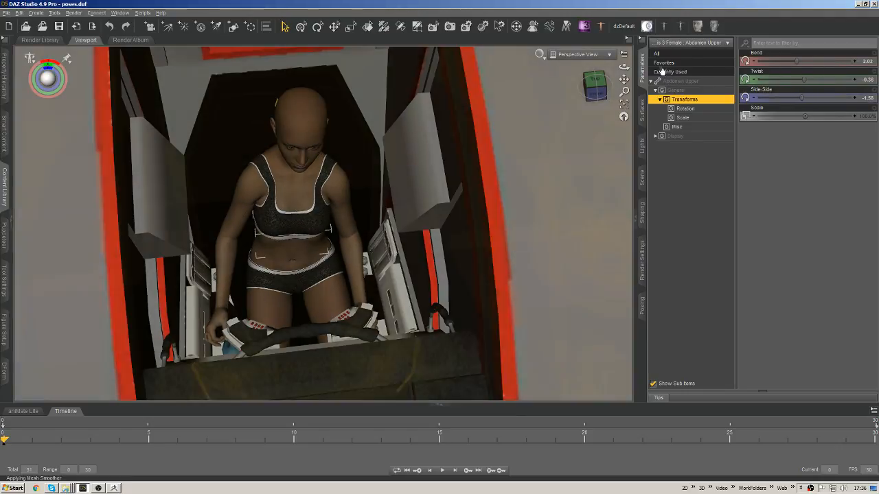
click(680, 42)
click(694, 124)
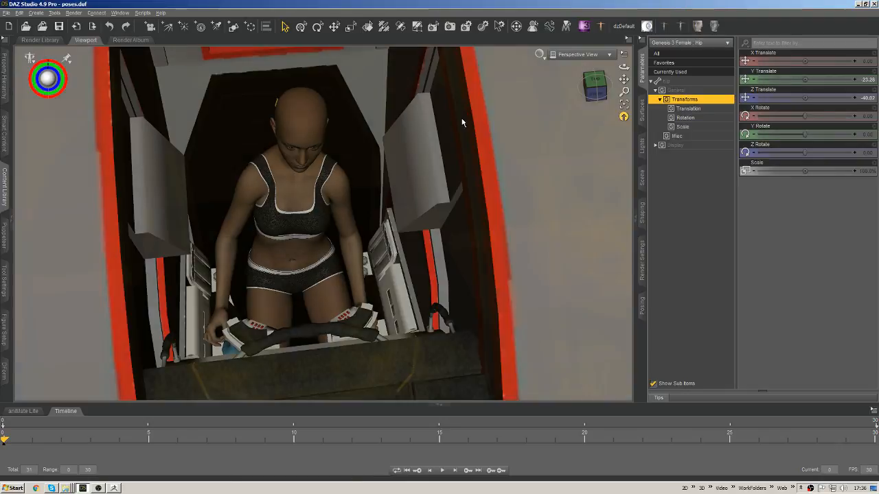
key(ctrl+alt+t)
drag(294, 283, 296, 287)
drag(624, 67, 659, 63)
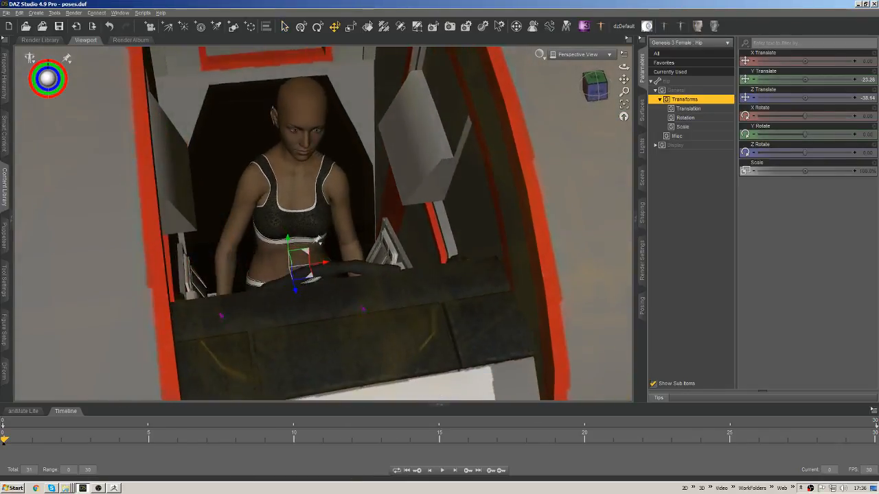
- Pull the left arm in with the Rotate tool, turning the left shoulder to a bend of about -81.54 and twist of about -23.54
click(341, 188)
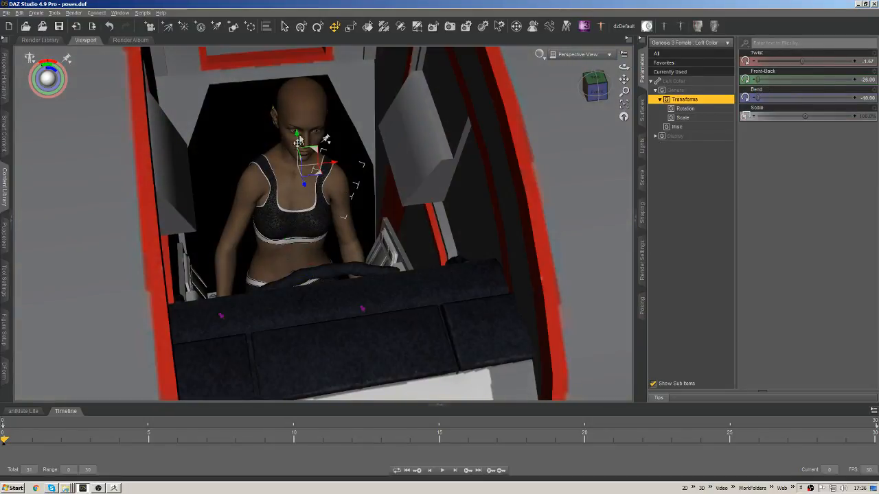
key(ctrl+alt+r)
drag(317, 158, 366, 218)
click(342, 173)
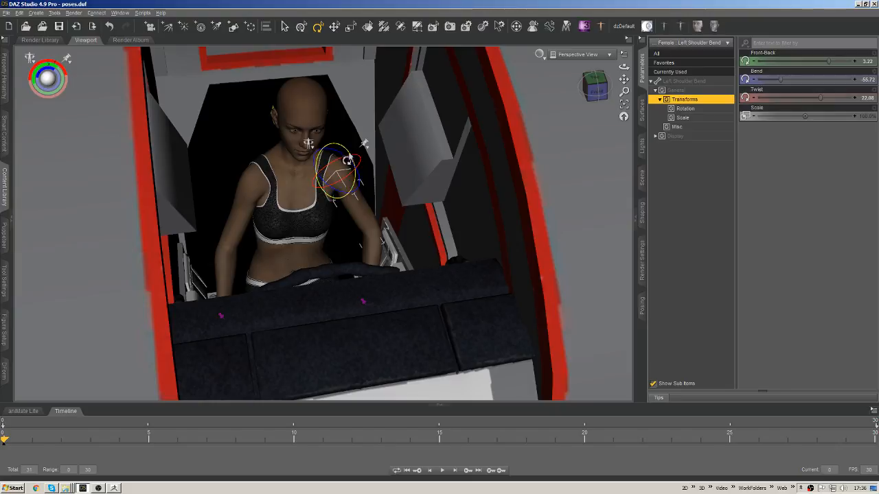
drag(352, 180, 367, 186)
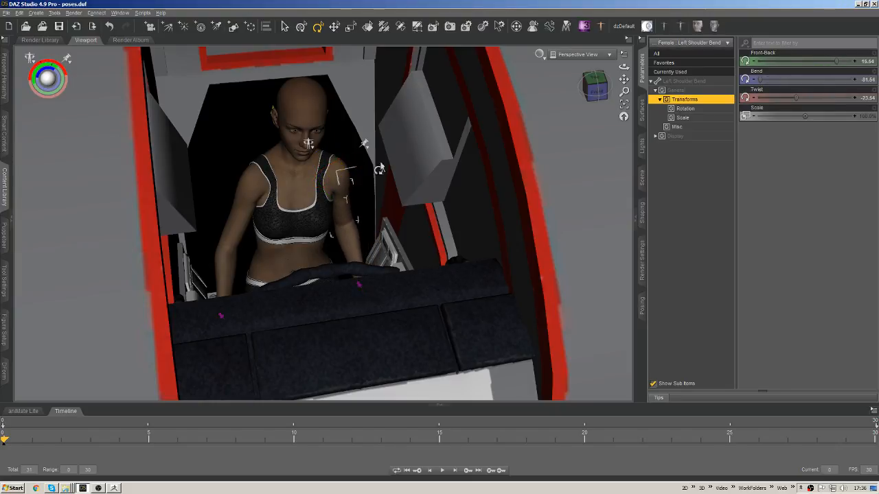
- Try moving the left hand forward onto the blue joystick and undo that move
middle_drag(381, 169, 370, 283)
scroll(347, 336, up, 3)
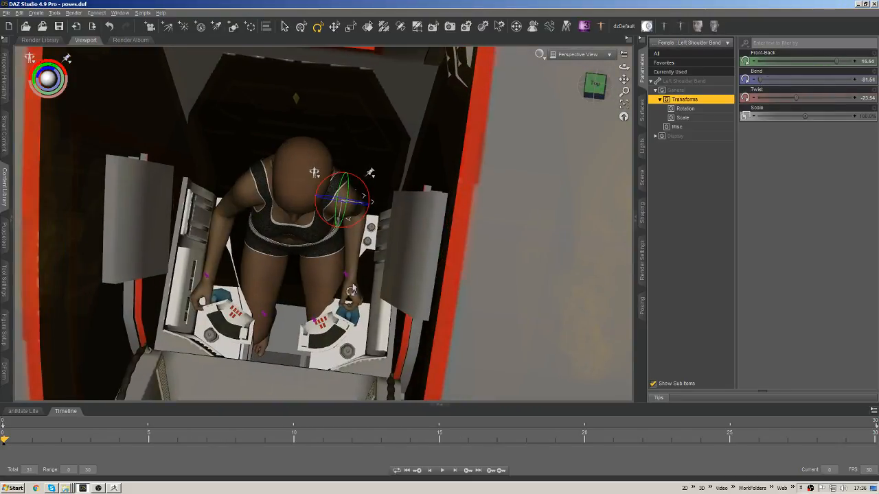
click(358, 318)
key(ctrl+f)
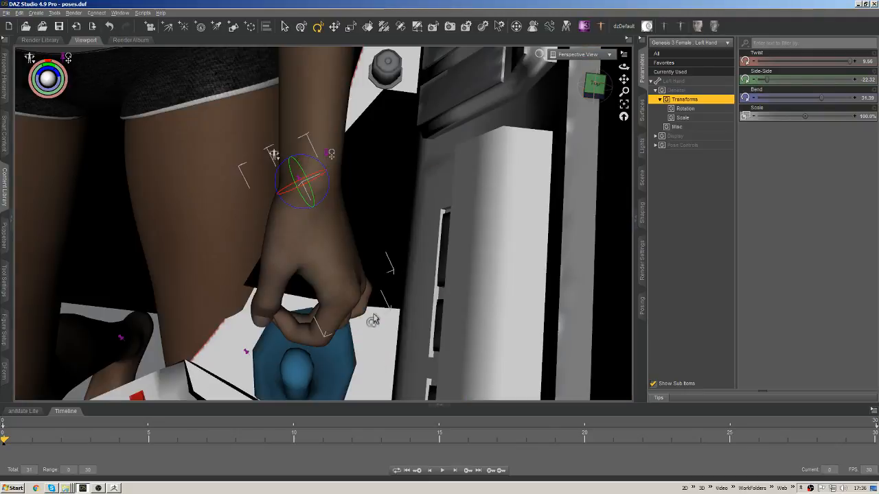
scroll(325, 218, down, 3)
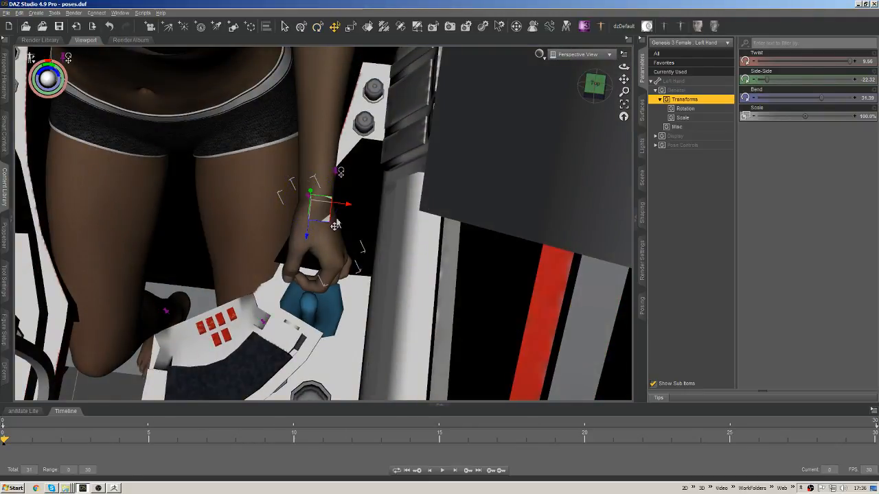
drag(334, 224, 320, 262)
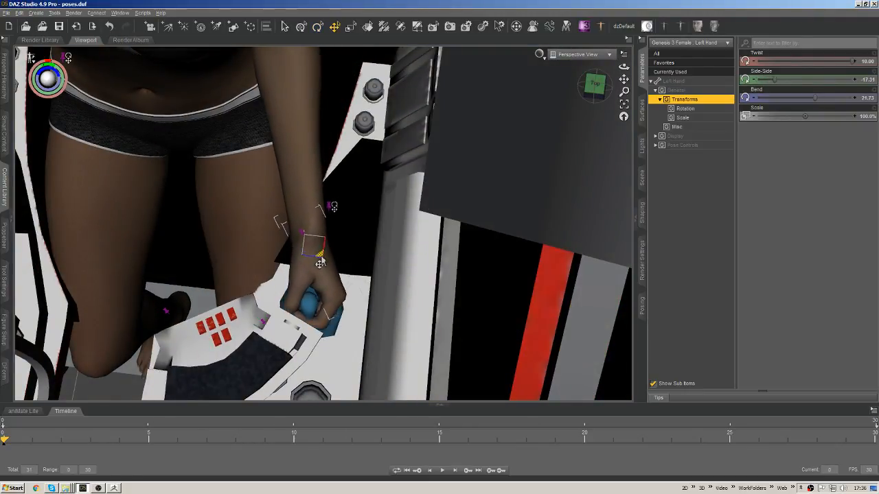
key(ctrl+z)
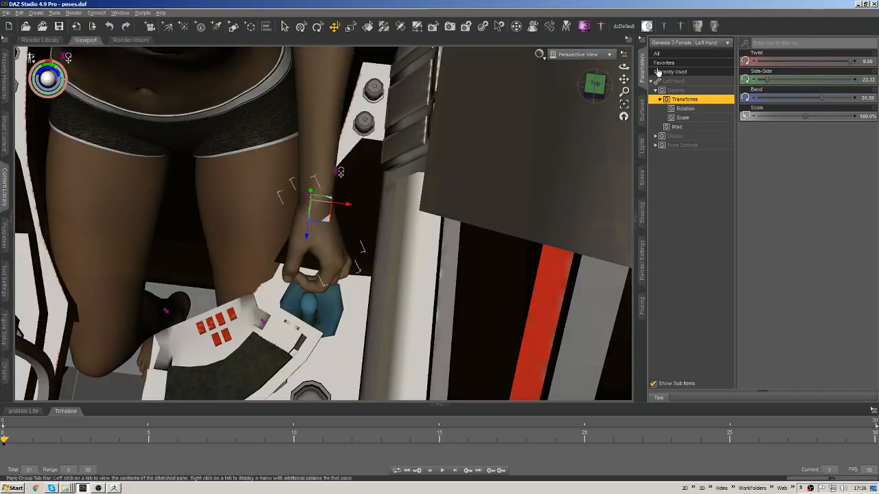
- Move the figure's hip forward to a Z Translate of about -31.54 so the left hand reaches the joystick
click(669, 43)
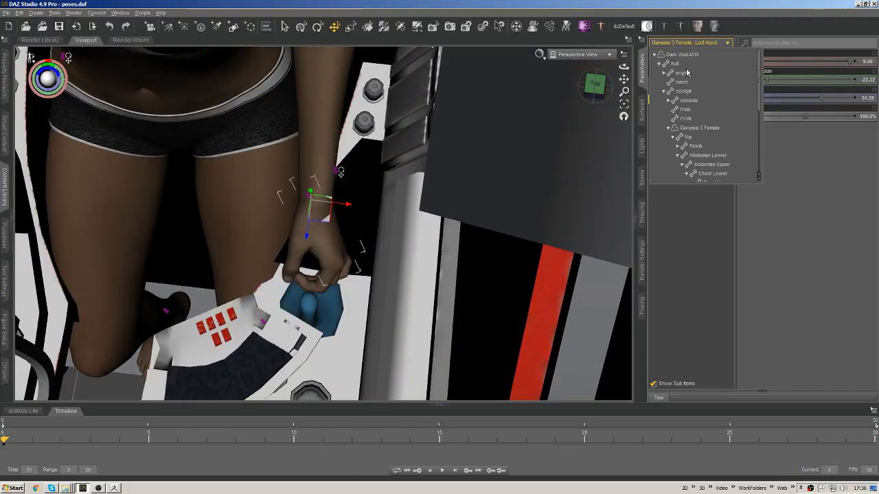
click(690, 139)
drag(162, 83, 154, 129)
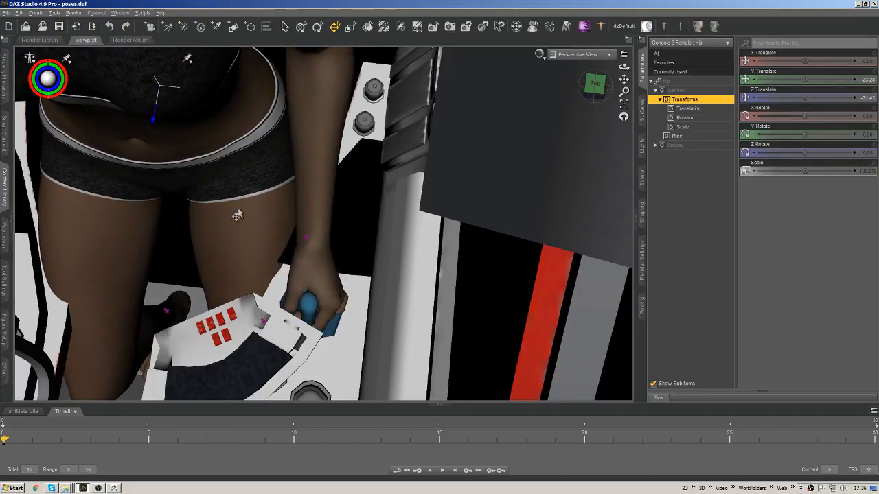
scroll(316, 151, down, 3)
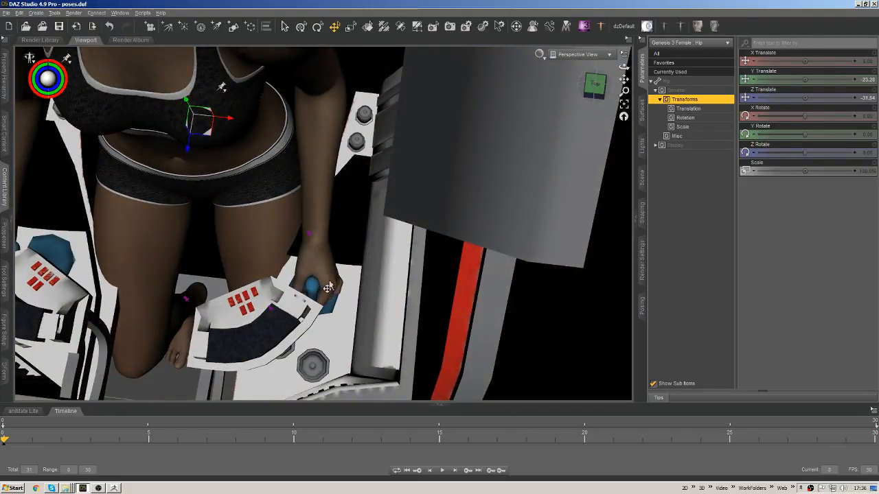
- Move the left hand up and forward around the joystick, giving it a side-side of about -24.35 and bend of about 21.35
middle_drag(329, 287, 322, 245)
click(323, 274)
key(ctrl+f)
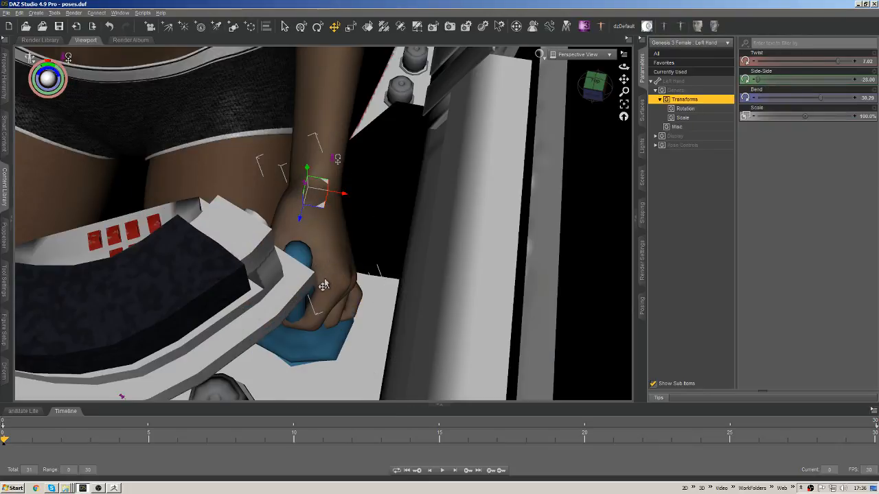
middle_drag(324, 285, 297, 211)
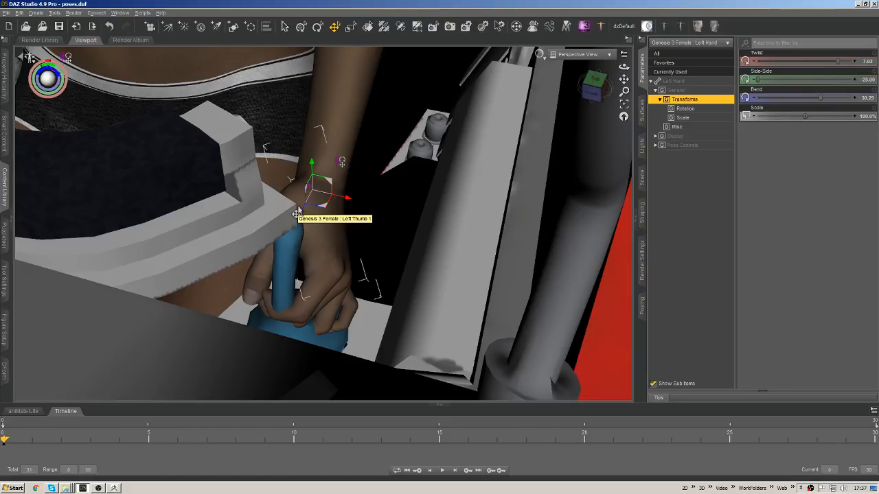
ctrl+alt+drag(308, 265, 326, 261)
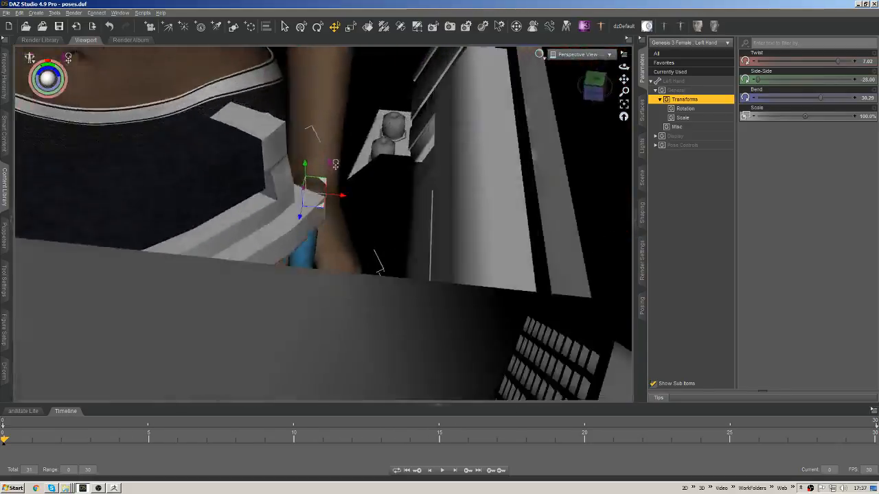
drag(624, 66, 596, 67)
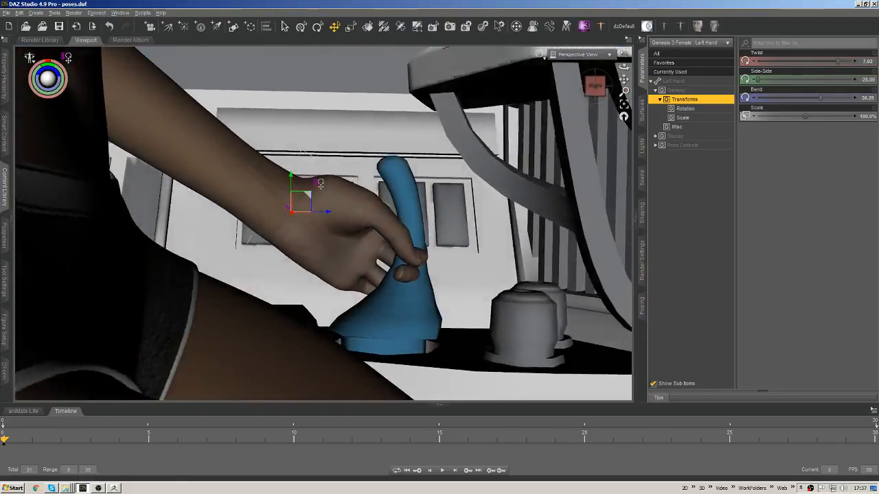
ctrl+alt+drag(398, 240, 391, 245)
key(alt+shift+r)
drag(310, 200, 320, 182)
- Fine-tune the left hand's position on the joystick to a side-side of about -25.75 and bend of about 19.51
ctrl+alt+drag(441, 180, 610, 313)
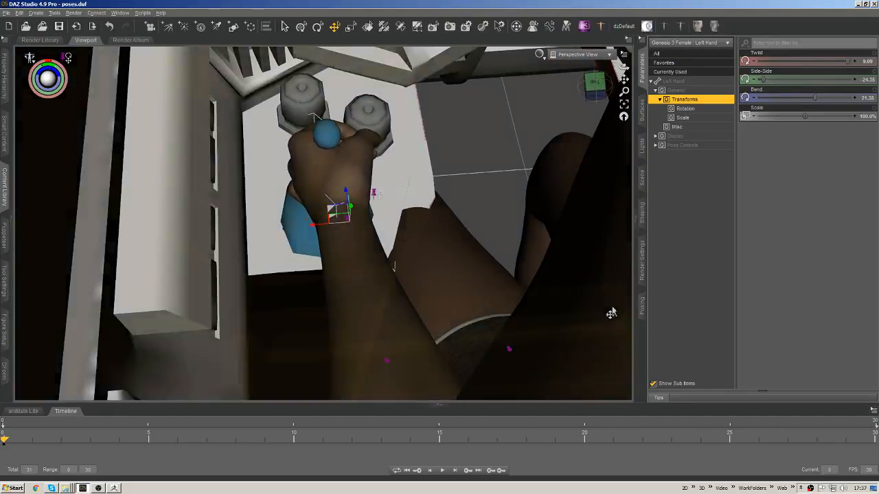
ctrl+alt+drag(439, 275, 407, 204)
drag(331, 212, 549, 209)
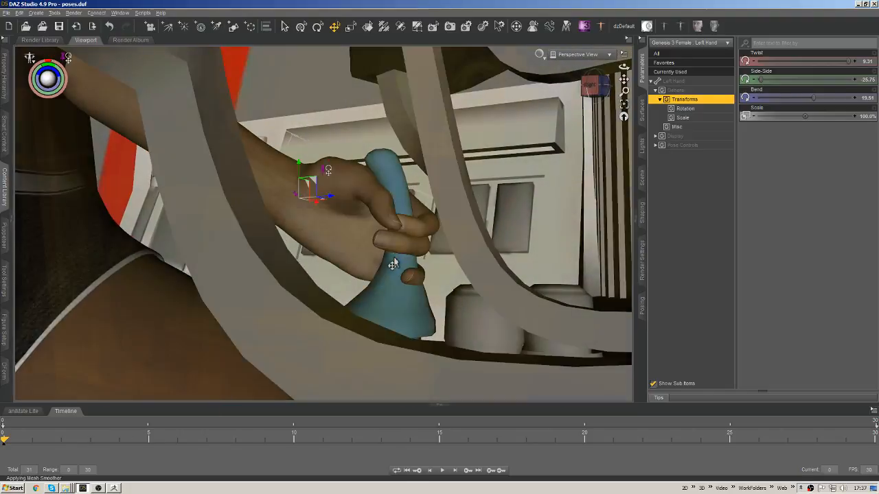
- Lower the figure's hip to a Y Translate of about -28.5
scroll(302, 262, down, 5)
drag(592, 78, 593, 81)
click(680, 45)
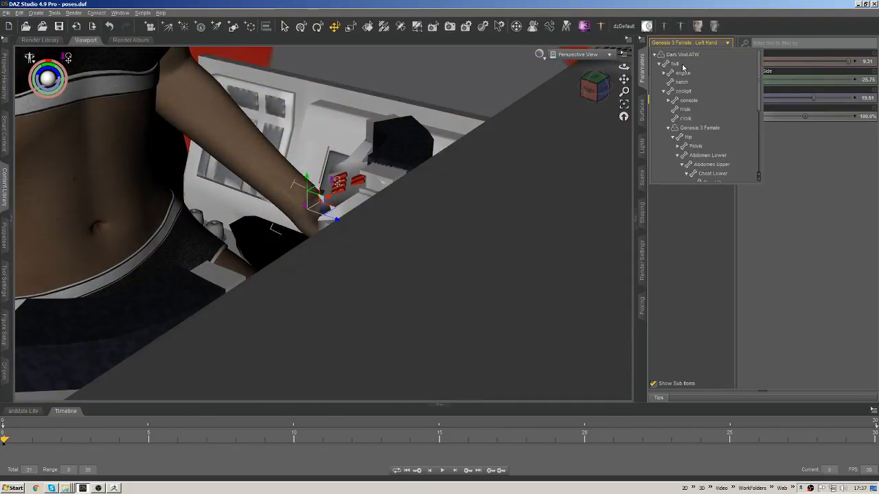
click(685, 65)
click(688, 138)
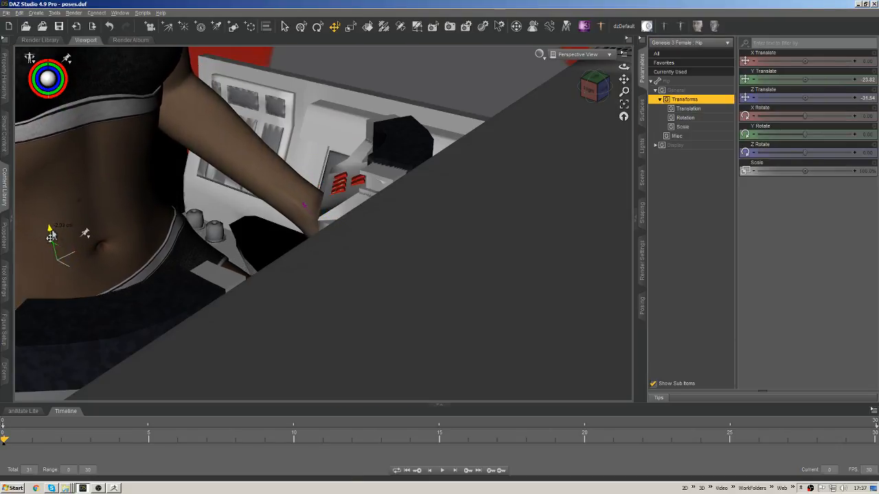
drag(51, 236, 57, 256)
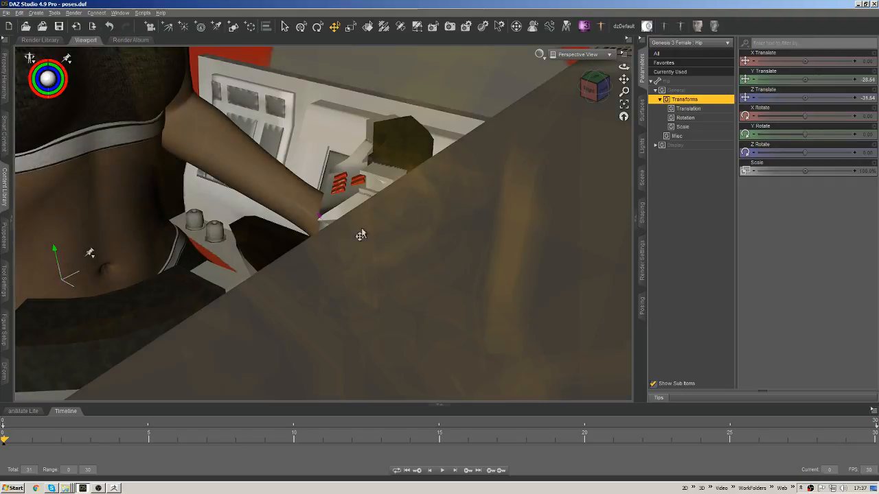
middle_drag(362, 233, 447, 204)
middle_drag(357, 316, 375, 287)
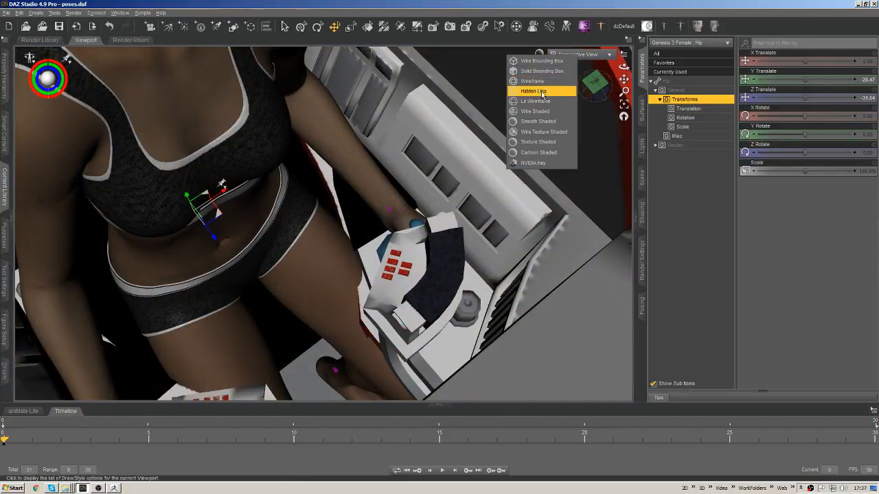
- Switch the viewport to the Wireframe draw style and examine the left hand's fit around the joystick
click(540, 83)
middle_drag(385, 180, 274, 141)
middle_drag(203, 282, 300, 171)
scroll(306, 156, up, 4)
scroll(423, 248, up, 2)
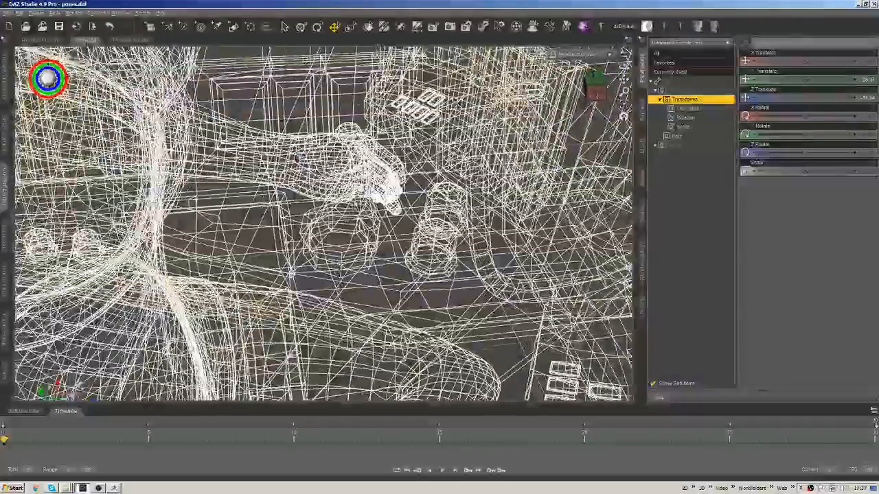
scroll(422, 248, up, 4)
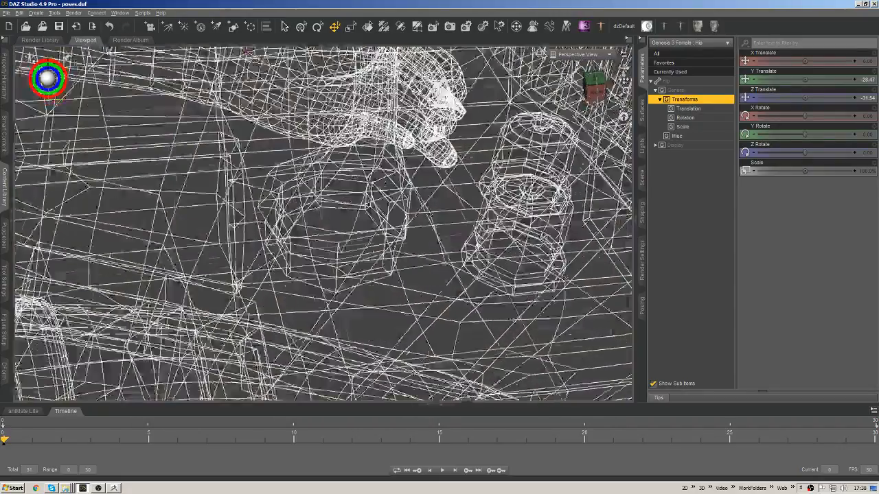
- Reposition the left hand on the joystick with a twist of about 5.77, side-side of -19.75 and bend of 23.42
middle_drag(306, 124, 277, 168)
right_click(277, 167)
click(302, 191)
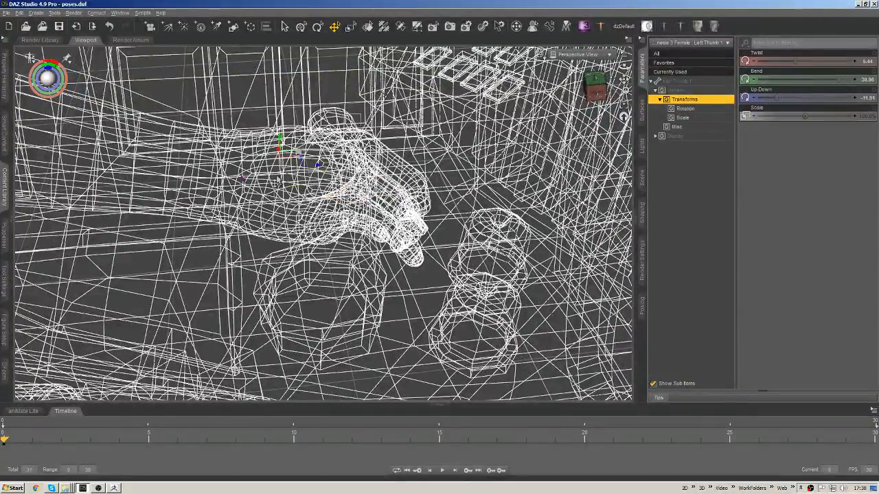
click(301, 211)
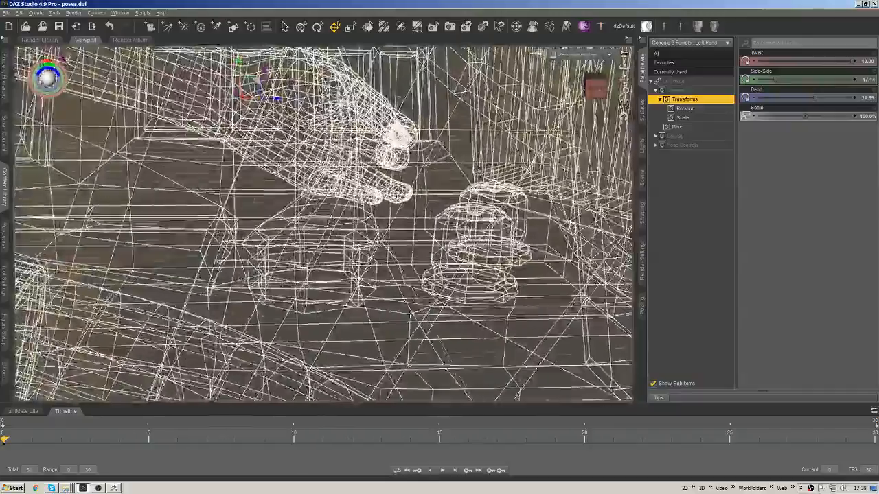
drag(624, 79, 624, 137)
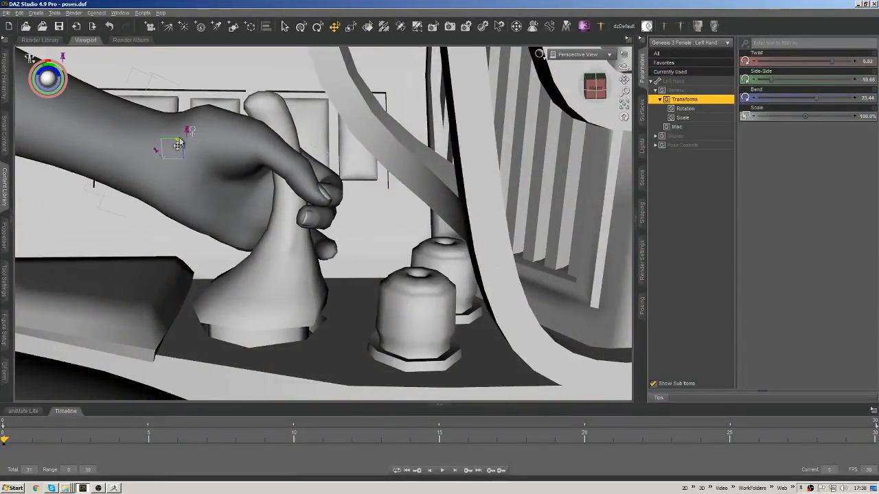
drag(624, 67, 518, 21)
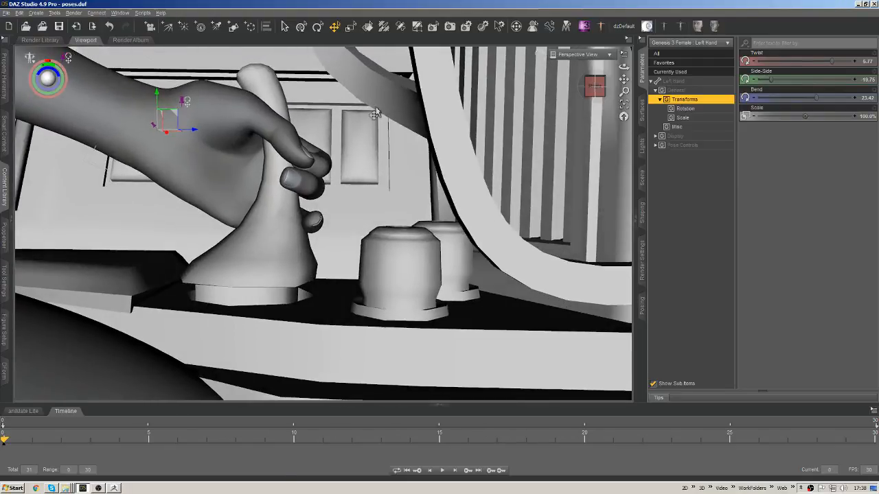
- Use Smooth Shaded display and rotate the first joint of the left ring finger to about -5 twist, -4.01 side-side and -38.4 bend
click(554, 54)
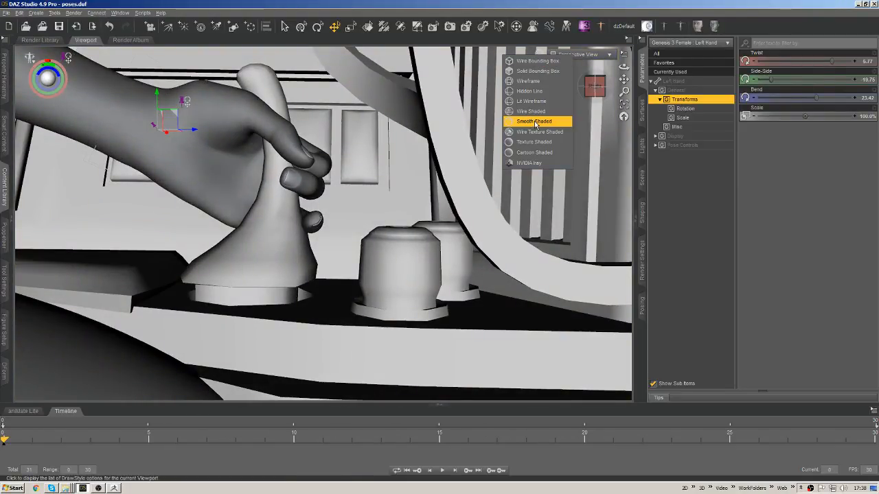
click(512, 4)
key(ctrl+l)
drag(624, 67, 566, 74)
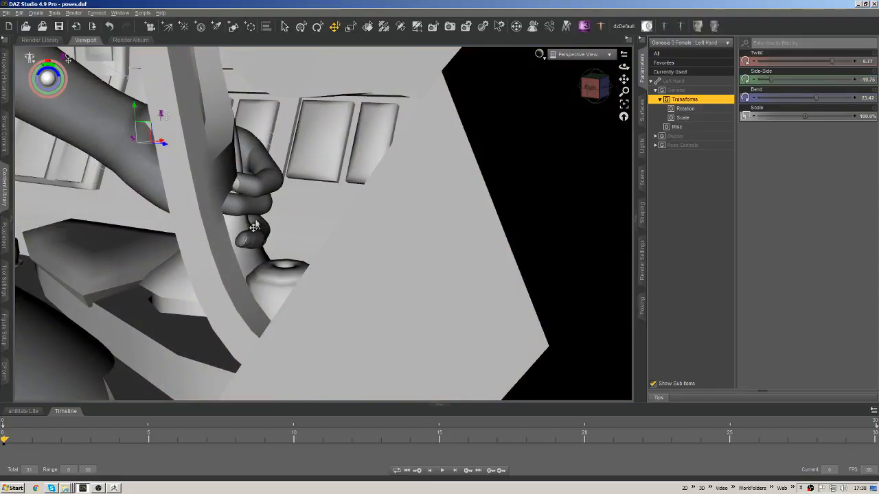
click(254, 226)
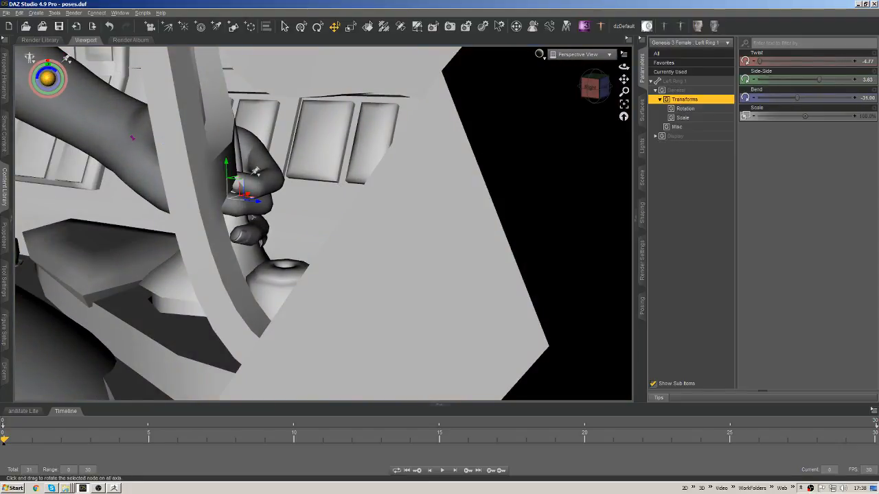
drag(48, 77, 52, 73)
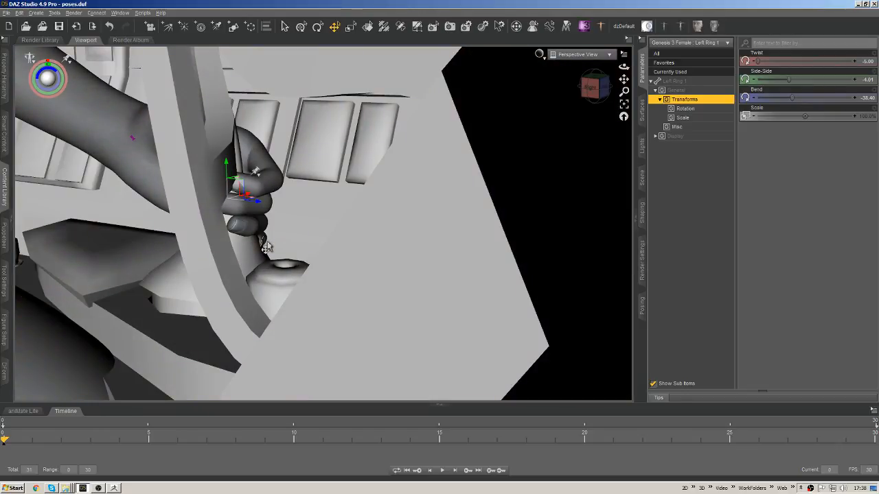
- Straighten the third joint of the left pinky to a bend of about 2.96
alt+drag(266, 247, 291, 220)
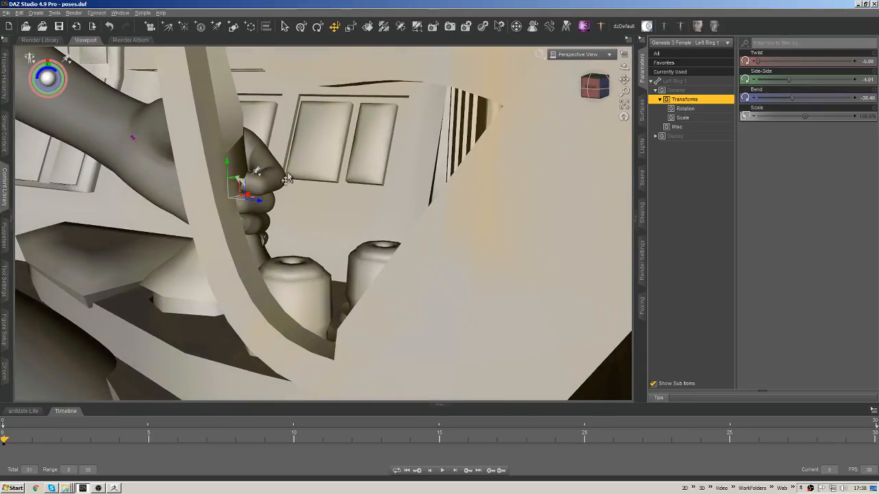
right_click(267, 241)
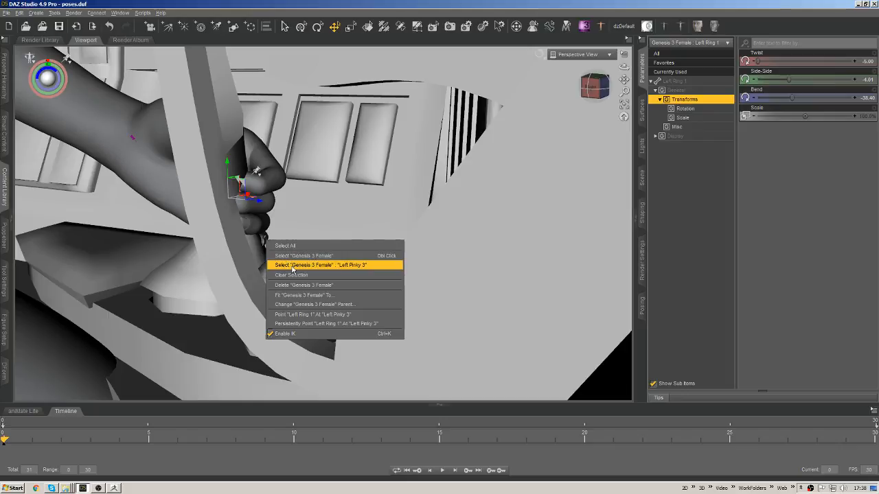
click(292, 266)
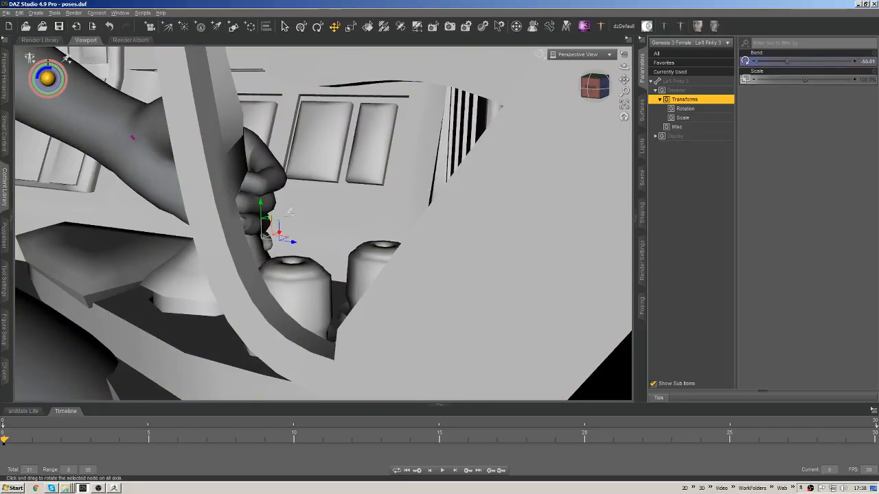
drag(47, 78, 106, 78)
alt+drag(182, 164, 266, 170)
alt+drag(392, 224, 379, 222)
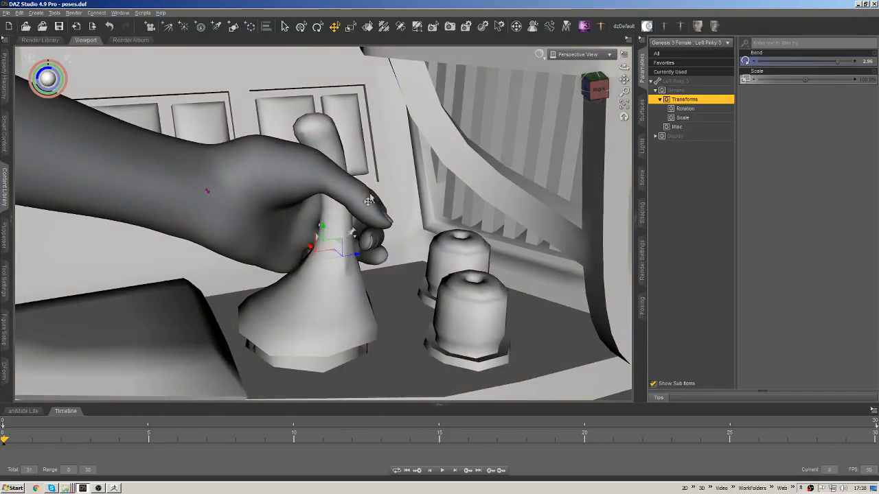
- Select the figure's left collar as the starting node for mirroring the arm
click(349, 197)
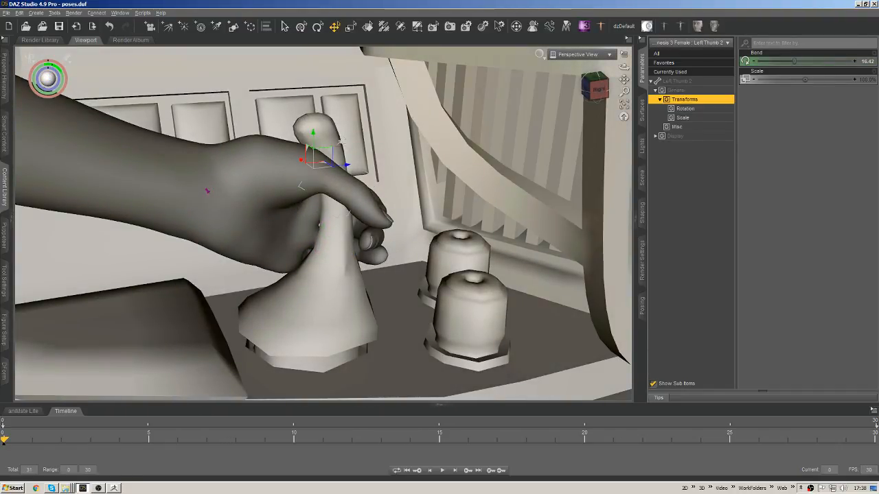
scroll(449, 235, down, 5)
alt+drag(449, 235, 321, 269)
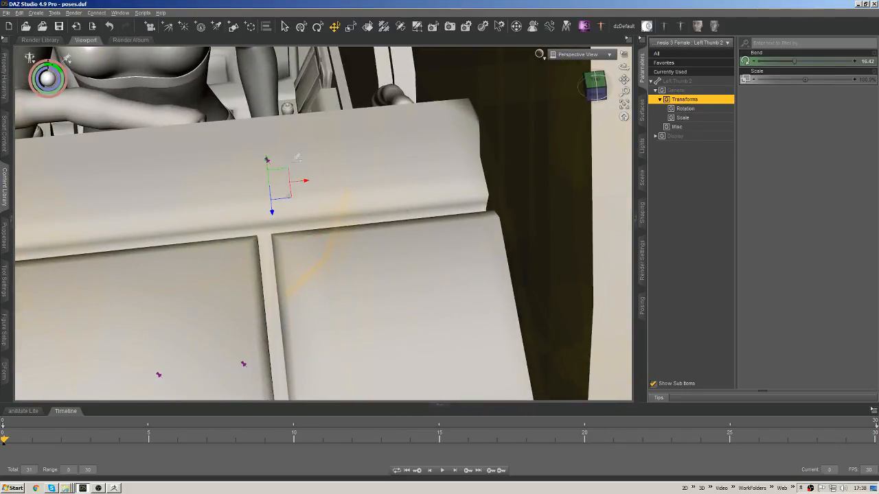
middle_drag(322, 69, 412, 180)
scroll(438, 146, down, 4)
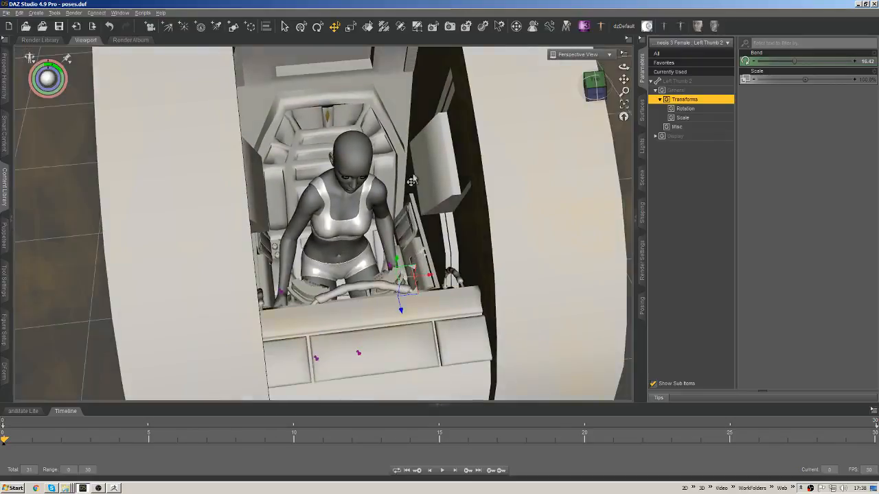
scroll(412, 180, up, 5)
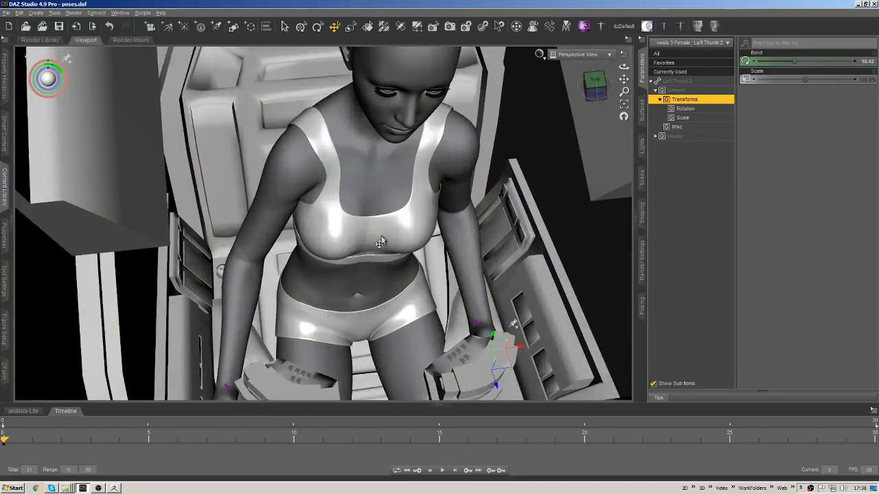
alt+drag(380, 242, 450, 150)
click(456, 154)
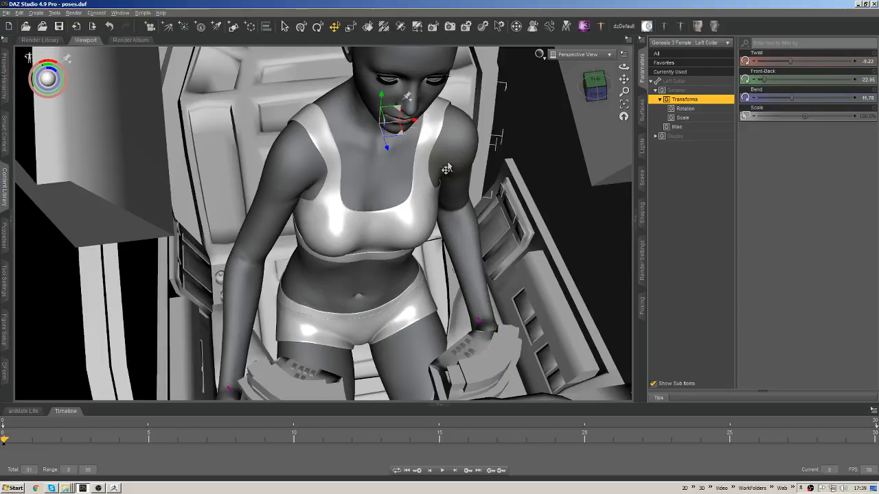
- Try applying Symmetry to the Root node recursively from left to right, and undo it
key(ctrl+shift+y)
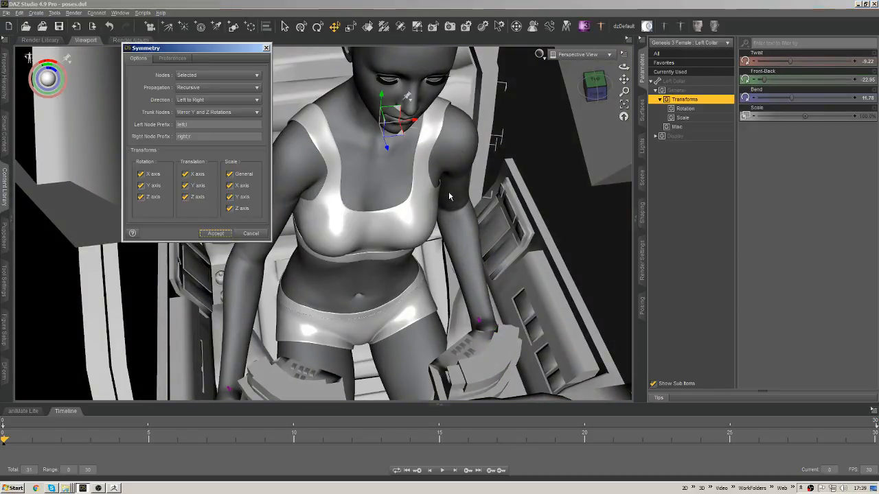
click(216, 74)
click(206, 65)
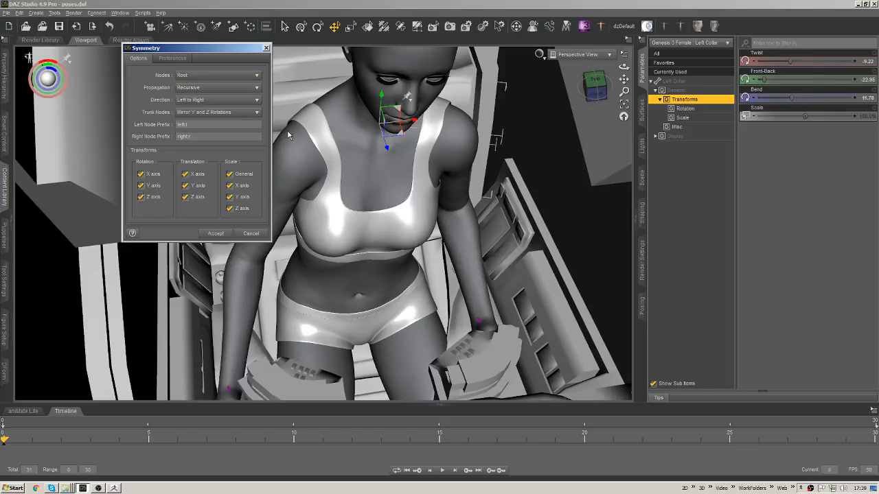
click(217, 236)
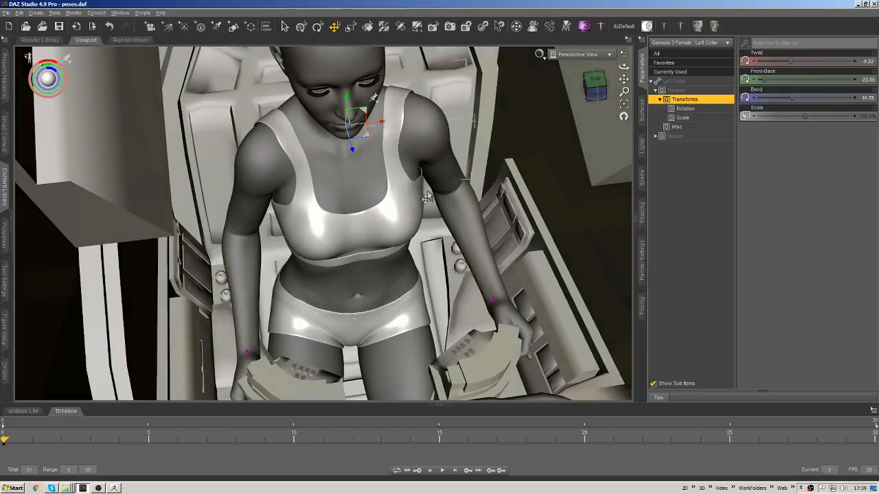
key(ctrl+z)
- Mirror the left arm's pose to the right arm using Symmetry on the Selected node, Recursive, Left to Right
key(shift+y)
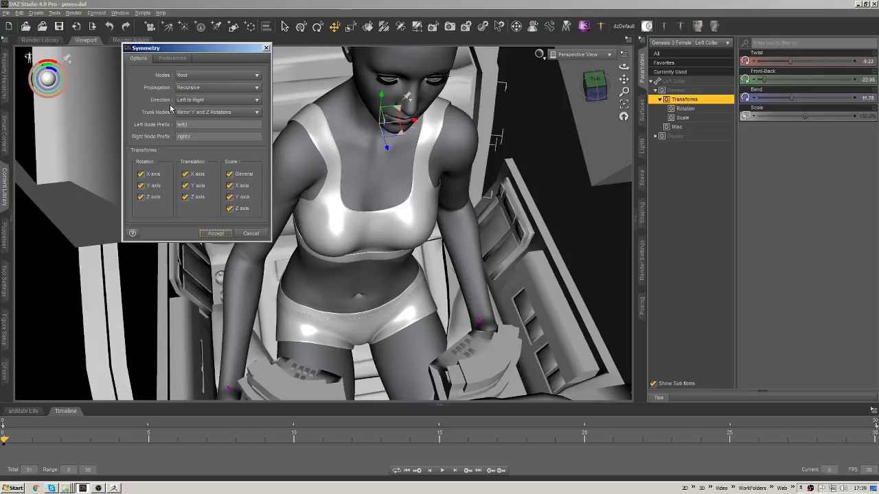
click(205, 75)
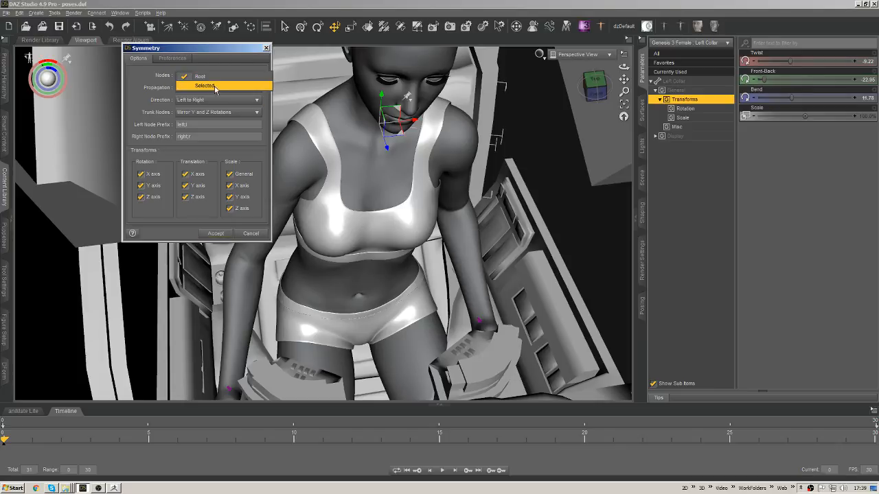
click(206, 85)
click(212, 234)
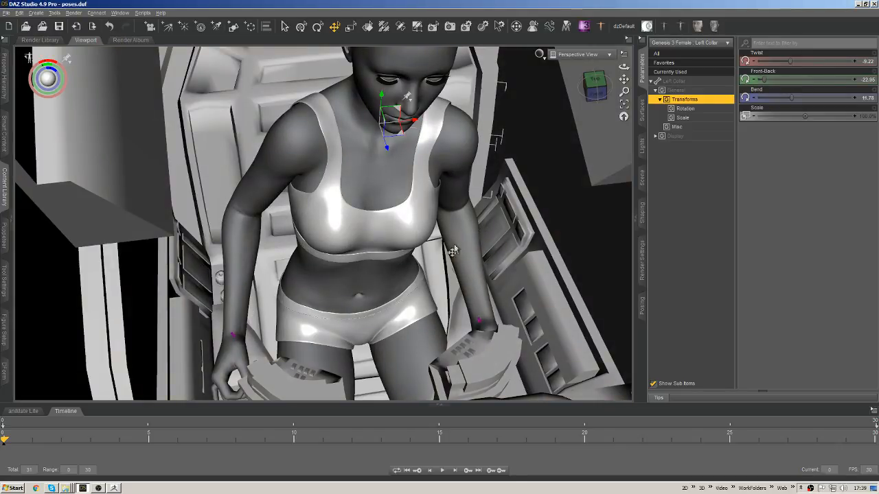
- Frame the right hand and move it onto the joystick, with a side-side of about 25.78 and bend of about -22.38
click(369, 291)
middle_drag(451, 252, 416, 262)
middle_drag(370, 292, 270, 254)
click(295, 288)
key(ctrl+f)
drag(293, 220, 258, 260)
middle_drag(260, 260, 388, 251)
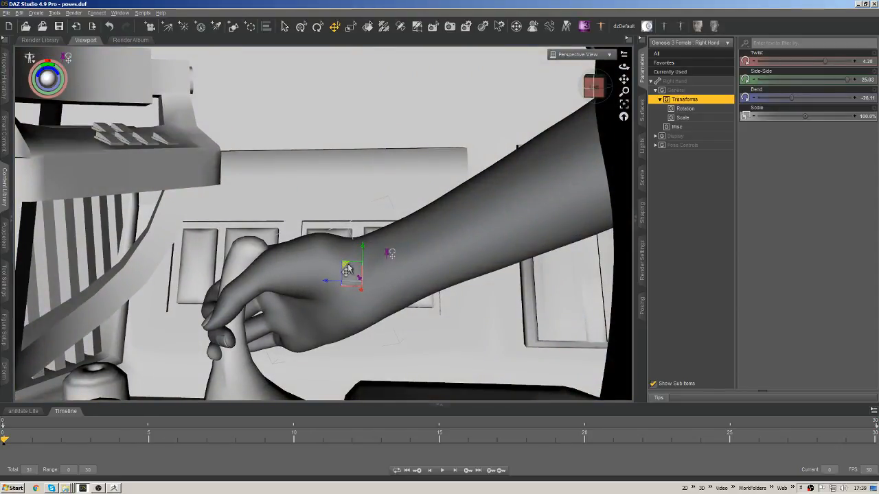
drag(347, 270, 330, 280)
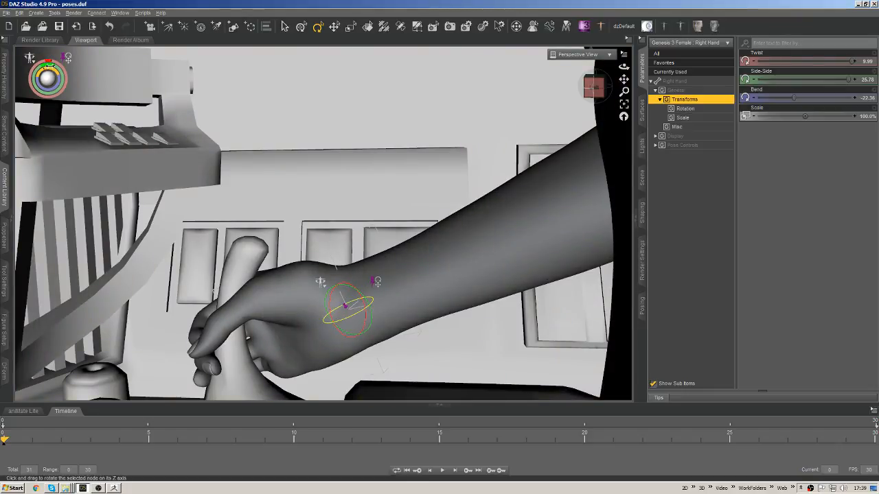
- Rotate the right hand around the joystick to about 0.72 twist, 28 side-side and -12.43 bend
drag(327, 304, 343, 304)
middle_drag(334, 195, 347, 251)
mouse_move(352, 296)
mouse_down()
mouse_move(353, 304)
mouse_move(367, 302)
mouse_up()
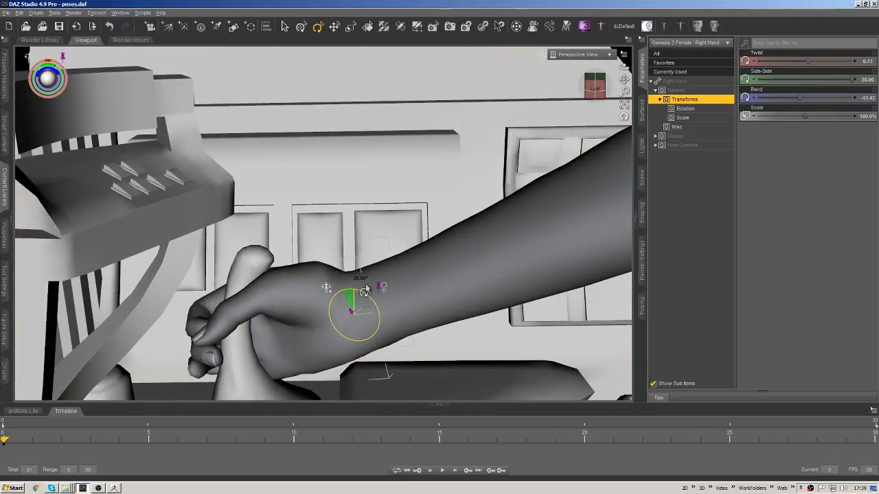
middle_drag(360, 283, 337, 257)
- Fine-tune the right hand's position and rotation on the joystick to about 4.99 twist and -12.08 bend
key(alt+shift+t)
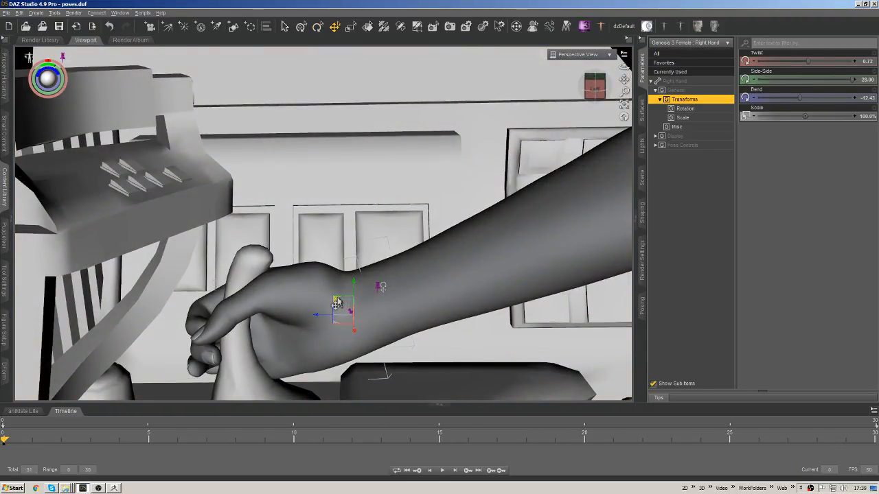
drag(336, 302, 349, 296)
middle_drag(326, 255, 396, 272)
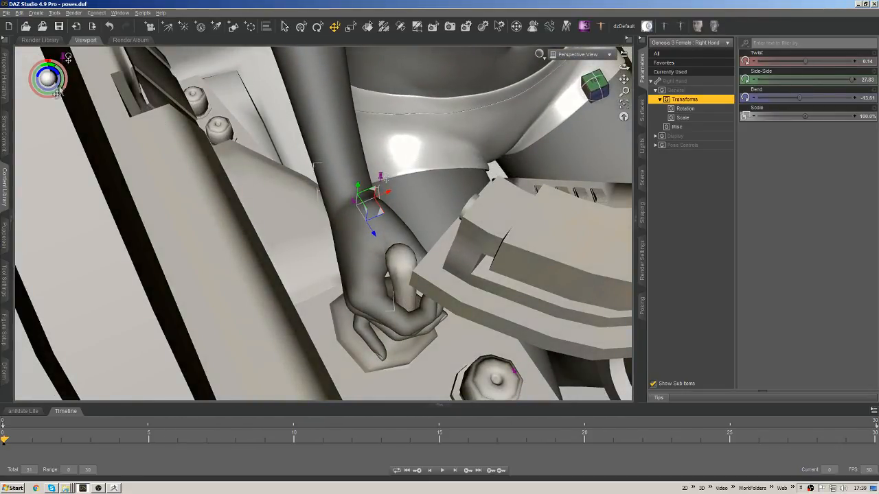
drag(49, 80, 52, 81)
middle_drag(402, 290, 441, 199)
- Lean the torso back by rotating the upper abdomen to about -14.36 bend, 2.82 twist and -1.56 side-side
scroll(441, 90, down, 5)
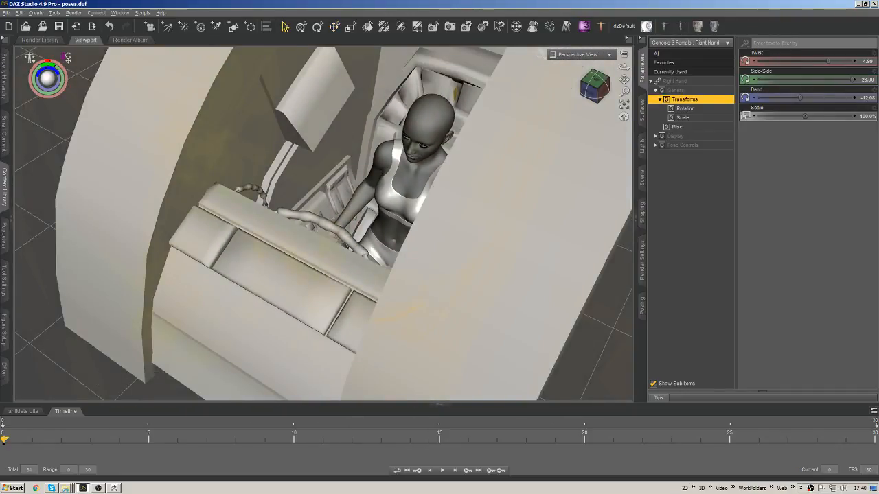
middle_drag(441, 91, 494, 212)
middle_drag(484, 148, 472, 163)
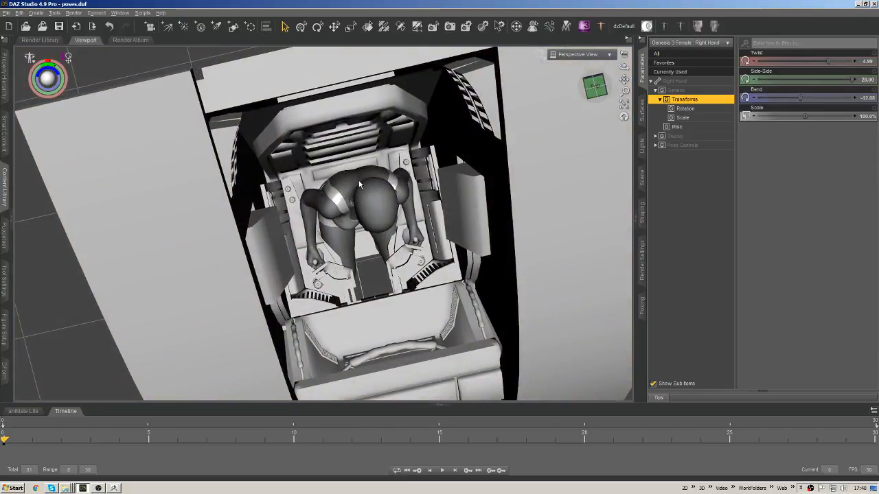
click(356, 178)
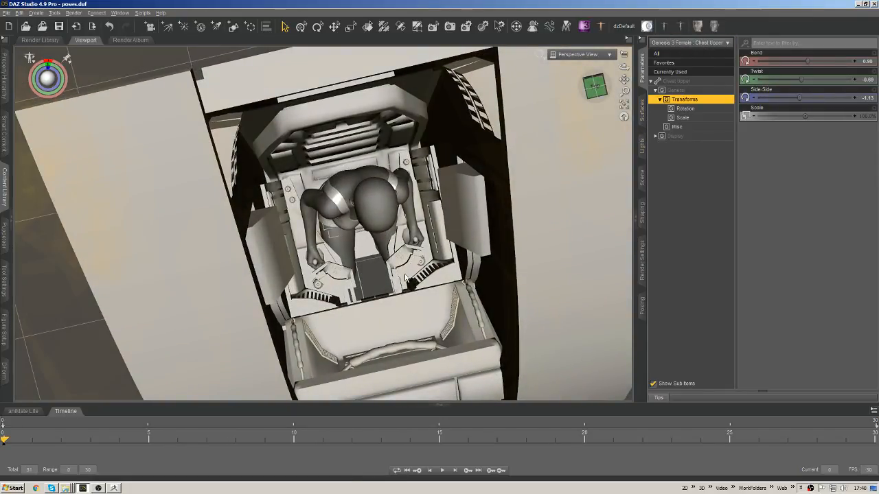
middle_drag(405, 276, 371, 240)
click(363, 238)
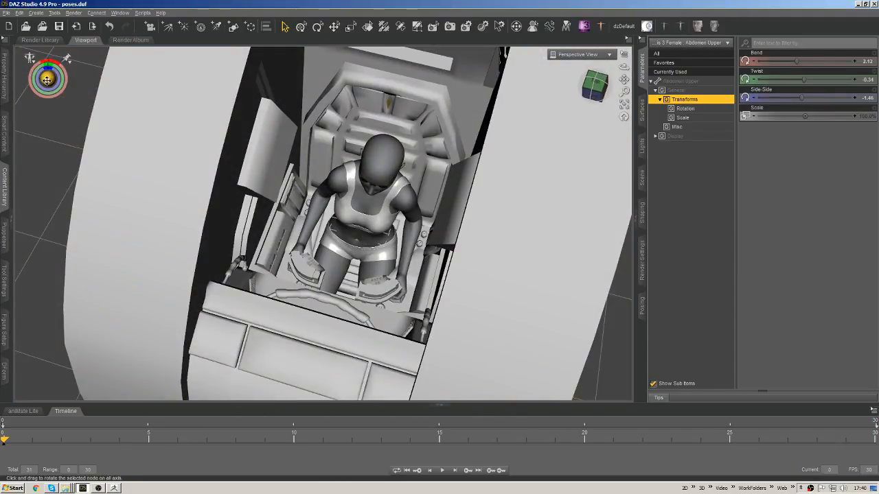
drag(47, 79, 50, 96)
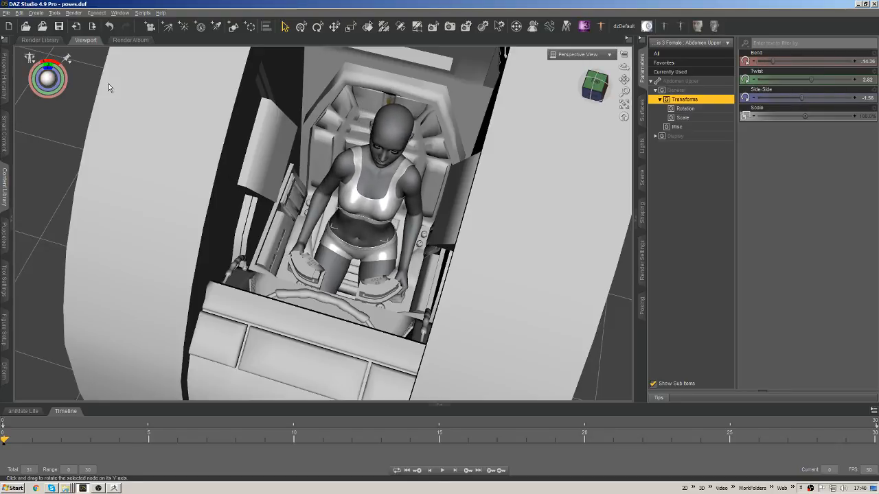
- Select the left hand and check its pin translation and pin rotation options
click(369, 198)
drag(47, 78, 69, 90)
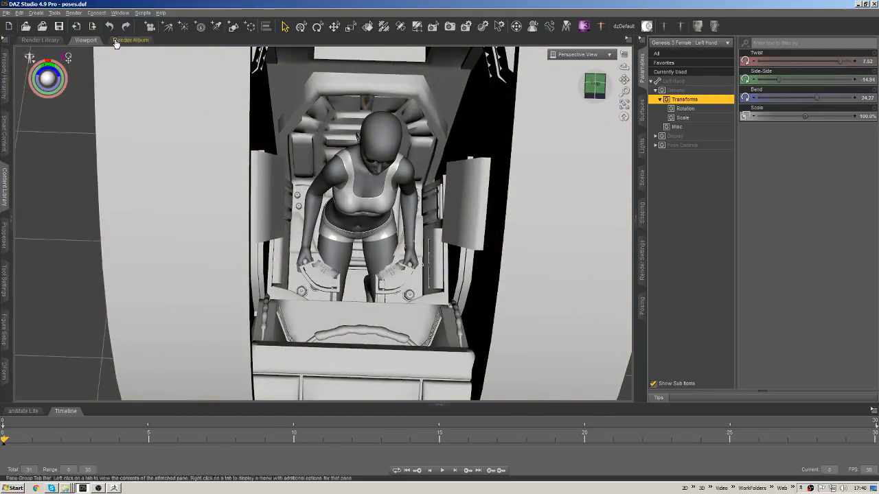
click(68, 57)
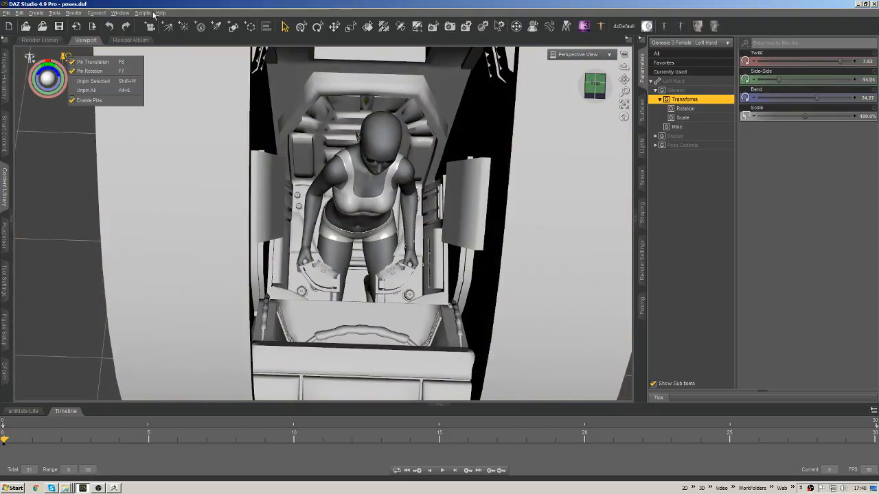
click(171, 11)
- Bend the torso forward over the controls by rotating the upper abdomen and the upper chest
scroll(368, 189, up, 3)
click(368, 219)
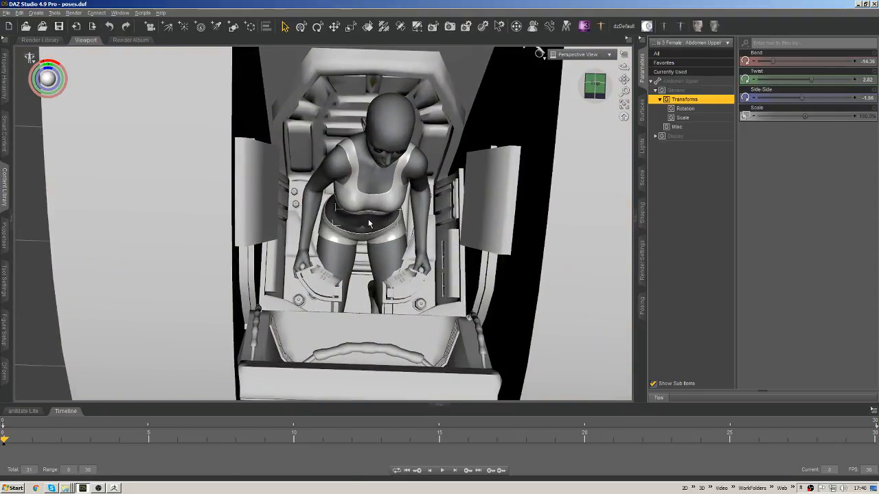
mouse_move(48, 79)
mouse_down()
mouse_move(28, 100)
mouse_move(51, 95)
mouse_up()
click(353, 206)
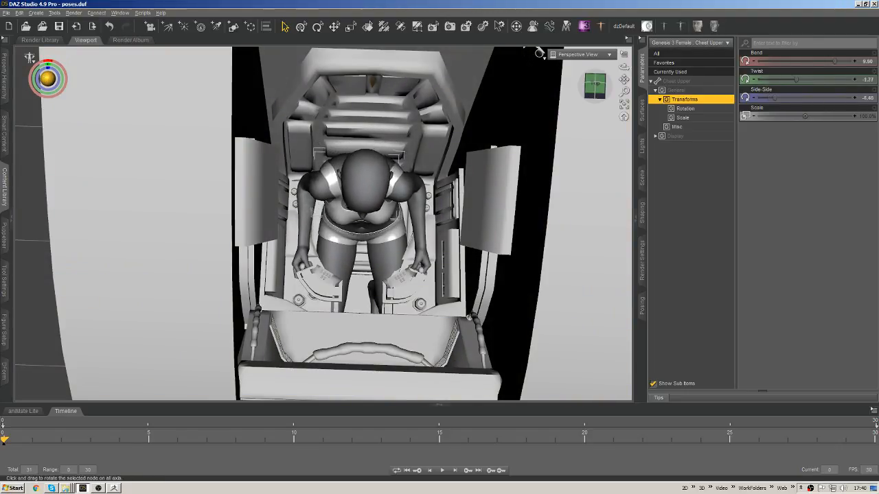
click(351, 169)
drag(48, 79, 49, 88)
- Shift the right hand on its joystick to about 3.19 twist, 28 side-side and -18.35 bend
middle_drag(329, 240, 285, 248)
click(287, 249)
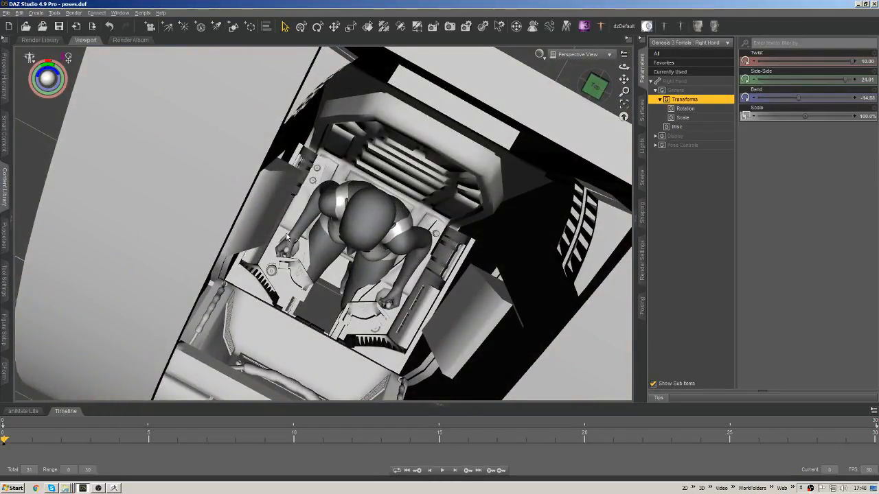
drag(301, 267, 308, 263)
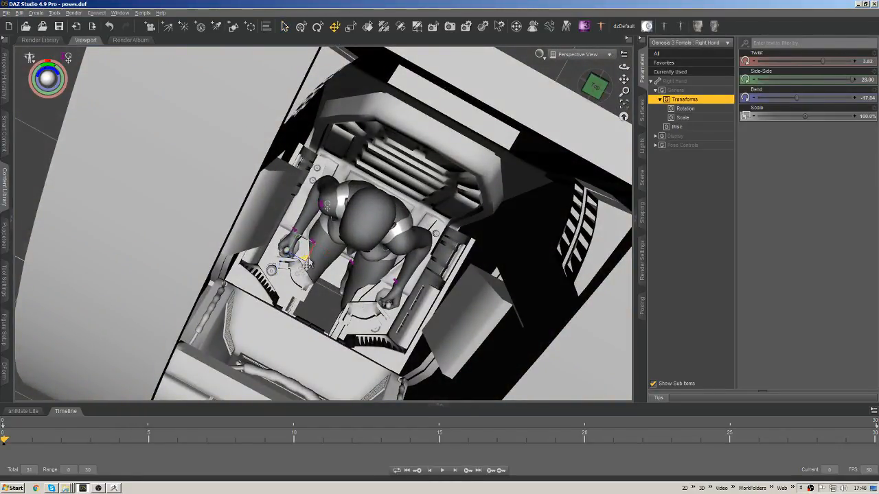
- Examine the seated figure in the cockpit from the front, the side and above
middle_drag(346, 339, 435, 130)
scroll(432, 85, down, 2)
middle_drag(433, 85, 410, 255)
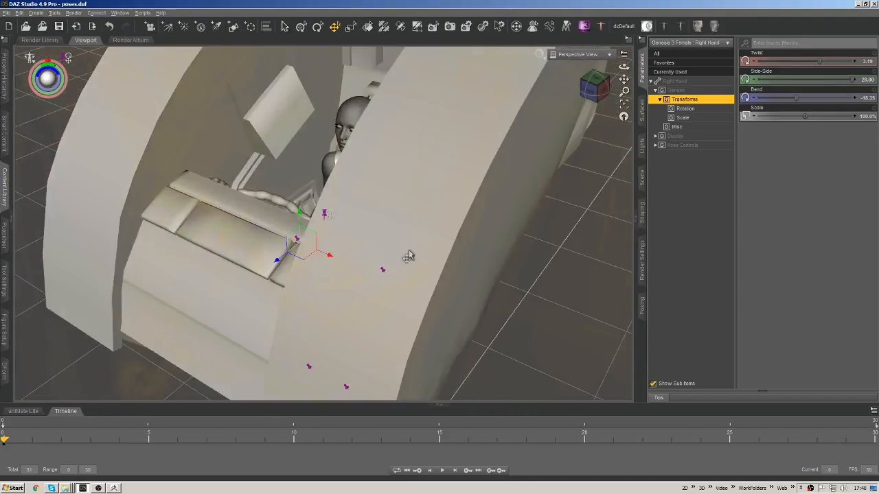
scroll(411, 138, down, 2)
middle_drag(411, 138, 495, 181)
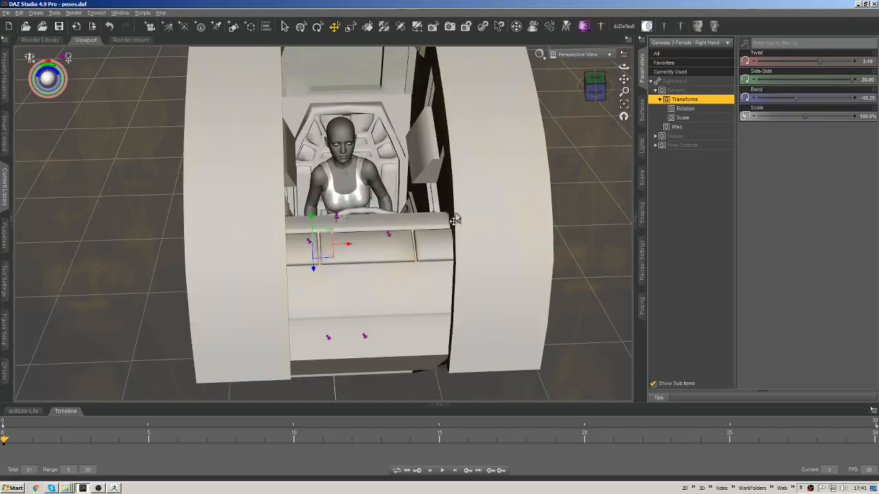
alt+drag(454, 219, 410, 242)
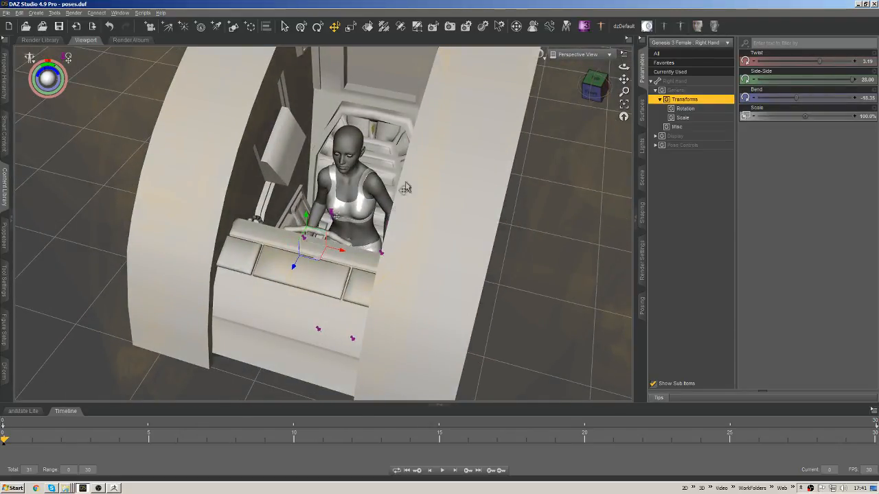
key(alt+shift+s)
alt+drag(385, 195, 372, 240)
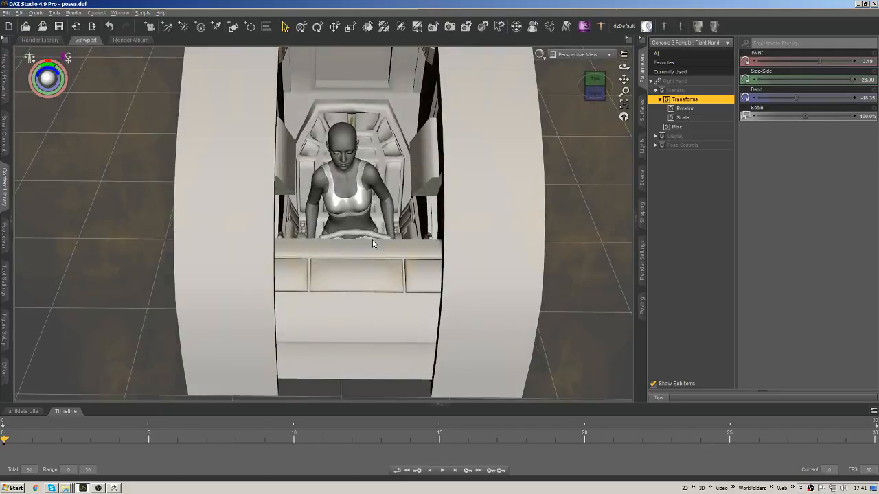
right_click(361, 136)
click(589, 151)
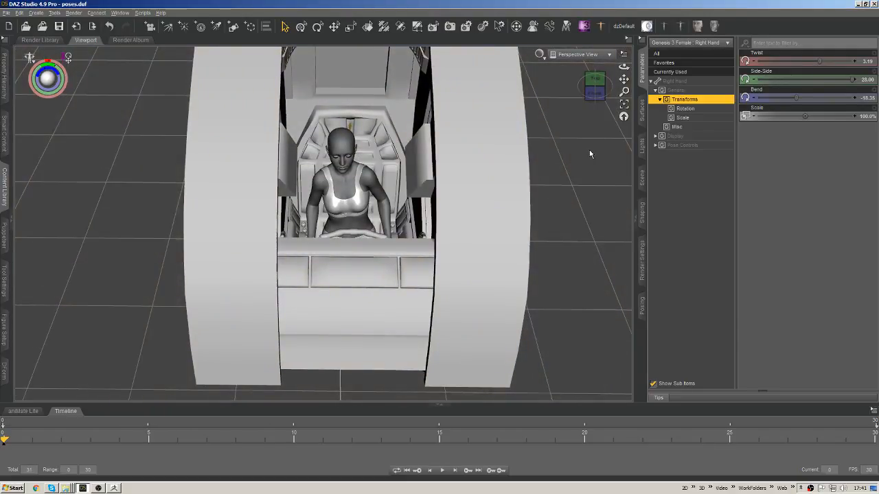
alt+drag(589, 151, 549, 237)
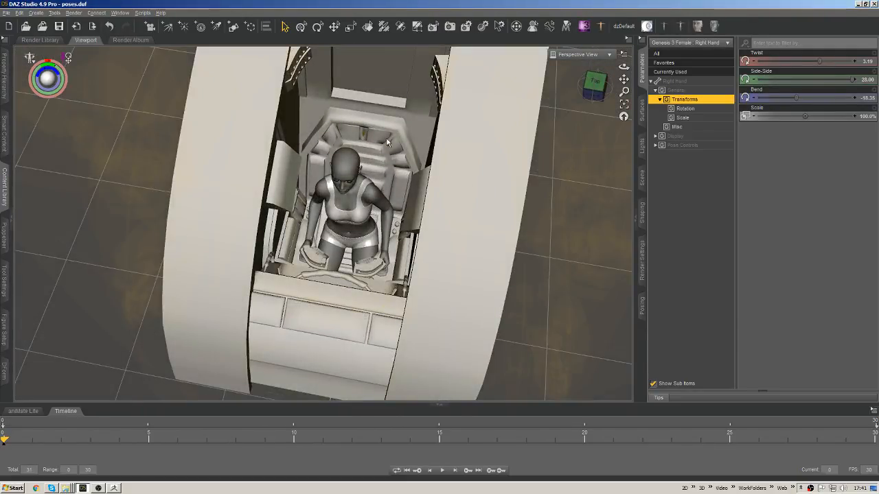
- Select the whole Dark Void ATW figure instead of a single cockpit part
right_click(391, 148)
click(479, 163)
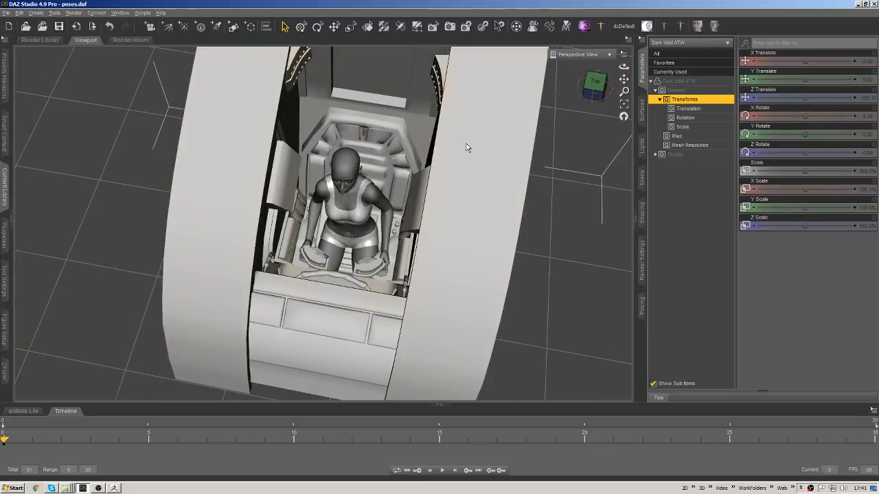
right_click(470, 145)
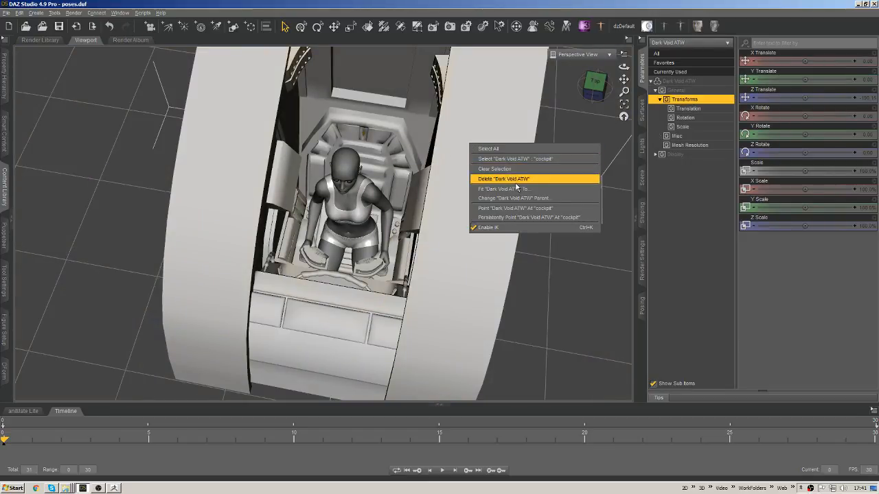
click(516, 159)
right_click(471, 153)
click(515, 178)
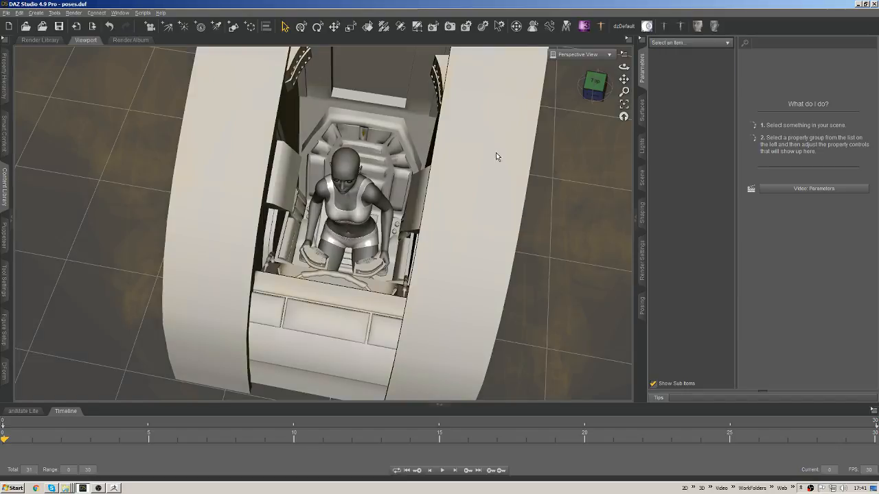
right_click(490, 151)
click(535, 167)
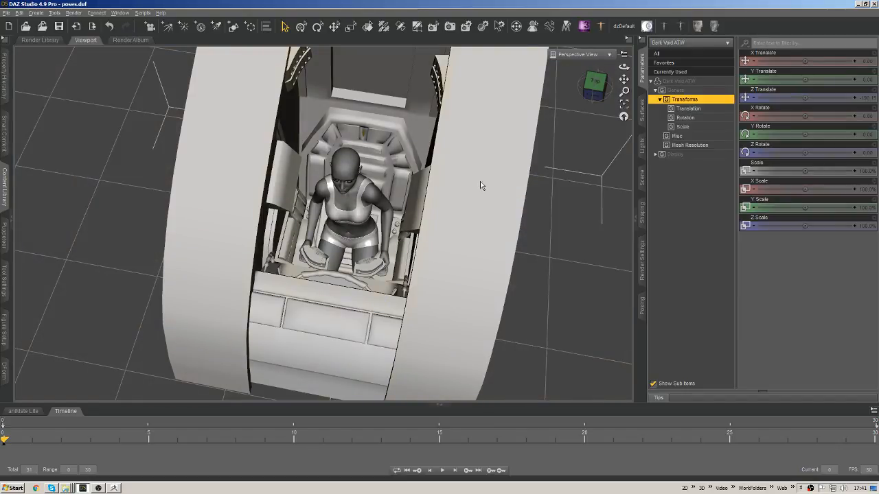
- Select everything in the scene with all its nodes and turn on Visible for all of them
middle_drag(445, 192, 550, 145)
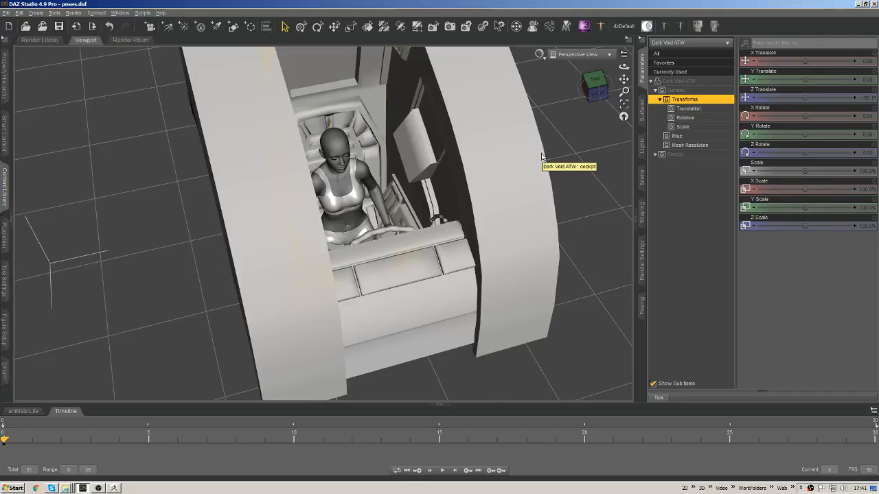
key(ctrl+a)
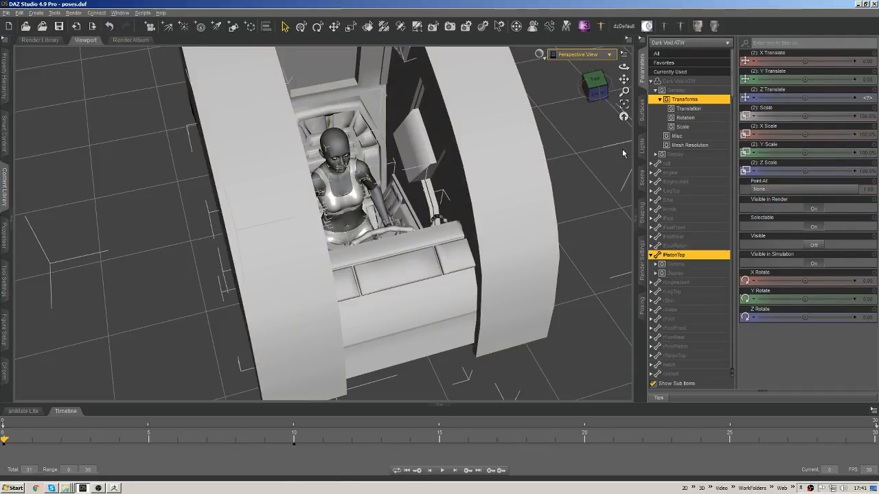
click(709, 81)
drag(731, 82, 739, 386)
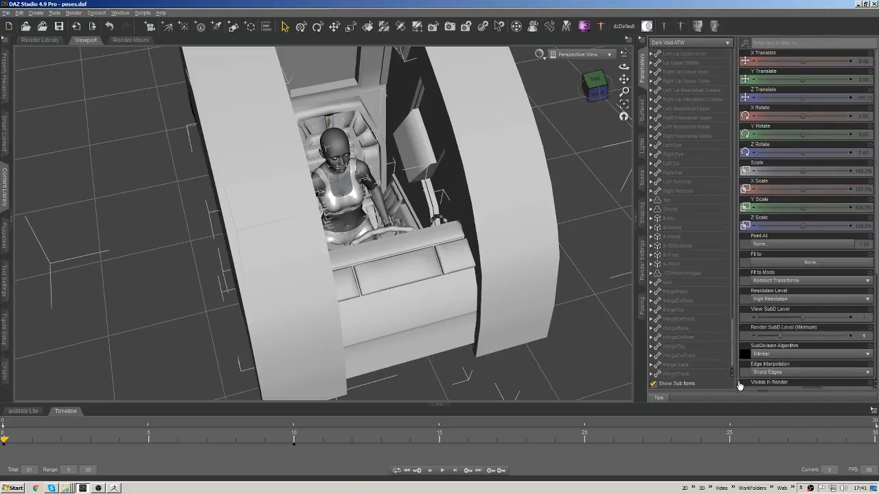
shift+click(709, 377)
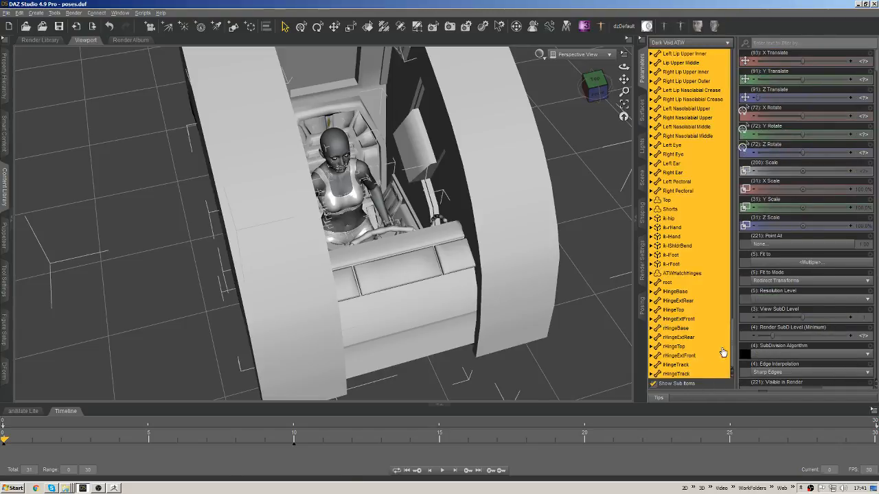
click(876, 280)
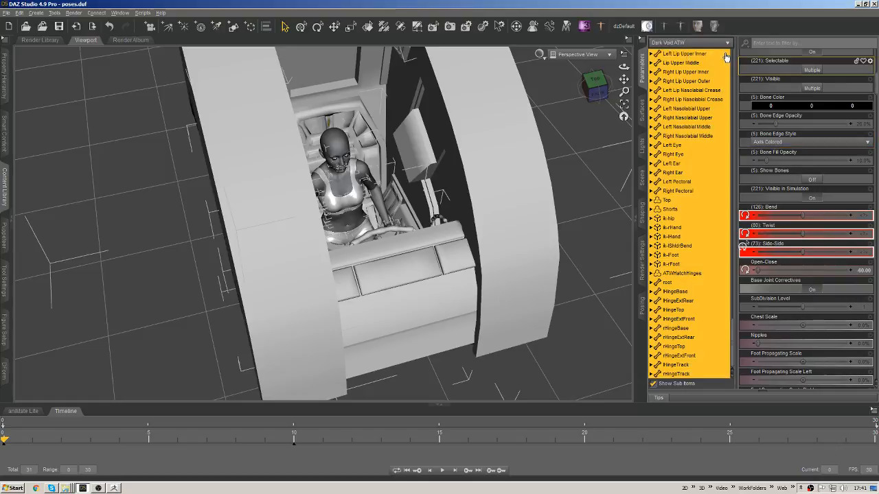
scroll(863, 68, up, 1)
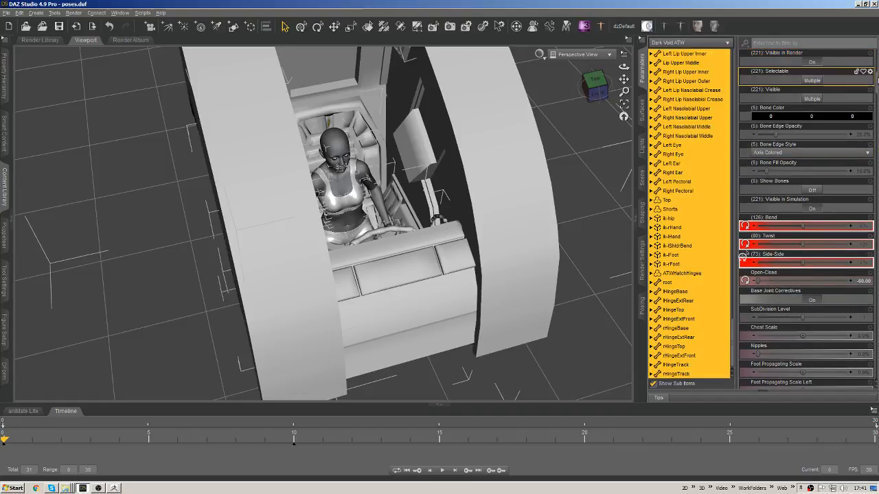
scroll(876, 81, up, 10)
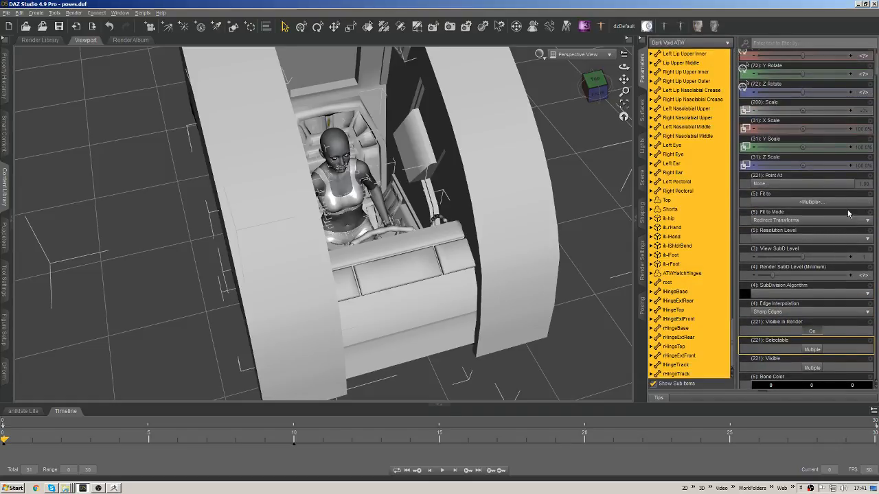
click(812, 369)
click(809, 373)
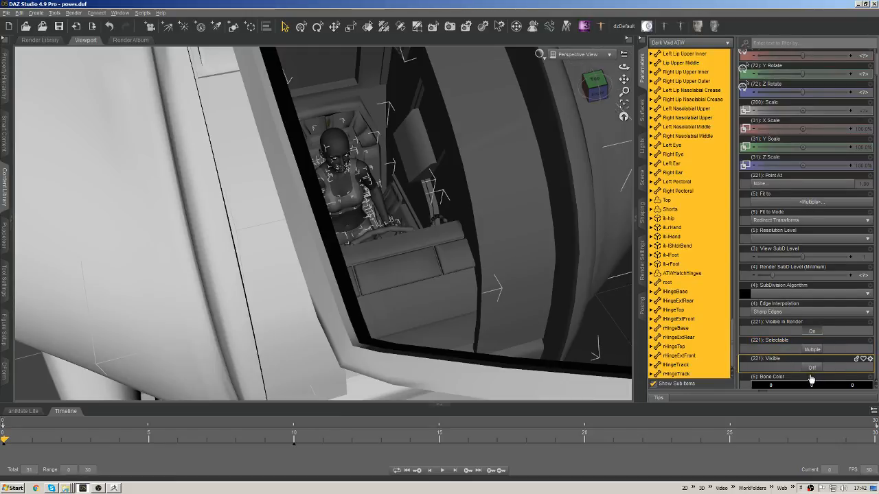
click(812, 372)
click(812, 371)
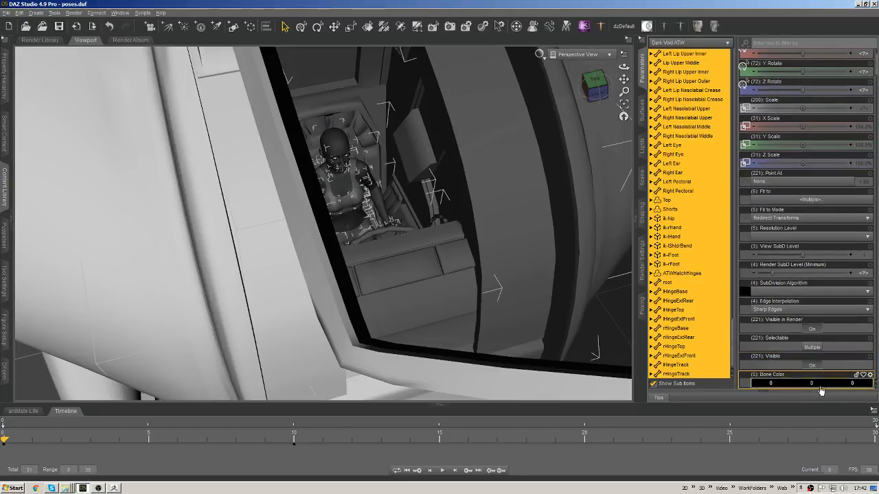
click(34, 381)
- Close the Dark Void ATW's cockpit hatch by bringing its Open-Close value to 0
drag(624, 67, 435, 188)
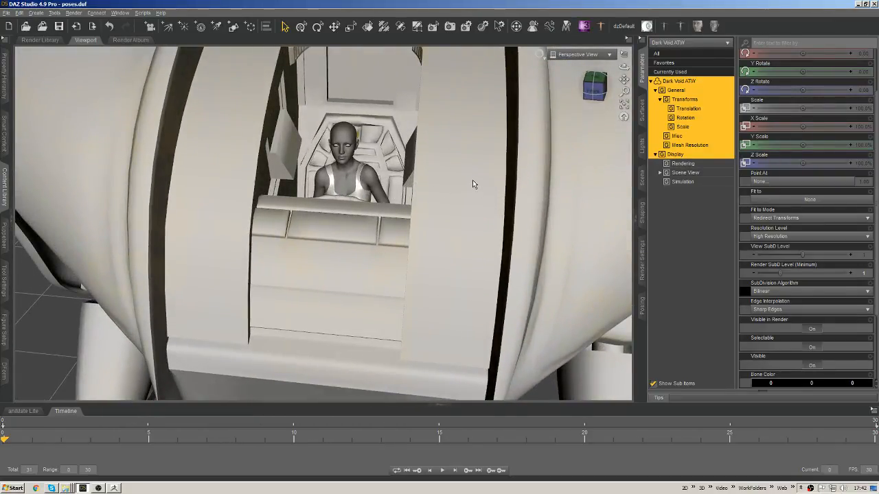
scroll(396, 293, down, 4)
mouse_move(427, 164)
middle_down()
mouse_move(436, 229)
mouse_move(450, 219)
mouse_move(458, 142)
mouse_move(394, 85)
middle_up()
click(401, 92)
key(ctrl+z)
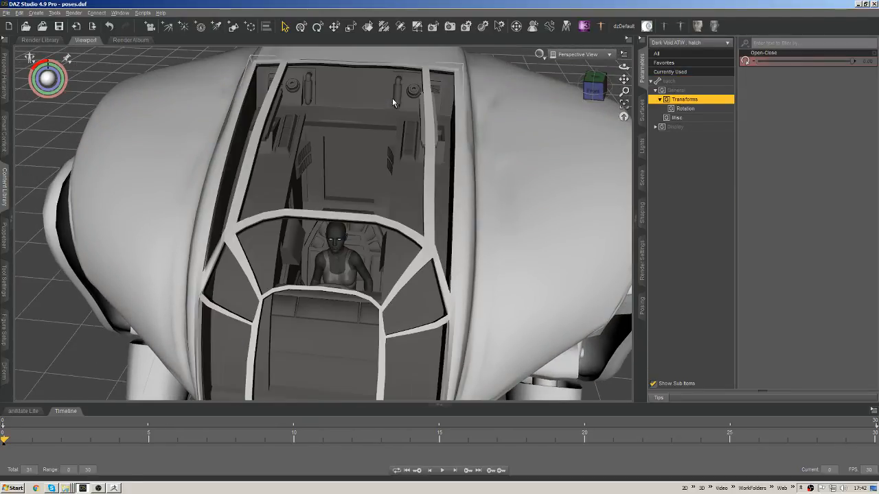
- Show the ATW pose library beside the scene and examine the seated driver through the closed hatch and from above
mouse_move(414, 251)
middle_down()
mouse_move(384, 206)
mouse_move(439, 258)
mouse_move(470, 186)
middle_up()
click(528, 189)
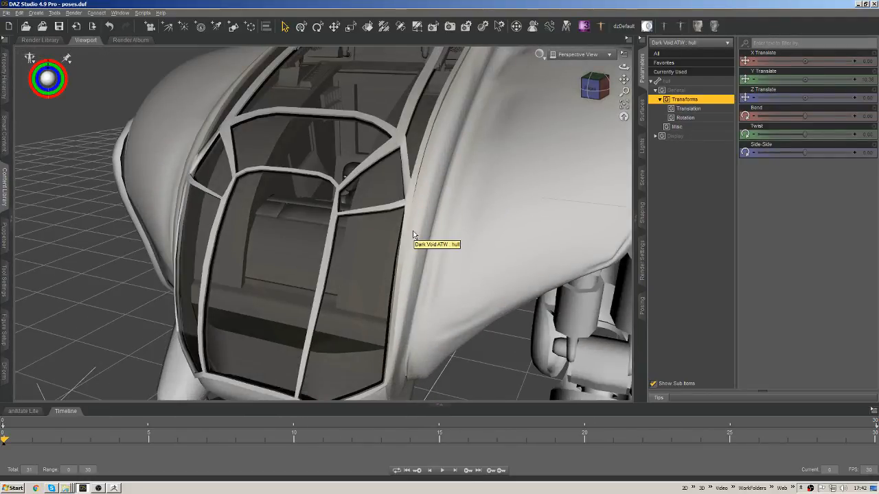
click(4, 185)
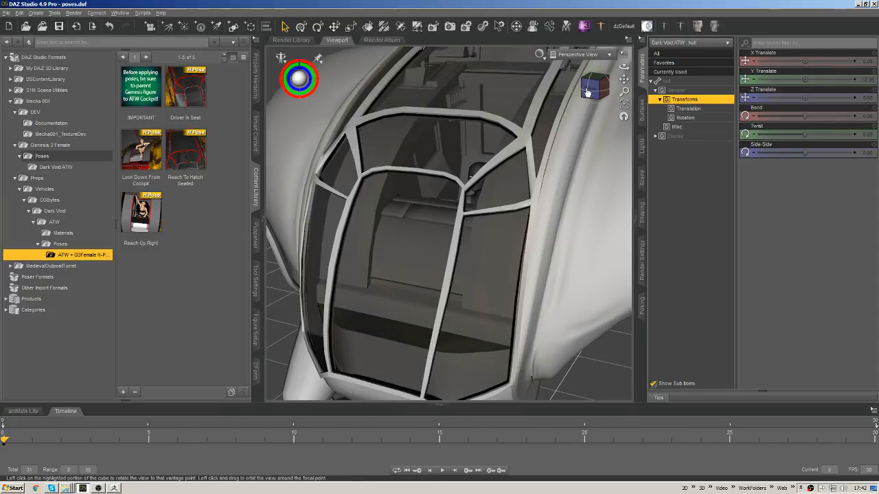
drag(622, 109, 621, 113)
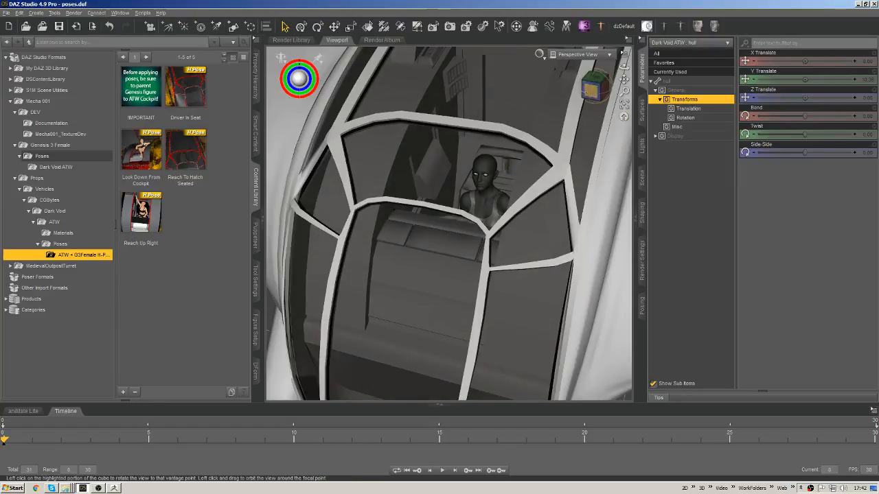
drag(592, 87, 595, 82)
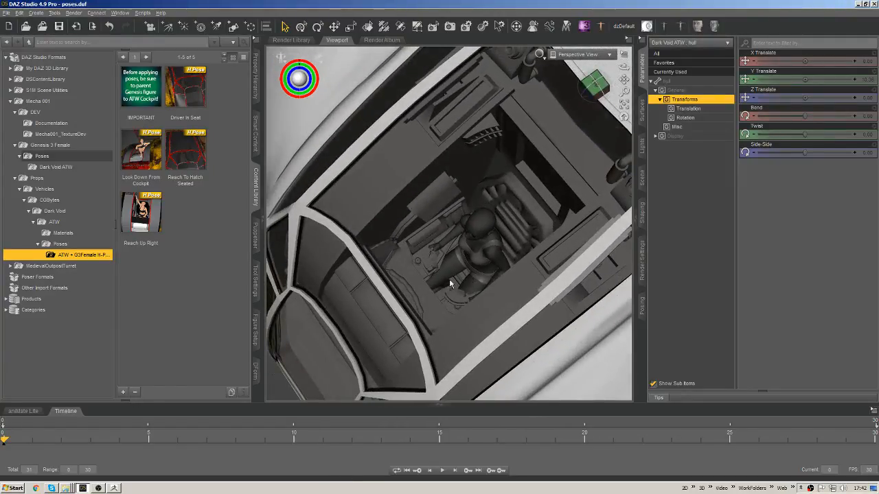
middle_drag(449, 279, 416, 412)
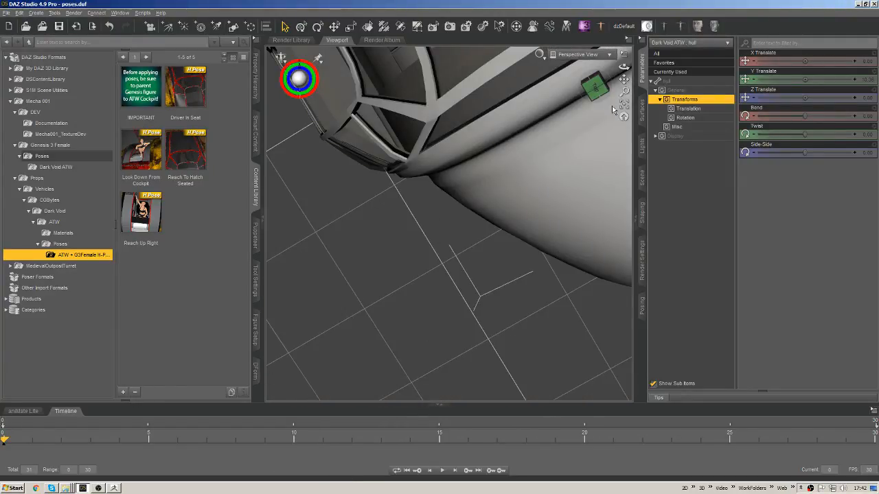
drag(624, 80, 627, 175)
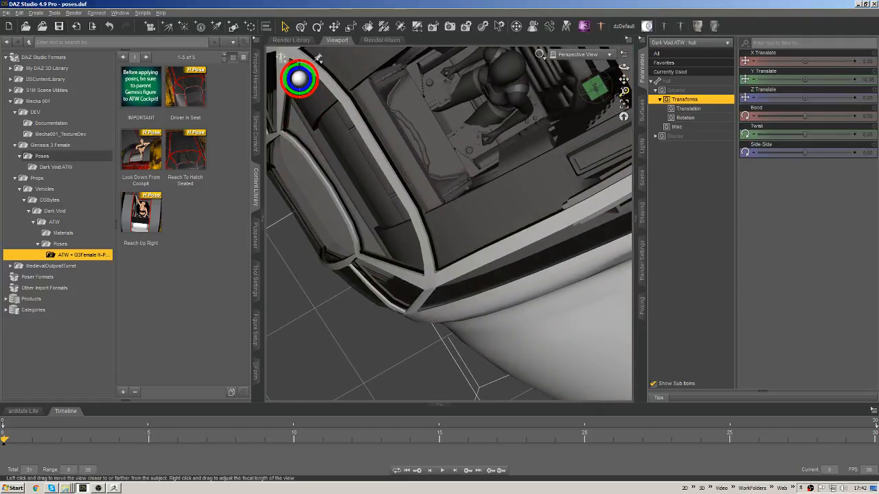
drag(624, 80, 616, 140)
drag(624, 92, 542, 148)
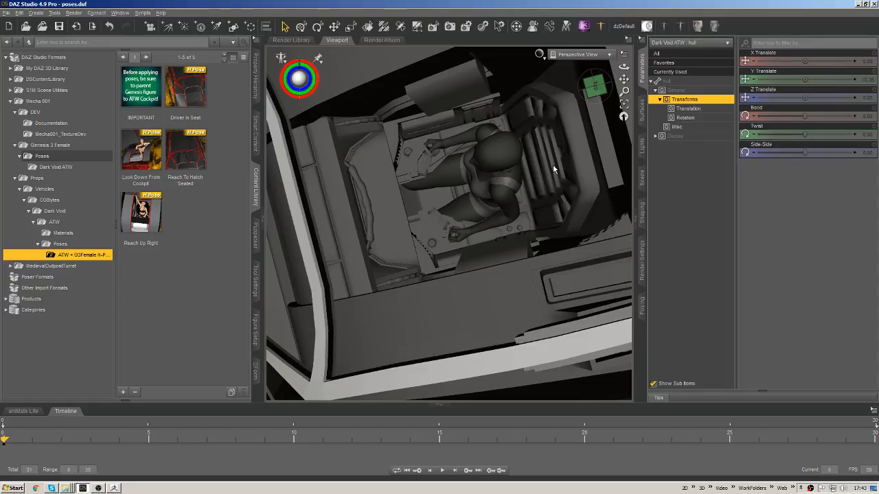
mouse_move(595, 87)
mouse_down()
mouse_move(617, 88)
mouse_move(613, 78)
mouse_move(611, 89)
mouse_up()
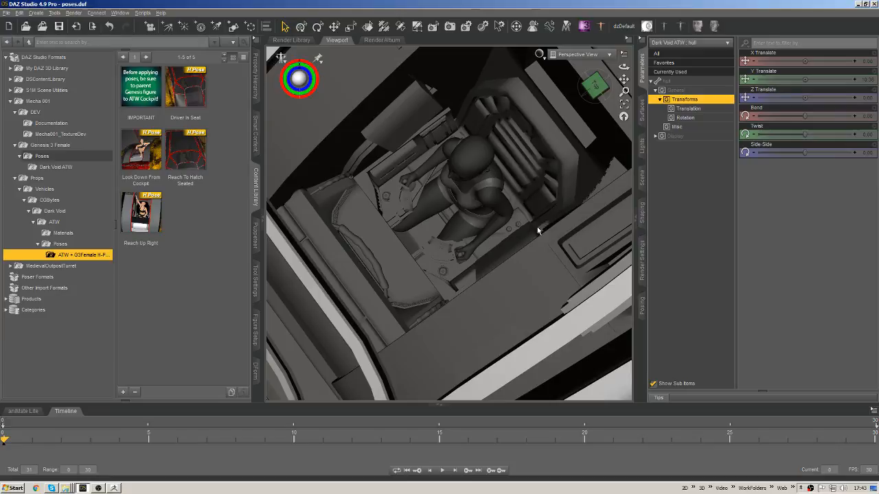
- Open the Dark Void ATW's cockpit hatch by lowering its Open-Close value
click(471, 159)
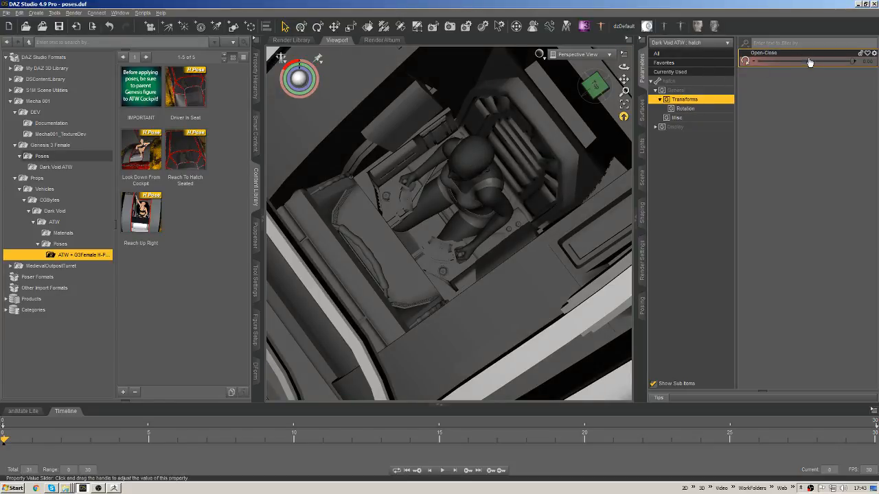
drag(808, 62, 742, 62)
drag(596, 86, 593, 63)
- Select the Genesis 3 Female's head and open the Genesis 3 Female Hair folder under People in My DAZ 3D Library
click(454, 108)
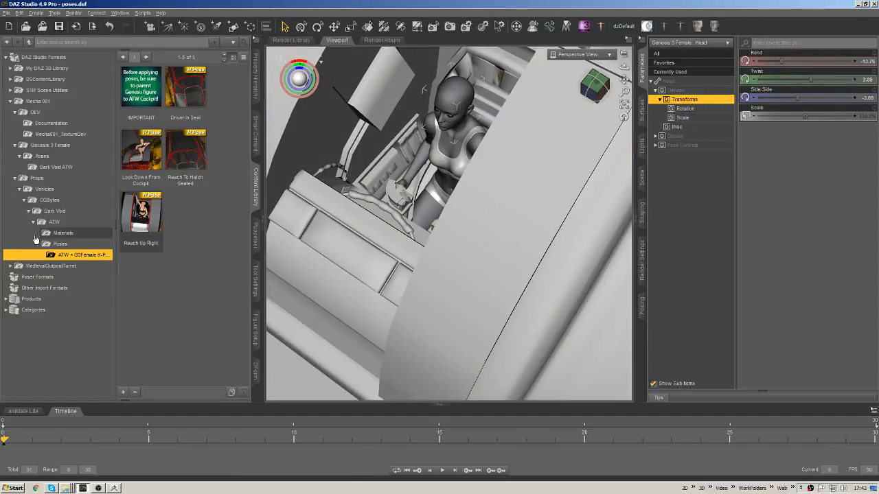
double_click(53, 68)
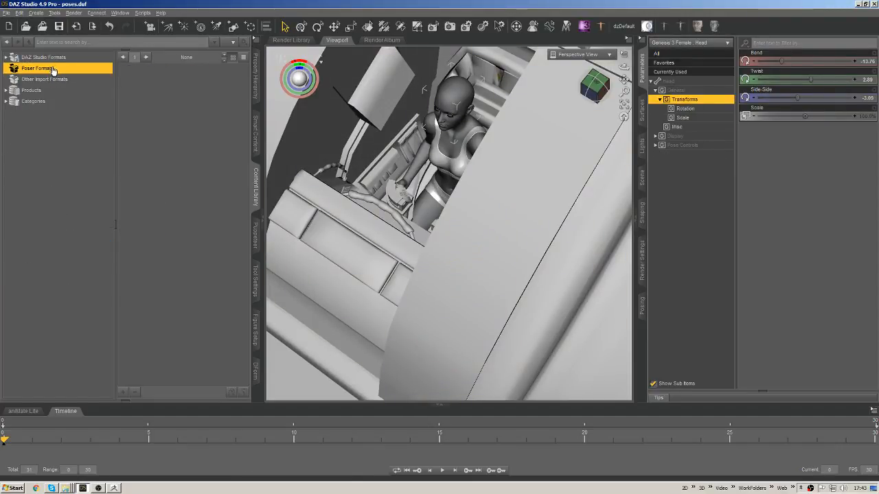
double_click(56, 61)
double_click(55, 69)
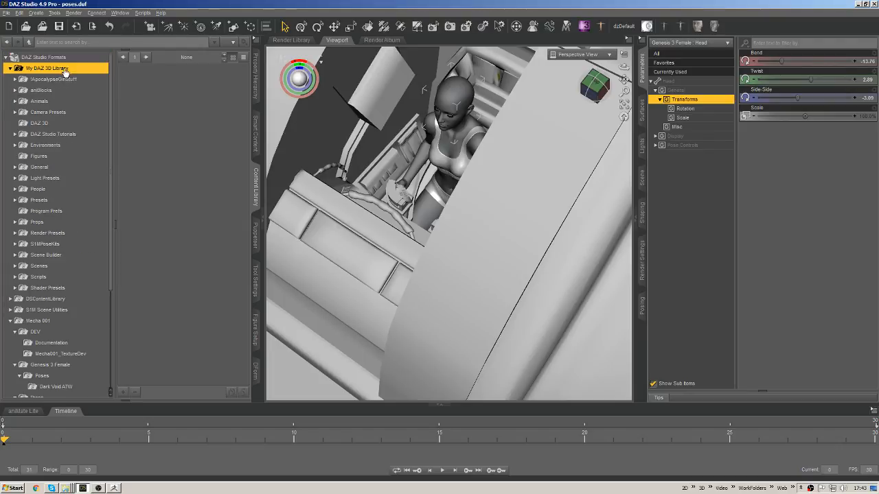
double_click(41, 189)
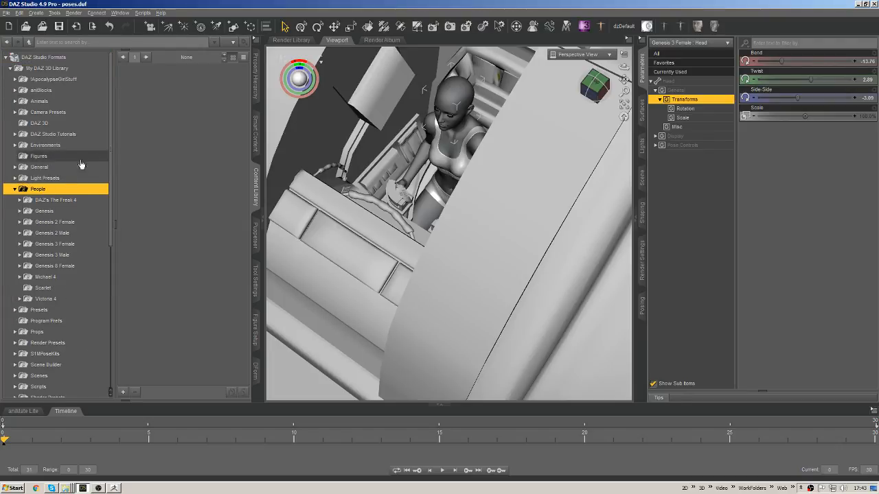
click(73, 245)
double_click(73, 245)
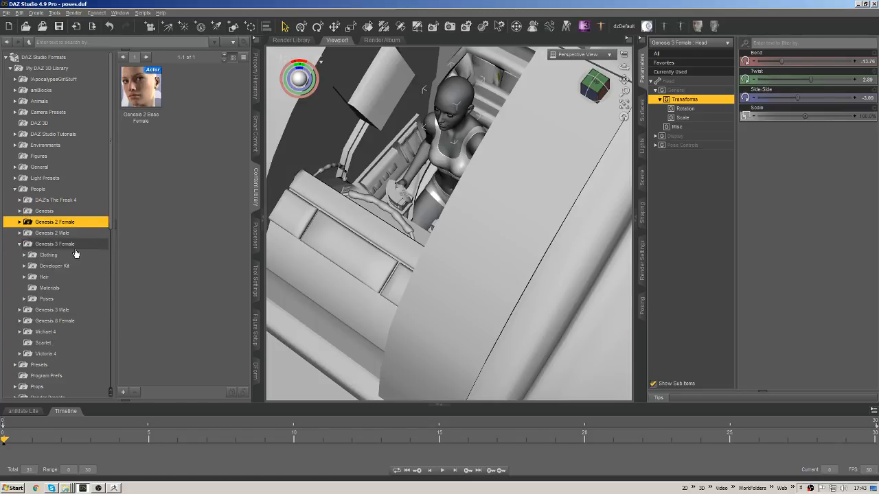
click(52, 277)
double_click(47, 279)
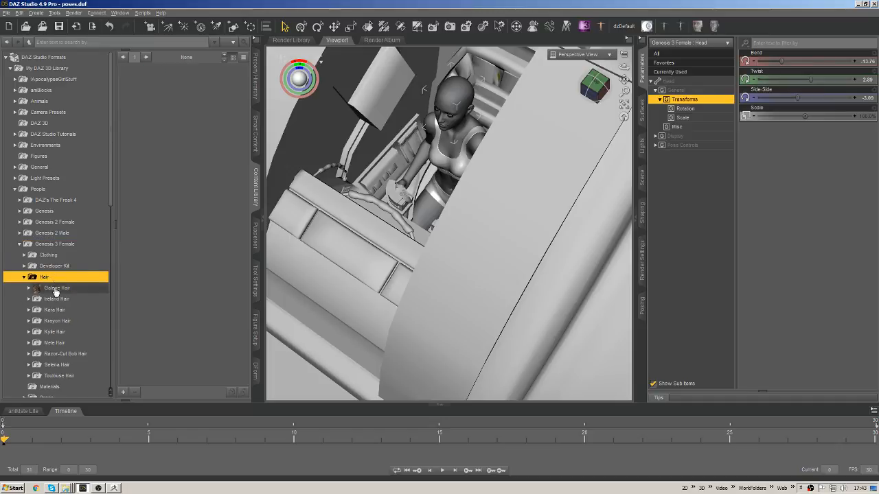
- Add the Ireland Hair wearable to the Genesis 3 Female's head
scroll(107, 215, down, 3)
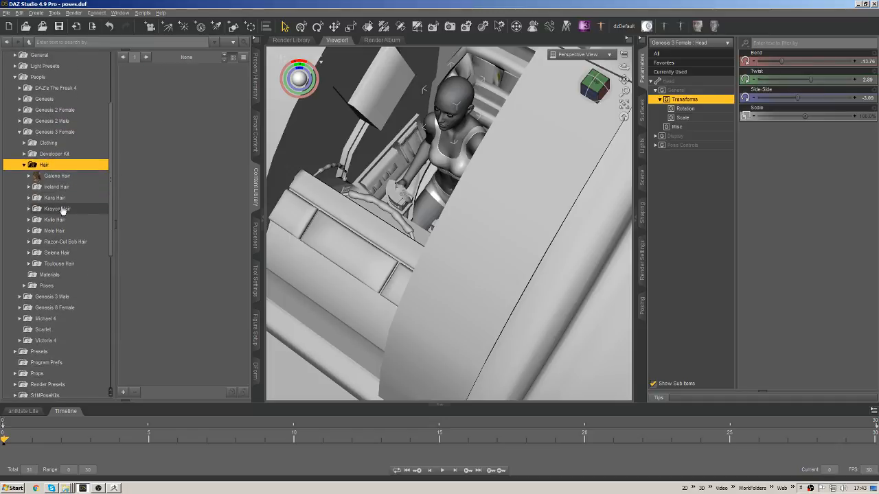
click(45, 188)
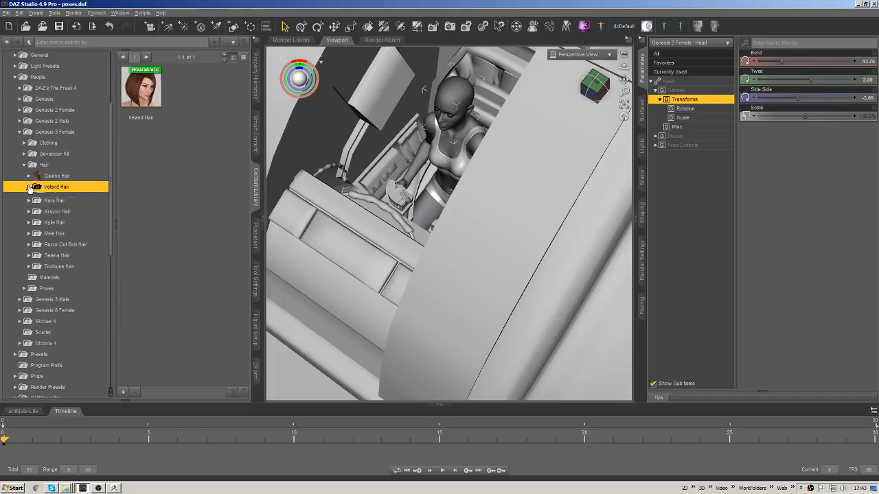
double_click(44, 188)
click(65, 208)
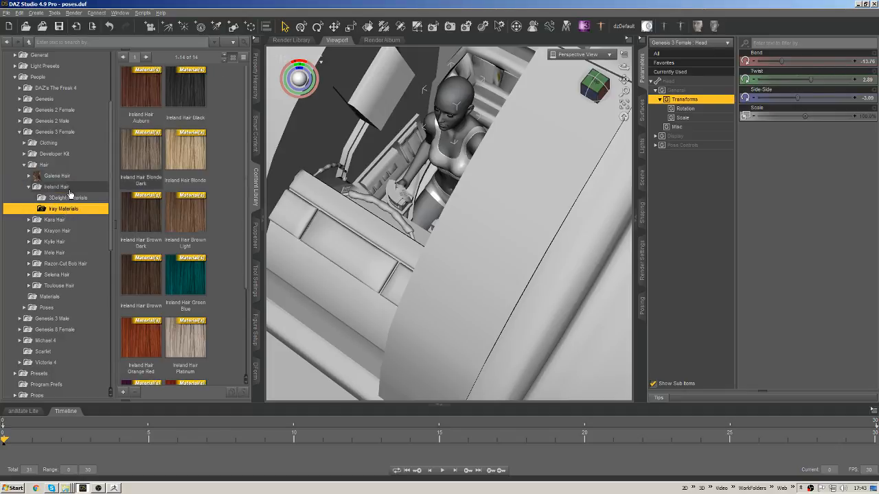
click(72, 187)
drag(140, 89, 451, 112)
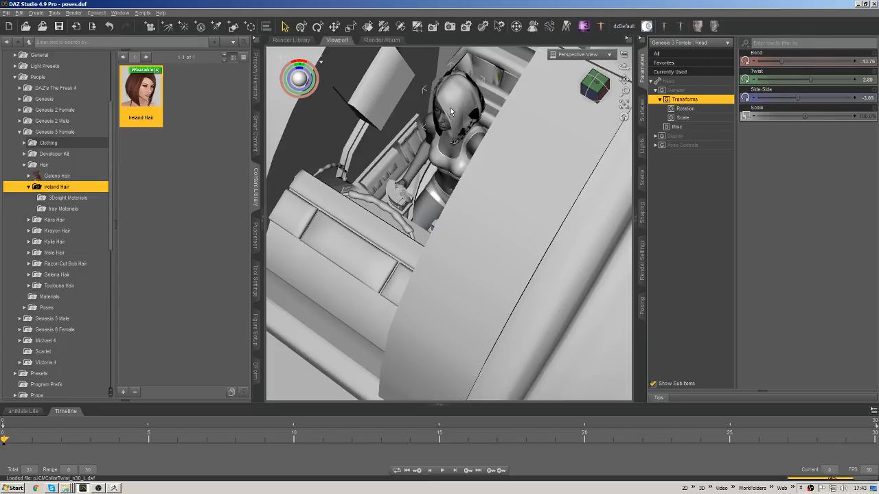
- Frame the seated driver close-up from above through the open hatch, with both hands on the joysticks in view
click(593, 82)
drag(595, 85, 595, 94)
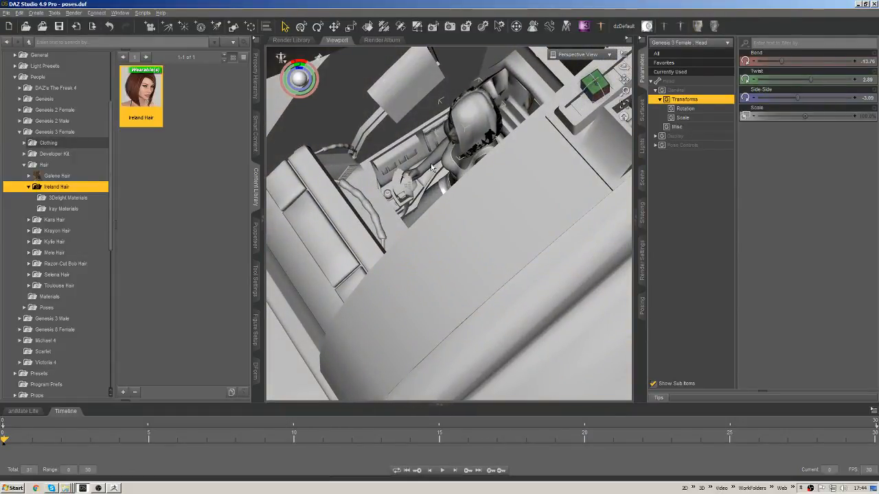
scroll(422, 200, up, 3)
scroll(420, 177, down, 5)
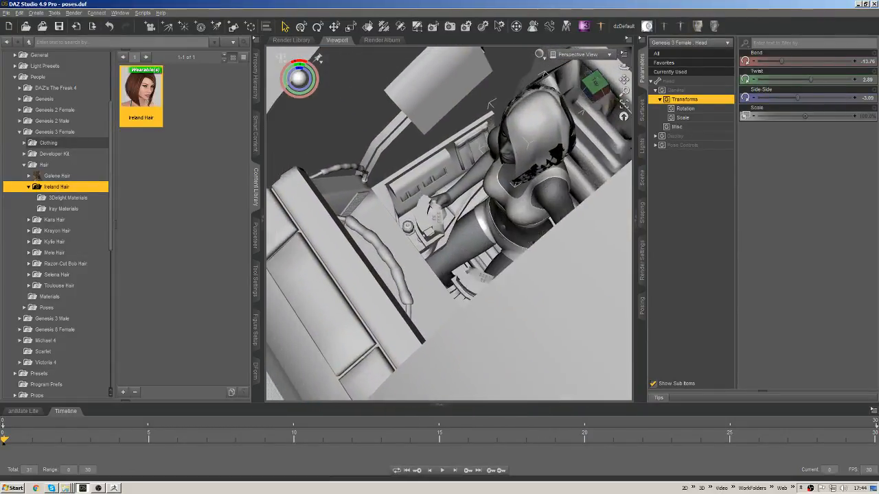
middle_drag(549, 280, 455, 243)
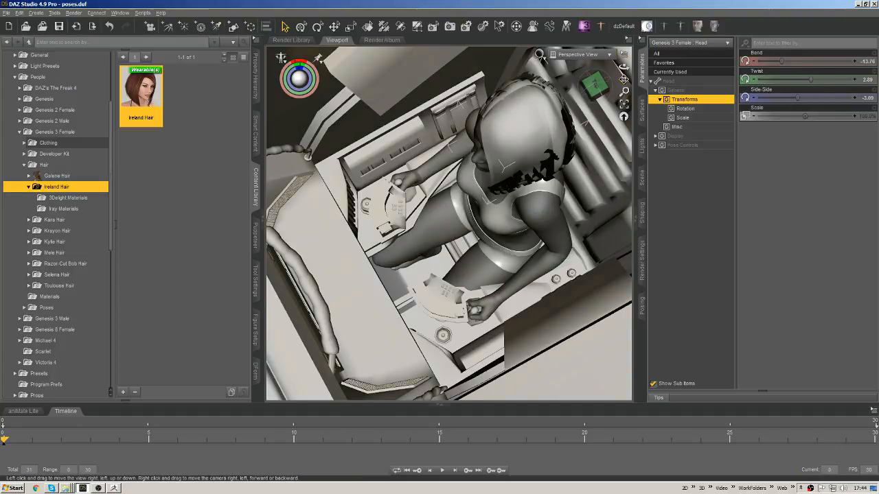
drag(623, 68, 626, 70)
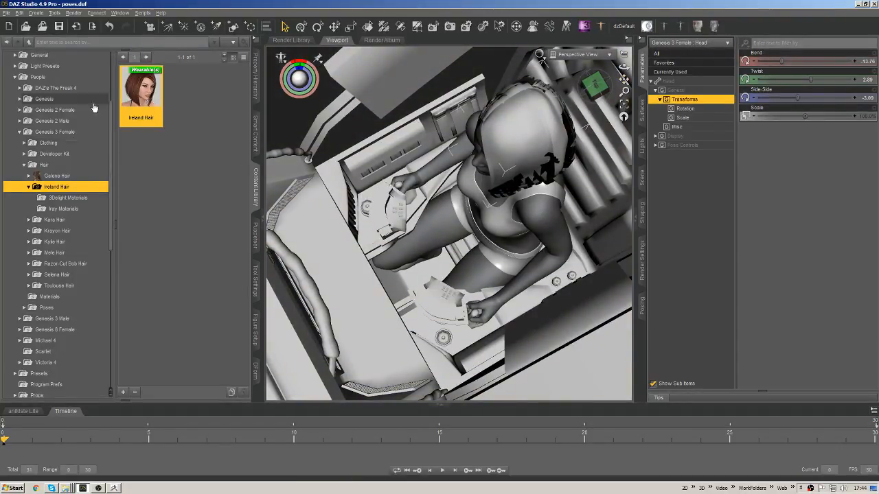
- Apply the OutdoorPanorama1 render preset from the Allegorithmic folder of the Iray Render Presets
click(23, 166)
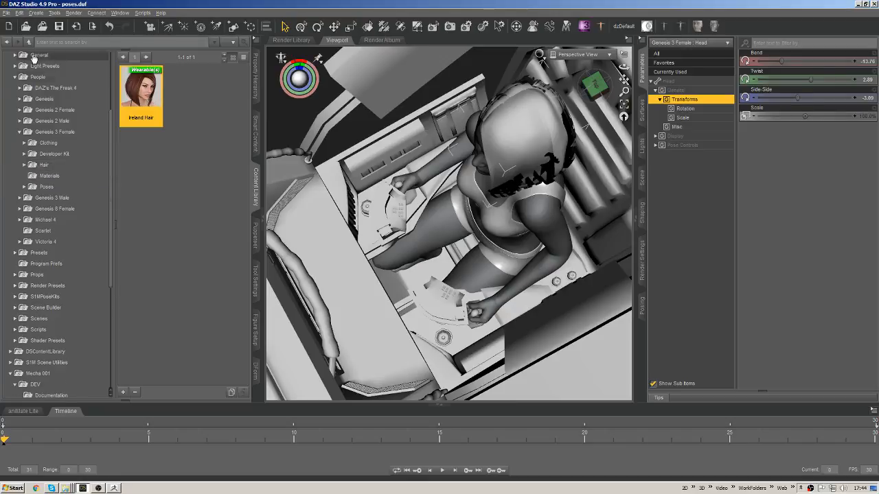
click(18, 77)
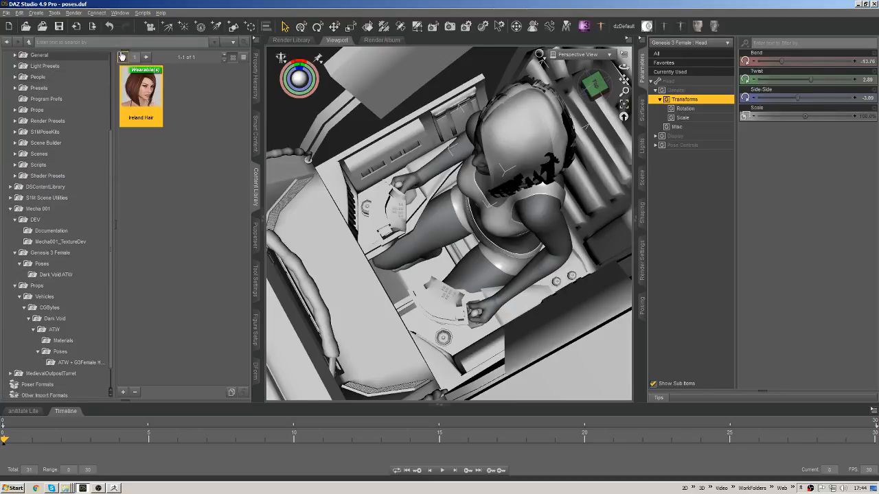
click(41, 121)
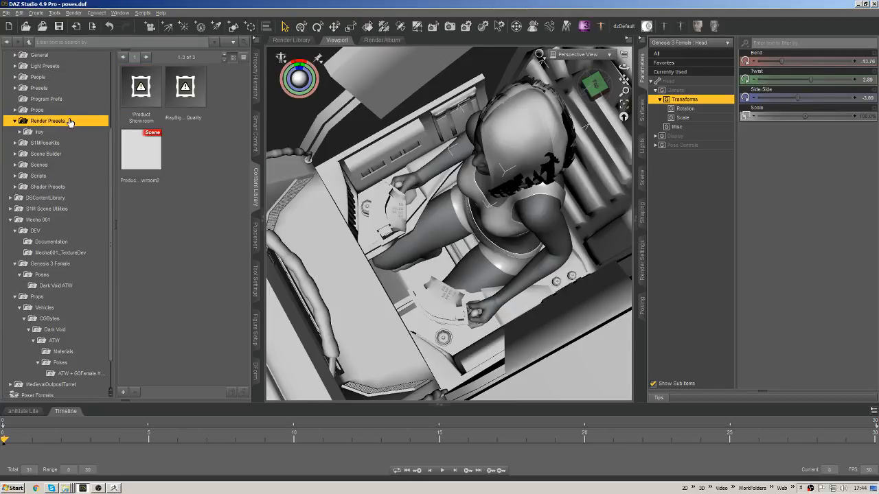
click(58, 132)
click(71, 144)
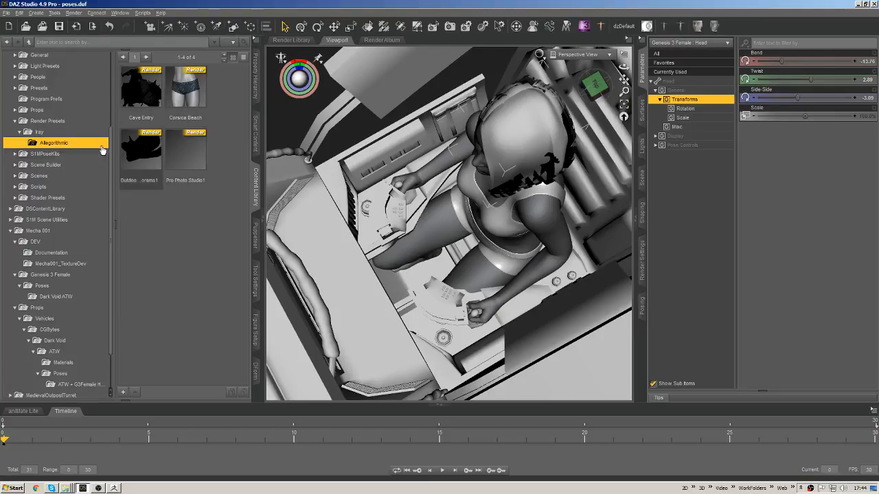
click(77, 135)
click(80, 143)
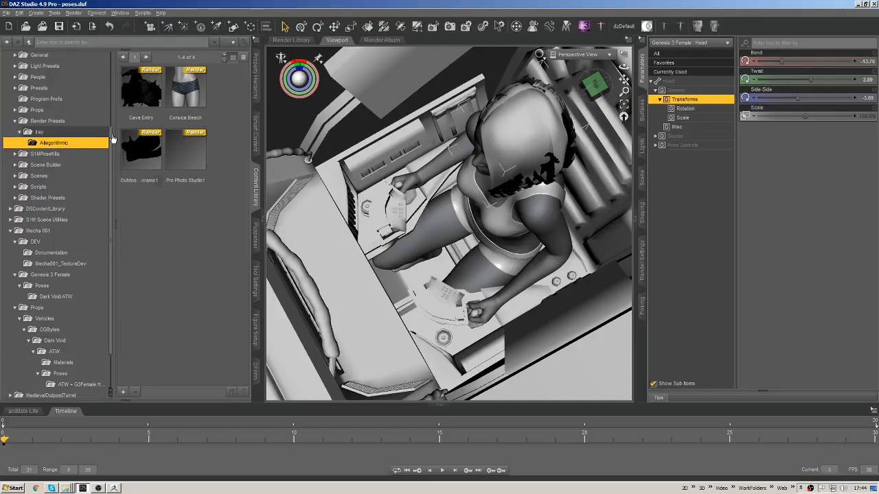
click(152, 175)
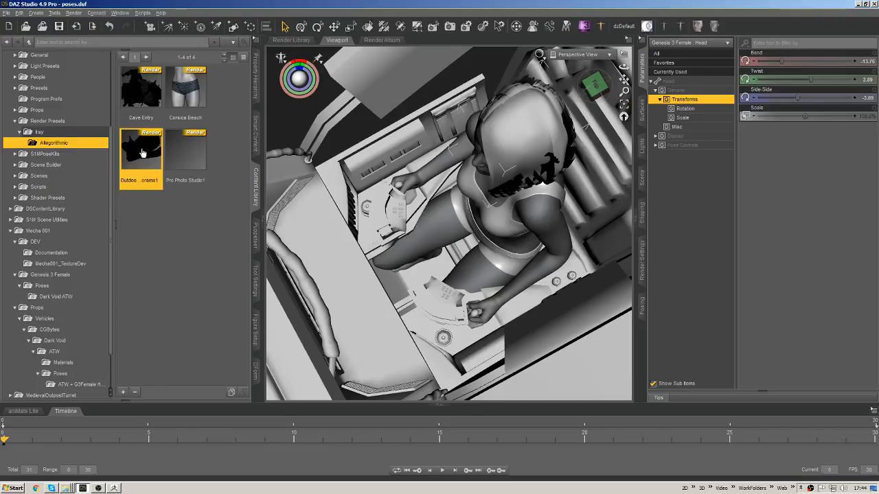
mouse_move(142, 153)
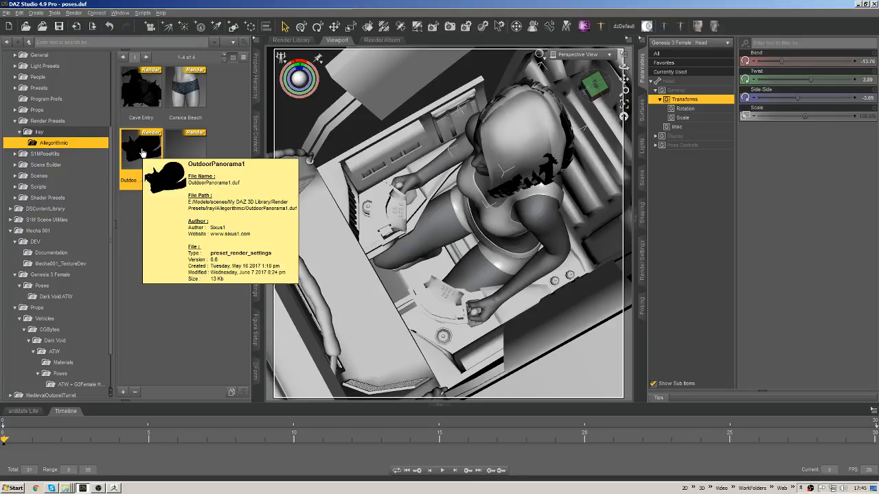
- Check the Environment render settings and switch the viewport's draw style to NVIDIA Iray
click(642, 260)
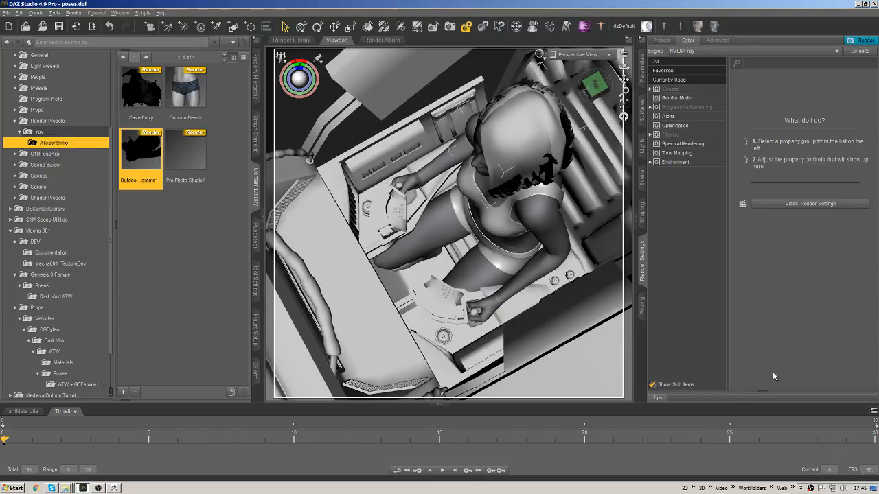
click(689, 163)
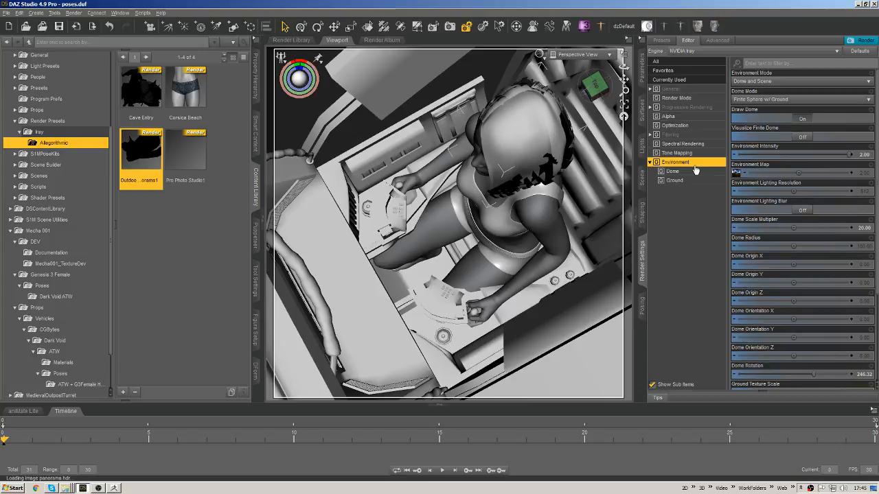
mouse_move(735, 176)
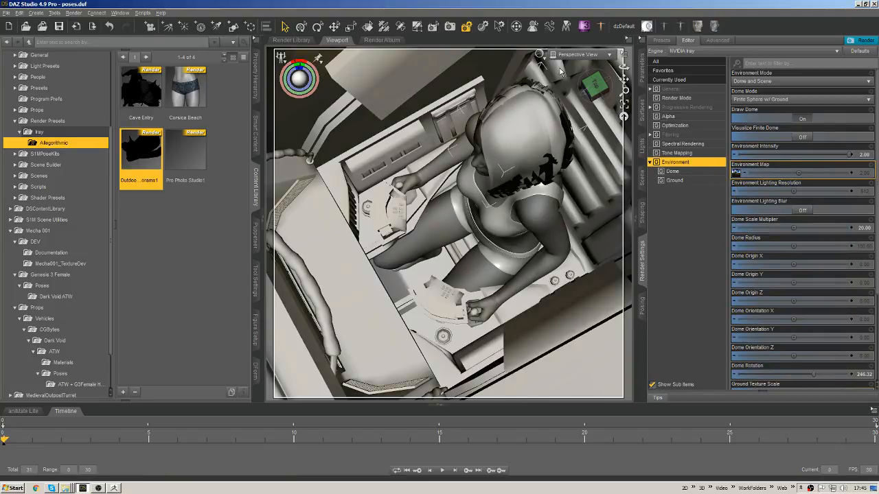
click(540, 54)
click(534, 166)
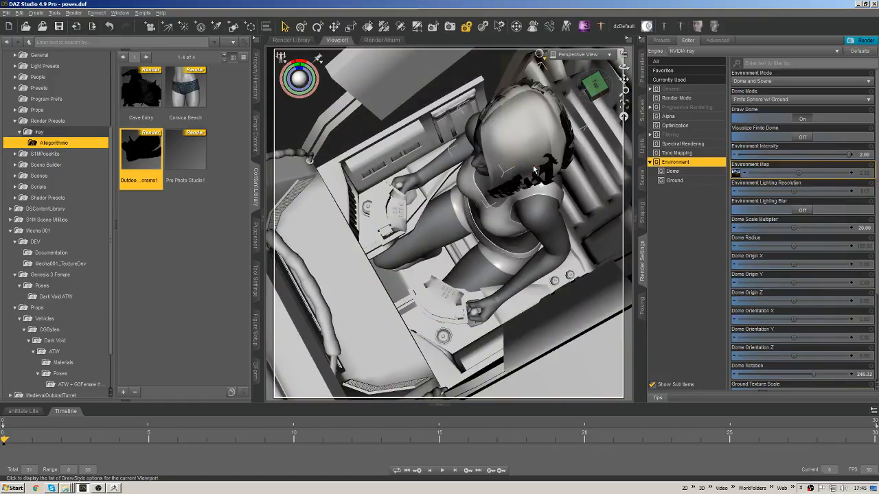
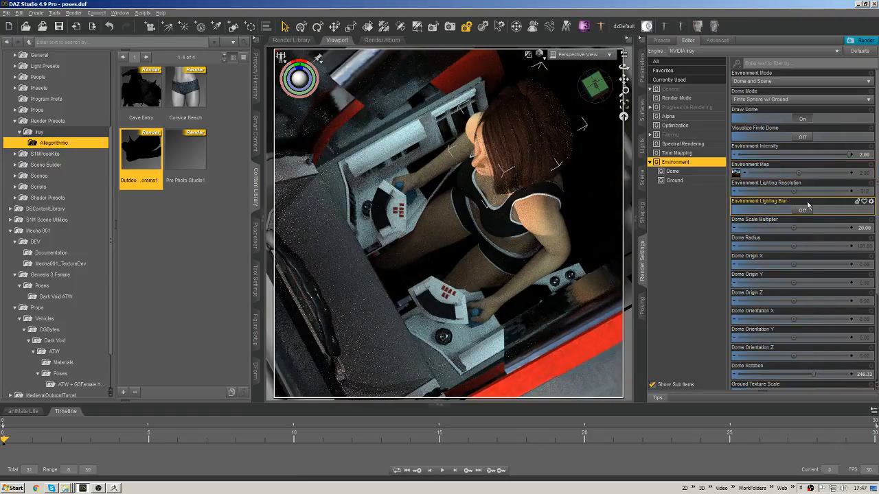
- Set the render's dimension preset to Library Tnails, render the driver view and dismiss the render window
click(683, 90)
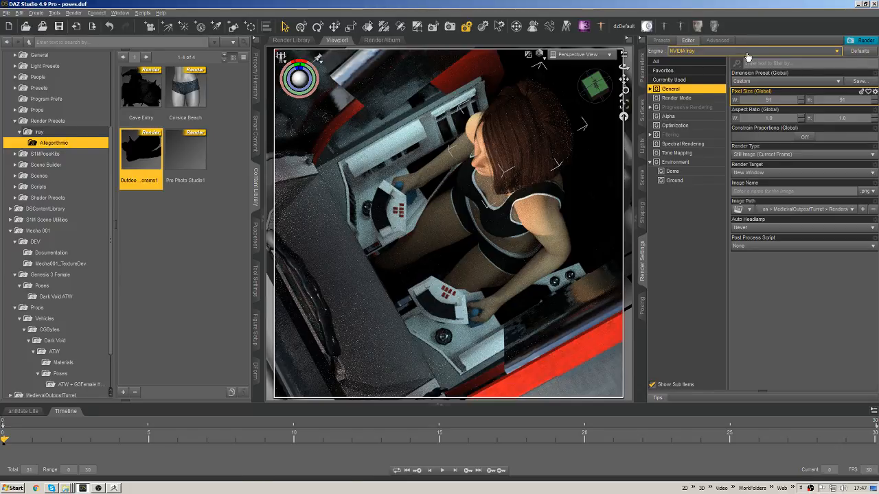
click(765, 81)
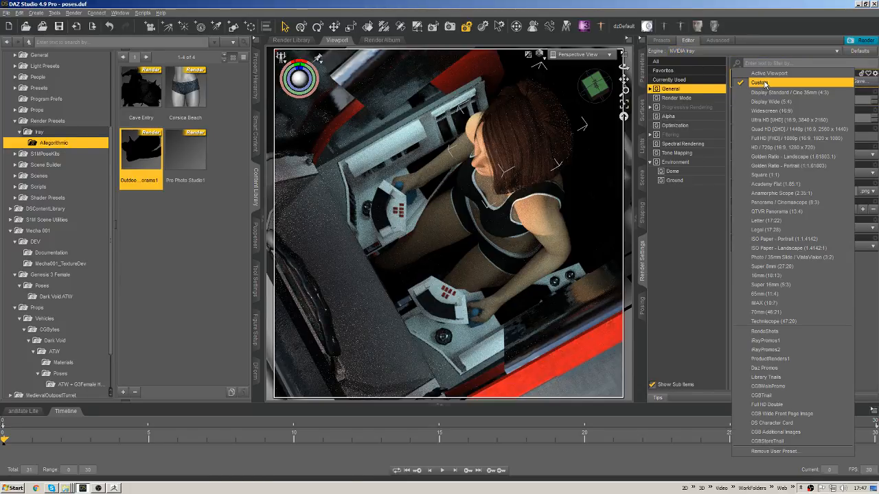
click(799, 379)
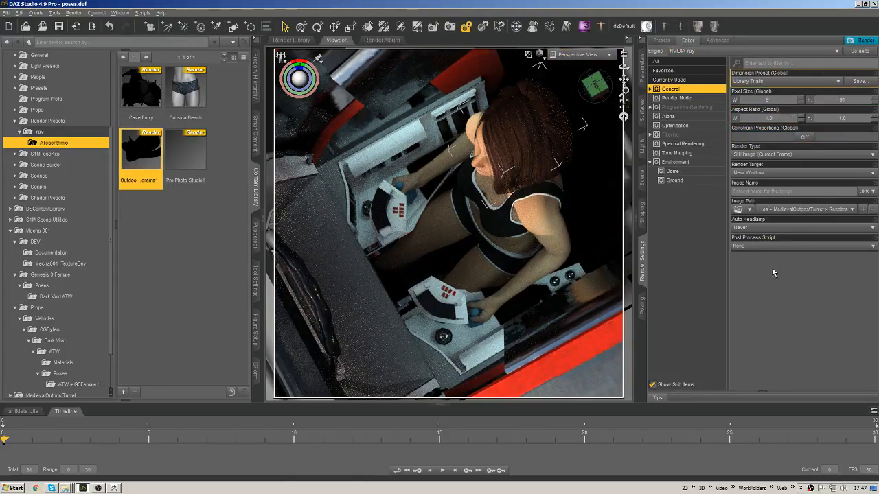
click(861, 42)
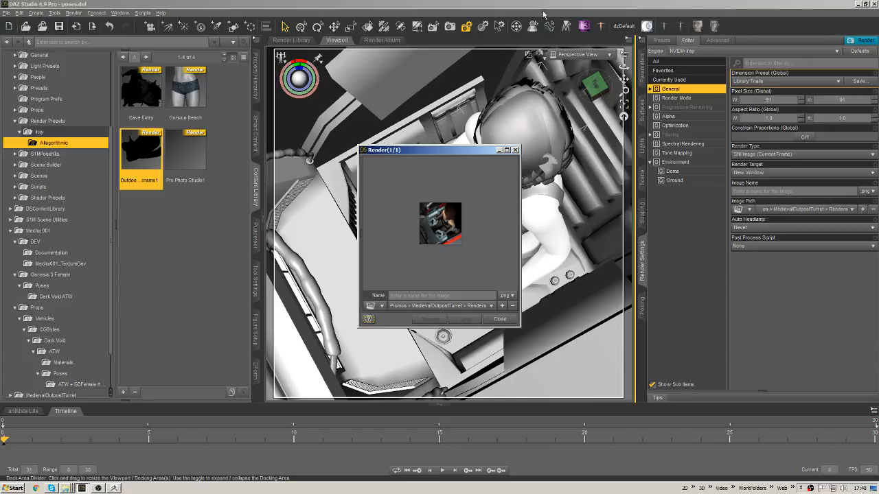
click(500, 319)
- Review Render 1 in the Render Album and return to a wider viewport view of the open cockpit
click(382, 40)
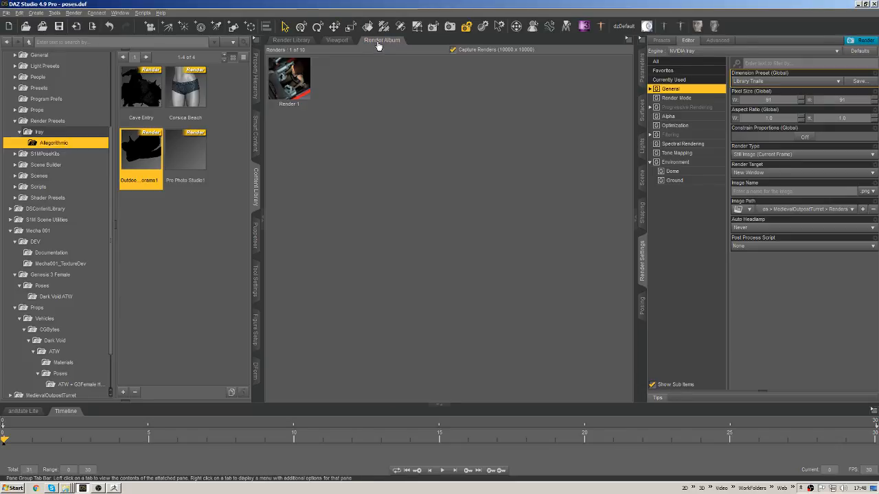
click(294, 86)
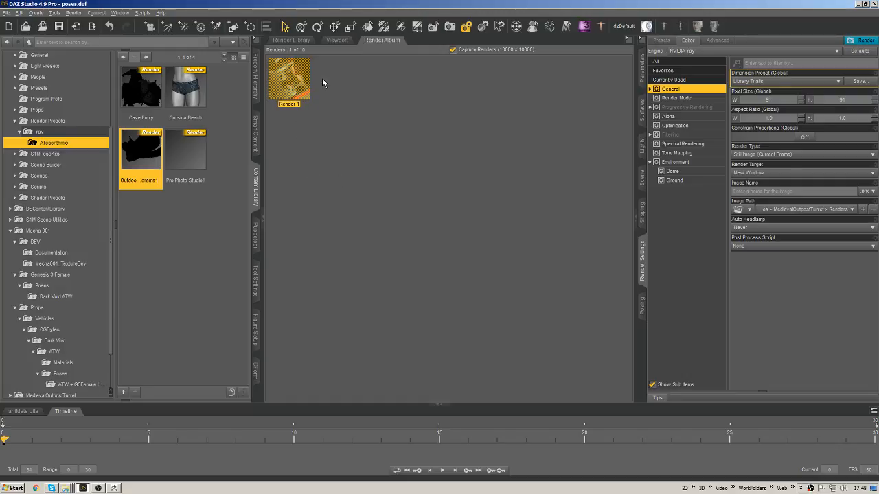
click(336, 40)
click(382, 40)
click(343, 40)
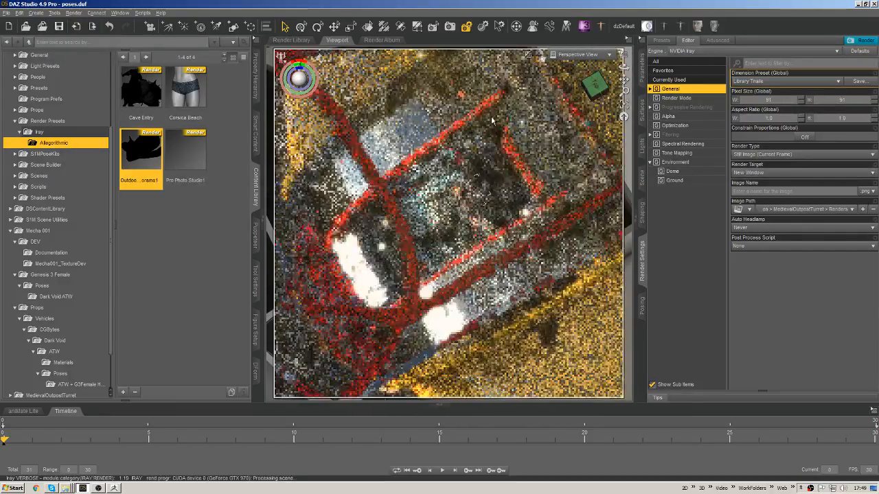
mouse_move(582, 101)
alt+mouse_down()
mouse_move(353, 86)
mouse_move(362, 88)
alt+mouse_up()
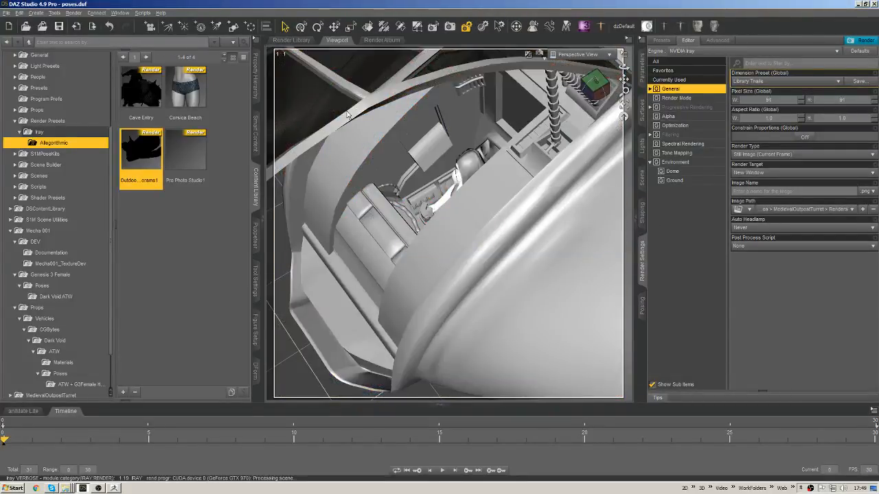
- Close the Dark Void ATW's hatch by setting its Open-Close value to 0.00 and frame the cockpit from the front
click(643, 72)
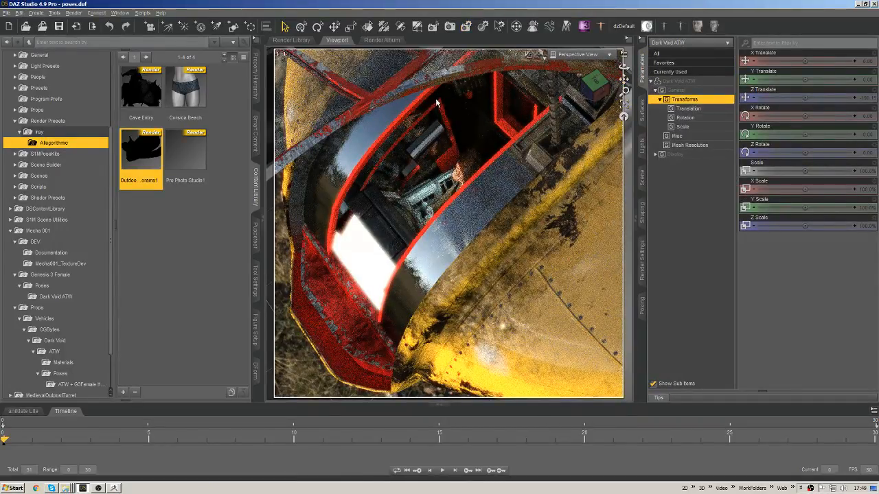
right_click(366, 76)
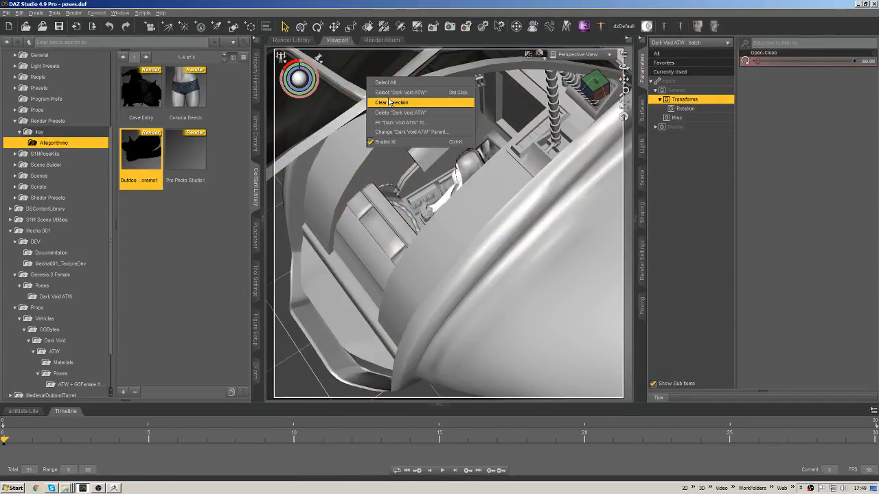
click(389, 103)
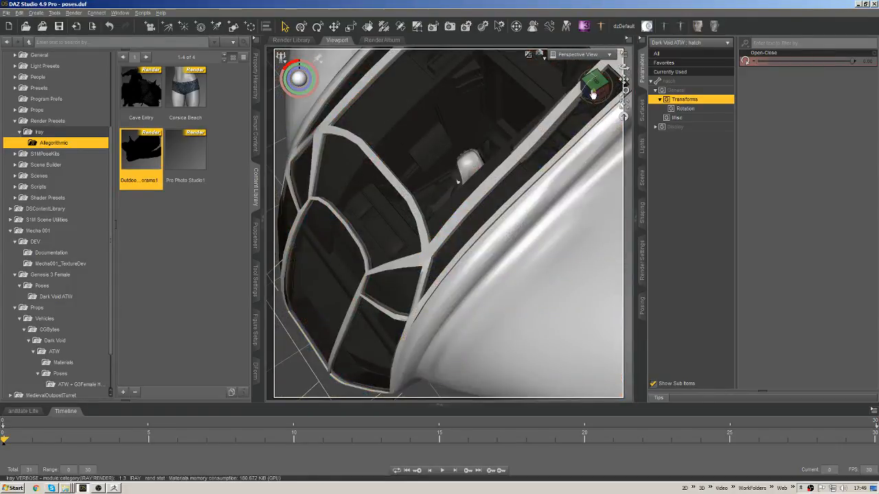
drag(593, 92, 608, 78)
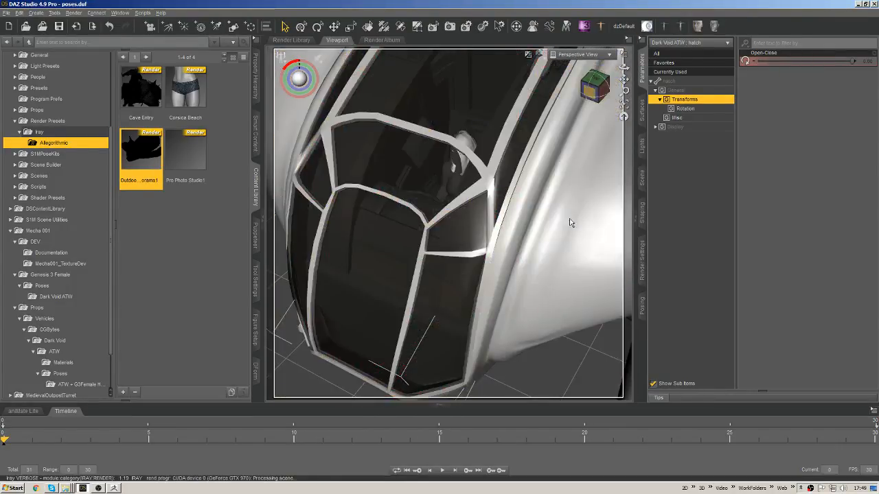
- Select the vehicle's hull and open the ATW + G3Female H-Poses folder in the content library
click(543, 244)
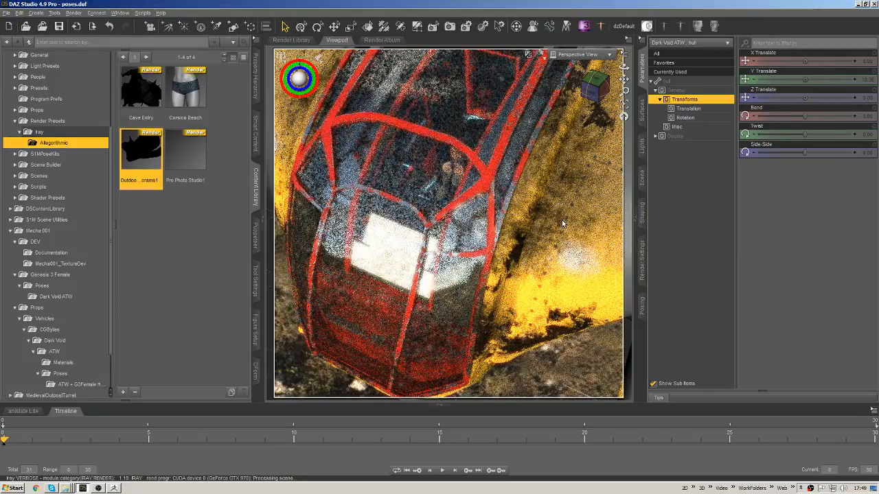
scroll(69, 352, down, 2)
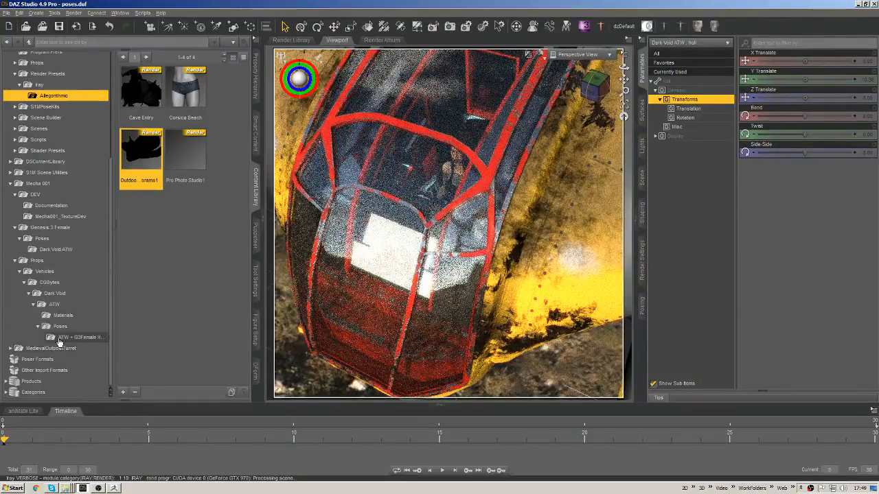
click(77, 337)
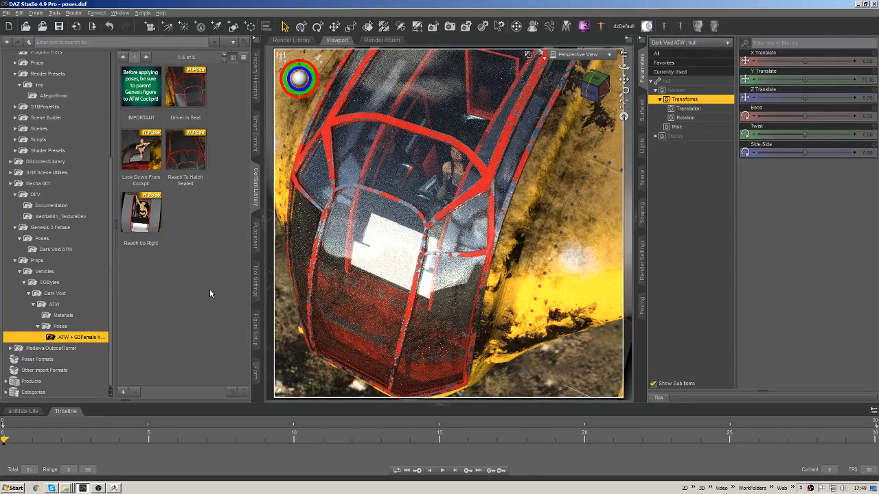
click(123, 392)
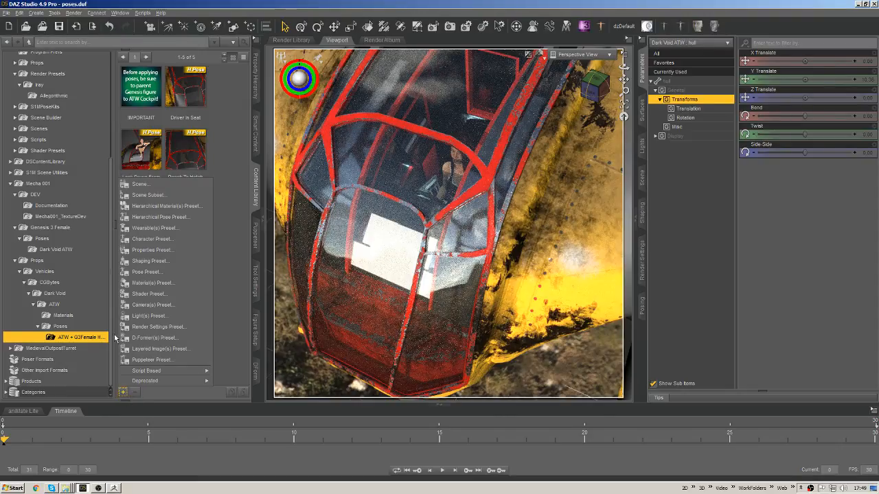
click(194, 217)
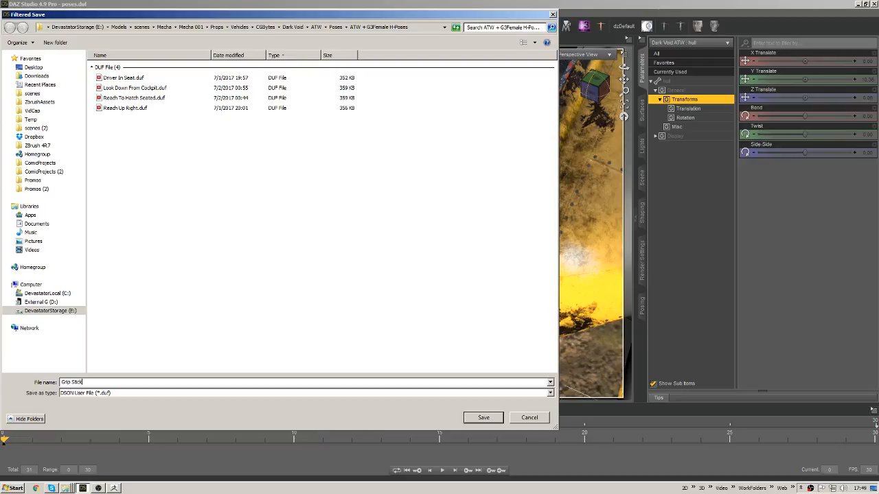
text(Grip Sticks)
key(Return)
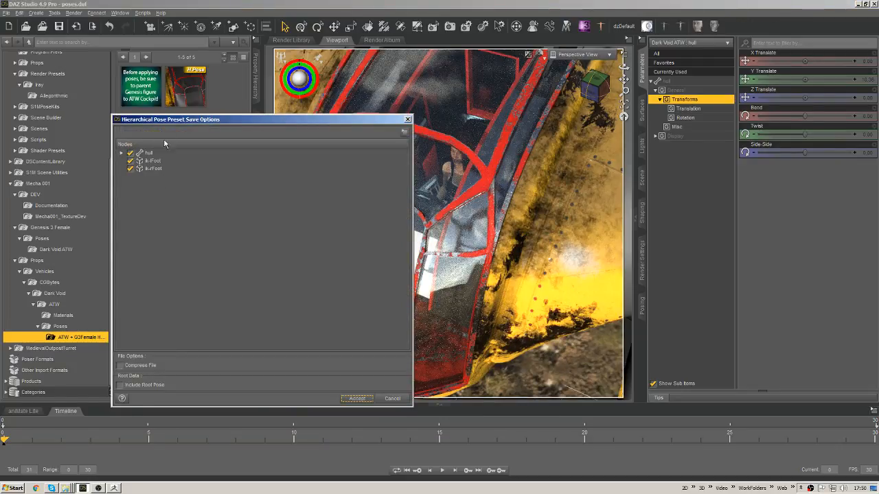
drag(164, 119, 247, 117)
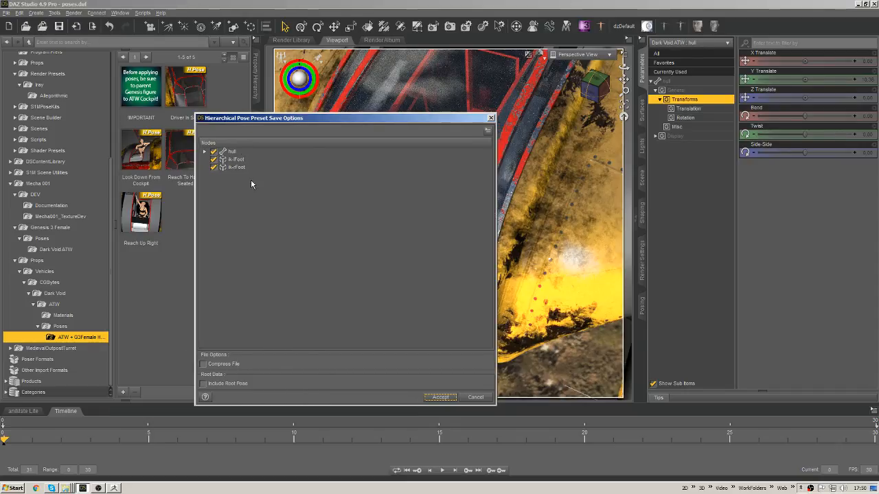
click(204, 151)
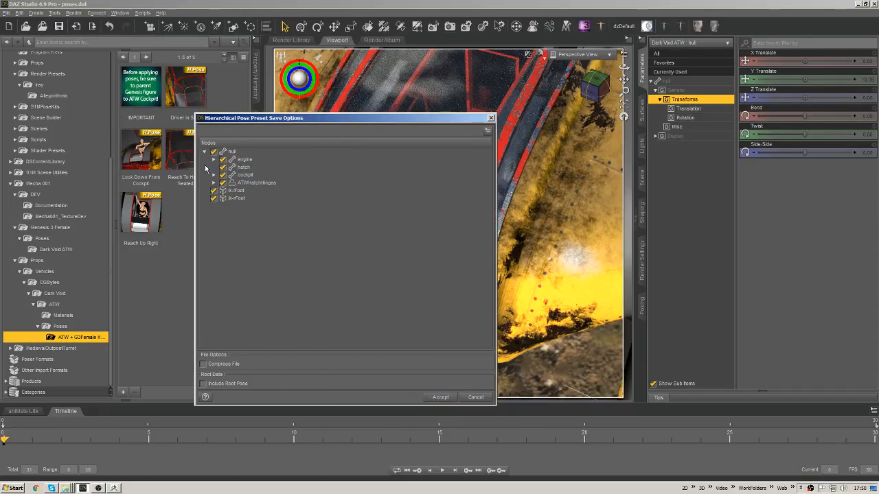
right_click(250, 159)
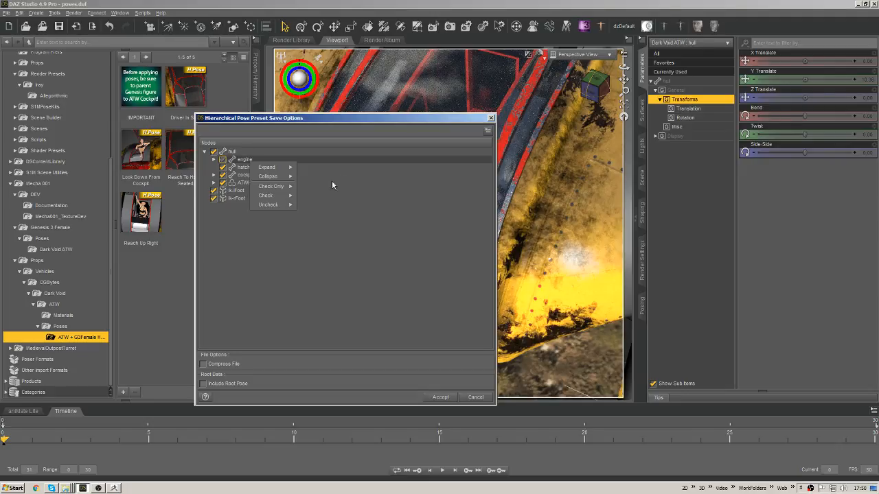
mouse_move(285, 187)
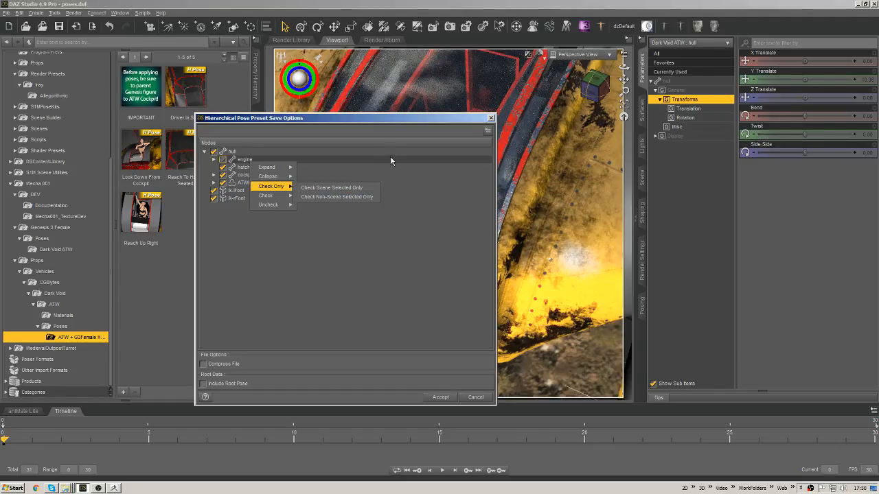
click(361, 133)
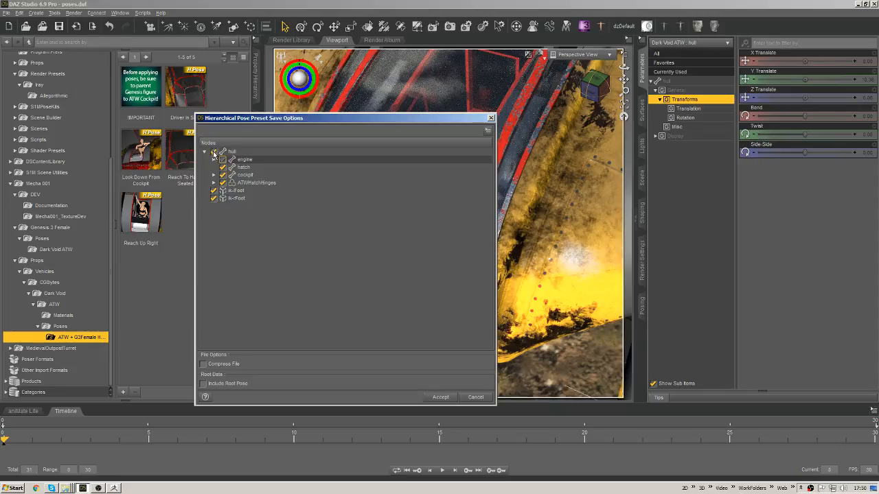
click(214, 151)
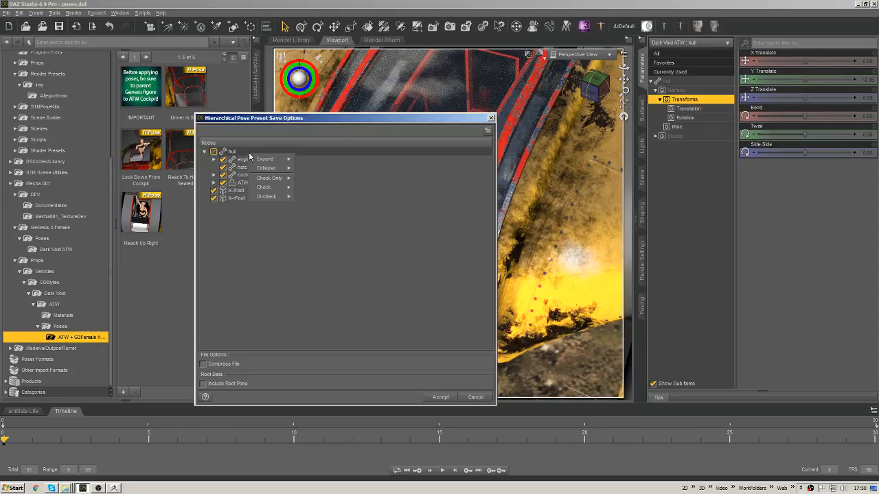
click(475, 397)
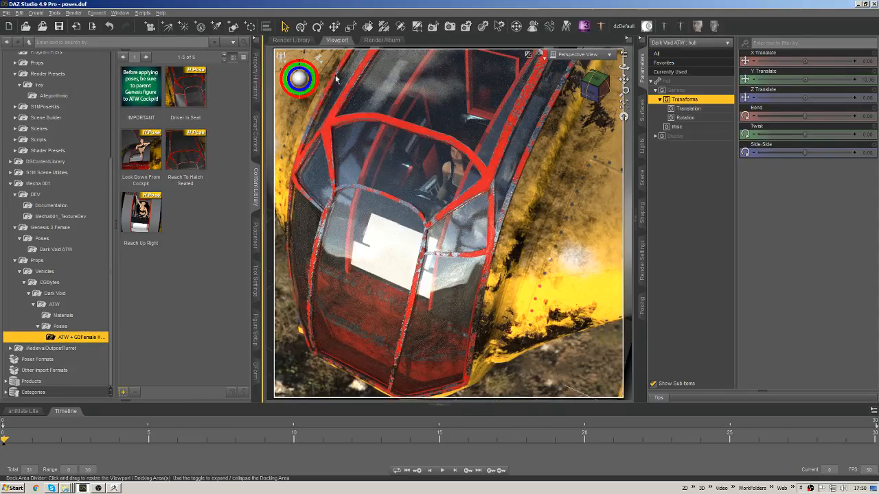
- Select Genesis 3 Female with all its child bones in the scene and add the Dark Void ATW root to the selection
click(642, 177)
click(726, 169)
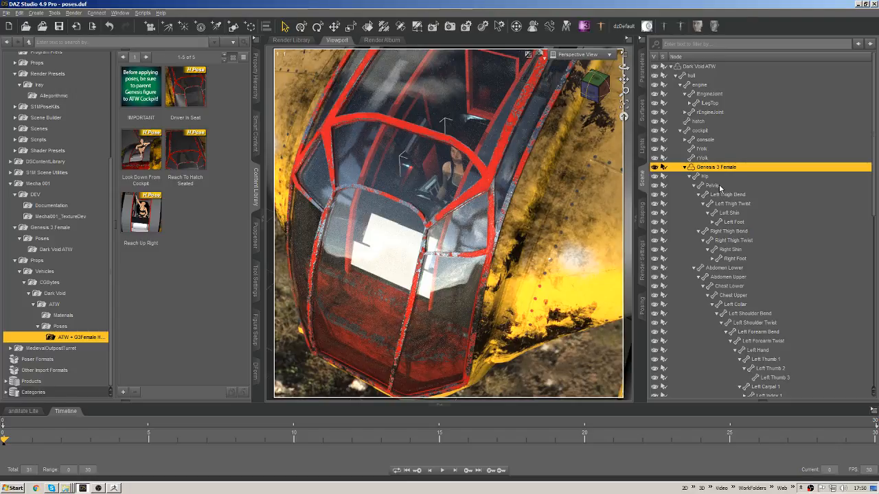
key(ctrl+a)
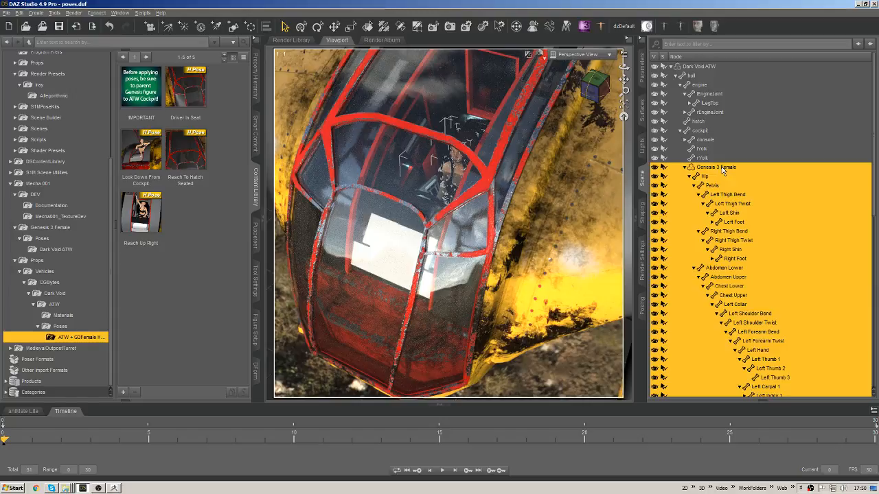
right_click(723, 172)
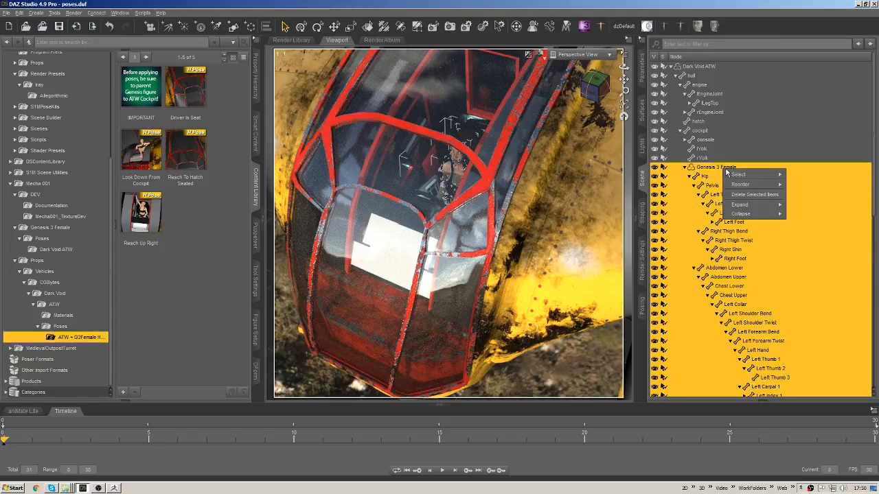
mouse_move(765, 175)
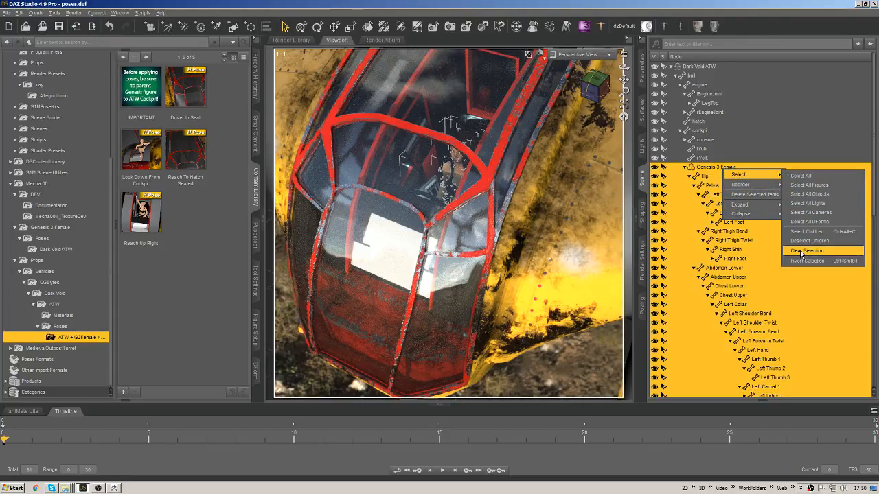
click(820, 4)
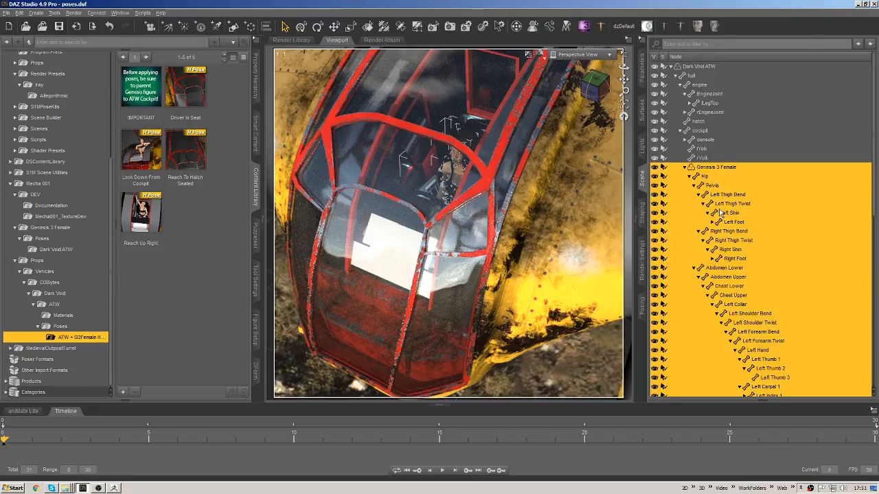
scroll(714, 203, down, 4)
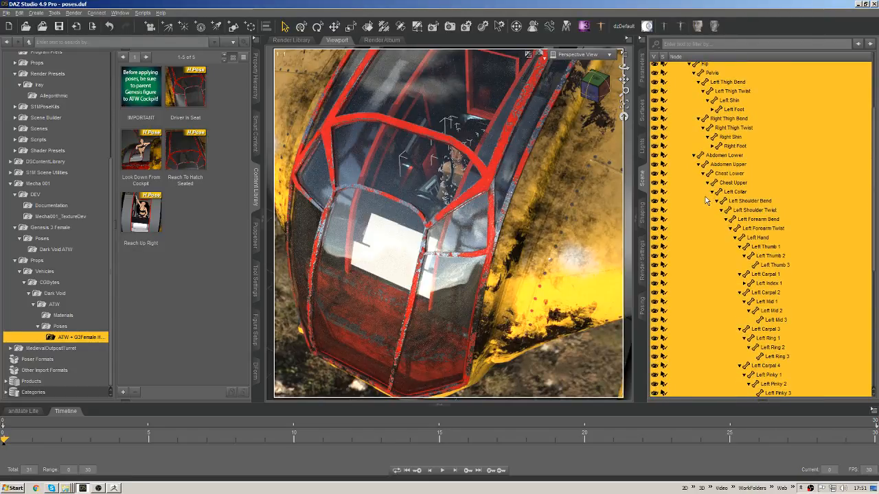
scroll(706, 198, up, 3)
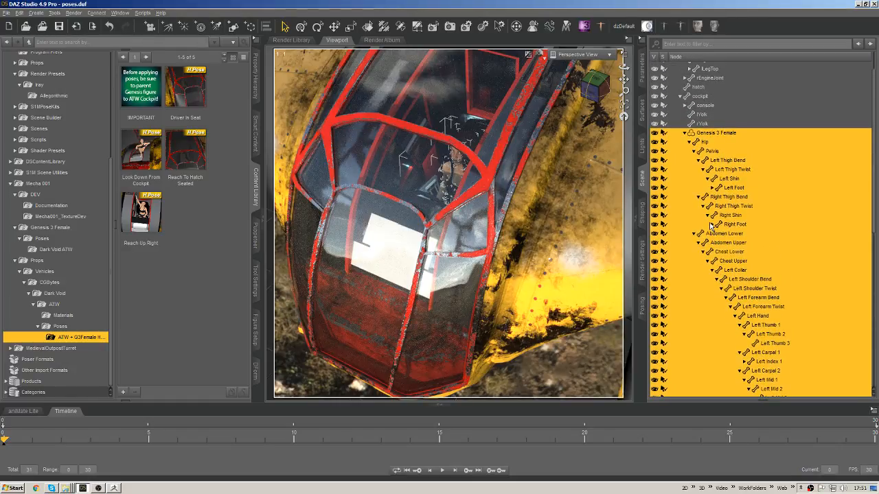
scroll(711, 226, up, 1)
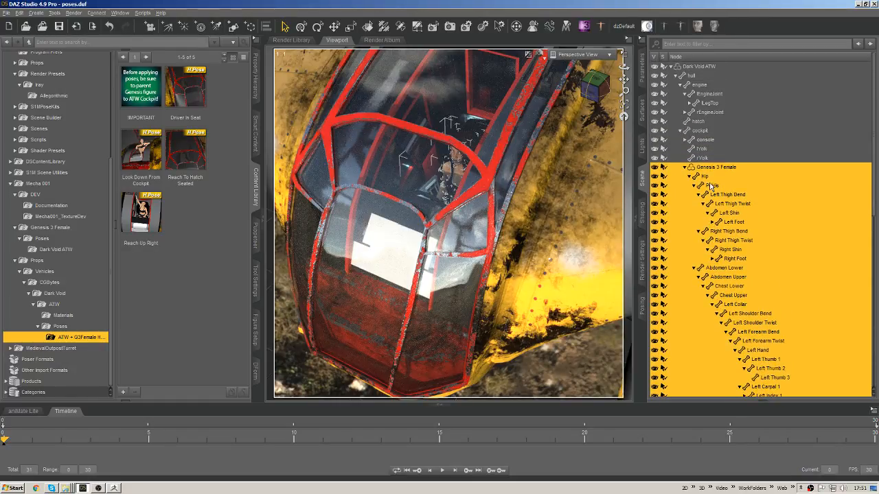
ctrl+click(699, 67)
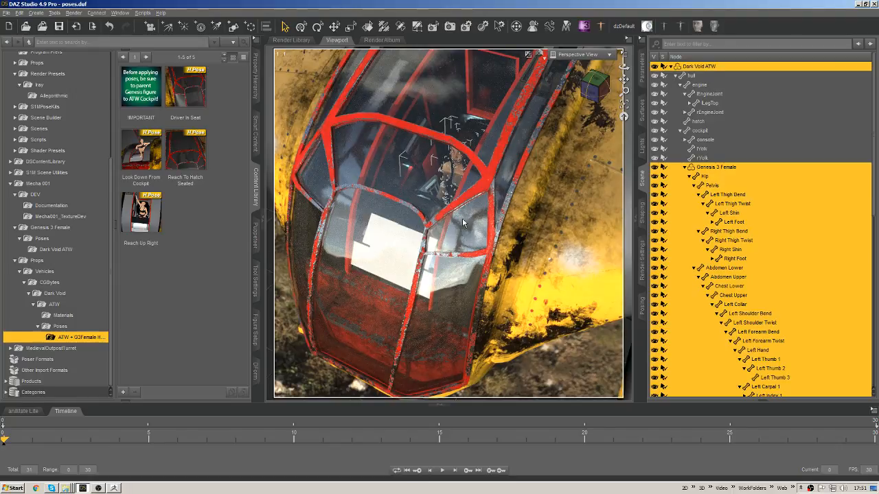
- Start saving a hierarchical pose preset named Grip Sticks in the ATW + G3Female H-Poses folder
click(123, 392)
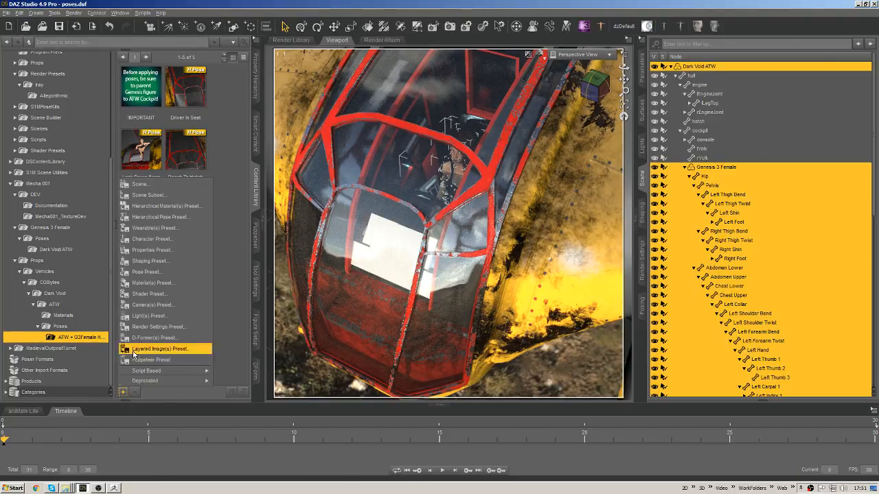
click(149, 220)
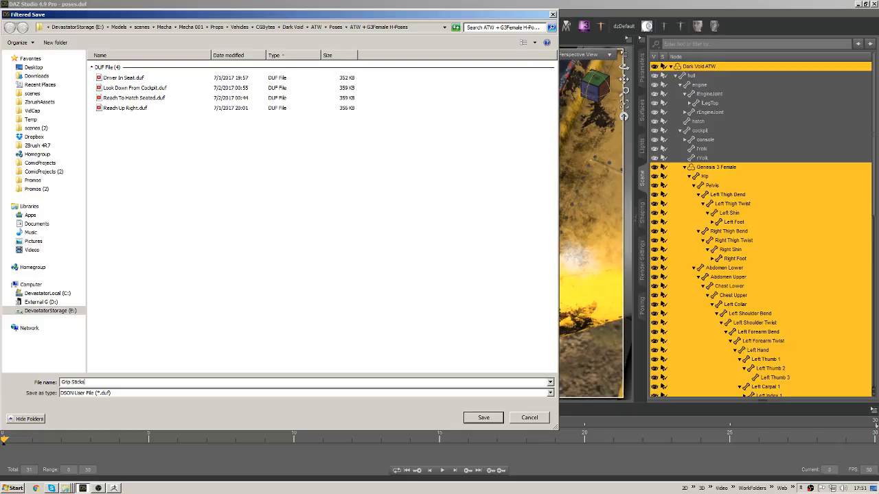
text(Grip Sticks)
key(Return)
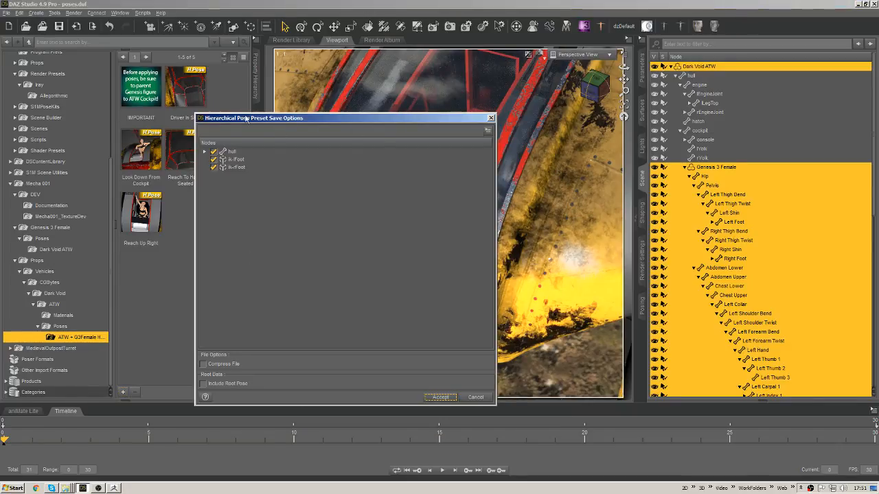
- Uncheck all nodes in the preset save options and check only the scene-selected ones
right_click(228, 152)
mouse_move(259, 177)
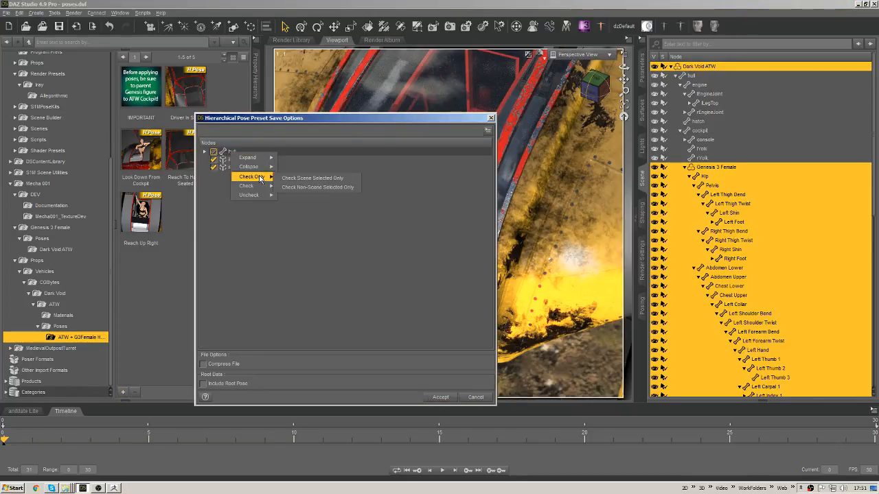
mouse_move(249, 195)
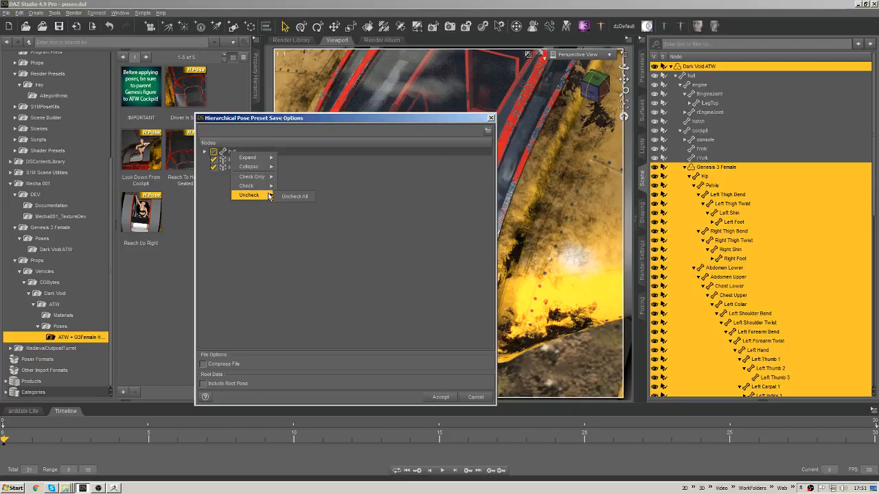
click(295, 195)
right_click(230, 152)
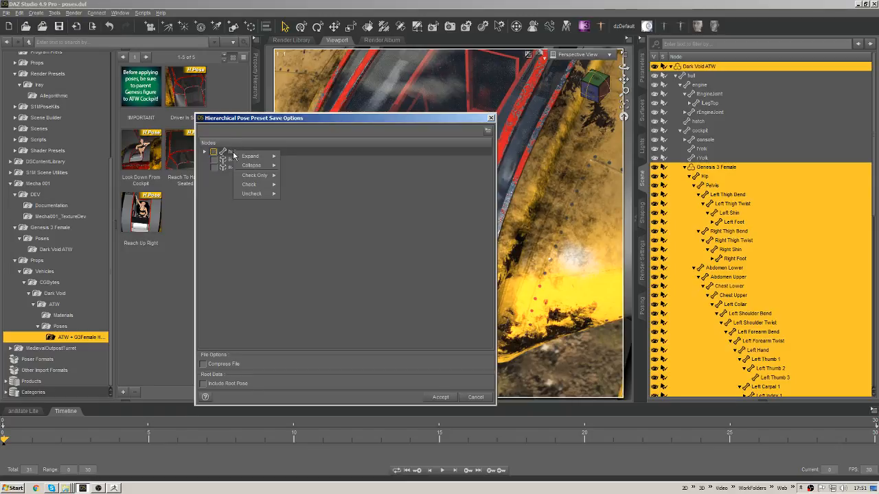
mouse_move(264, 177)
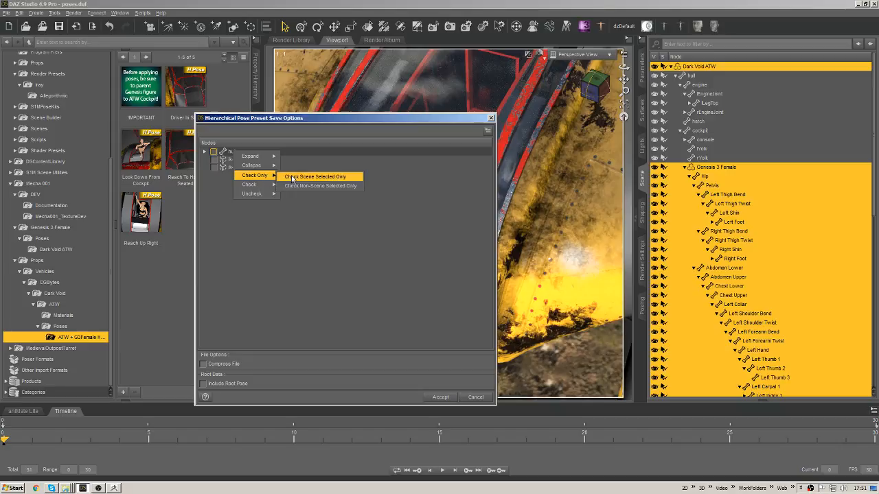
click(330, 180)
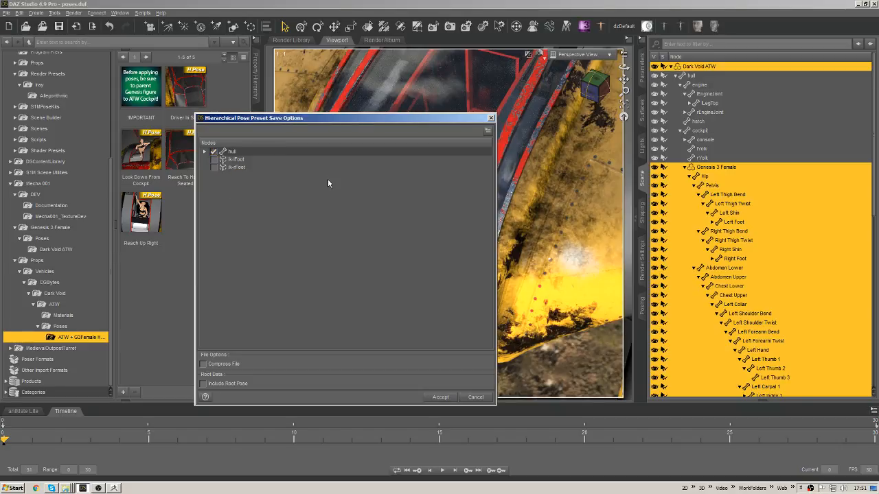
- Expand all checked nodes in the save options, review the checked figure and hair bones, and accept to save the Grip Sticks preset
right_click(263, 153)
mouse_move(280, 161)
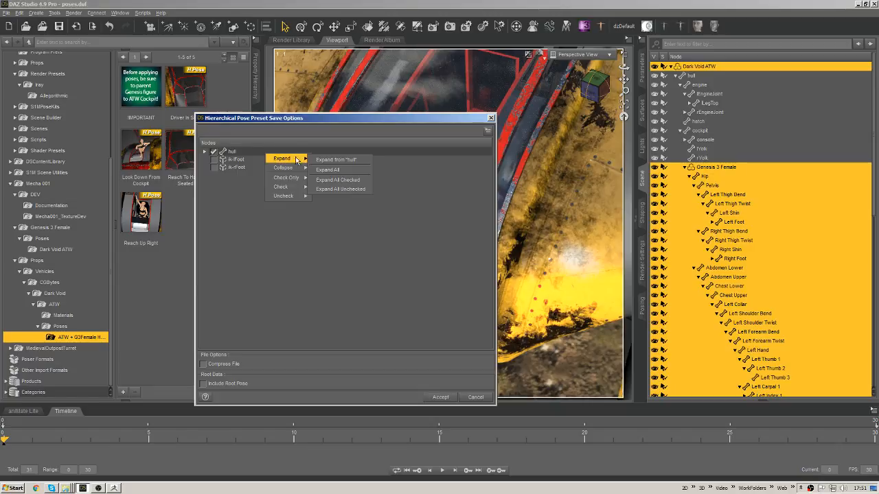
click(337, 180)
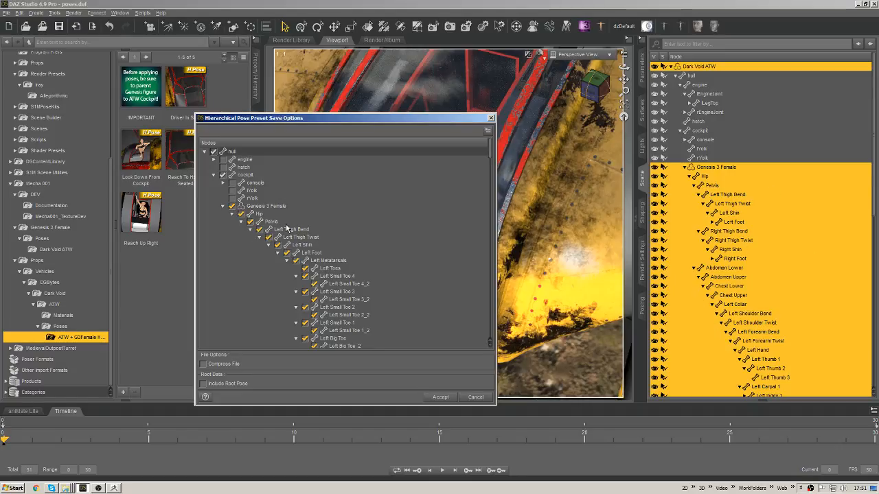
scroll(474, 231, down, 20)
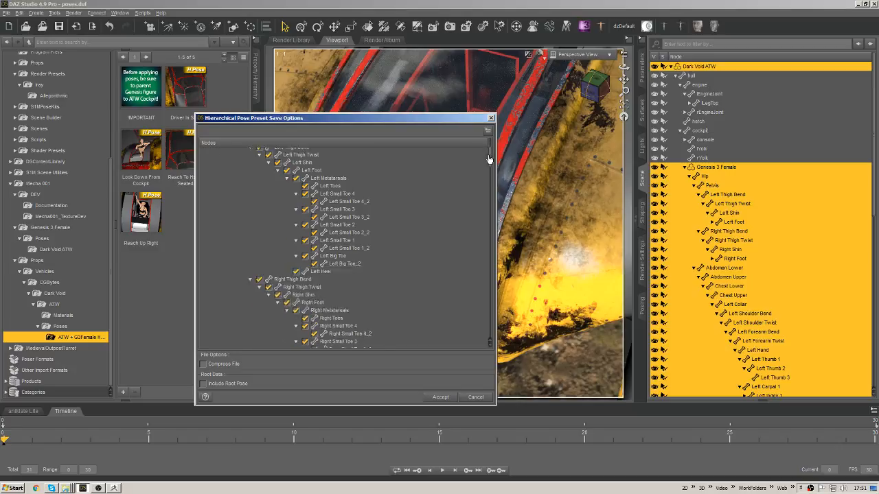
scroll(474, 231, down, 10)
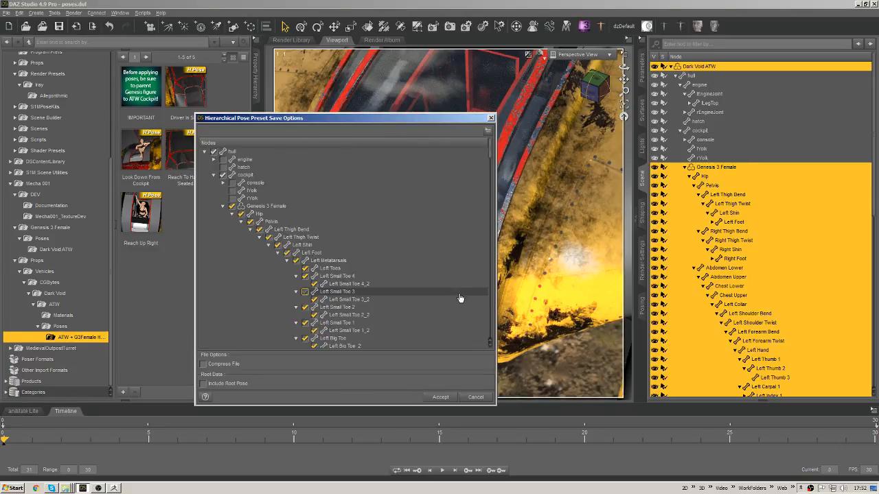
scroll(457, 302, down, 5)
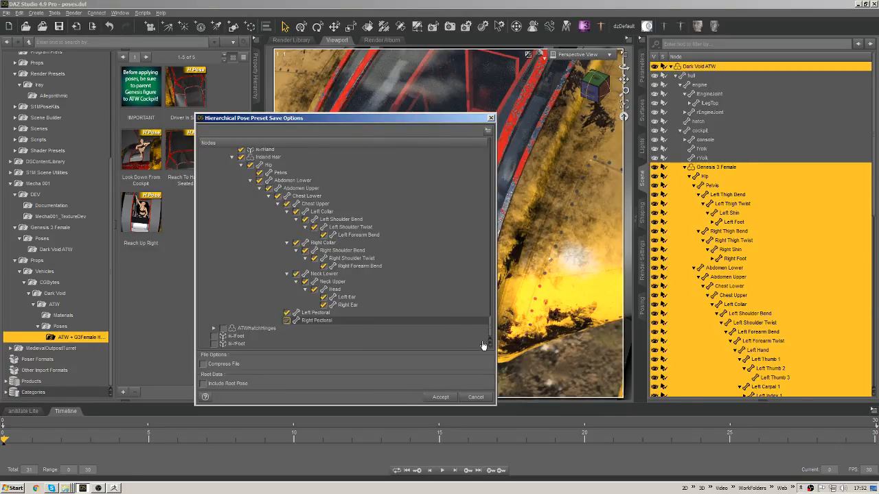
drag(489, 343, 489, 141)
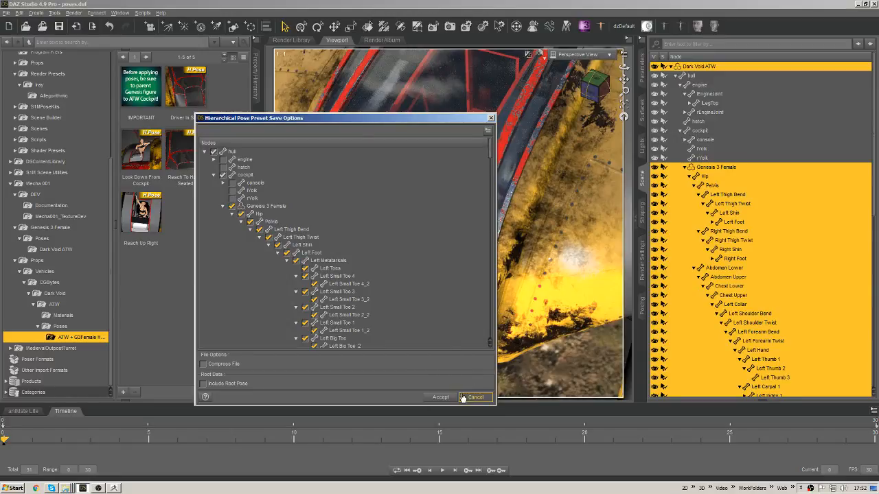
click(440, 397)
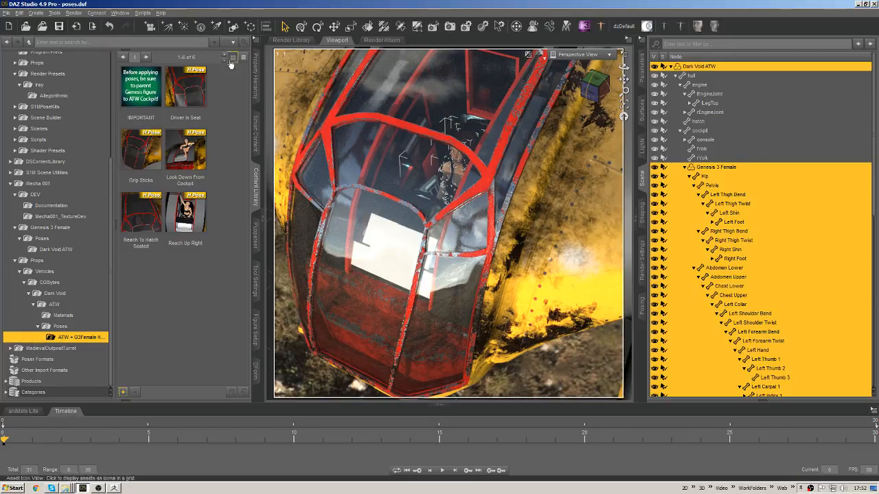
- Select the Grip Sticks preset in the library and start saving Render 1 from the render album as a PNG image
click(147, 155)
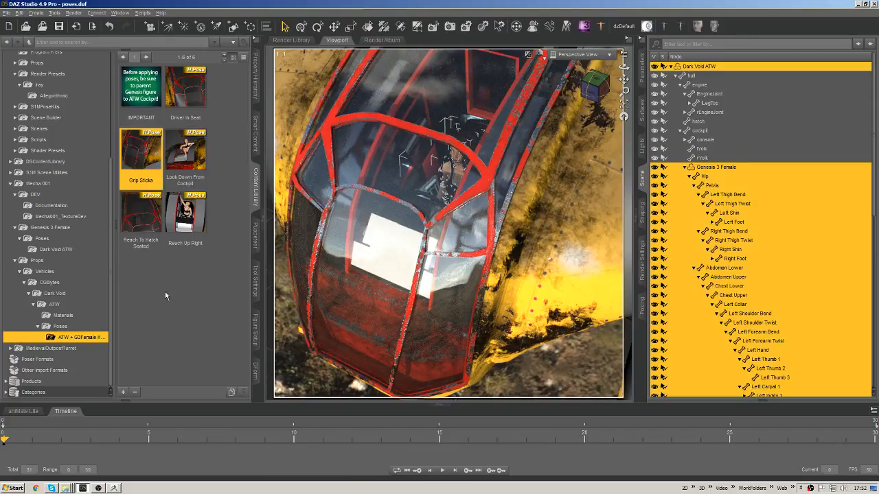
click(382, 40)
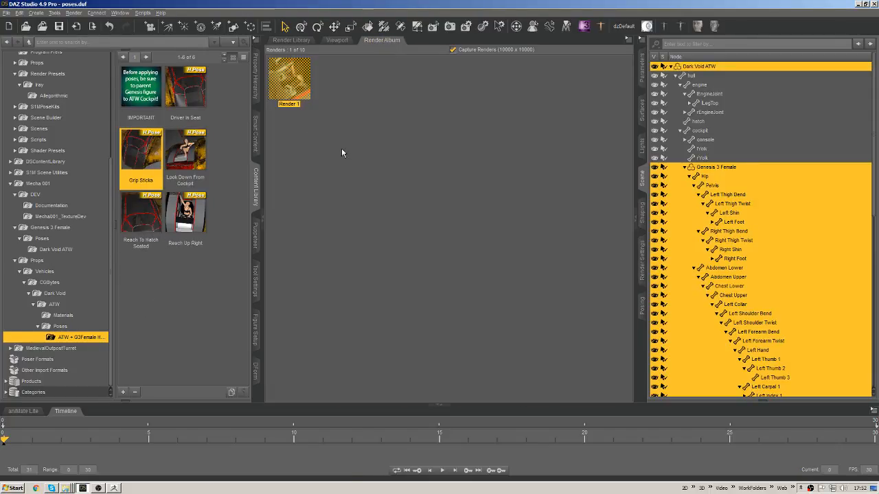
click(349, 42)
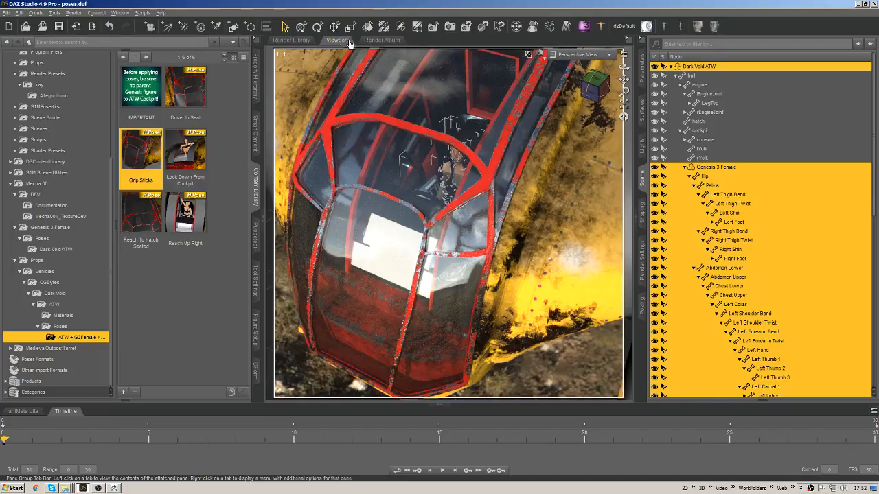
click(381, 40)
right_click(288, 73)
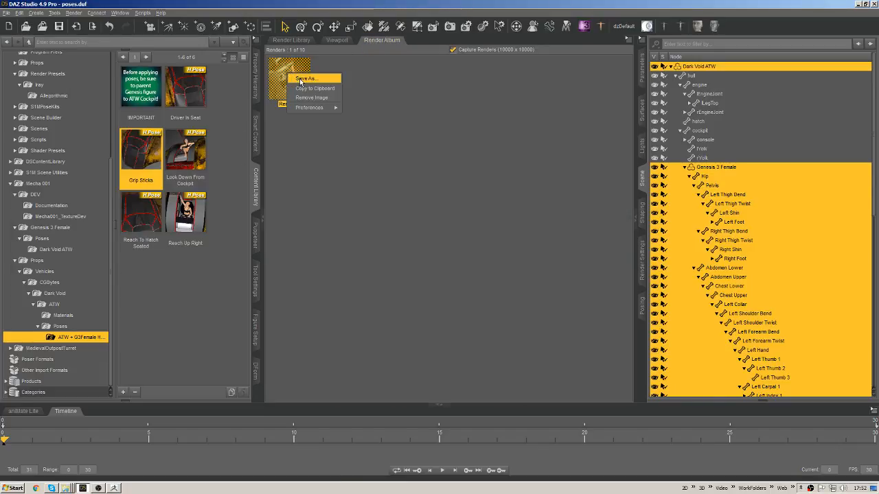
click(302, 79)
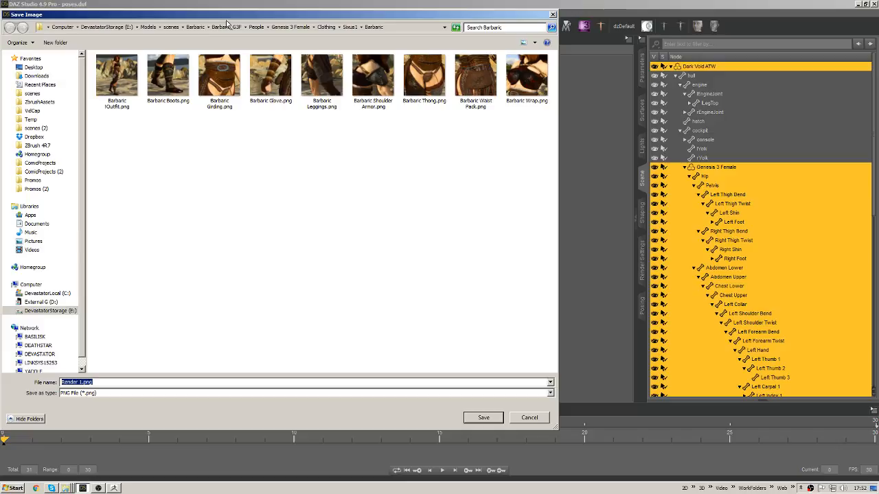
- Set the save location to scenes > Mecha > Mecha 001 > Props > Vehicles > CGBytes > Dark Void > ATW > Poses > ATW + G3Female H-Poses
click(171, 26)
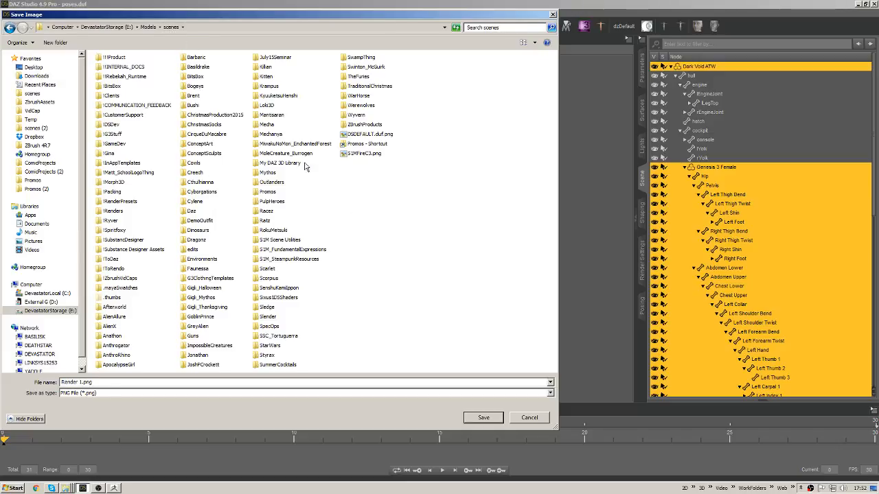
double_click(265, 124)
double_click(114, 78)
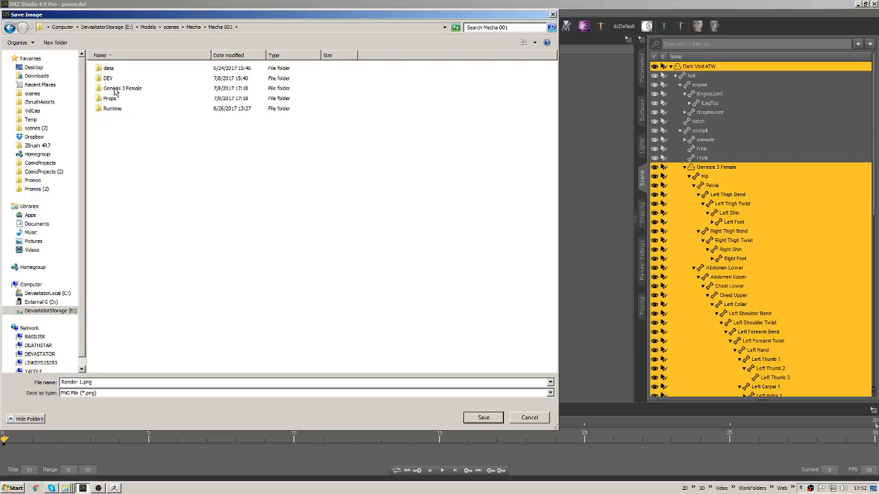
double_click(114, 88)
click(222, 28)
double_click(111, 105)
double_click(112, 78)
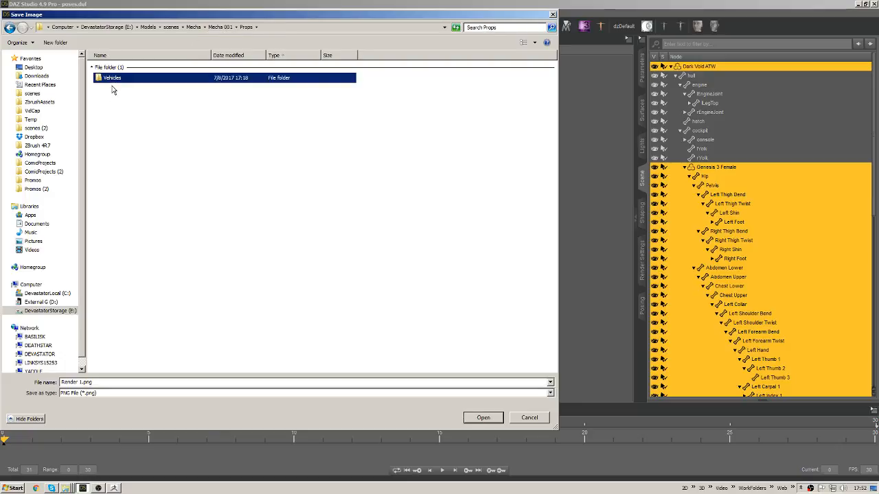
double_click(114, 79)
double_click(114, 71)
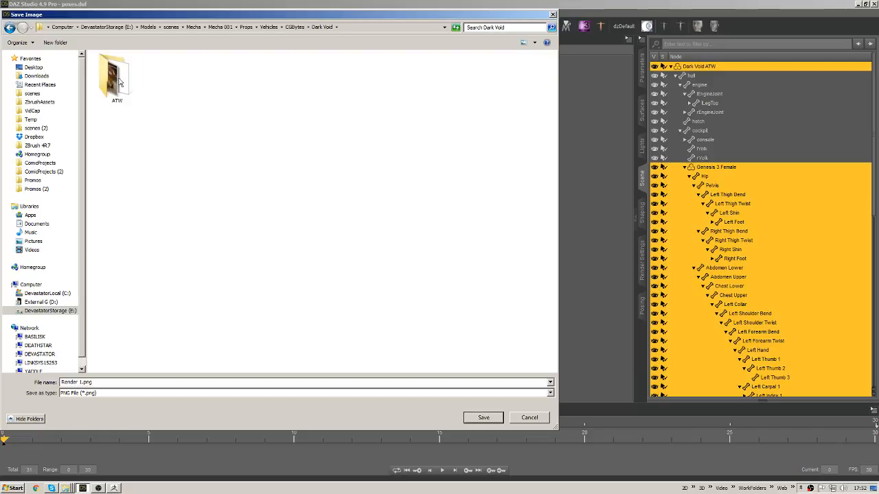
double_click(116, 81)
click(173, 81)
double_click(173, 81)
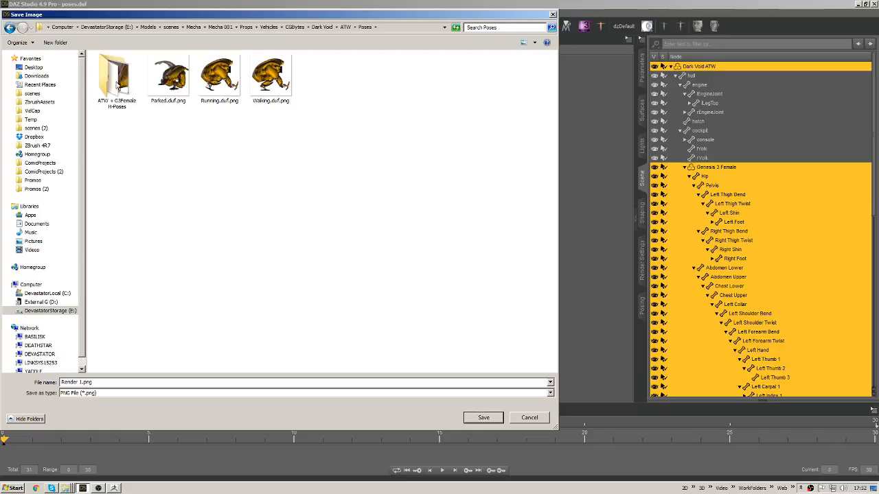
double_click(116, 81)
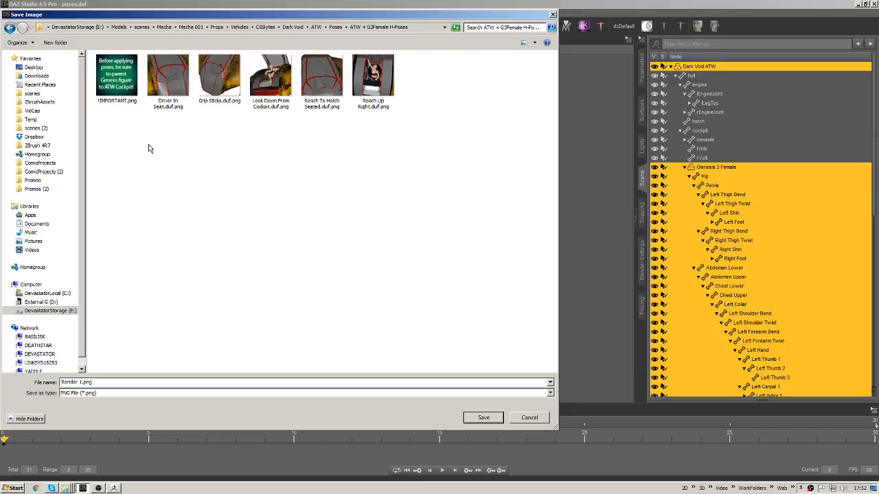
- Save the render over the existing Grip Sticks.duf.png thumbnail
click(219, 78)
key(Return)
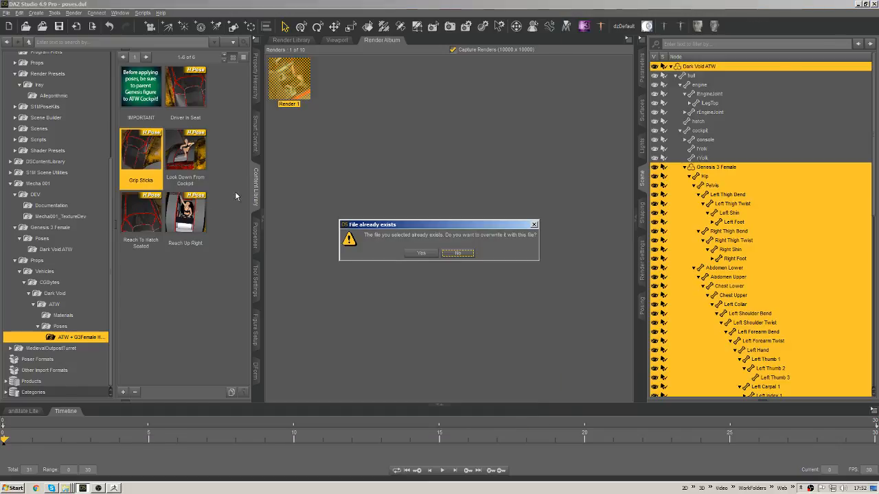
click(421, 253)
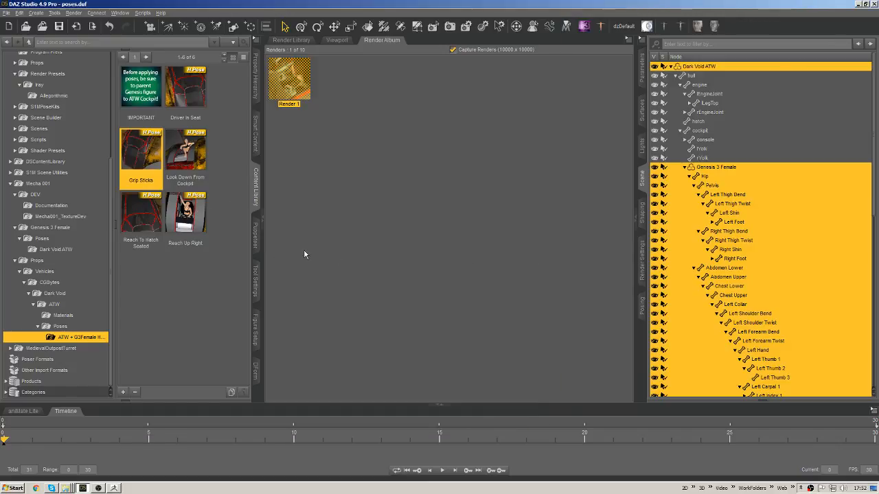
- Save Render 1 again, trimming four characters from the name of the existing Grip Sticks.duf.png file and overwriting that image
right_click(292, 88)
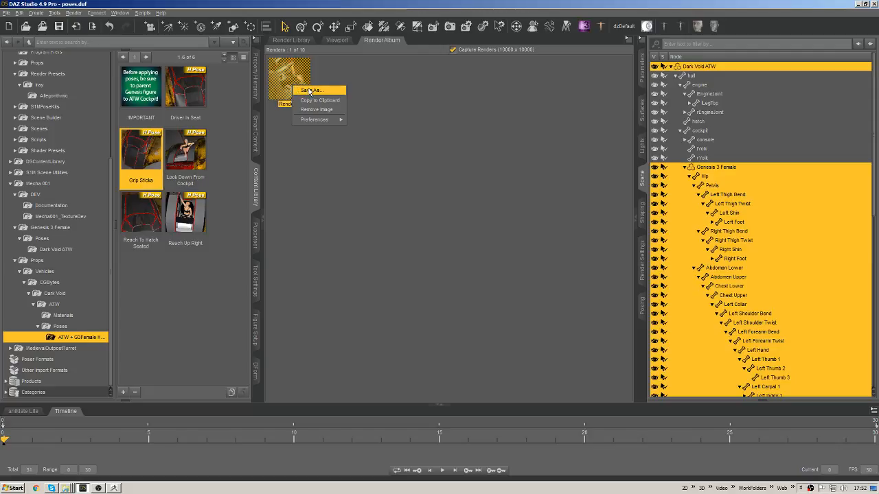
click(311, 90)
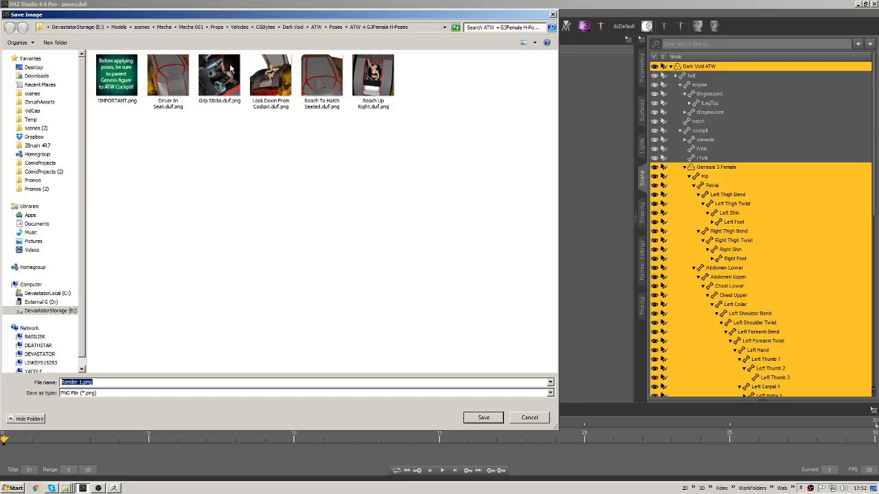
click(220, 102)
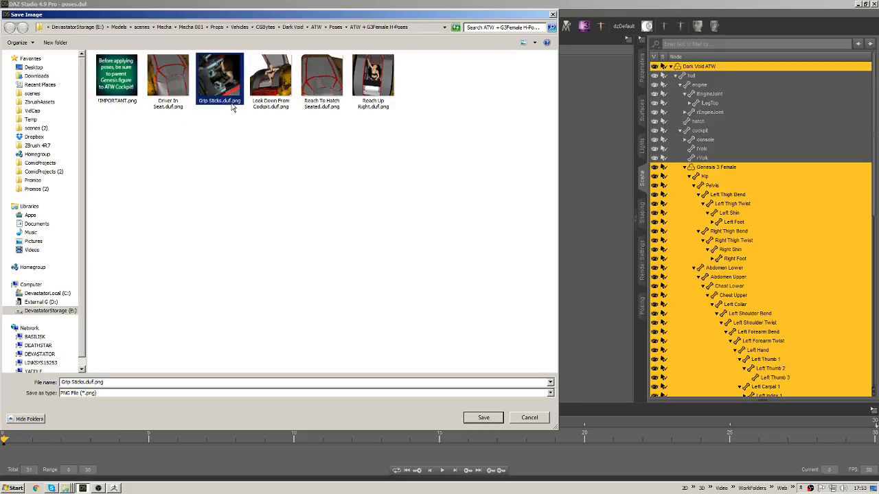
click(231, 102)
key(BackSpace)
key(BackSpace)
key(BackSpace)
key(BackSpace)
click(231, 132)
double_click(225, 97)
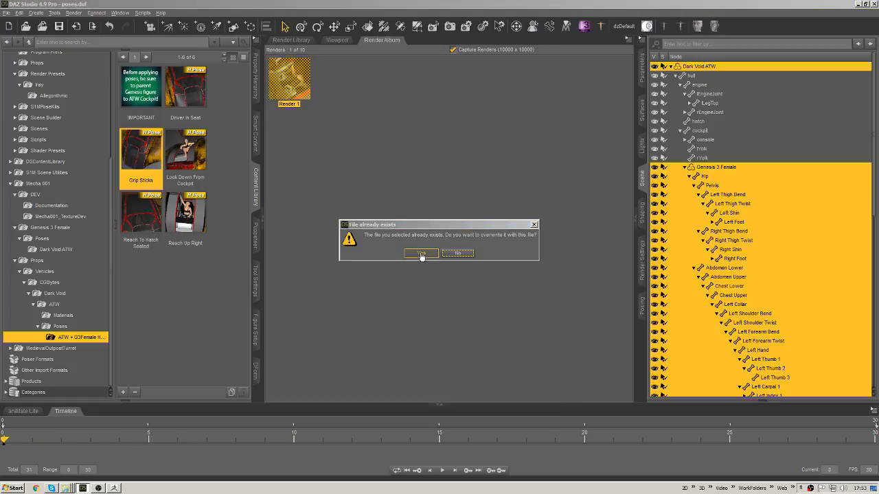
click(420, 255)
- Refresh the pose folder's thumbnails in the content library and return to the 3D viewport
right_click(220, 173)
click(237, 187)
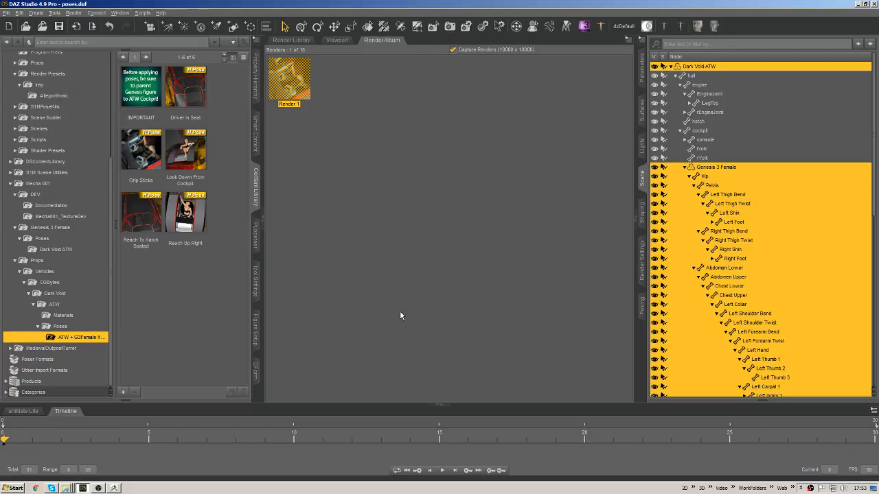
click(337, 40)
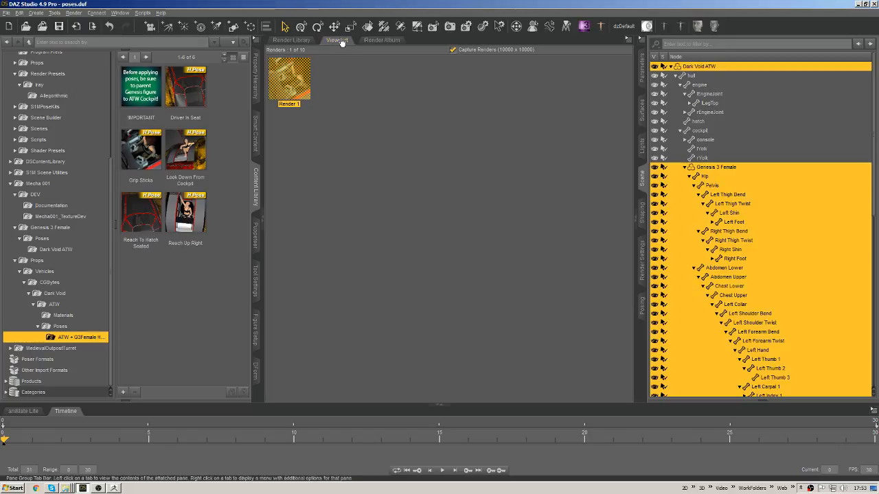
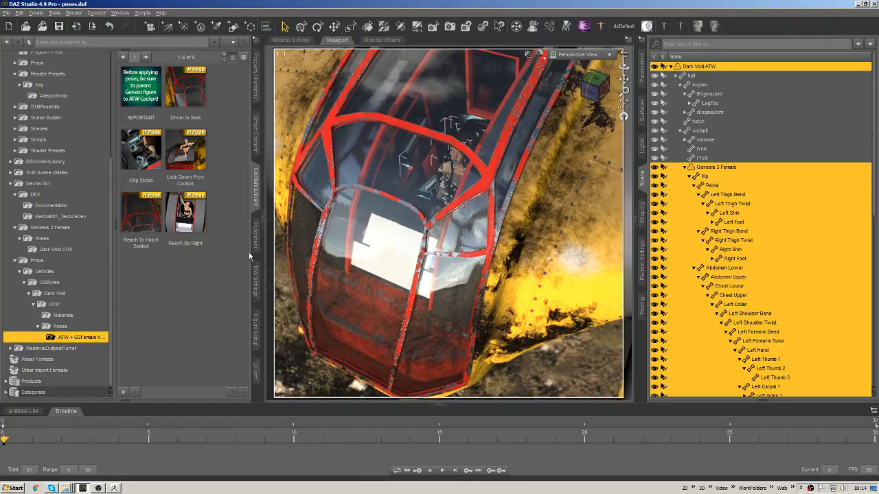
mouse_move(596, 87)
mouse_down()
mouse_move(611, 83)
mouse_move(580, 89)
mouse_up()
key(ctrl+7)
scroll(436, 319, down, 1)
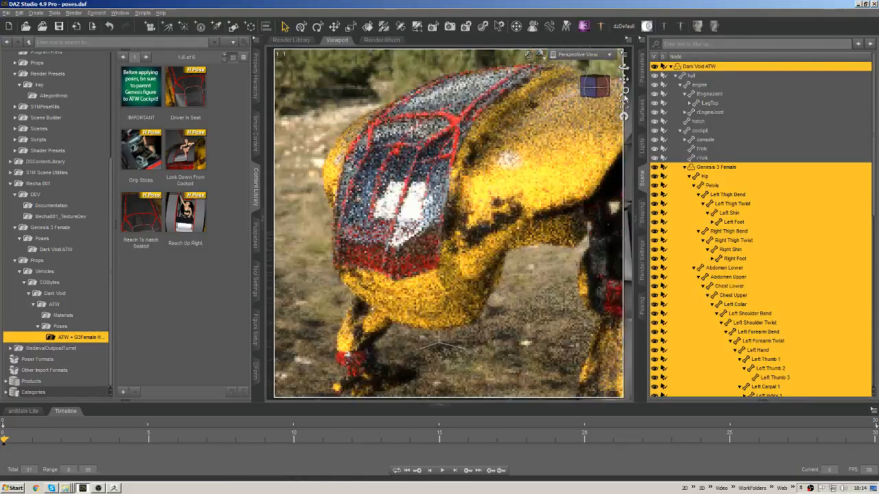
drag(595, 88, 598, 93)
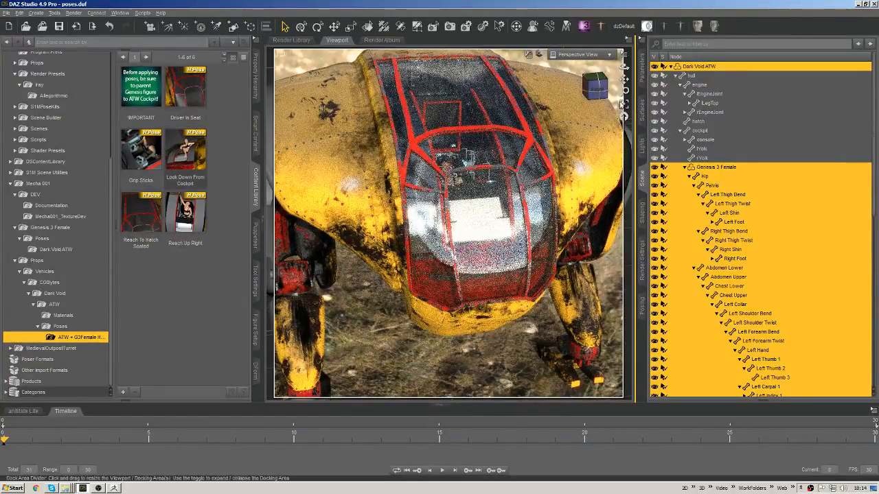
mouse_move(595, 88)
mouse_down()
mouse_move(578, 82)
mouse_move(599, 91)
mouse_up()
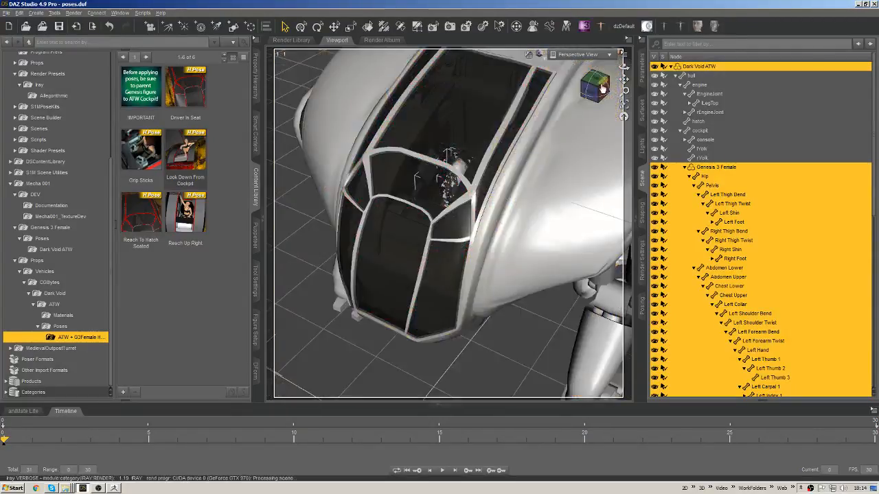
scroll(543, 176, up, 3)
scroll(506, 152, up, 2)
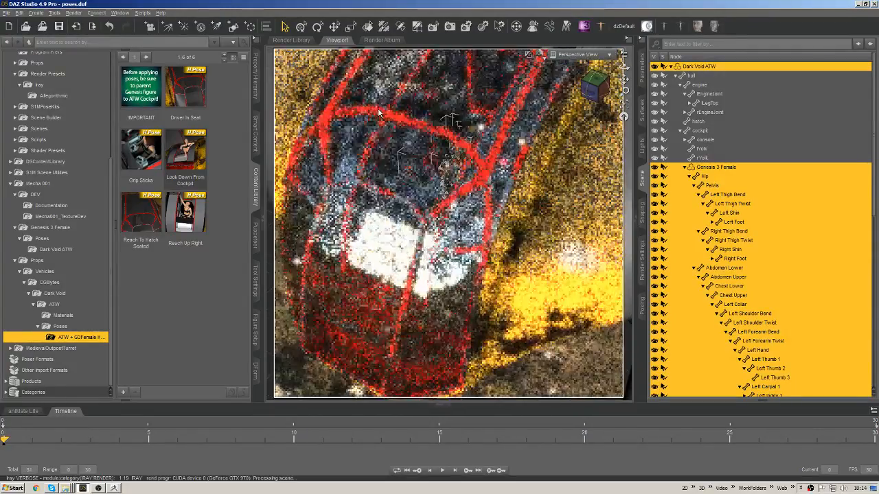
- Select the vehicle's hatch and rotate it open about its X axis to uncover the cockpit
click(698, 121)
click(530, 381)
click(389, 250)
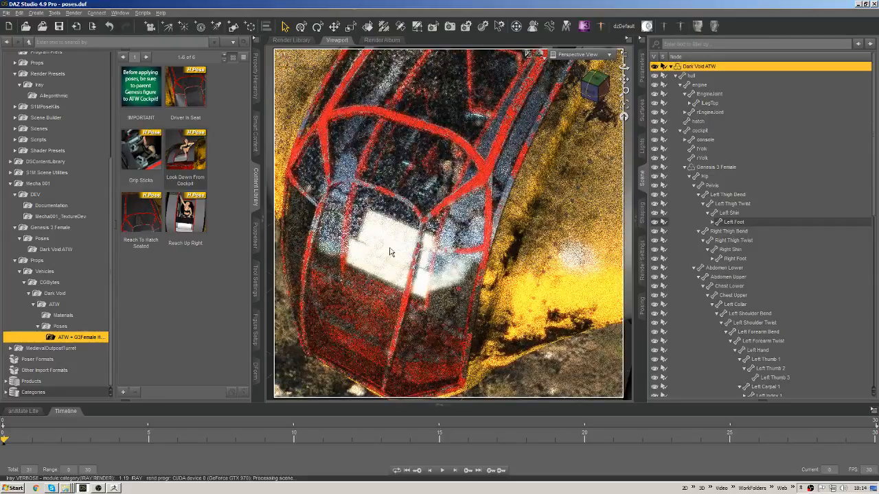
click(375, 127)
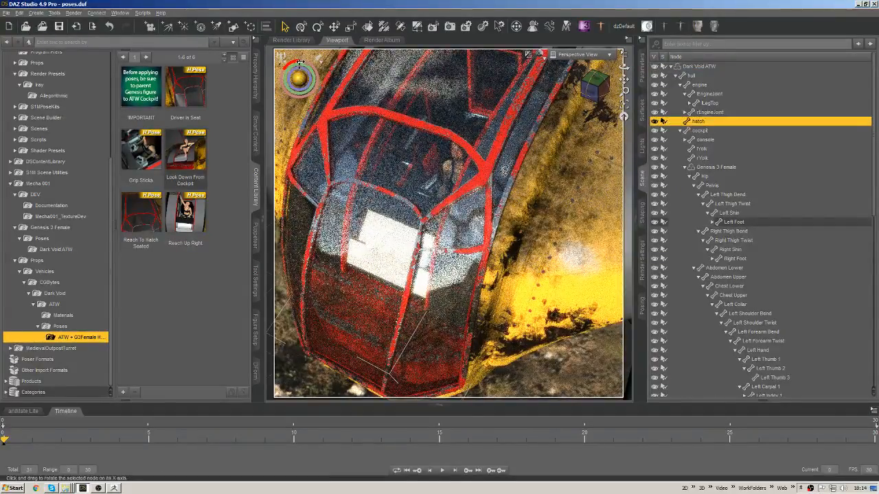
mouse_move(299, 78)
mouse_down()
mouse_move(299, 58)
mouse_move(317, 97)
mouse_up()
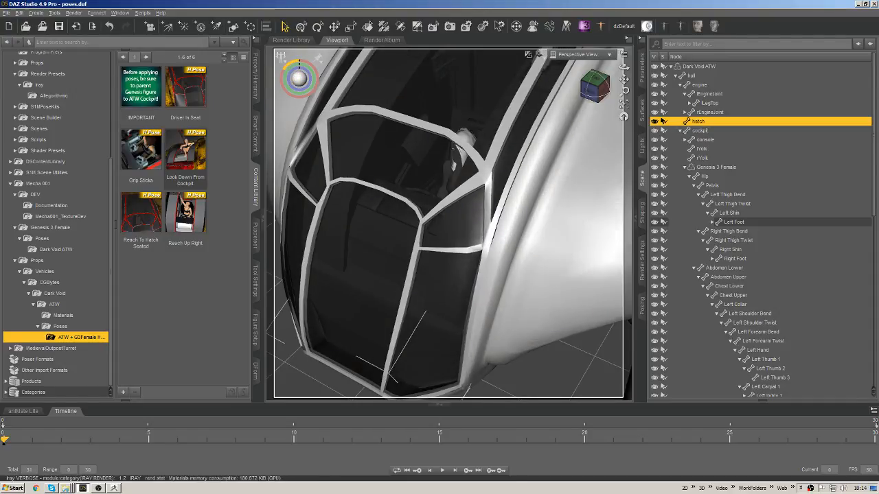
drag(298, 62, 299, 42)
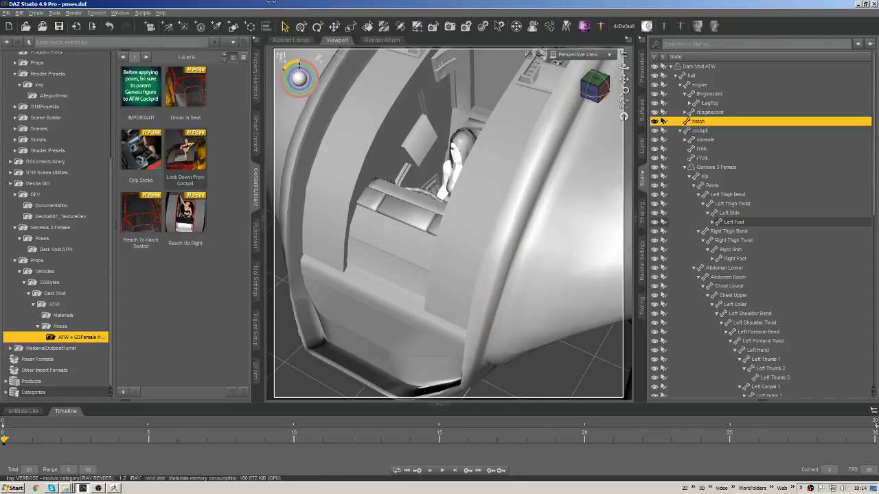
- Frame the seated female figure in the perspective view from above, looking down through the open hatch
drag(270, 2, 295, 2)
scroll(440, 244, up, 3)
scroll(449, 231, up, 1)
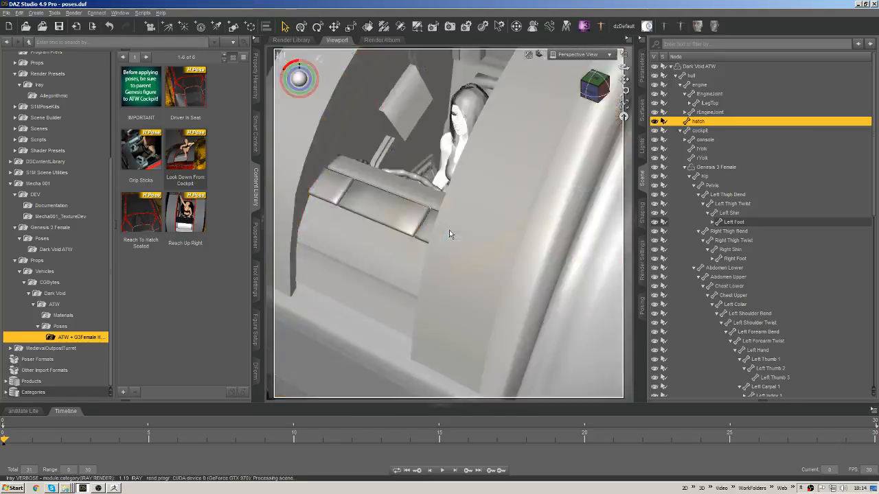
scroll(450, 232, up, 2)
drag(594, 83, 596, 83)
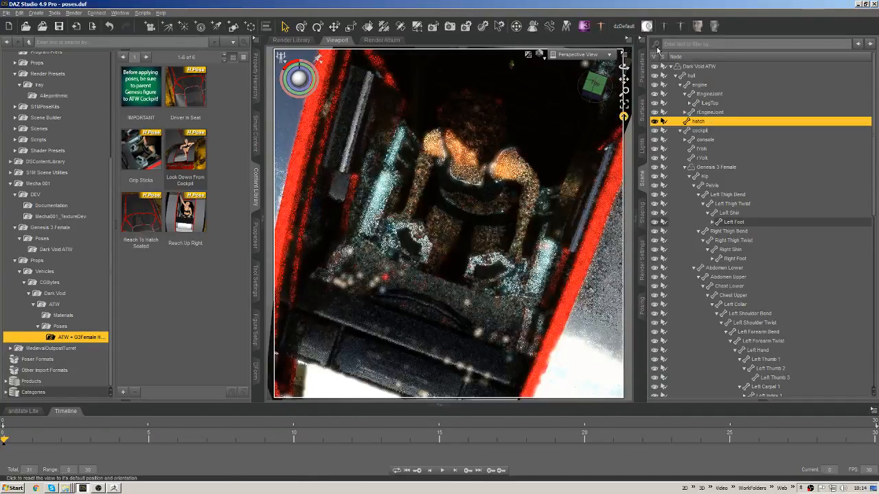
- Set the render's pixel size to 300 wide by 300 high in the render settings
click(644, 265)
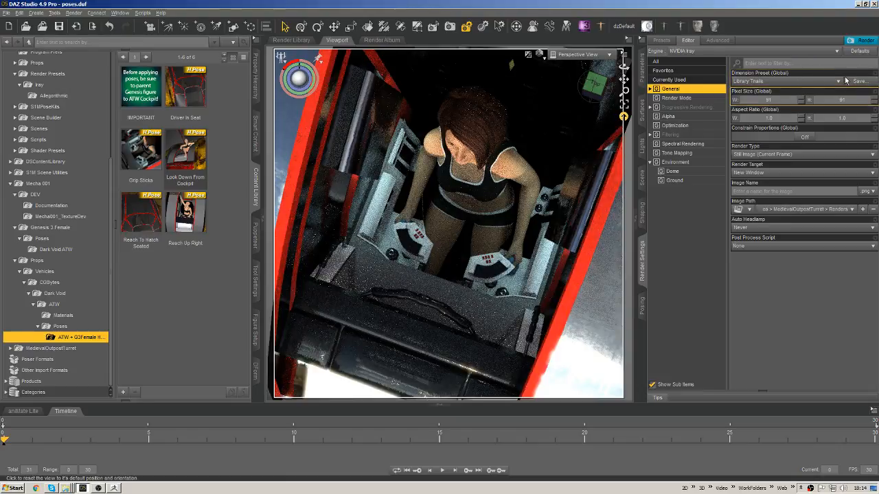
click(783, 100)
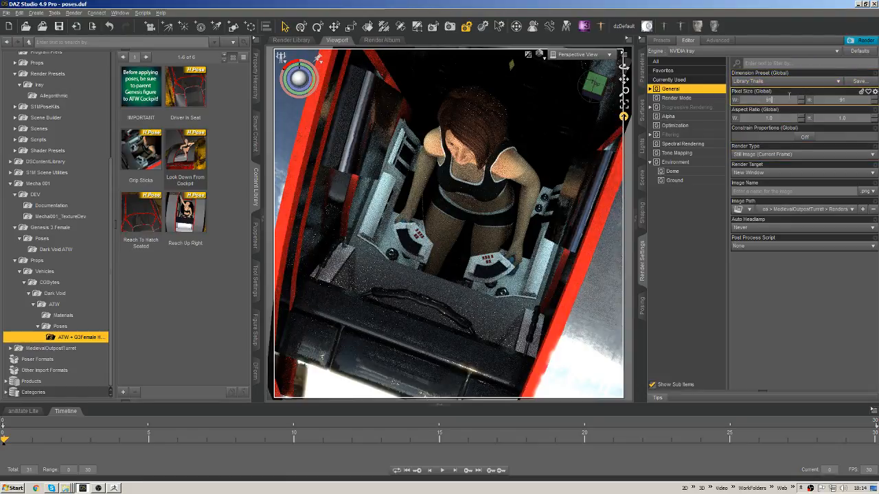
text(300)
key(Return)
click(848, 100)
text(300)
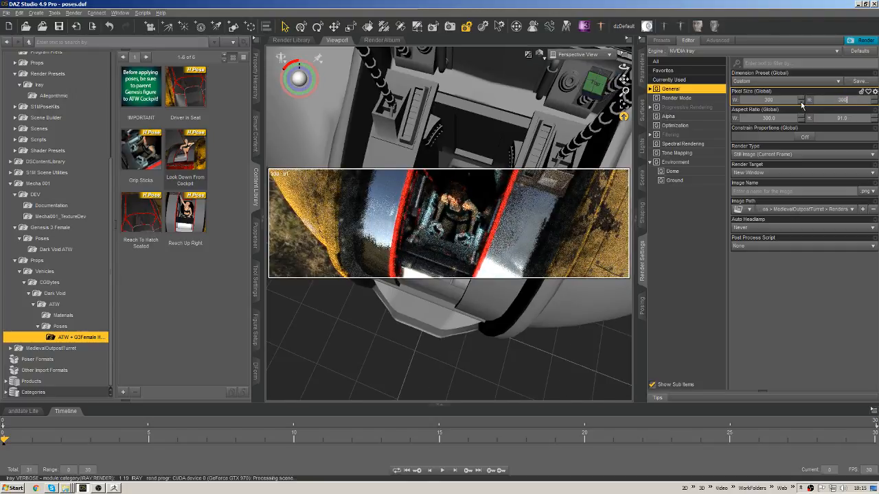
key(Return)
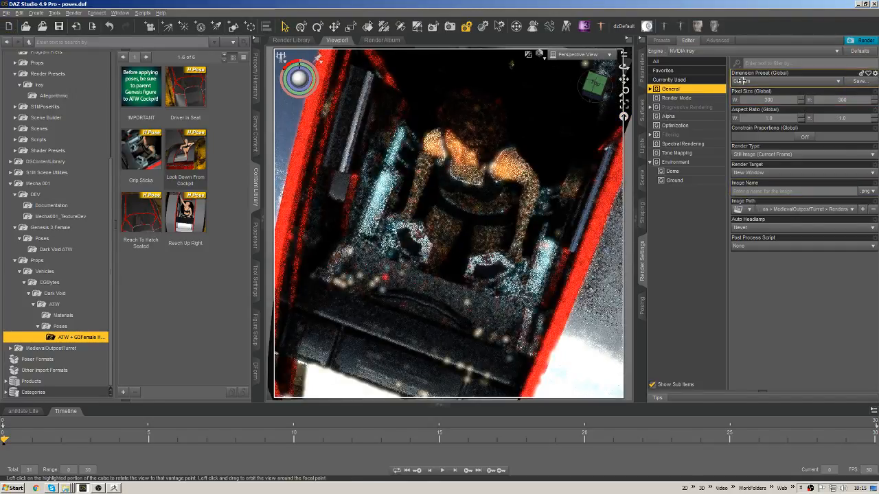
- Save the current render dimensions as a new preset named "300x300 library popup"
click(858, 81)
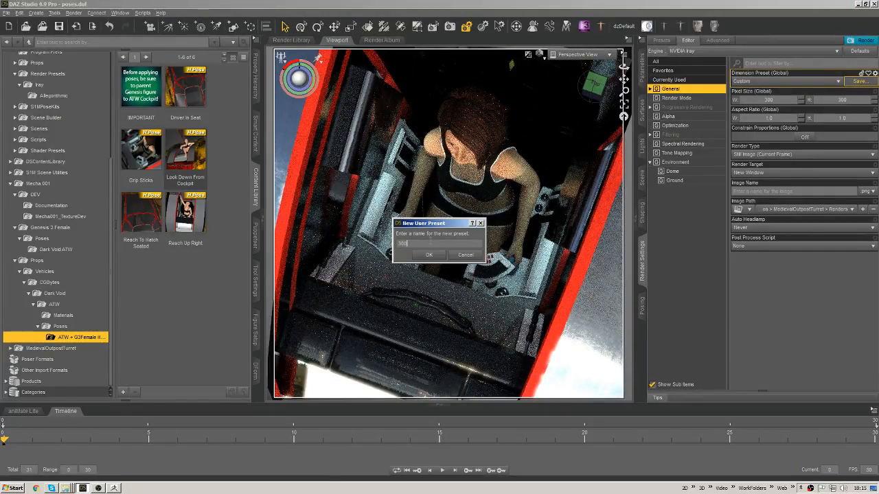
text(300x300 popup)
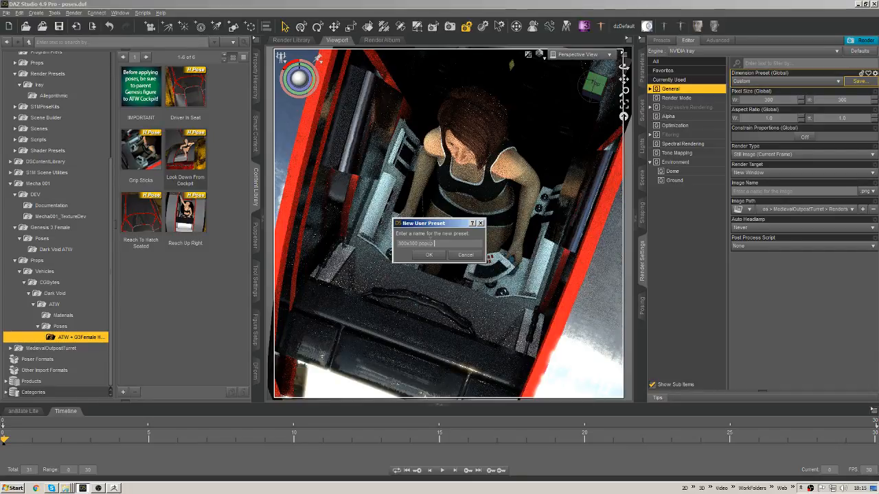
key(BackSpace)
key(BackSpace)
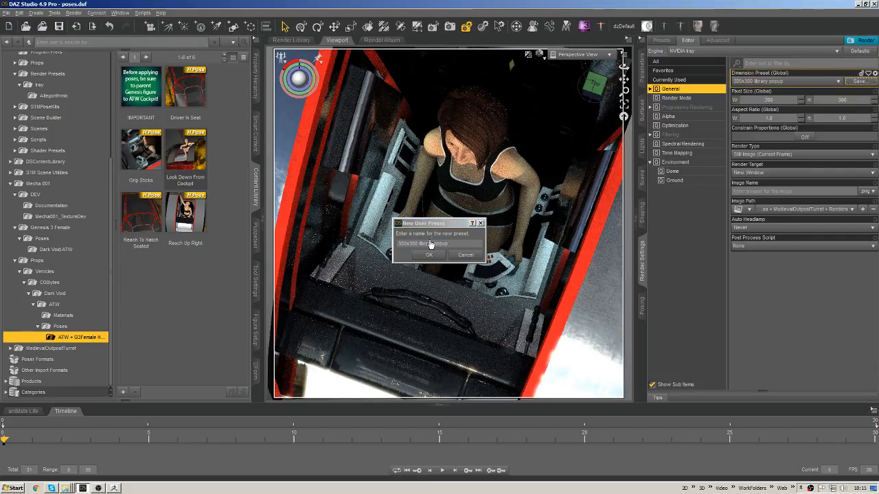
key(Return)
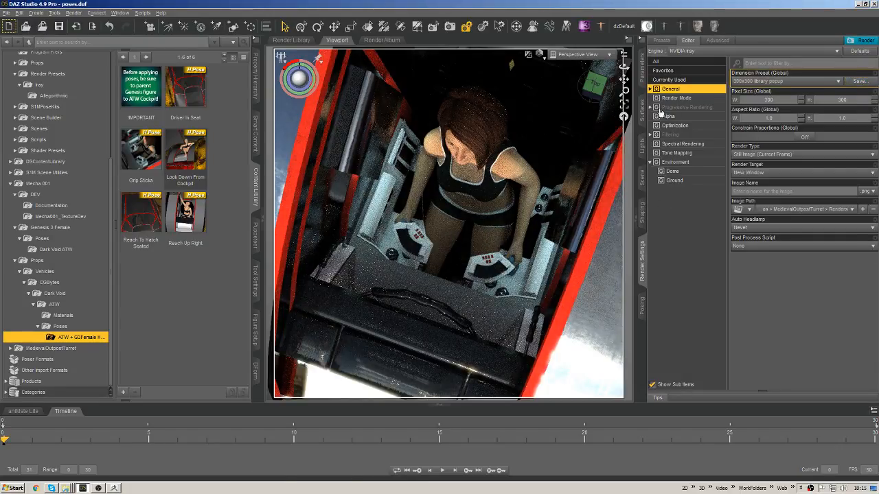
- Render the slightly re-angled cockpit view, stop the render before completion and close its window
drag(594, 85, 594, 73)
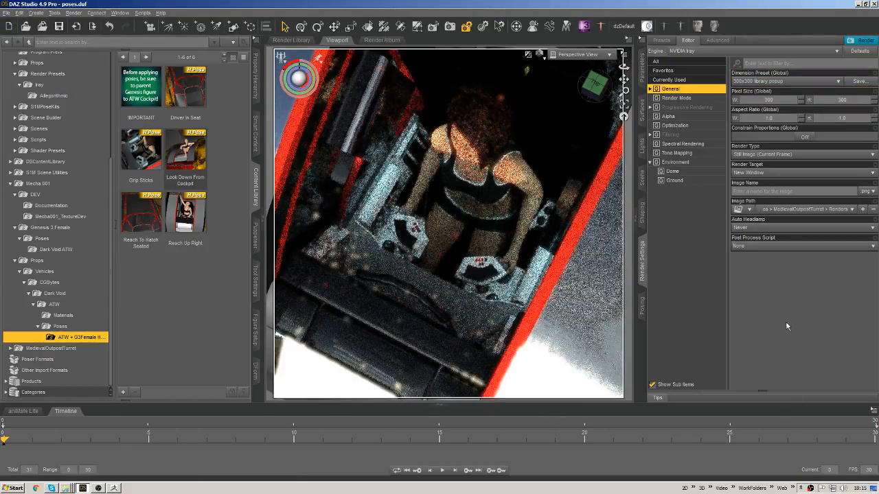
key(ctrl+r)
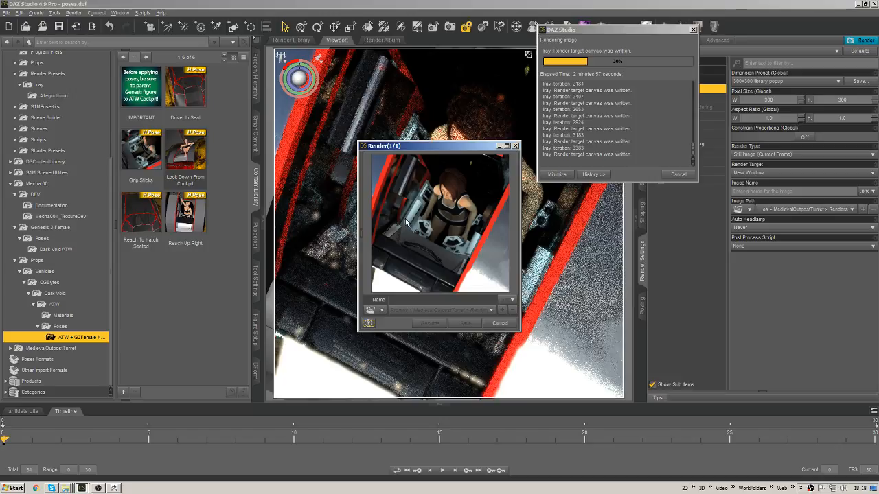
click(501, 324)
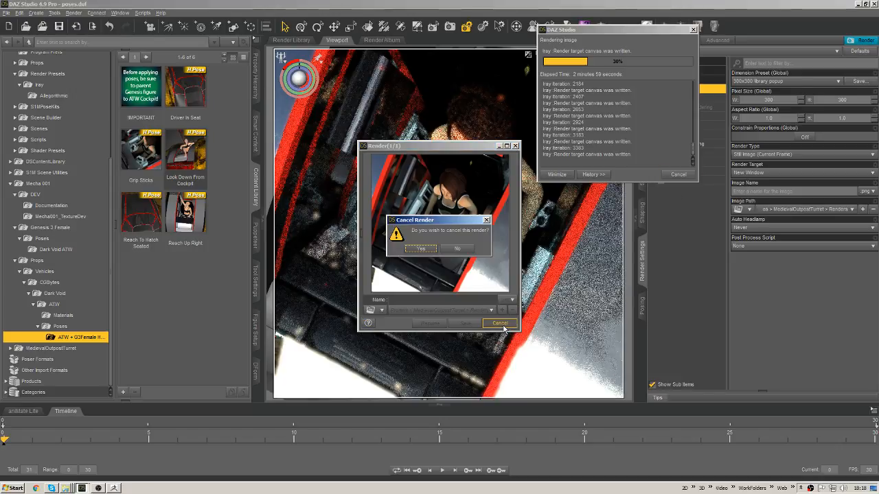
click(420, 248)
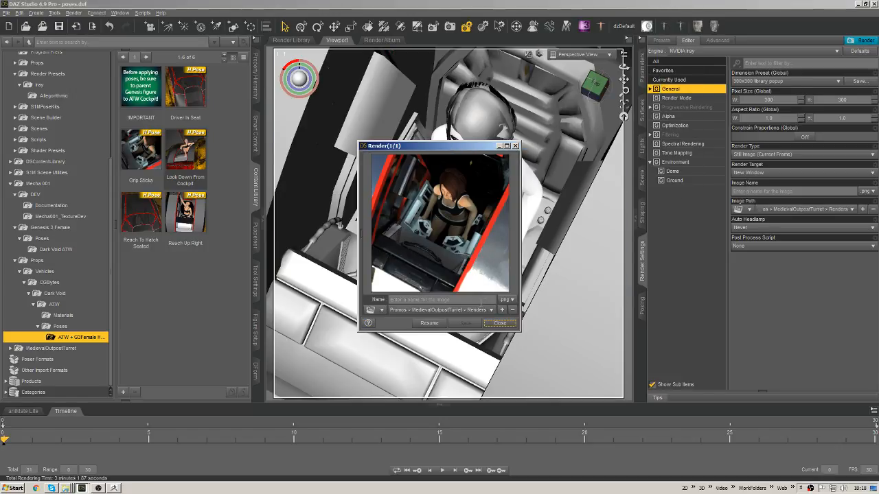
click(500, 323)
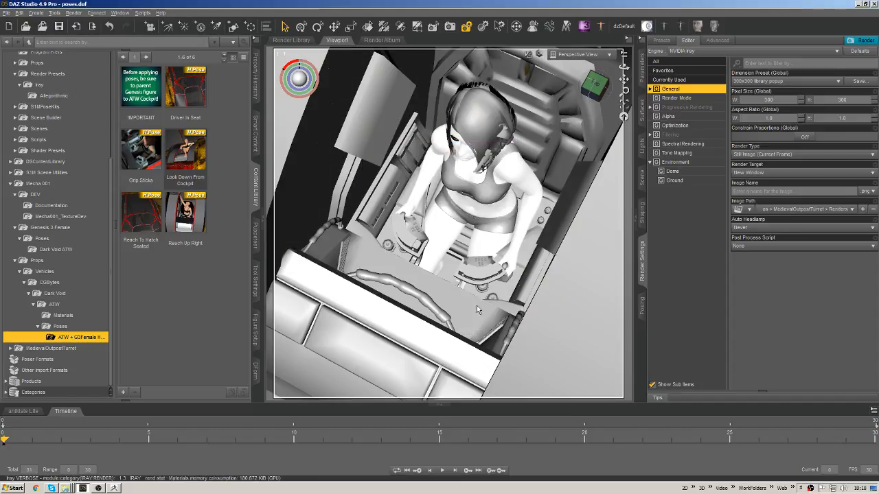
- Save Render 2 from the render album over the existing Grip Sticks.png image in the pose folder
click(381, 40)
click(346, 83)
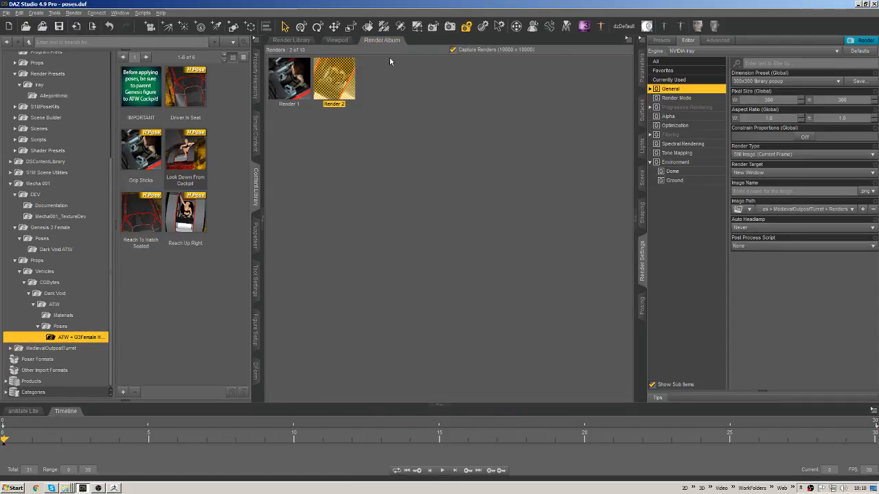
right_click(341, 68)
click(362, 74)
click(419, 256)
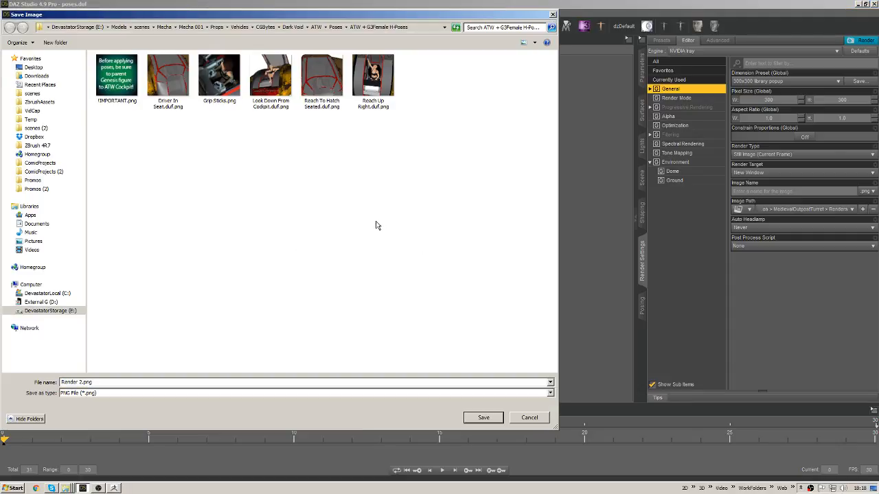
click(201, 88)
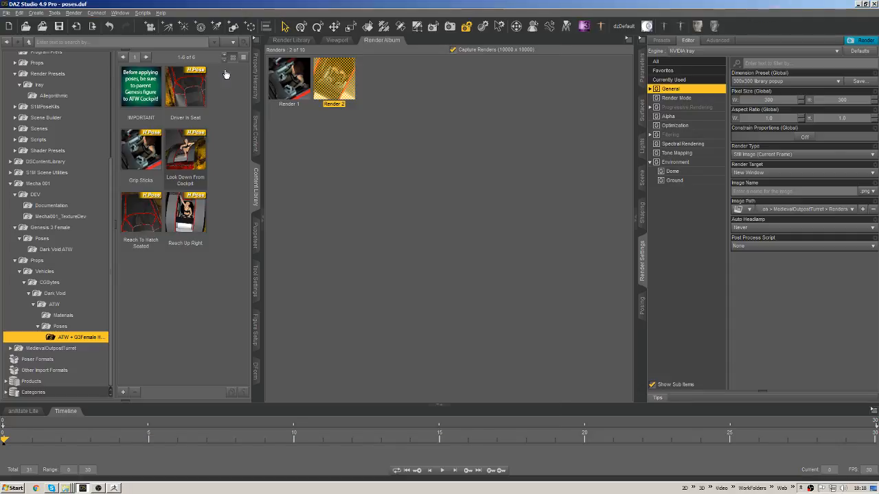
key(Return)
click(419, 253)
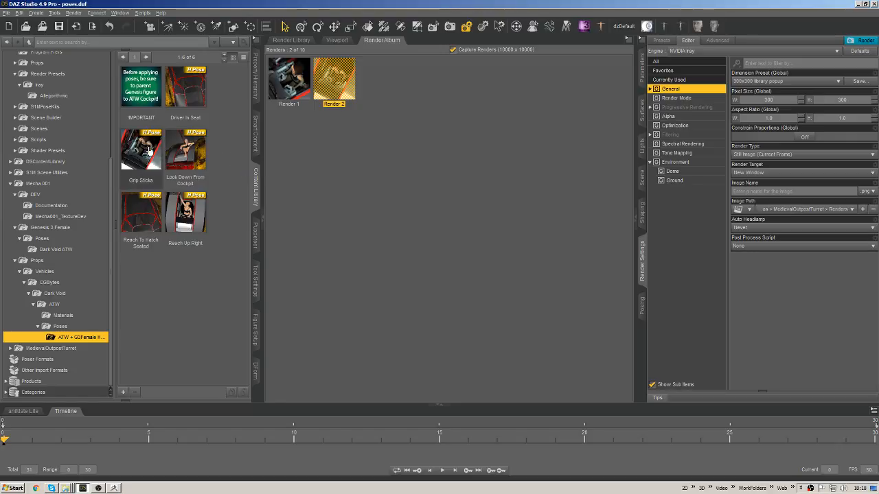
- Check the enlarged preview of the Grip Sticks pose in the content library and return to the 3D viewport
mouse_move(150, 150)
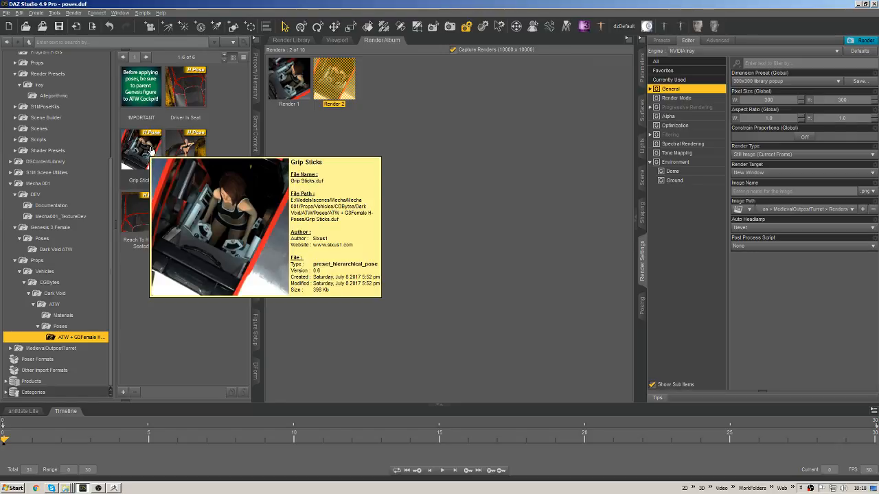
double_click(141, 155)
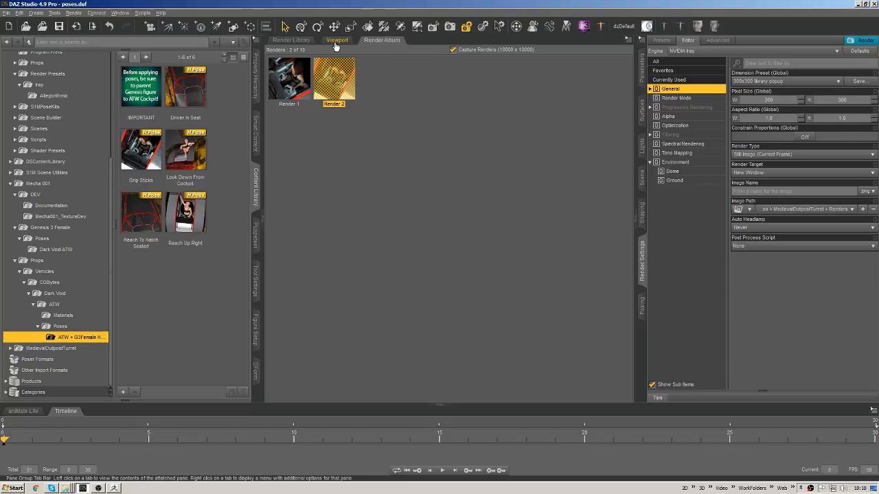
mouse_move(137, 165)
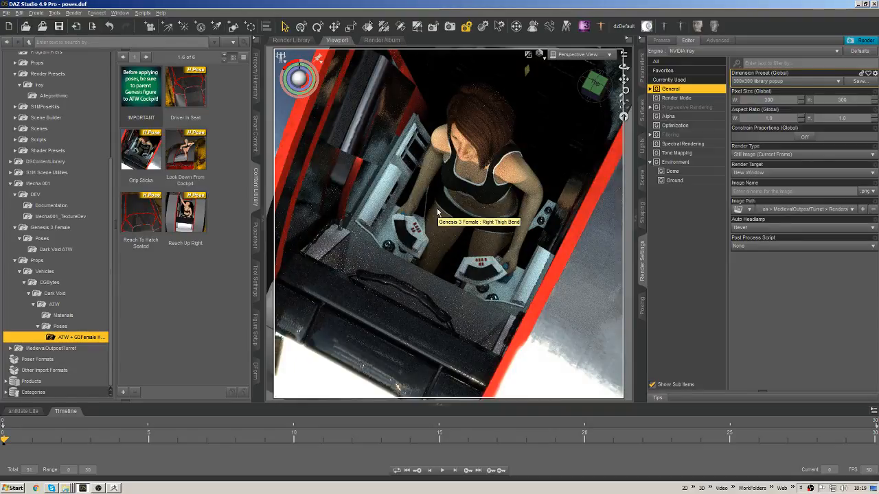
click(512, 230)
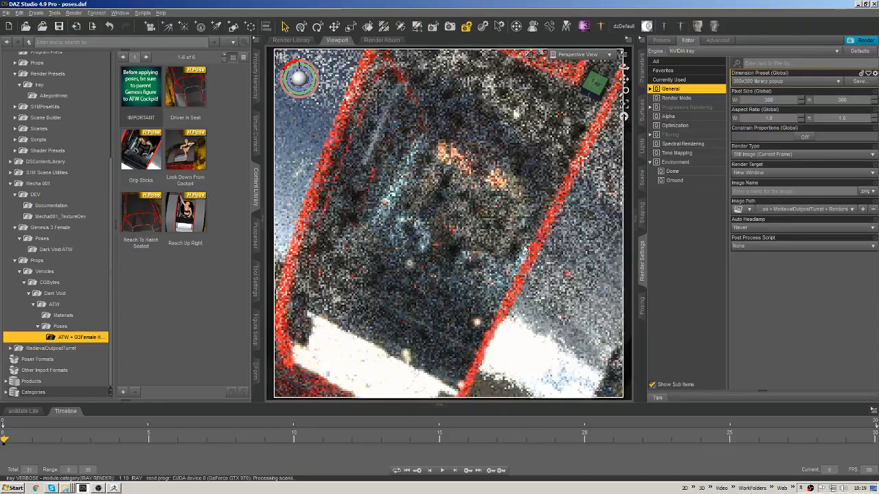
scroll(508, 182, down, 3)
scroll(500, 170, down, 3)
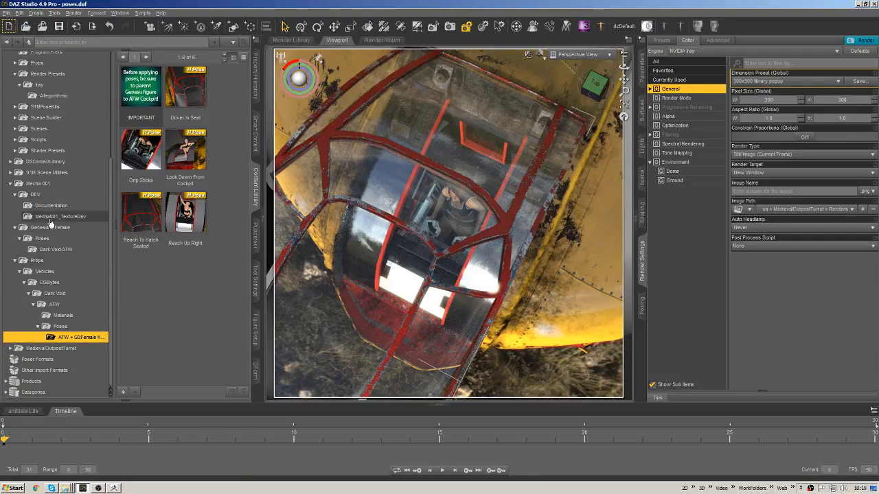
- Open the Promo1 scene from the DEV folder of Mecha 001 in the content library
click(41, 195)
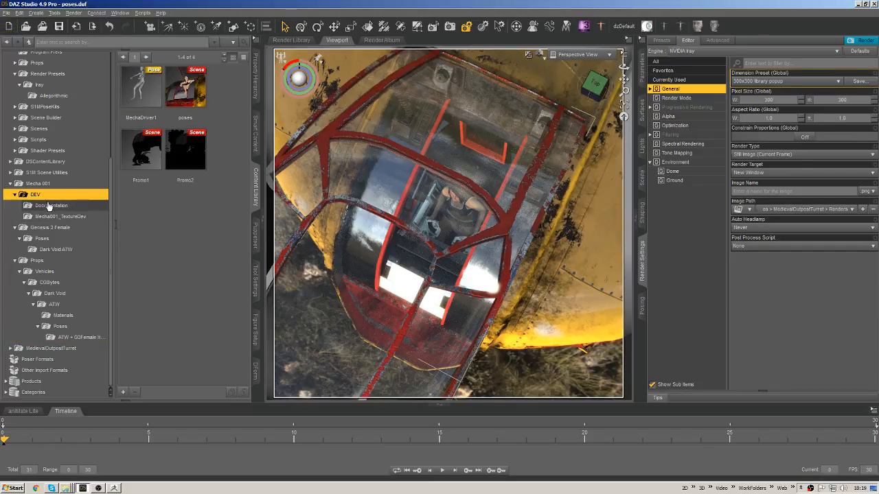
click(197, 155)
scroll(41, 206, up, 1)
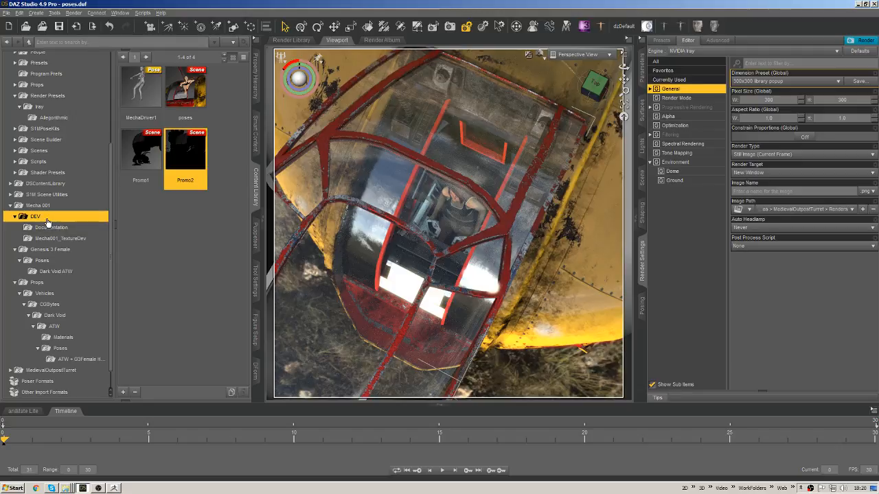
click(168, 265)
click(141, 152)
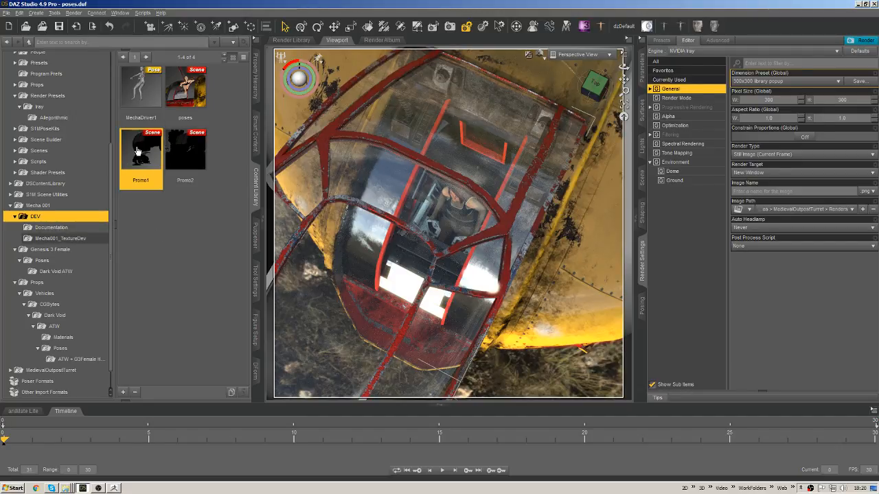
double_click(146, 157)
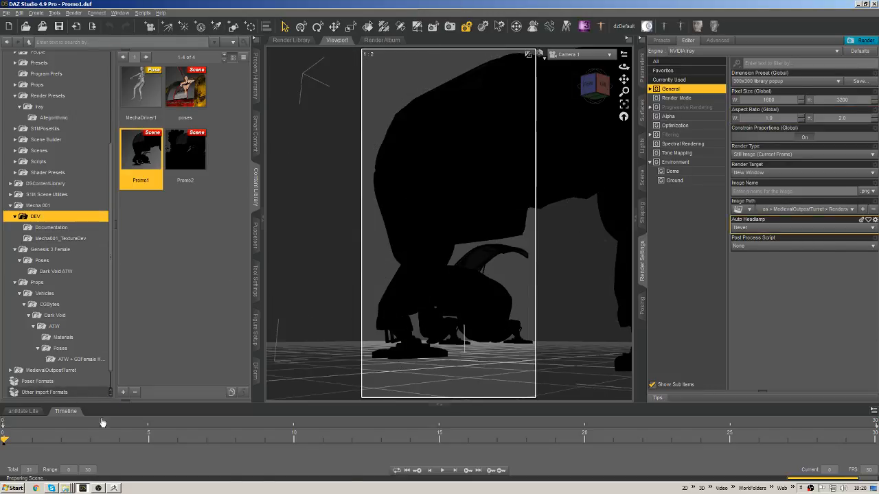
- Switch to the file explorer and open the Renders folder inside Promos > CGBDarkVoidMechATW
key(alt+Tab)
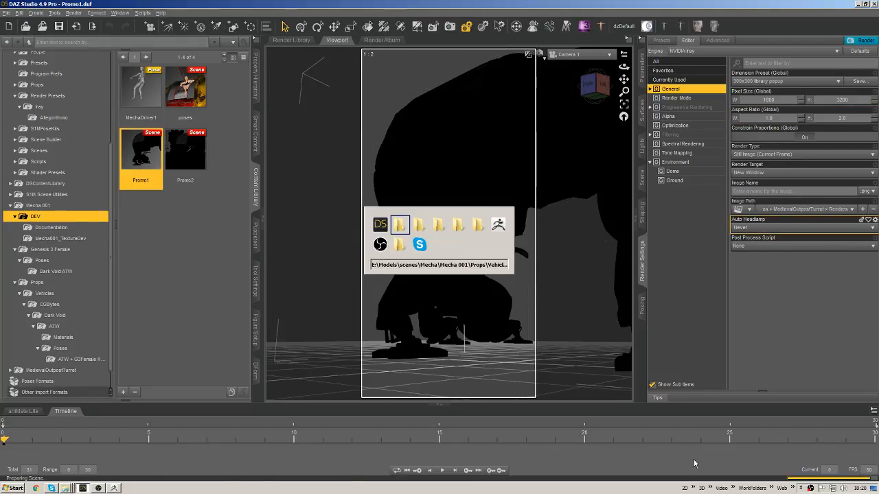
key(Tab)
key(Tab)
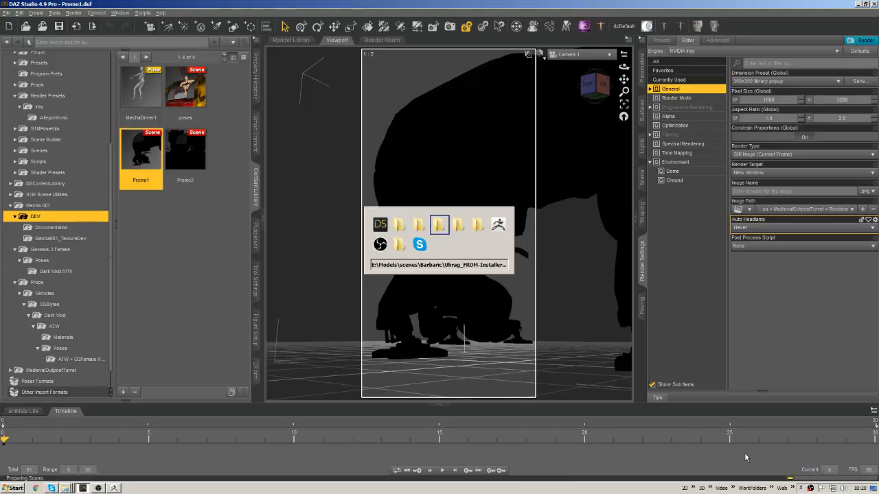
key(Tab)
key(shift+Tab)
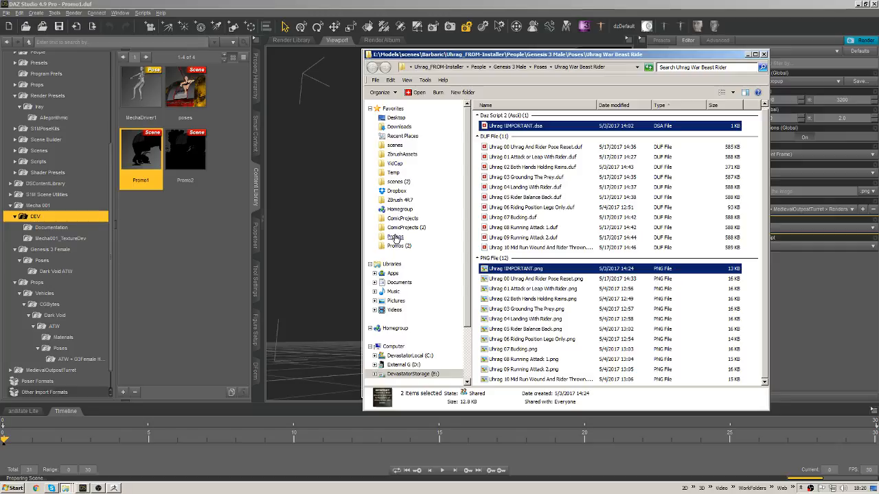
click(394, 237)
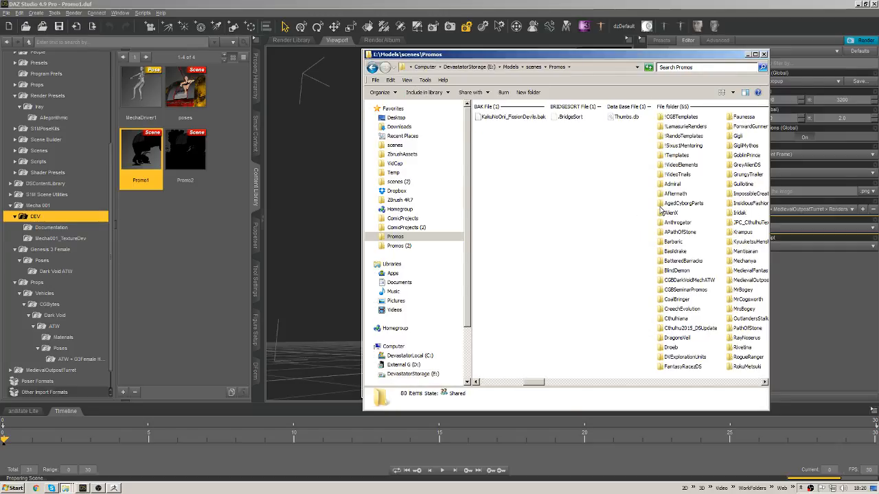
scroll(660, 211, down, 1)
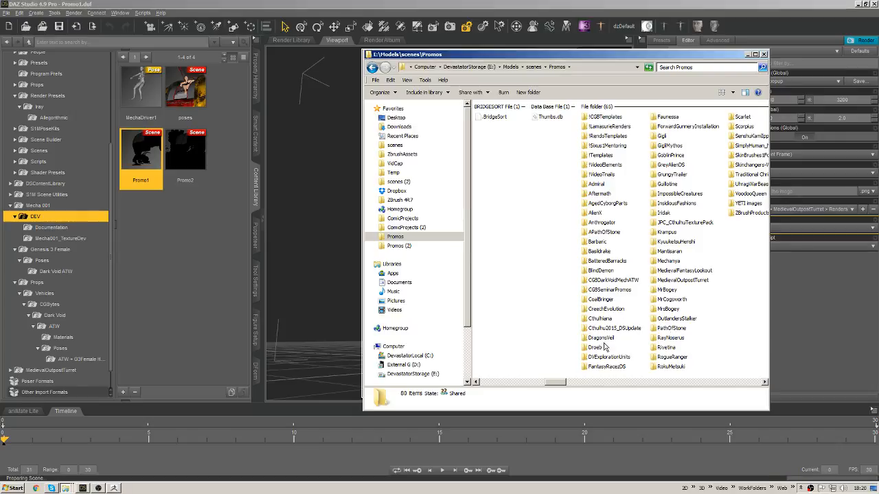
click(597, 289)
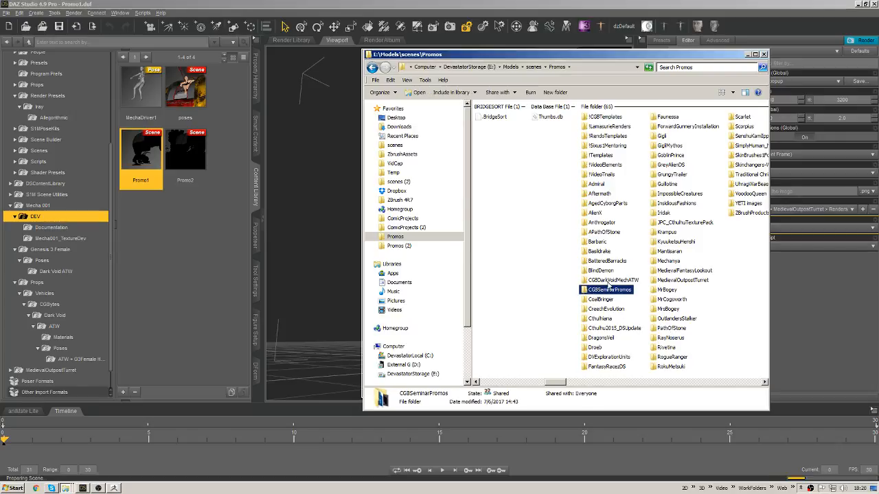
double_click(606, 281)
click(504, 129)
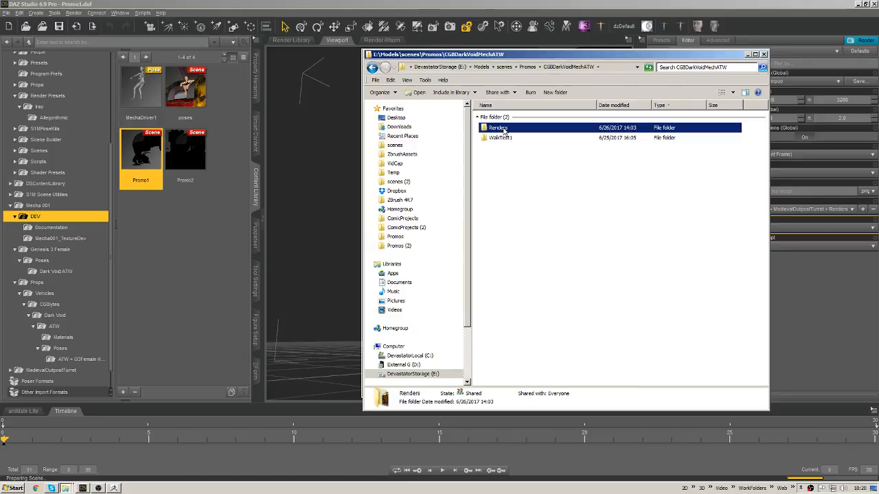
double_click(504, 130)
- Preview DarkVoidMechATW_Main1.jpg in a maximised Windows Photo Viewer and examine the promo render close up
click(505, 127)
right_click(500, 123)
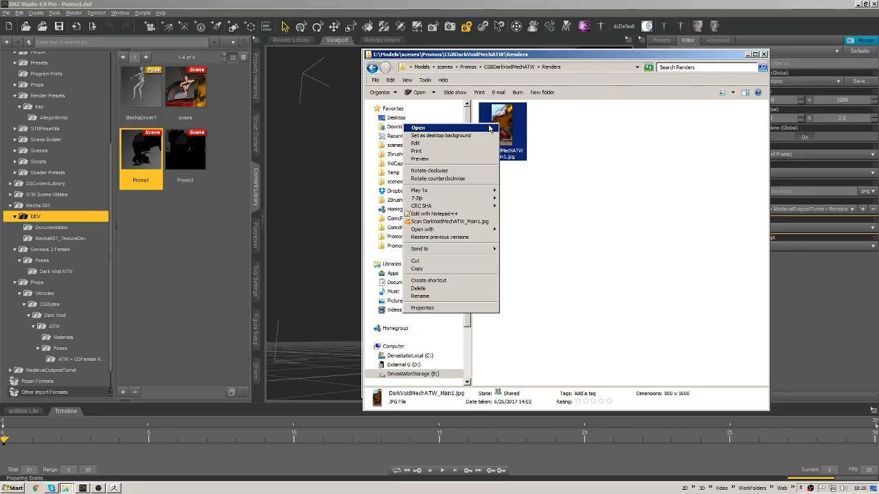
click(454, 159)
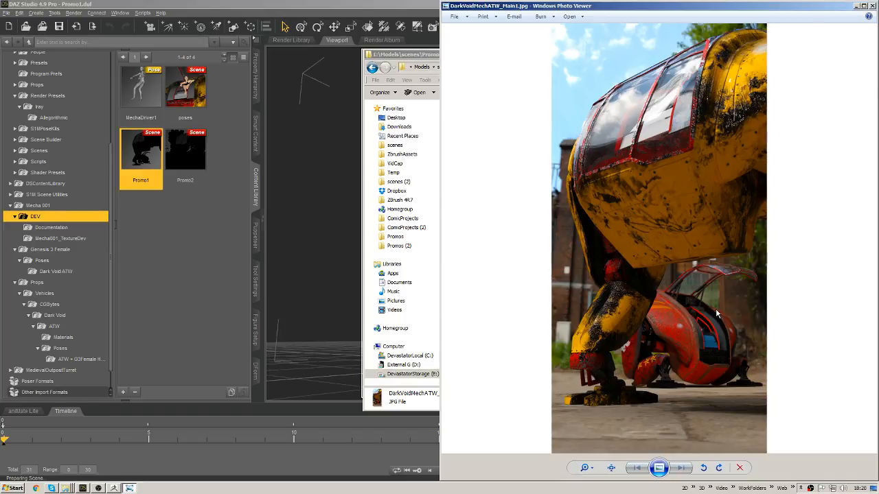
click(864, 6)
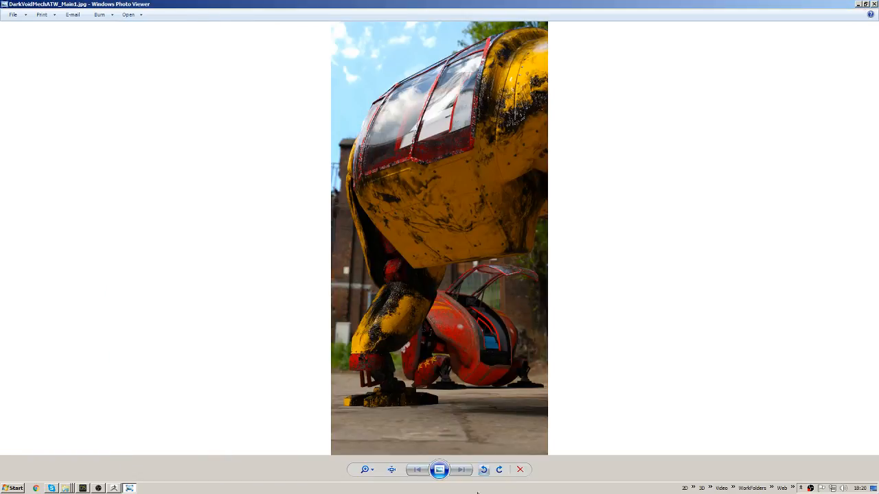
click(365, 470)
scroll(370, 469, up, 1)
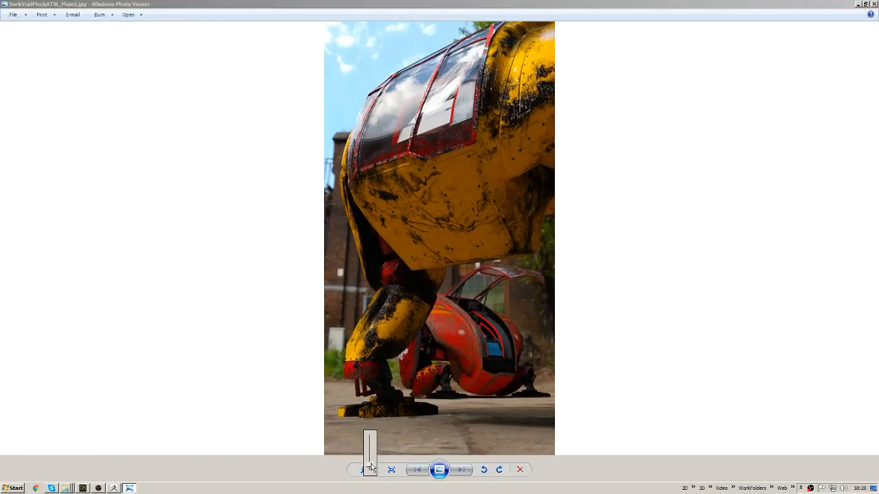
scroll(371, 468, up, 2)
scroll(368, 464, down, 1)
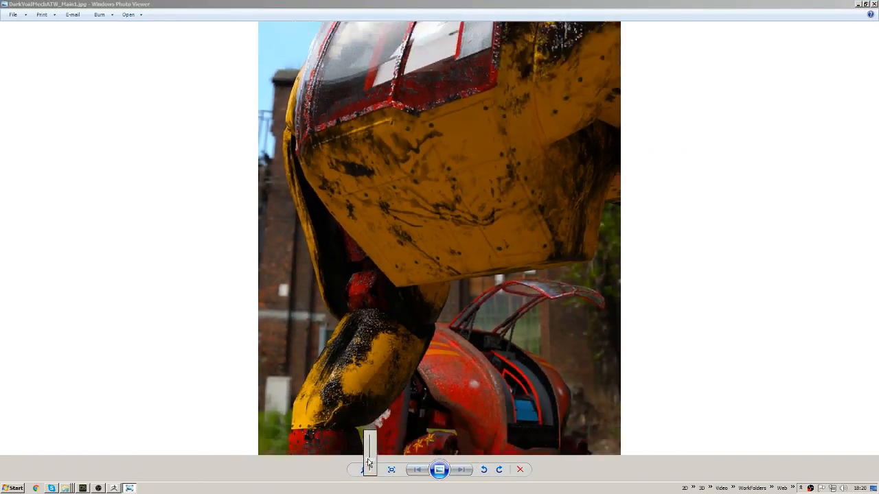
scroll(473, 272, down, 3)
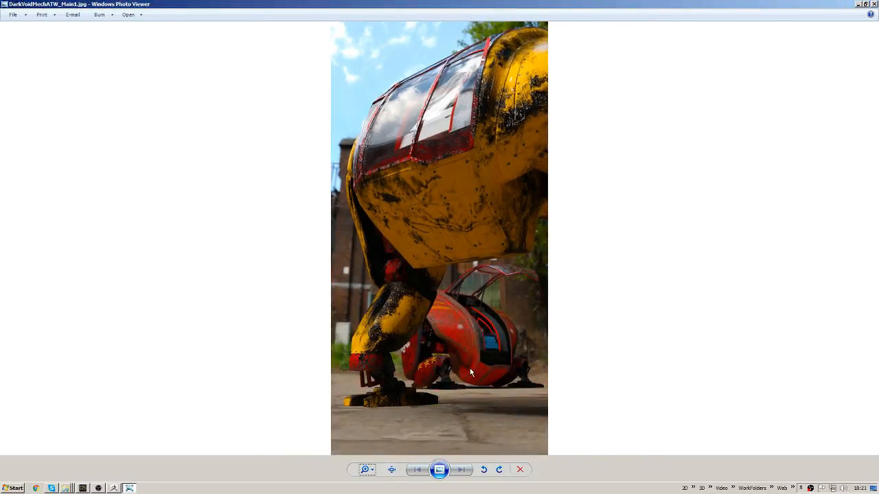
scroll(471, 372, up, 1)
scroll(471, 373, down, 1)
- Capture the full promo image with the Snipping Tool and trace a red composition spiral from the yellow mech's canopy into the red mech
click(17, 489)
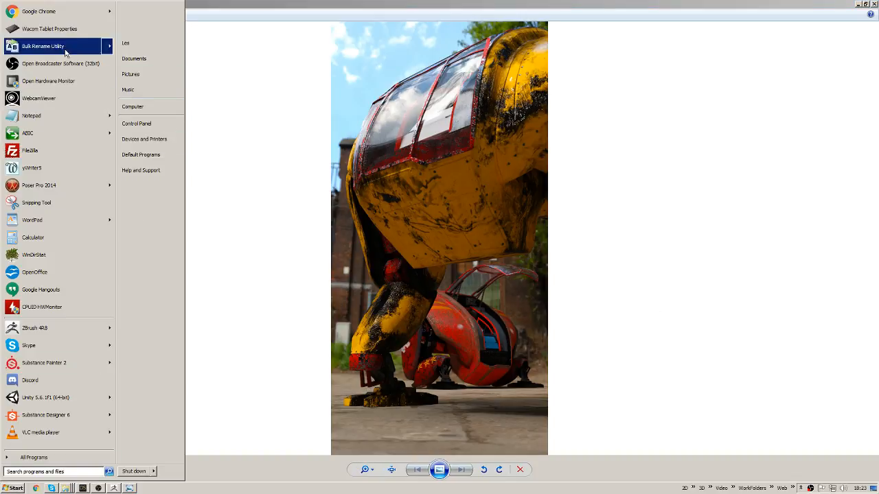
click(30, 201)
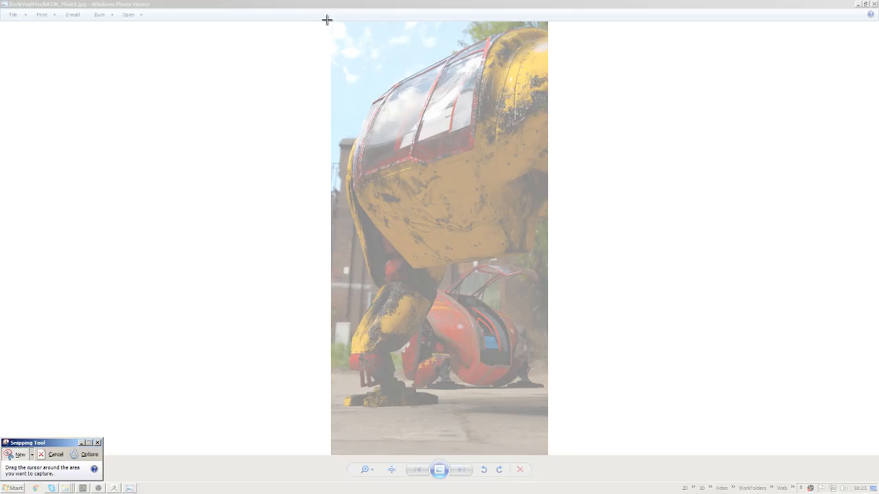
drag(326, 20, 548, 455)
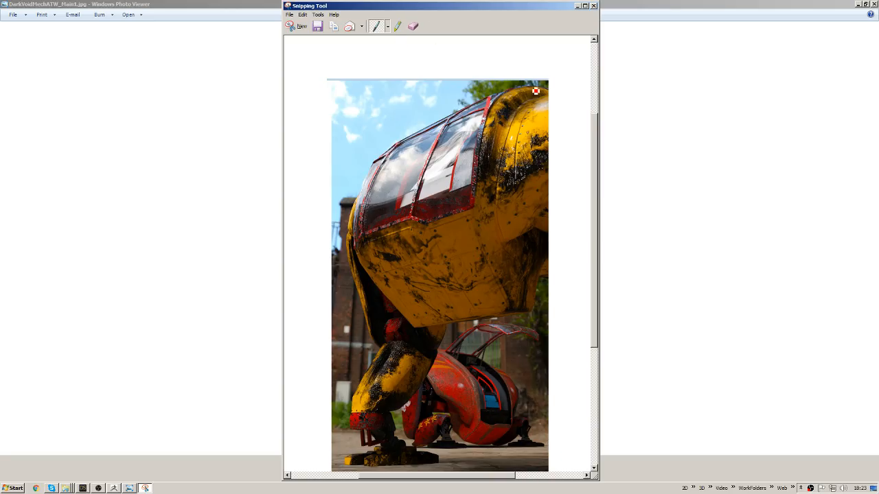
mouse_move(538, 86)
mouse_down()
mouse_move(426, 139)
mouse_move(340, 273)
mouse_move(364, 436)
mouse_move(508, 420)
mouse_move(441, 337)
mouse_move(374, 419)
mouse_move(500, 406)
mouse_move(457, 411)
mouse_move(480, 408)
mouse_up()
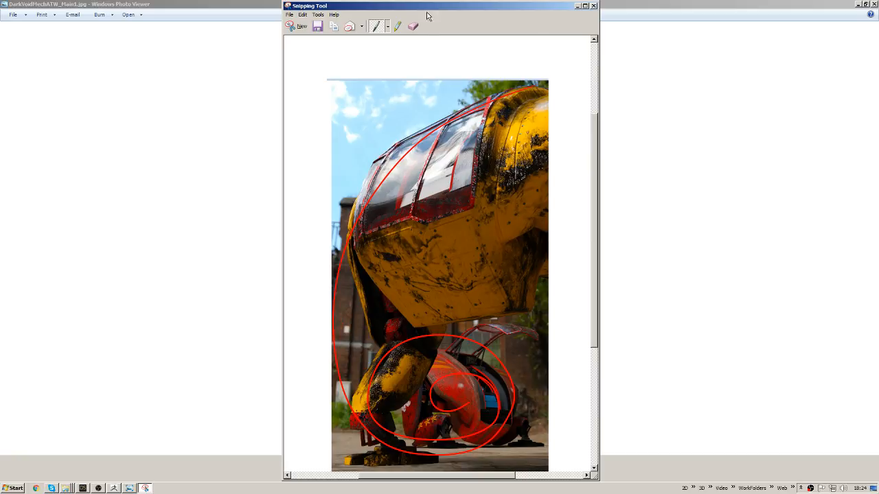
- Customise the annotation pen to yellow and redraw the composition spiral over the captured image
click(387, 27)
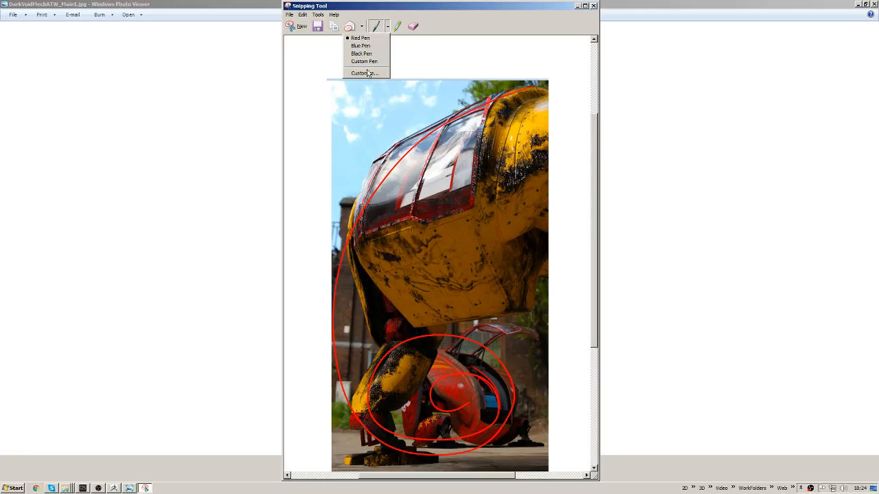
click(365, 73)
click(388, 46)
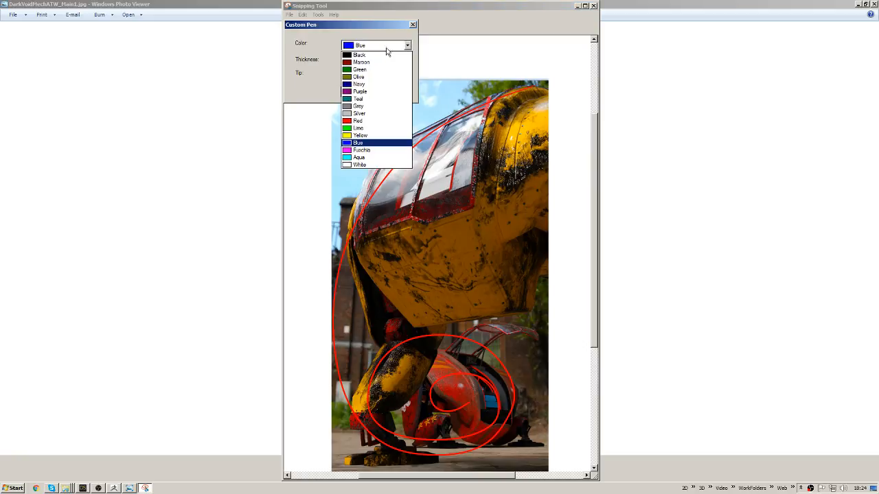
click(374, 137)
click(359, 92)
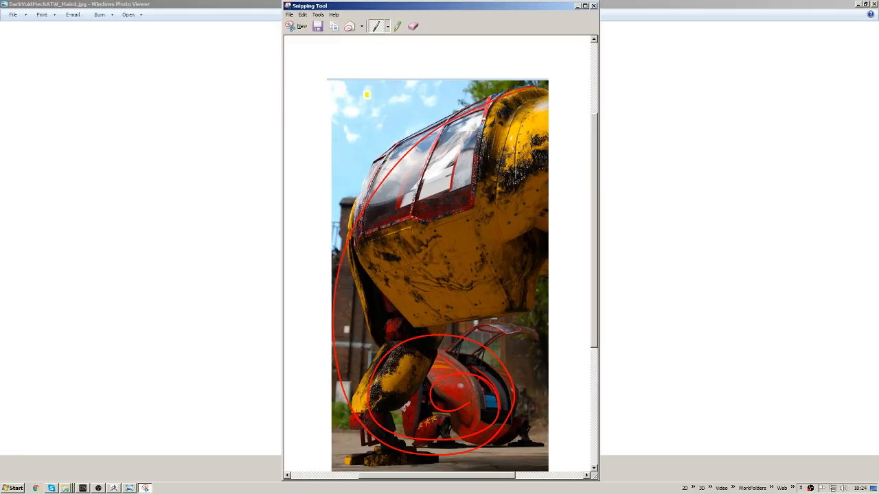
mouse_move(545, 90)
mouse_down()
mouse_move(429, 143)
mouse_move(368, 213)
mouse_move(340, 291)
mouse_move(336, 364)
mouse_move(383, 439)
mouse_move(476, 463)
mouse_move(534, 398)
mouse_move(451, 335)
mouse_move(379, 402)
mouse_move(447, 450)
mouse_move(505, 383)
mouse_move(448, 414)
mouse_up()
- Annotate the capture with a box around the red mech, hull outlines, direction arrows and further curves, then close it without saving
mouse_move(446, 372)
mouse_down()
mouse_move(444, 416)
mouse_move(524, 421)
mouse_move(519, 373)
mouse_move(439, 375)
mouse_up()
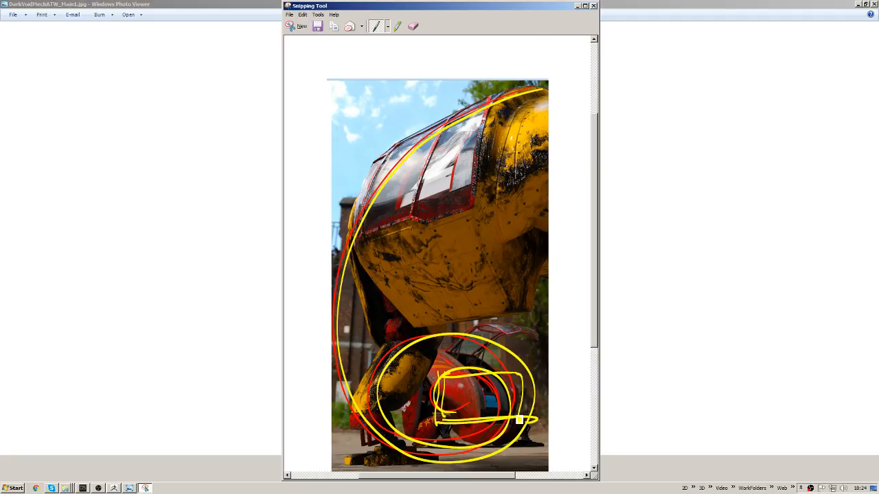
mouse_move(390, 158)
mouse_down()
mouse_move(387, 292)
mouse_move(529, 313)
mouse_move(530, 132)
mouse_move(364, 268)
mouse_up()
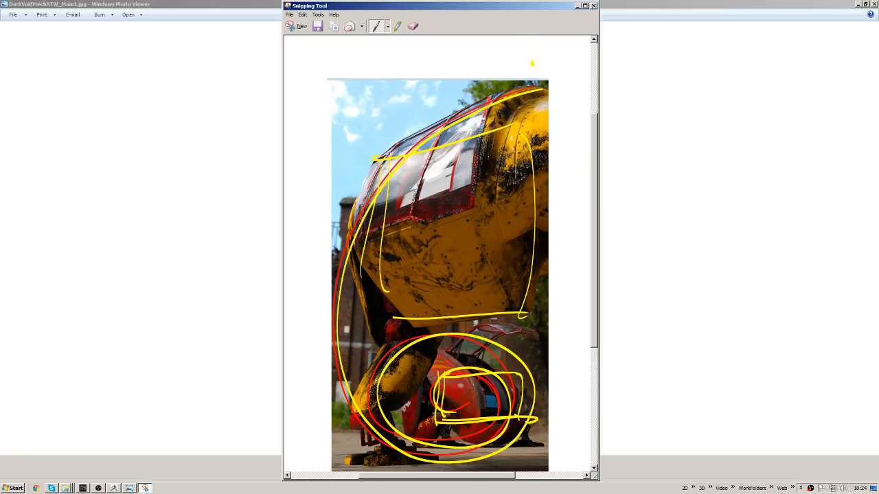
mouse_move(512, 68)
mouse_down()
mouse_move(357, 157)
mouse_move(416, 135)
mouse_up()
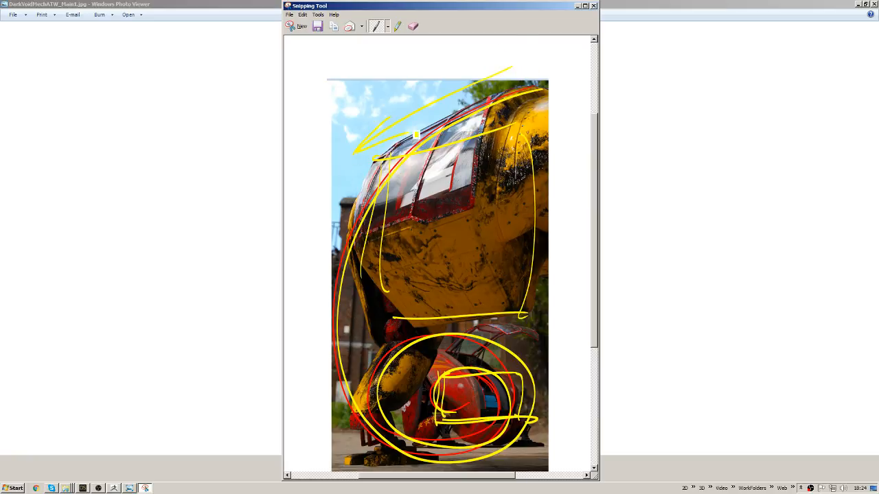
mouse_move(561, 313)
mouse_down()
mouse_move(464, 323)
mouse_move(489, 329)
mouse_up()
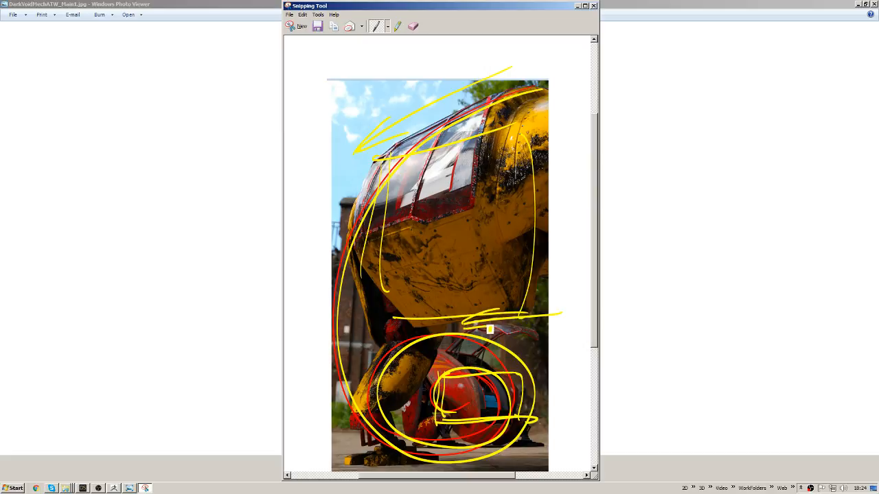
mouse_move(536, 158)
mouse_down()
mouse_move(445, 199)
mouse_move(380, 404)
mouse_move(389, 314)
mouse_up()
mouse_move(412, 430)
mouse_down()
mouse_move(508, 411)
mouse_move(481, 432)
mouse_move(518, 405)
mouse_move(502, 374)
mouse_move(438, 372)
mouse_move(456, 379)
mouse_move(445, 354)
mouse_up()
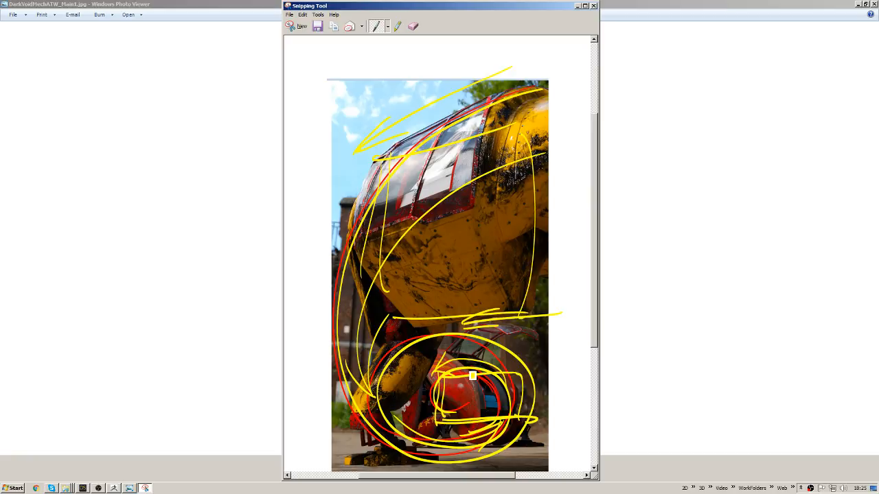
click(594, 7)
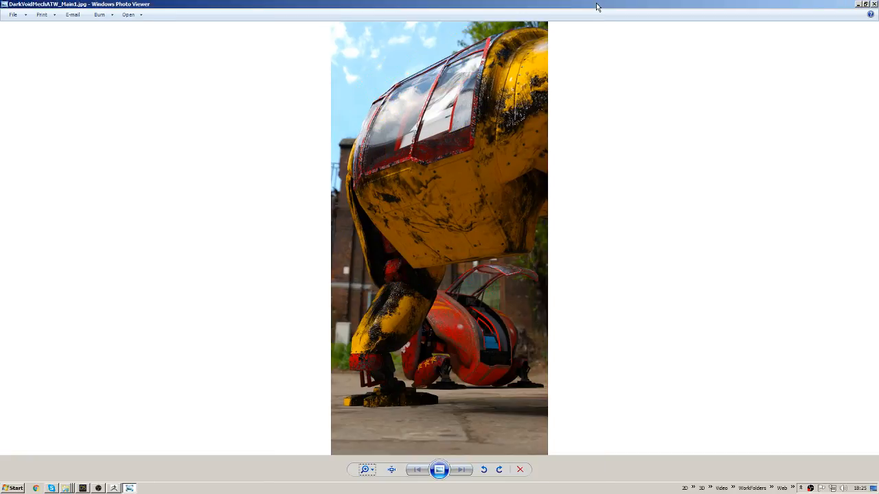
- Return to DAZ Studio and collapse the timeline and content library panes to enlarge the viewport
key(alt+Tab)
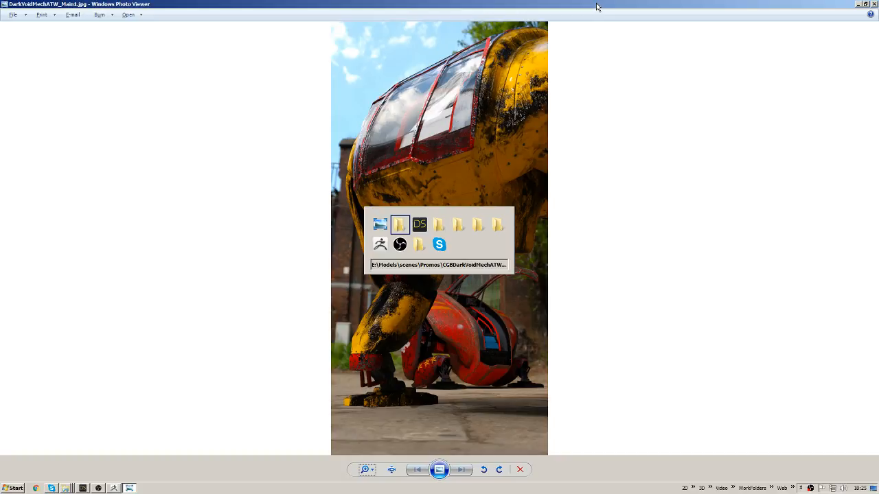
key(alt+Tab)
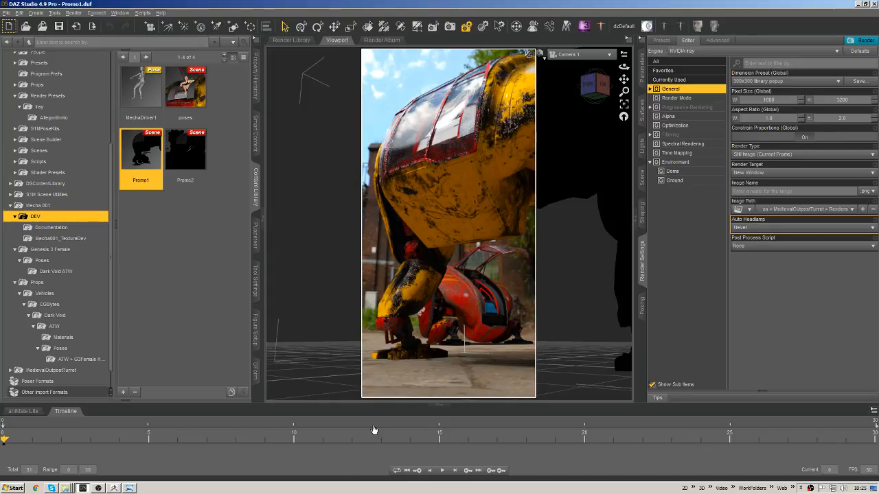
click(439, 403)
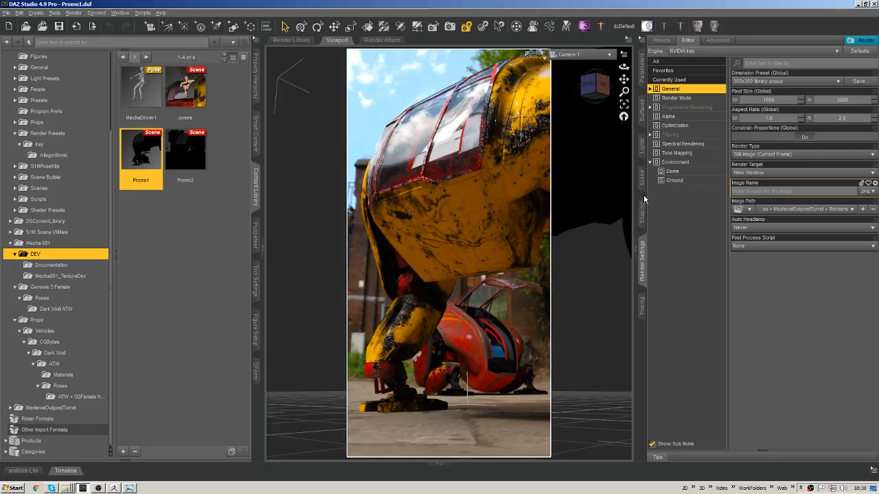
click(262, 251)
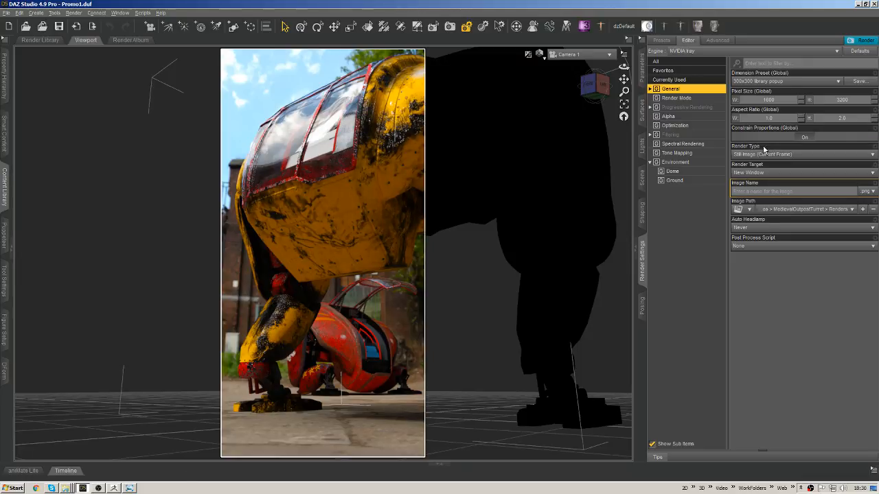
- Set the render dimension preset to Full HD [FHD] / 1080p (16:9, 1920 x 1080)
click(777, 81)
click(677, 4)
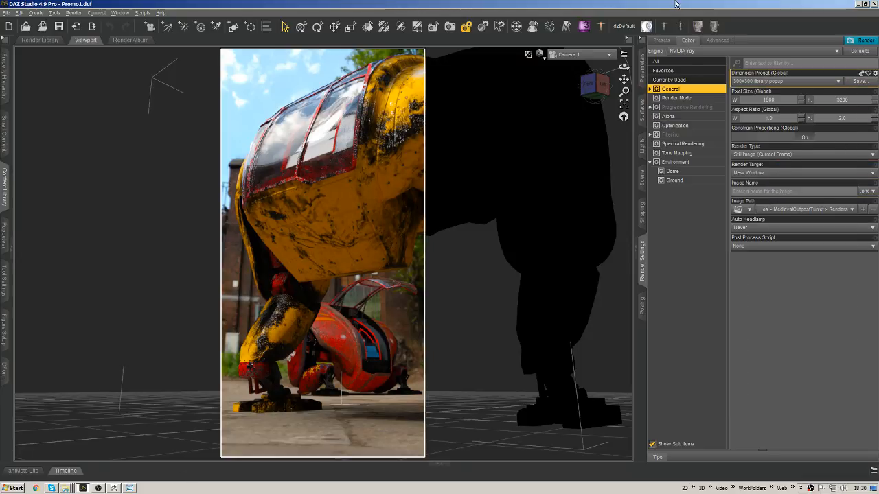
click(769, 82)
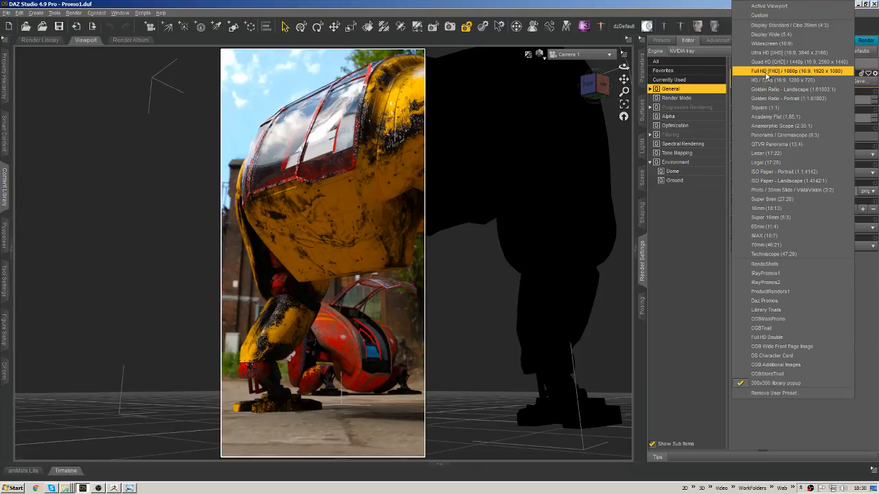
click(768, 72)
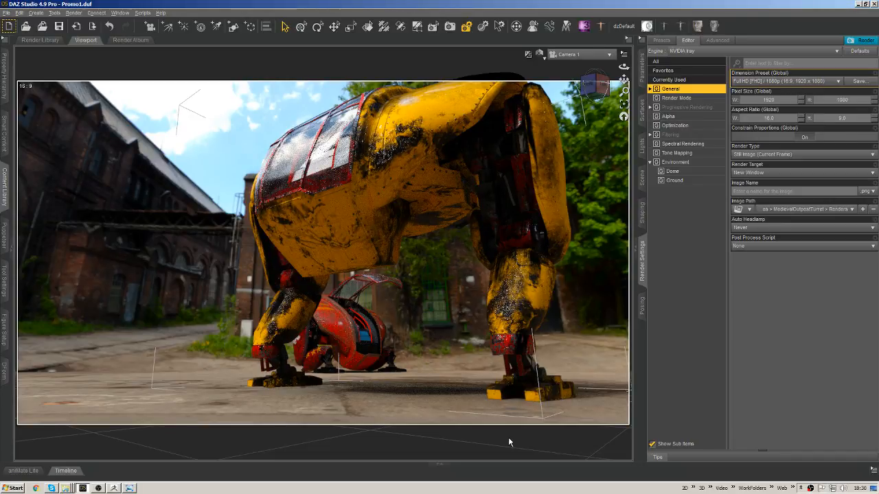
- Activate the Translate tool and select the red background mech, Dark Void ATW (2), in the Camera 1 view
click(355, 335)
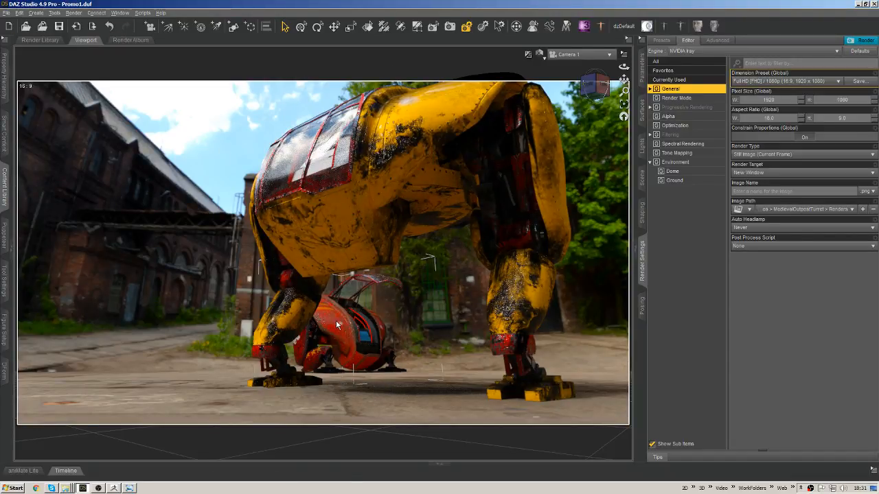
right_click(356, 278)
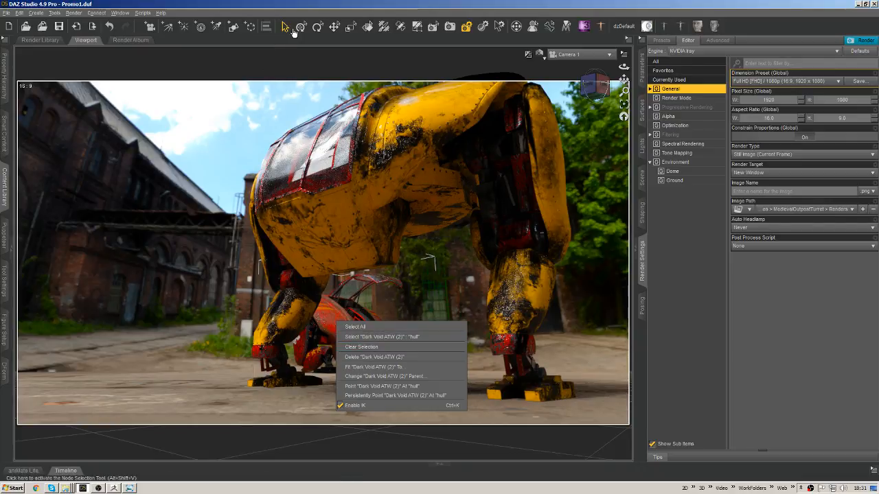
click(335, 26)
right_click(334, 309)
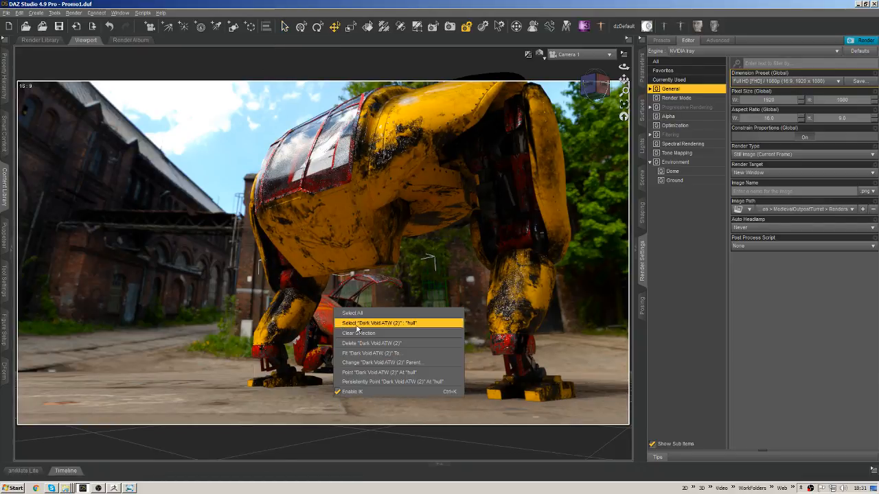
right_click(324, 328)
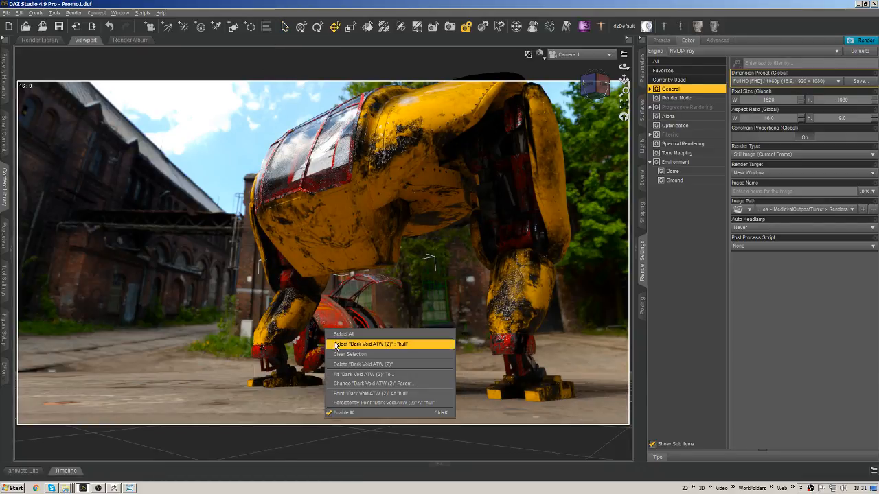
click(228, 328)
right_click(322, 330)
click(345, 348)
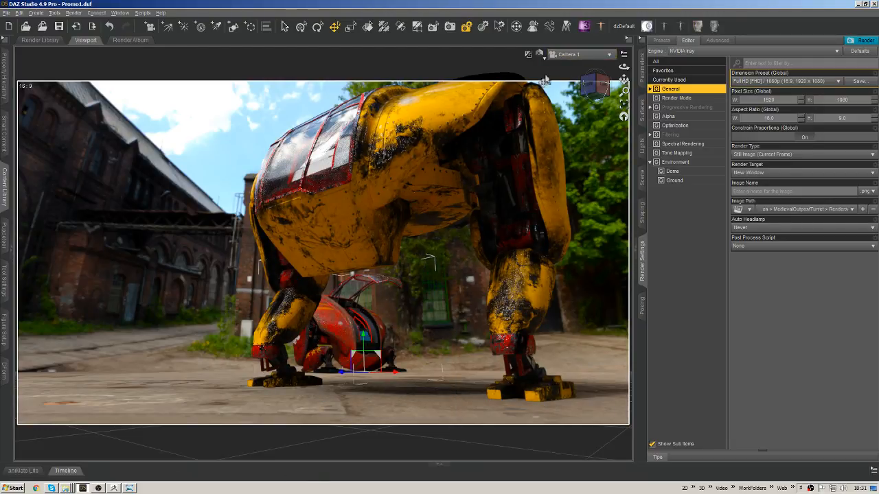
- Split the viewport into a Top and Bottom layout and set the lower Perspective View to frame both mechs from a distance
right_click(87, 42)
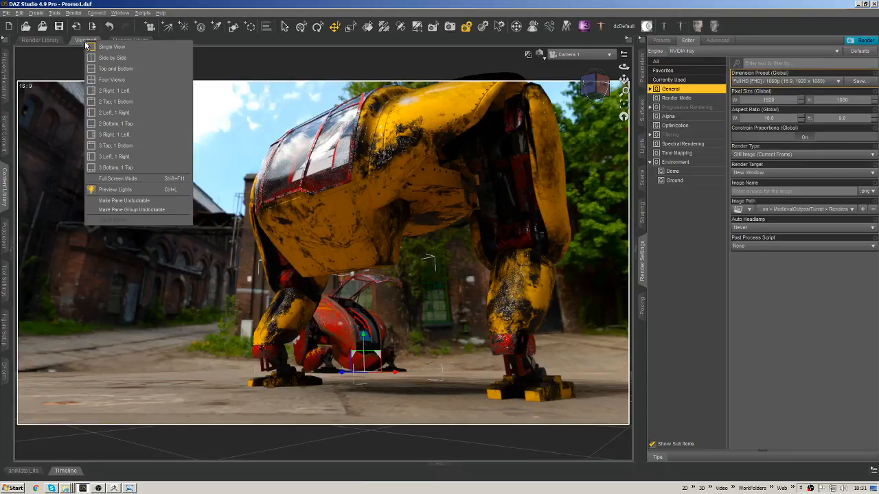
click(120, 68)
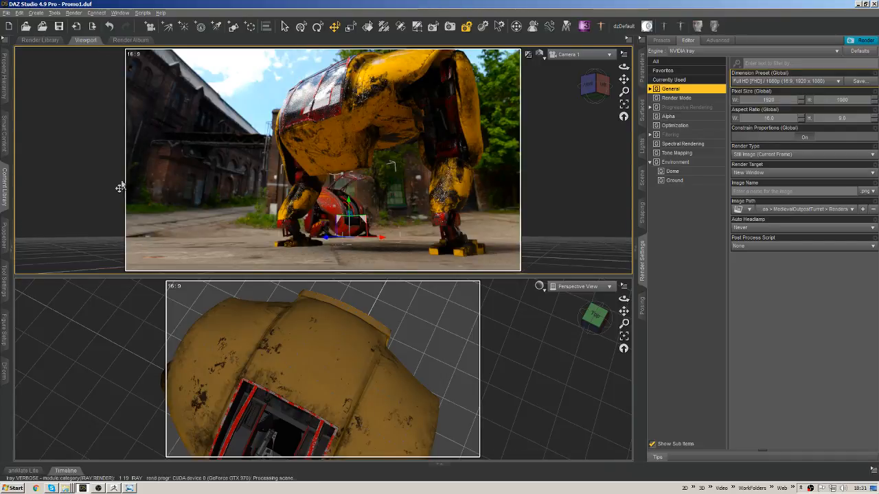
click(351, 366)
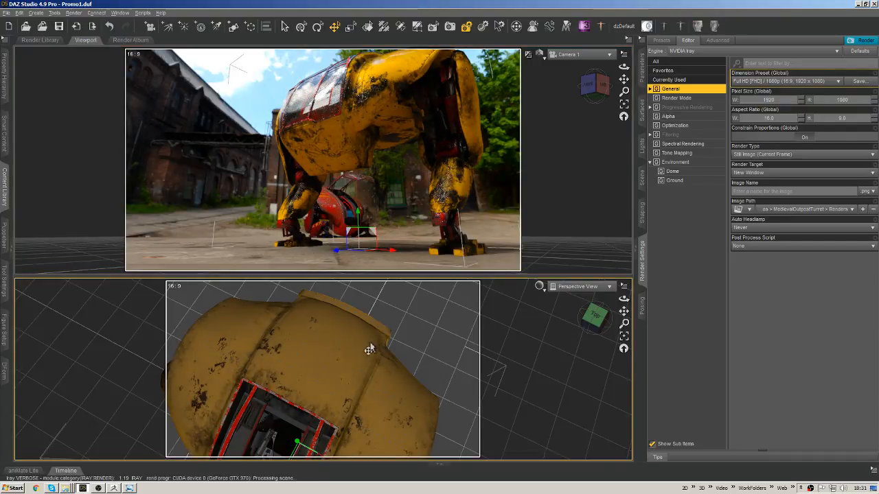
drag(596, 309, 583, 325)
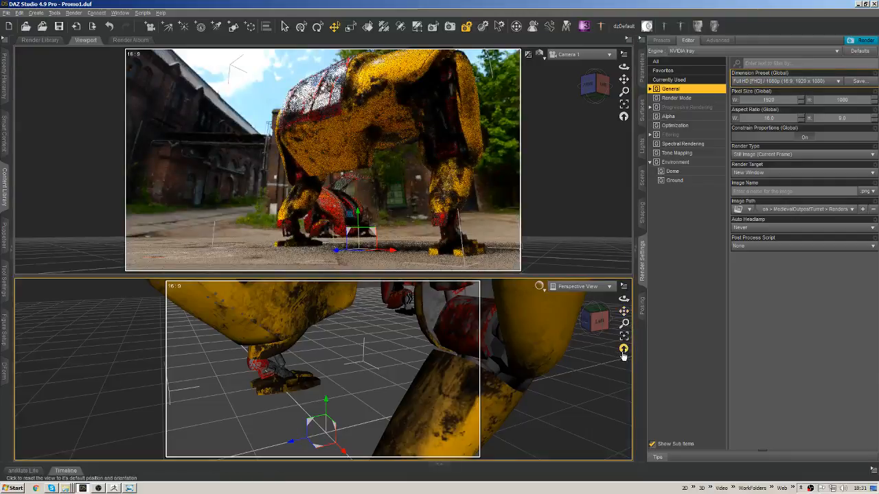
click(623, 337)
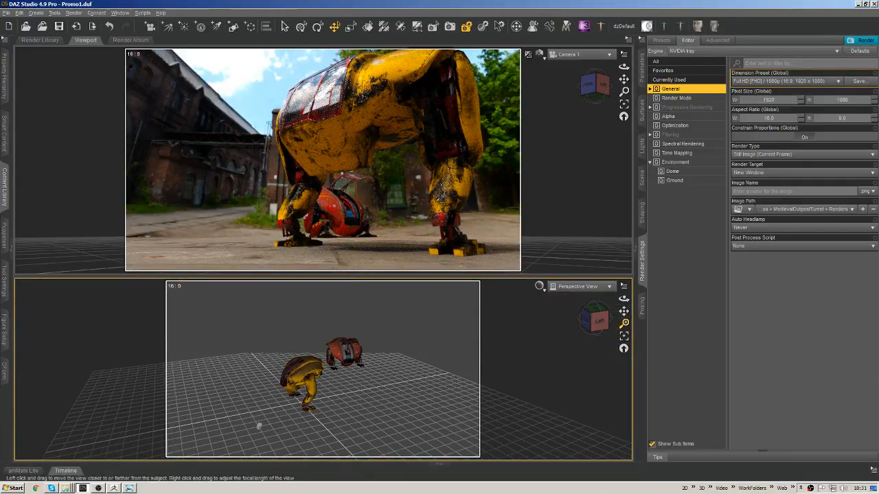
scroll(390, 324, up, 1)
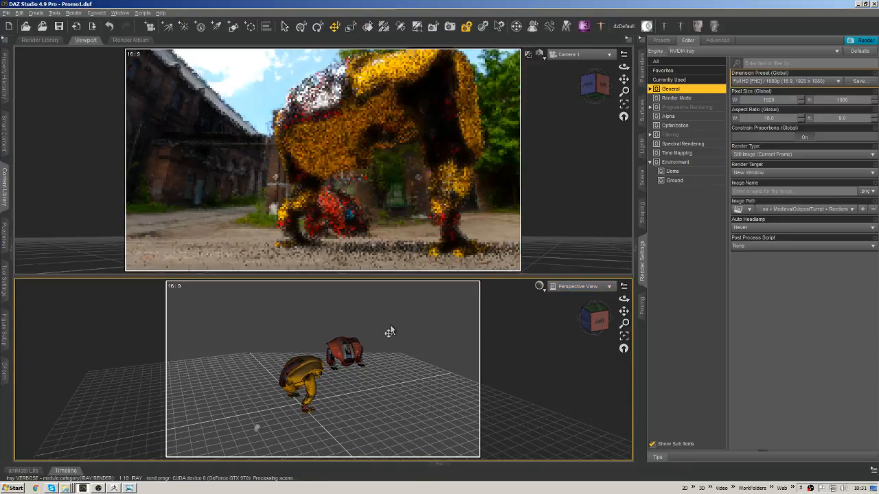
- Select the red Dark Void ATW (2) mecha and move it forward into the open area beside the yellow mecha
scroll(399, 352, up, 3)
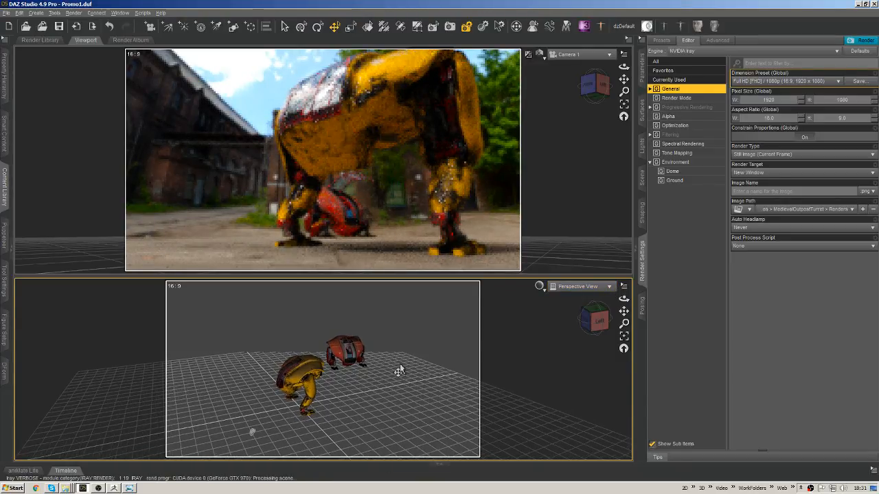
scroll(401, 379, up, 3)
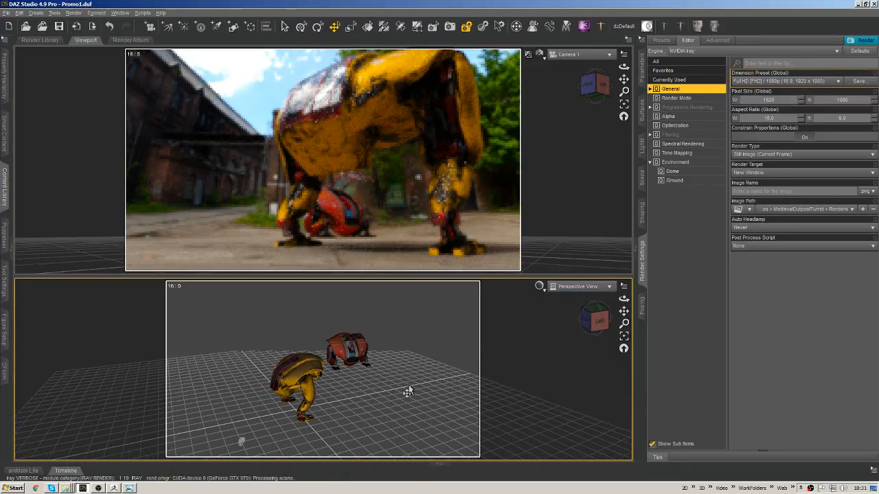
scroll(425, 385, up, 3)
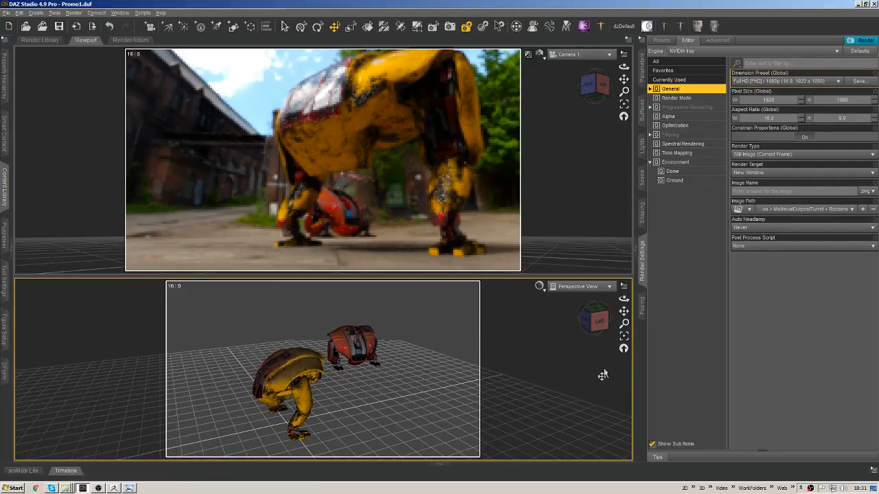
click(596, 321)
drag(596, 321, 590, 317)
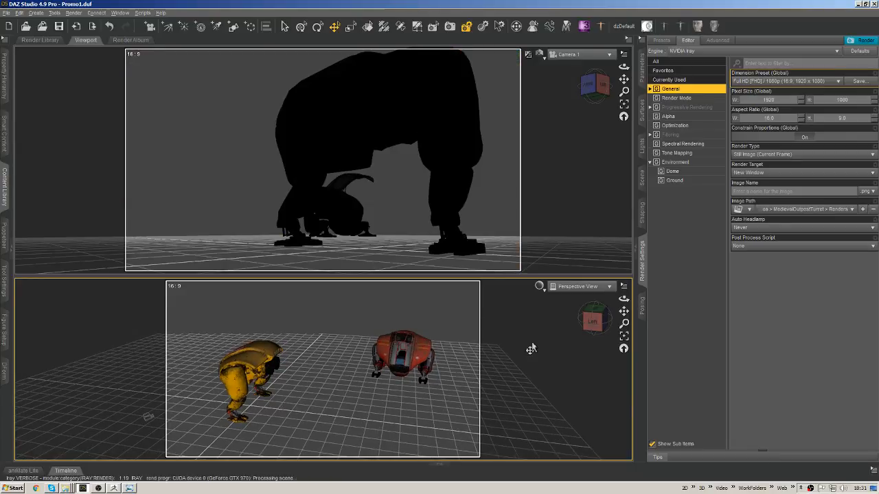
right_click(425, 349)
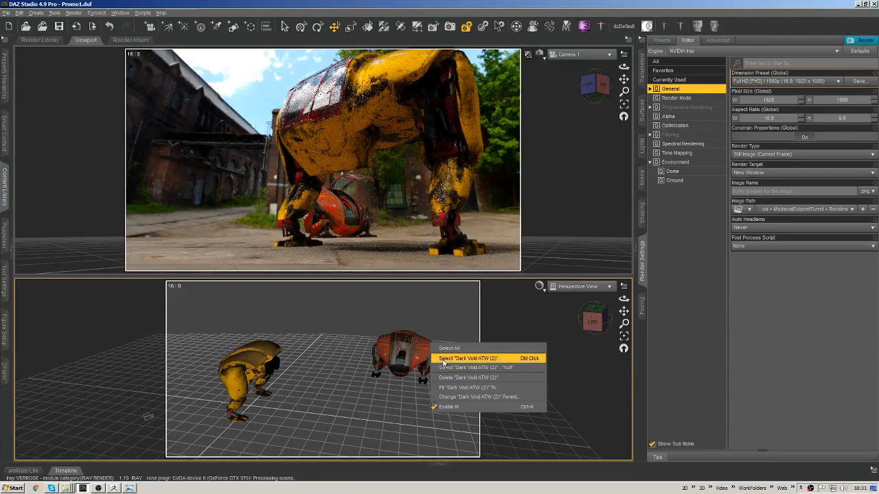
click(443, 360)
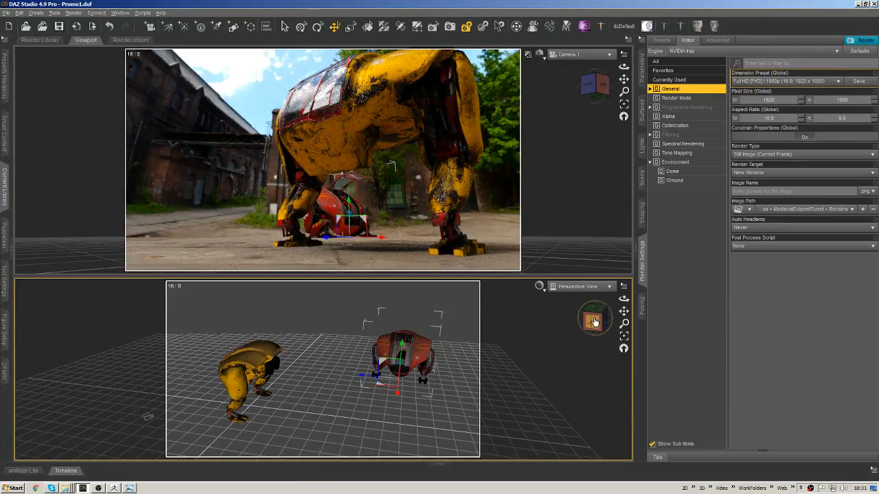
drag(590, 320, 604, 315)
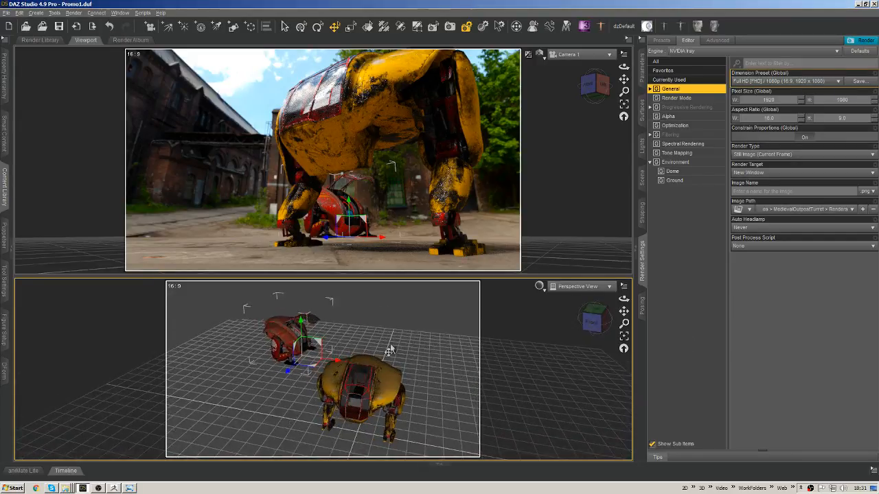
drag(312, 371, 256, 405)
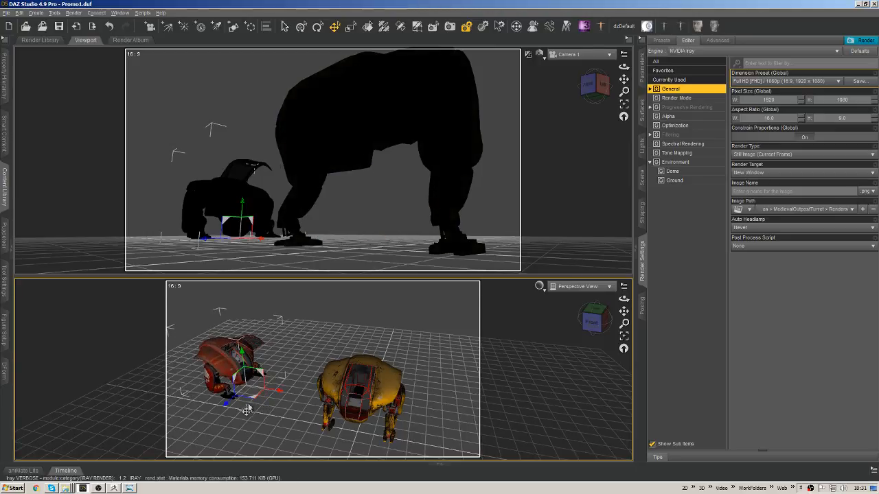
drag(254, 405, 233, 405)
- Select the red mecha's hatch and restore it to its default closed pose
right_click(381, 396)
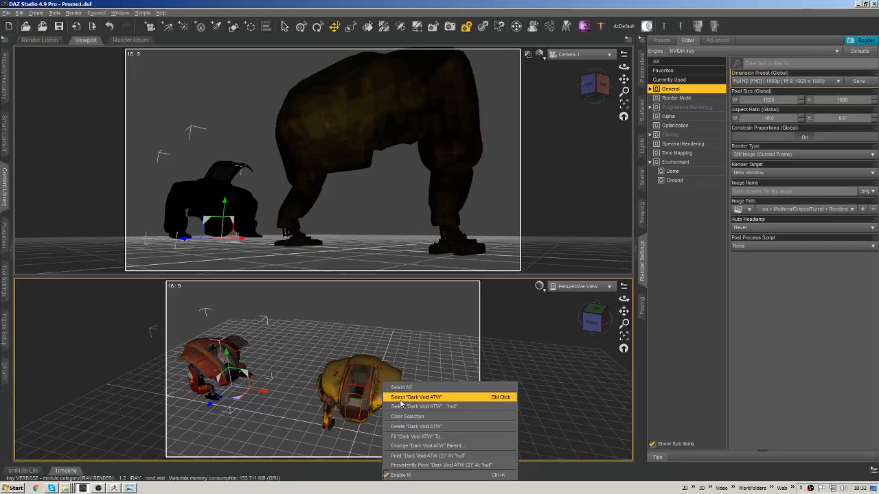
click(419, 343)
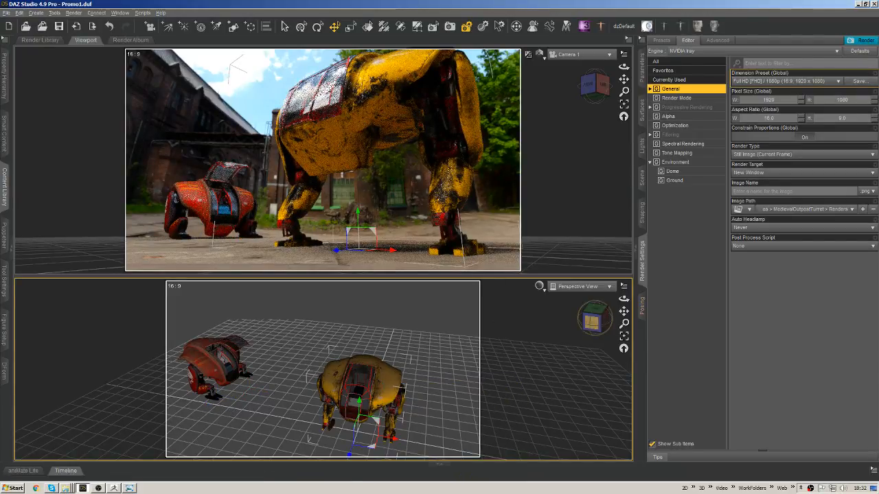
drag(595, 321, 588, 322)
click(246, 358)
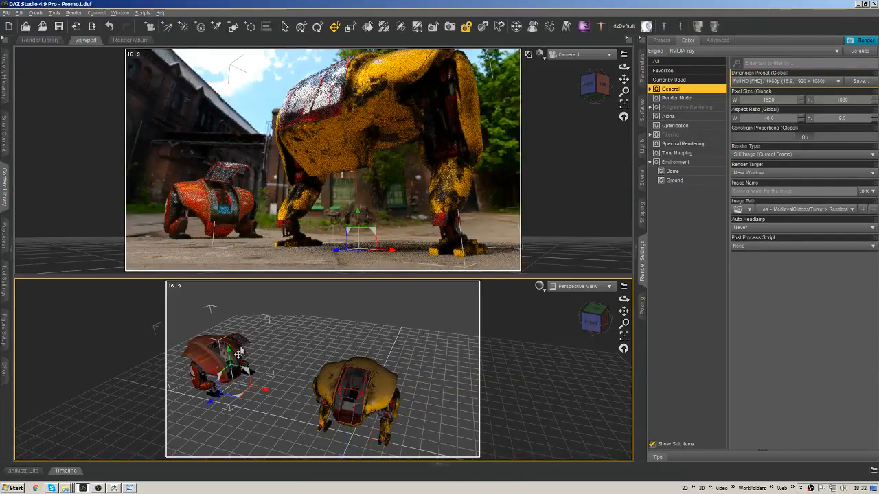
key(ctrl+z)
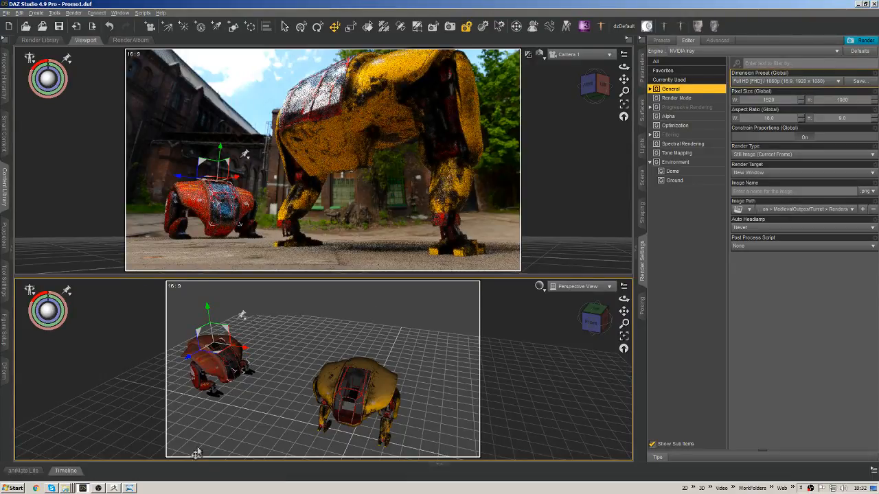
- Duplicate the red Dark Void ATW (2) with its node hierarchy and place the copy behind the original
right_click(199, 362)
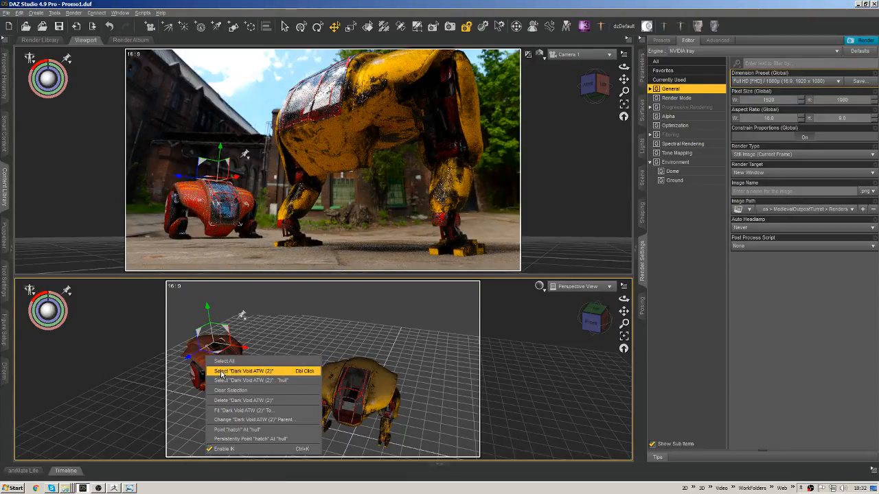
click(233, 371)
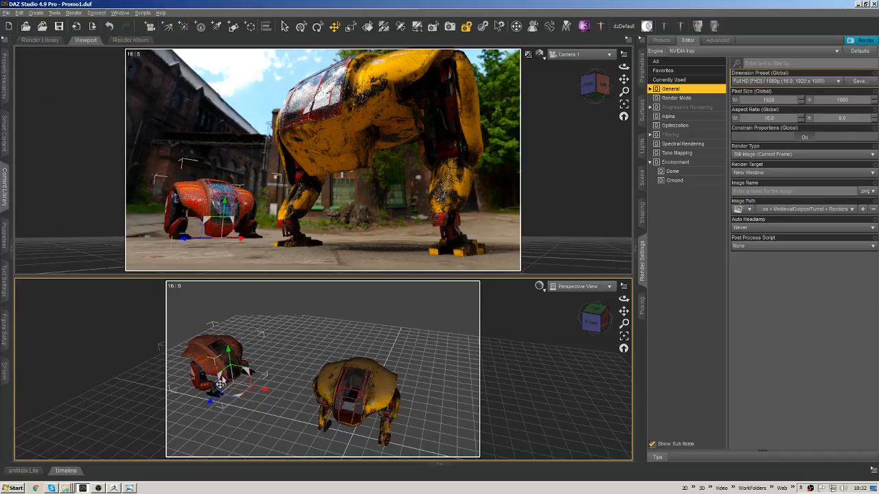
click(19, 13)
mouse_move(41, 66)
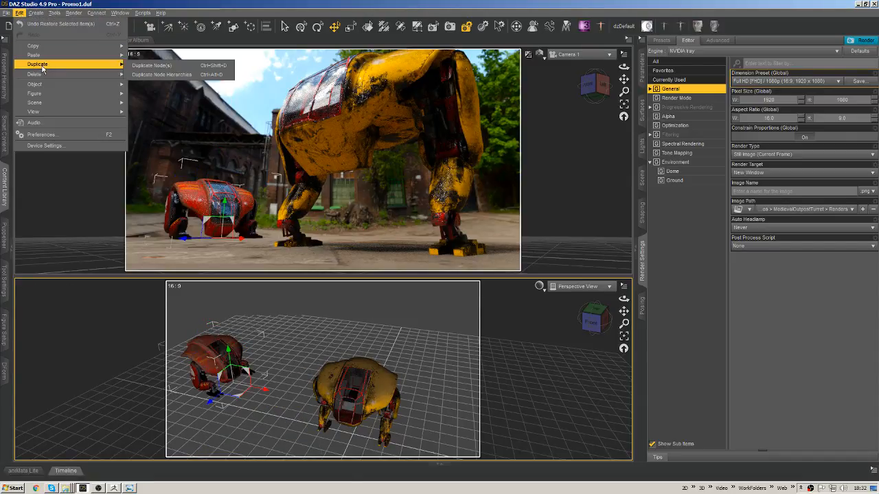
click(169, 74)
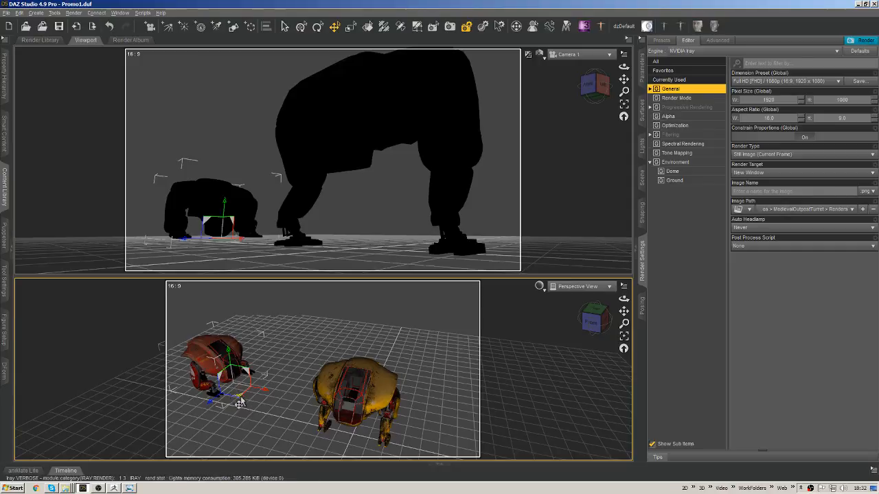
drag(239, 400, 293, 374)
- Rotate the duplicated red mecha slightly about its vertical axis so it faces a different direction from the original
key(ctrl+alt+r)
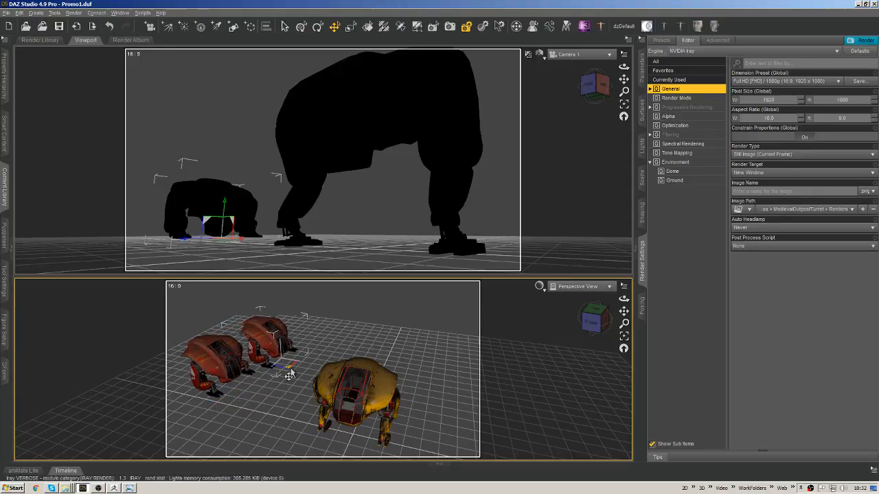
drag(290, 382, 280, 381)
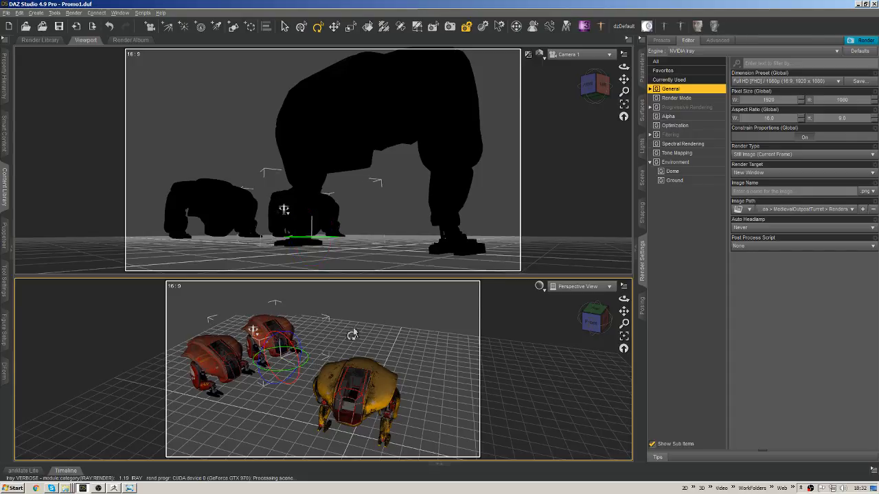
key(ctrl+alt+t)
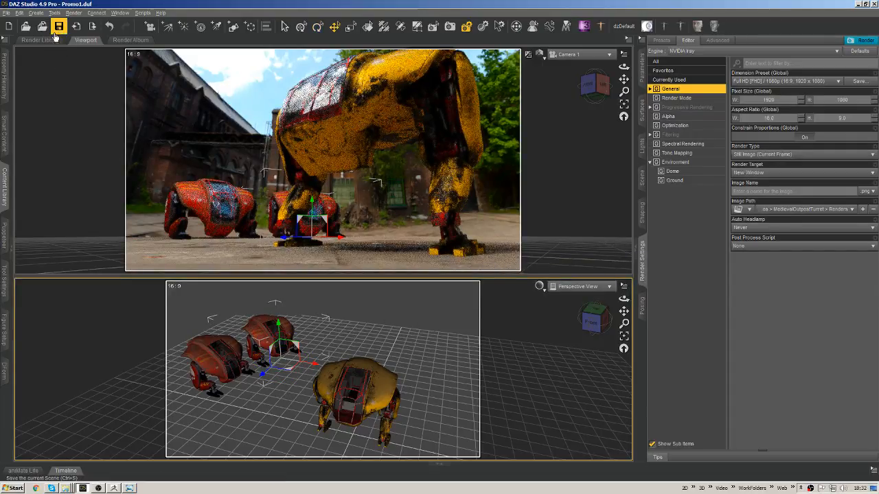
- Duplicate the rear red mecha with its node hierarchy and move the new copy to the far corner behind the other red ones
click(19, 12)
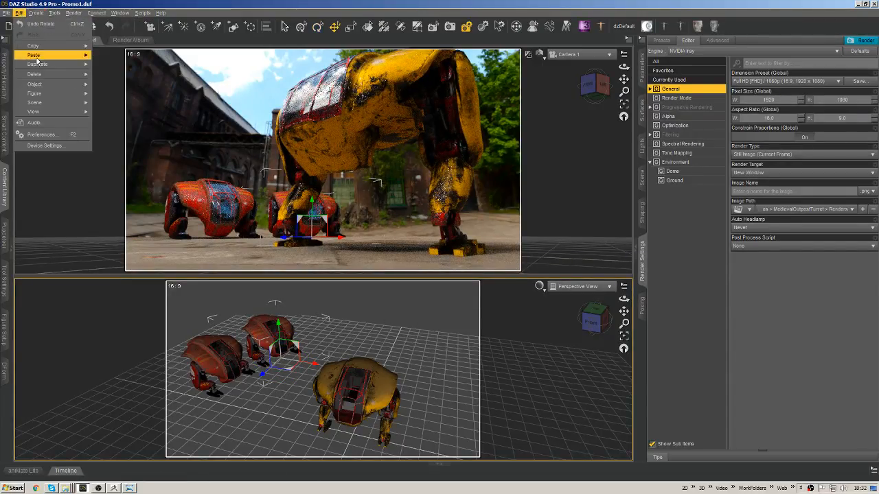
mouse_move(44, 65)
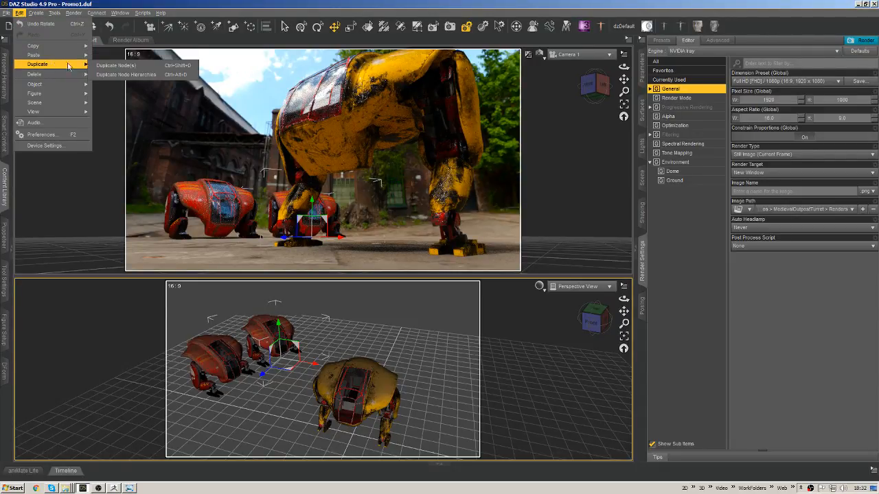
click(306, 383)
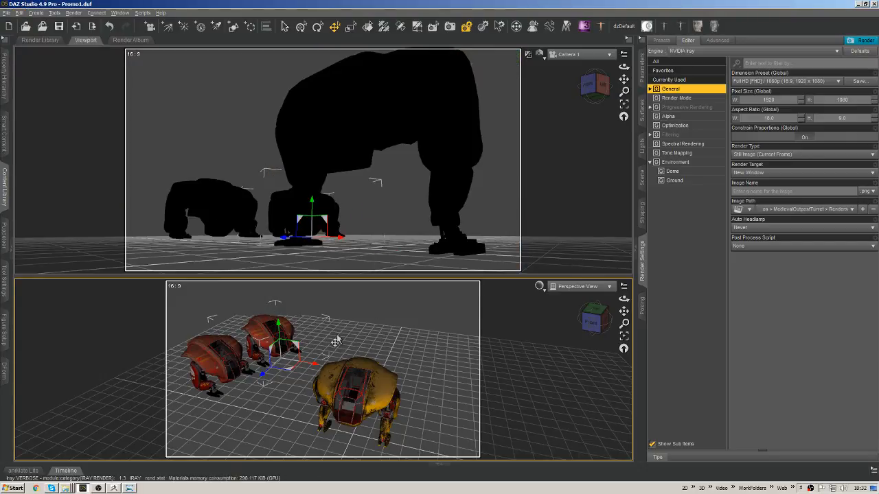
drag(358, 450, 234, 335)
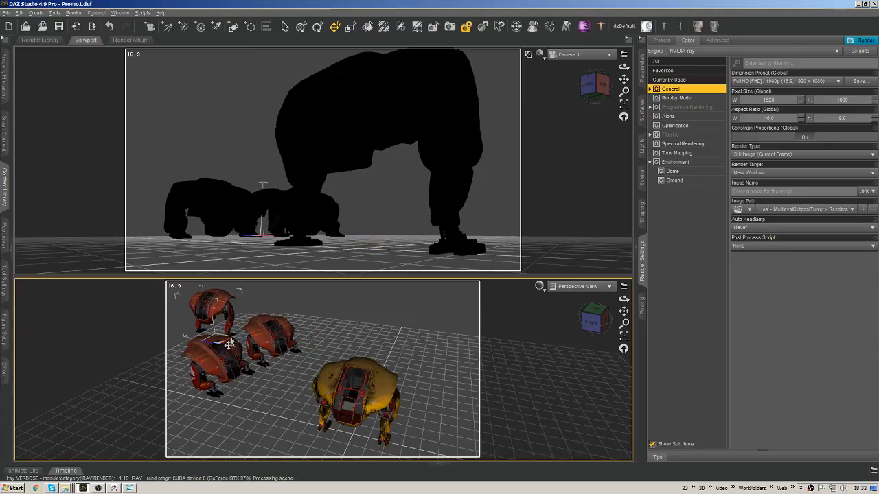
- Turn the third red mecha around its vertical axis and bring it to the foreground in front of the other red ones
key(ctrl+alt+r)
drag(229, 349, 178, 350)
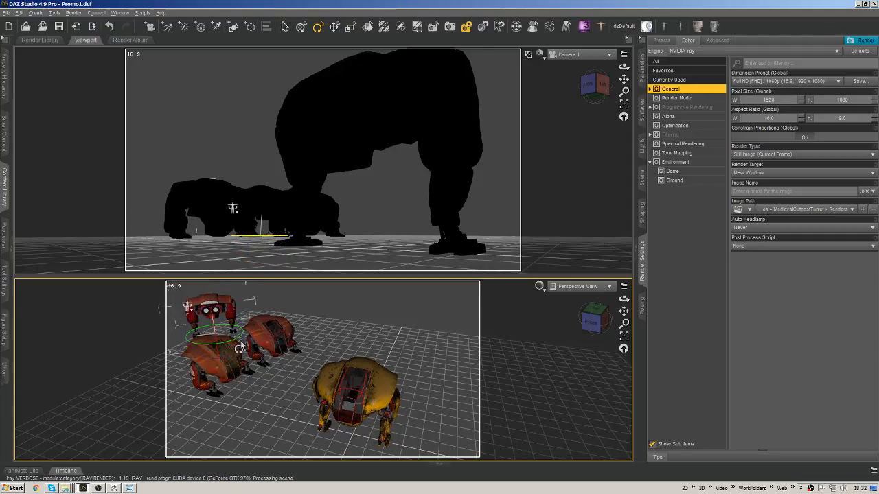
key(ctrl+alt+t)
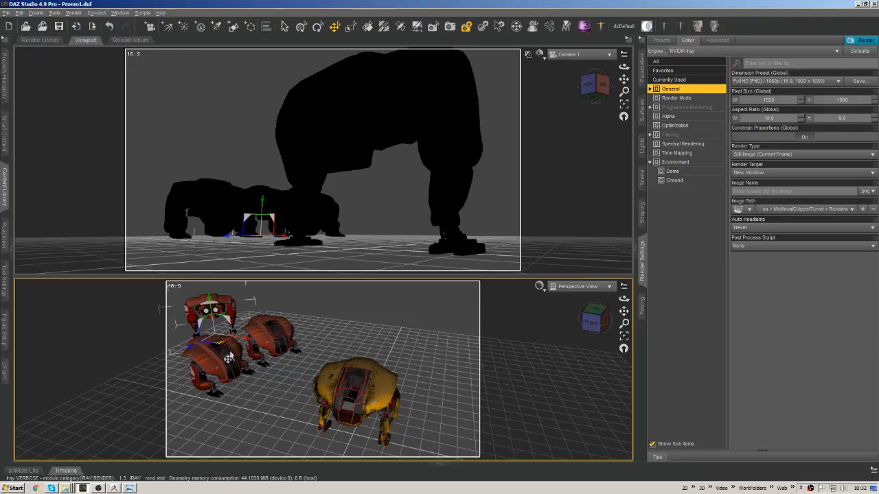
drag(232, 348, 227, 454)
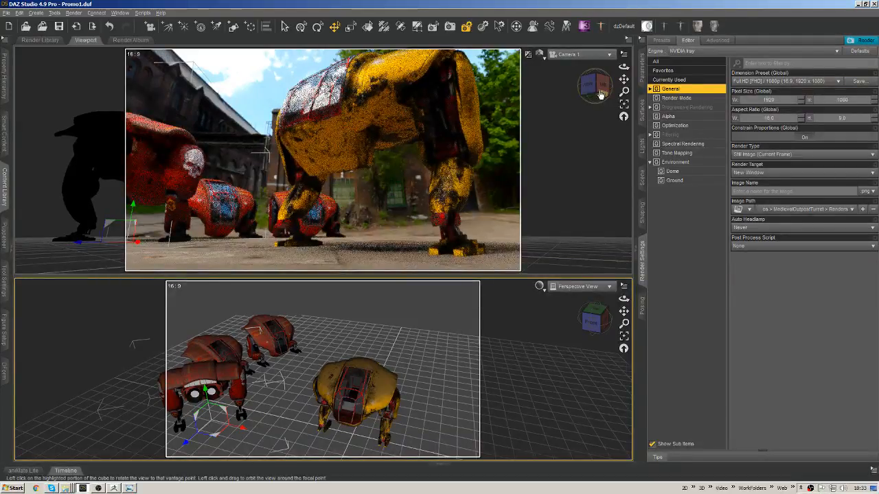
- Orbit Camera 1 slightly to reframe the mecha group against the factory backdrop
drag(589, 84, 596, 89)
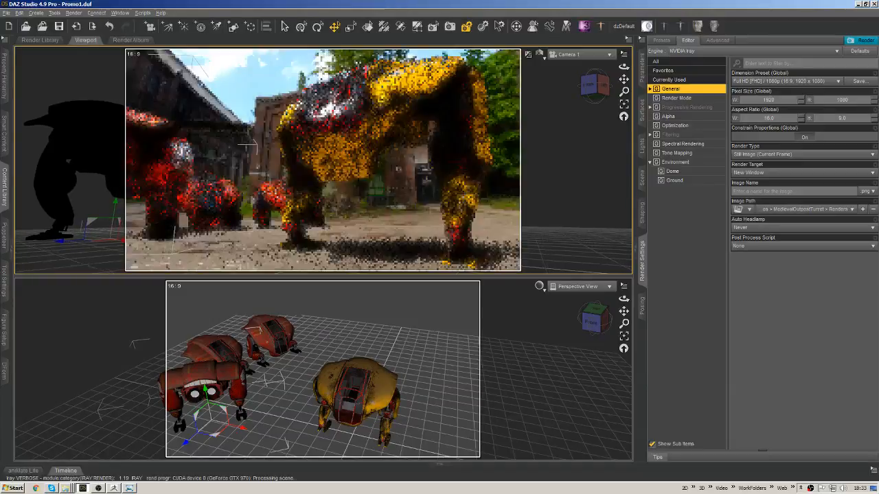
right_click(353, 371)
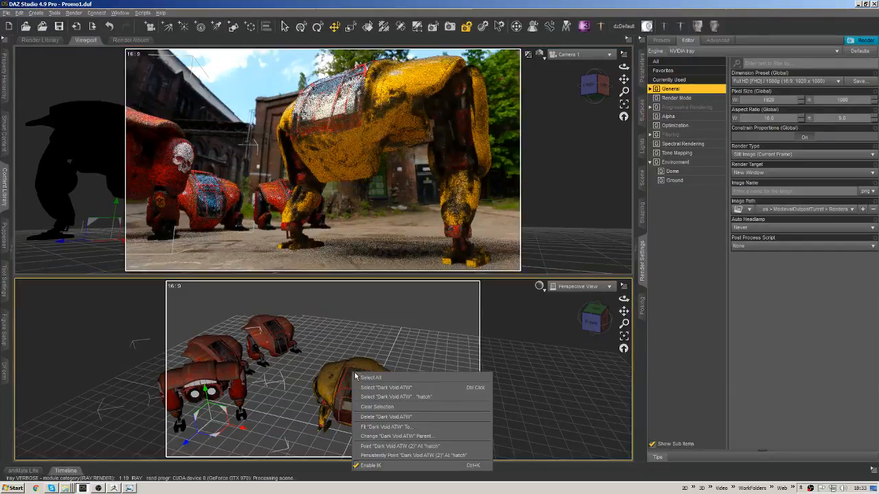
click(347, 334)
- Apply the DirtyYellow material from the ATW Materials folder to the rear red mecha closest to the yellow one
click(266, 352)
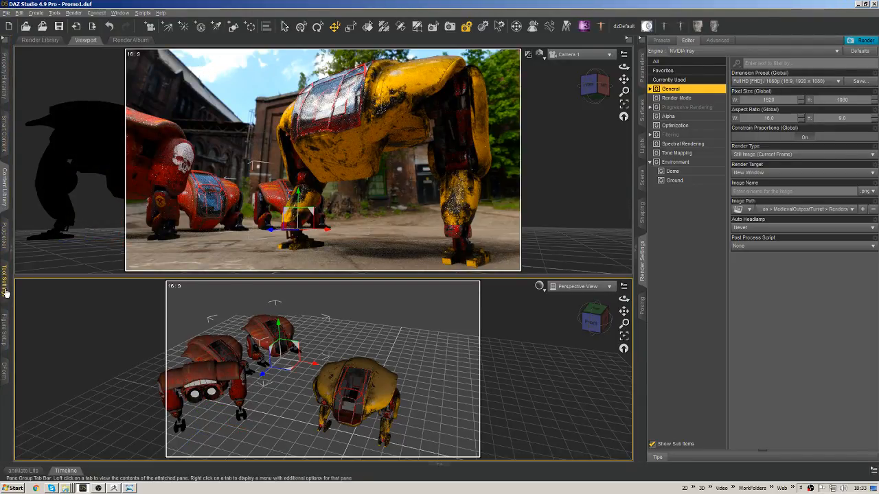
click(6, 186)
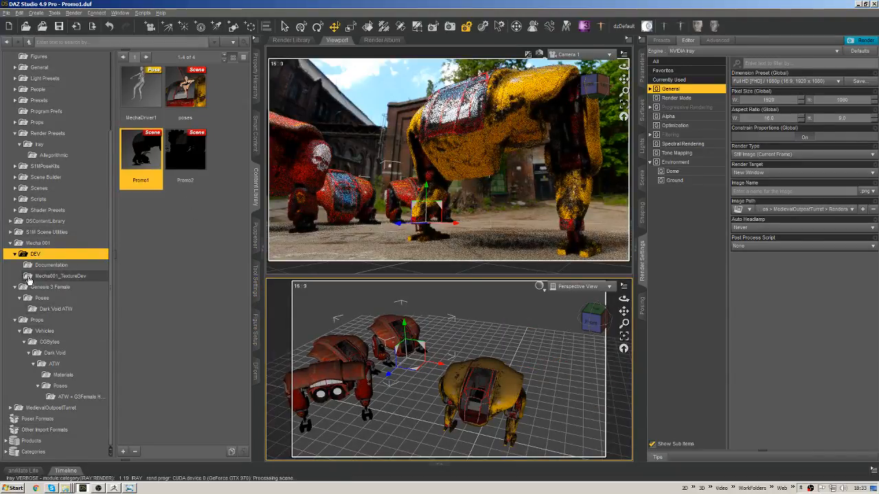
click(62, 374)
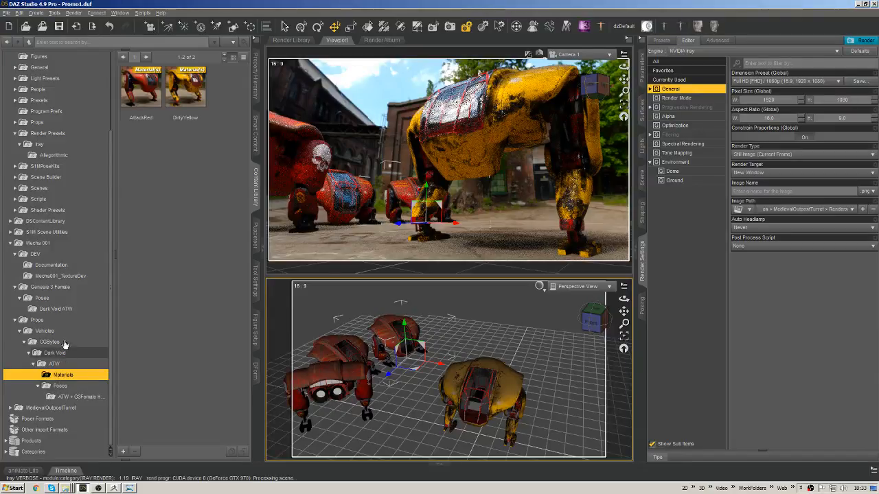
double_click(183, 103)
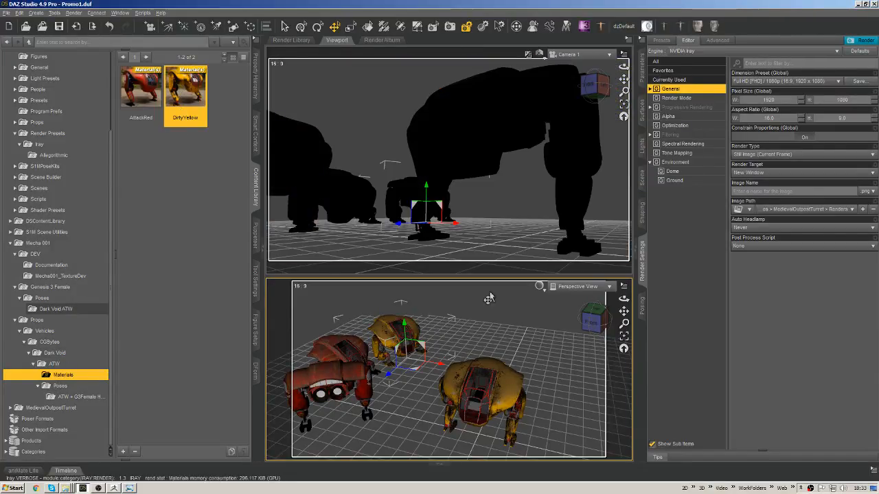
click(264, 252)
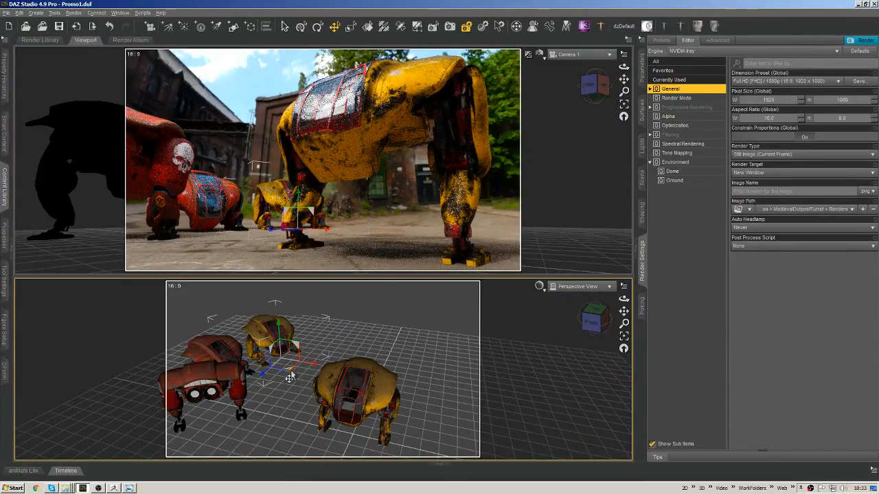
- Rotate the recolored rear mecha to face another direction and reposition it behind the two red mechas
mouse_move(289, 376)
mouse_down()
mouse_move(274, 397)
mouse_move(300, 401)
mouse_move(273, 408)
mouse_move(303, 397)
mouse_move(333, 362)
mouse_move(287, 398)
mouse_move(302, 395)
mouse_move(302, 383)
mouse_up()
key(ctrl+alt+r)
key(ctrl+alt+t)
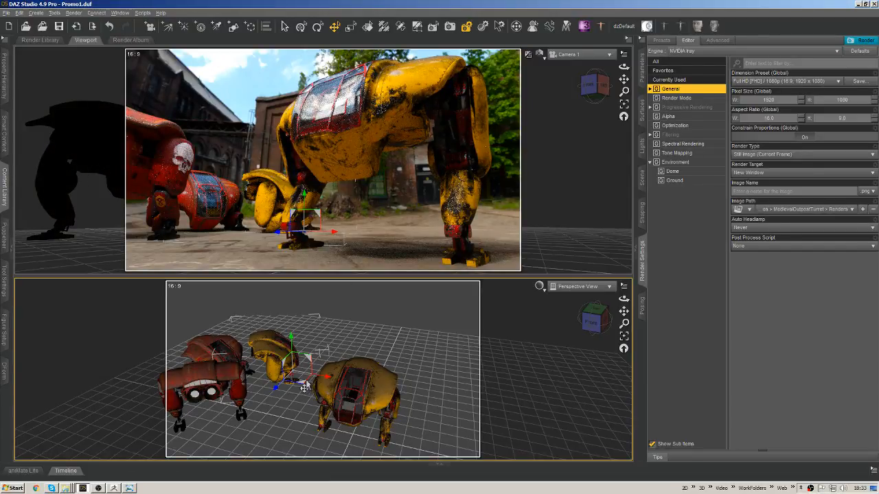
drag(303, 391, 276, 367)
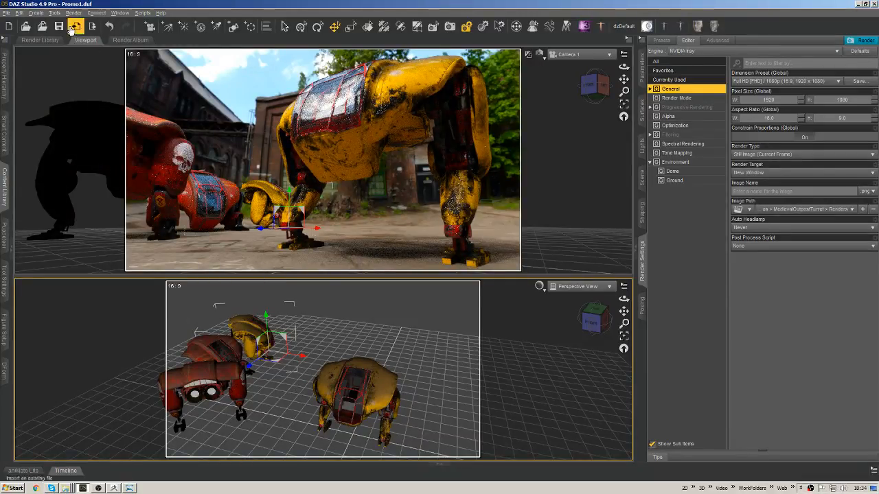
- Duplicate the rear yellow mecha, place the copy behind the large yellow mecha and turn it around its vertical axis
click(20, 13)
mouse_move(66, 64)
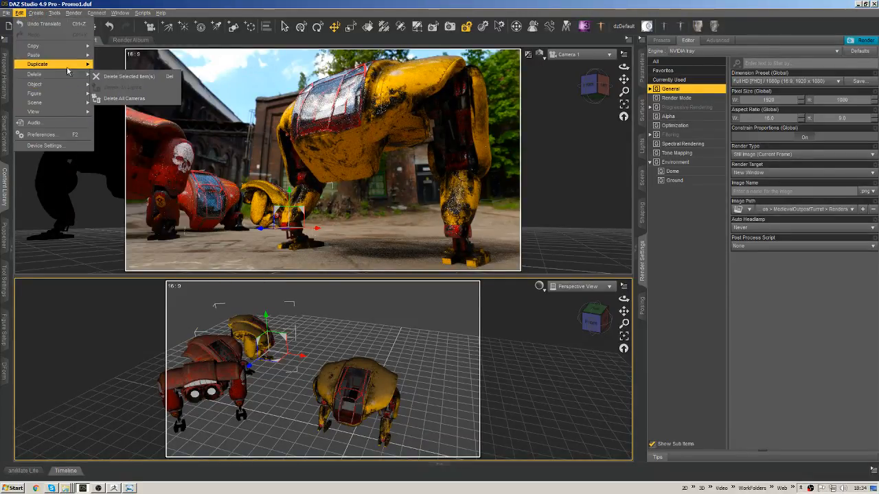
click(139, 75)
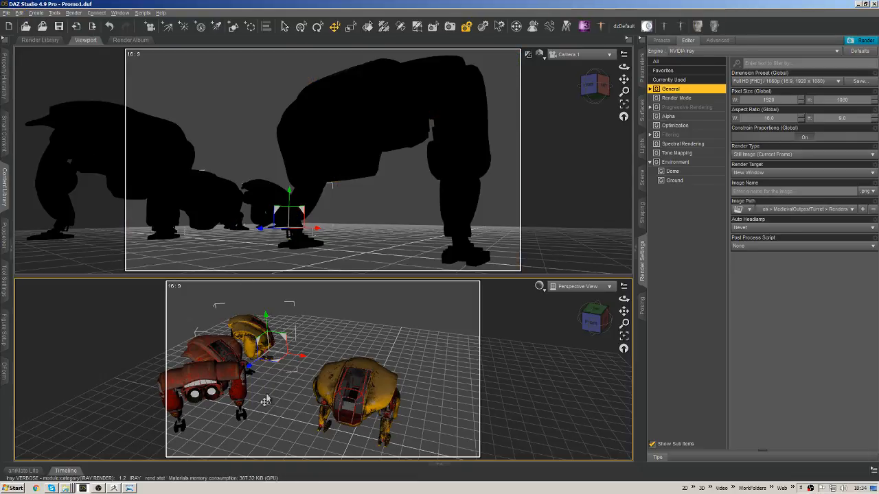
drag(278, 368, 329, 358)
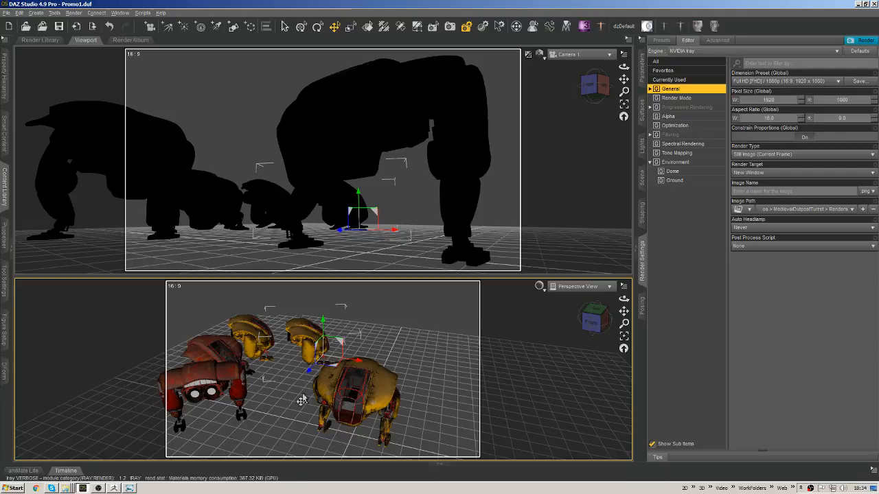
key(alt+shift+r)
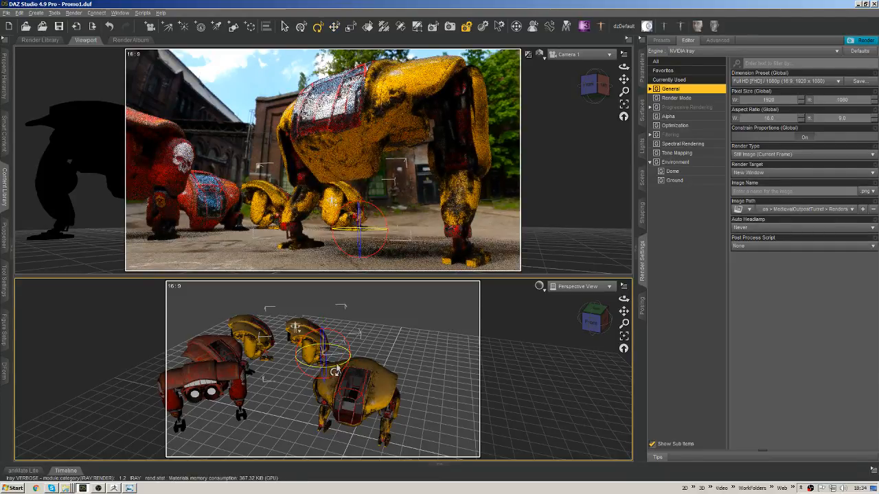
drag(336, 373, 311, 257)
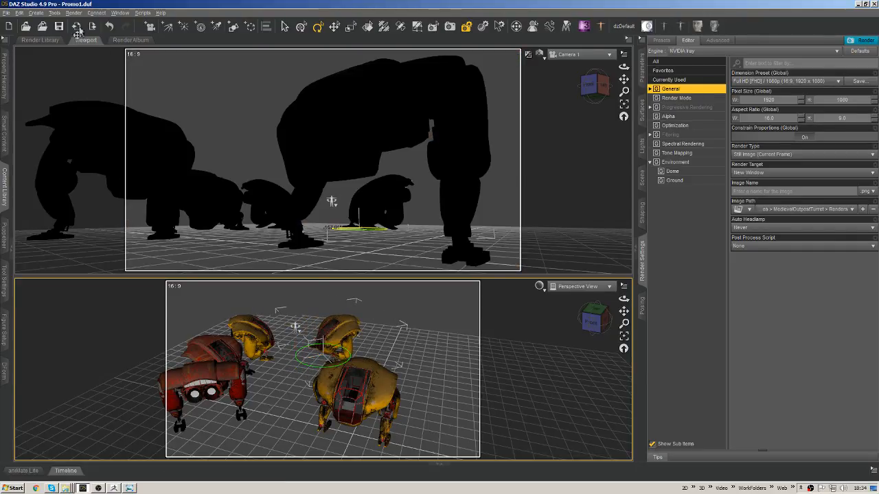
click(20, 13)
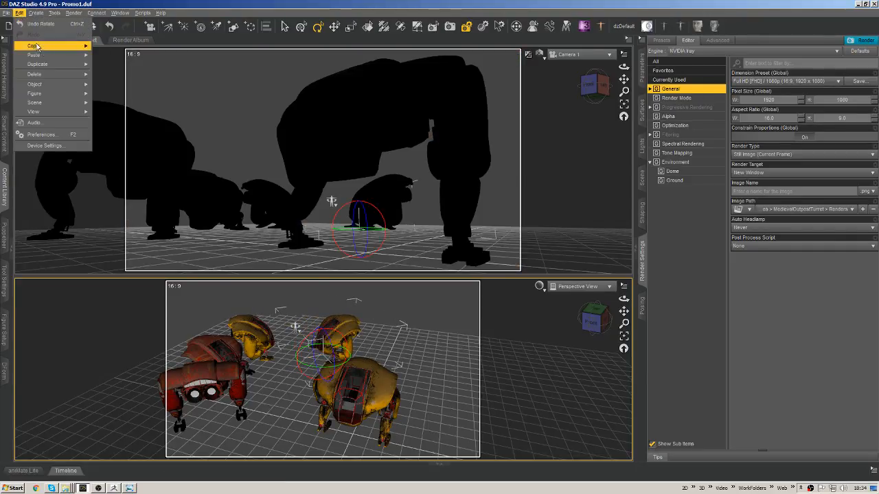
mouse_move(62, 67)
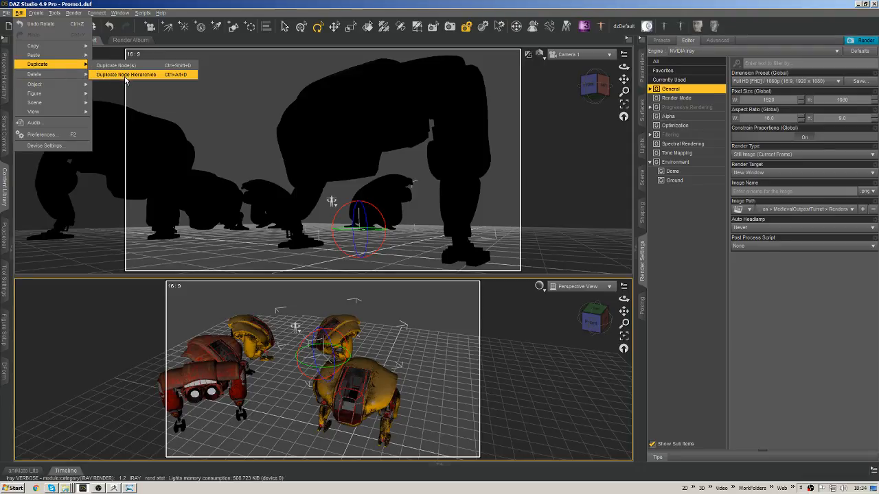
click(220, 8)
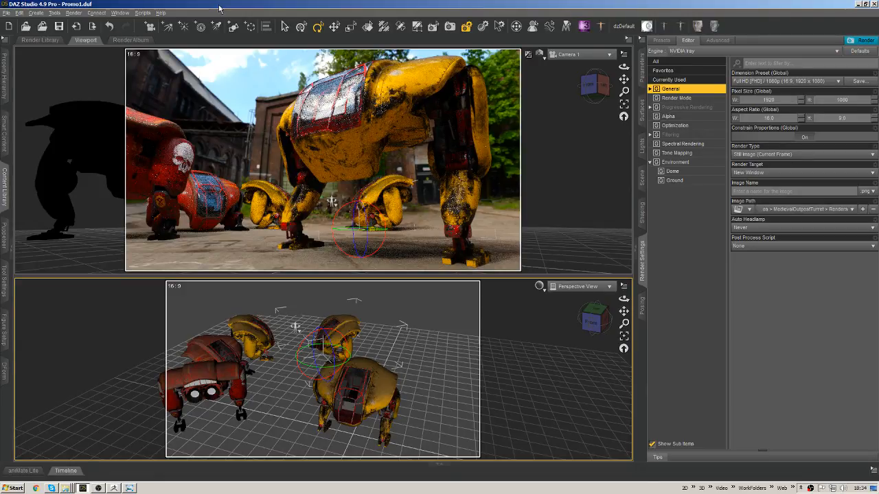
- Delete the duplicated rear yellow mecha and undo the deletion of the front red mecha
click(237, 392)
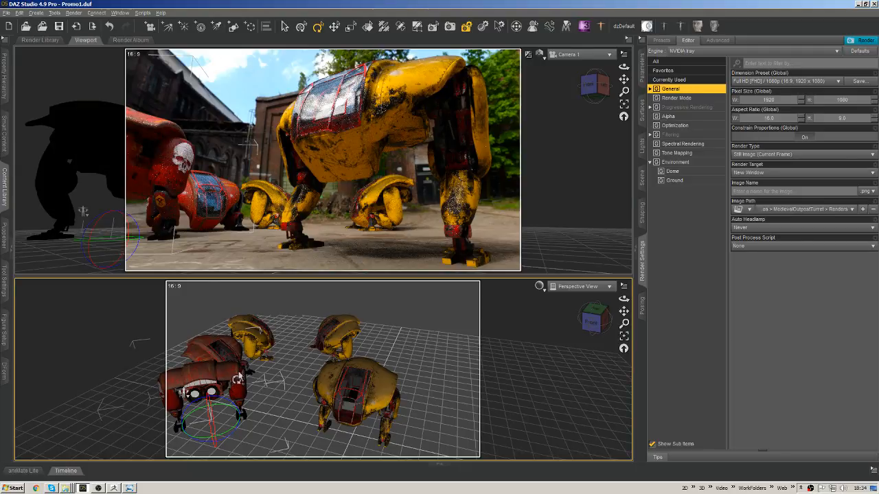
click(313, 362)
click(200, 416)
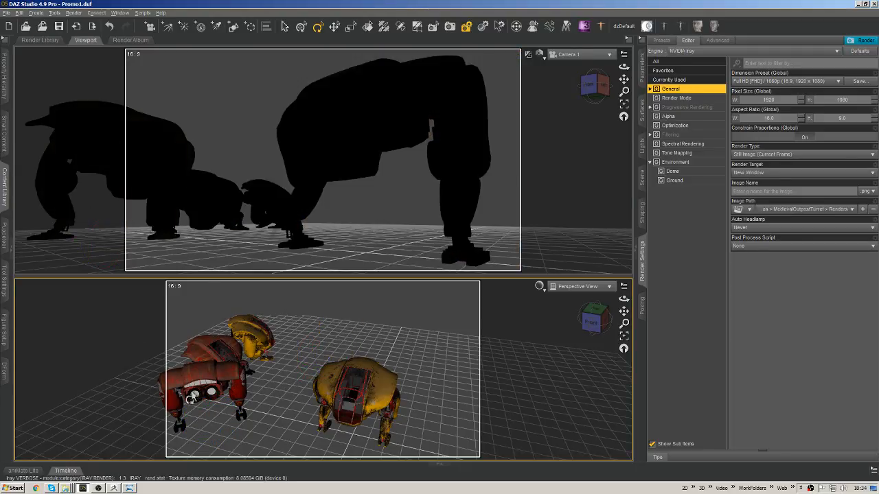
key(Delete)
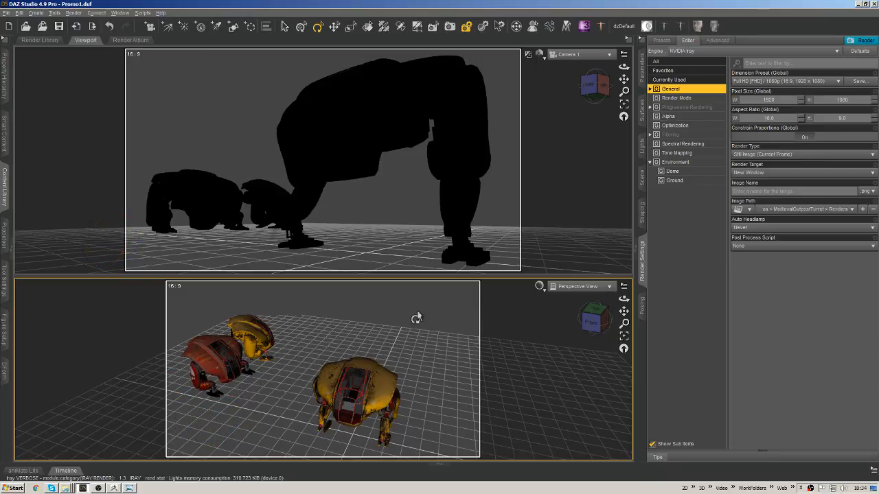
key(ctrl+z)
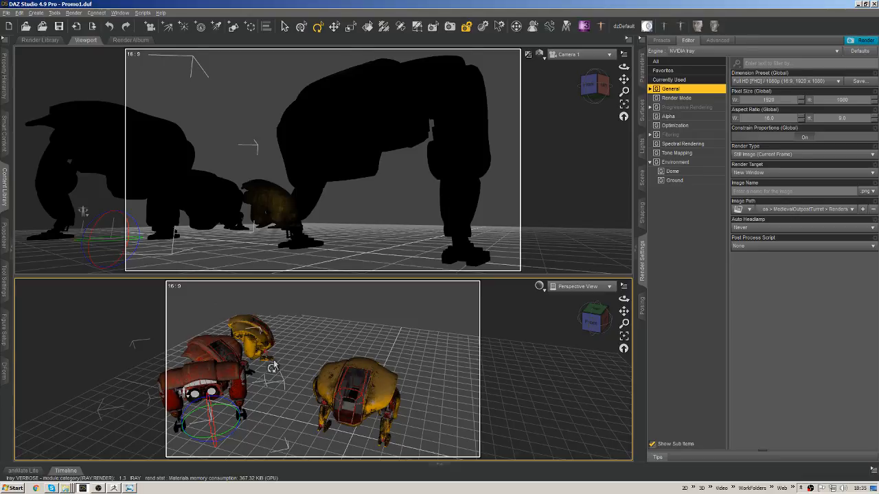
click(316, 350)
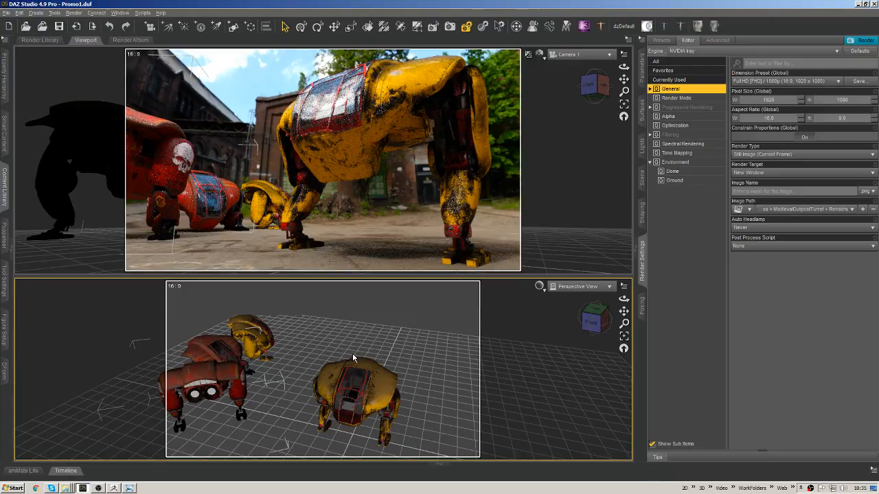
click(323, 420)
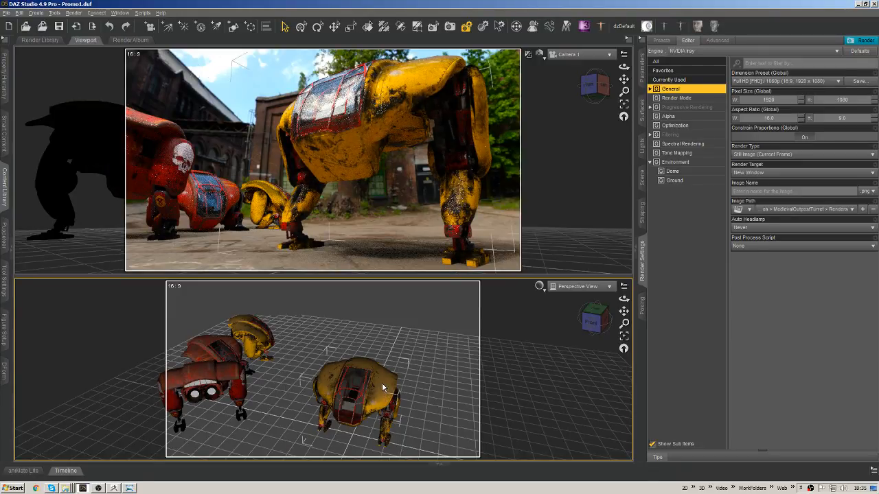
right_click(384, 379)
click(411, 349)
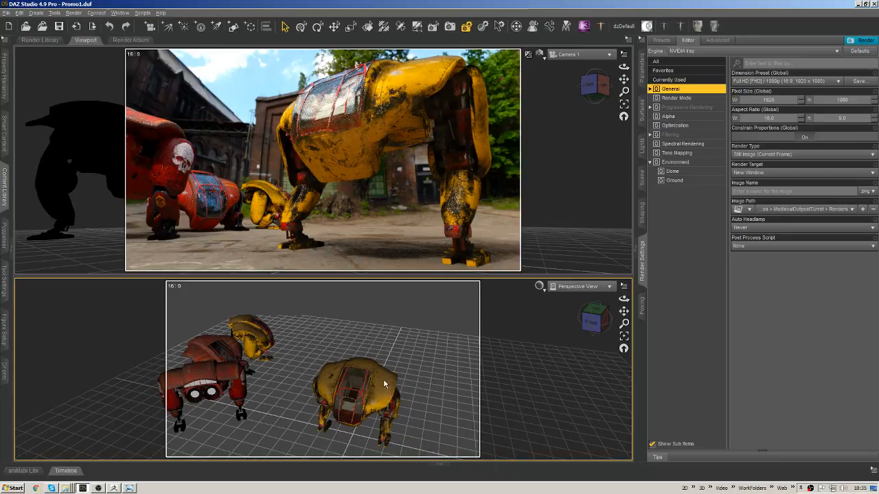
right_click(383, 378)
click(408, 391)
right_click(382, 383)
- Create a node instance of the large front yellow mecha named YellowATWInstance1 with default settings
click(404, 395)
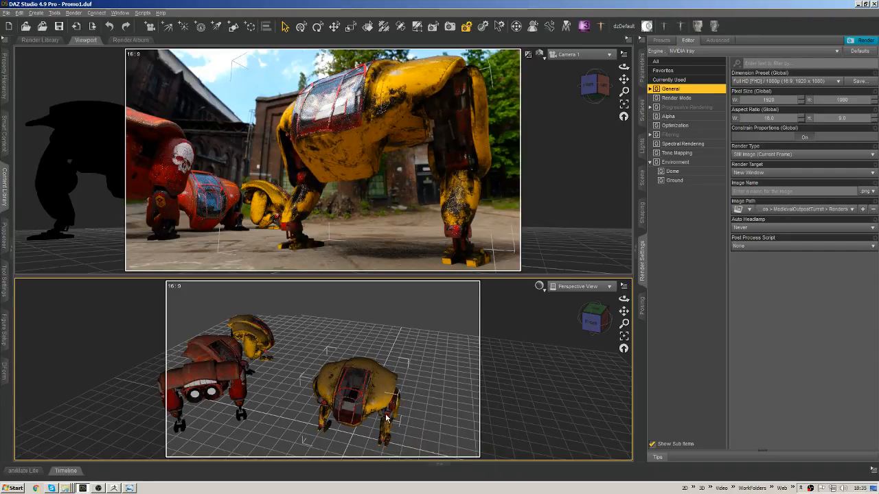
click(36, 12)
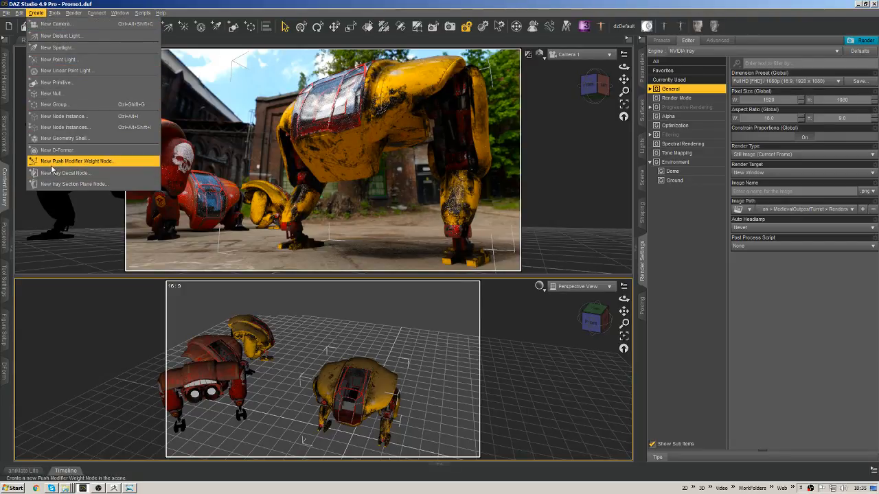
click(59, 118)
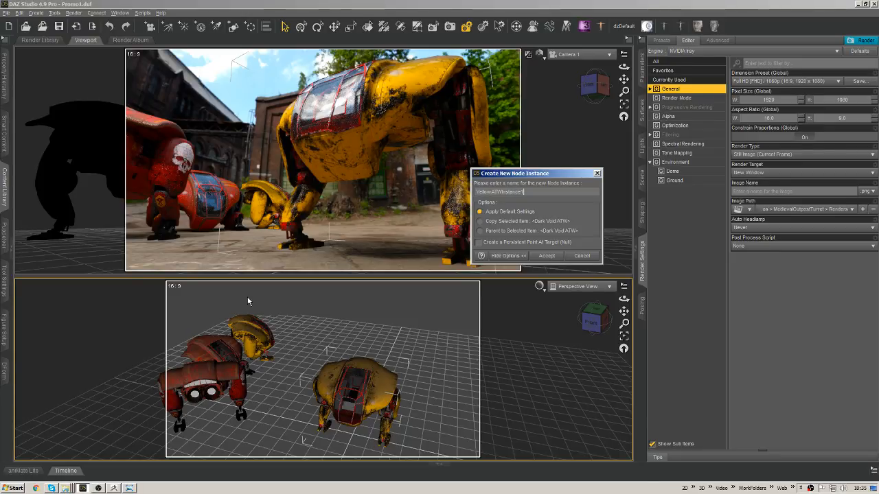
click(546, 256)
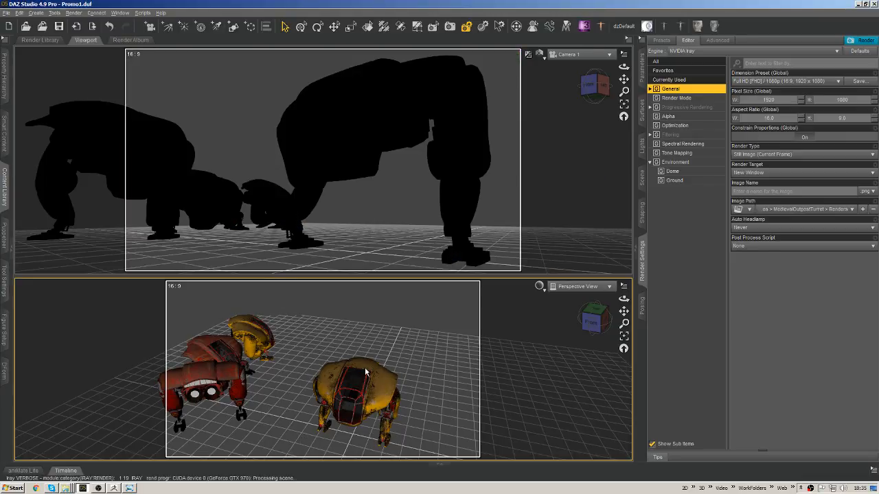
- Move YellowATWInstance1 behind the large yellow mecha and turn it around its vertical axis
click(642, 177)
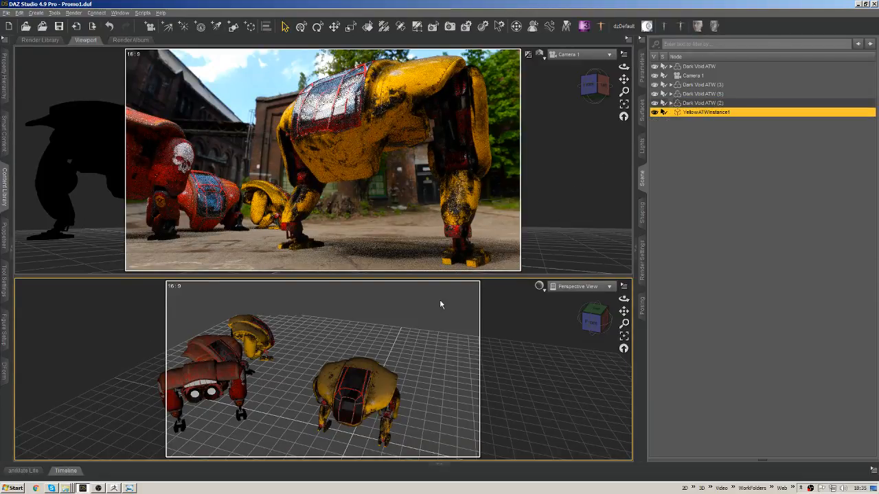
key(ctrl+alt+t)
drag(367, 456, 333, 393)
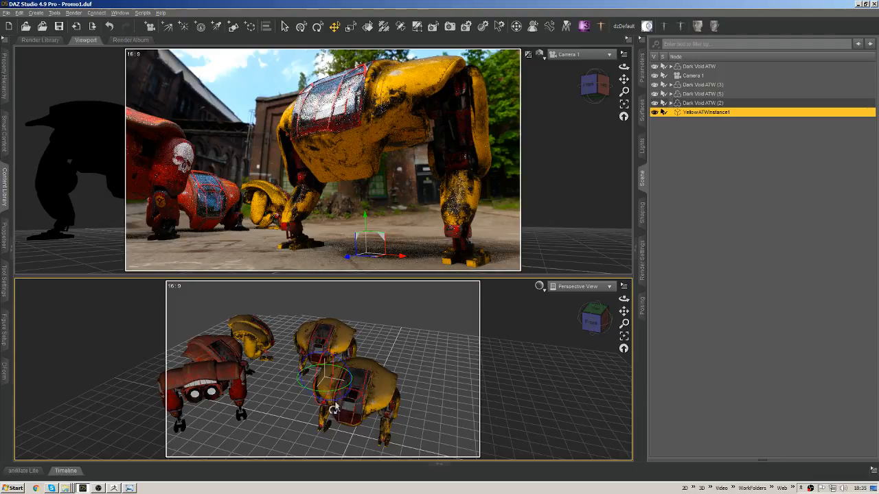
key(ctrl+alt+r)
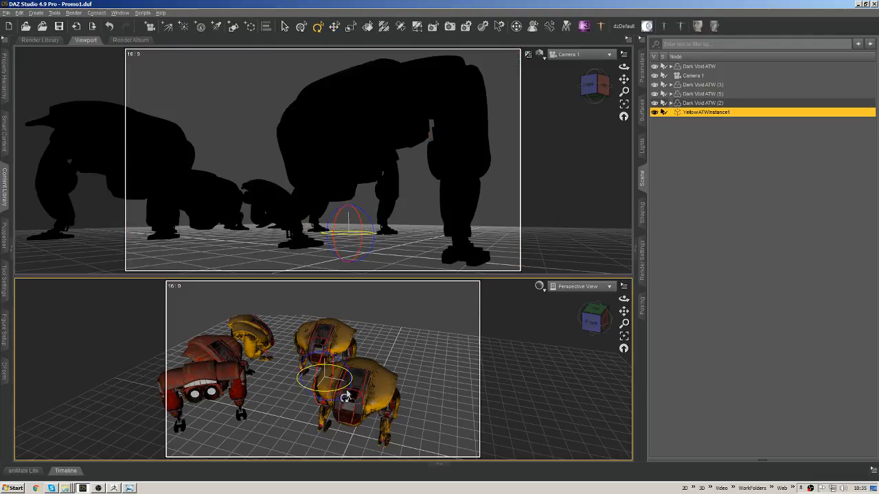
drag(341, 397, 376, 404)
key(alt+shift+t)
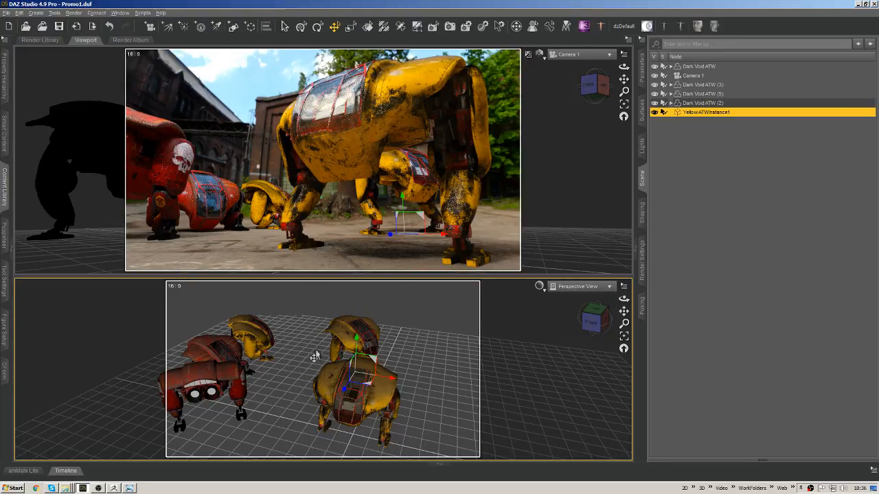
- Try to move the large yellow mecha's rFootFront in the Camera 1 view, and undo the move
click(302, 250)
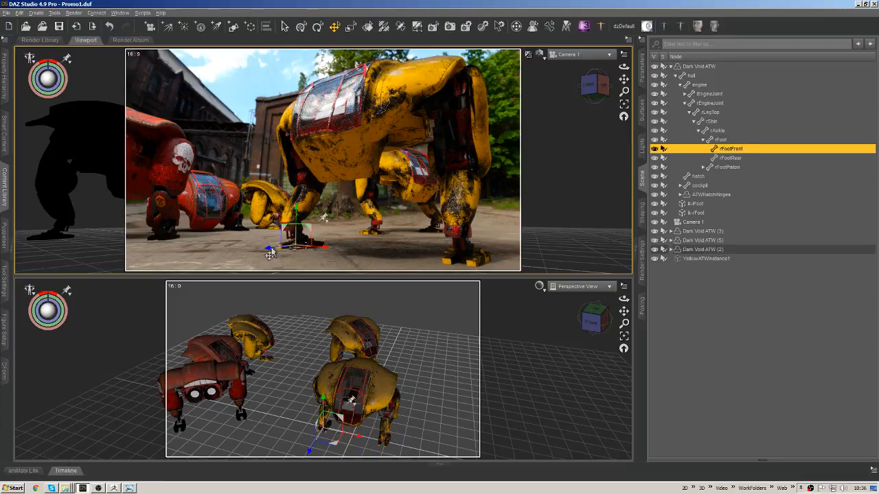
drag(268, 254, 208, 334)
key(ctrl+z)
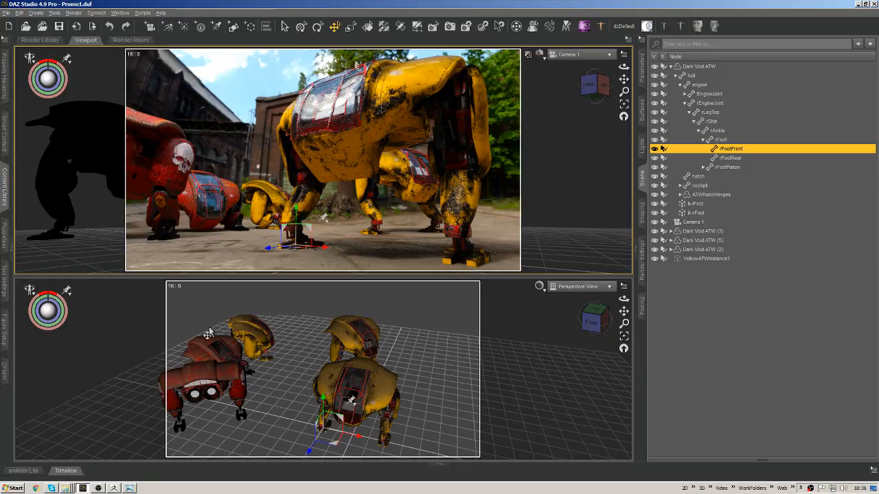
- Create a node instance of the rear red mecha, Dark Void ATW (3), with the default name and settings
key(alt+shift+s)
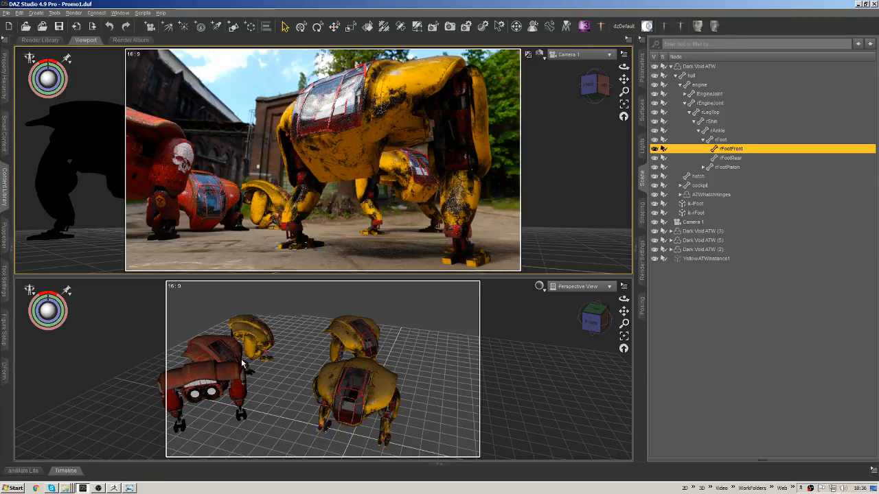
click(222, 356)
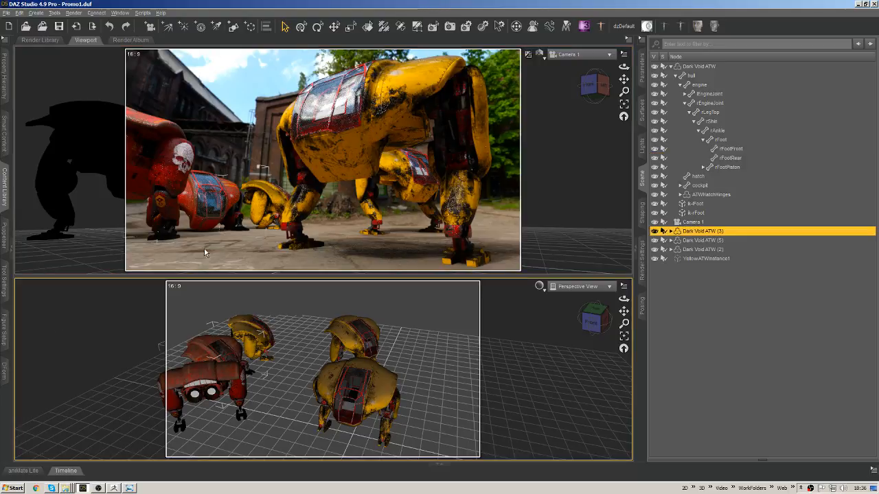
click(36, 12)
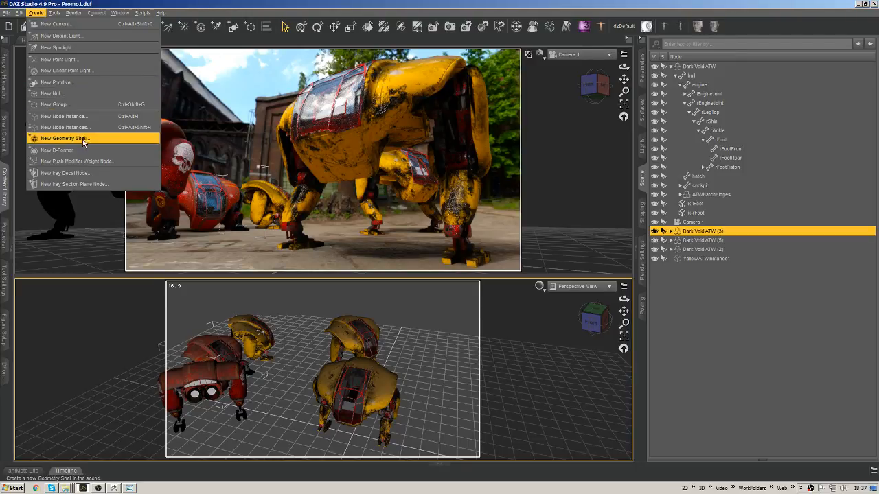
click(78, 121)
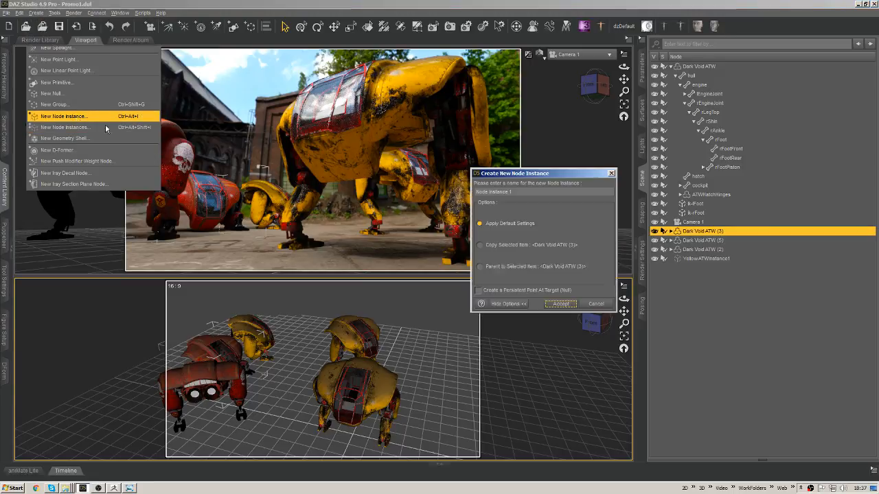
click(508, 221)
click(548, 255)
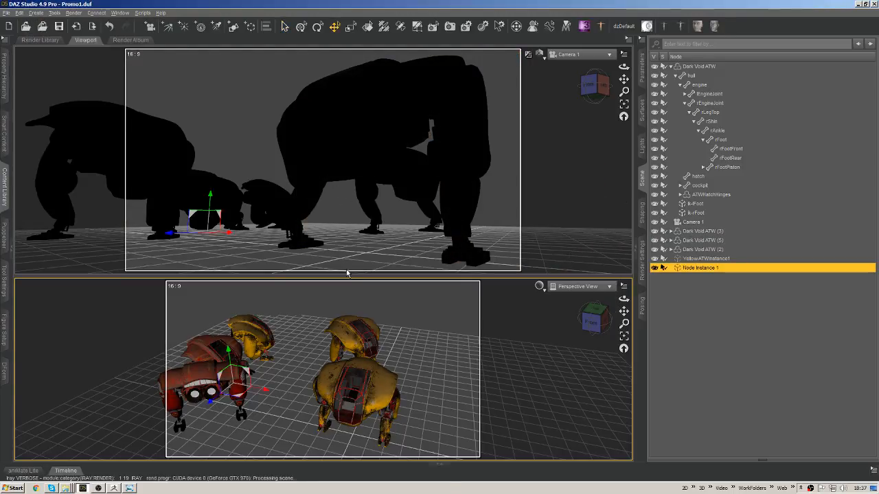
- Move the red mecha instance into the background between the yellow mechas and turn it around its vertical axis
drag(242, 398, 319, 356)
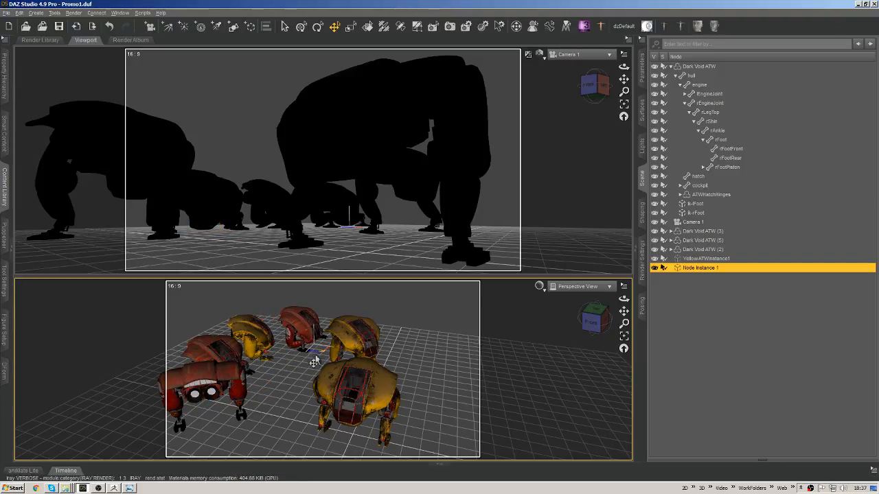
key(ctrl+alt+r)
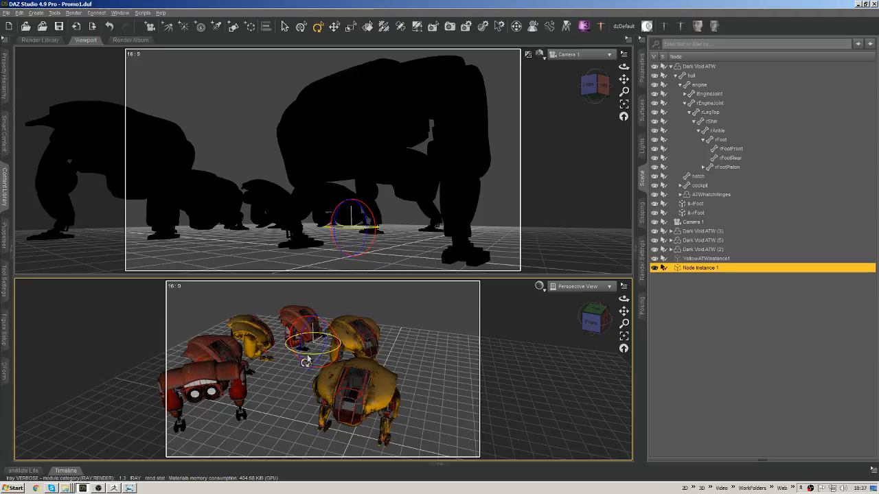
drag(301, 360, 303, 368)
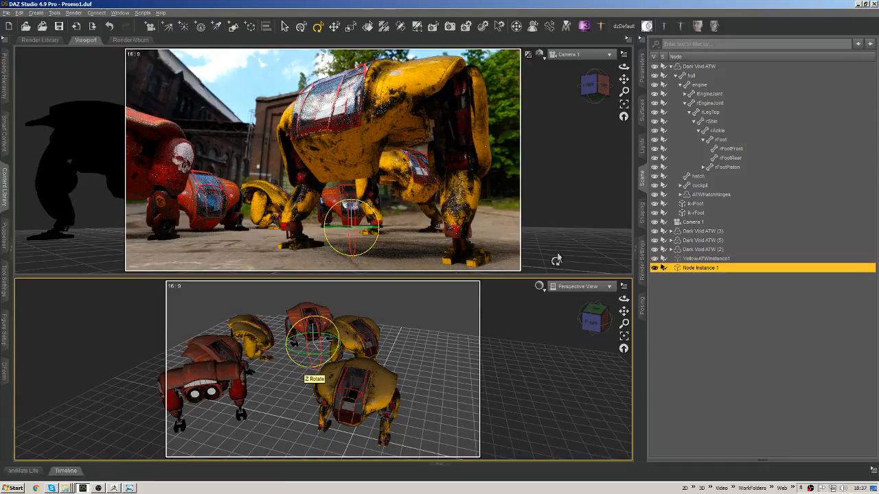
- Deselect the red instance and pan Camera 1 slightly to reframe the mecha group
key(alt+shift+n)
click(580, 245)
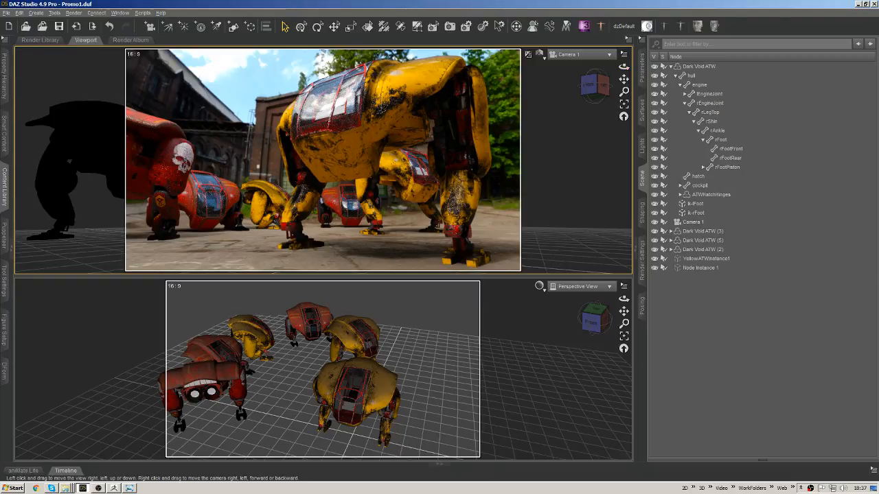
drag(623, 79, 590, 83)
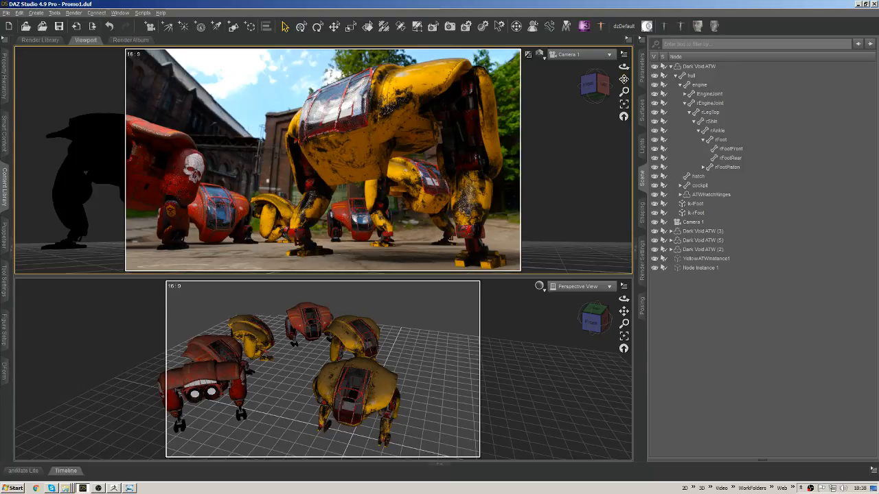
- Orbit Camera 1 slightly, and apply the AttackRed material preset to the front red mecha with its engine ports and rear light surfaces selected
mouse_move(598, 94)
mouse_down()
mouse_move(586, 90)
mouse_move(594, 88)
mouse_up()
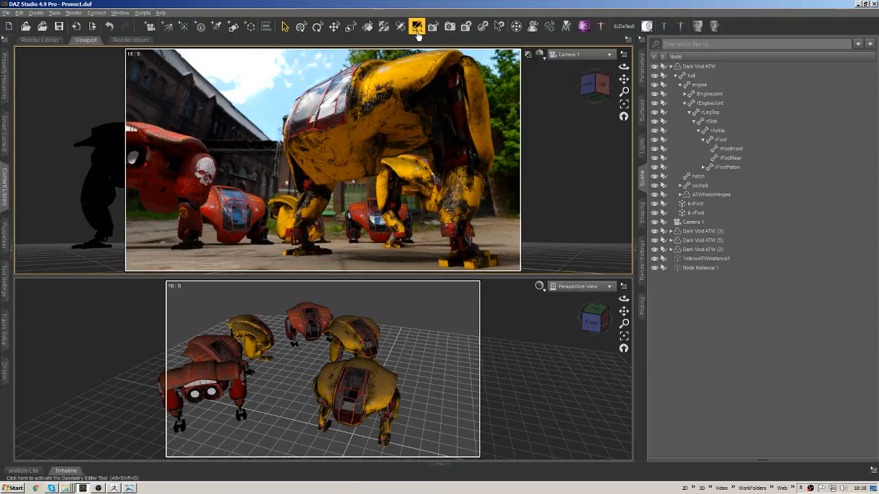
click(368, 29)
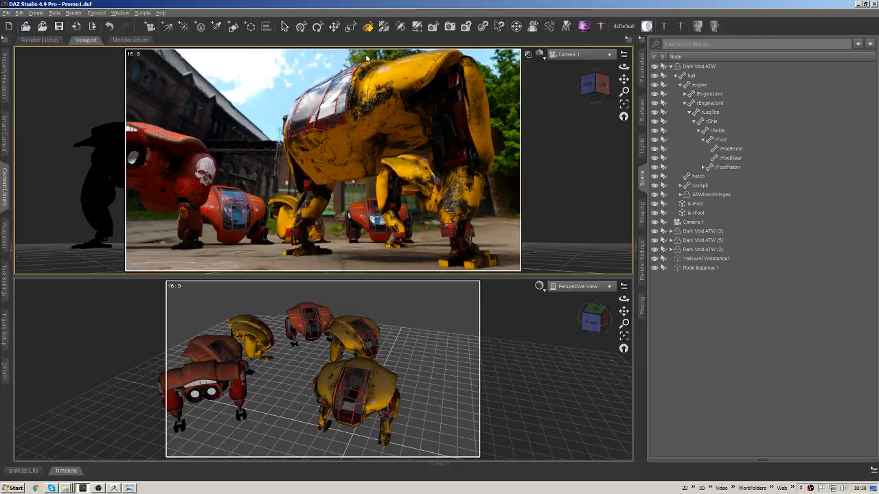
click(206, 393)
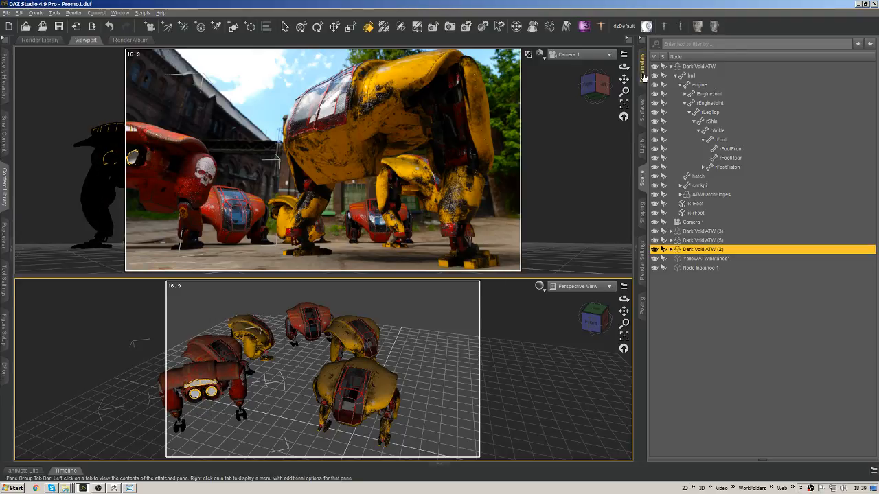
click(642, 111)
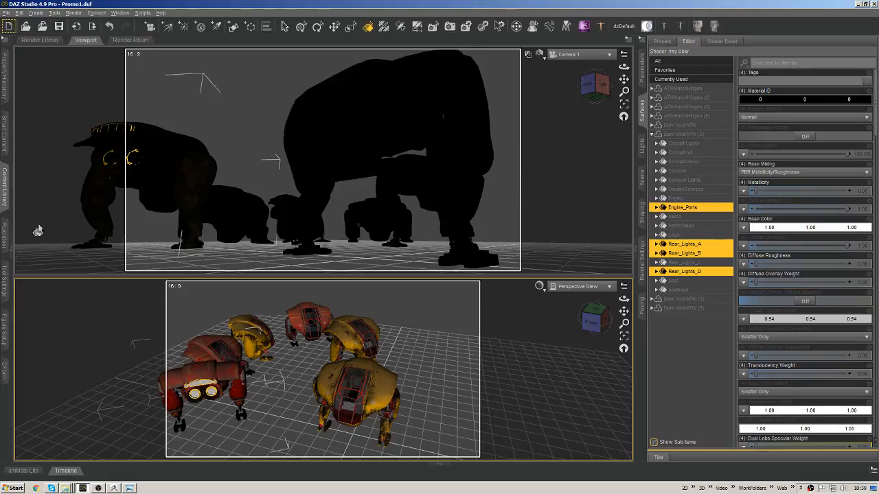
click(5, 184)
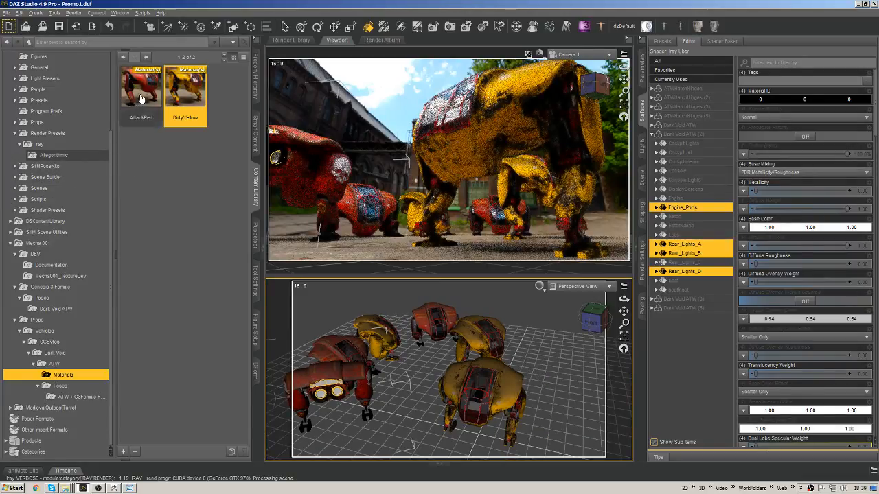
double_click(143, 91)
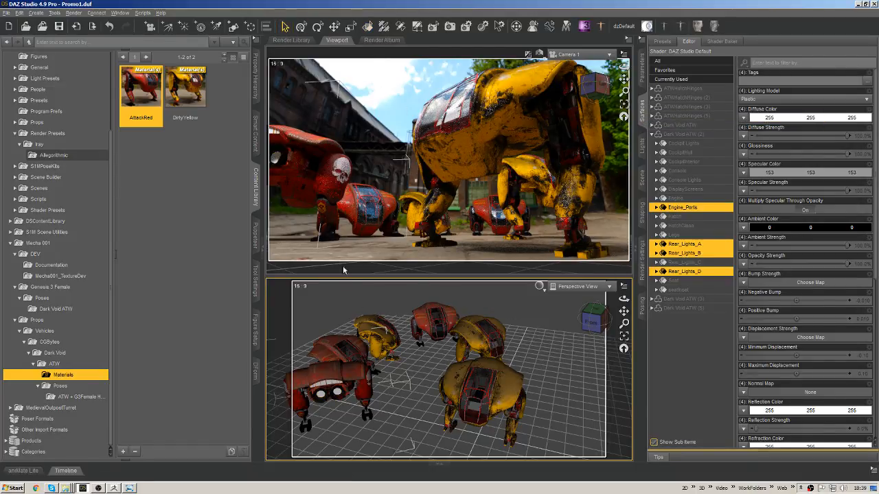
- Turn the rear yellow mecha instance around its vertical axis and shift it slightly toward the middle of the group
click(367, 319)
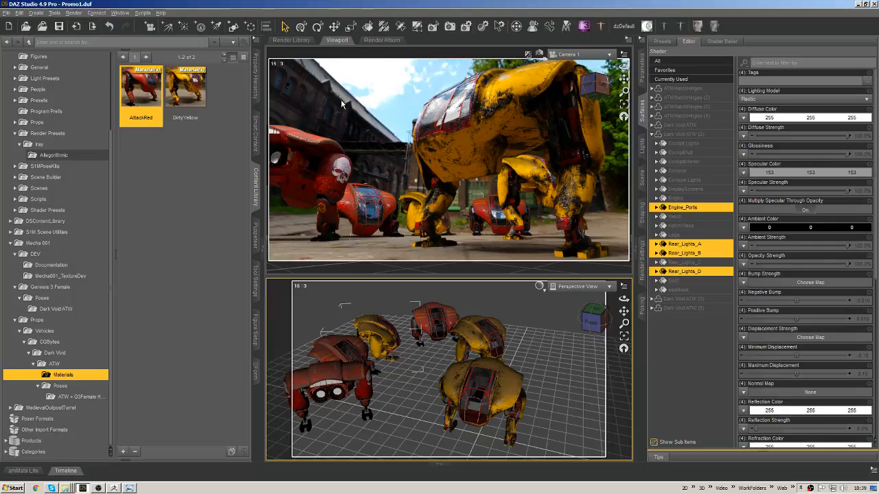
click(317, 26)
drag(408, 371, 417, 369)
click(334, 26)
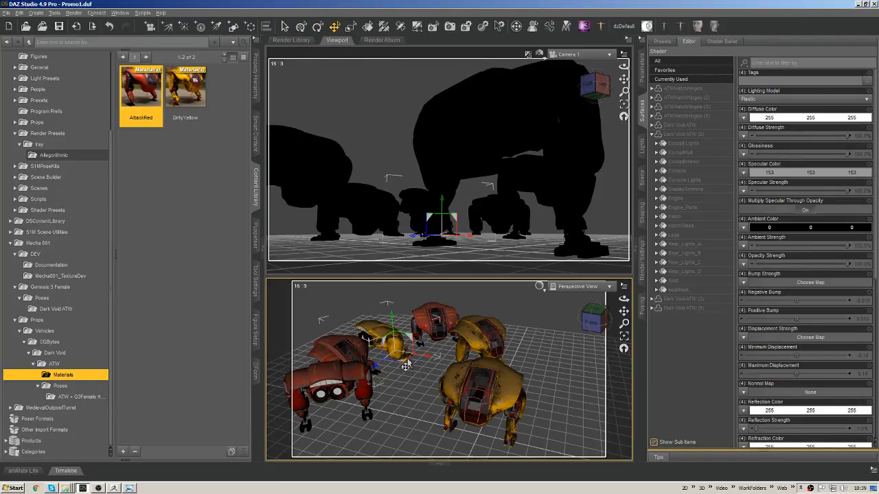
drag(406, 365, 409, 366)
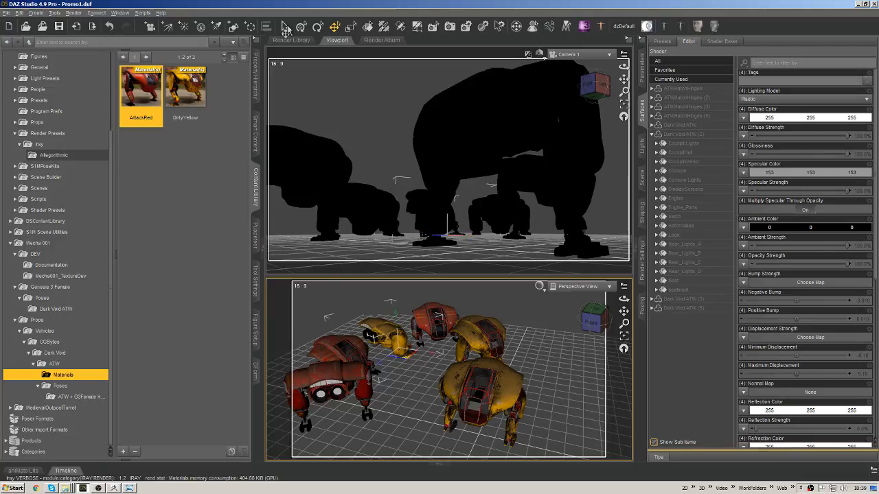
click(285, 28)
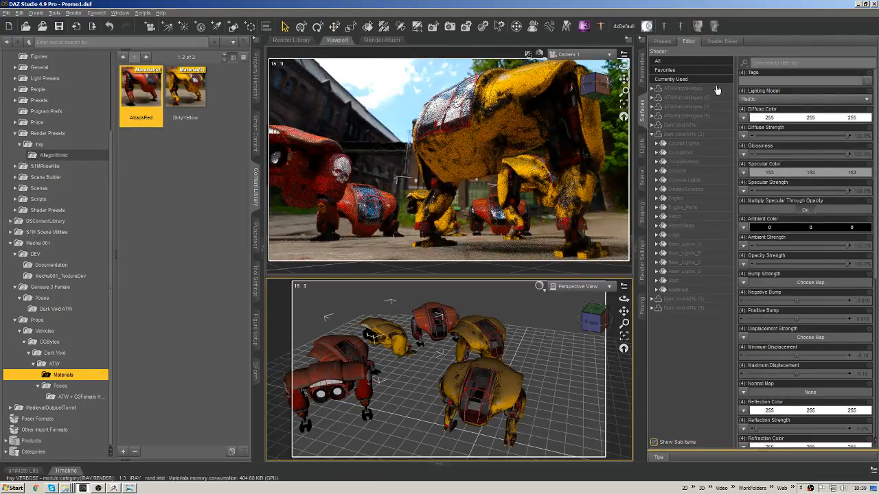
- Select all four Dark Void ATW figures in the scene hierarchy and show their surface settings together
click(701, 90)
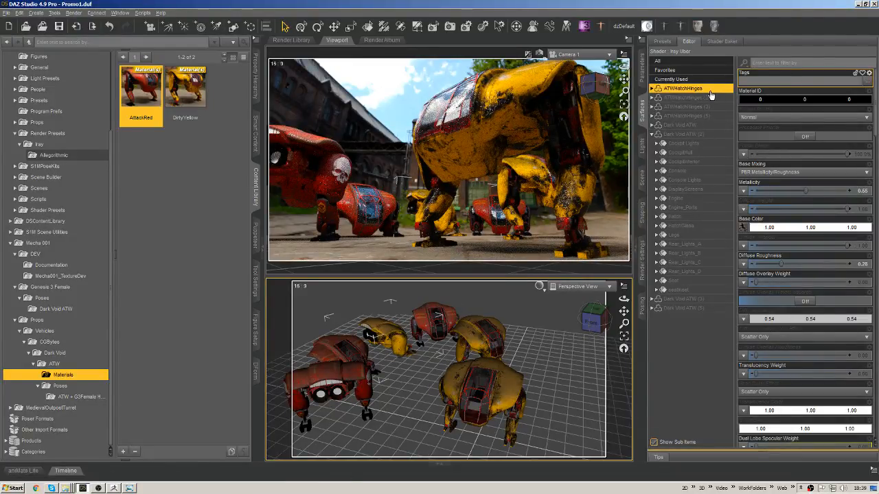
click(687, 126)
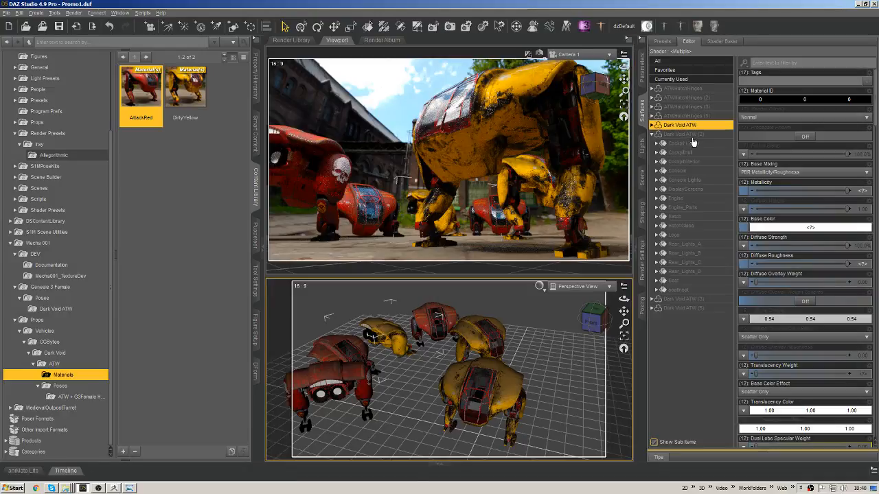
click(643, 175)
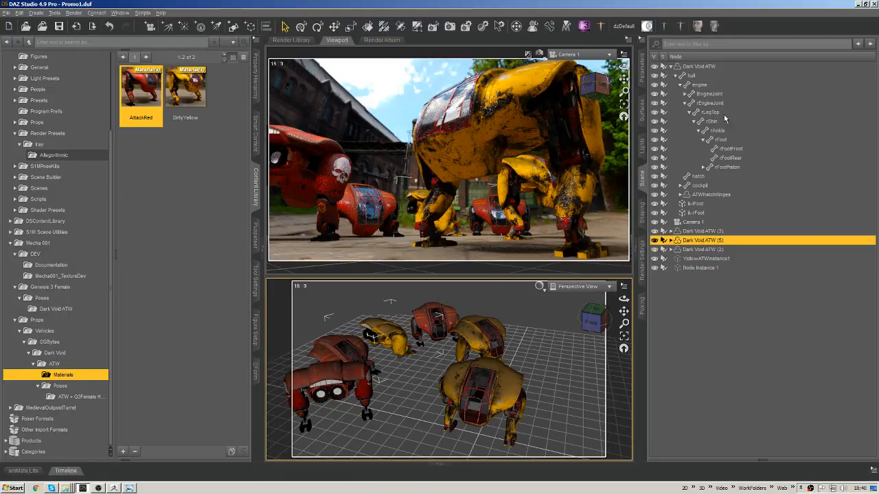
click(671, 66)
click(699, 67)
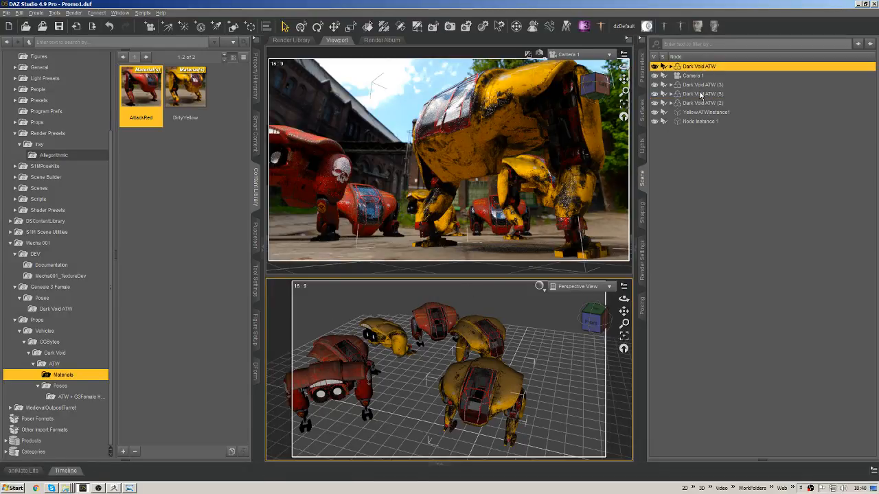
ctrl+click(703, 85)
ctrl+click(699, 94)
ctrl+click(691, 103)
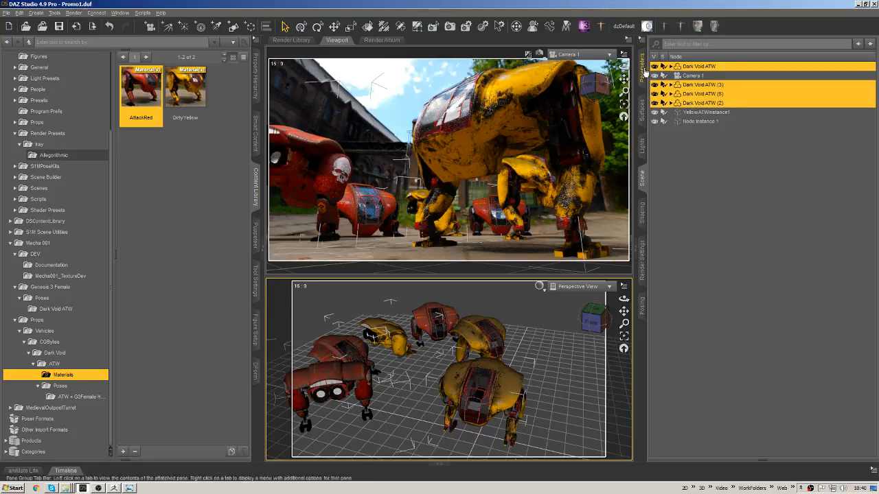
click(642, 110)
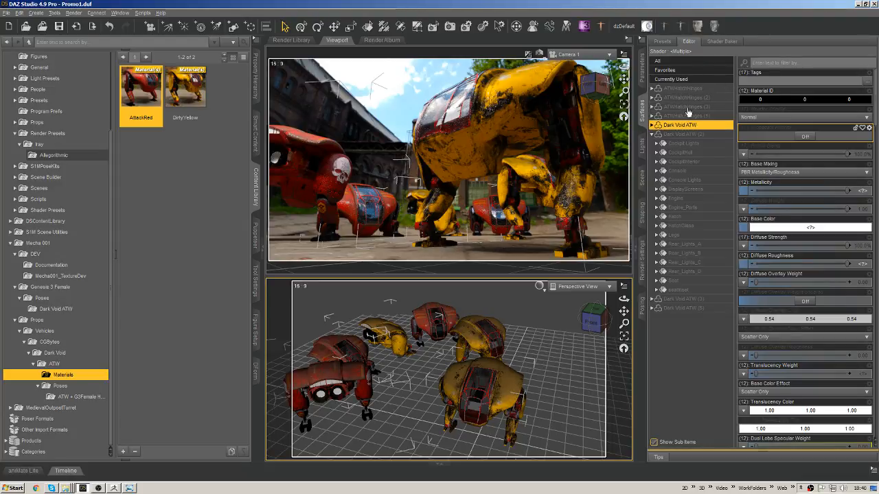
- Expand the surface lists of the four Dark Void ATW figures and look through their material zones
click(652, 135)
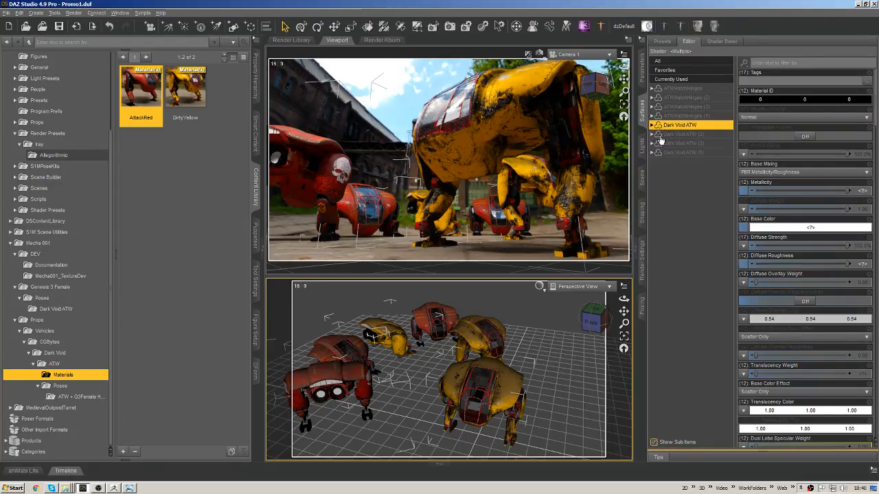
click(680, 135)
click(652, 125)
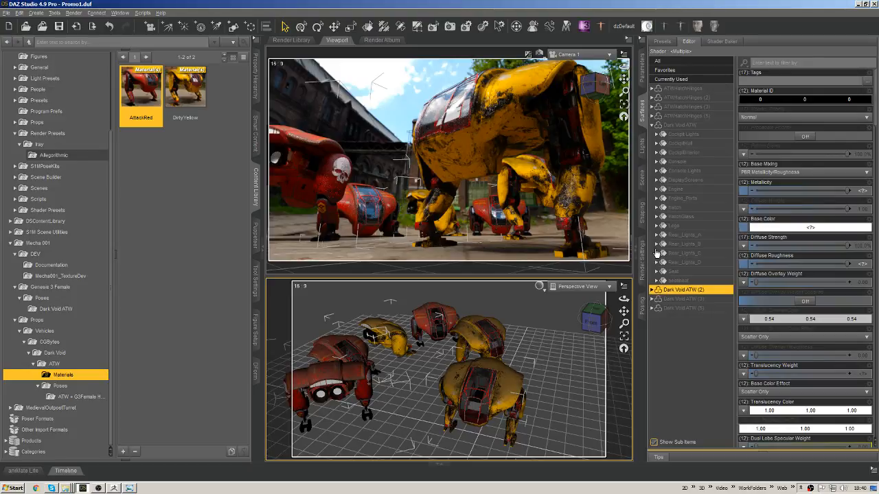
click(653, 289)
scroll(733, 206, down, 1)
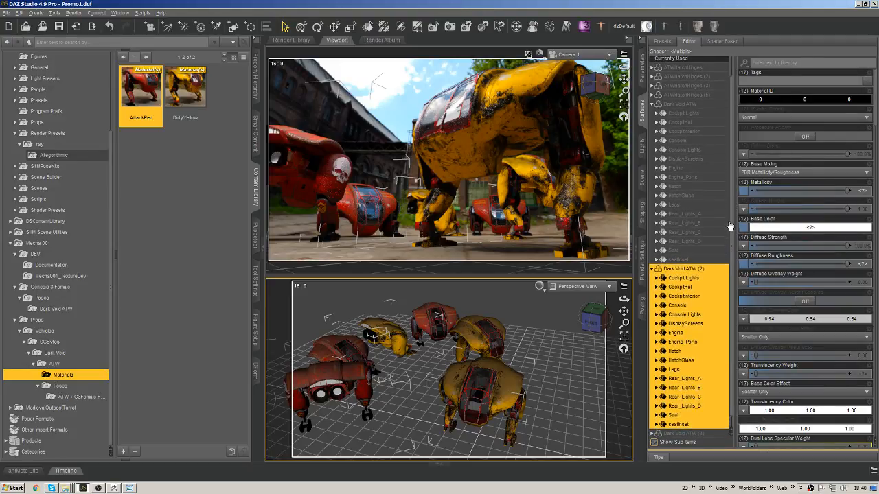
scroll(729, 227, down, 1)
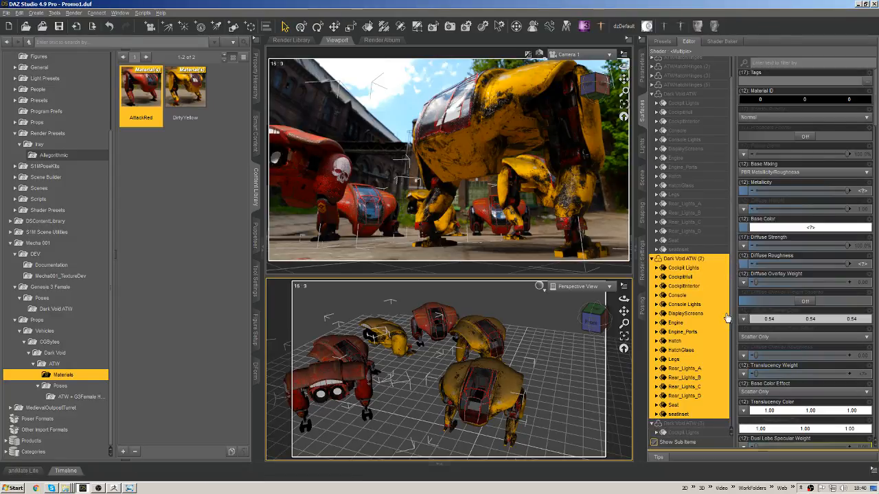
scroll(732, 313, down, 1)
scroll(733, 313, down, 5)
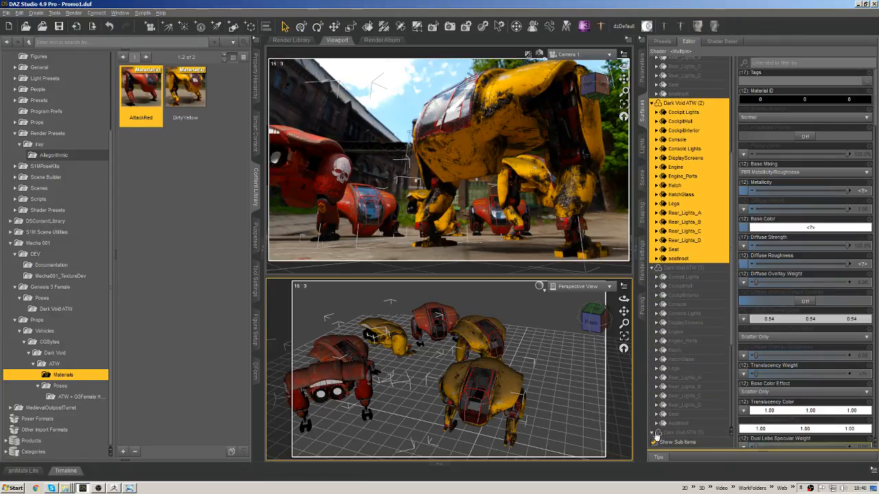
scroll(735, 346, down, 5)
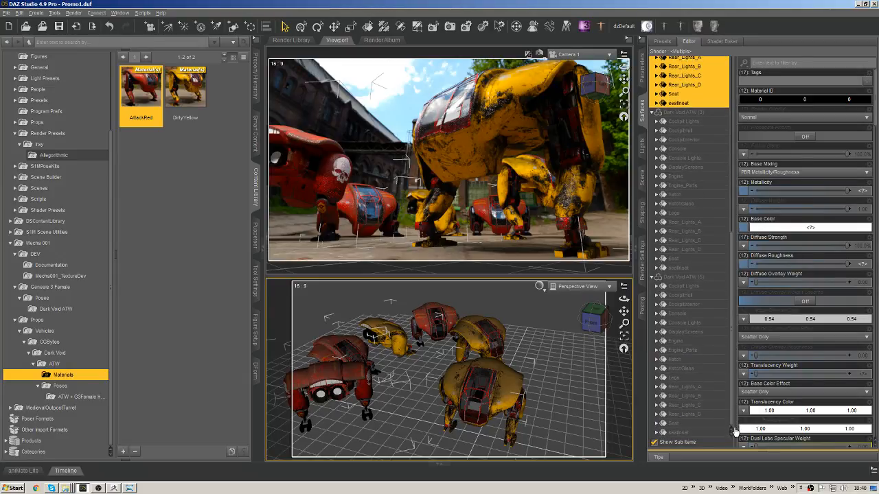
scroll(733, 412, up, 11)
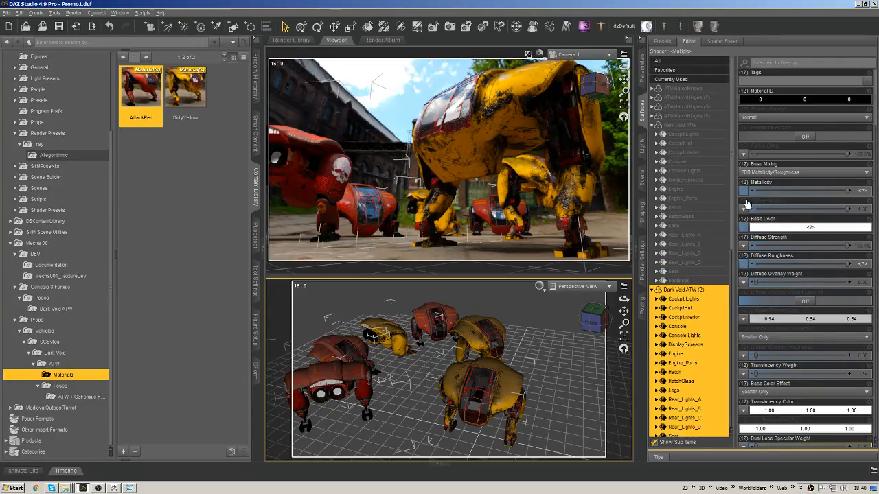
- Select the Rear_Lights_A surface on all four Dark Void ATW figures and inspect their shared emission settings
click(695, 236)
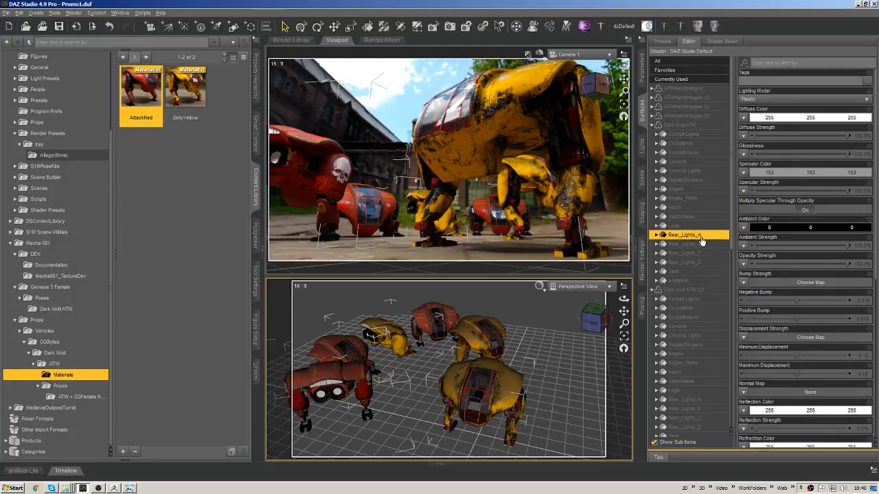
shift+click(693, 263)
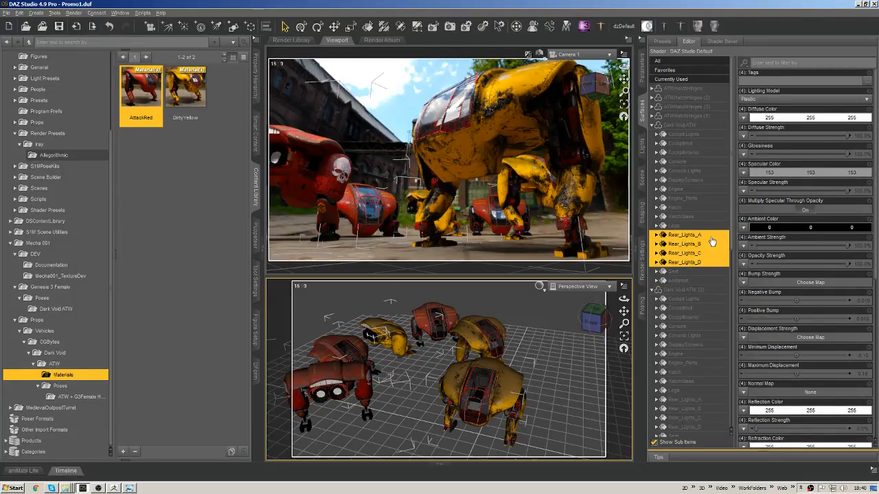
click(701, 236)
drag(732, 235, 732, 258)
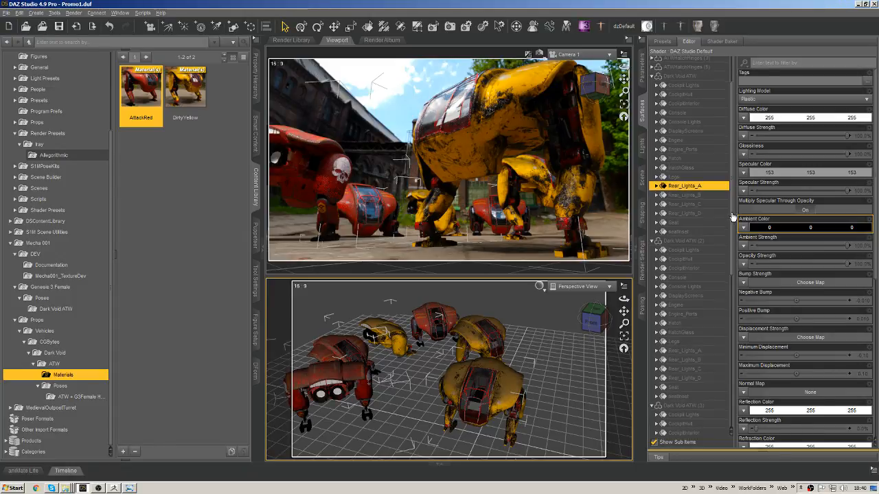
scroll(711, 219, down, 4)
ctrl+click(711, 250)
scroll(727, 240, down, 2)
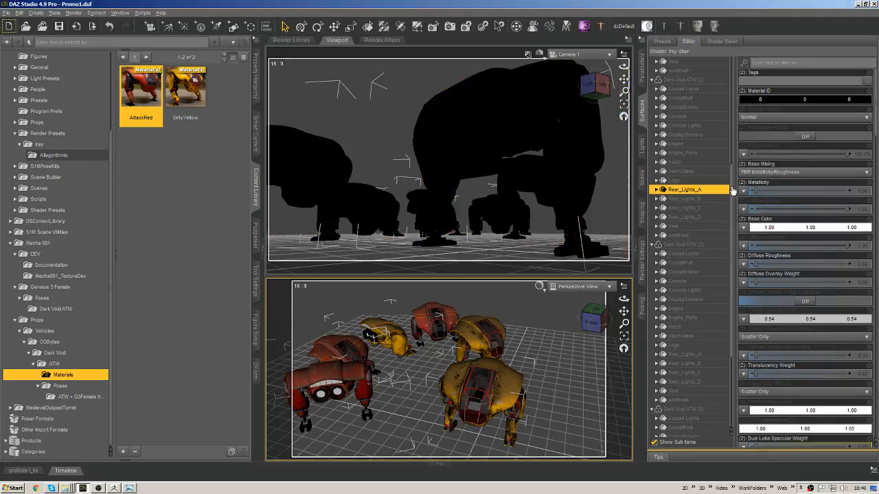
mouse_move(732, 191)
mouse_down()
mouse_move(735, 181)
mouse_move(731, 208)
mouse_up()
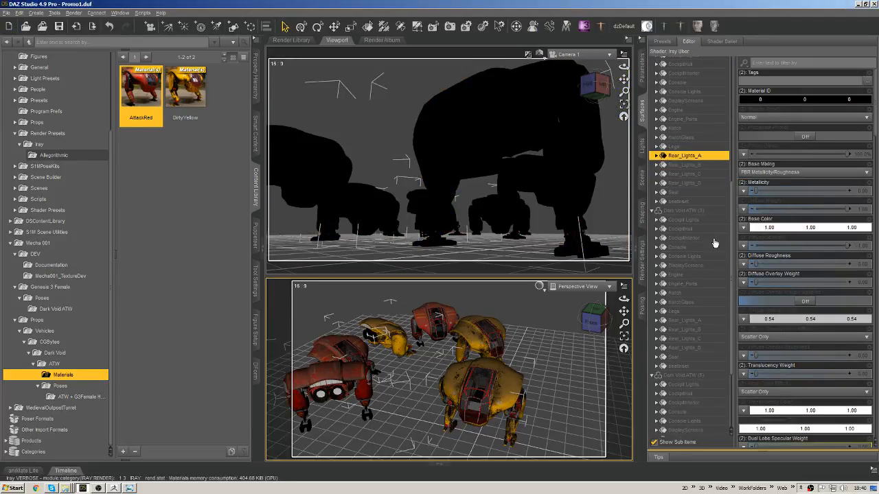
ctrl+click(719, 321)
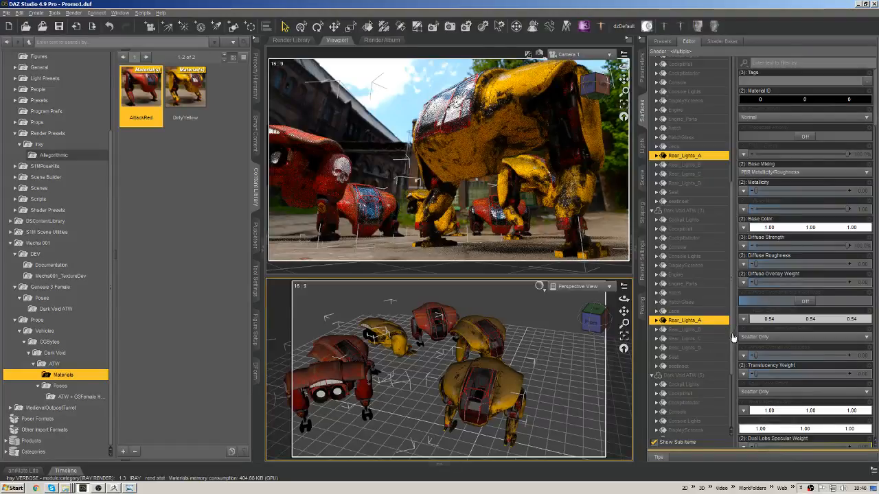
scroll(730, 347, down, 4)
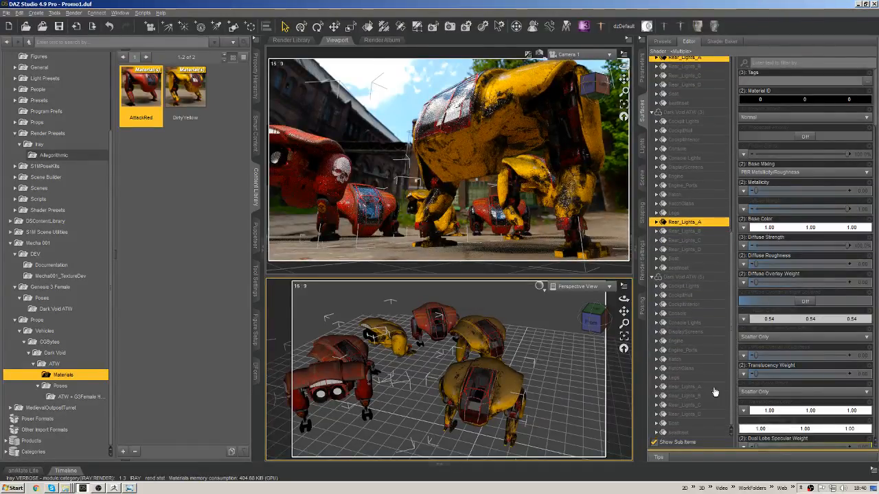
ctrl+click(713, 388)
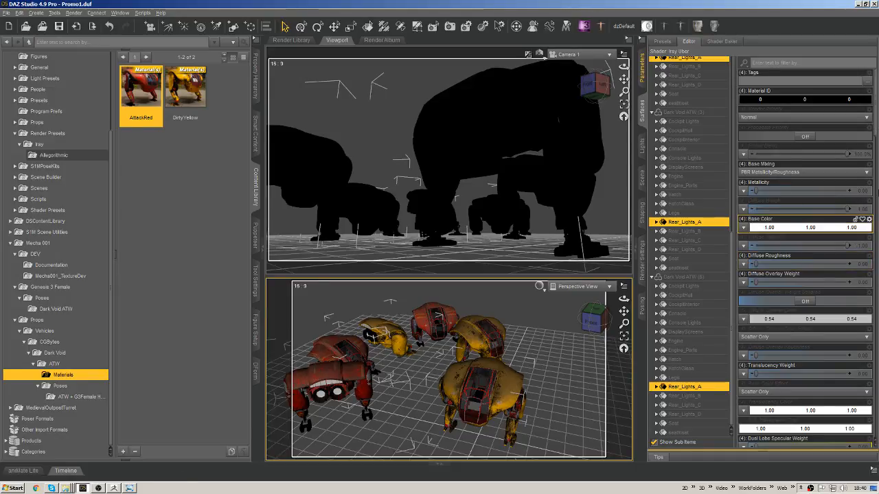
drag(875, 119, 851, 332)
scroll(851, 331, down, 10)
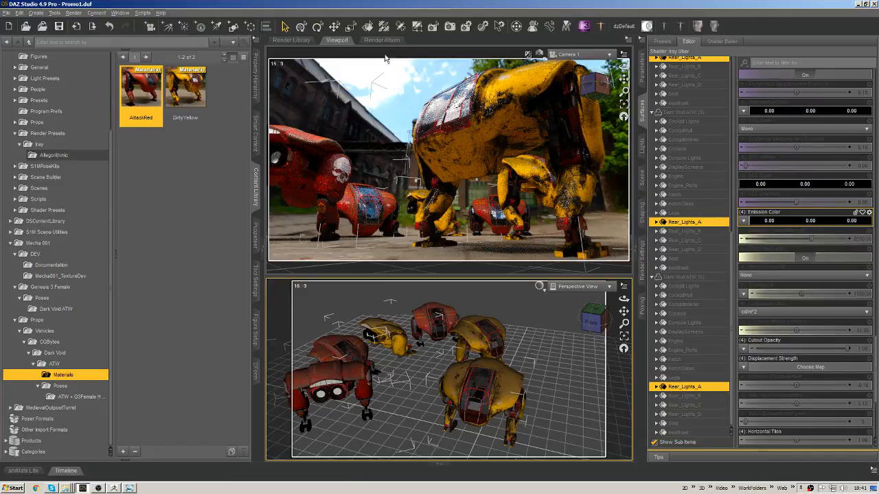
- Select the front red mecha, Dark Void ATW (2), in the Perspective View and show its transform parameters
click(321, 385)
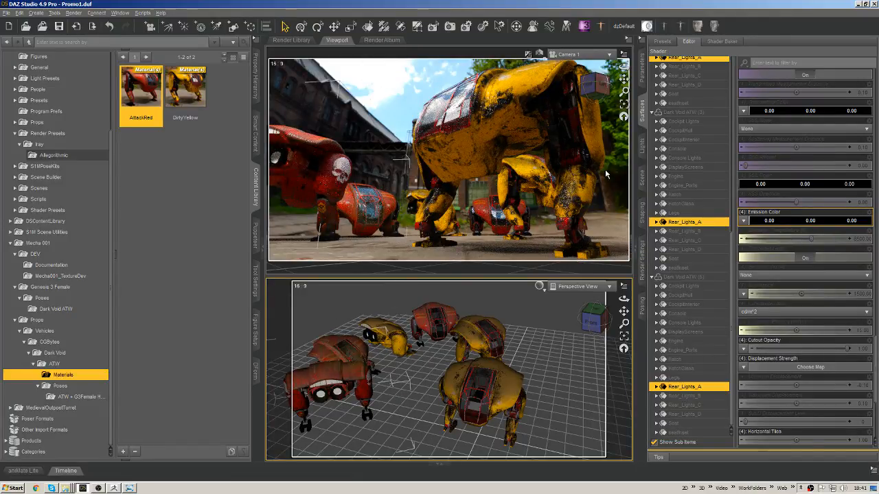
click(348, 349)
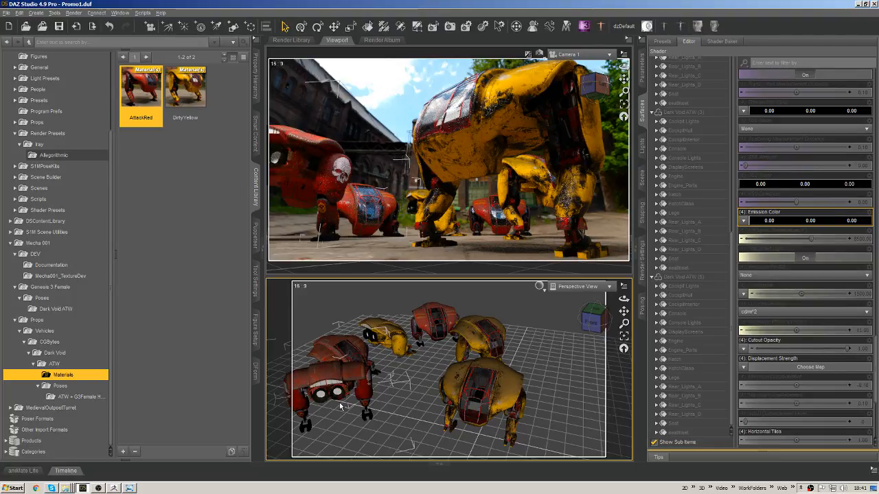
click(642, 77)
click(356, 349)
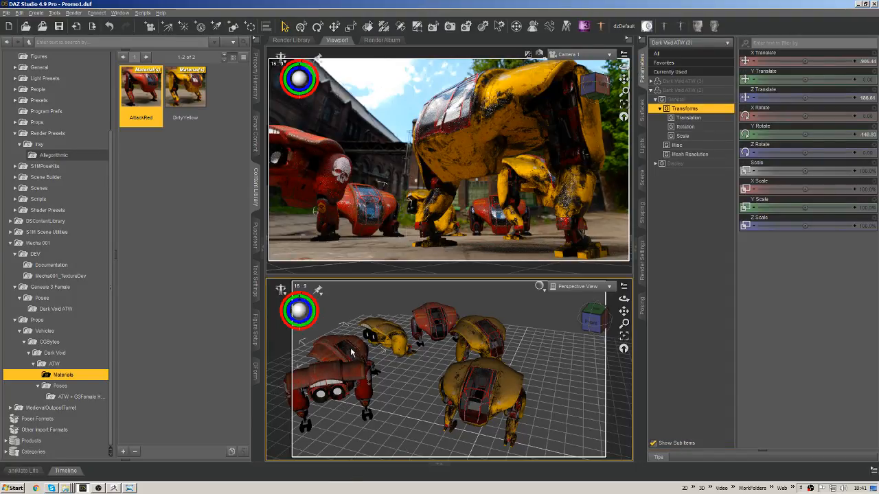
click(319, 388)
click(323, 371)
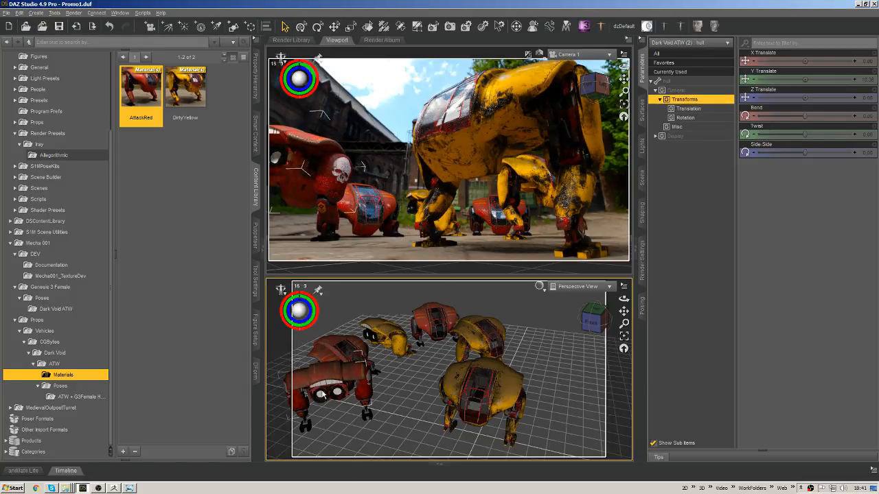
- Use the Surface Selection tool to pick the front red mecha's CockpitHull and locate it in the surface list
click(369, 31)
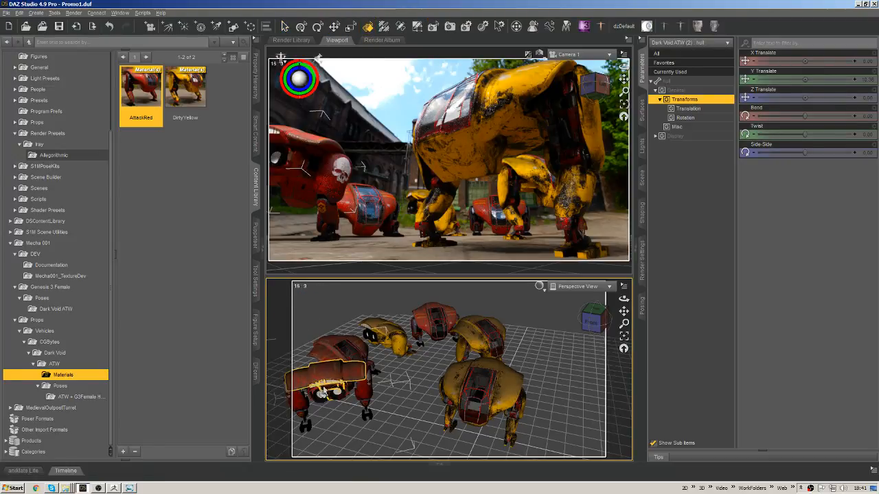
click(323, 392)
click(645, 123)
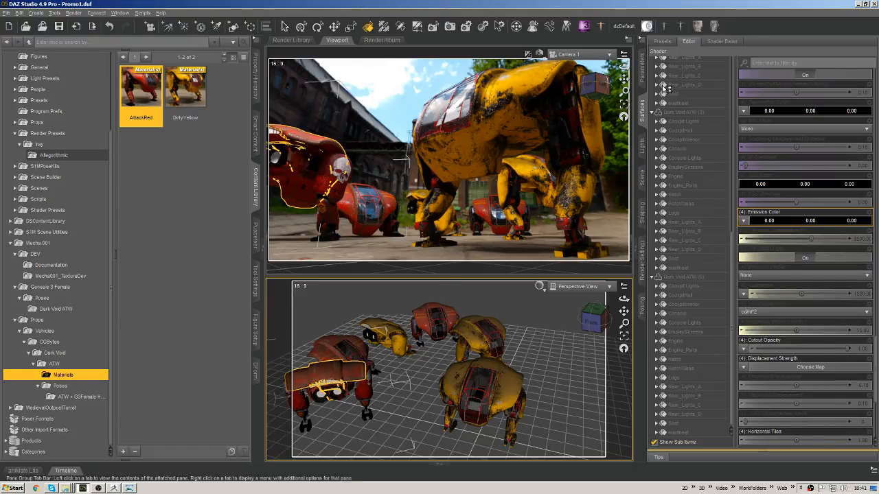
right_click(641, 40)
click(715, 73)
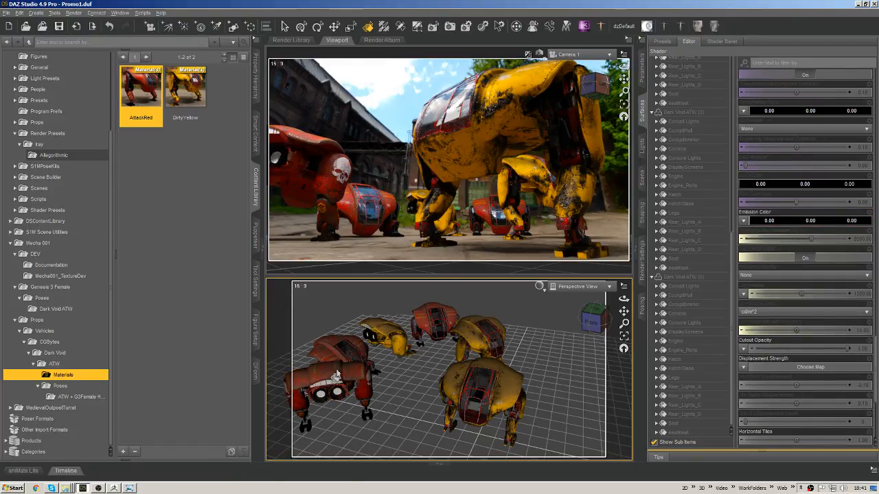
drag(732, 249, 733, 66)
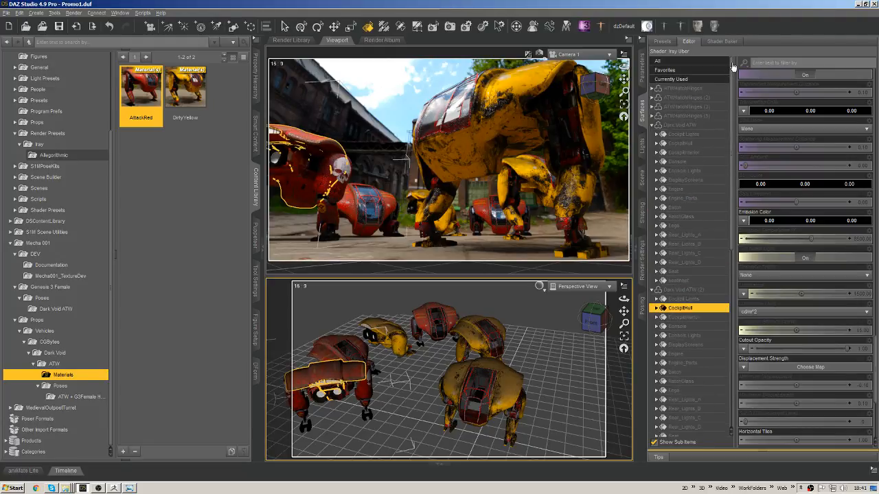
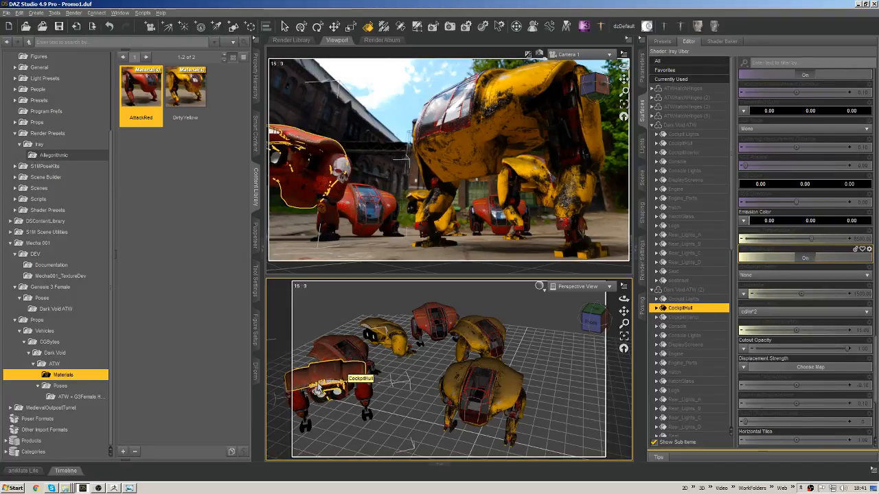
- Pick the Engine surface of Dark Void ATW (2) on the model and copy its material settings
click(322, 390)
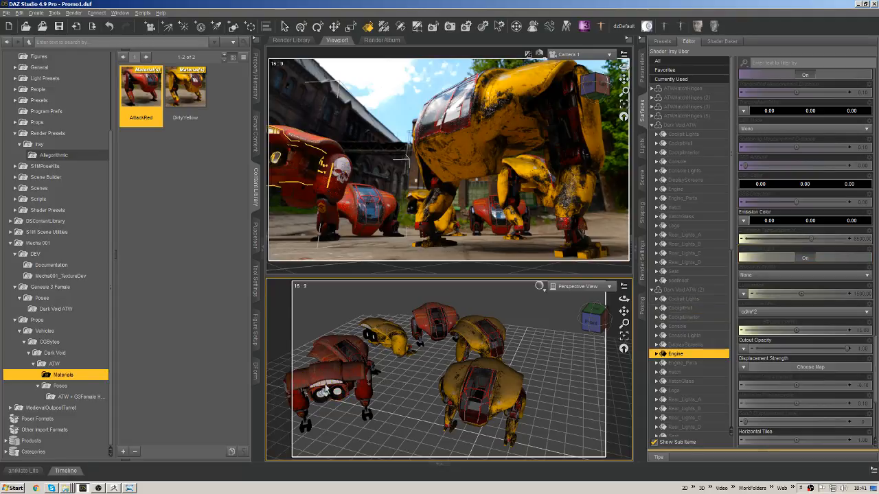
click(323, 389)
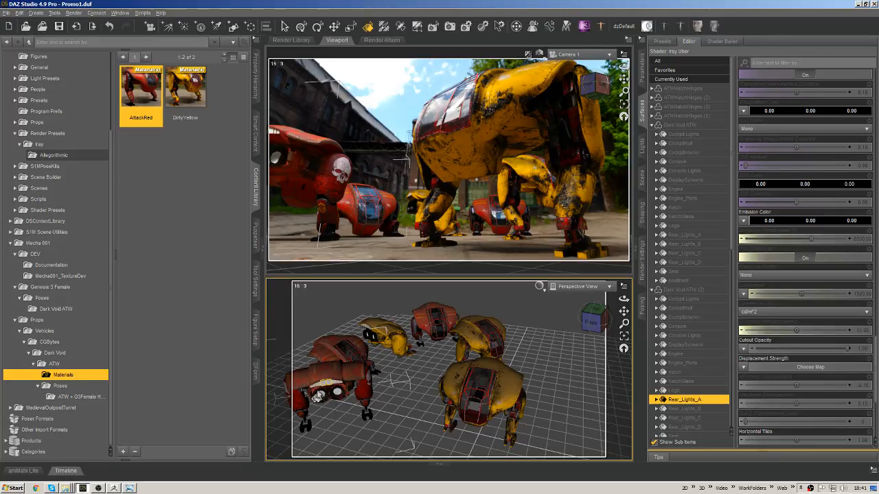
click(317, 397)
right_click(678, 354)
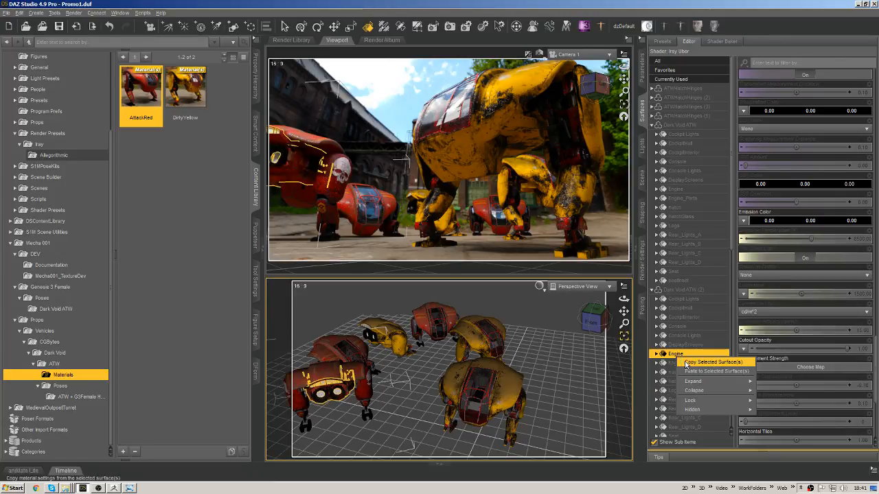
click(690, 362)
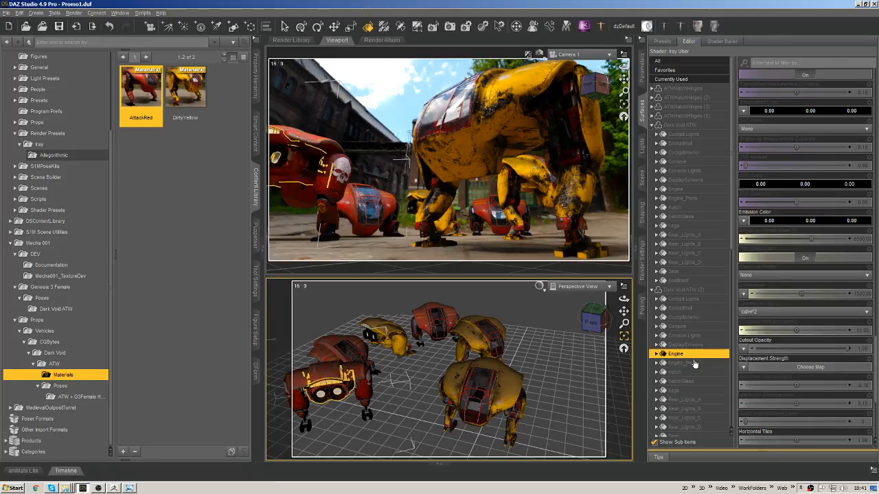
- Paste the copied Engine material onto the Rear_Lights_A surface of Dark Void ATW (2)
click(324, 396)
right_click(690, 400)
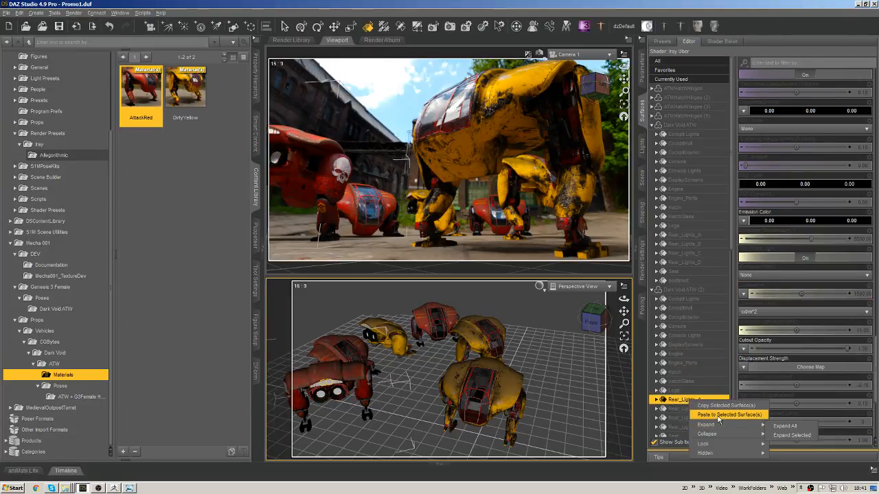
click(719, 415)
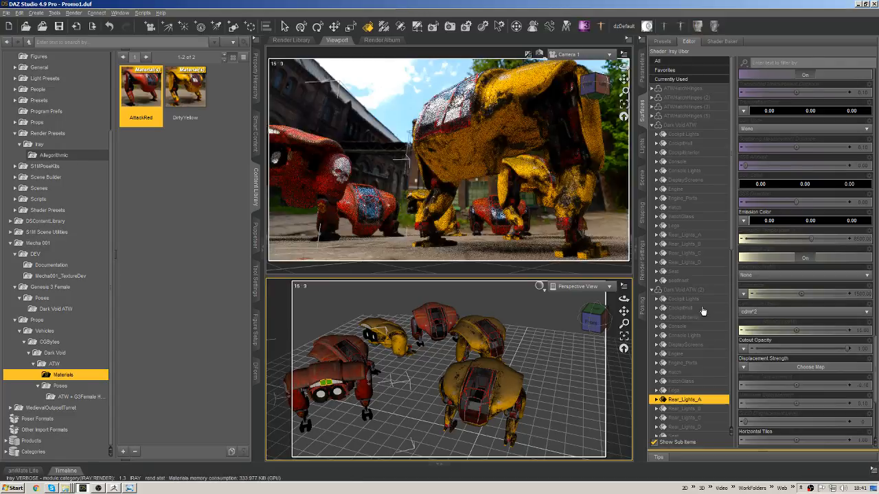
- Select the Rear_Lights_A through Rear_Lights_D surfaces of Dark Void ATW (2) and paste the Engine material onto all four
drag(733, 241, 731, 292)
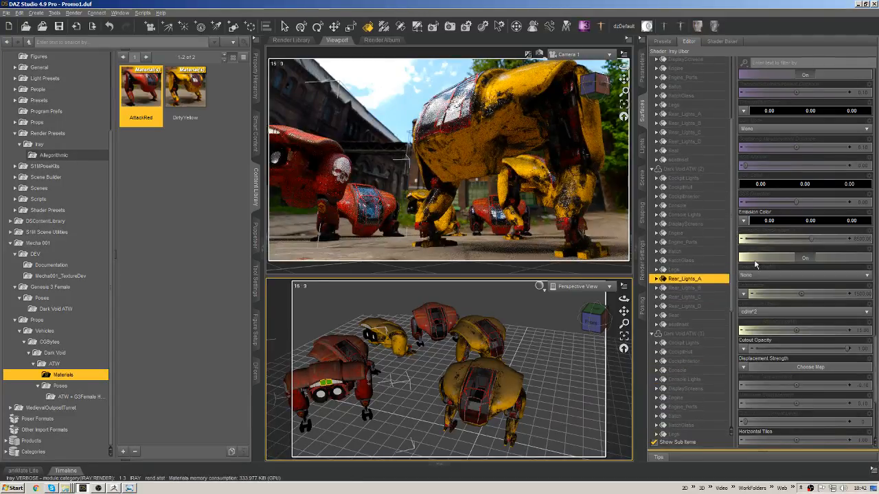
shift+click(696, 306)
click(694, 280)
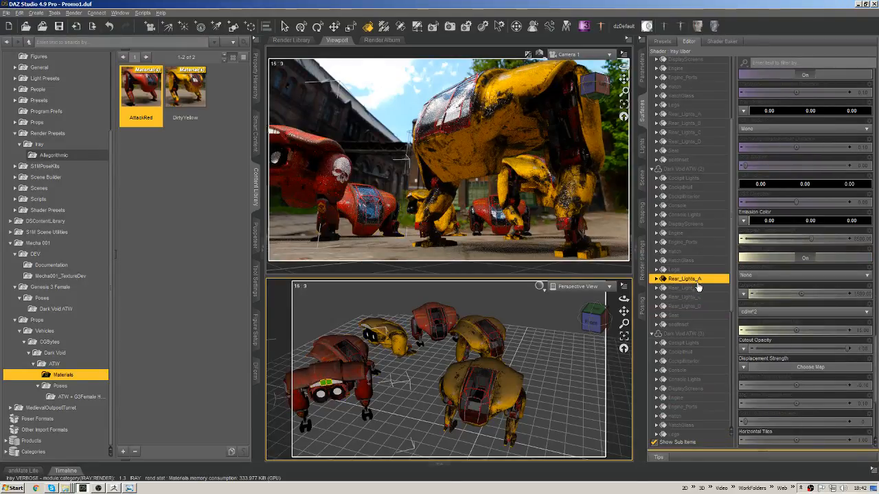
shift+click(696, 306)
right_click(690, 299)
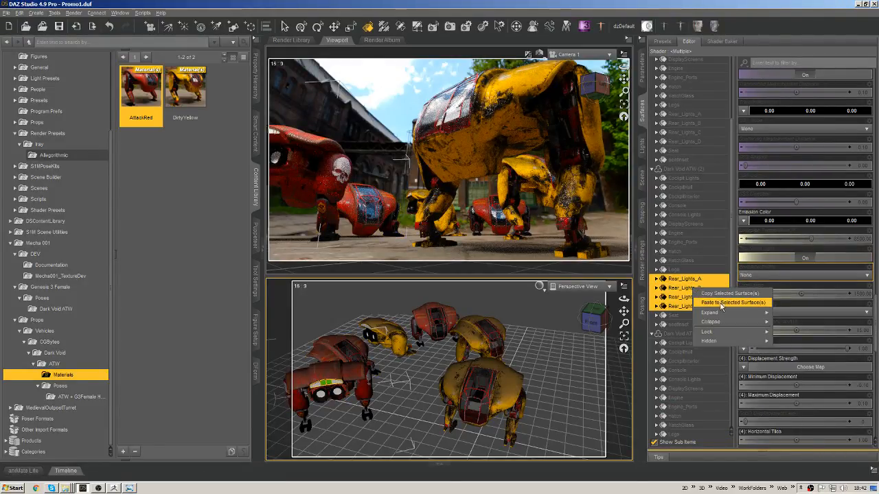
click(722, 302)
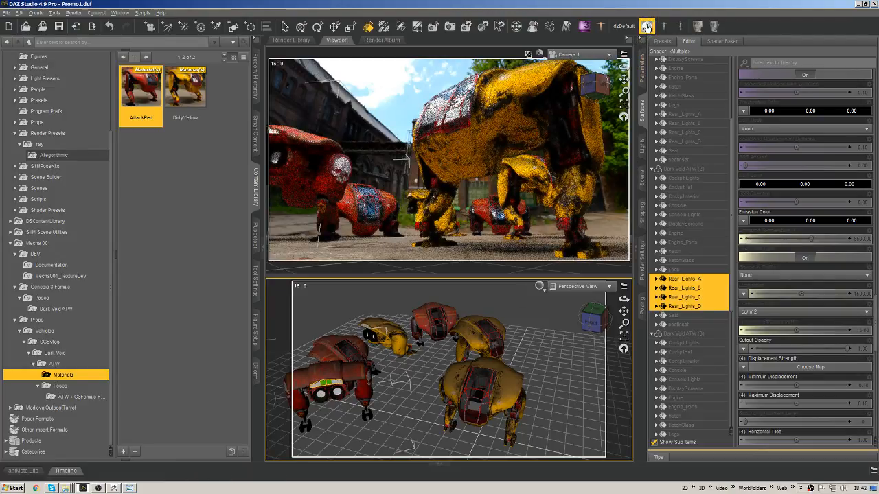
right_click(692, 290)
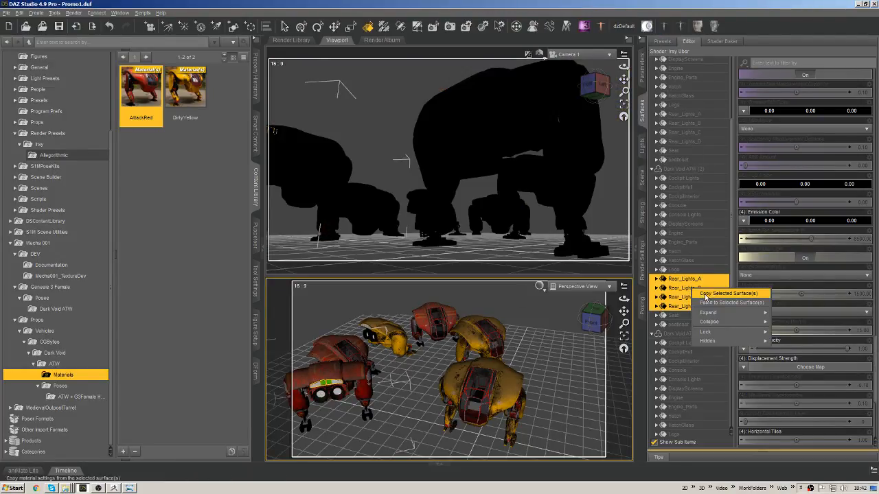
click(706, 303)
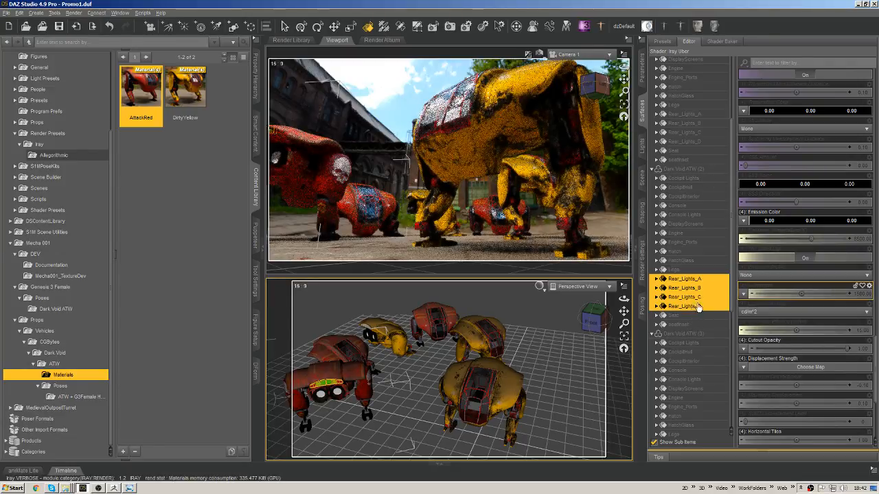
- Add the Engine_Ports surface to the selected rear lights and paste the Engine material onto all five surfaces
ctrl+click(339, 399)
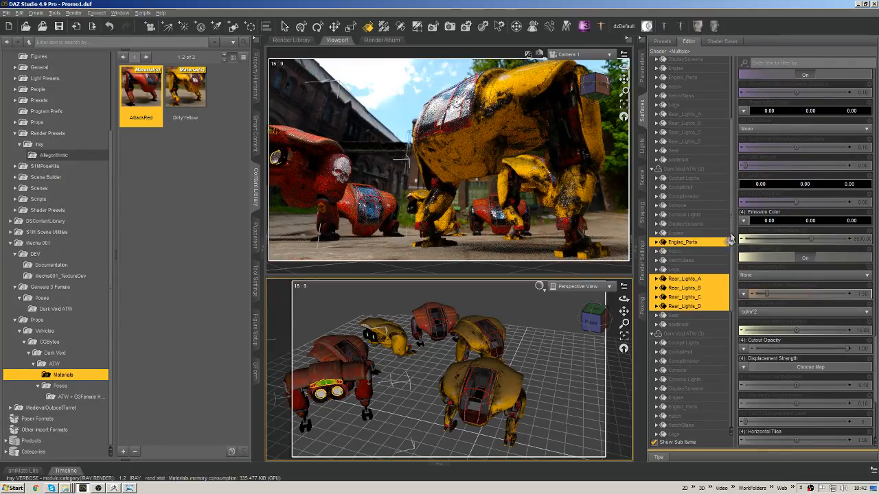
click(646, 27)
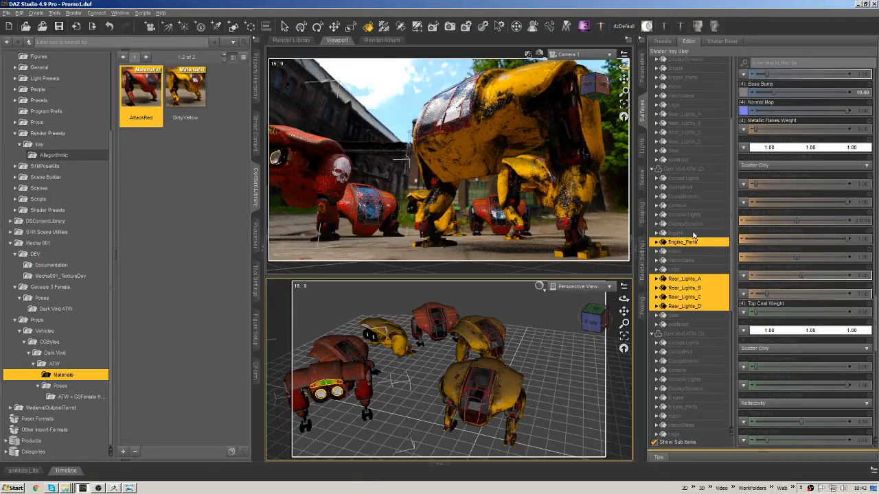
right_click(693, 245)
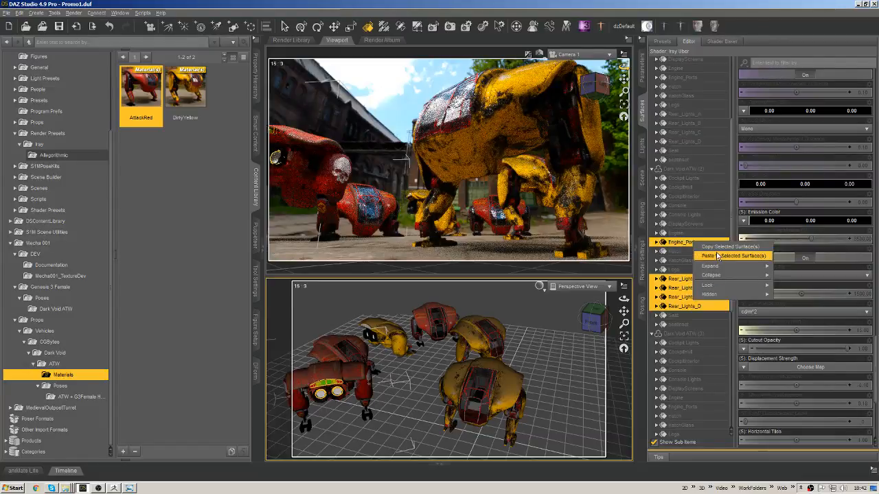
click(705, 258)
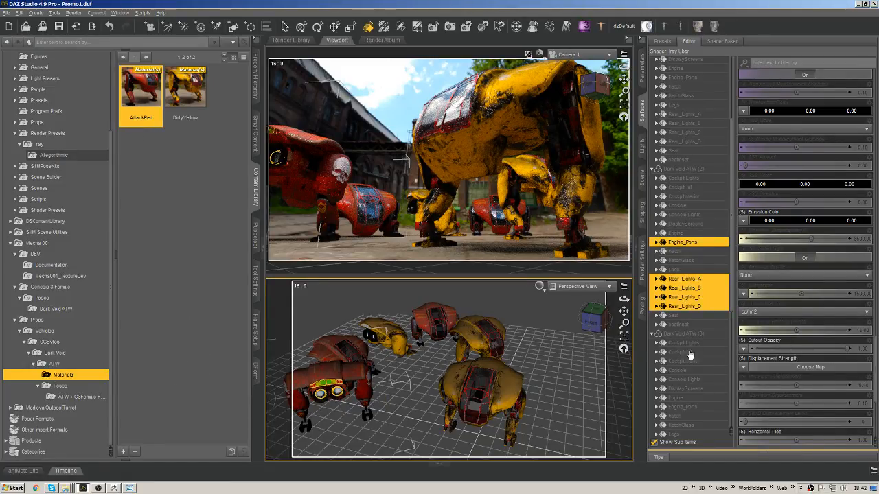
mouse_move(875, 347)
mouse_down()
mouse_move(868, 388)
mouse_move(869, 348)
mouse_up()
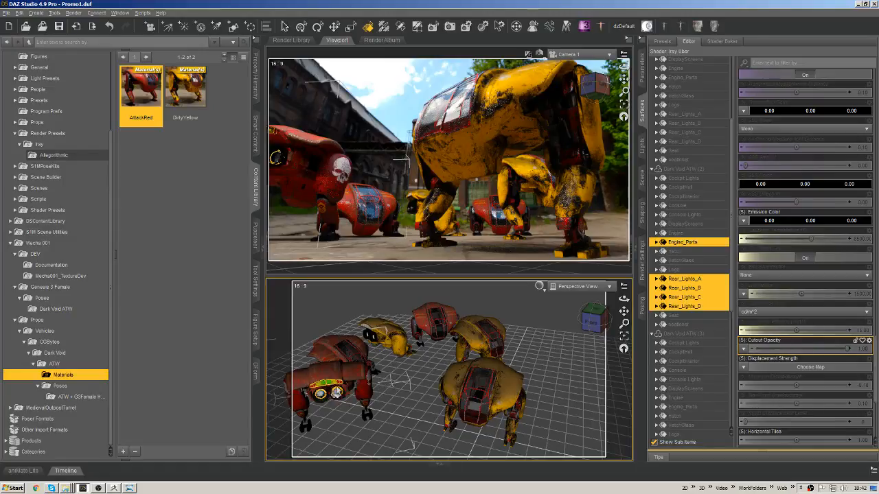
click(772, 221)
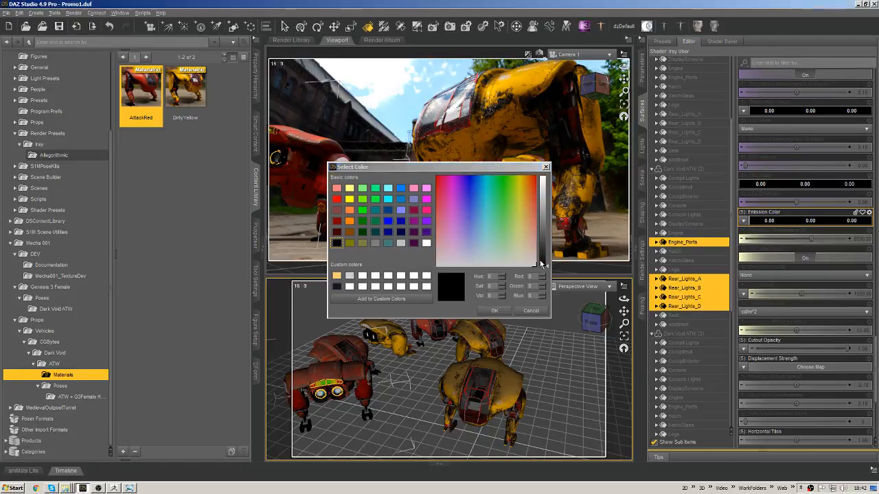
click(546, 167)
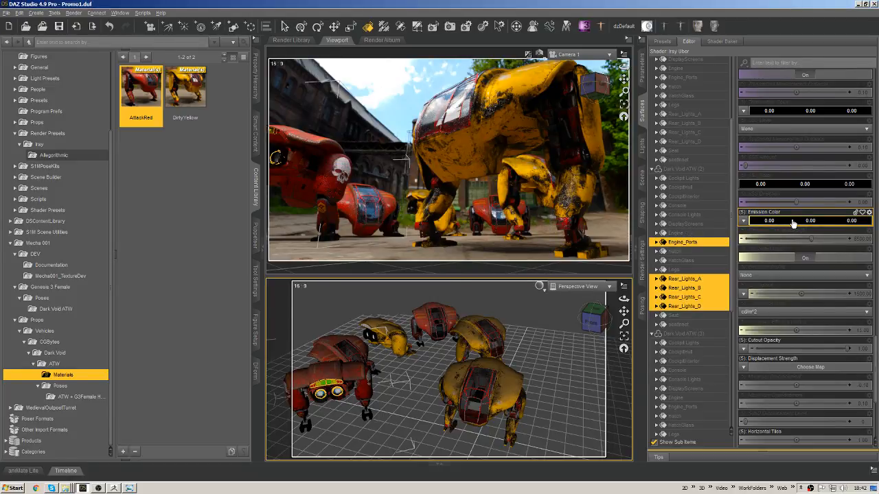
click(793, 223)
key(Escape)
- Set the emission color of only the Rear_Lights_A surface on Dark Void ATW (2) to white
click(700, 281)
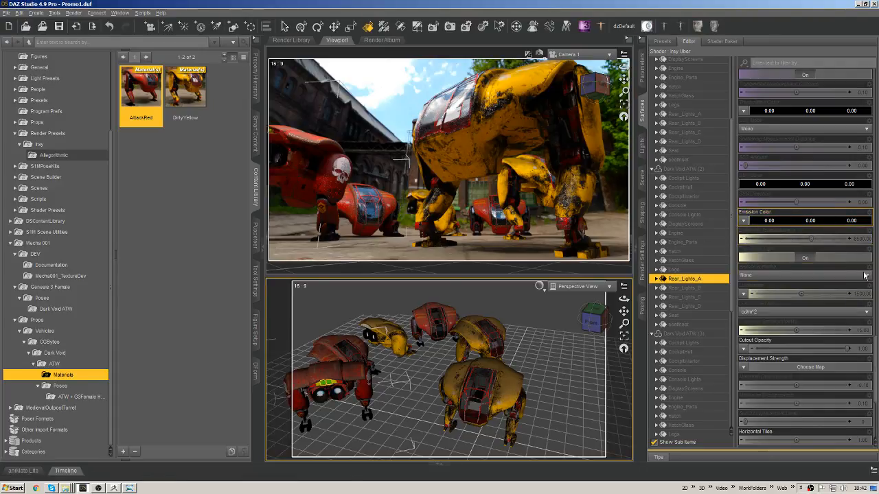
click(794, 223)
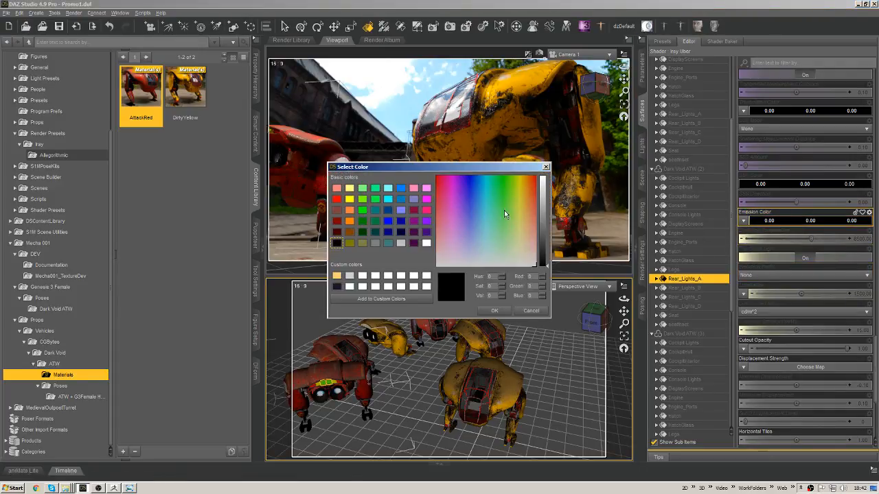
drag(549, 218, 546, 169)
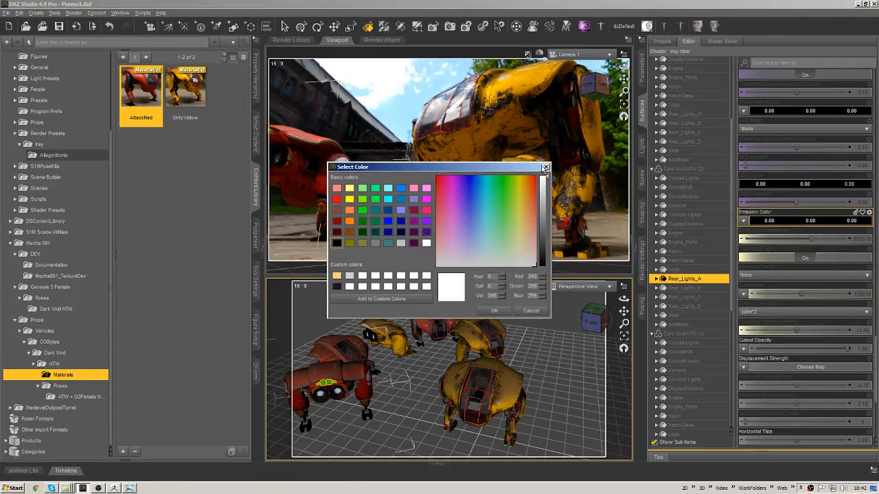
click(494, 311)
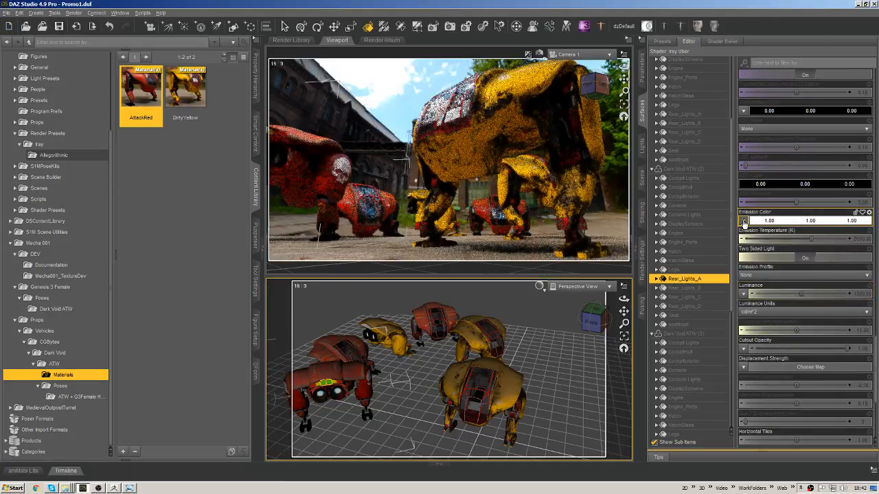
click(743, 222)
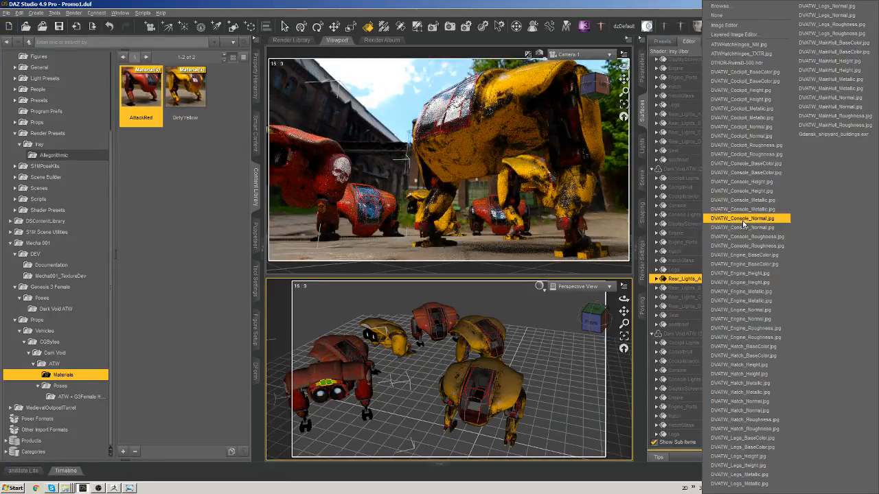
click(692, 63)
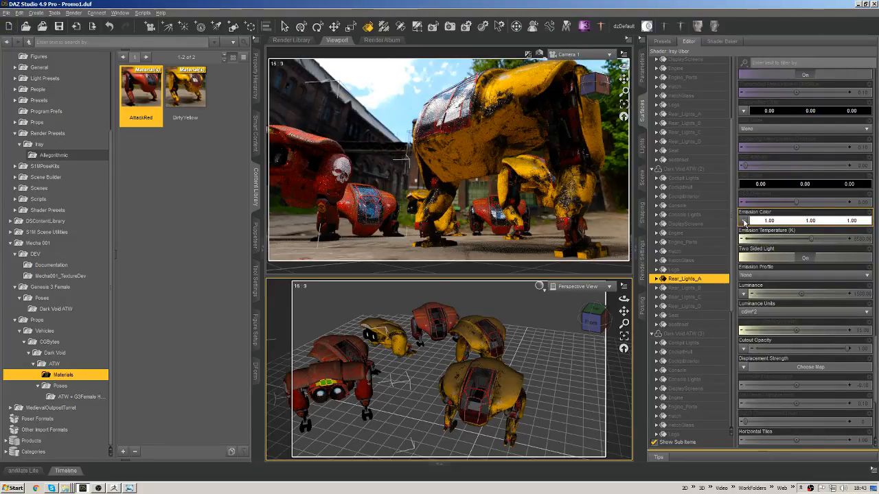
click(744, 223)
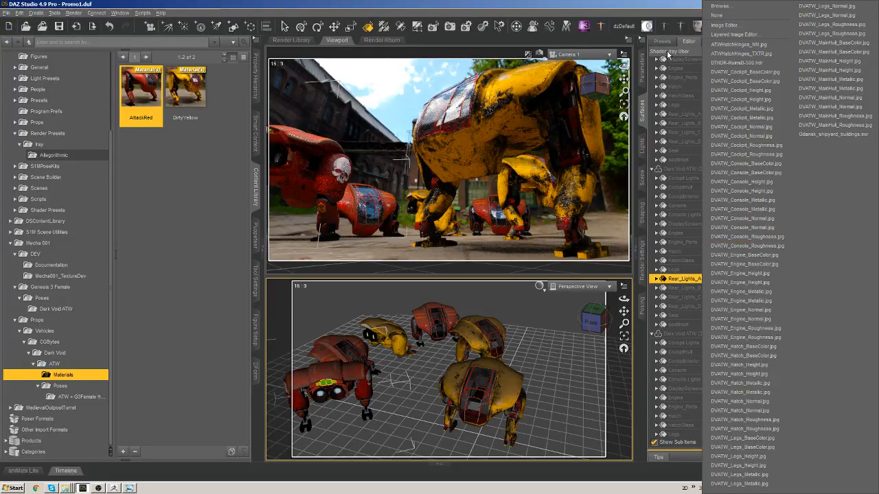
click(661, 7)
- Check which texture map drives the base color of the Rear_Lights_A surface on Dark Void ATW (2)
scroll(867, 126, up, 10)
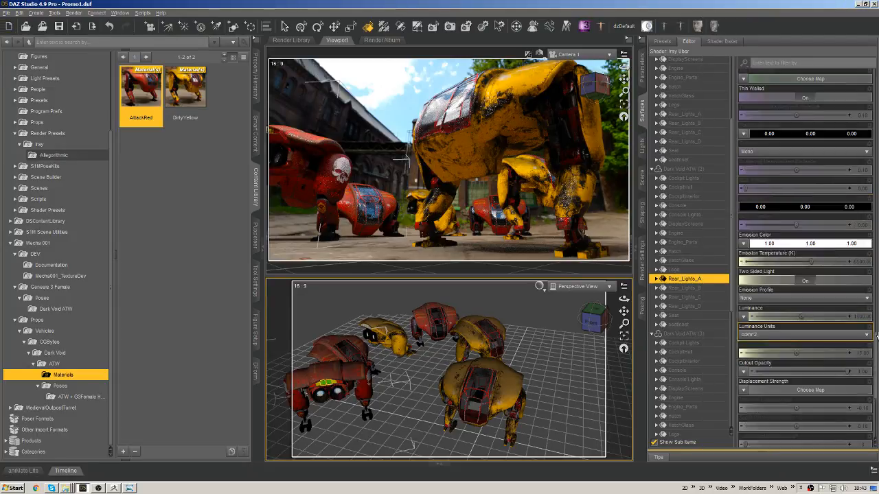
scroll(874, 81, up, 5)
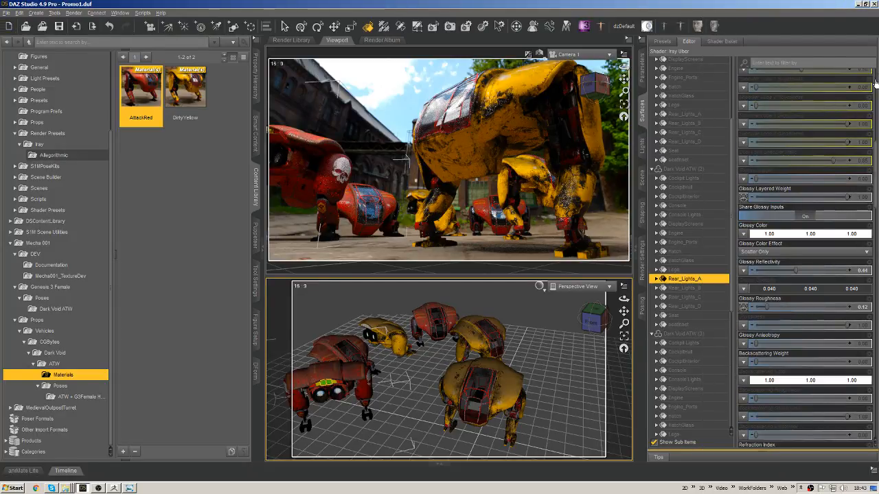
scroll(872, 324, down, 5)
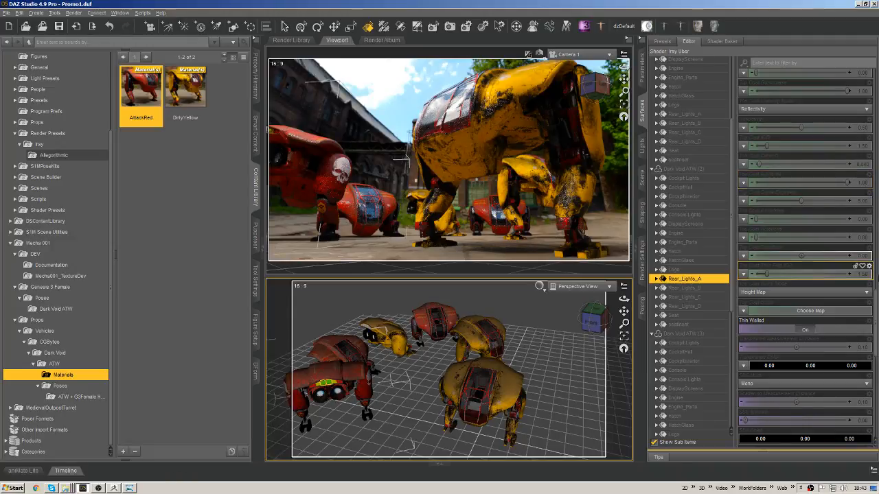
drag(876, 306, 874, 77)
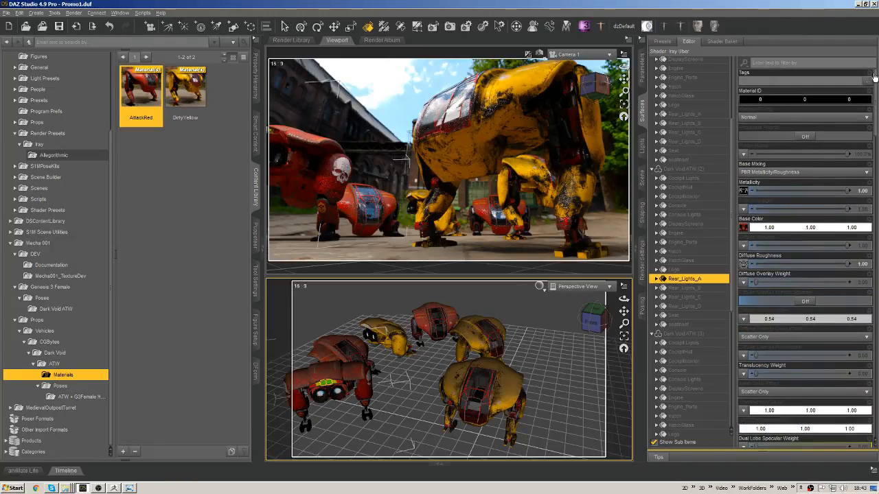
mouse_move(744, 228)
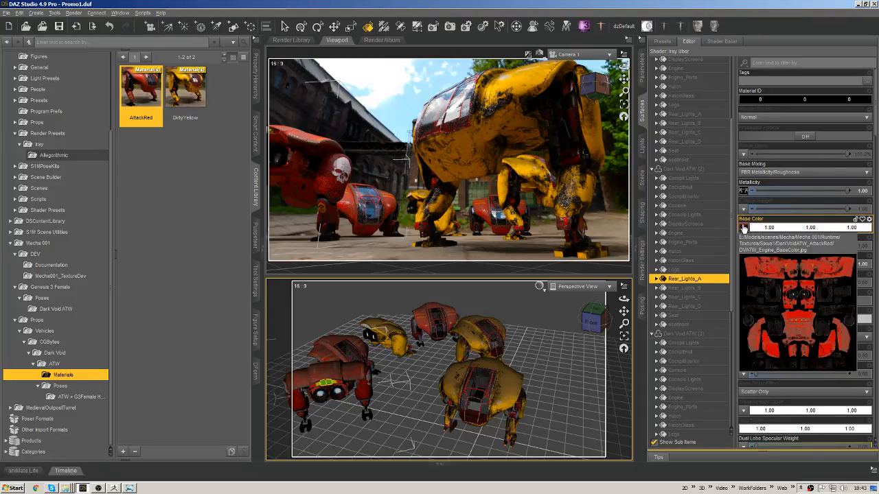
drag(875, 126, 854, 393)
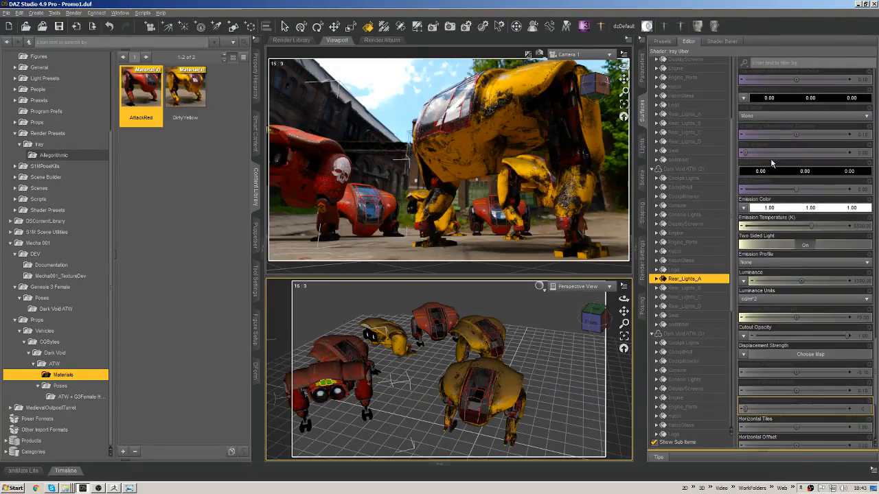
click(744, 207)
click(733, 11)
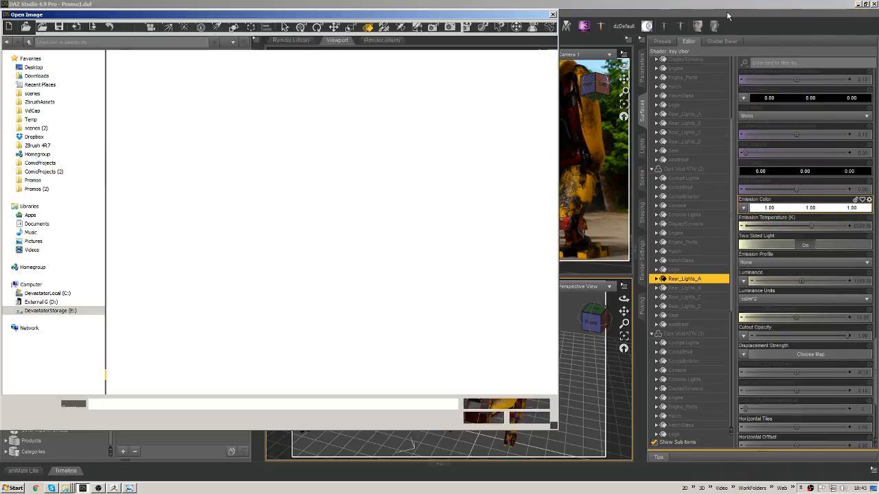
key(Escape)
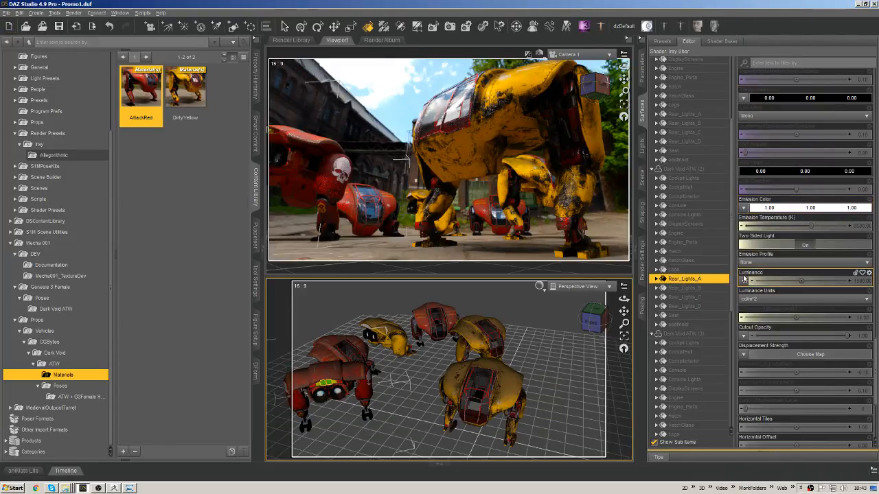
- Assign the DVATW_Engine_BaseColor.jpg map to the emission color of the Rear_Lights_A surface
click(744, 209)
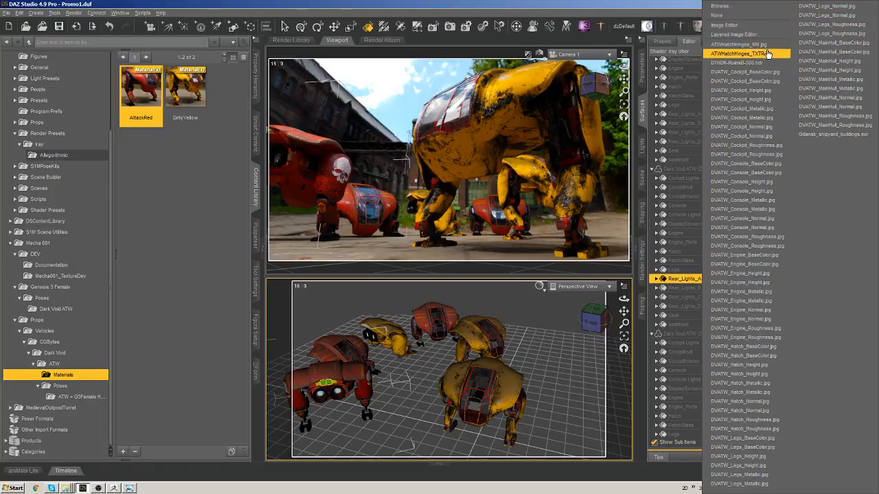
click(745, 265)
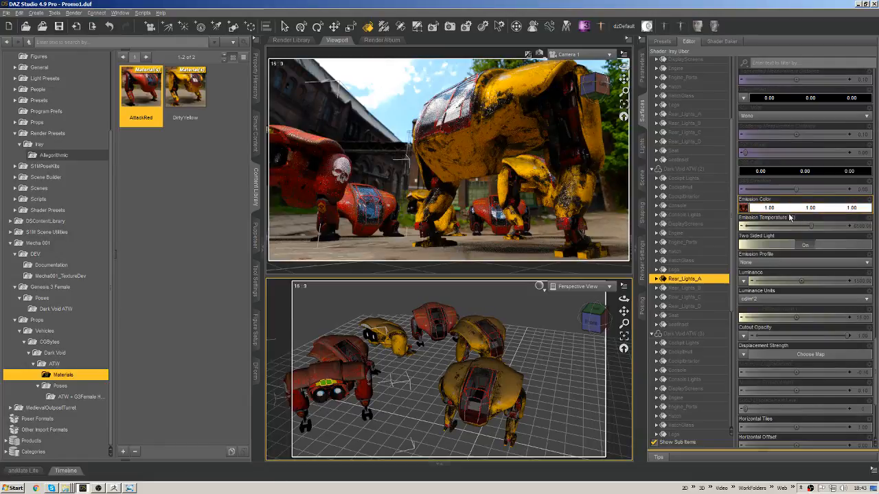
mouse_move(742, 213)
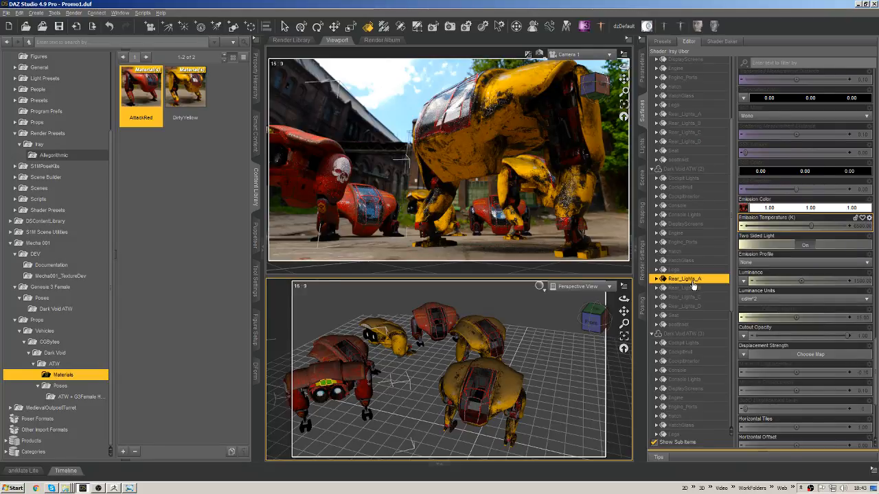
- Set the luminance units of Rear_Lights_A to kcd/m^2 and pull Camera 1 back slightly to bring the red mecha's rear lights into frame
click(780, 299)
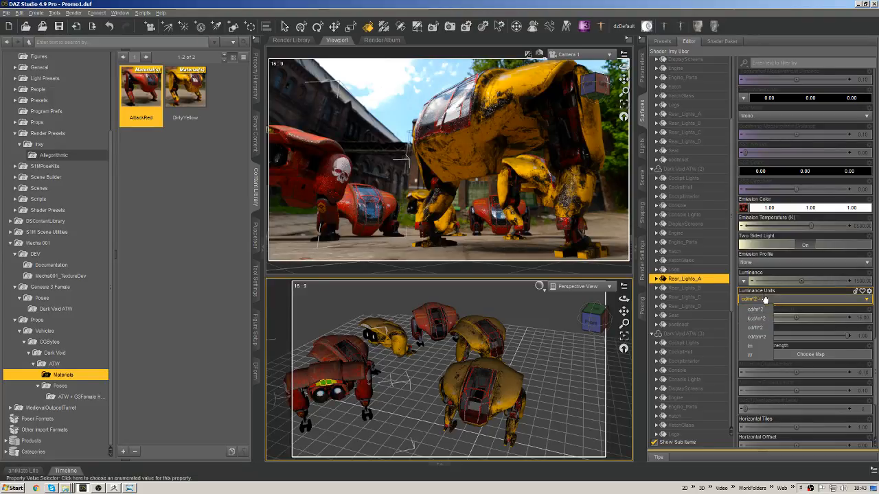
click(758, 319)
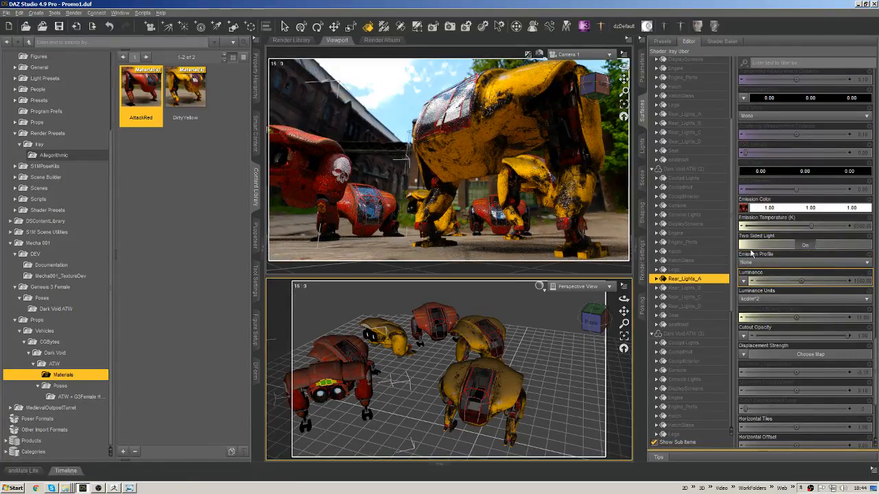
drag(624, 92, 624, 94)
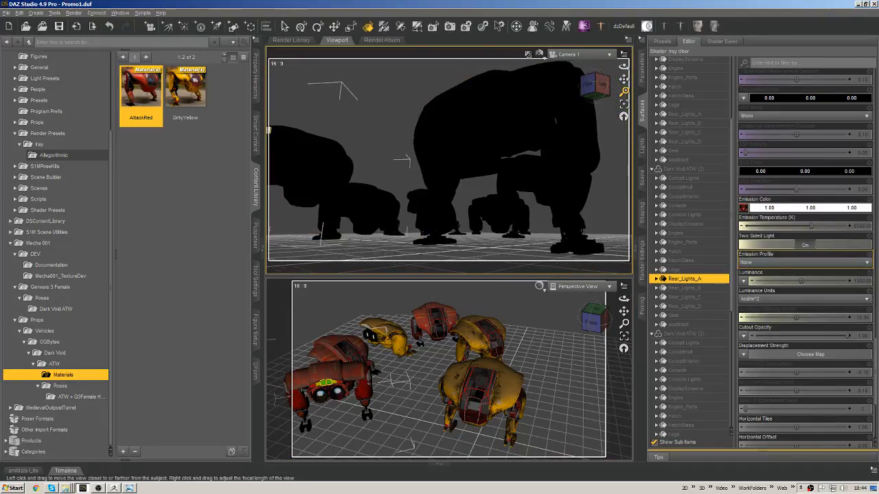
scroll(557, 186, down, 1)
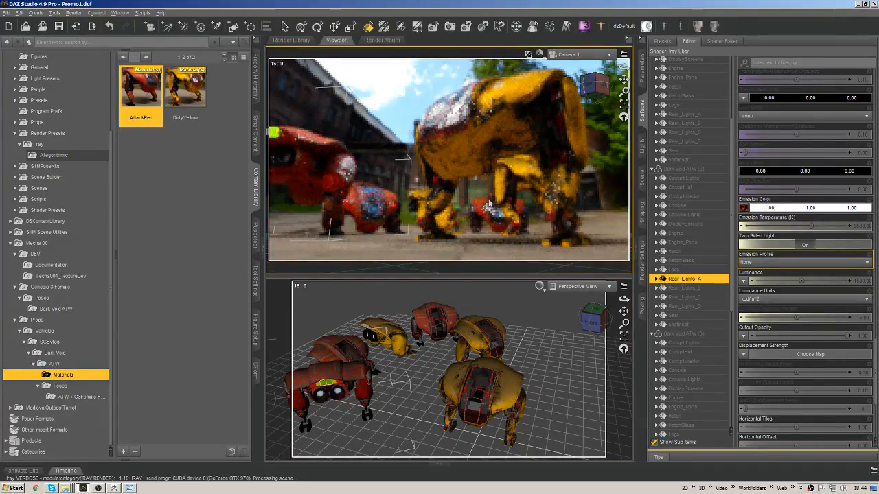
- Paste the copied Rear_Lights_A material onto the Rear_Lights_B, Rear_Lights_C and Rear_Lights_D surfaces of Dark Void ATW (2)
click(696, 287)
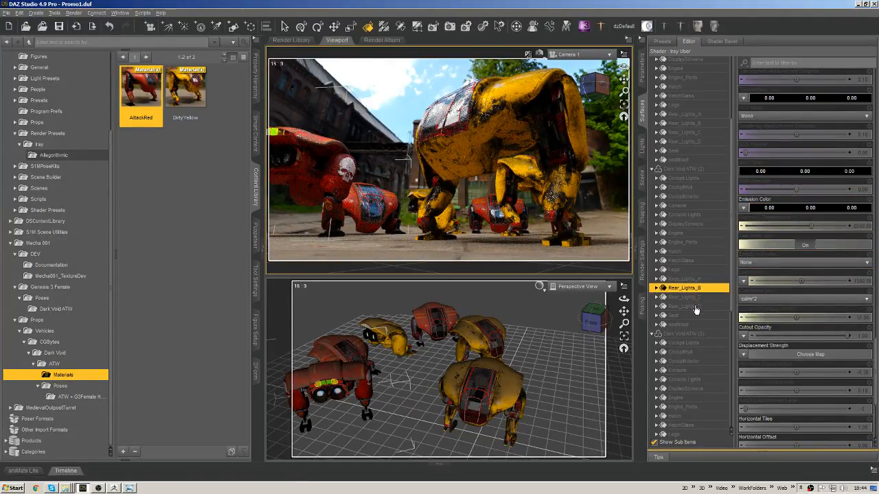
shift+click(696, 306)
right_click(689, 291)
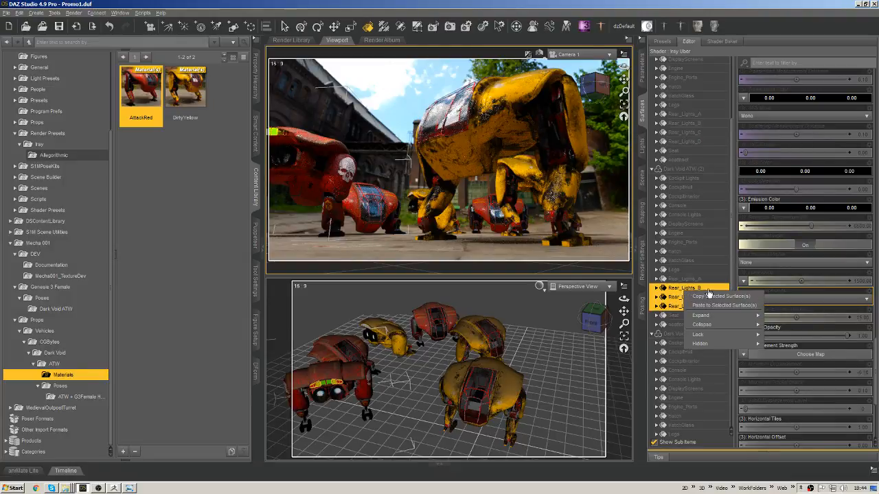
click(712, 305)
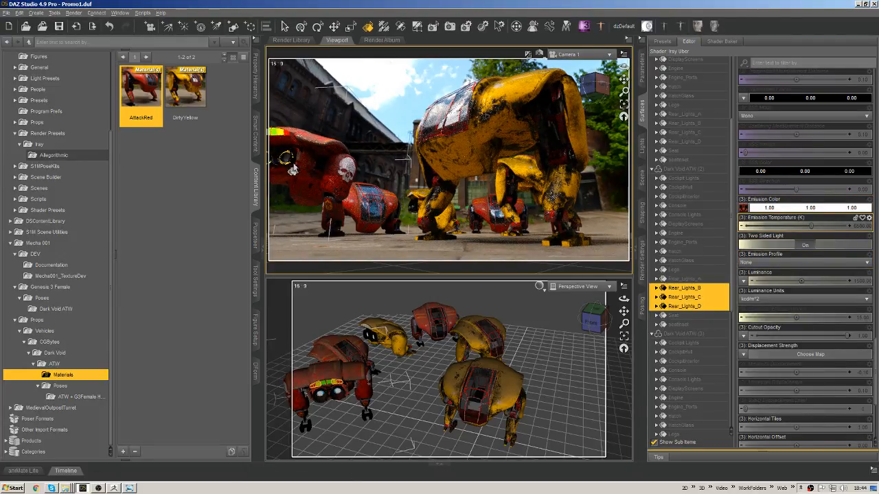
- Paste the copied Rear_Lights_A material onto only the Engine_Ports surface of Dark Void ATW (2)
click(690, 241)
ctrl+click(699, 232)
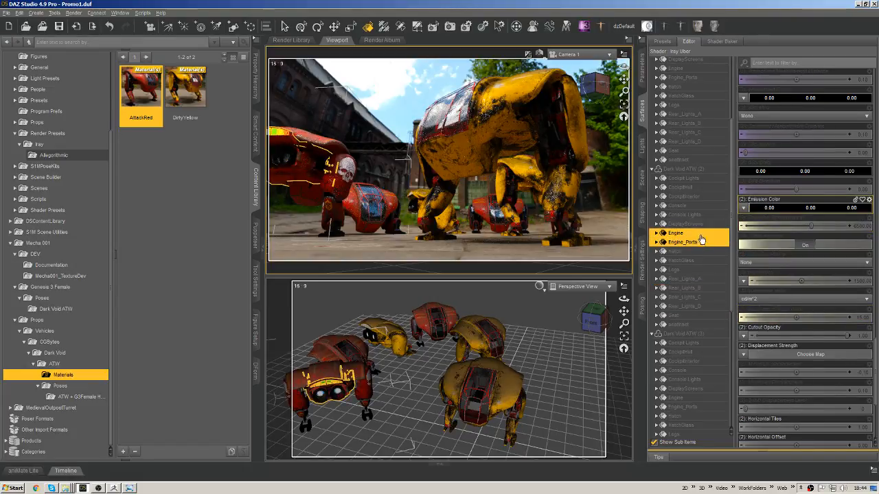
click(698, 243)
right_click(698, 245)
click(716, 258)
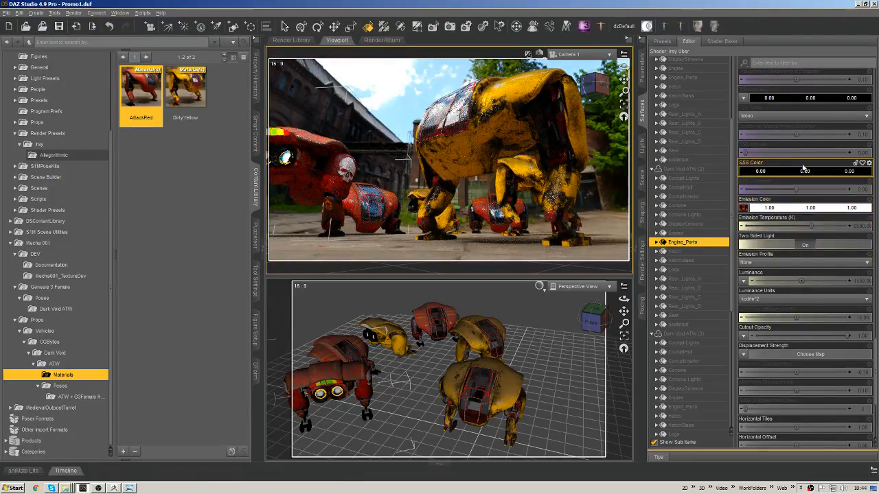
- Activate the Node Selection tool and select the red mecha with the glowing rear lights in the Perspective View
click(284, 26)
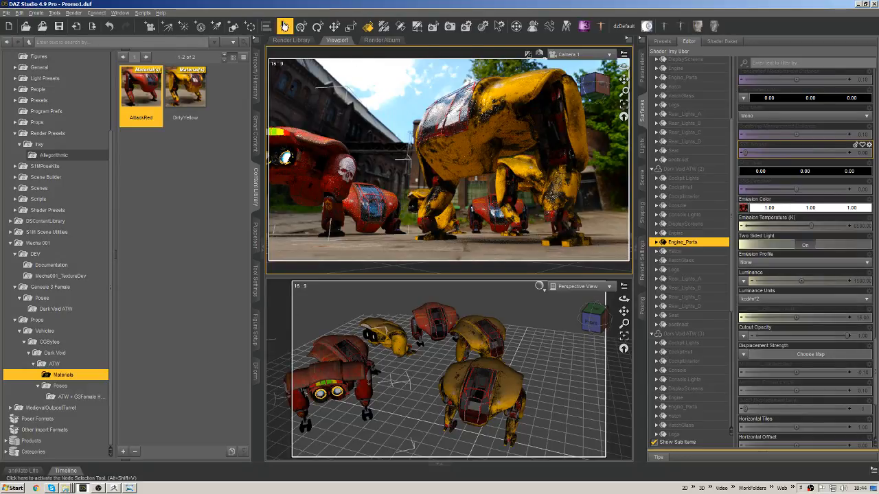
click(321, 378)
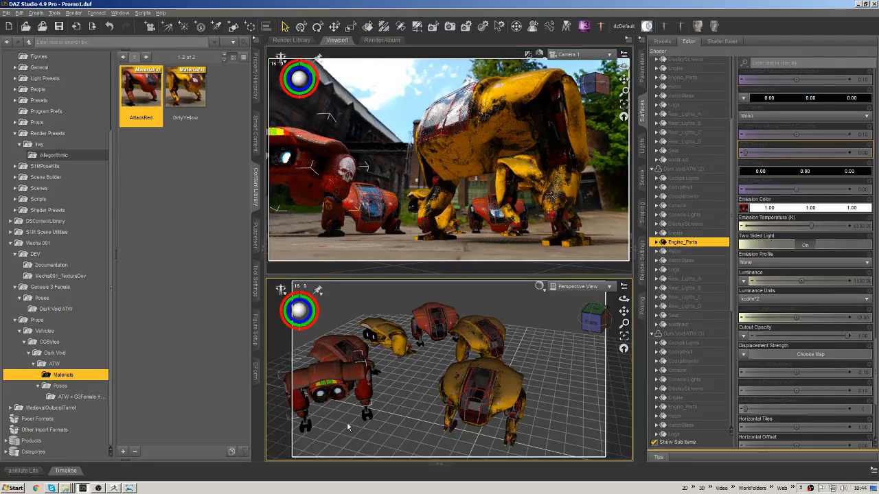
click(322, 379)
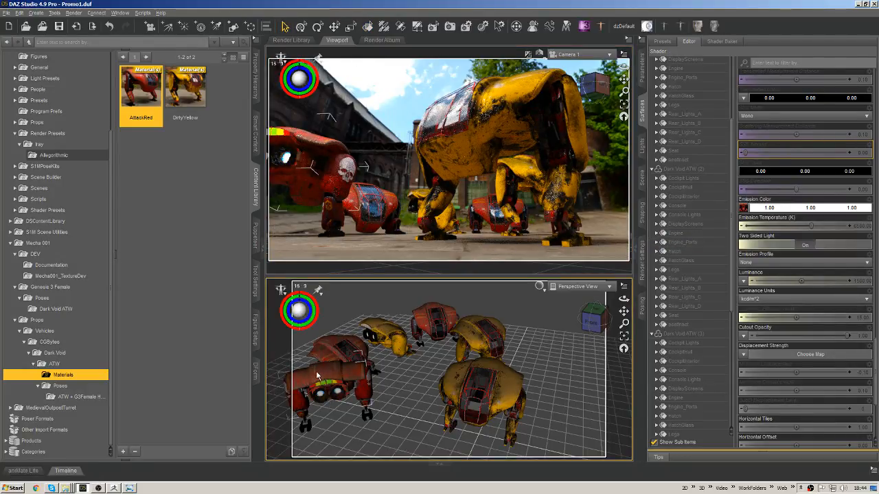
click(122, 451)
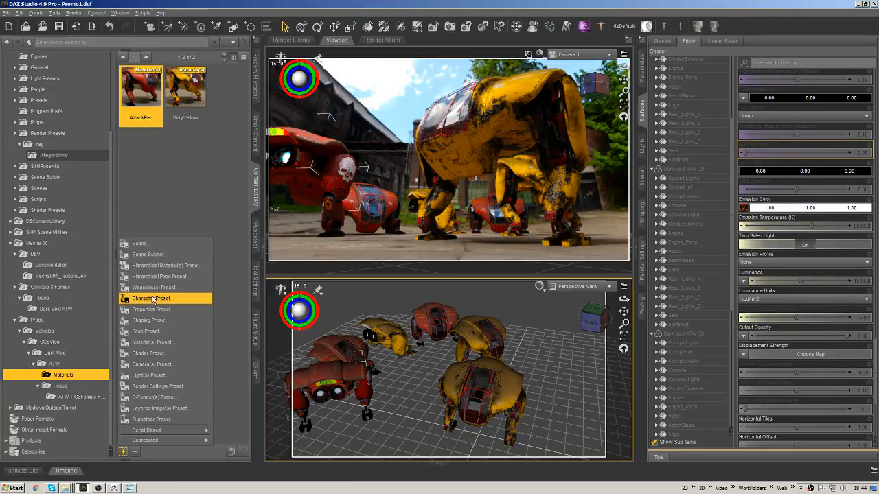
- Open the Materials preset folder in Windows Explorer and rename the thumbnail AttackRed.duf.png as AttackRed.png
click(198, 191)
right_click(199, 191)
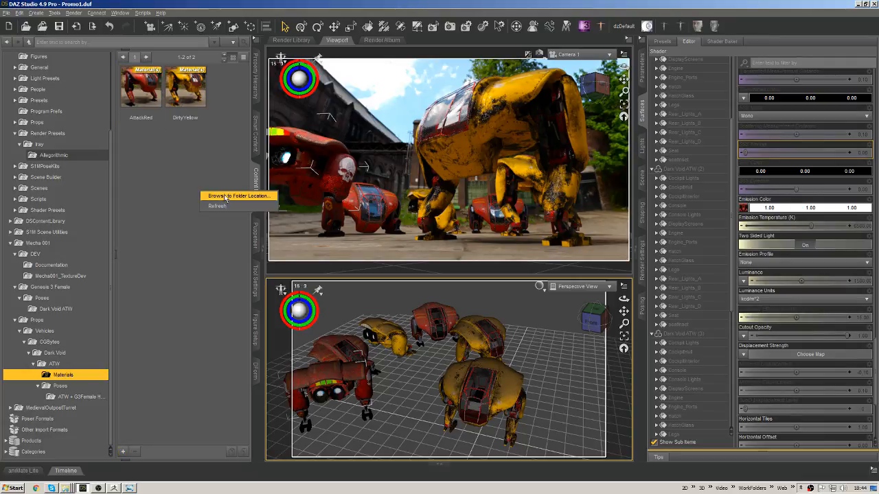
click(224, 196)
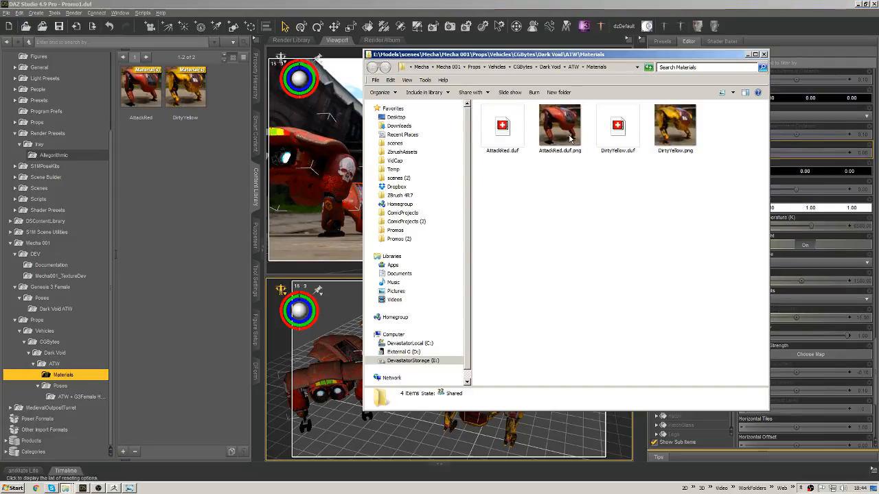
click(566, 160)
click(560, 150)
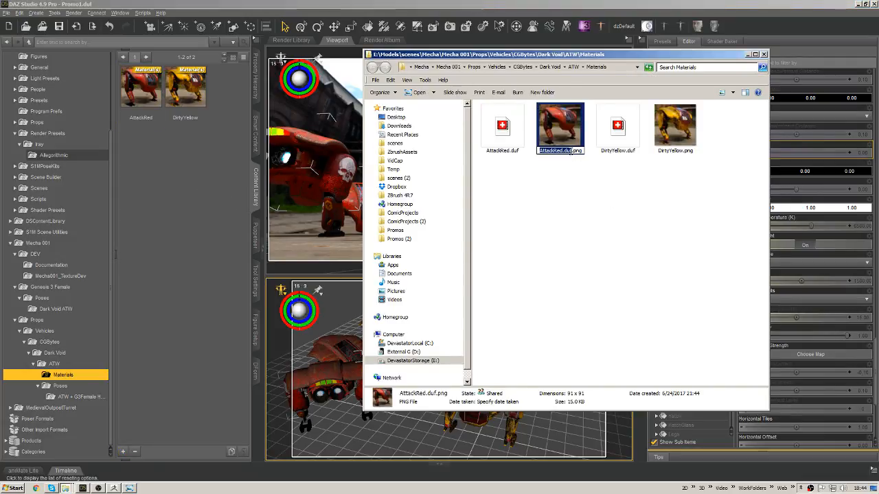
key(BackSpace)
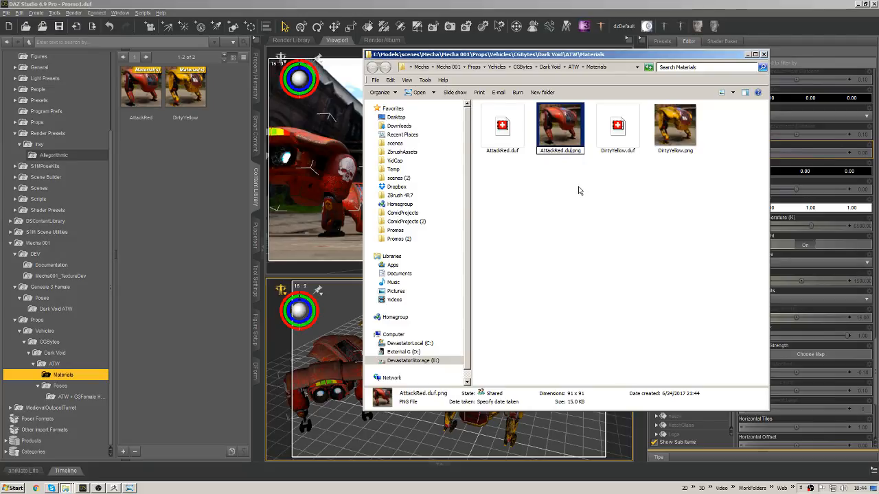
click(610, 199)
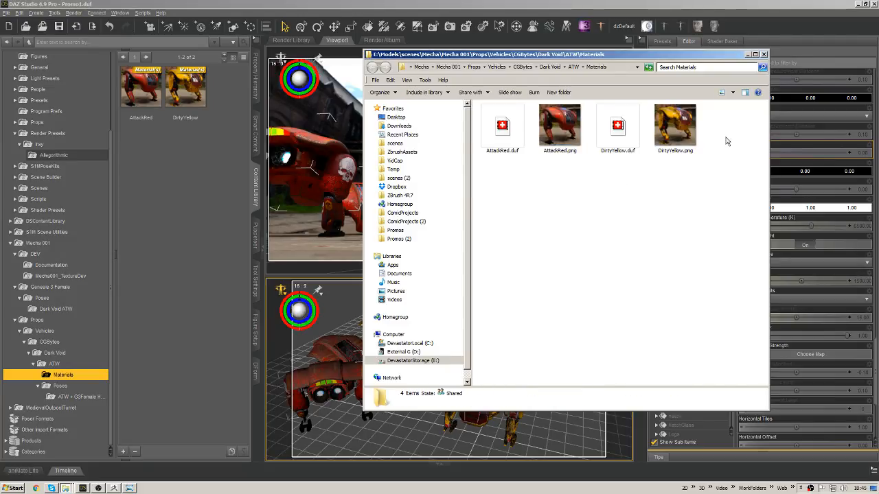
click(674, 159)
click(556, 234)
click(763, 54)
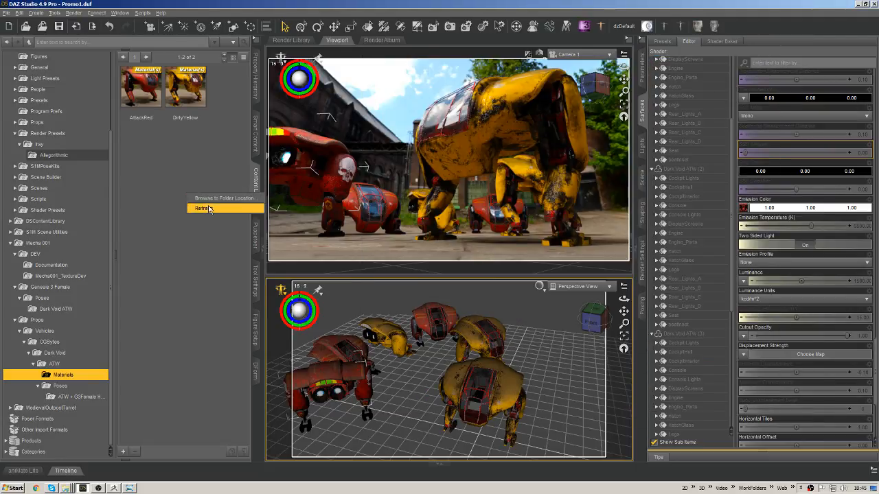
- Save the red mecha's materials as a Hierarchical Material(s) Preset over AttackRed, including the Dark Void ATW (2) node and its ATWHatchHinges child
click(125, 451)
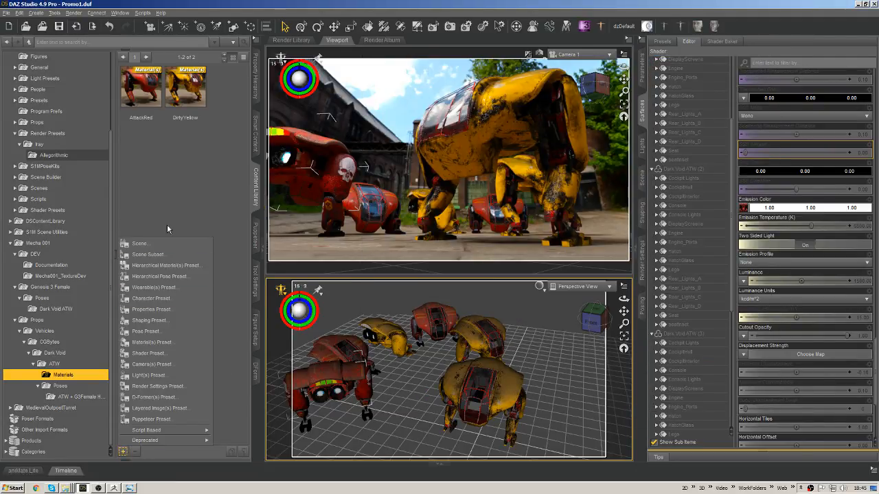
click(170, 272)
double_click(108, 94)
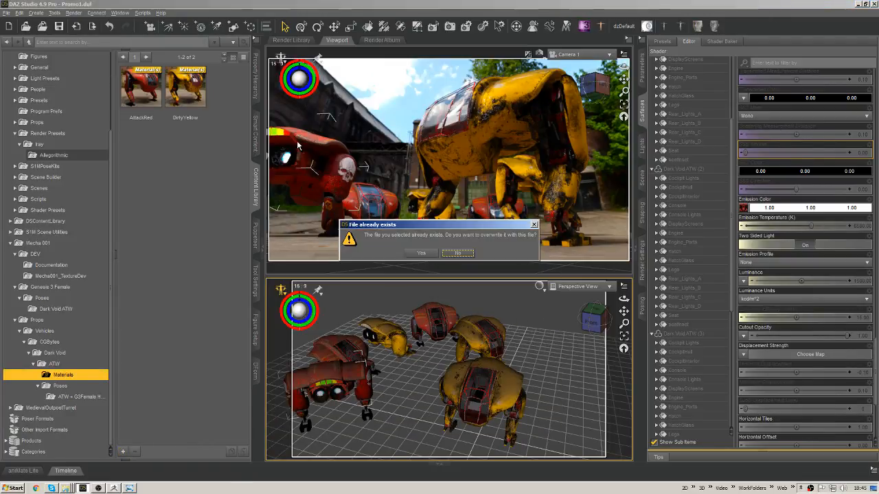
click(419, 253)
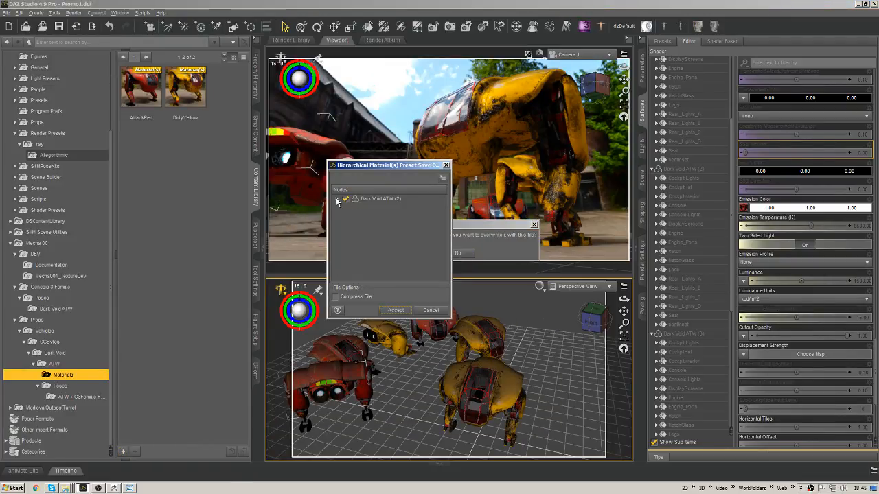
click(337, 199)
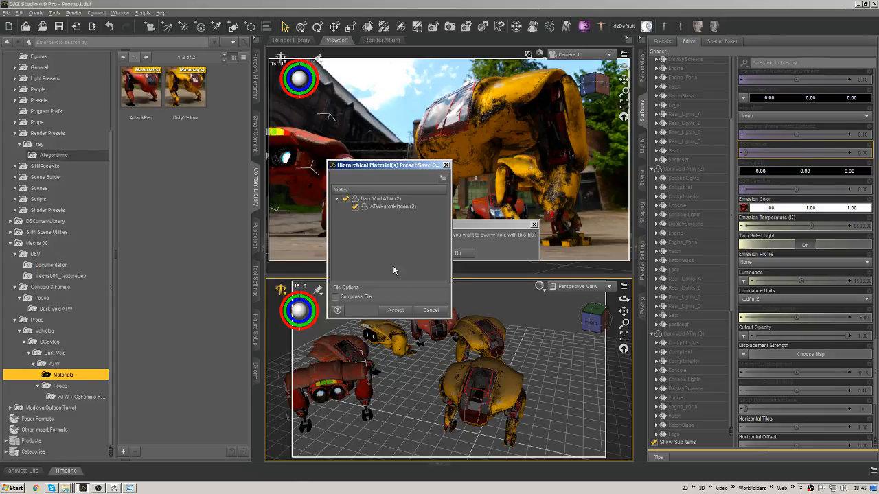
click(395, 310)
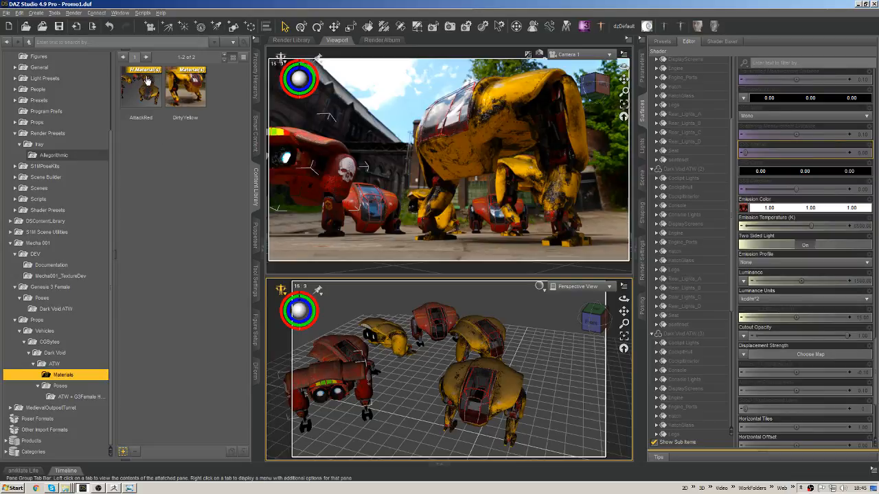
- Browse to the Materials preset folder, delete the thumbnail AttackRed.duf.png, close the folder window and refresh the Content Library
right_click(189, 203)
click(206, 205)
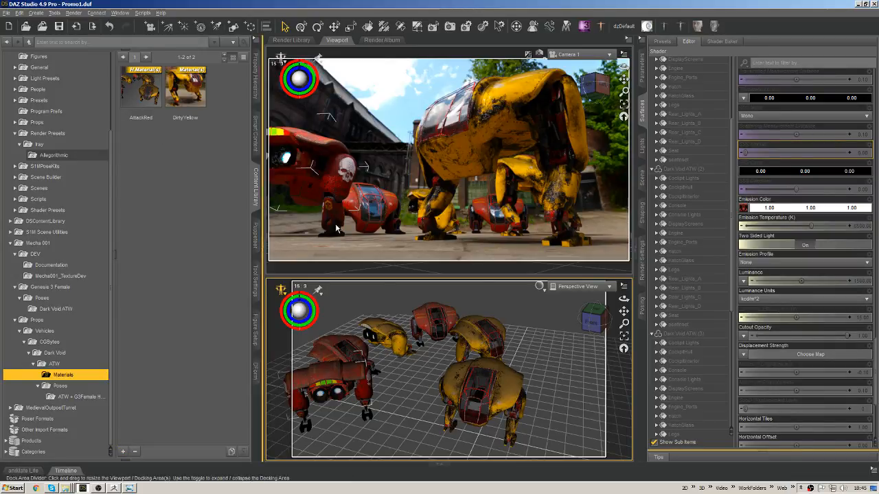
click(562, 150)
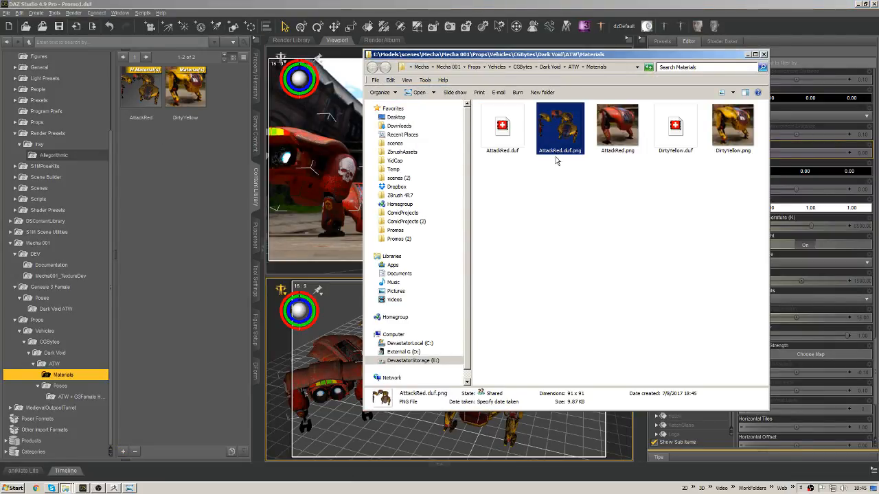
key(Delete)
key(Return)
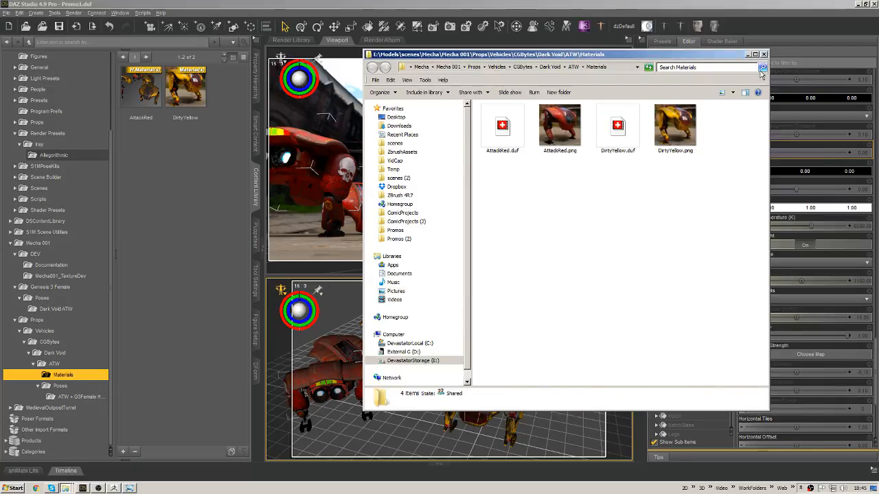
click(763, 54)
right_click(203, 173)
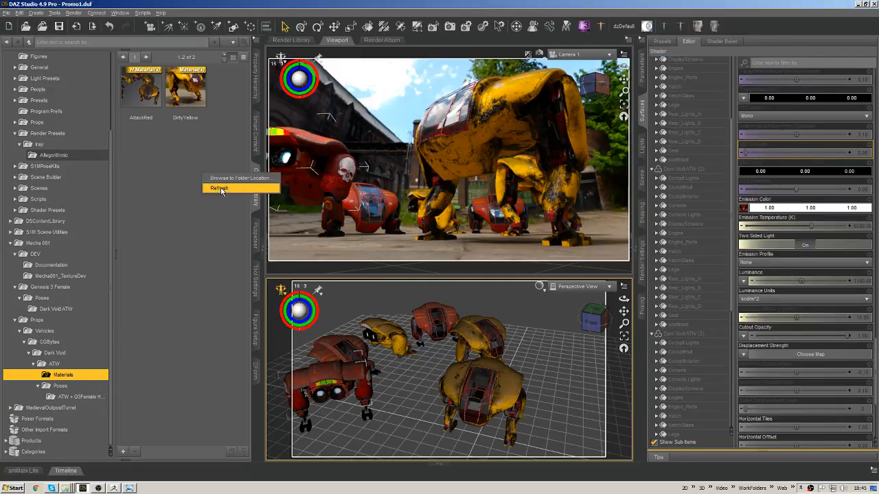
click(218, 189)
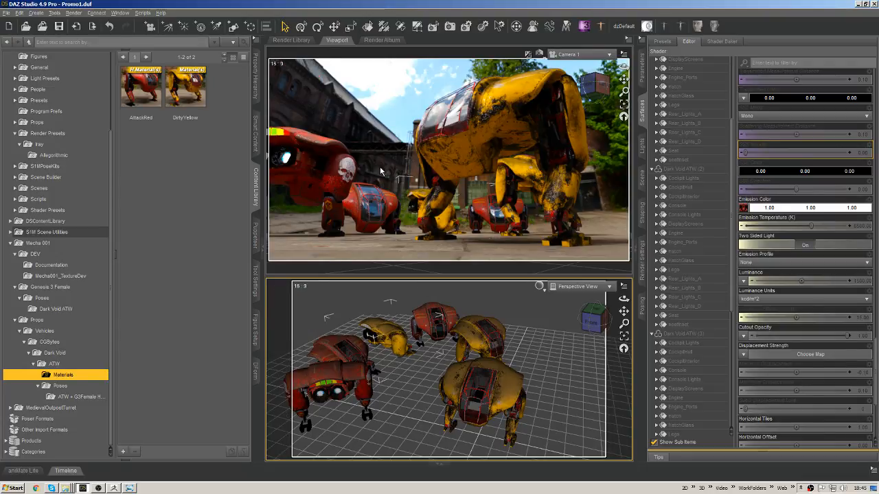
- Rotate the far yellow mecha so its engine ports face the Perspective View, and move it slightly back along the ground
click(317, 26)
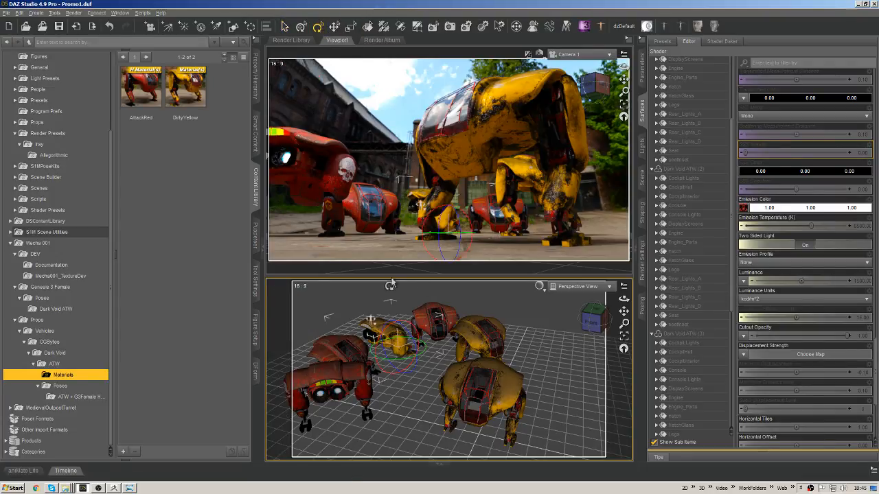
click(392, 346)
drag(400, 365, 412, 353)
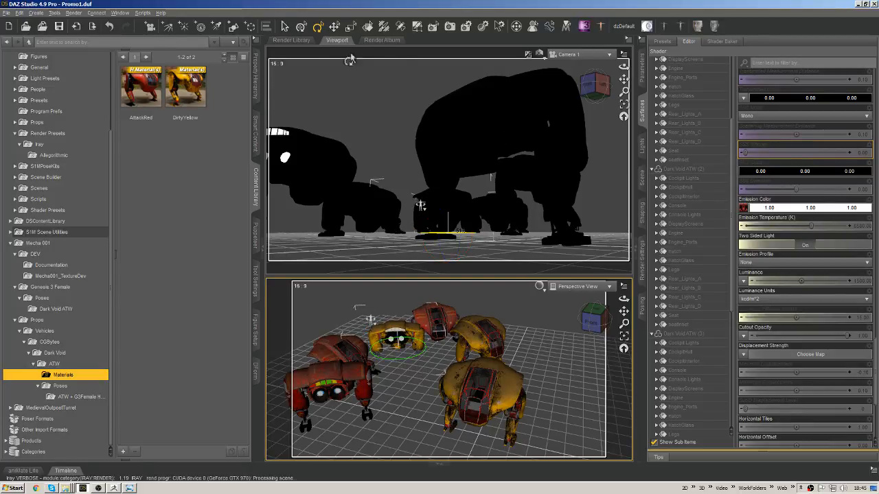
key(ctrl+alt+t)
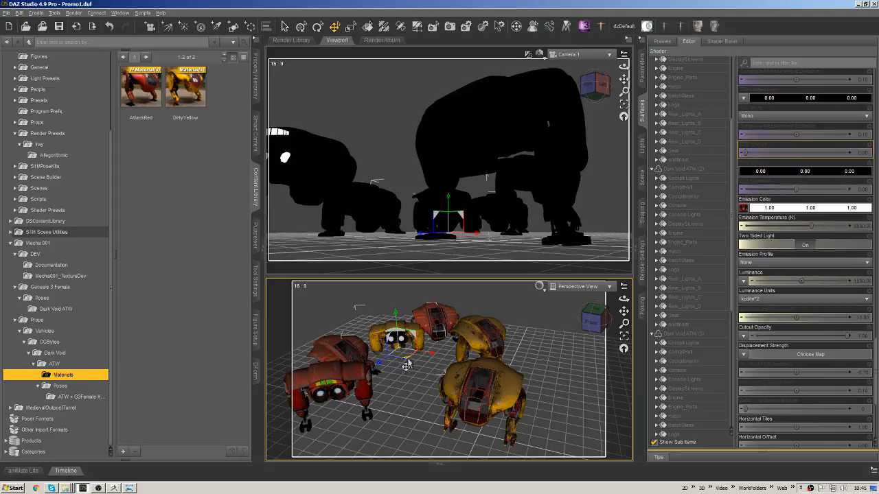
drag(389, 355, 400, 358)
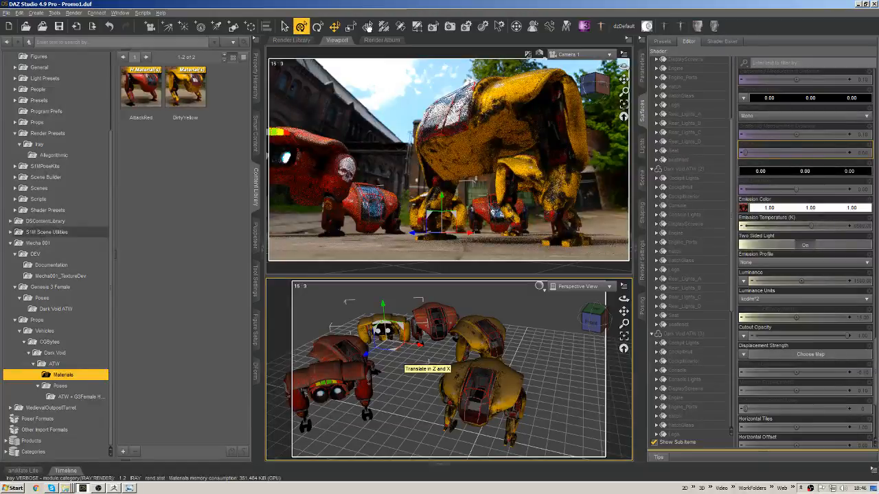
- Apply the Iray Uber shader to the Engine_Ports and Rear_Lights_A through Rear_Lights_D surfaces of the far yellow mecha
click(367, 26)
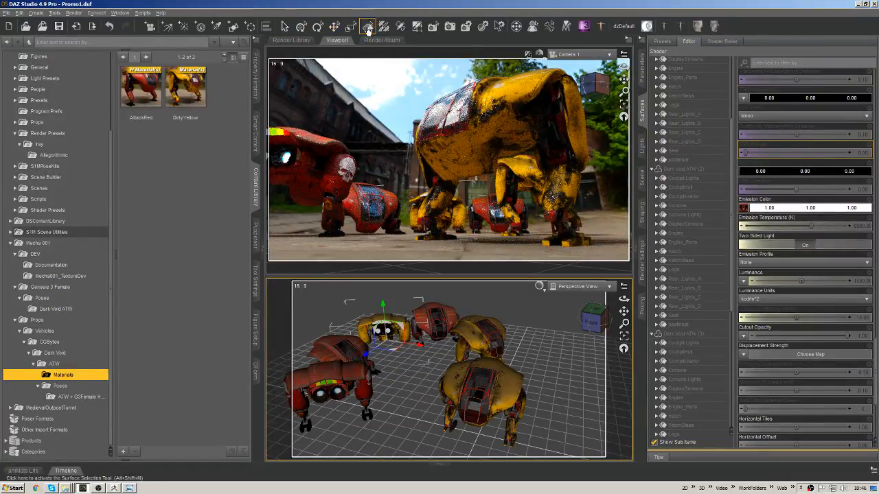
click(703, 198)
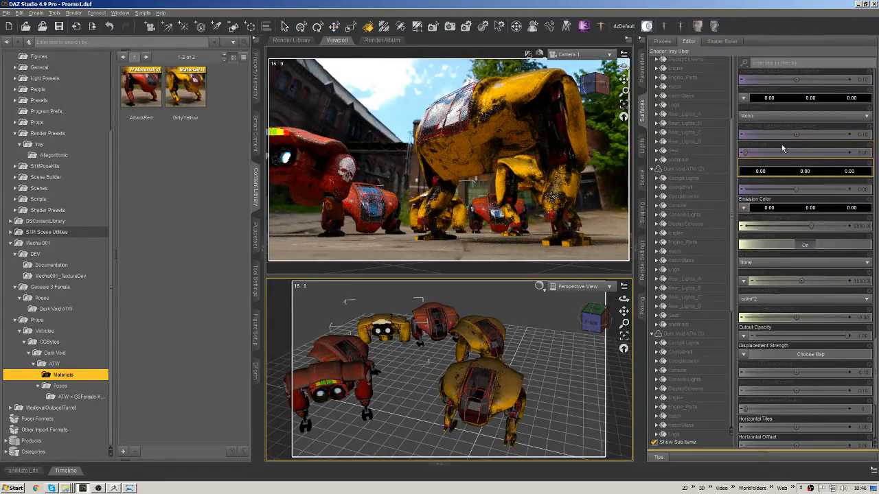
click(389, 335)
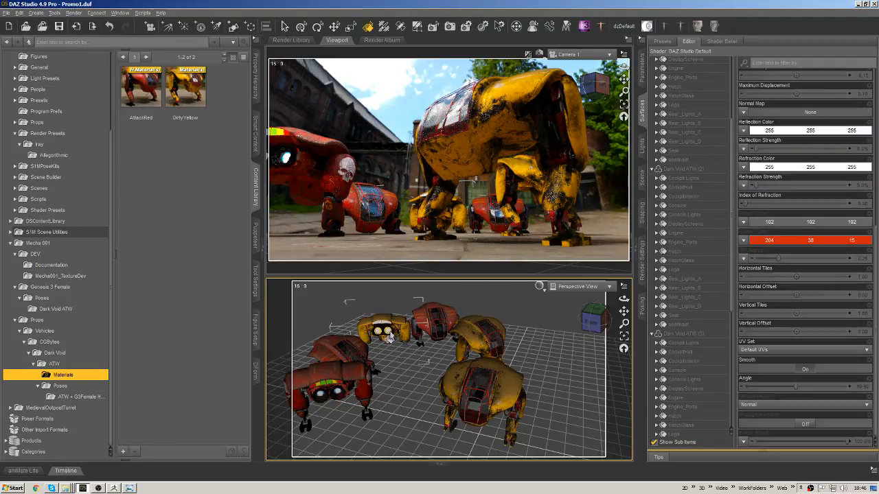
drag(874, 247, 849, 80)
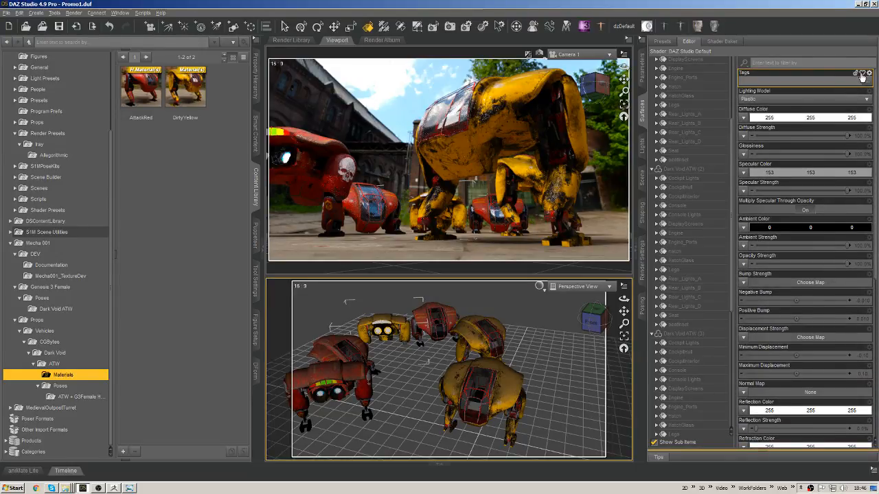
scroll(803, 178, down, 8)
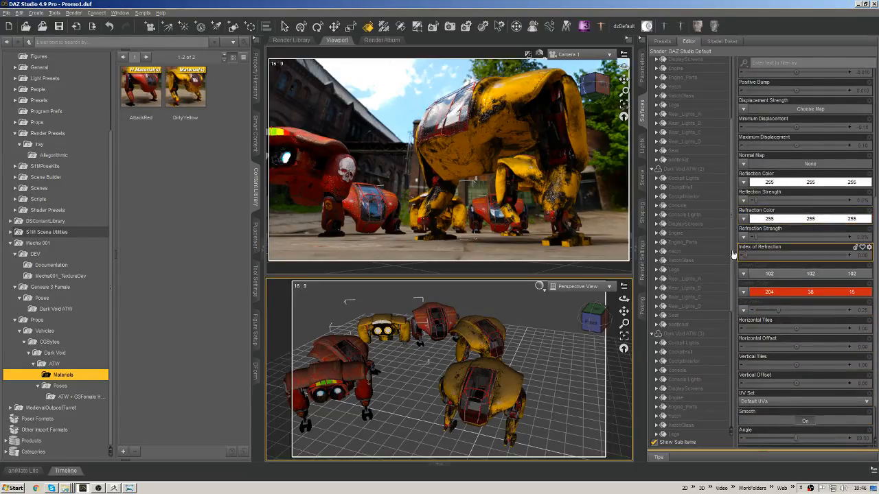
scroll(731, 302, down, 3)
click(683, 350)
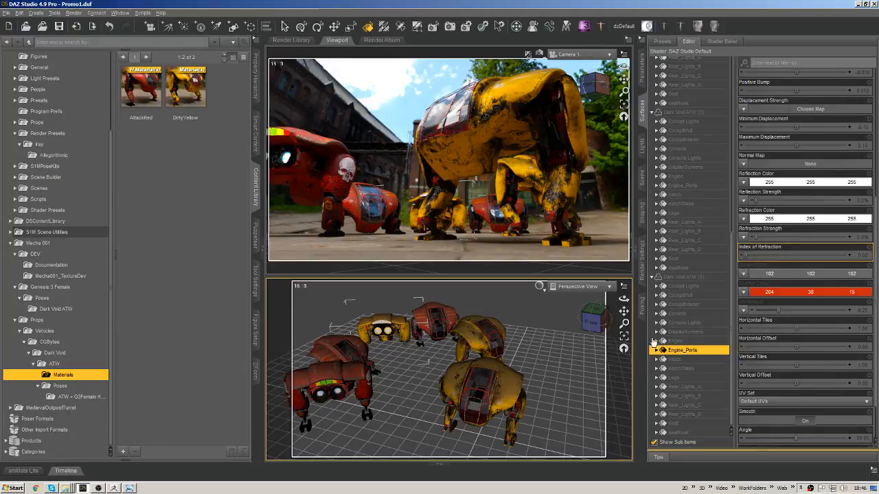
ctrl+drag(689, 388, 694, 414)
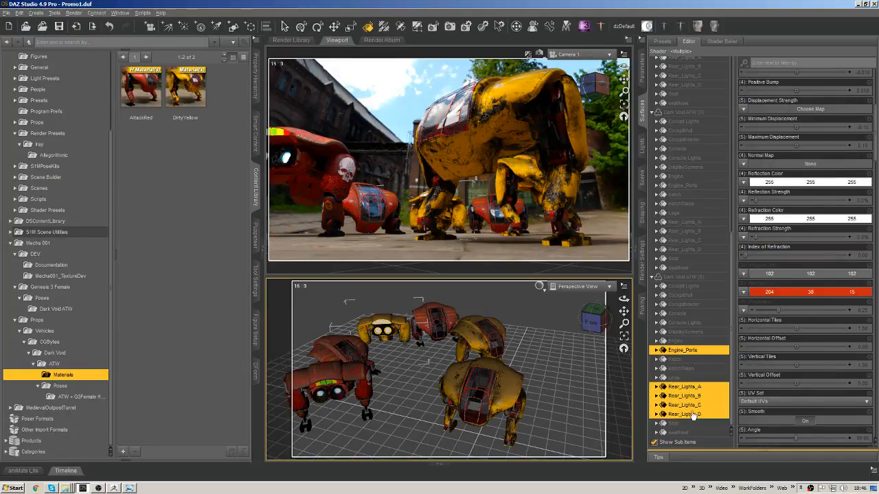
click(646, 25)
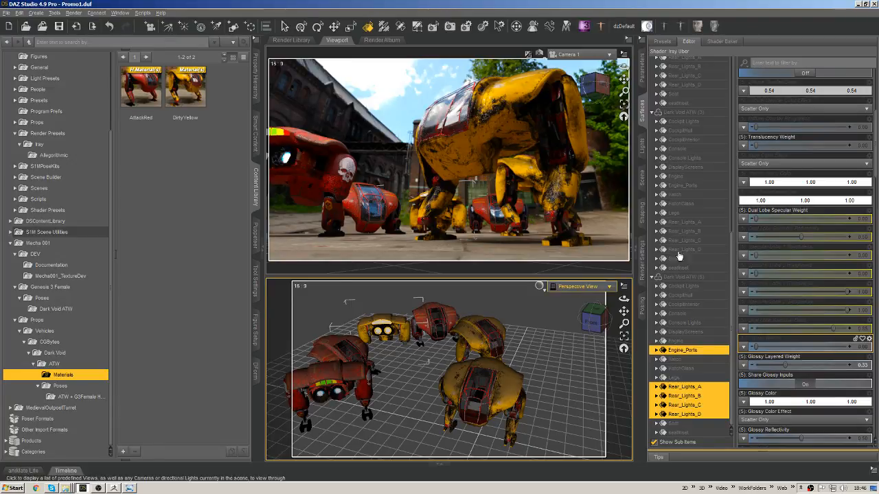
- Copy the far yellow mecha's CockpitHull surface and paste it onto its Rear_Lights_A surface
click(699, 388)
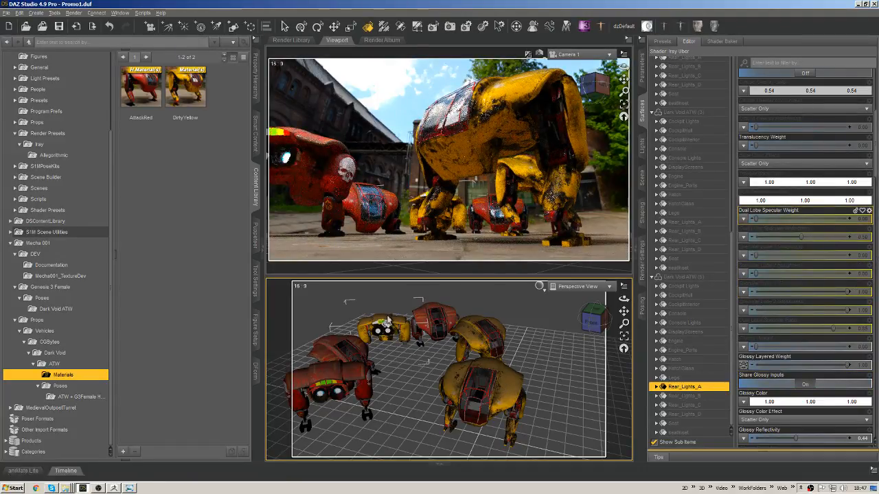
click(399, 335)
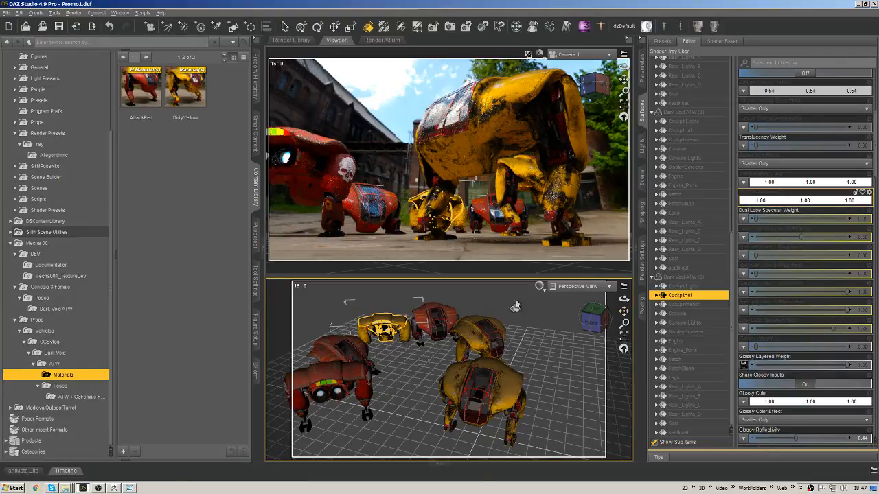
right_click(680, 299)
click(702, 302)
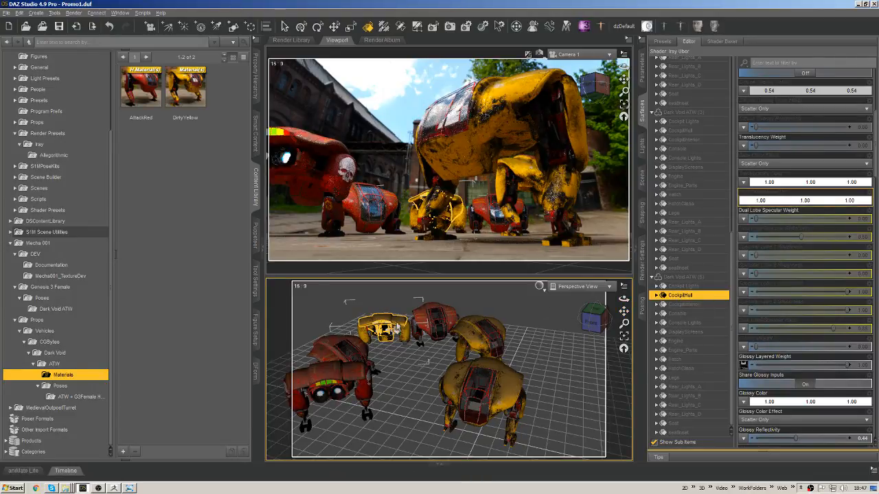
click(692, 386)
right_click(692, 386)
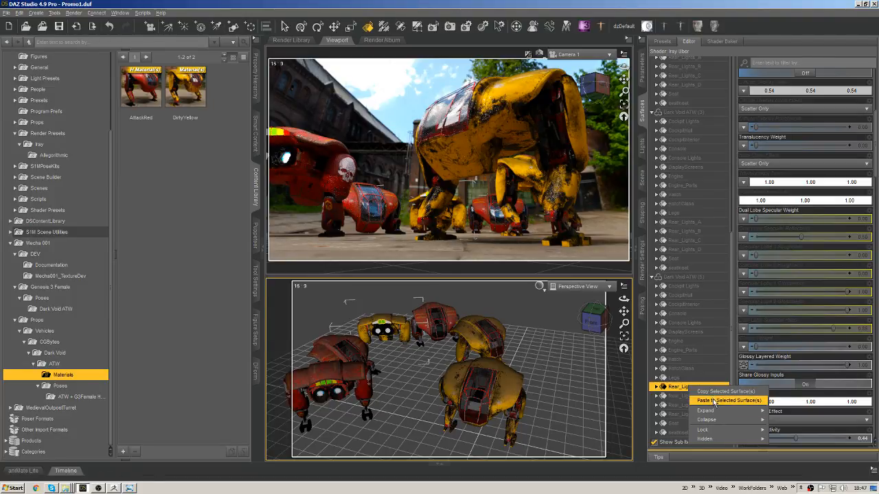
click(715, 402)
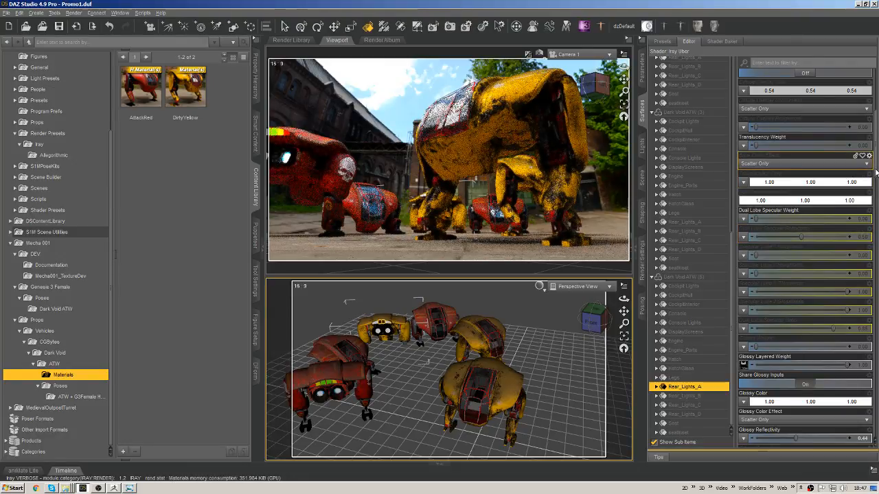
- Set the Rear_Lights_A surface's emission color to white and assign DVATW_Engine_BaseColor.jpg as its emission map
scroll(864, 339, down, 10)
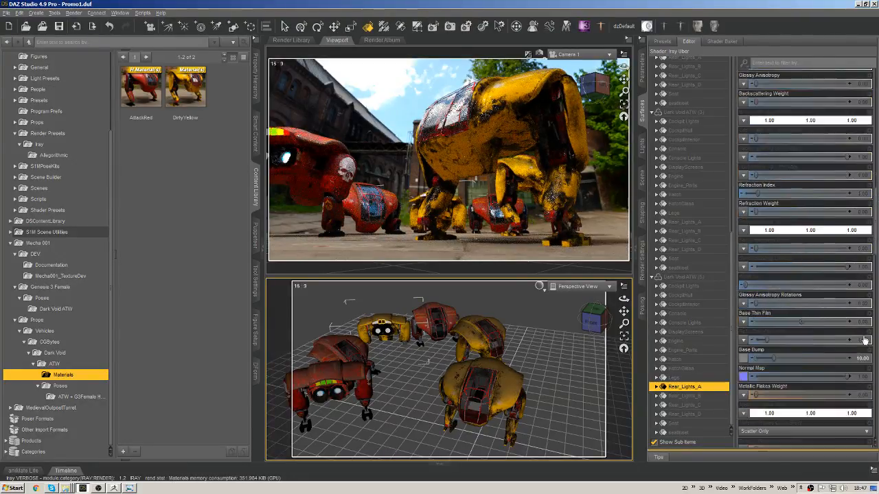
scroll(864, 339, down, 10)
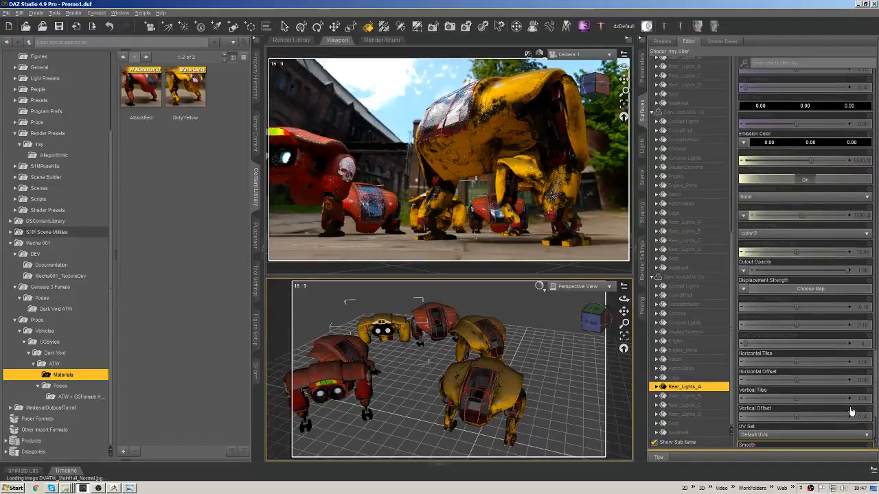
scroll(851, 412, down, 5)
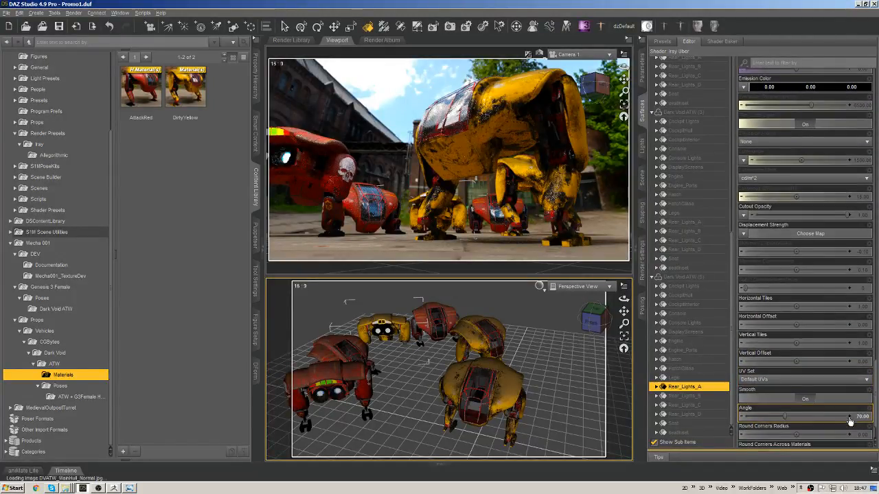
scroll(850, 420, up, 3)
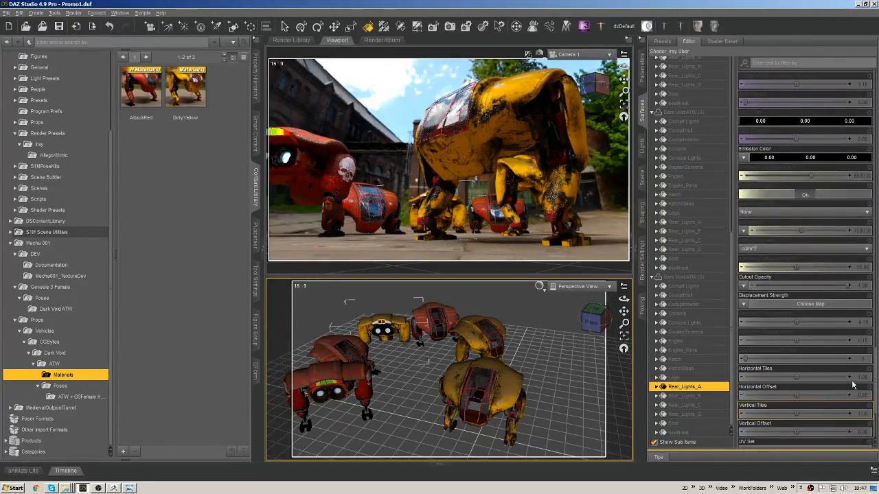
click(783, 158)
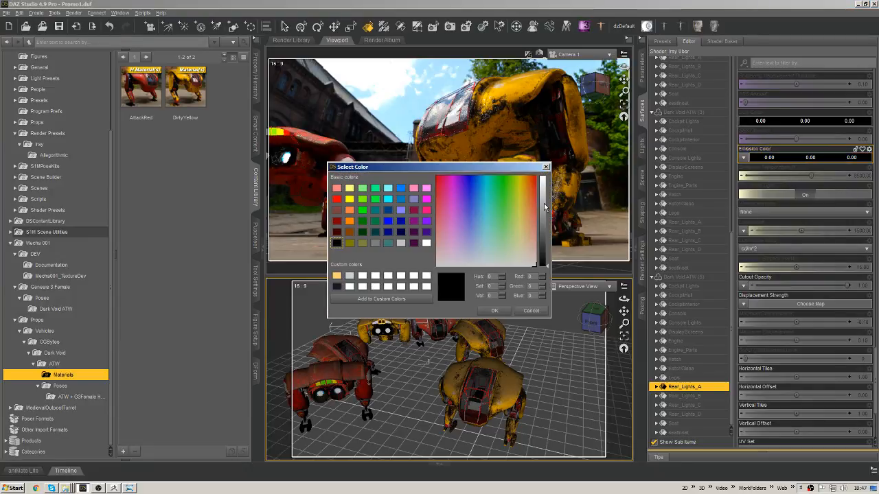
drag(544, 206, 544, 176)
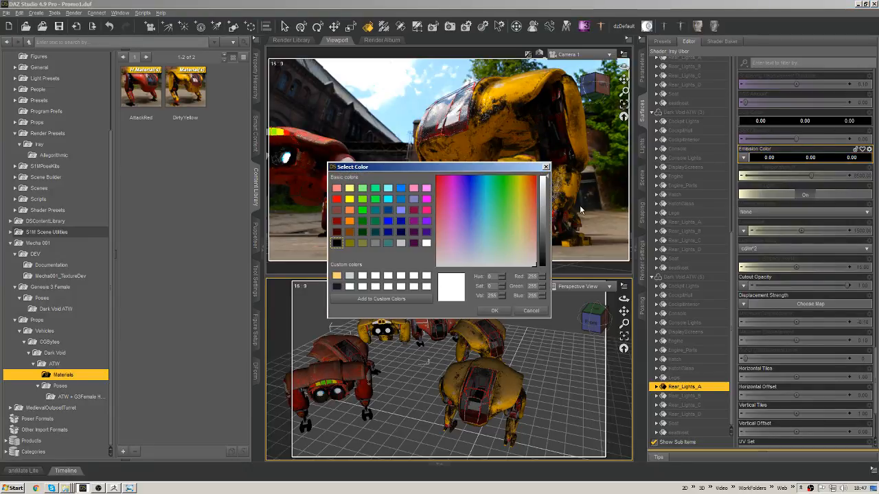
click(494, 310)
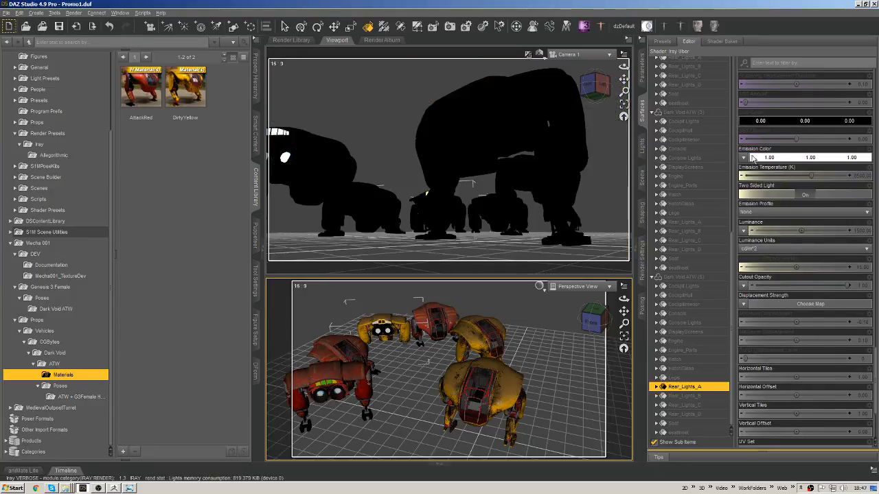
click(744, 157)
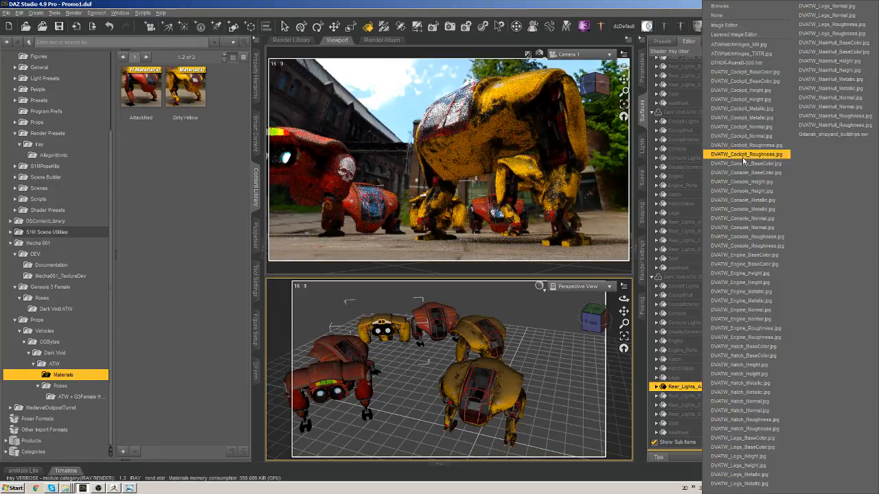
click(767, 254)
mouse_move(743, 161)
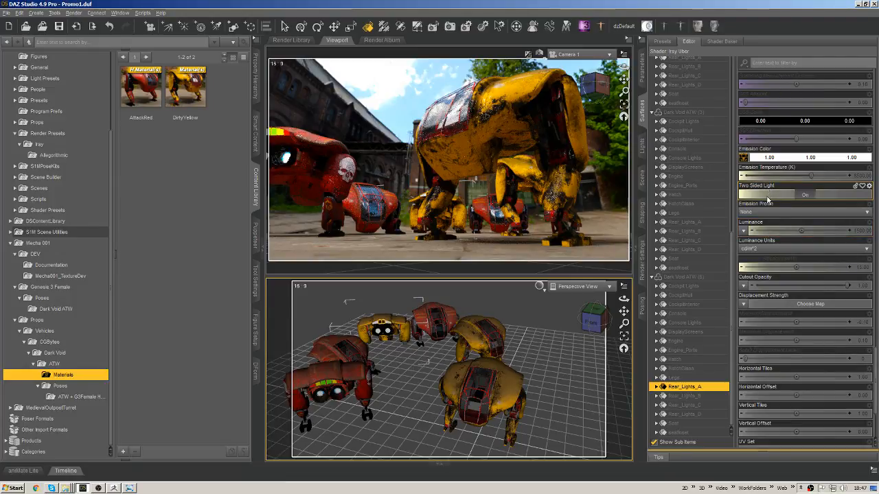
- Set Rear_Lights_A's luminance units to kcd/m^2 and copy its surface settings to Rear_Lights_B through Rear_Lights_D and Engine_Ports
click(758, 247)
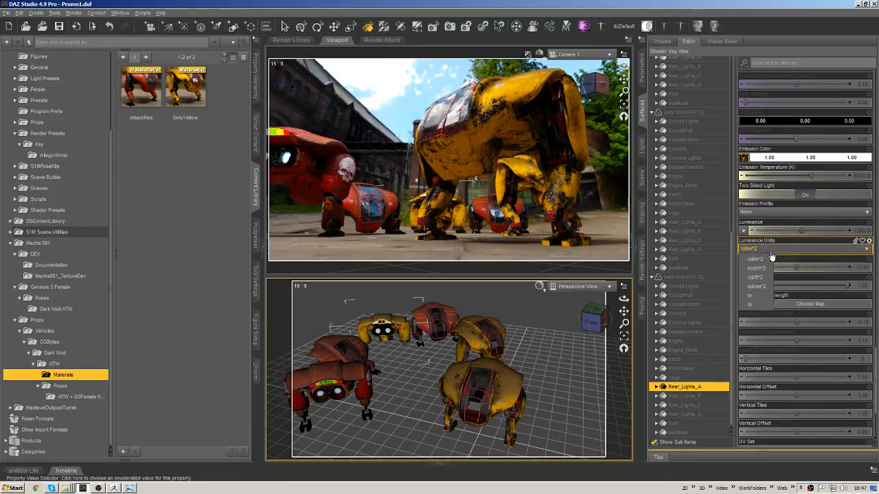
click(758, 271)
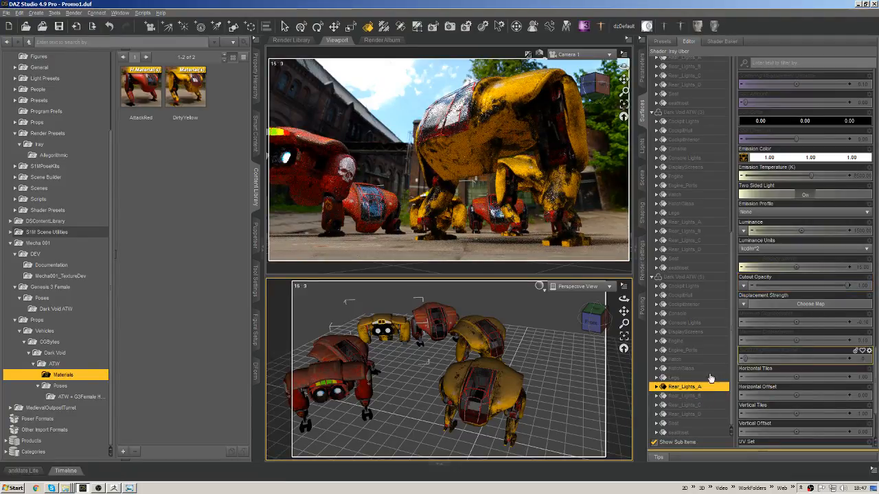
shift+click(697, 414)
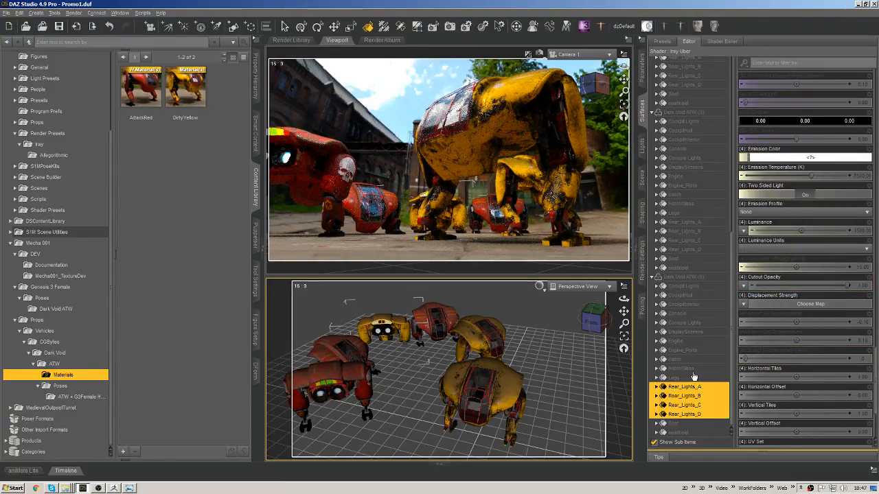
ctrl+click(697, 351)
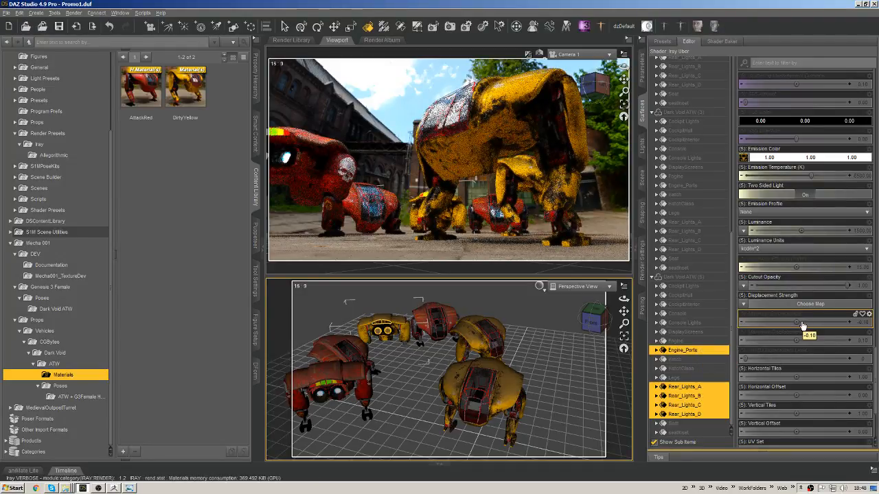
- Rotate the yellow mecha behind the nearest yellow one about its vertical axis so it faces the middle of the group
click(317, 26)
click(463, 334)
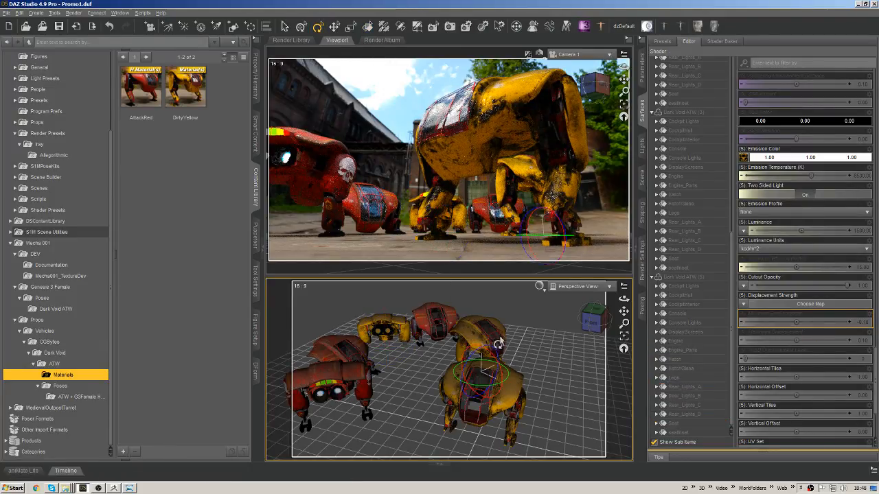
drag(501, 392, 511, 388)
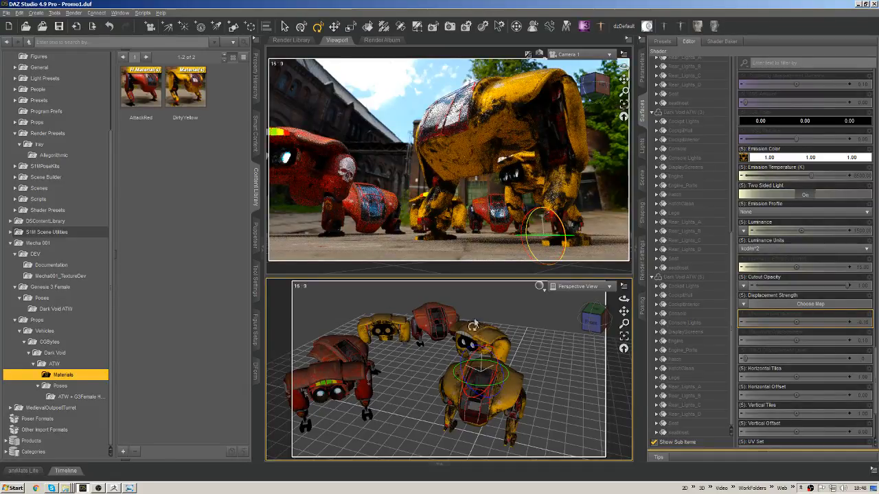
drag(486, 392, 474, 392)
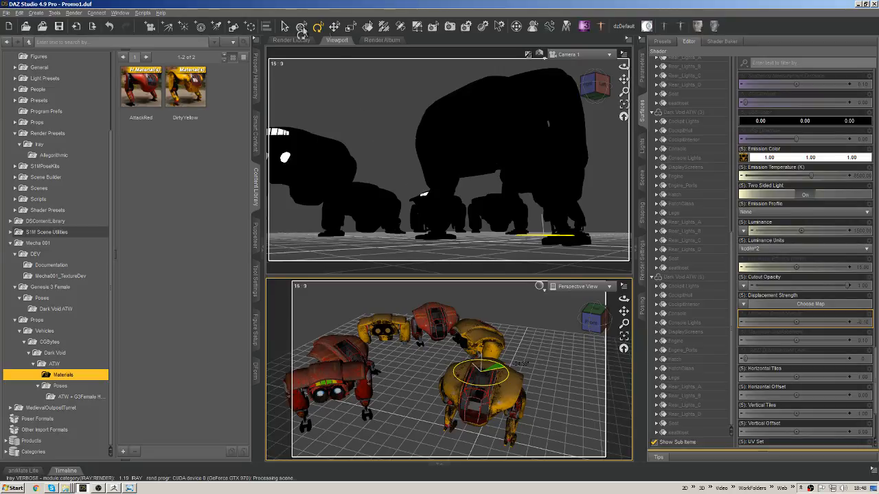
- Select the far yellow mecha, Dark Void ATW (5), and move it sideways along the ground, away from the neighbouring red mecha
click(334, 28)
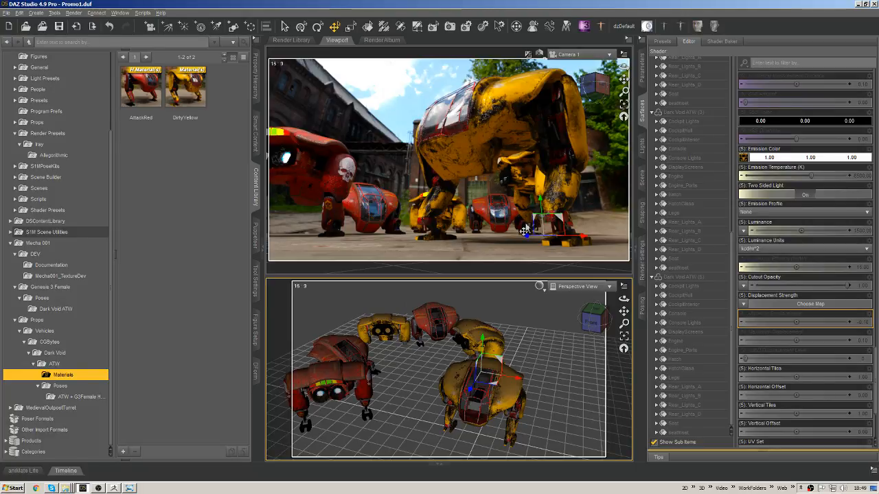
click(376, 330)
right_click(376, 330)
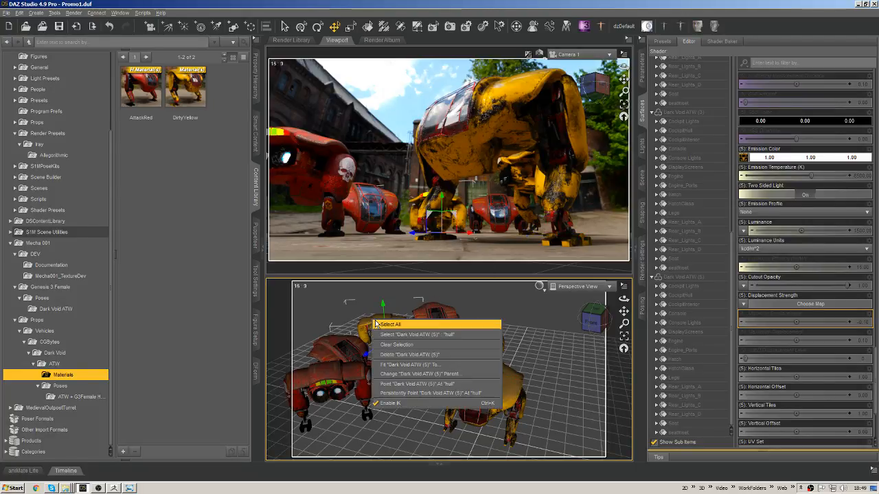
click(405, 335)
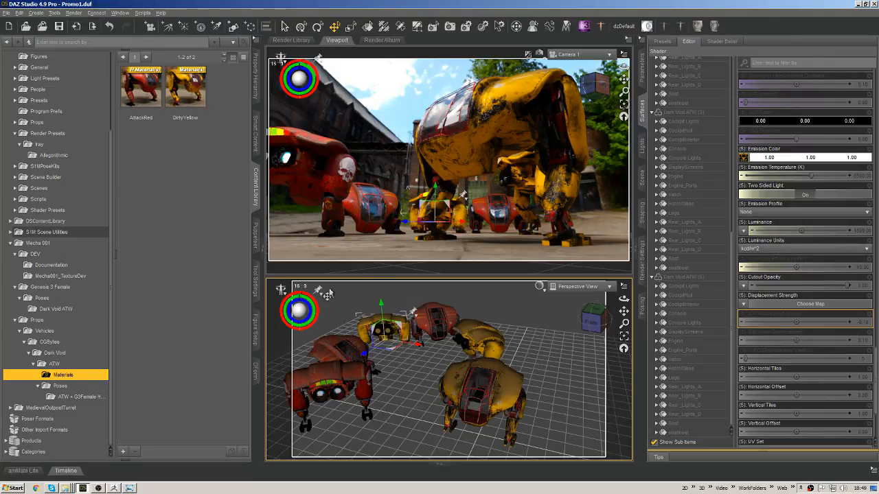
right_click(364, 326)
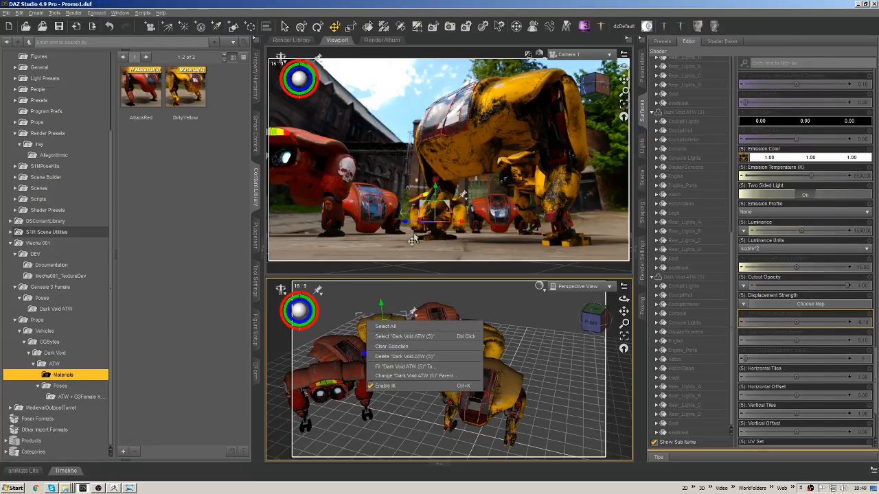
click(449, 6)
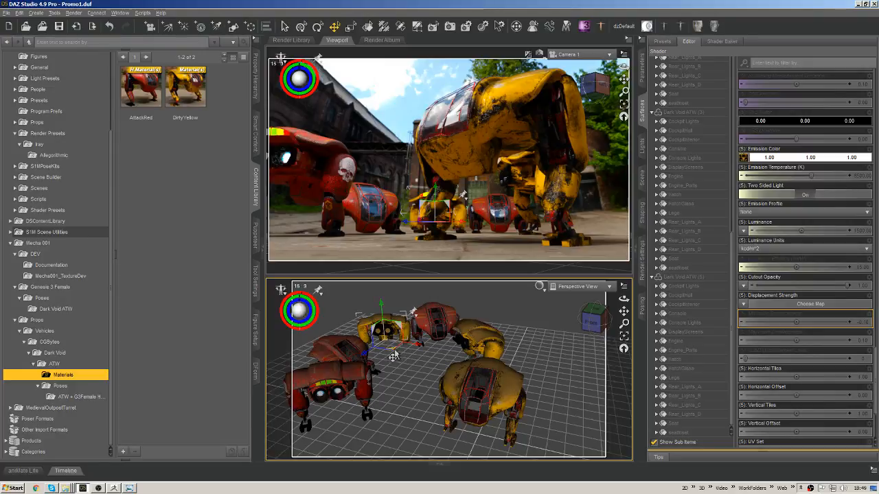
drag(392, 350, 376, 354)
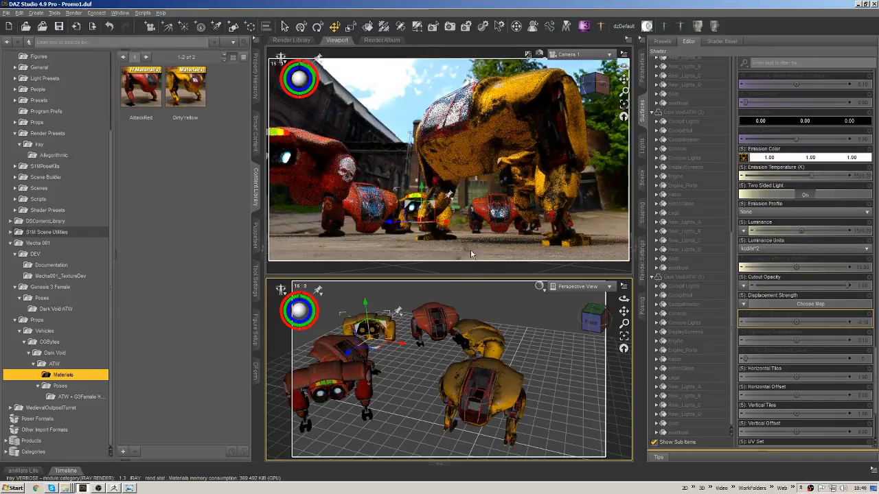
- Save the far yellow mecha's materials as a hierarchical materials preset, overwriting DirtyYellow.duf with only Dark Void ATW (5) included
click(123, 451)
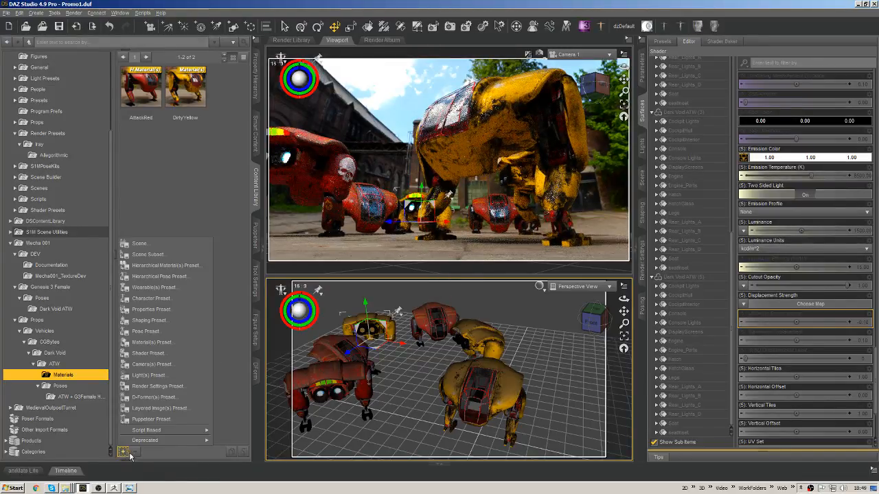
click(190, 268)
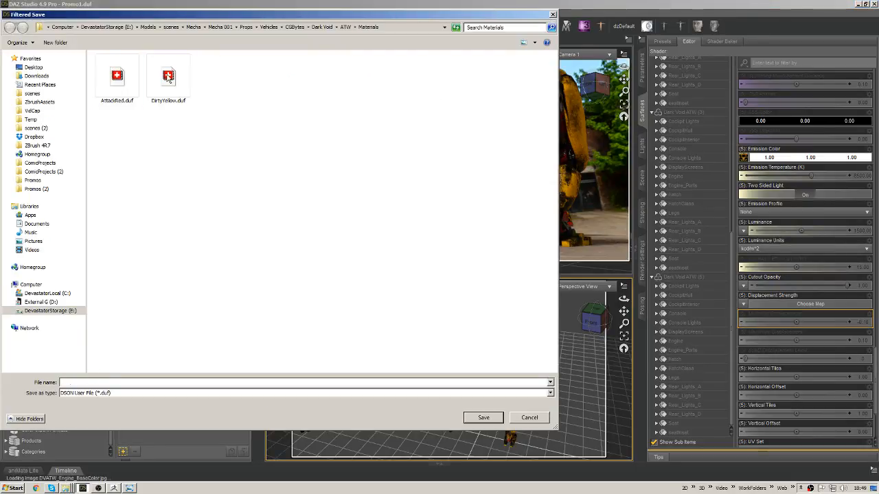
double_click(168, 77)
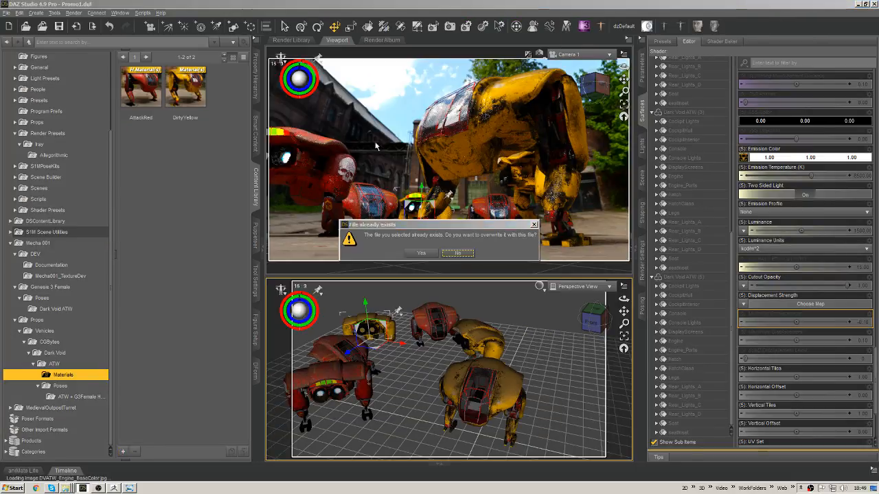
click(422, 252)
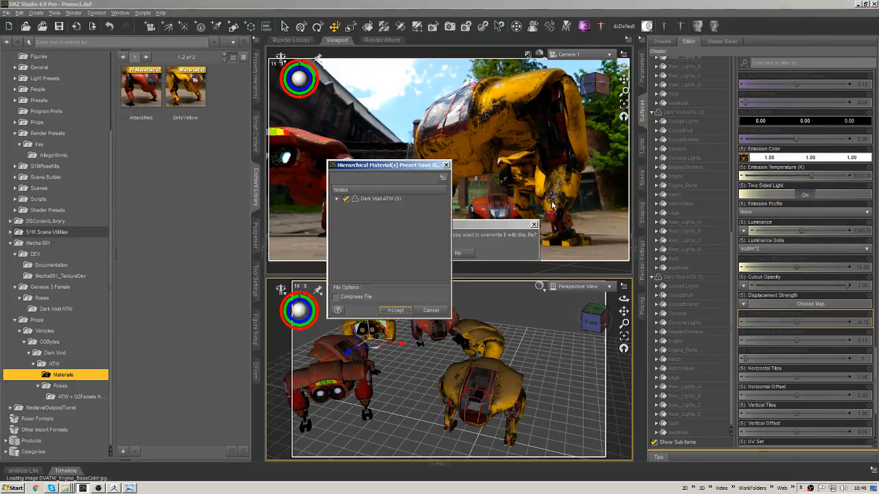
click(395, 310)
- Browse to the Materials preset folder, delete the thumbnail DirtyYellow.duf.png, close the folder window and refresh the Content Library
right_click(232, 175)
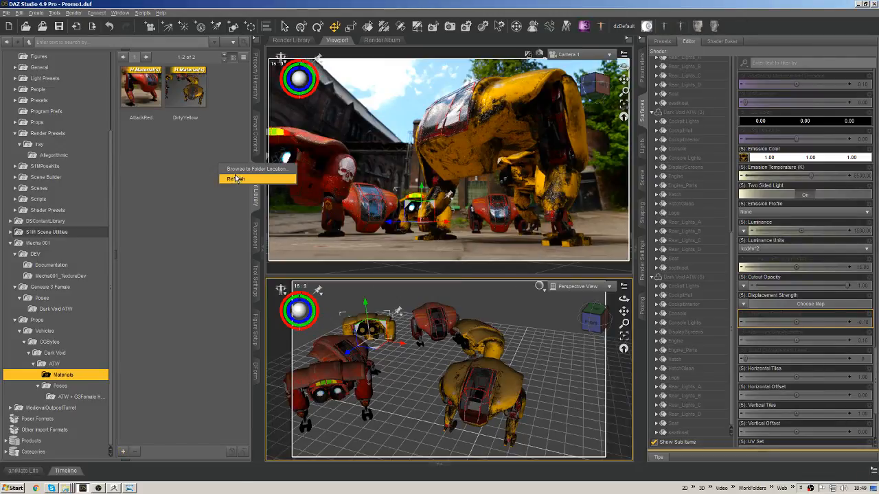
click(233, 177)
click(688, 136)
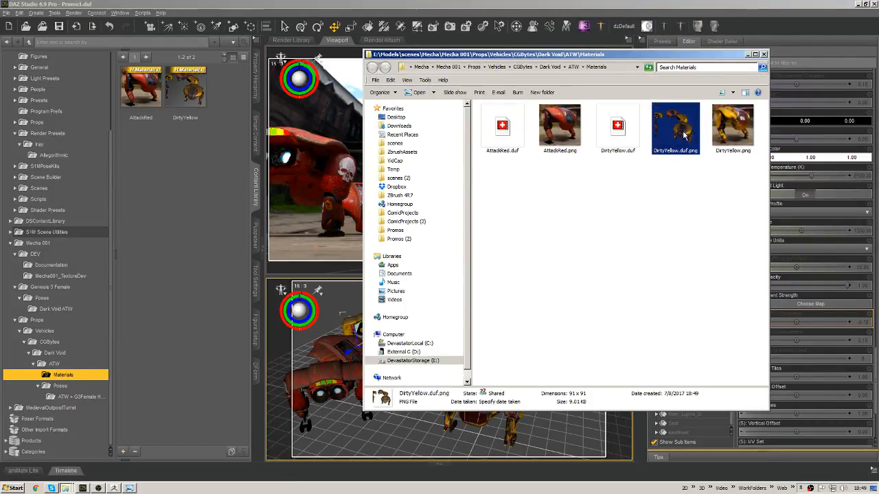
key(Delete)
key(Return)
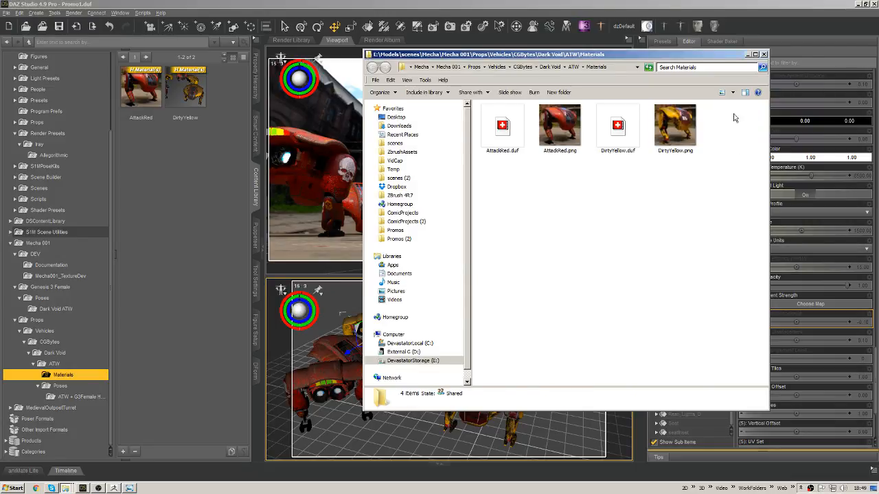
click(764, 54)
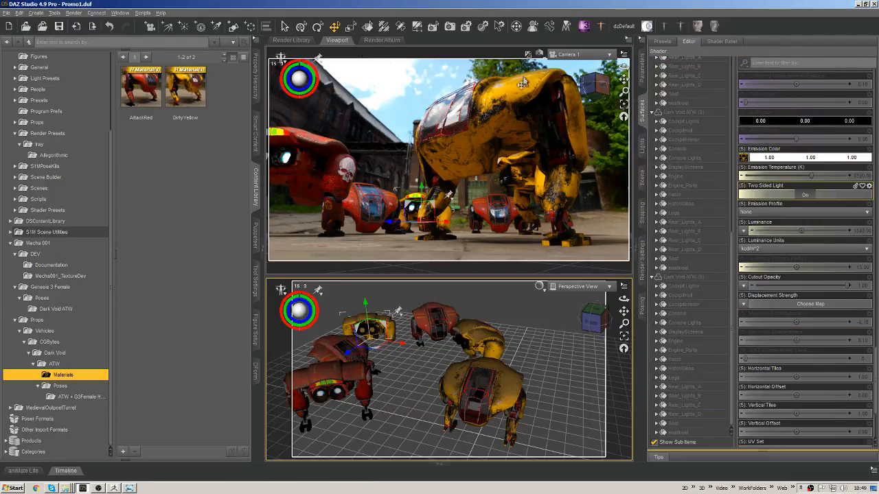
- Try to apply the DirtyYellow materials preset to the yellow mecha behind the nearest one
click(443, 364)
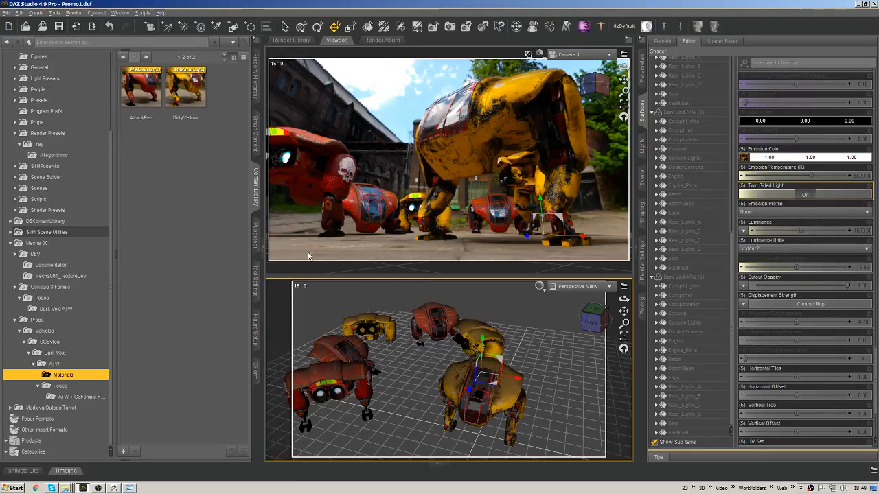
double_click(178, 93)
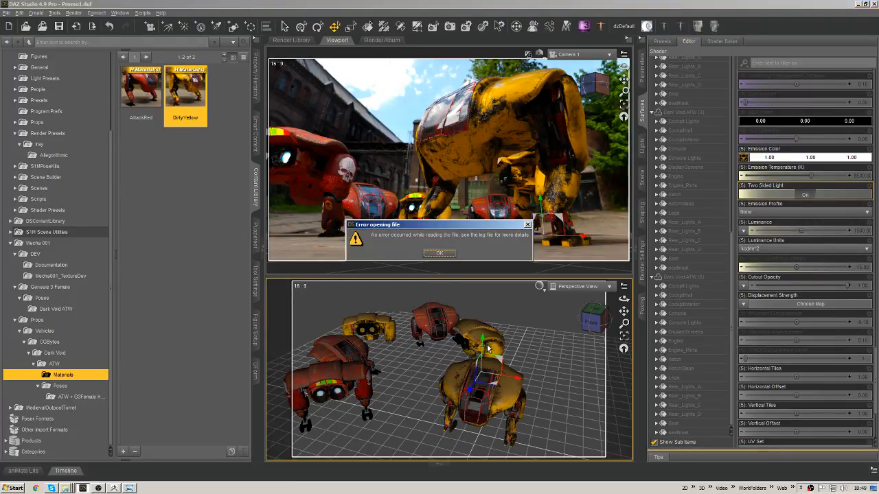
click(439, 254)
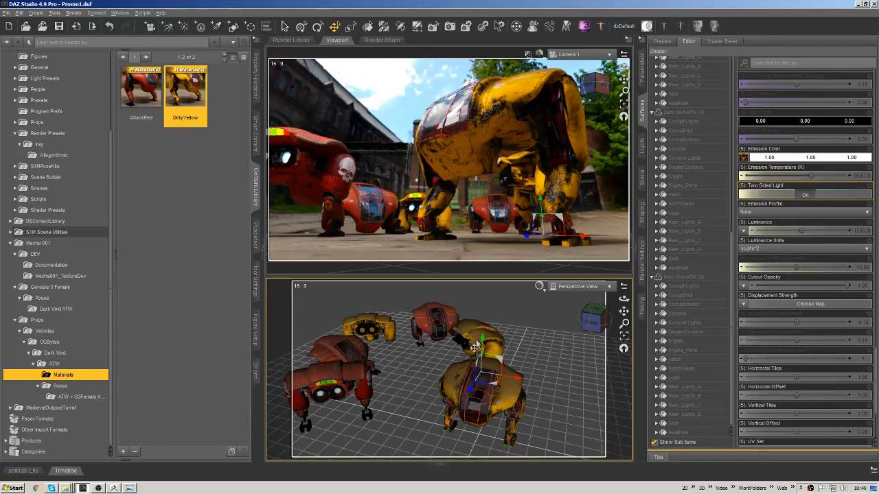
double_click(188, 96)
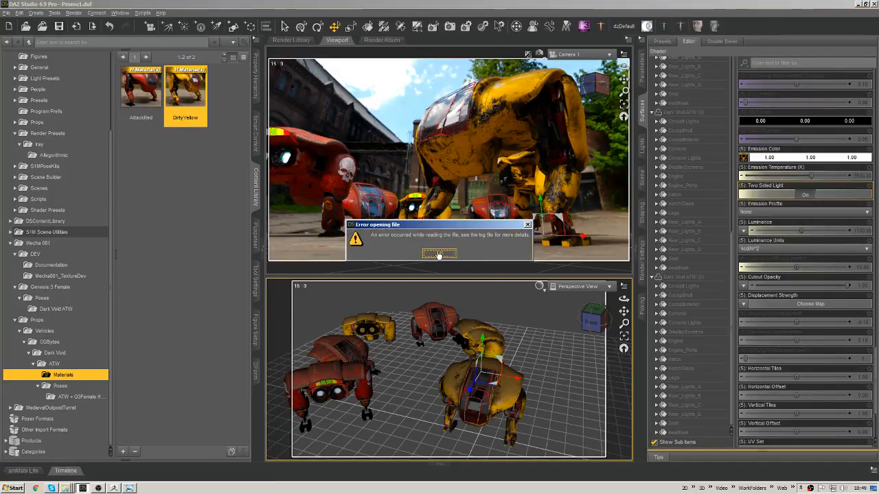
click(439, 255)
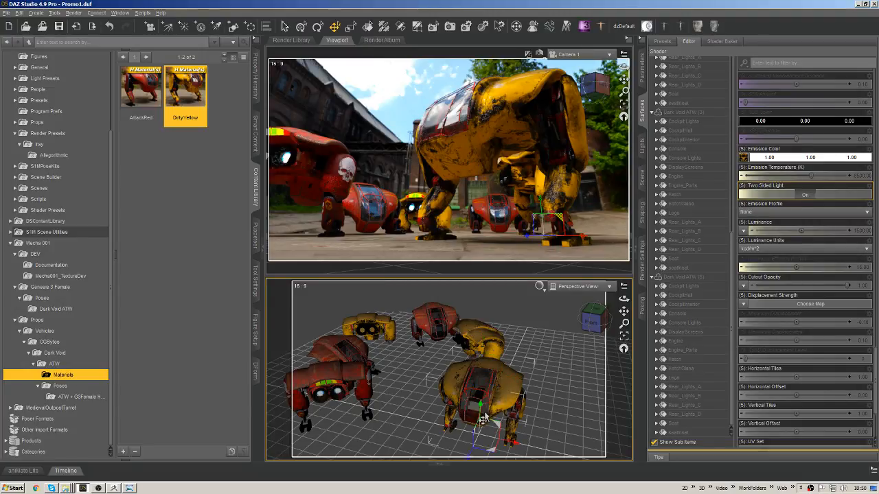
- Apply the DirtyYellow materials preset to the nearest yellow mecha and the AttackRed preset to the red mecha behind the nearest red one
click(482, 415)
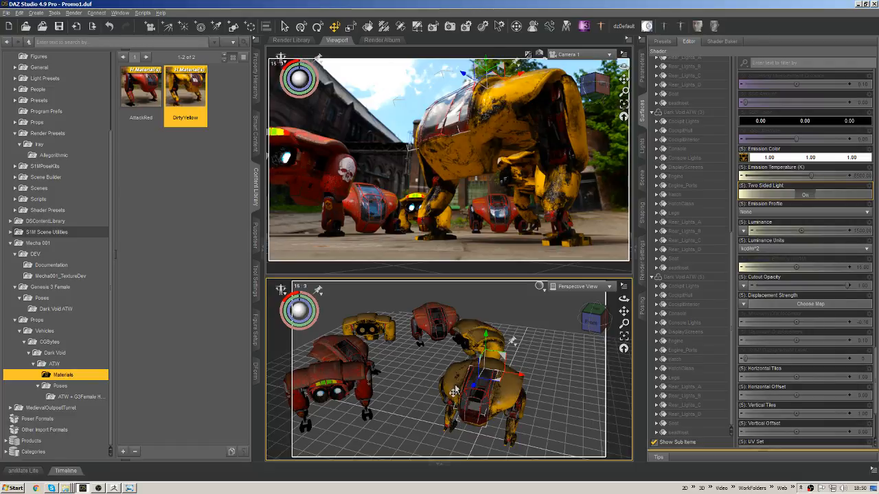
double_click(182, 102)
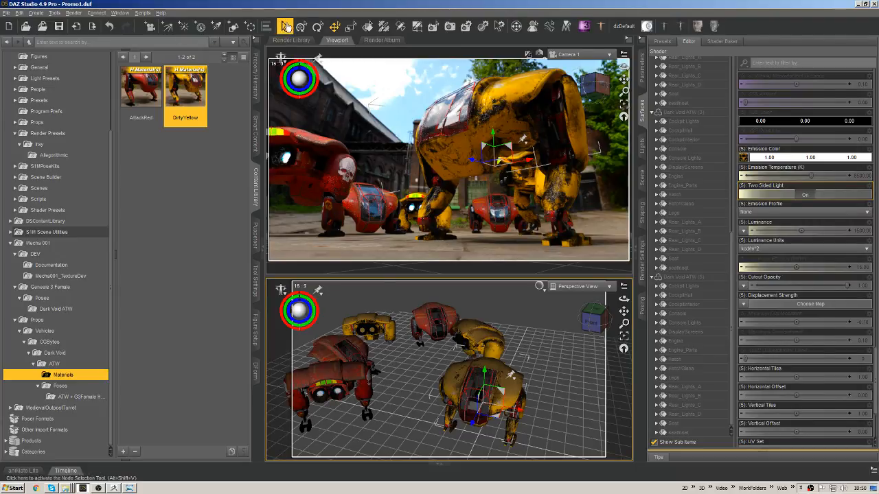
click(285, 26)
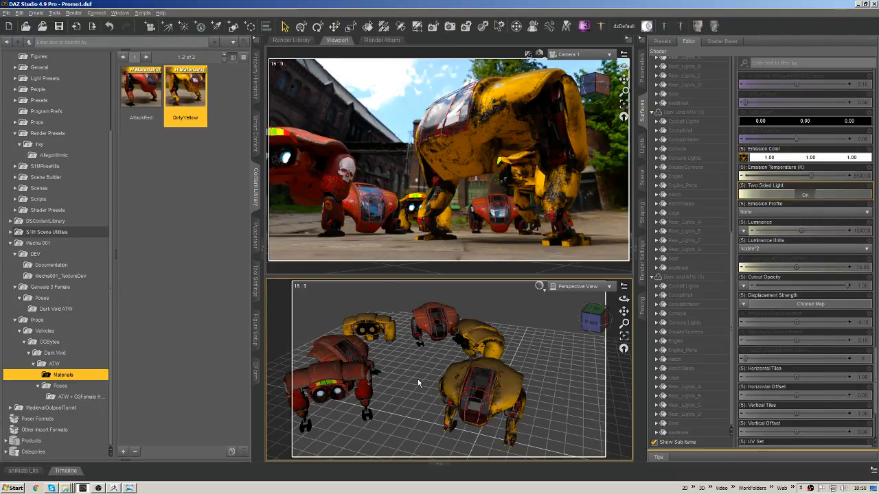
click(336, 364)
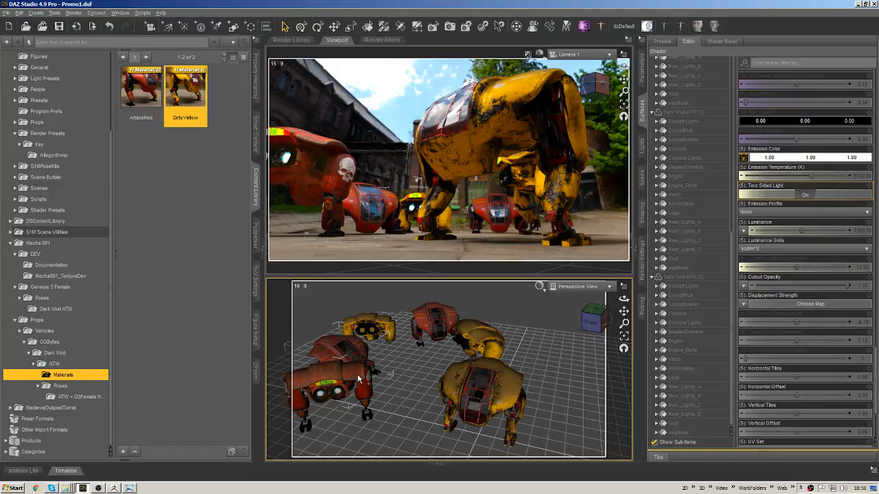
double_click(140, 93)
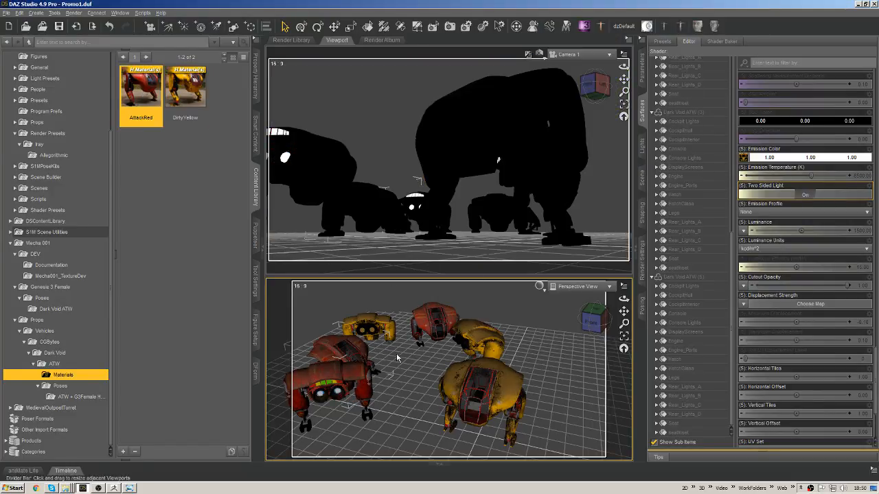
- Rotate the far red mecha beside the yellow ones about its vertical axis
click(317, 26)
drag(438, 366, 411, 353)
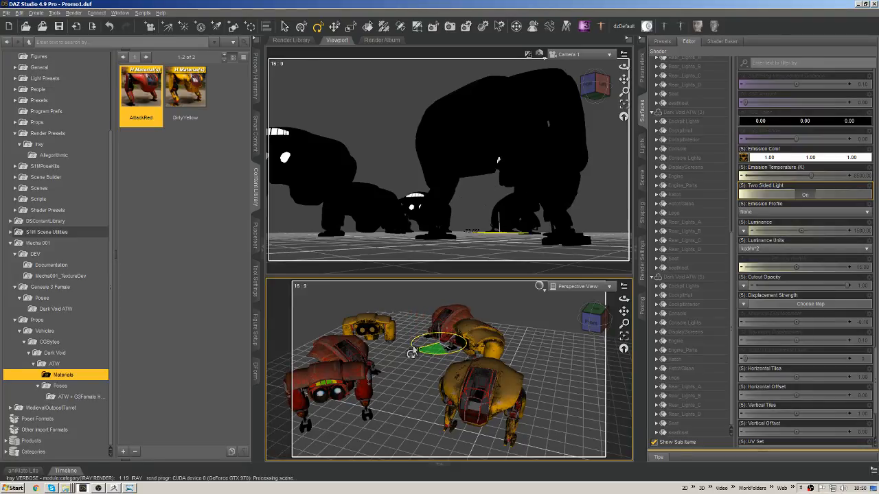
click(334, 27)
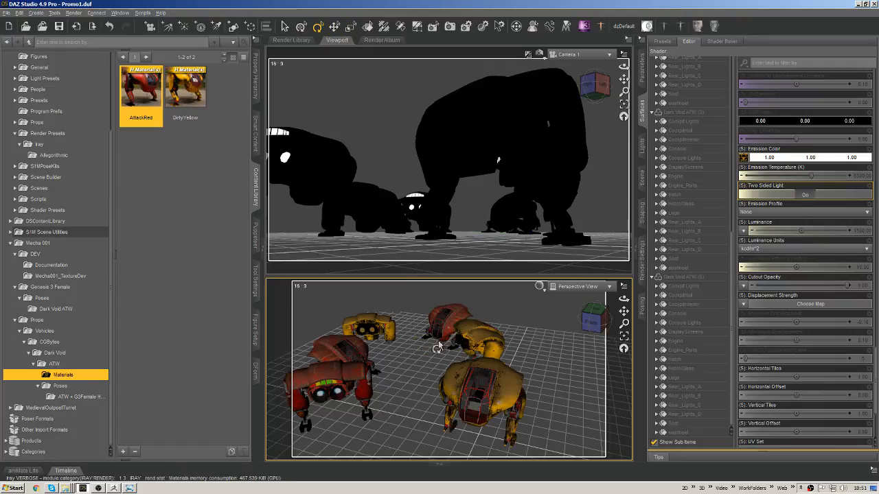
click(441, 345)
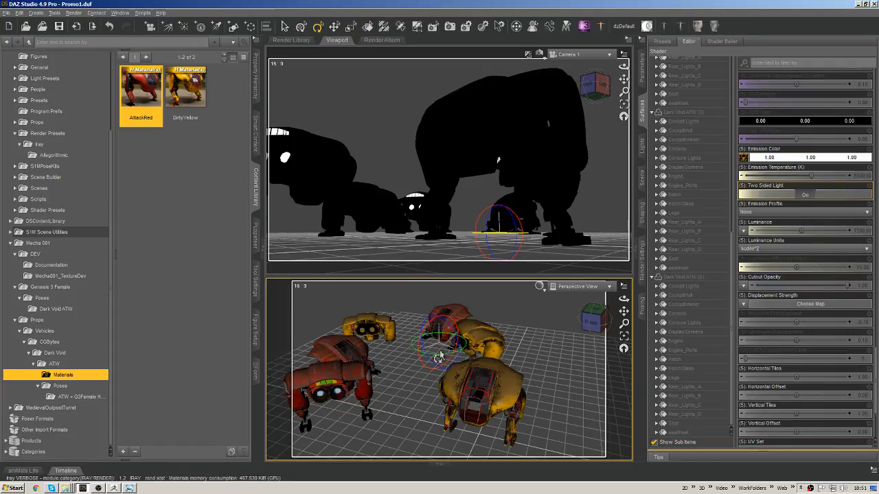
- Move the rotated far red mecha along the ground so it shows between the large yellow mecha's legs
click(334, 27)
drag(448, 357, 422, 378)
click(256, 184)
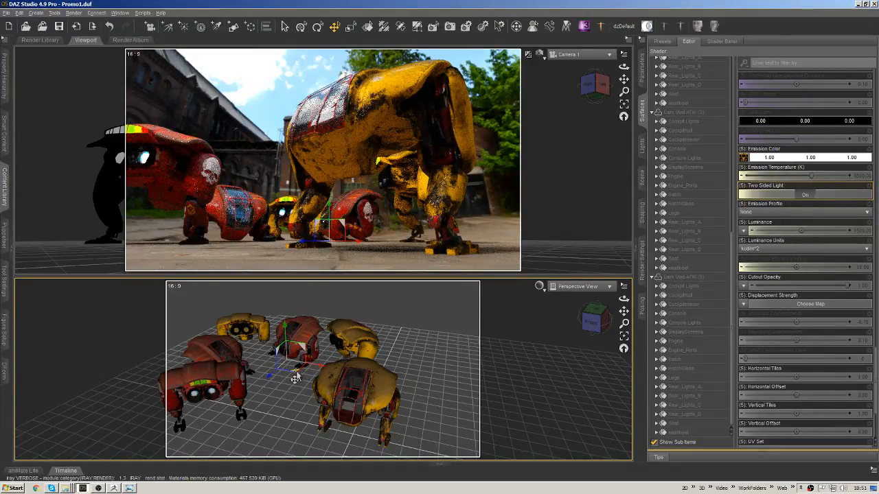
drag(302, 379, 302, 382)
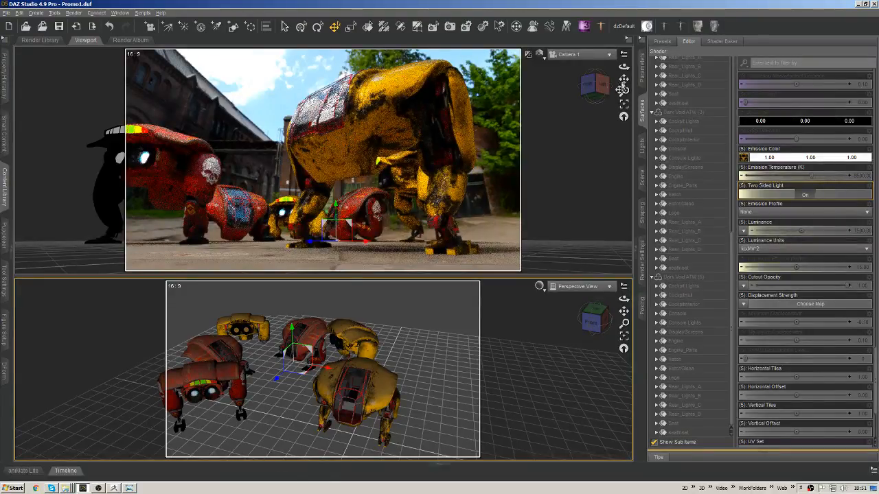
- Pan Camera 1 sideways and move the nearest red mecha, Dark Void ATW (2), along the ground fully into the frame
drag(623, 79, 640, 79)
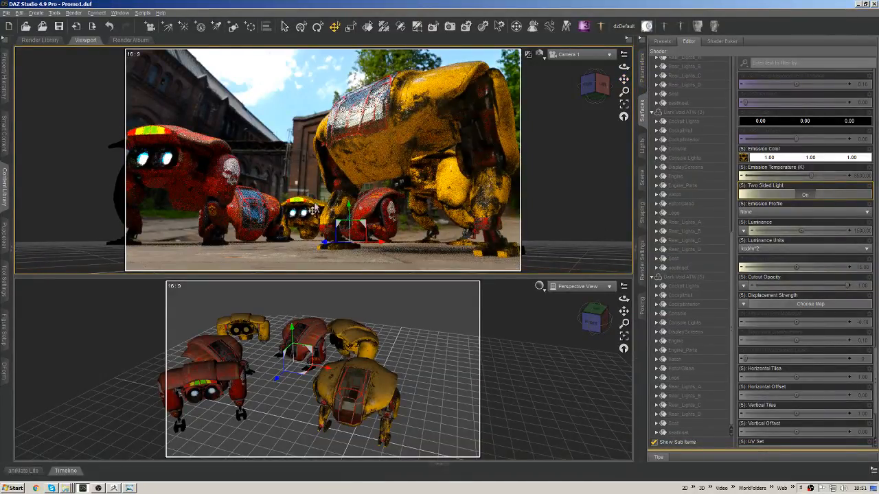
right_click(187, 180)
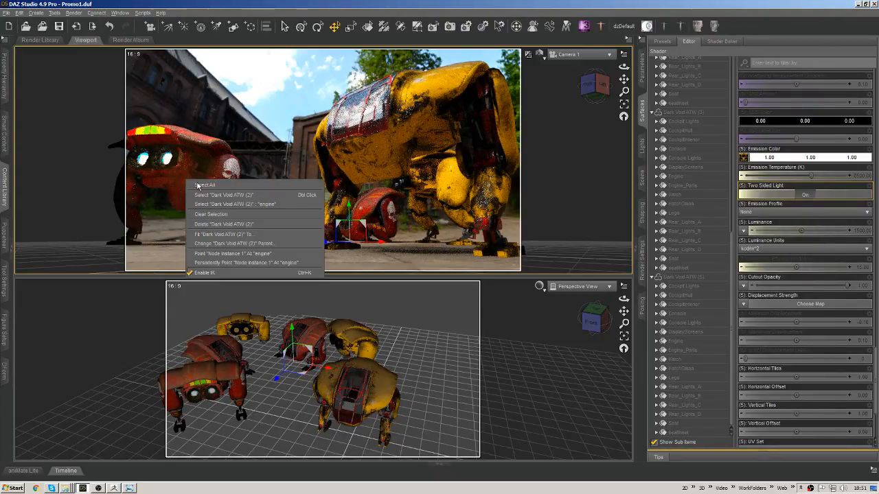
click(210, 195)
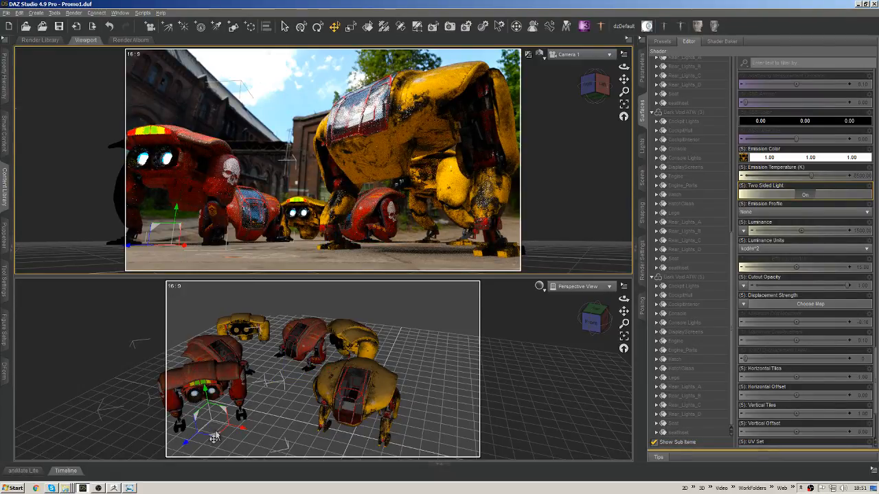
drag(218, 442, 231, 441)
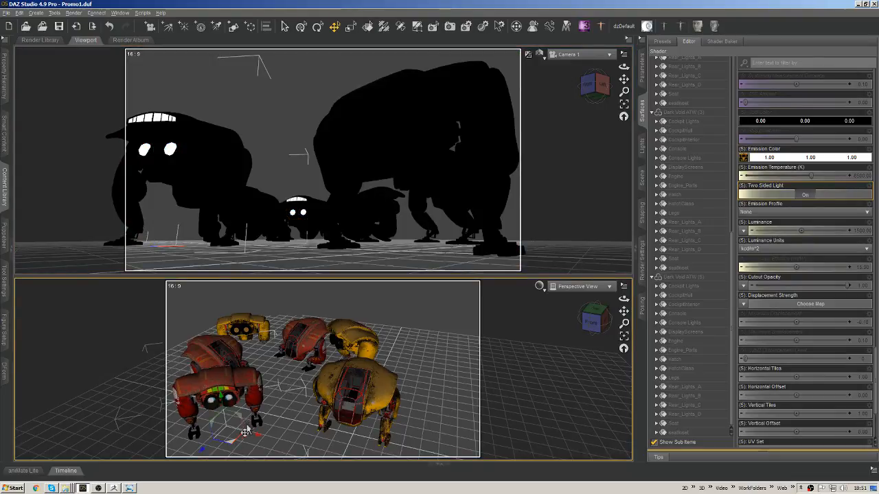
drag(233, 436, 237, 447)
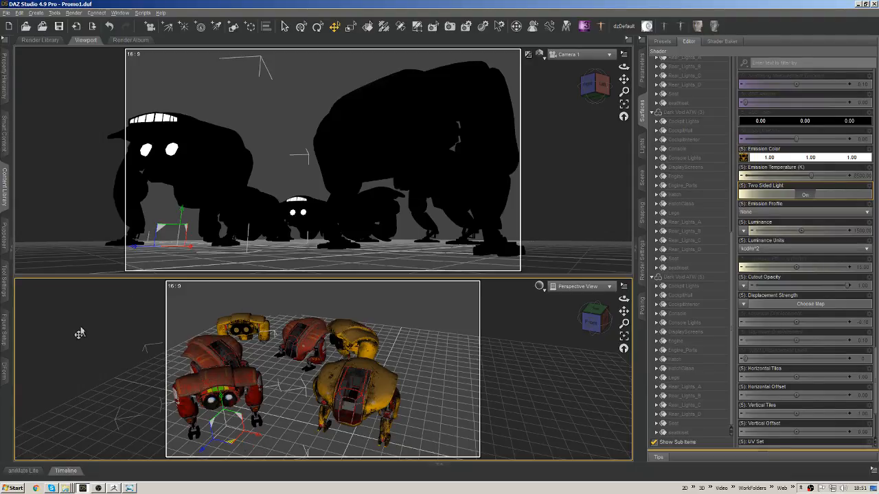
drag(80, 333, 66, 331)
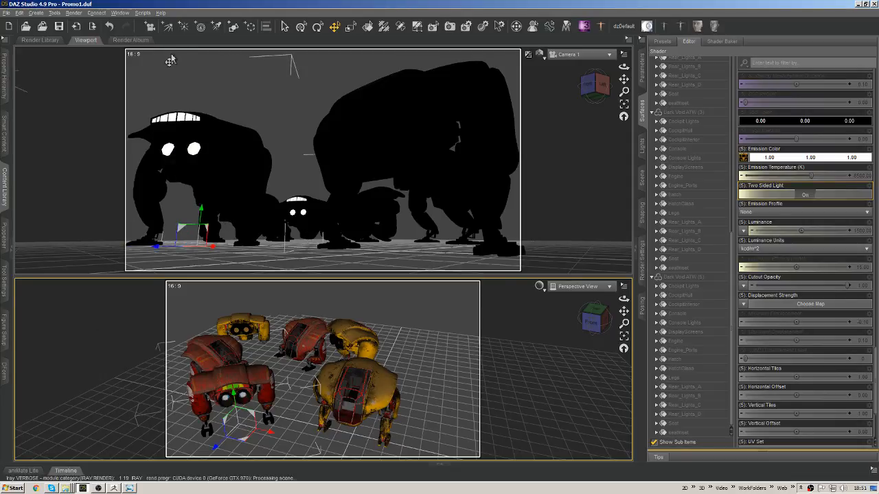
- Move the second red mecha sideways behind the nearest red one, and bring the far yellow mecha forward along the ground
click(204, 356)
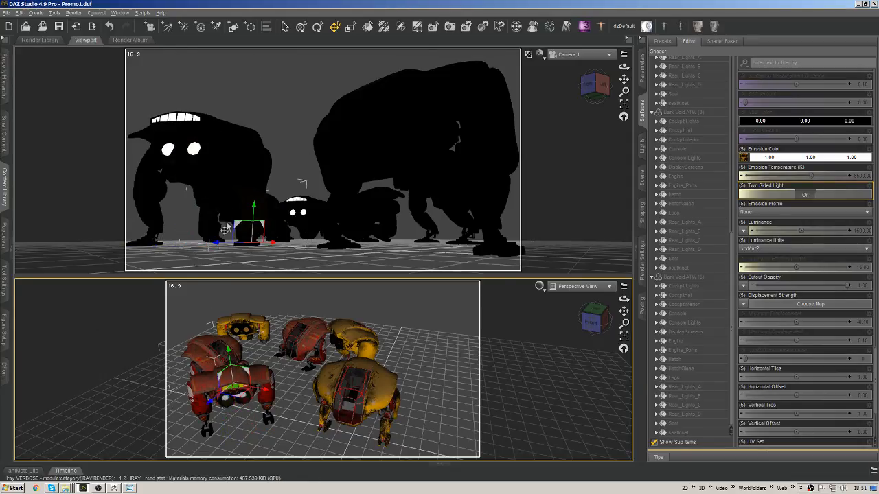
drag(238, 403, 220, 404)
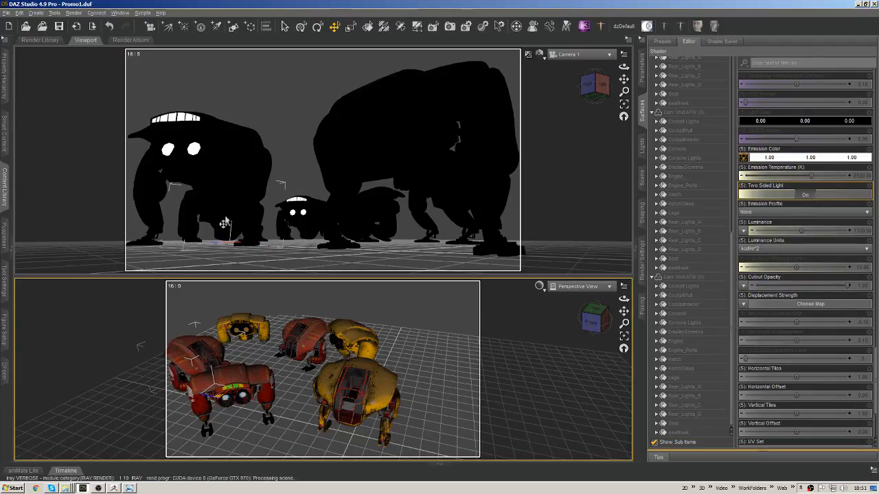
click(298, 230)
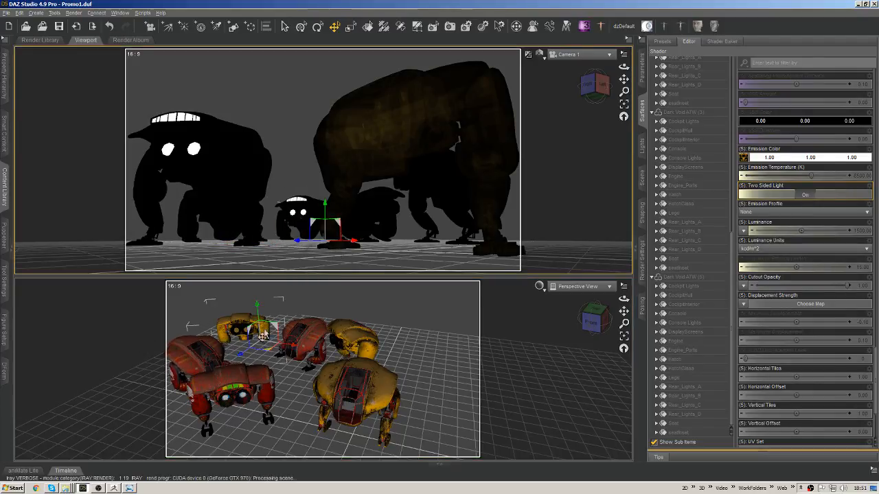
drag(270, 357, 266, 371)
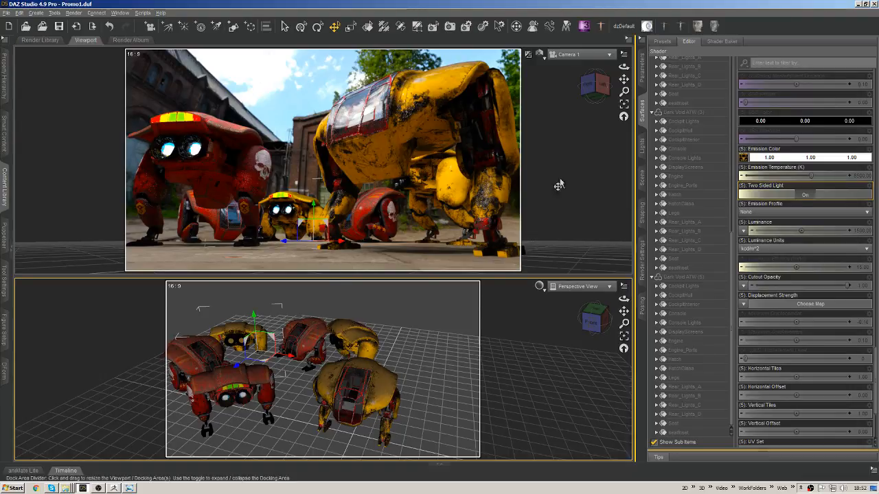
- Change the viewport layout to a single view showing Camera 1
click(284, 28)
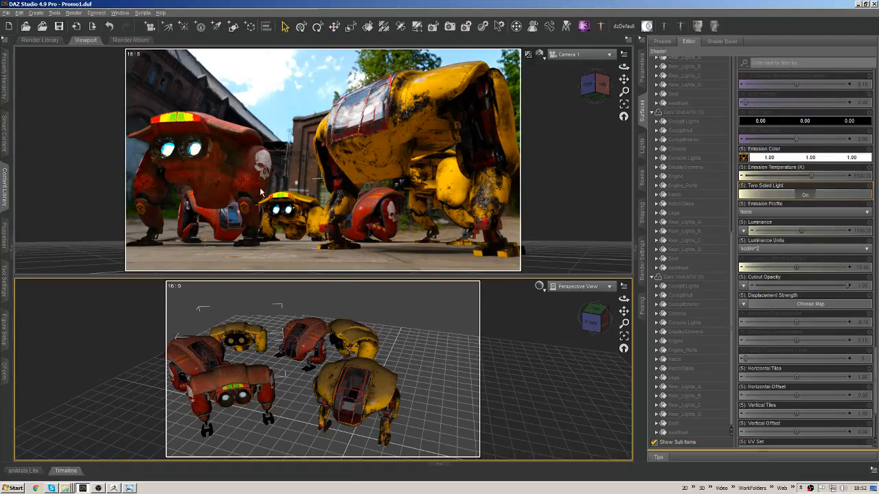
right_click(81, 39)
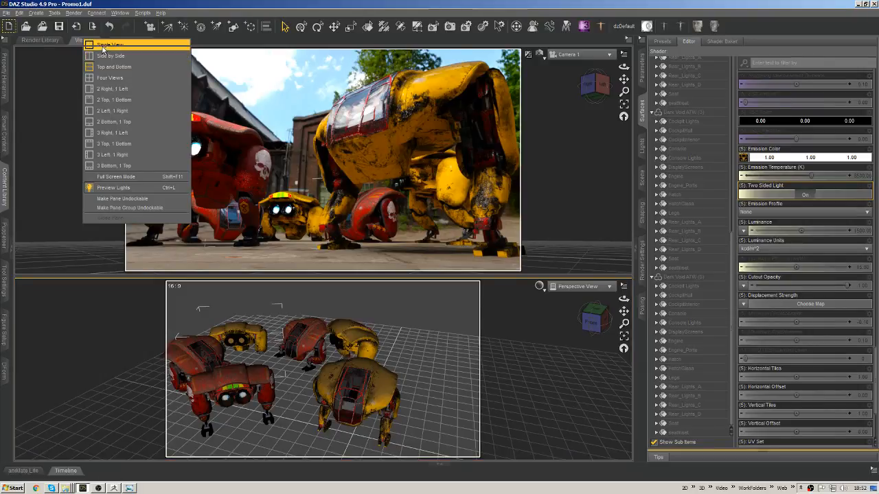
click(101, 44)
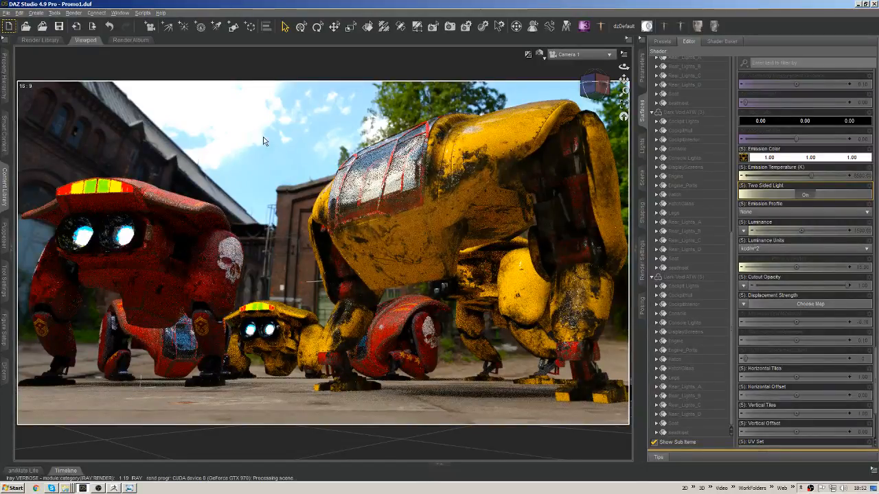
- Save the composition as a new scene named Promo3 in the Mecha 001 DEV folder of the Content Library
click(5, 196)
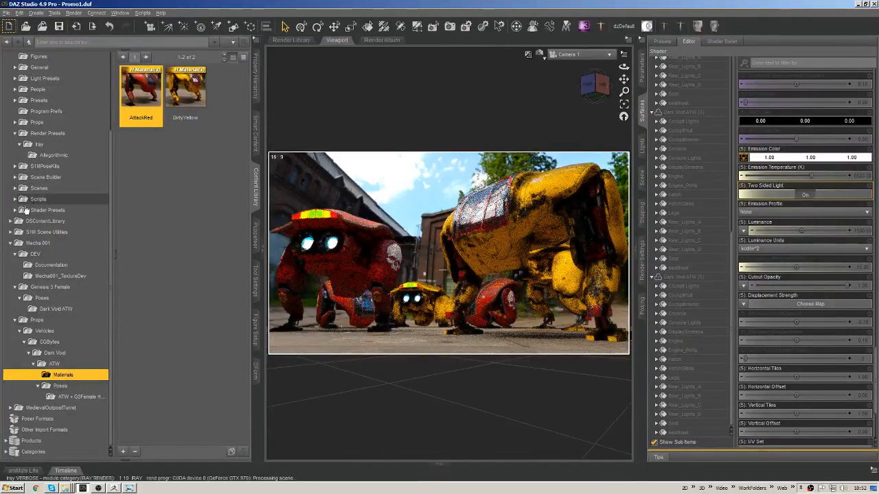
click(34, 254)
click(123, 451)
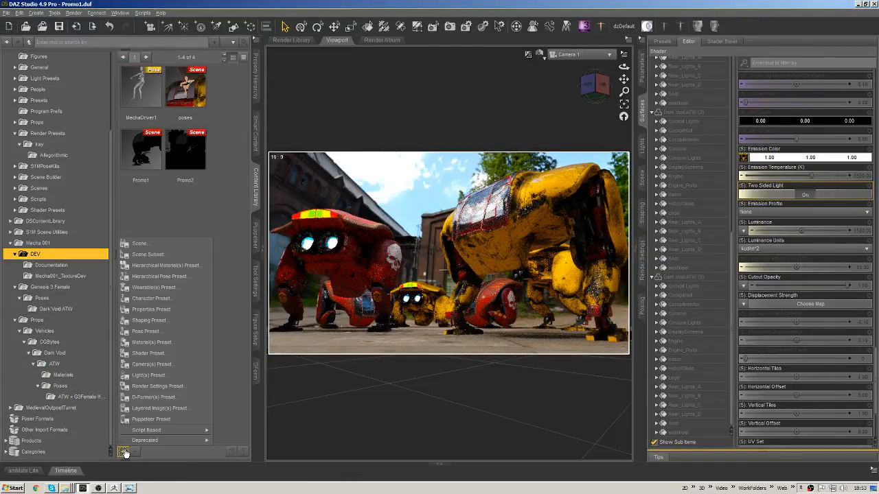
click(140, 243)
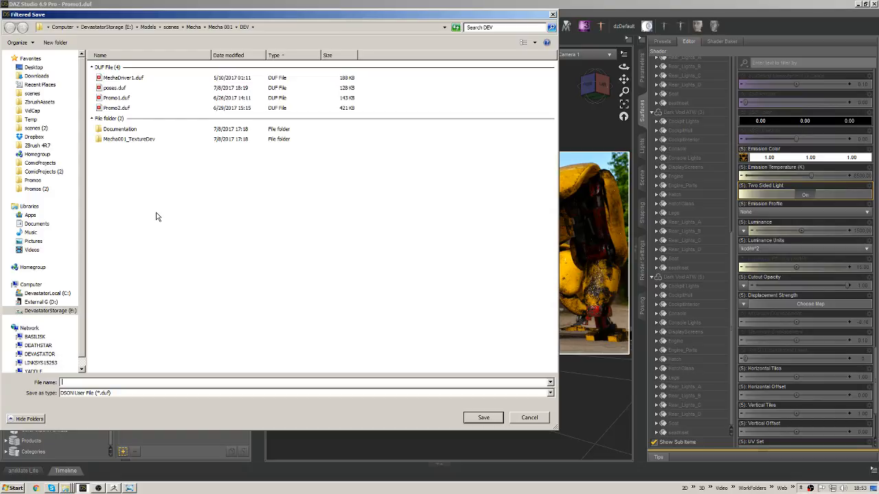
text(Promo)
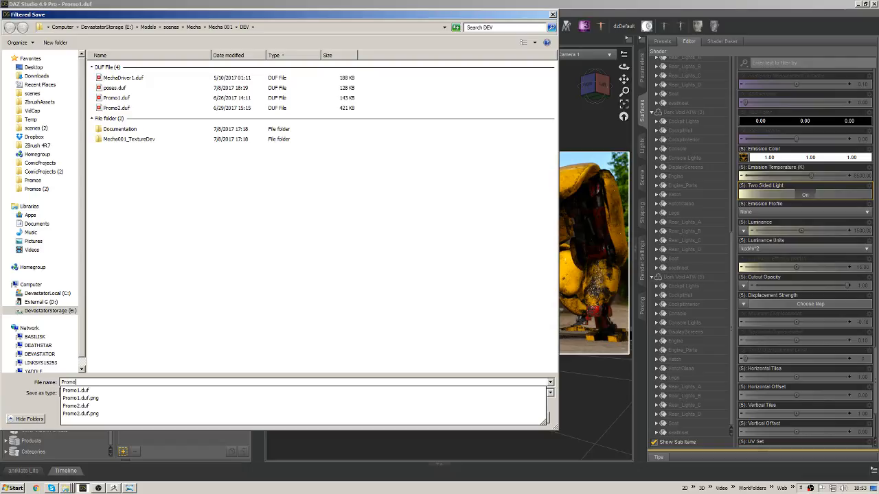
text(3)
key(Return)
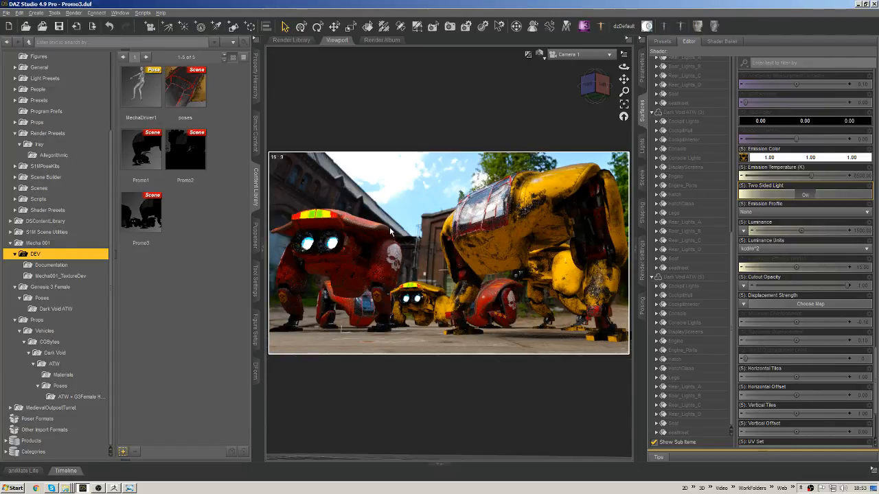
click(258, 255)
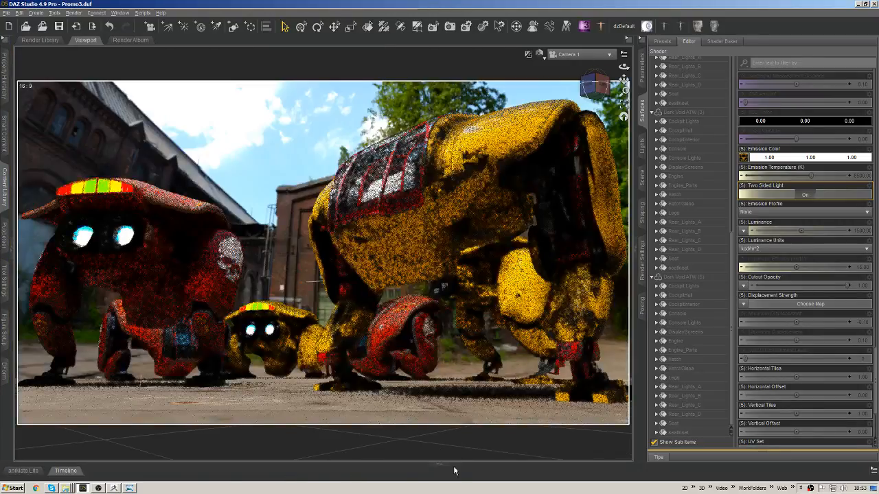
- Expand the timeline, display the transform parameters of Dark Void ATW (5), and move the playhead to frame 1
click(441, 465)
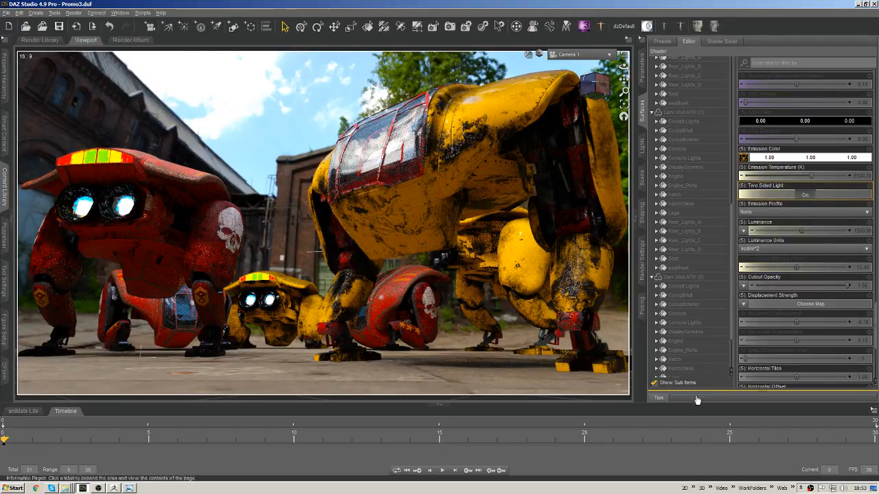
click(591, 54)
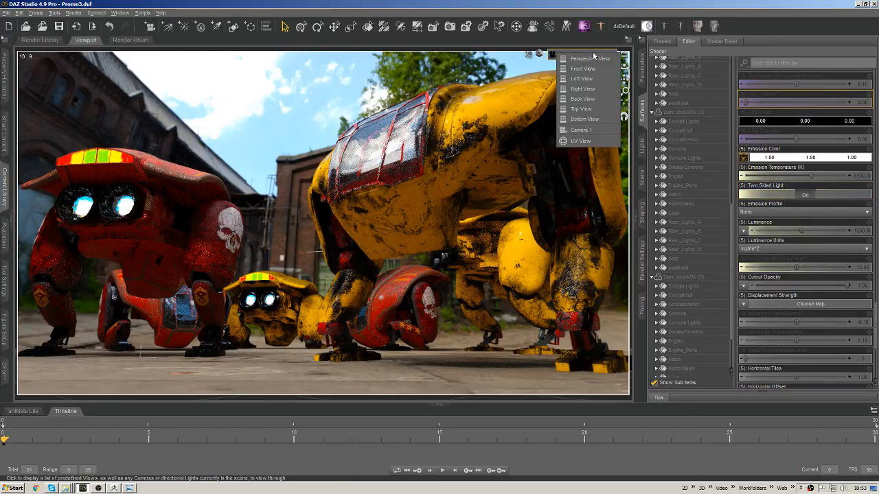
click(633, 61)
click(643, 68)
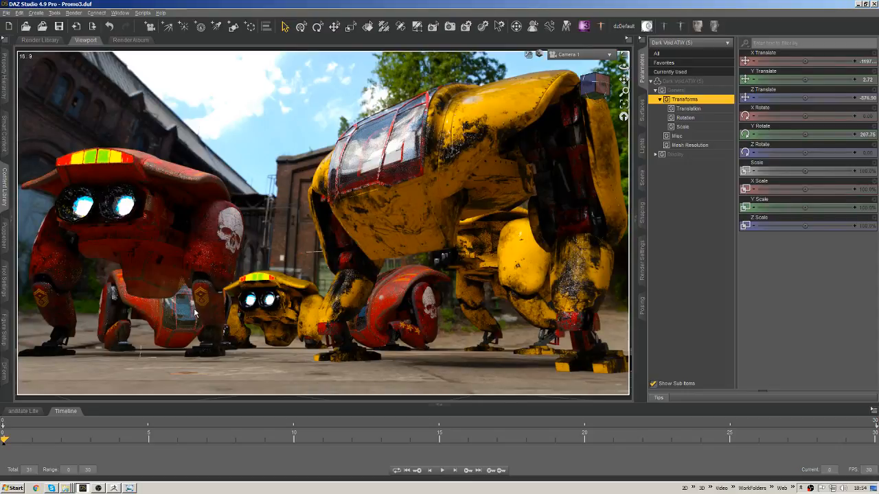
click(32, 439)
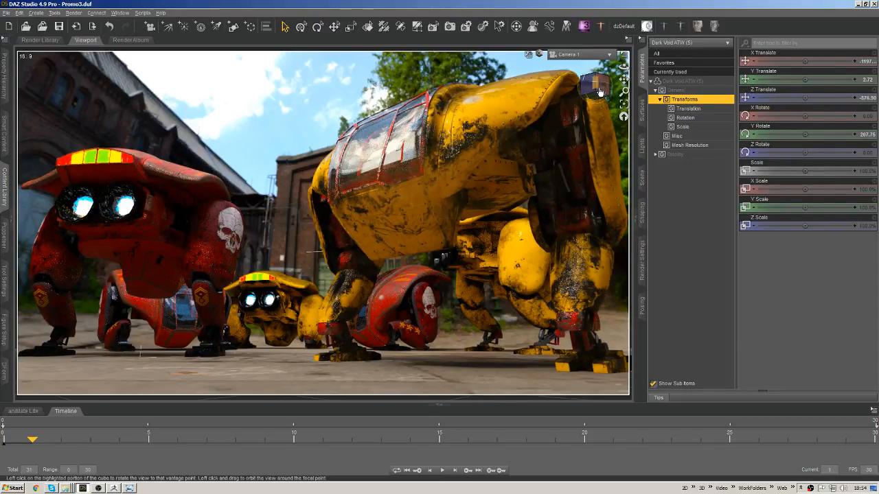
- Reframe Camera 1 at frame 1 as a low view beneath the large yellow mecha, with the red mecha beside it
drag(602, 84, 534, 155)
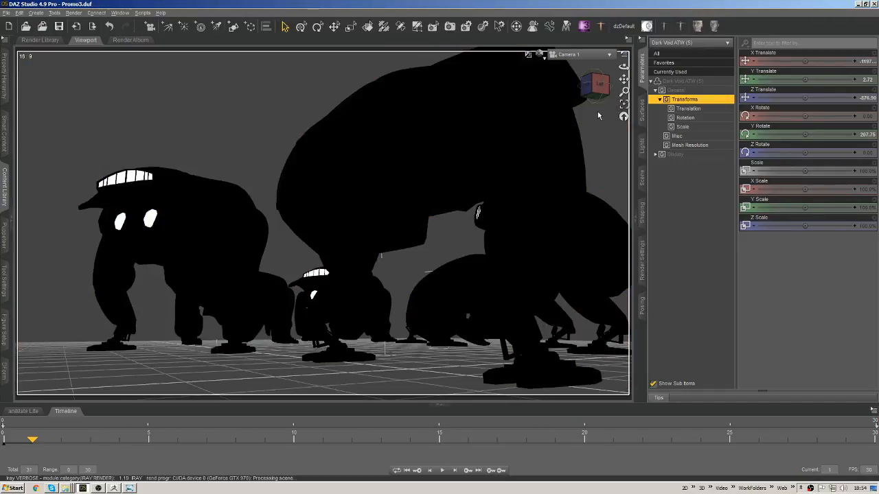
scroll(583, 117, up, 4)
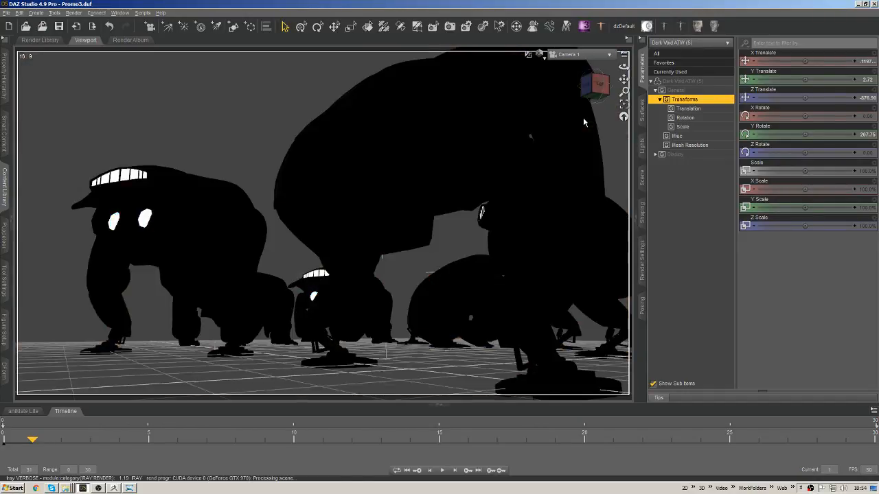
mouse_move(600, 87)
mouse_down()
mouse_move(594, 93)
mouse_move(587, 86)
mouse_move(612, 87)
mouse_up()
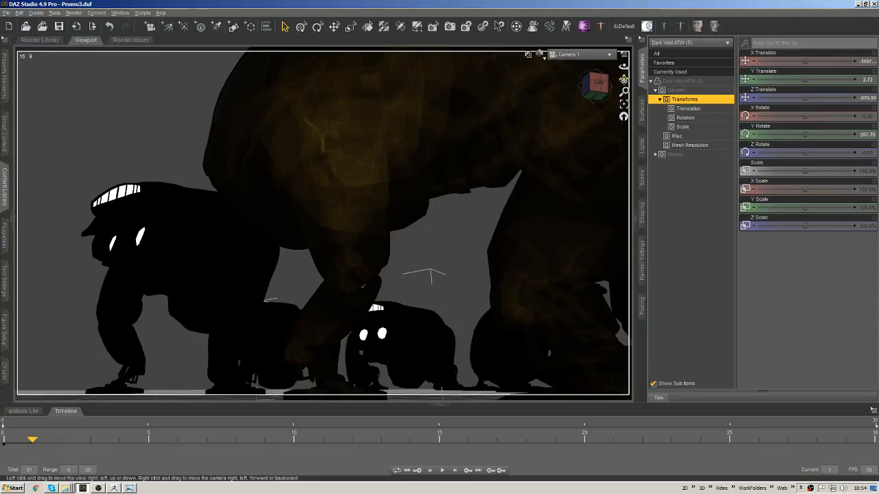
drag(624, 80, 623, 88)
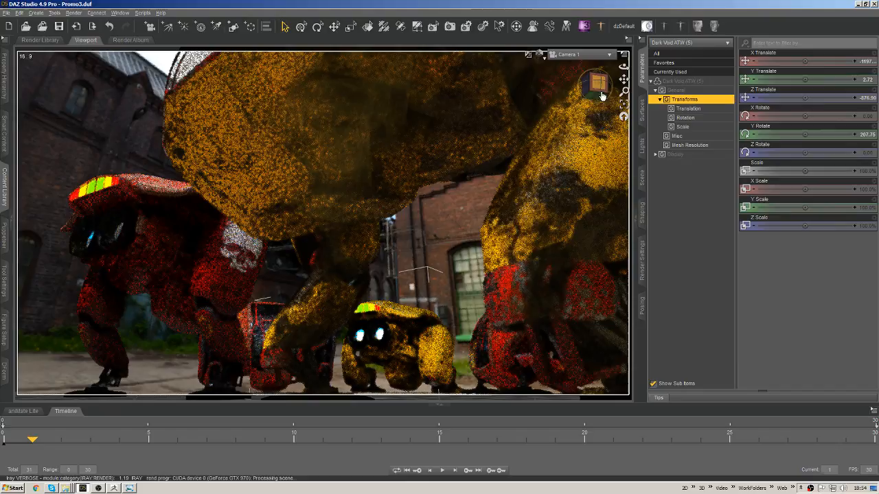
drag(602, 94, 622, 80)
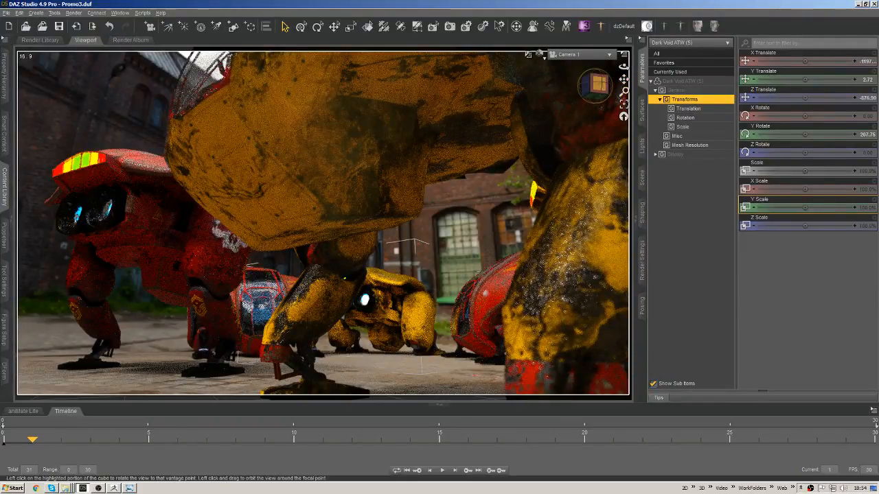
mouse_move(599, 83)
mouse_down()
mouse_move(623, 79)
mouse_move(607, 83)
mouse_up()
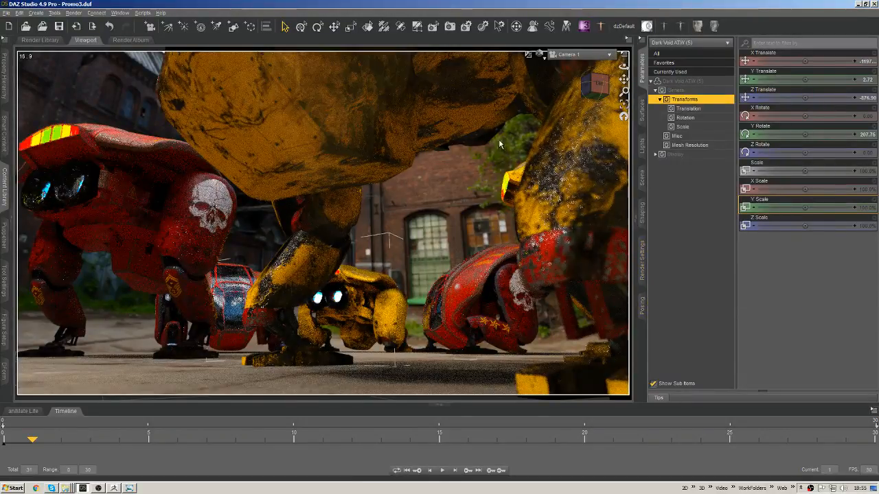
- Show Camera 1's transform parameters and compare its views at frames 0 and 1
click(676, 43)
click(676, 63)
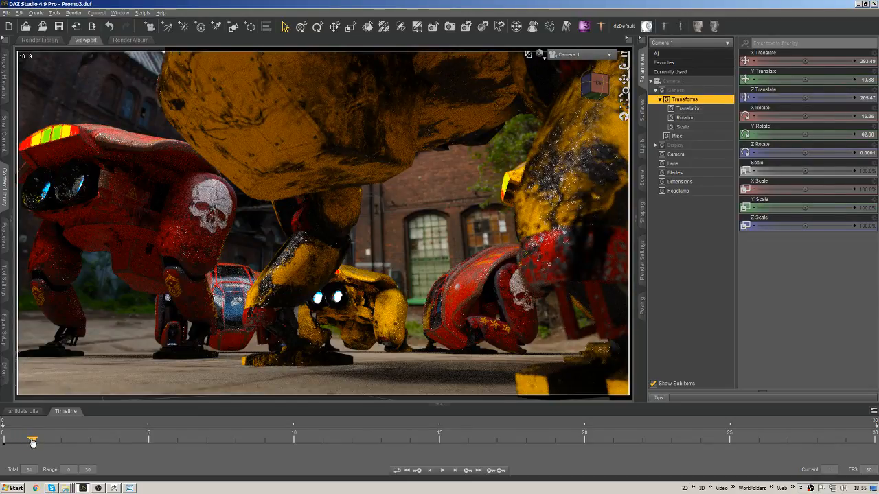
click(34, 442)
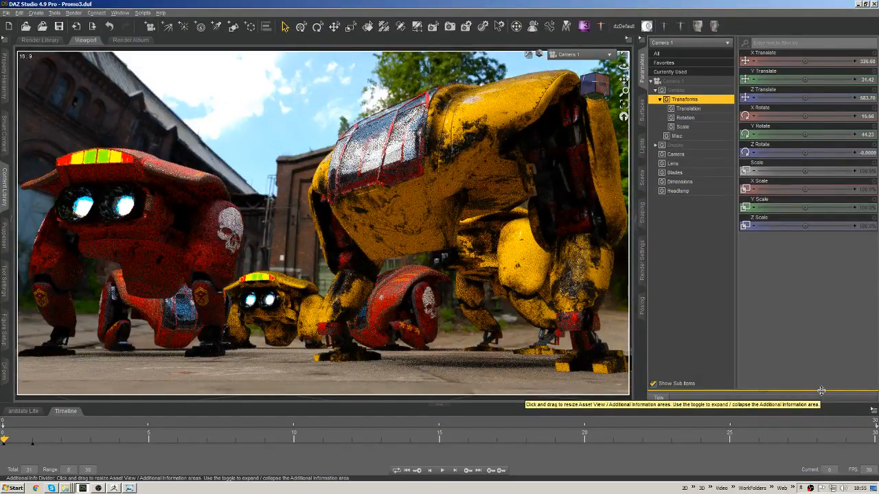
key(Right)
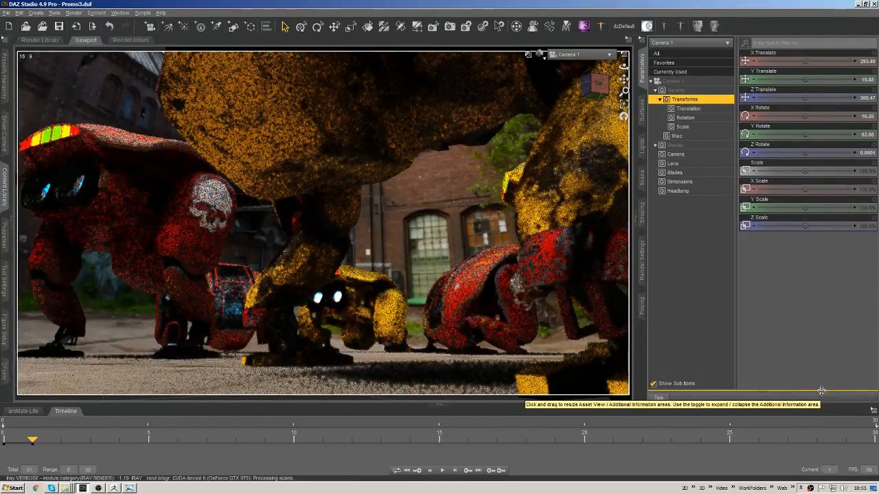
- At frame 2, orbit Camera 1 around to the other side of the mechas and dolly in close to the ground
key(Right)
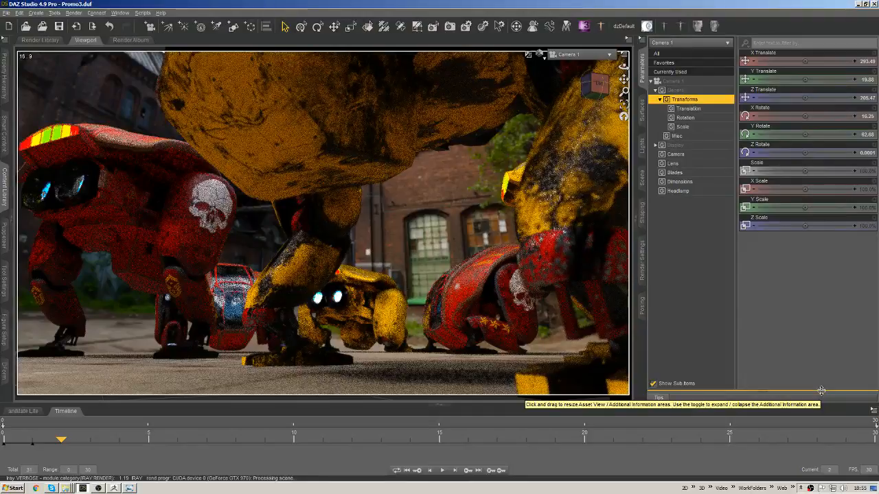
drag(604, 85, 702, 98)
middle_drag(279, 183, 333, 262)
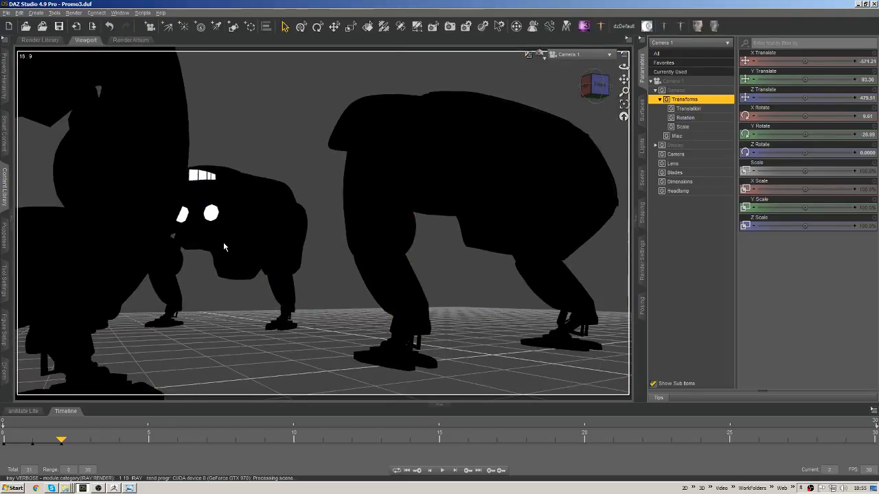
scroll(243, 236, up, 5)
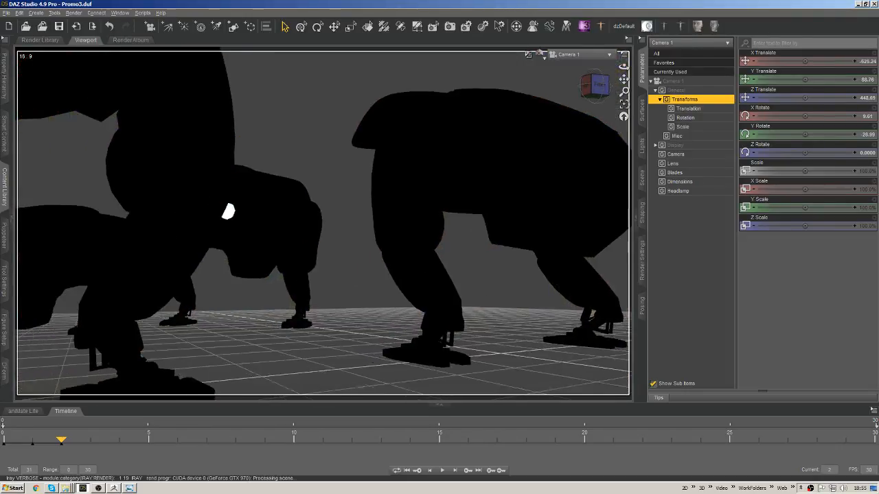
scroll(243, 235, up, 1)
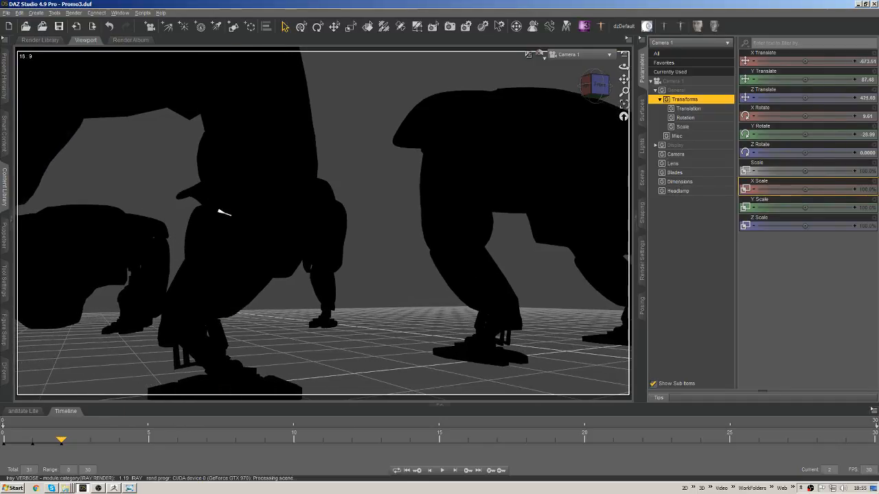
scroll(337, 204, up, 2)
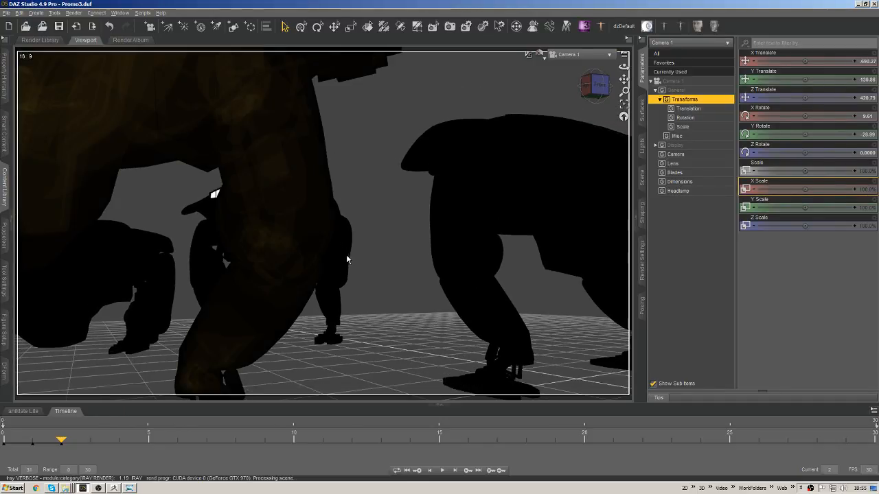
- Reposition Camera 1 at frame 2 close beside the red mecha's head, with the yellow mechas in view behind it
alt+drag(346, 254, 602, 76)
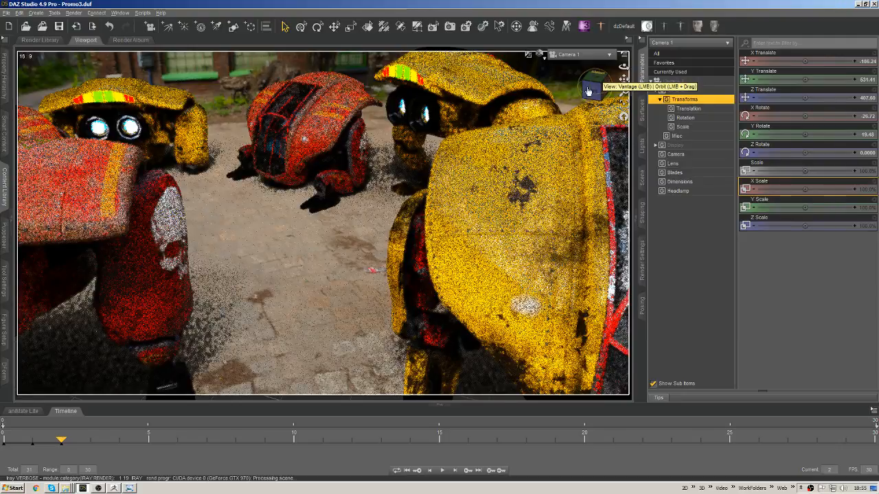
drag(623, 79, 593, 88)
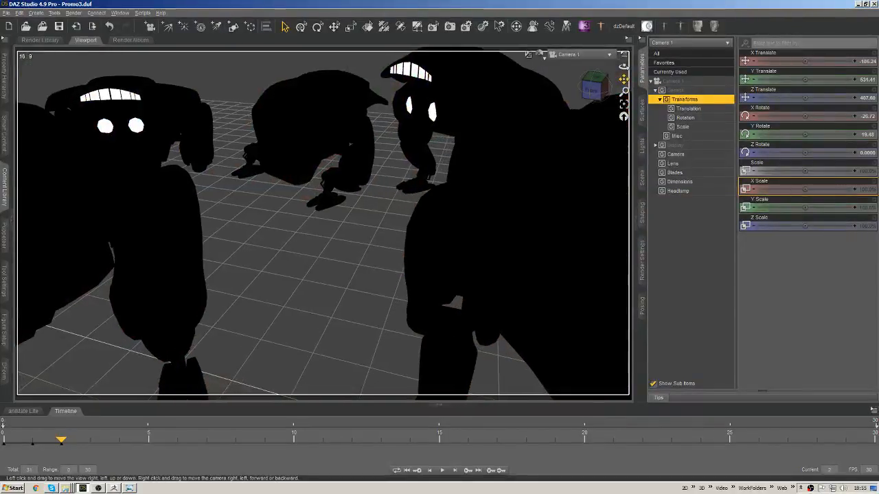
drag(597, 96, 596, 94)
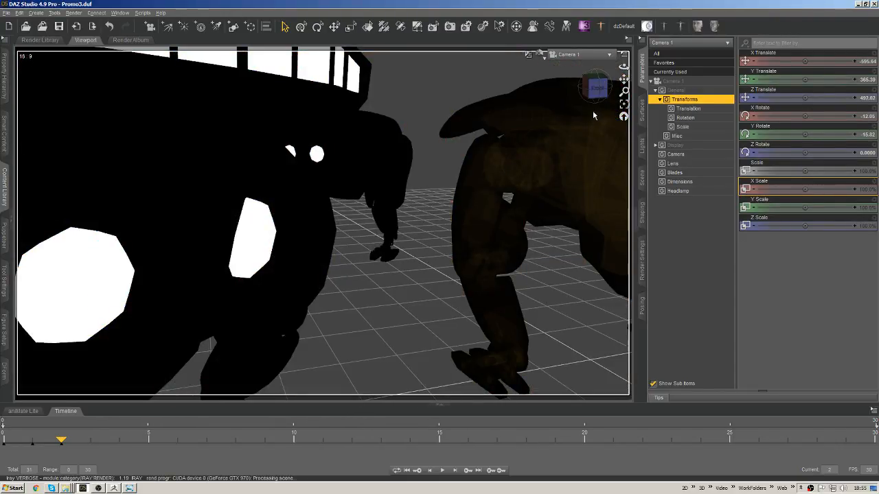
scroll(519, 117, down, 1)
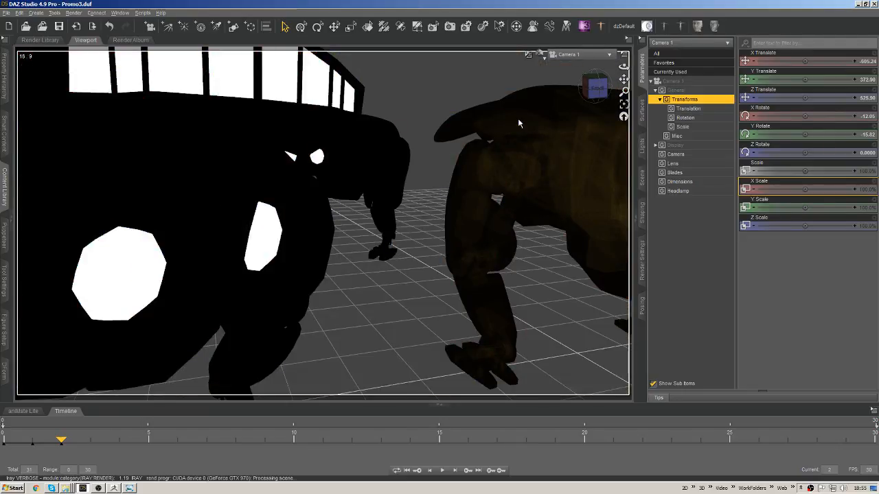
scroll(517, 118, down, 1)
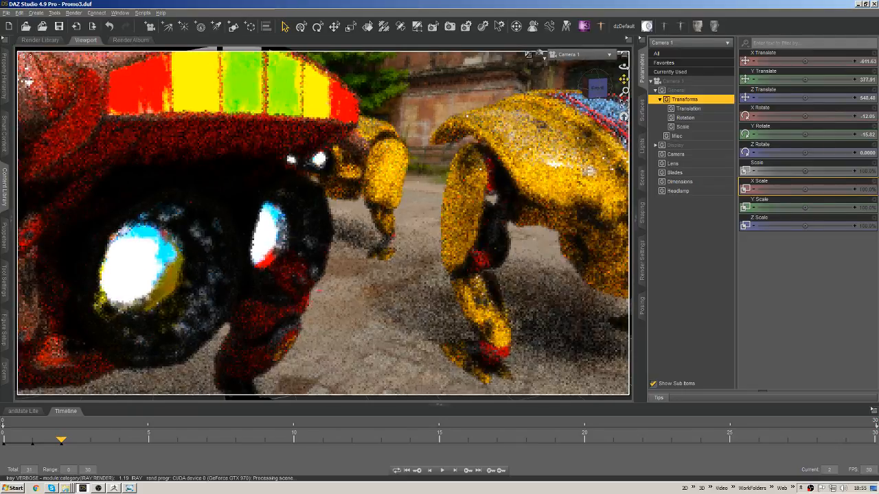
drag(623, 79, 626, 45)
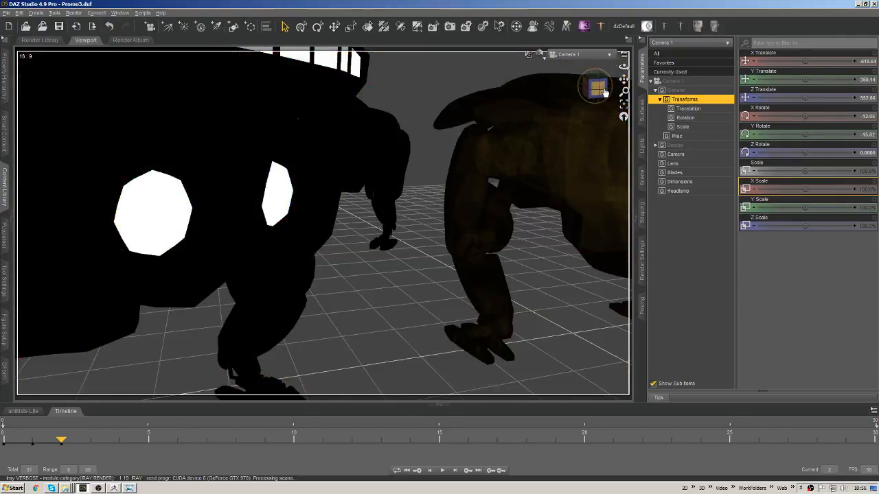
drag(604, 92, 611, 66)
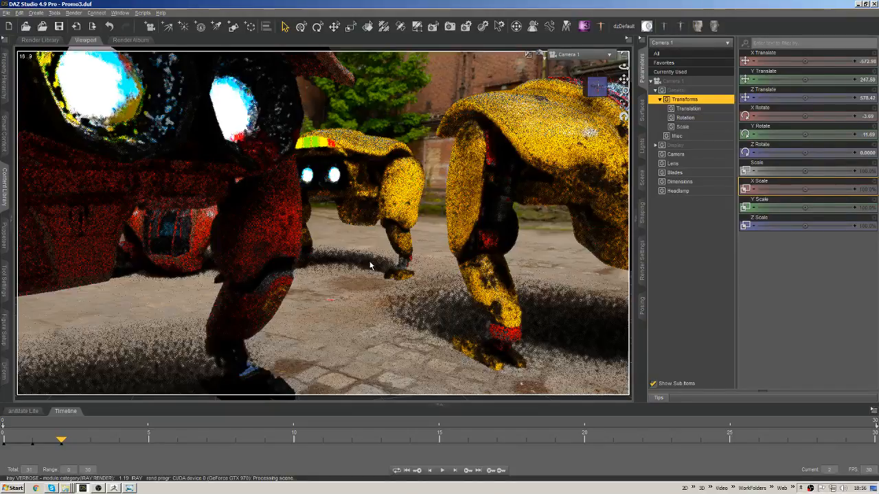
- Move the far yellow mecha instance forward to about X -327, Z -375 at frame 2, and reframe Camera 1 past the red mecha's skull-marked leg
click(356, 175)
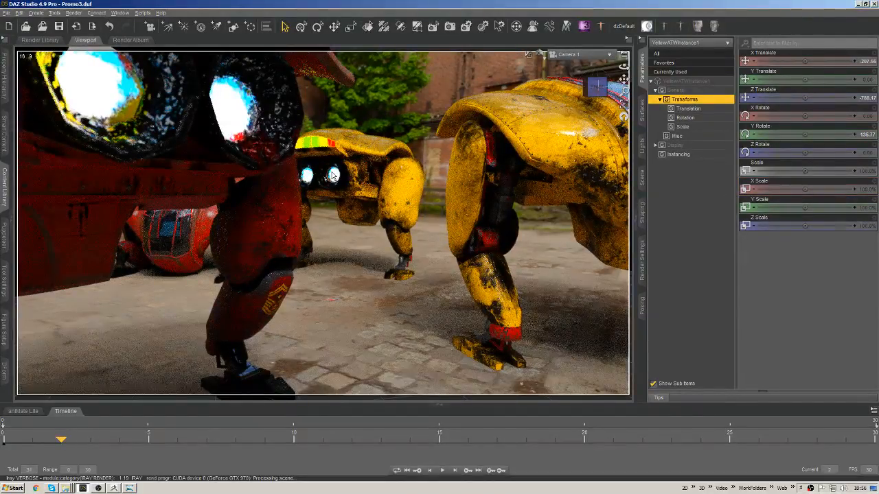
key(ctrl+alt+t)
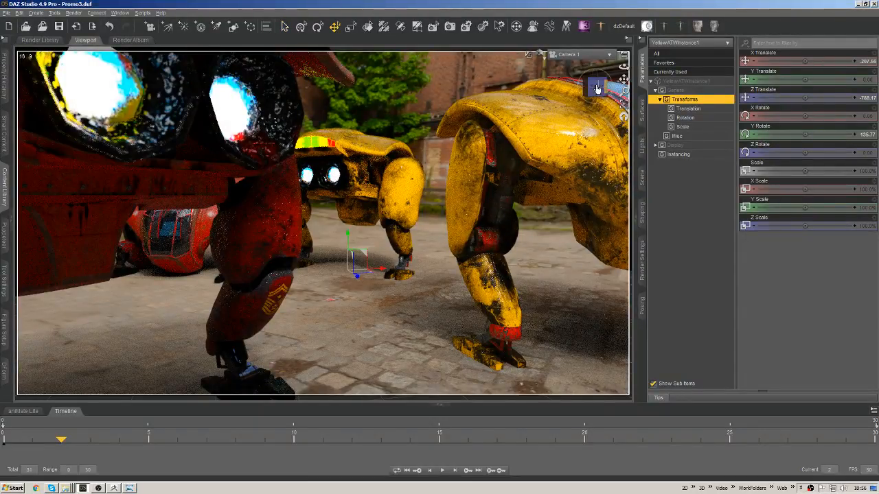
drag(599, 87, 611, 108)
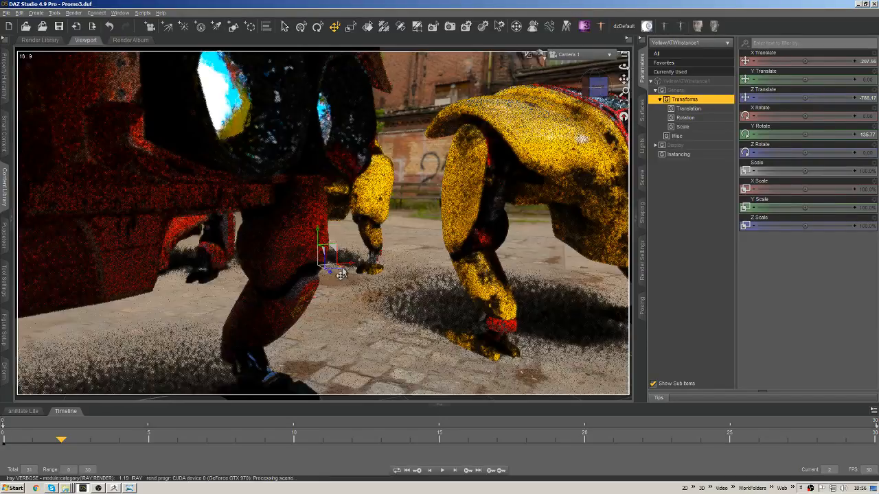
drag(342, 268, 364, 311)
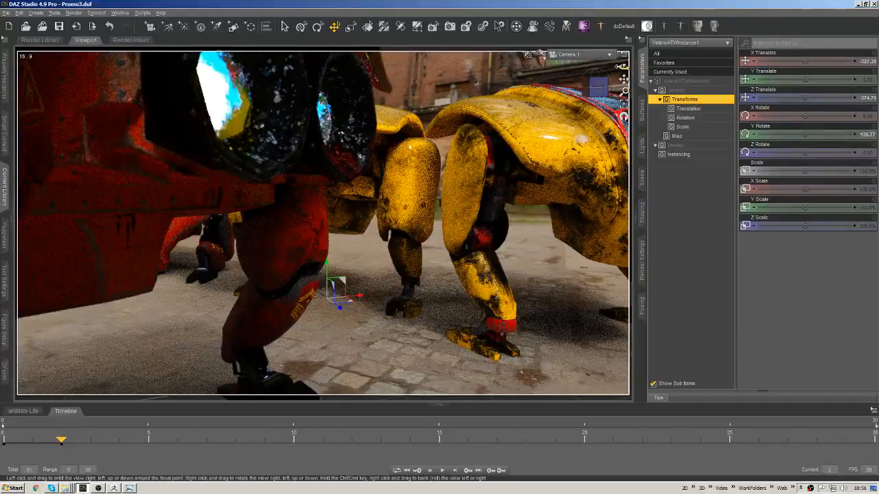
drag(597, 86, 597, 90)
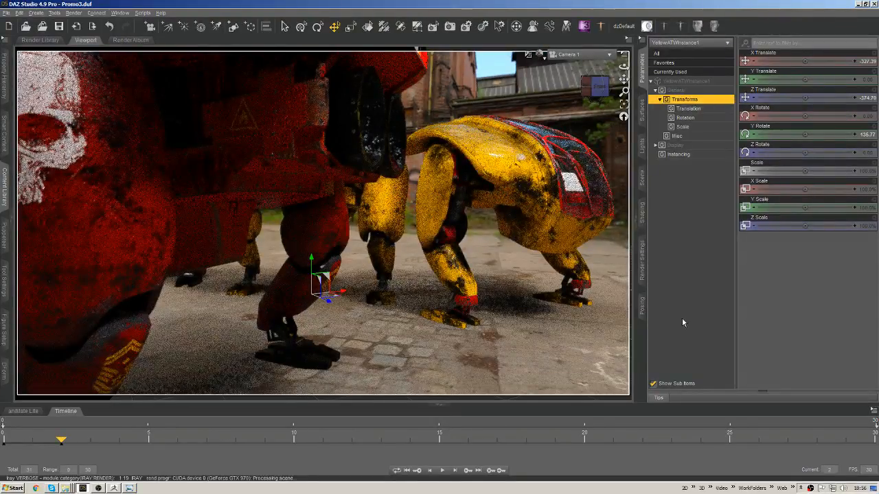
- Step back through frames 1 and 0 and forward to frame 2 to check the yellow instance's position in each shot
key(Left)
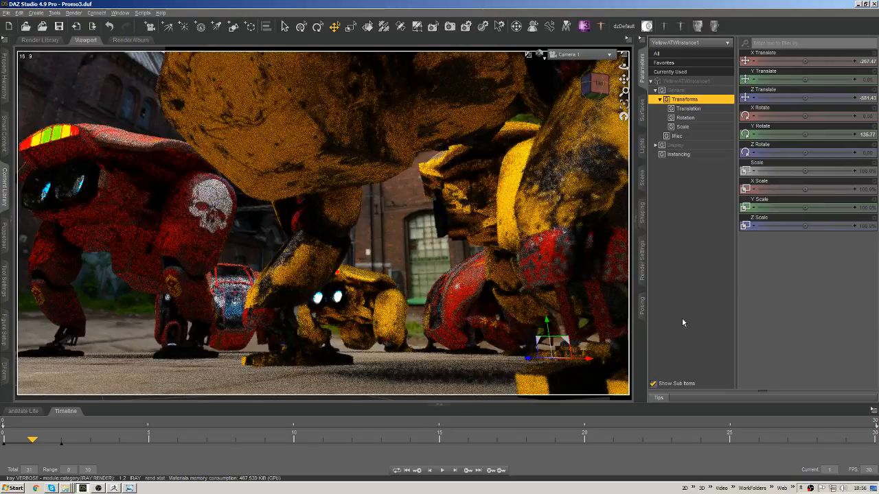
key(Left)
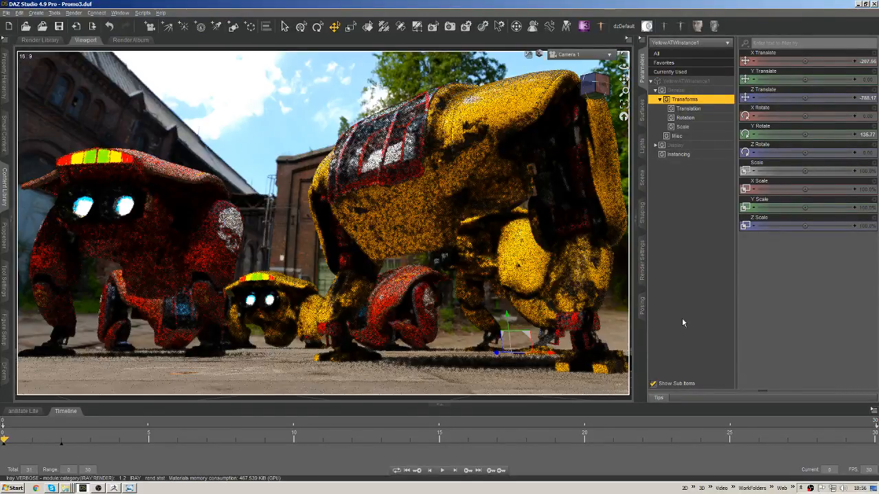
key(Right)
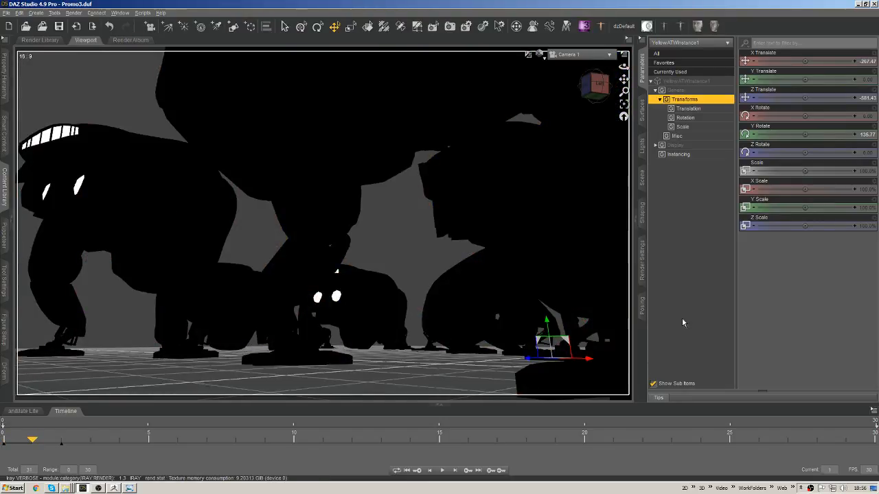
key(Right)
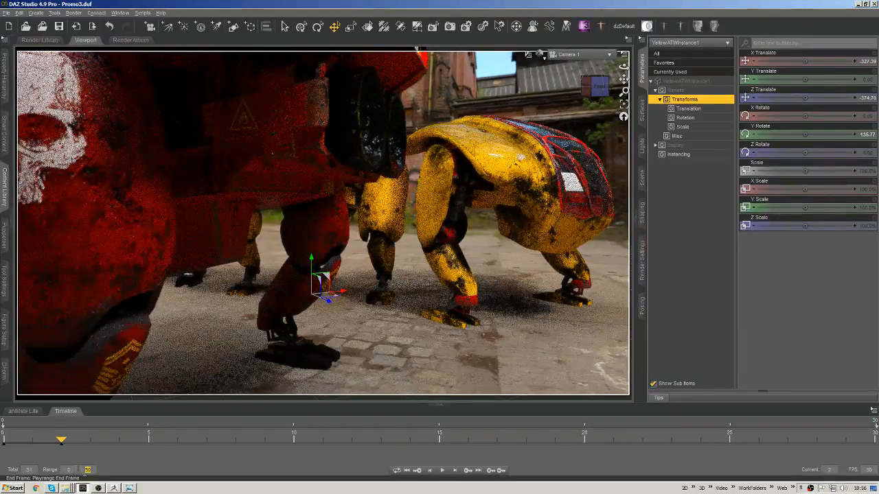
- Set the end of the timeline's play range to frame 2
key(Return)
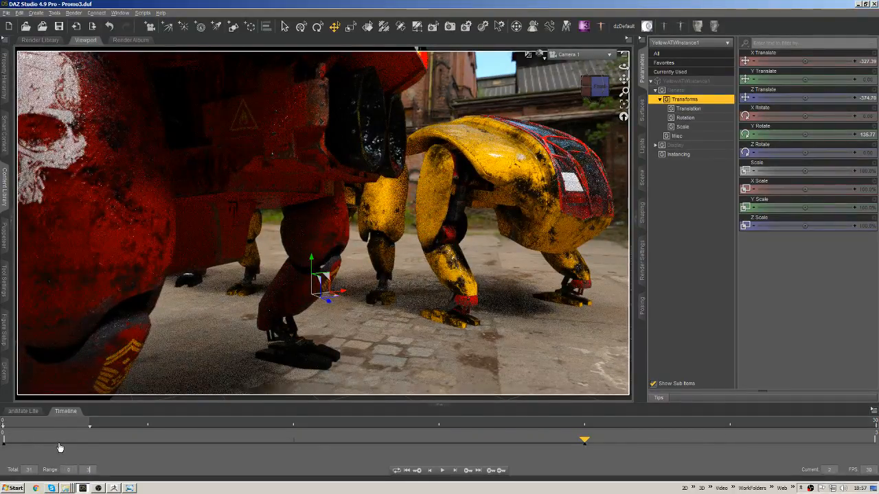
drag(94, 472, 77, 475)
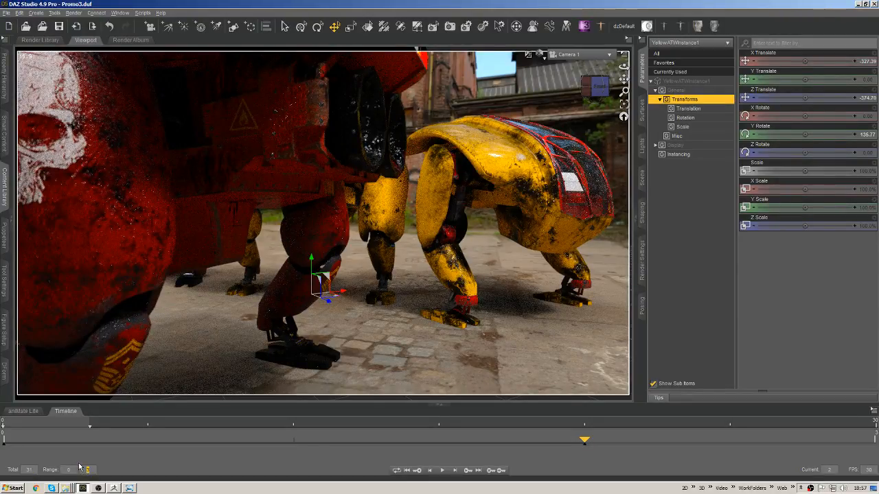
text(2)
key(Return)
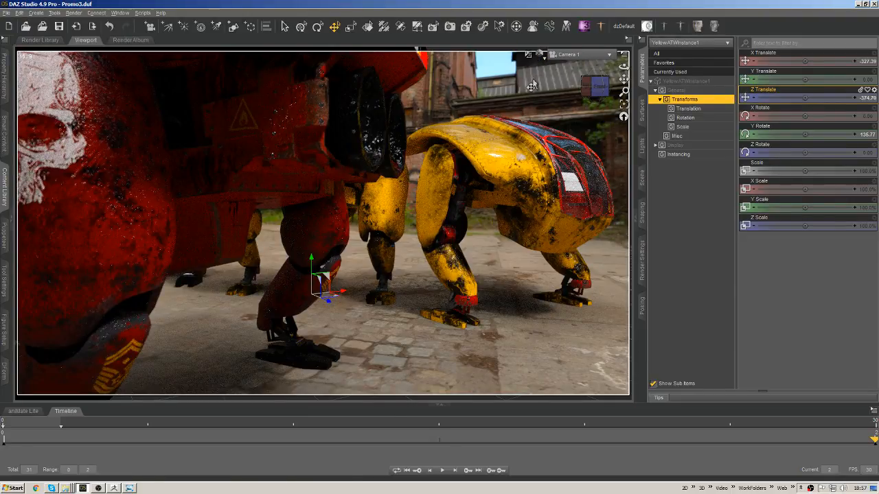
- Set the render type to Image Series in the render settings
click(642, 261)
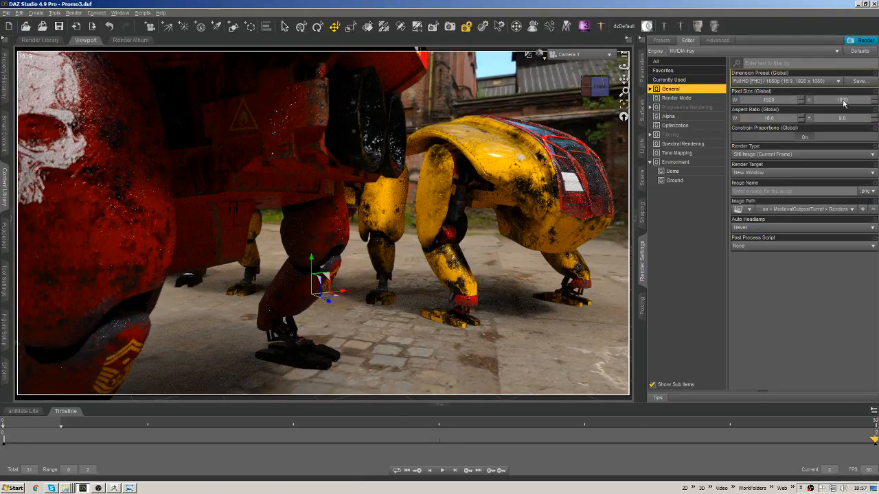
click(774, 154)
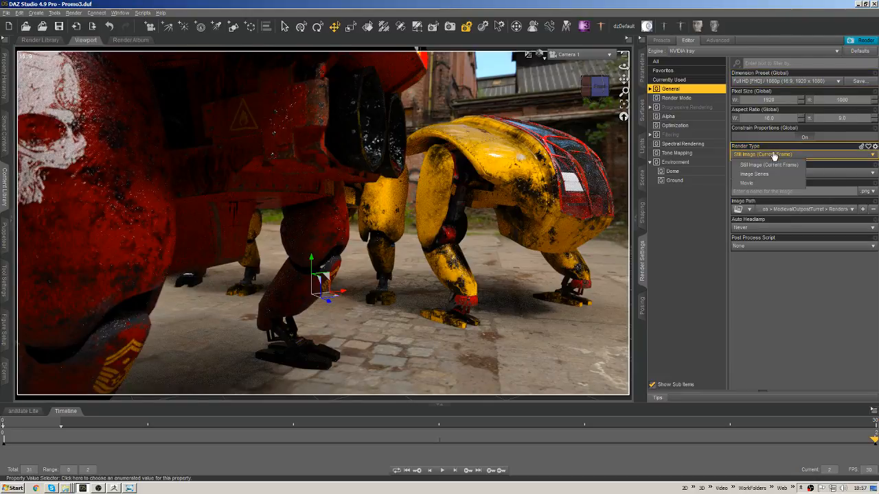
click(771, 174)
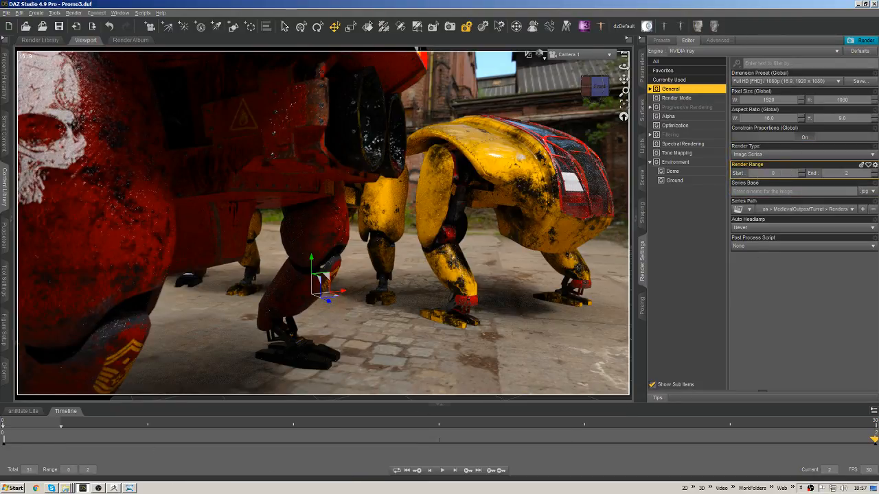
- Name the render series base DarkVoidMechATW_Promos_
click(762, 191)
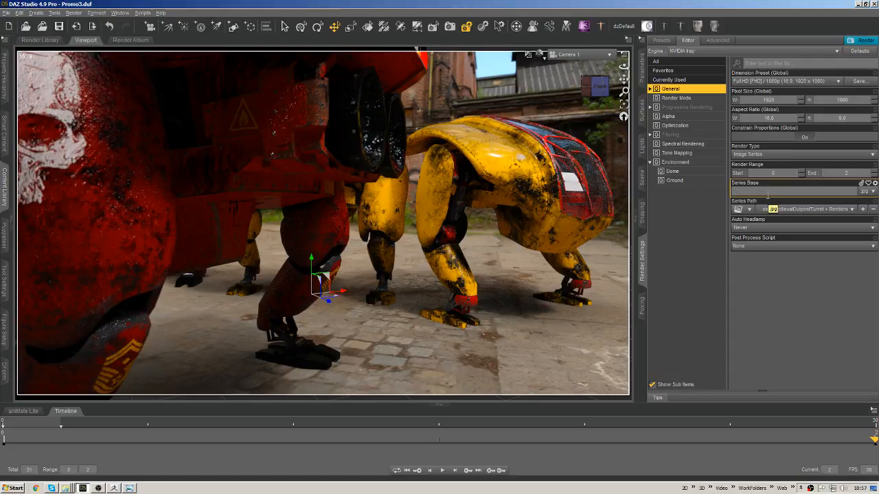
text(Mo)
key(BackSpace)
key(BackSpace)
text(DarkVoidMechATW)
text(_B)
text(_Promos_)
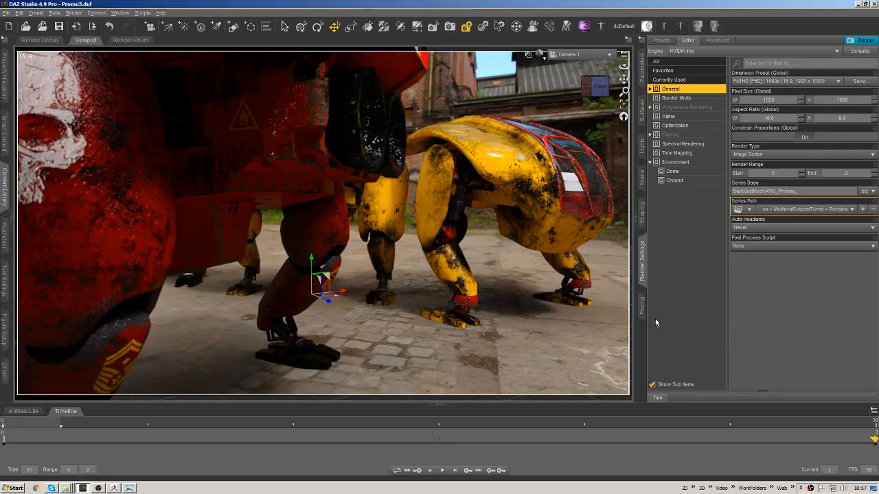
- Set the series path to the Renders folder inside Promos, CGBDarkVoidMechATW
click(749, 211)
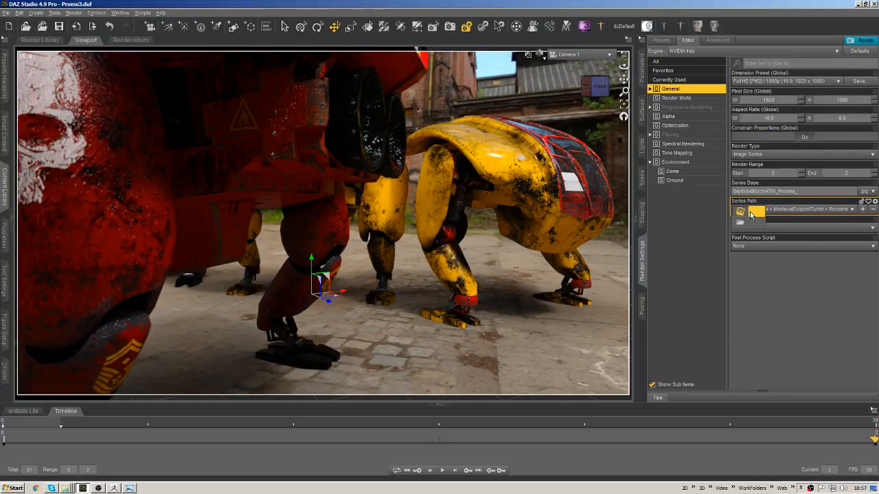
click(747, 223)
click(862, 210)
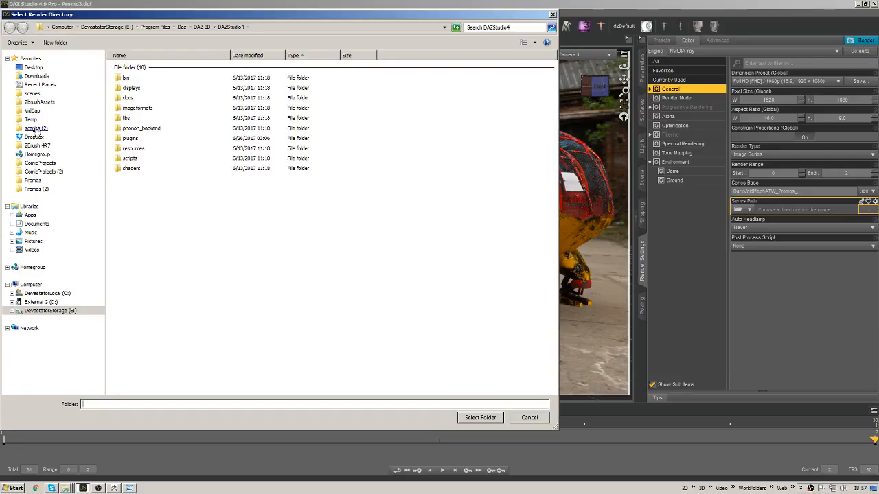
click(32, 180)
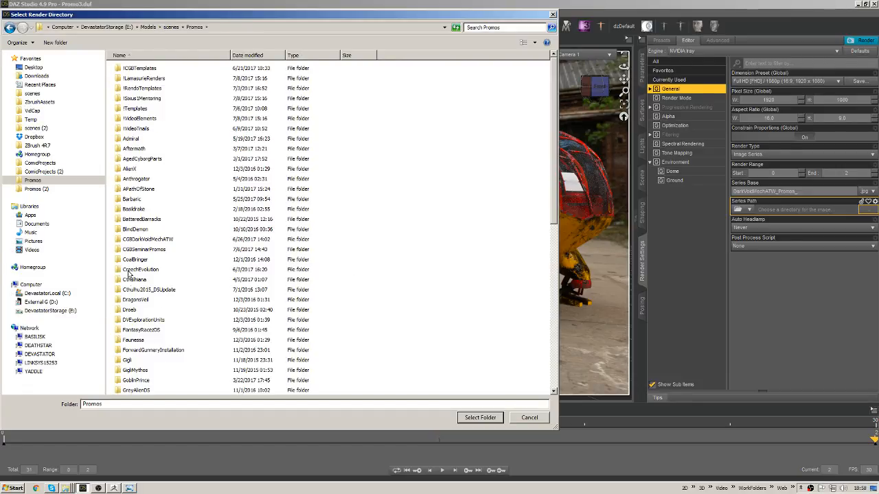
double_click(137, 239)
double_click(132, 77)
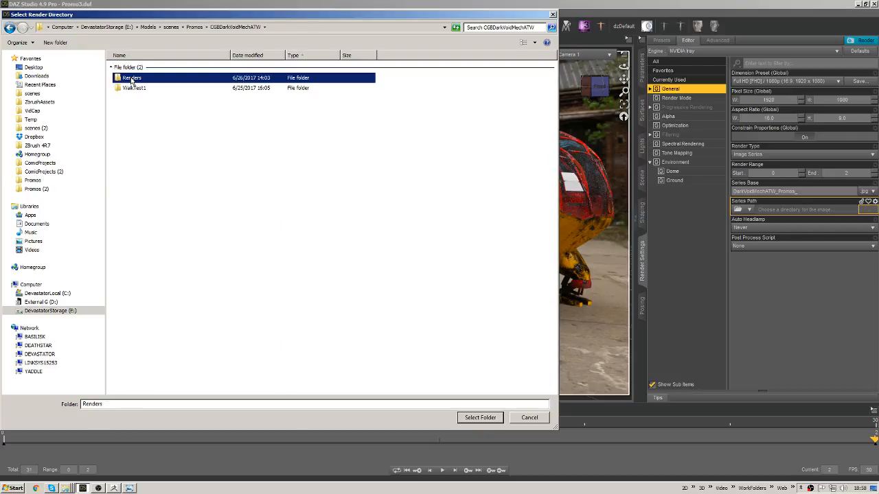
click(480, 418)
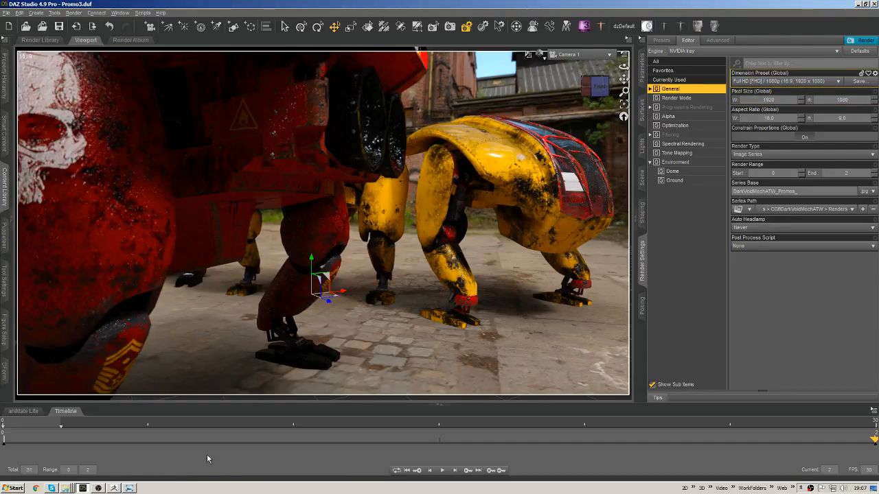
- Close the DarkVoidMechATW_Main1.jpg image in Windows Photo Viewer and switch to the Renders folder in Windows Explorer
click(129, 488)
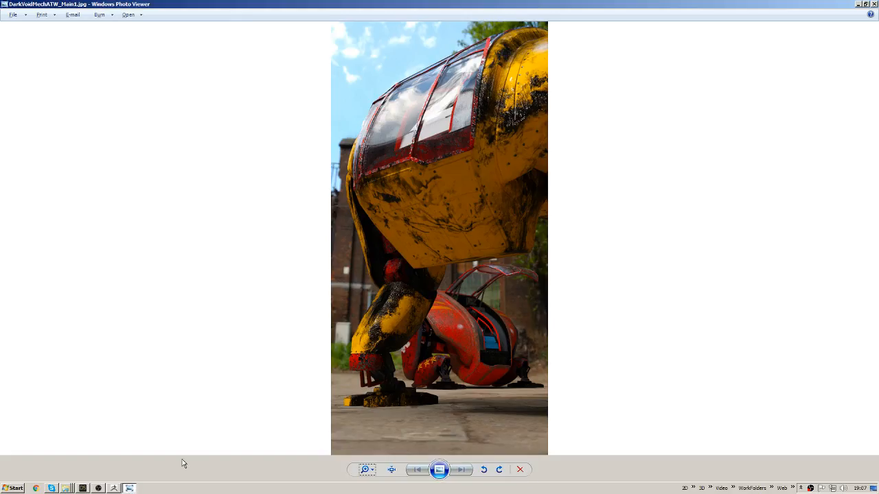
click(873, 4)
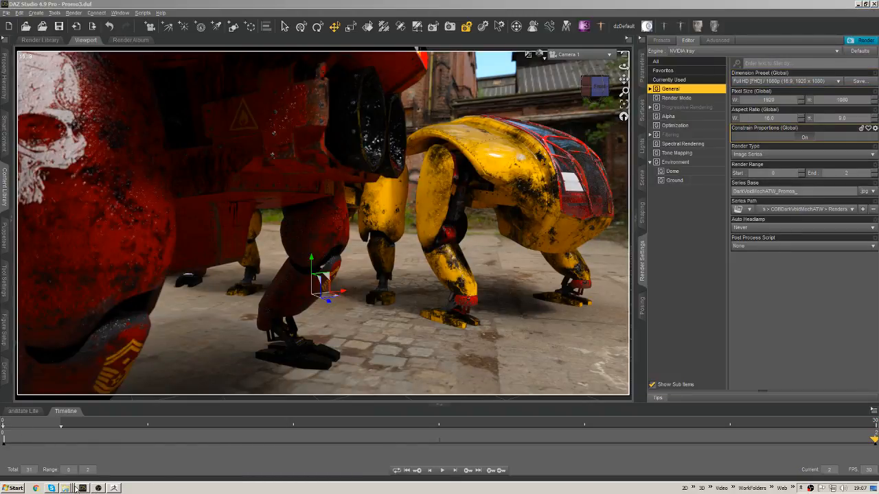
key(alt+Tab)
key(alt+Tab)
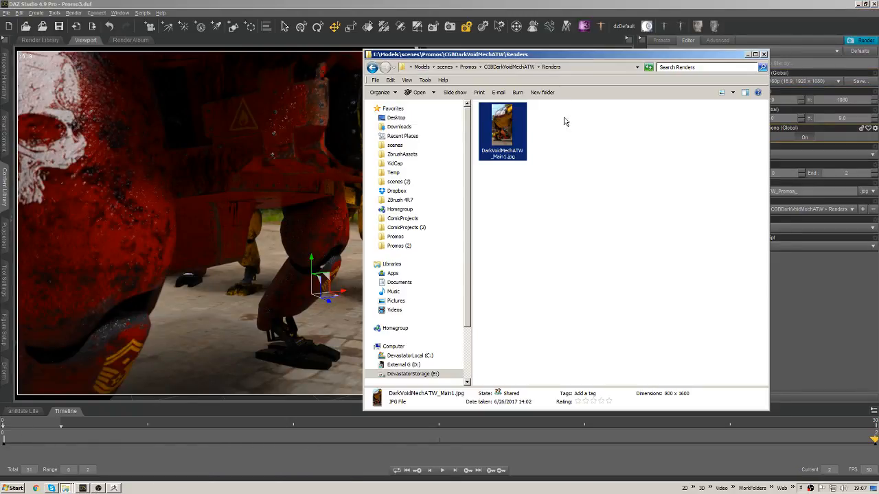
- Browse to the CGBSeminarPromos folder under Promos and preview AlienAllurePt1.jpg in Windows Photo Viewer
click(468, 66)
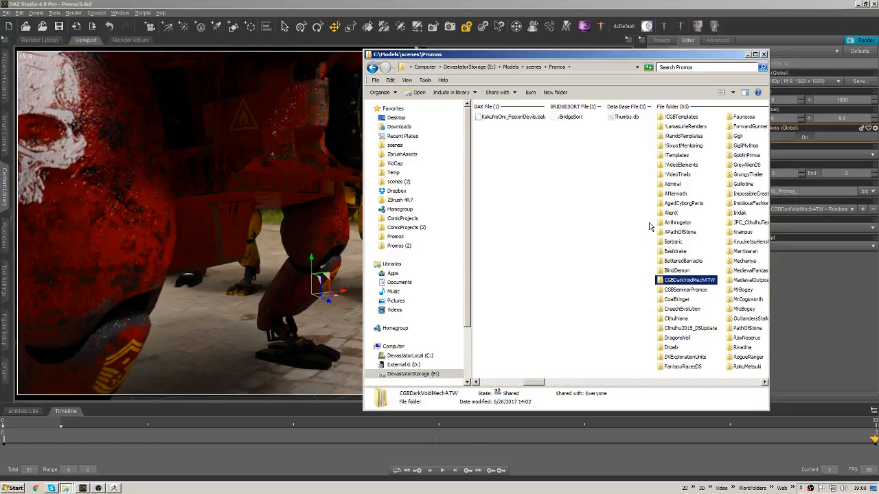
click(673, 205)
click(627, 220)
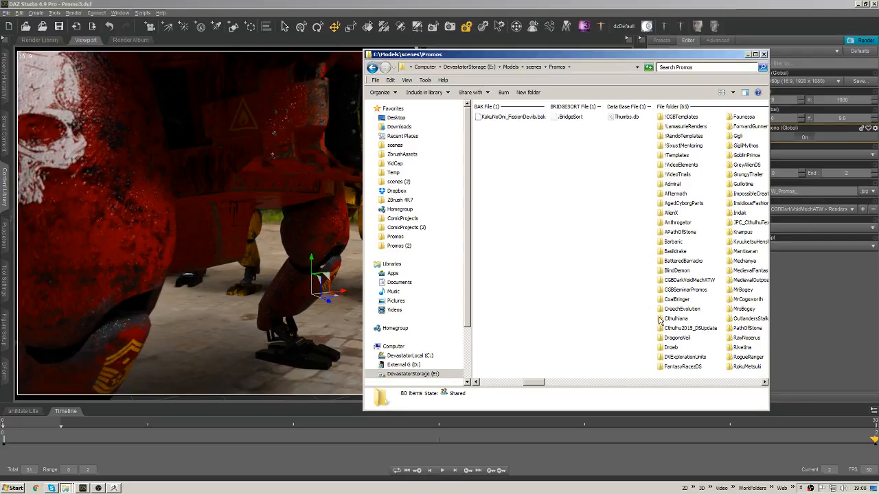
double_click(679, 290)
scroll(594, 263, down, 3)
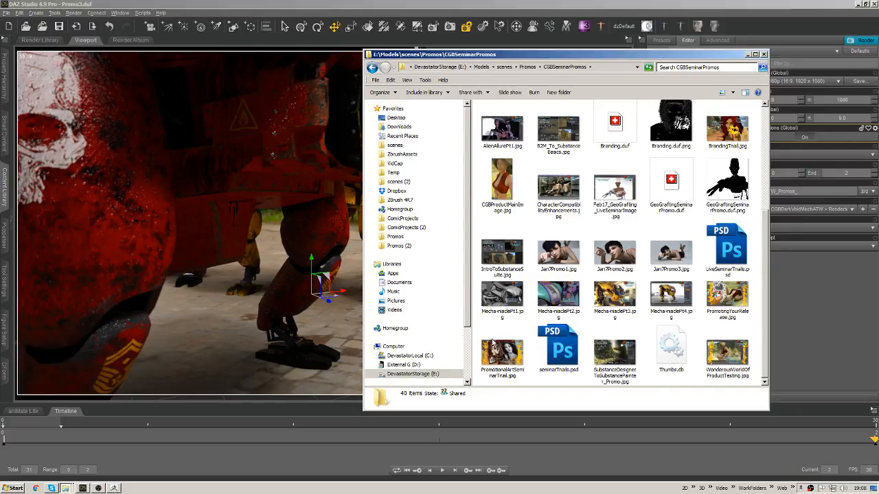
scroll(554, 304, up, 3)
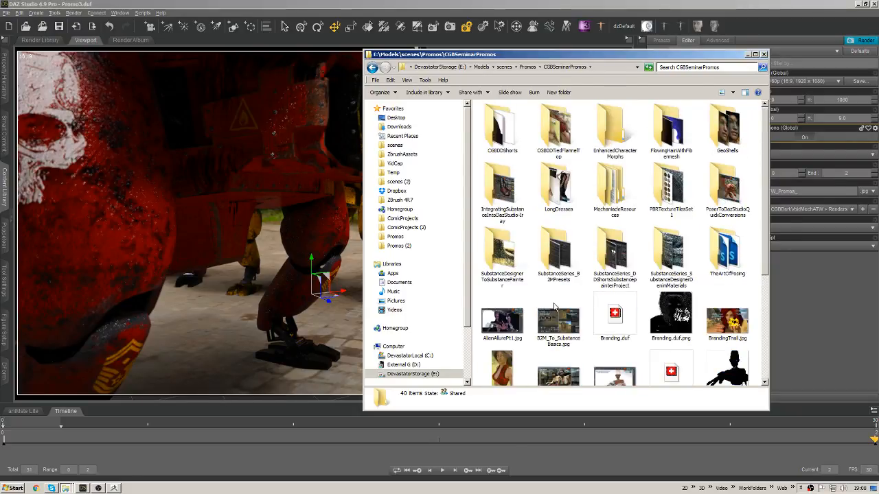
right_click(508, 319)
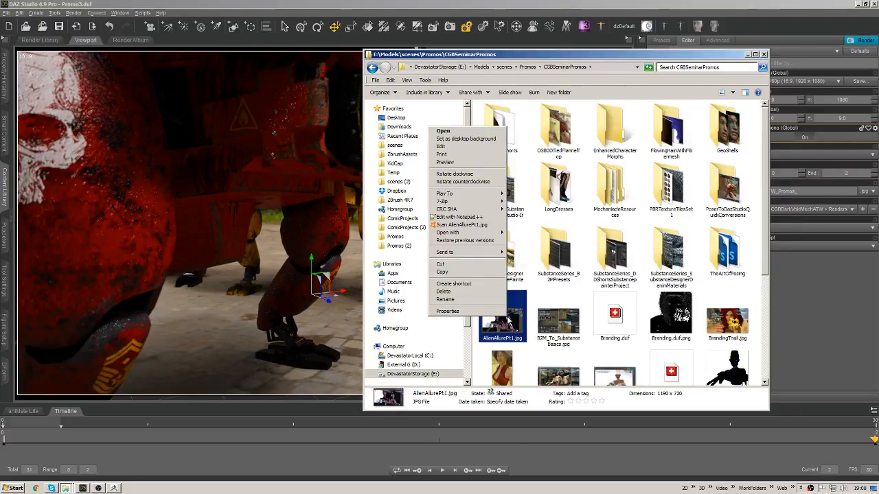
click(472, 163)
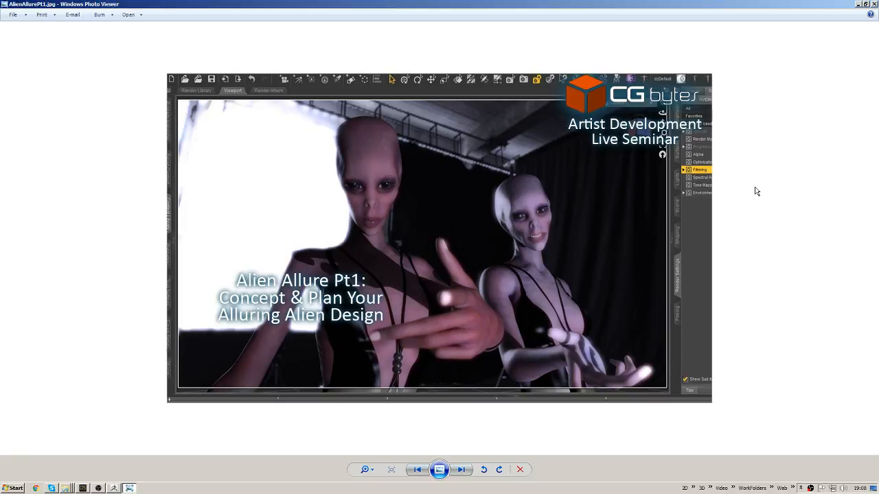
- Switch back to DAZ Studio and save the Promo3 scene
key(alt+Tab)
key(alt+Tab)
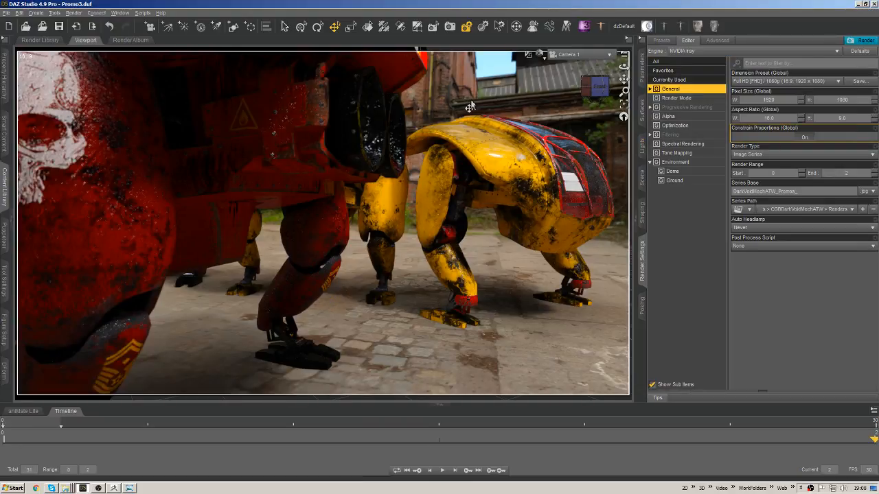
key(ctrl+s)
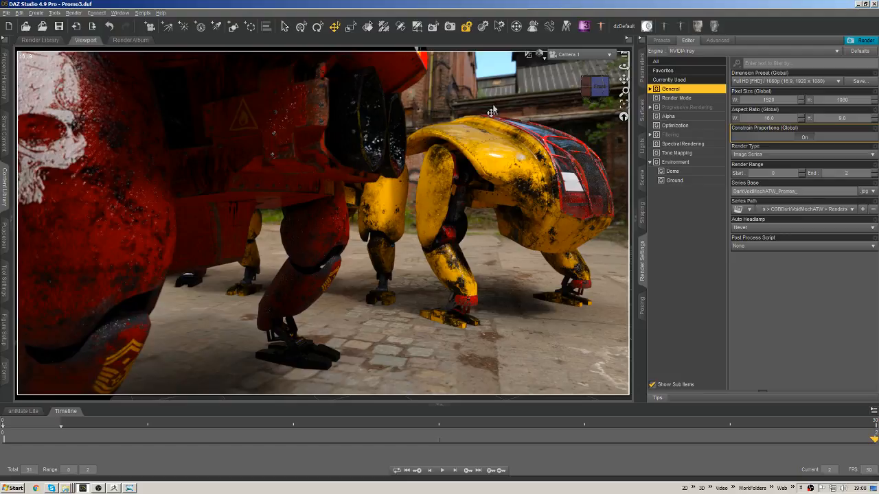